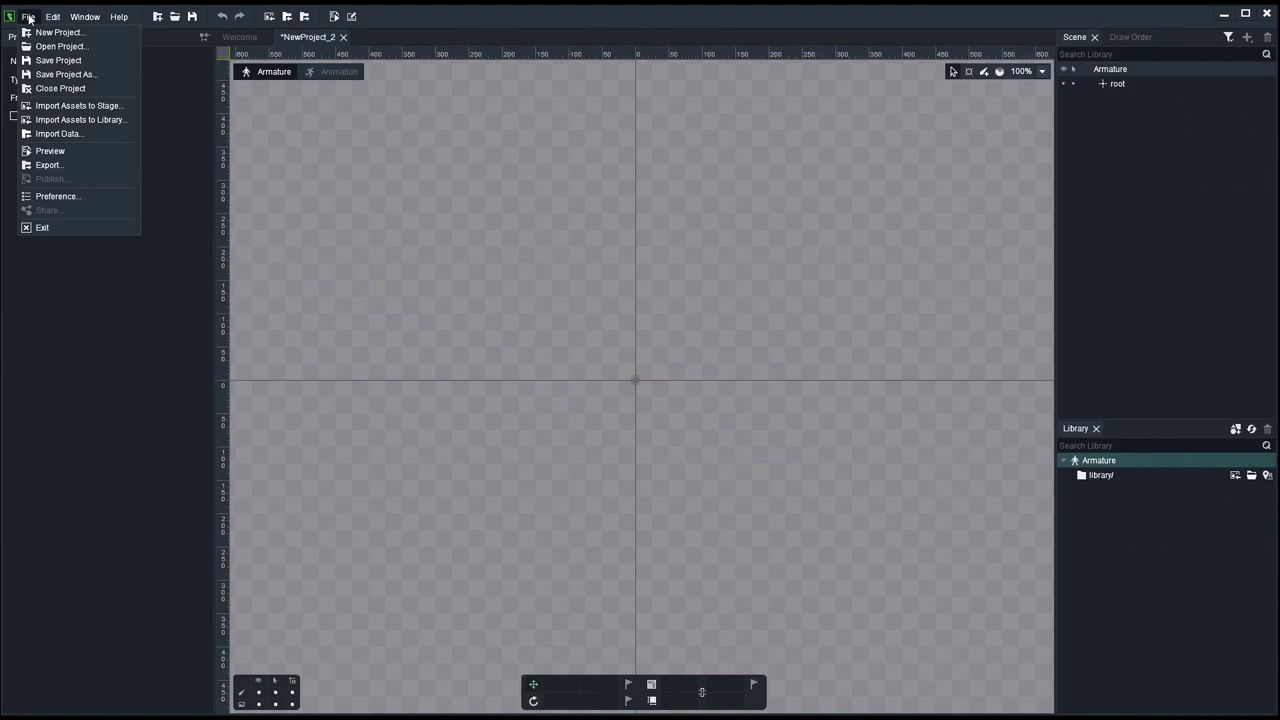
Step: Import the organic arm tattoo PNG from the DragonBones_Ep_09 folder onto the stage
{"action": "left_click", "coordinate": [29, 17]}
{"action": "left_click", "coordinate": [29, 17]}
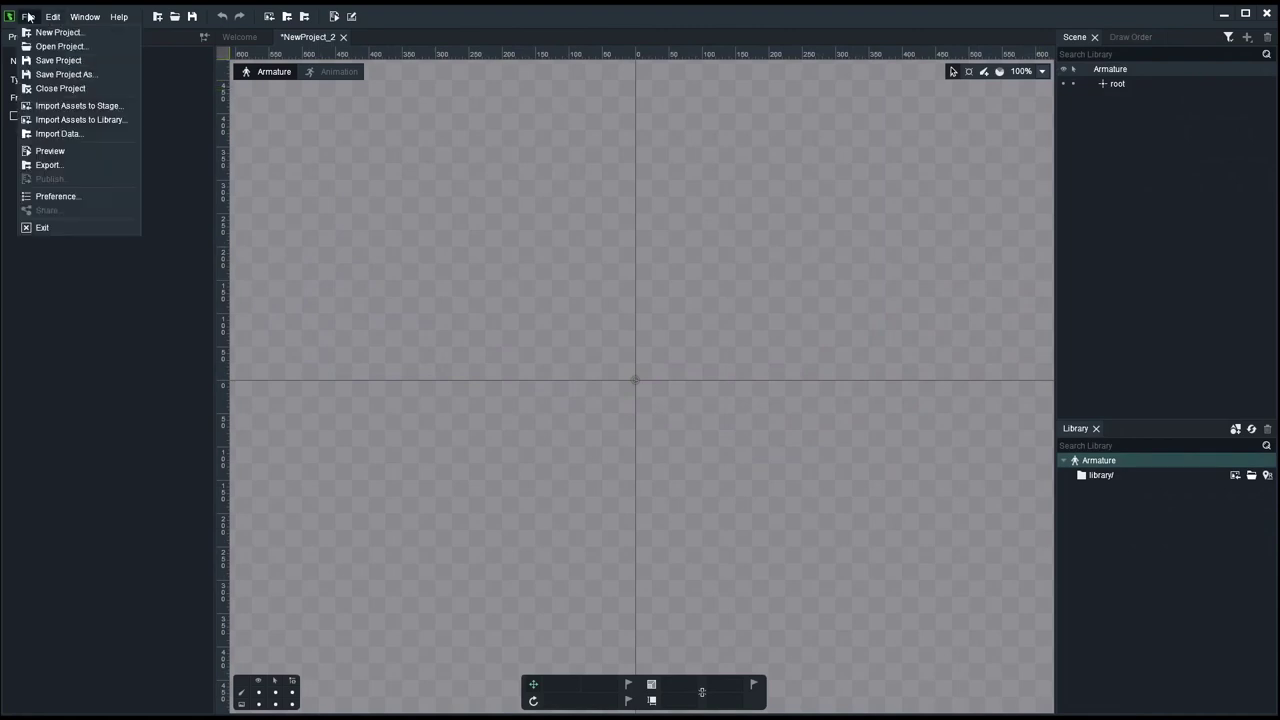
{"action": "left_click", "coordinate": [77, 106]}
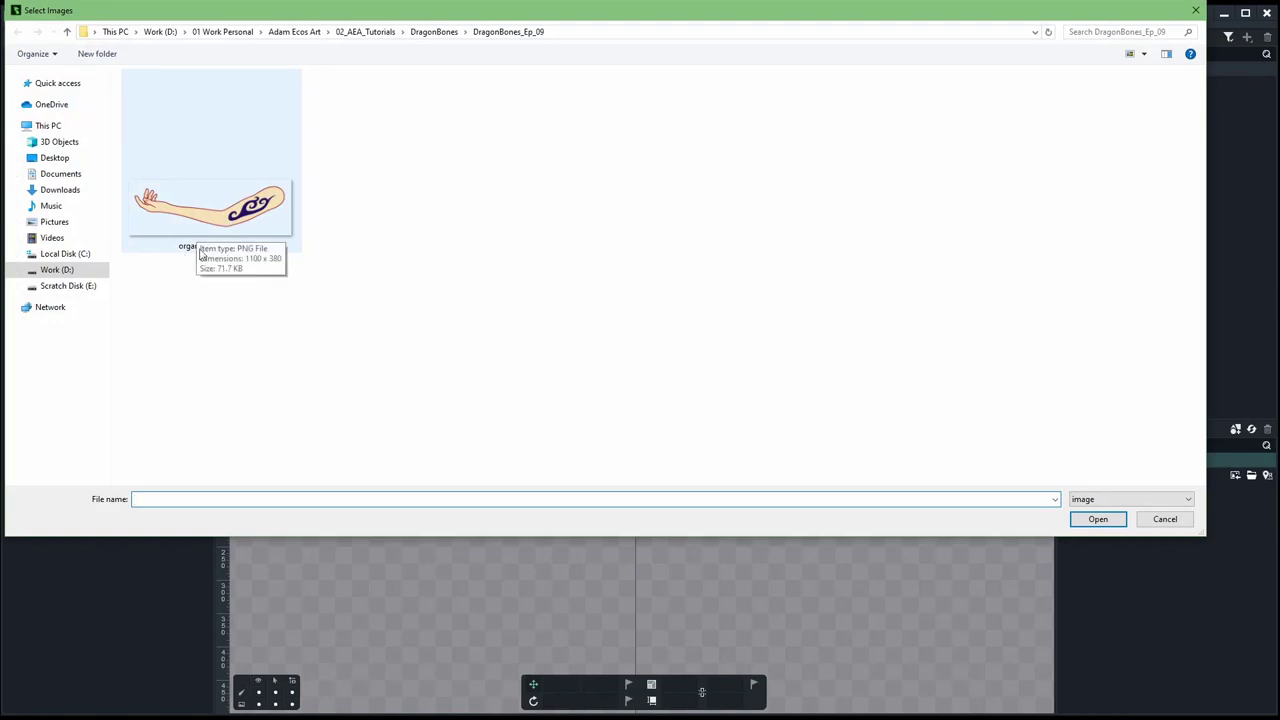
{"action": "left_click", "coordinate": [211, 170]}
{"action": "left_click", "coordinate": [1098, 519]}
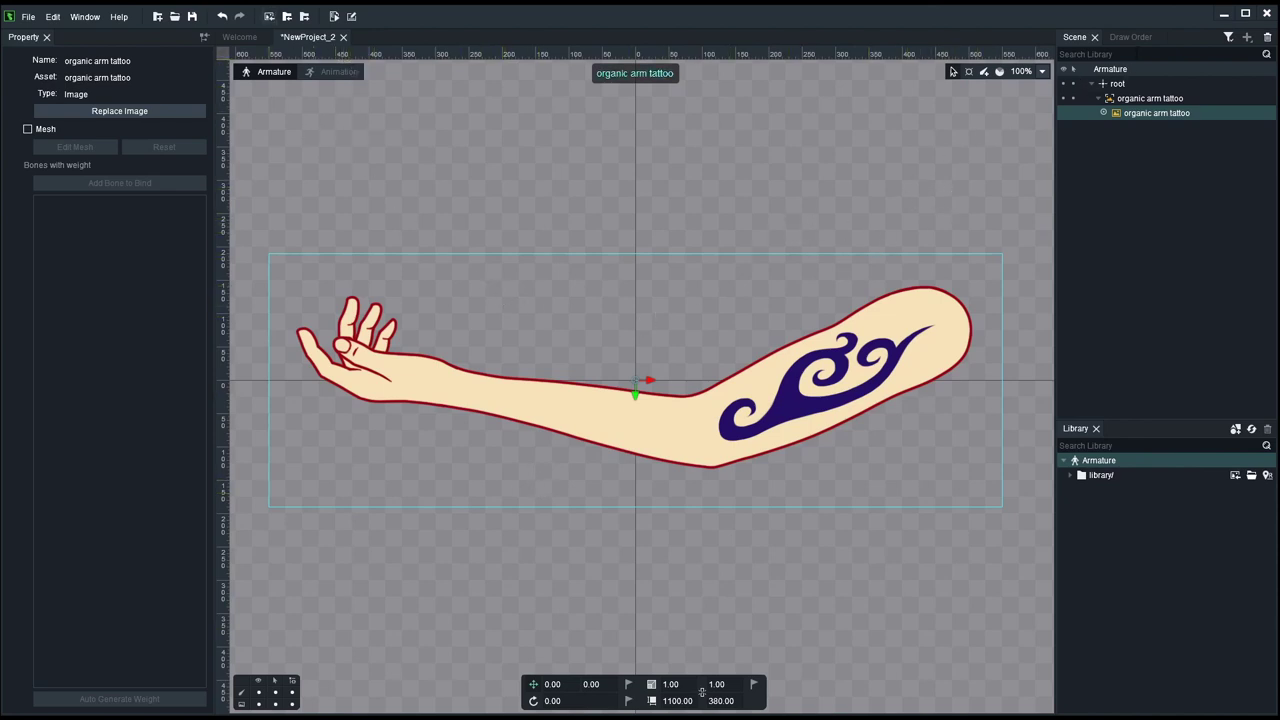
{"action": "left_click", "coordinate": [1125, 37]}
{"action": "left_click", "coordinate": [1074, 37]}
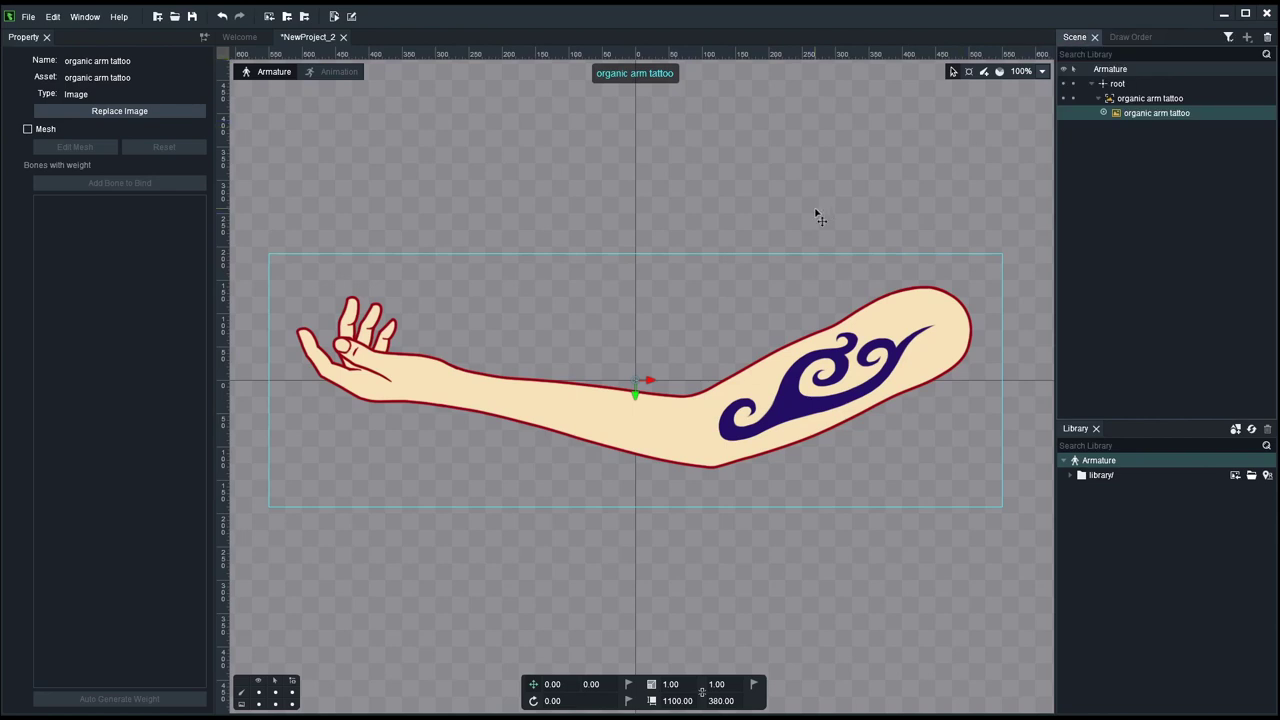
{"action": "left_click", "coordinate": [848, 189]}
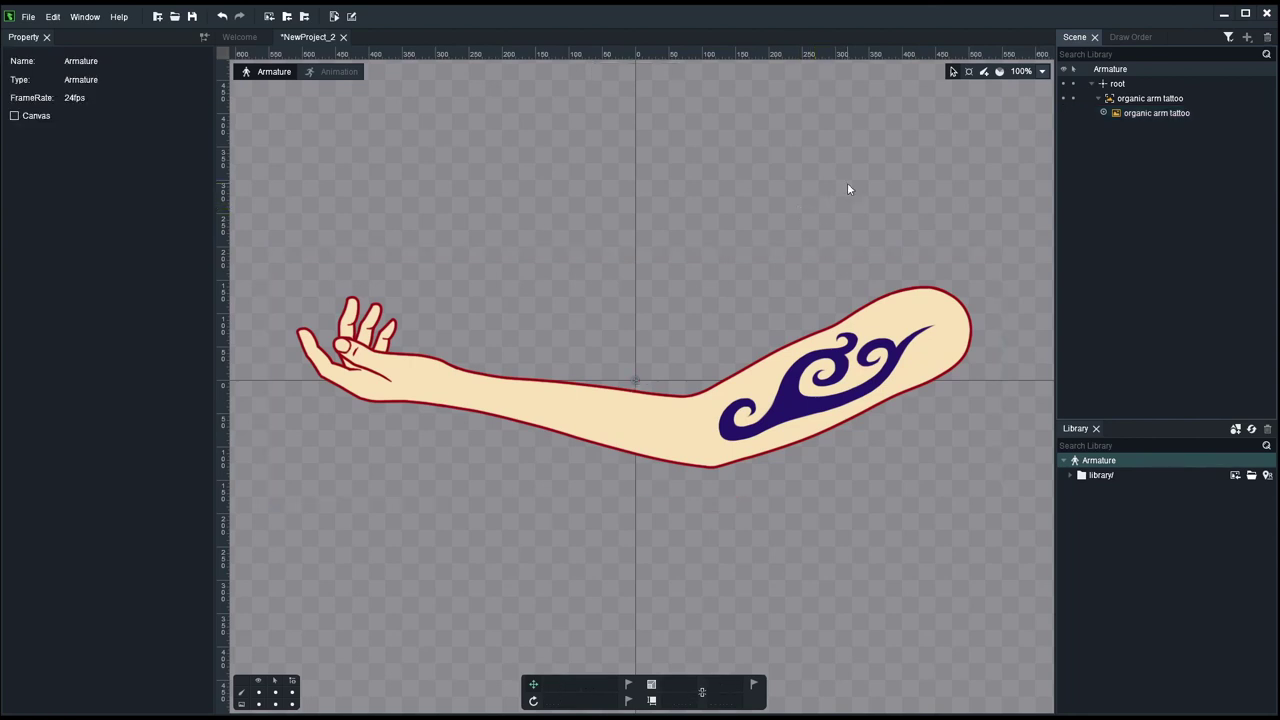
Step: Check the Bone auto bind image option in the general preferences and close the preferences
{"action": "left_click", "coordinate": [28, 17]}
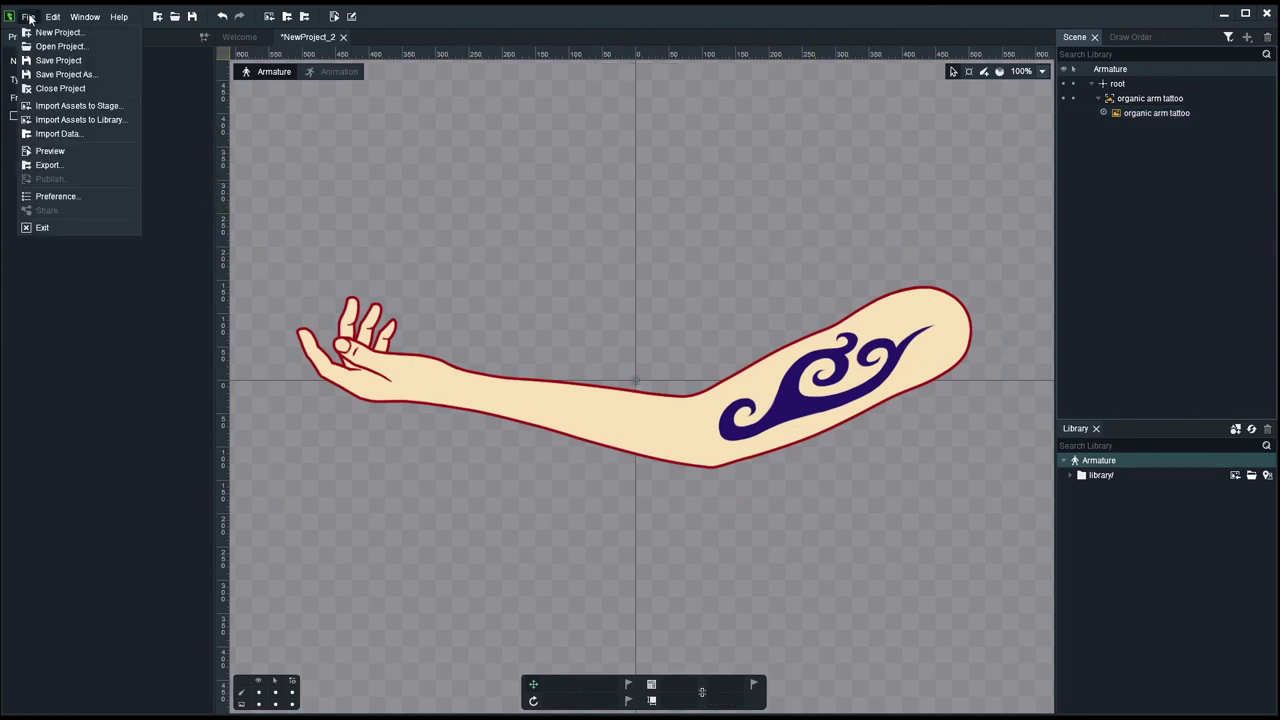
{"action": "left_click", "coordinate": [54, 197]}
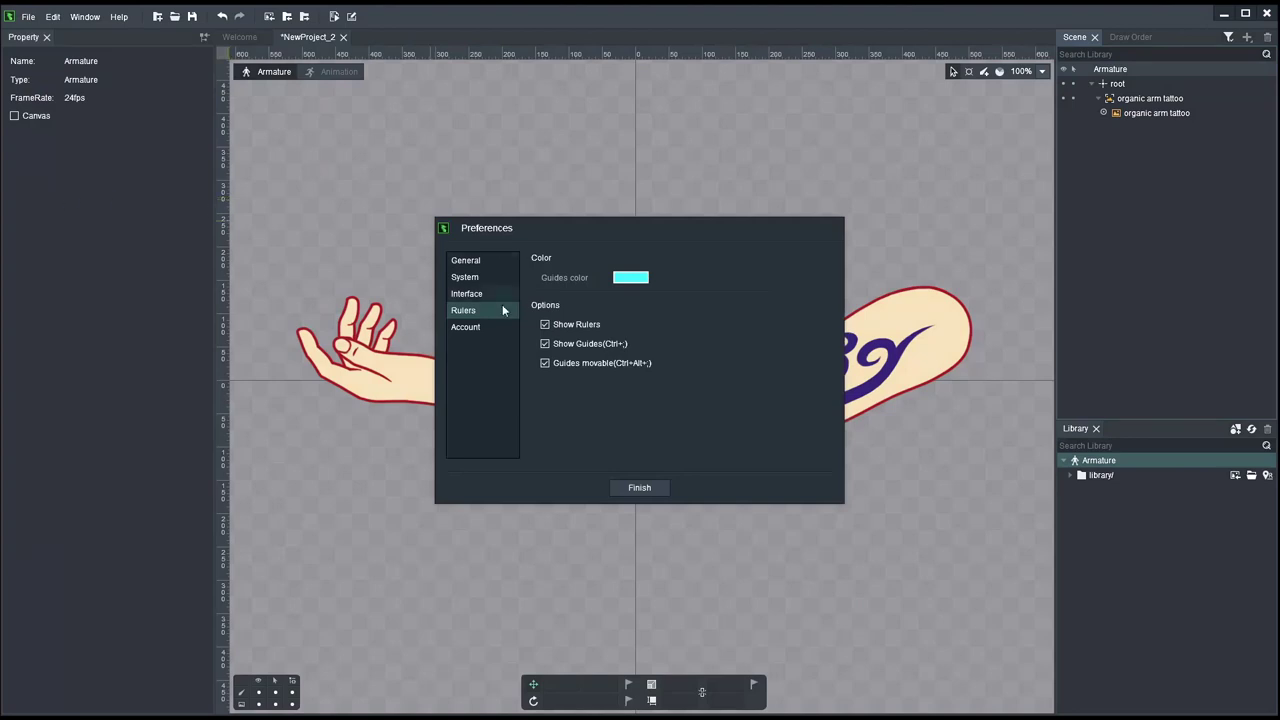
{"action": "left_click", "coordinate": [465, 262]}
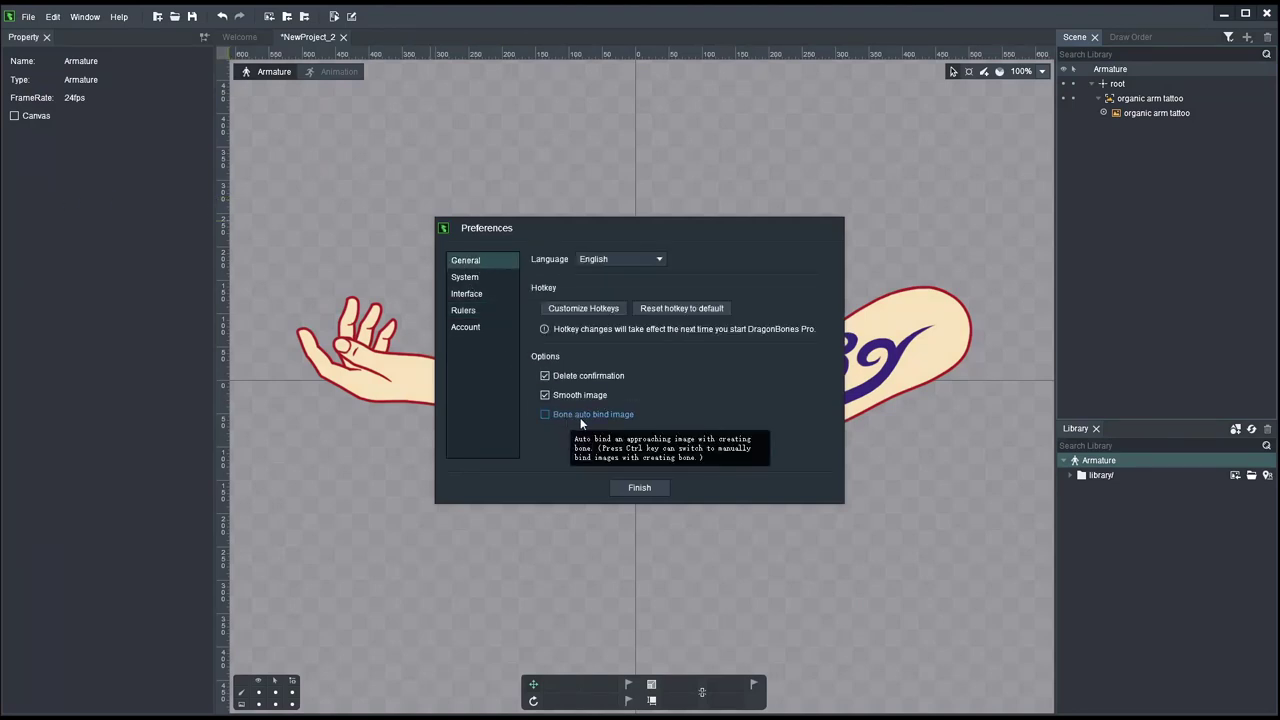
{"action": "left_click", "coordinate": [645, 489]}
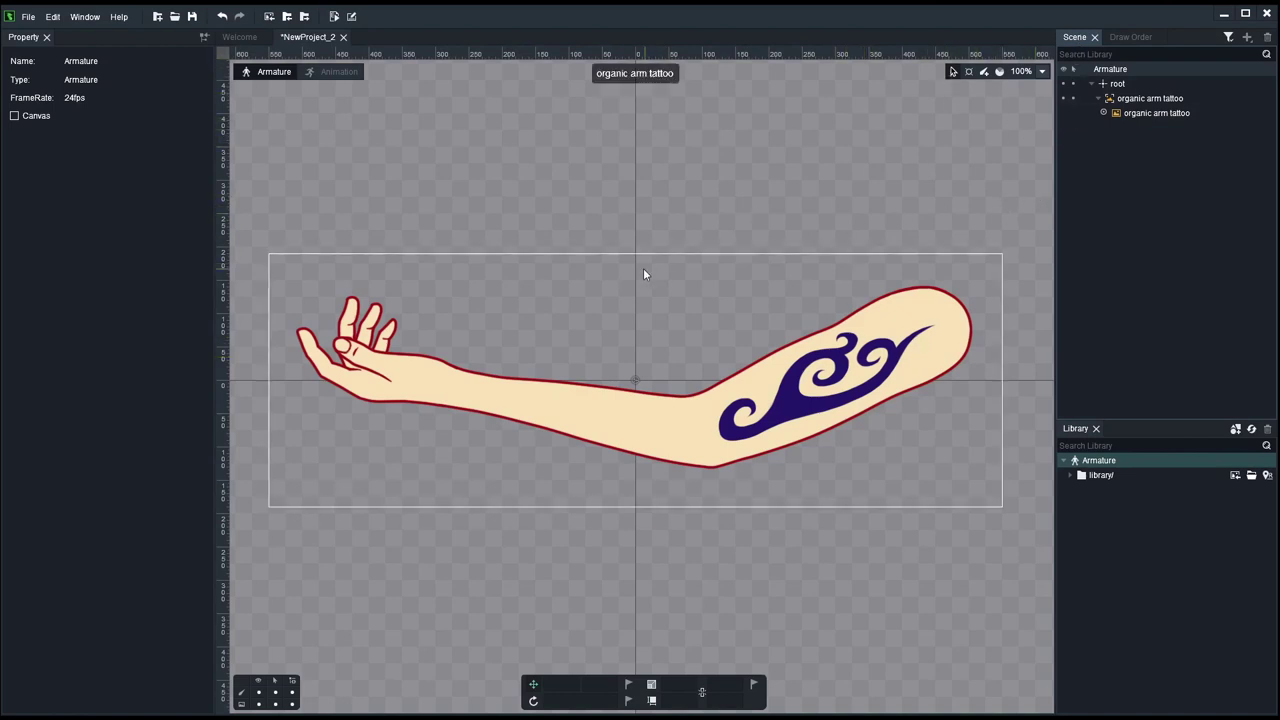
Step: Hide and lock the root bone in the scene tree
{"action": "left_click", "coordinate": [985, 76]}
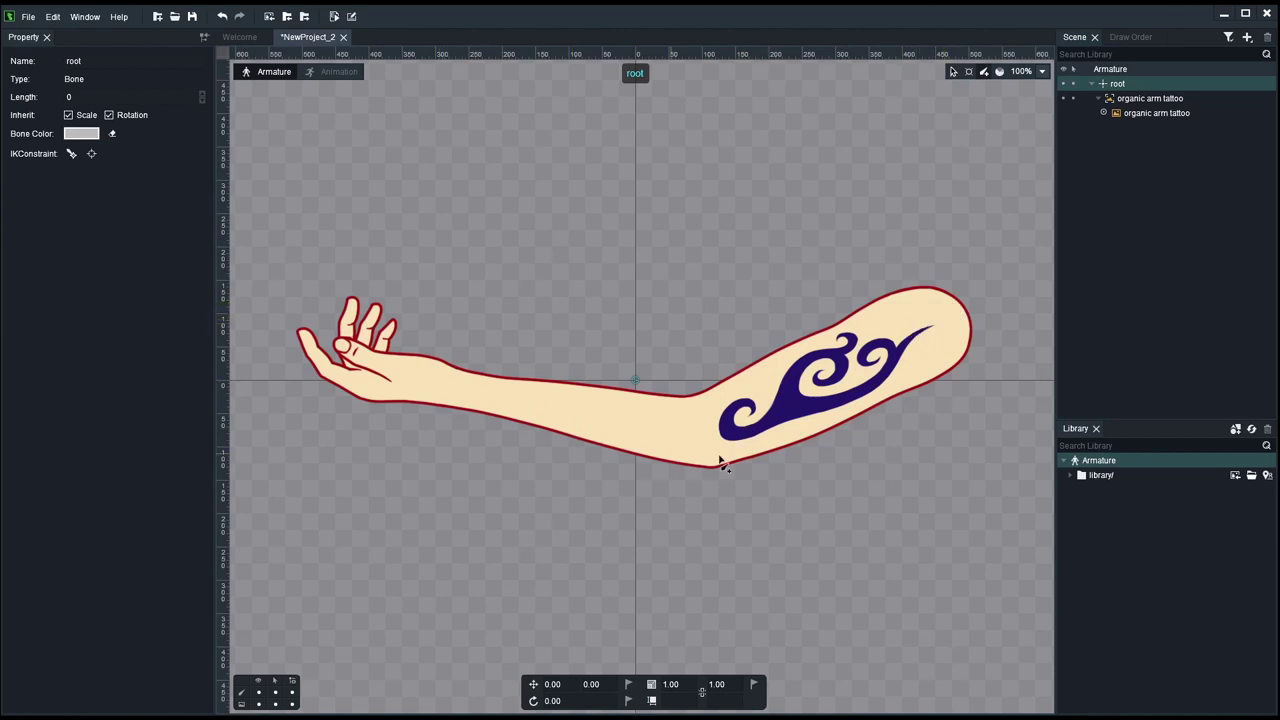
{"action": "left_click", "coordinate": [1073, 84]}
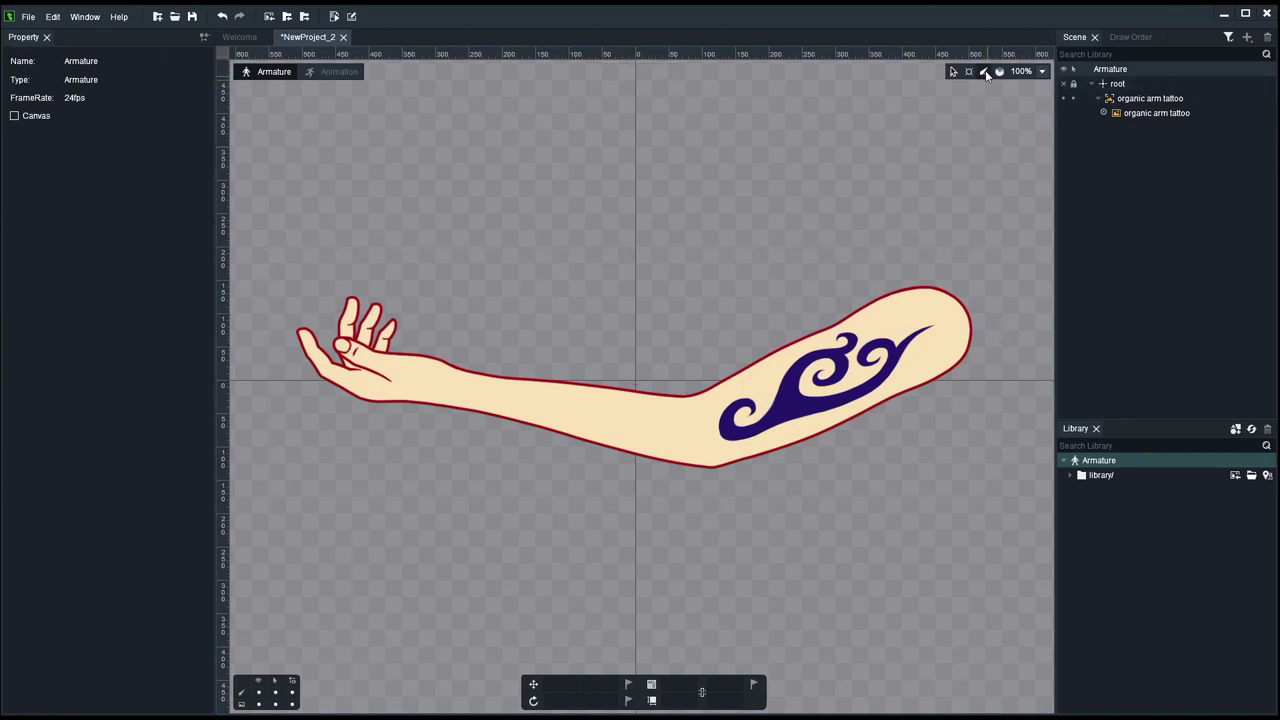
Step: Draw an upper arm bone about 388 long from the shoulder down to the elbow
{"action": "left_click", "coordinate": [985, 74]}
{"action": "left_click_drag", "start_coordinate": [940, 333], "coordinate": [884, 368]}
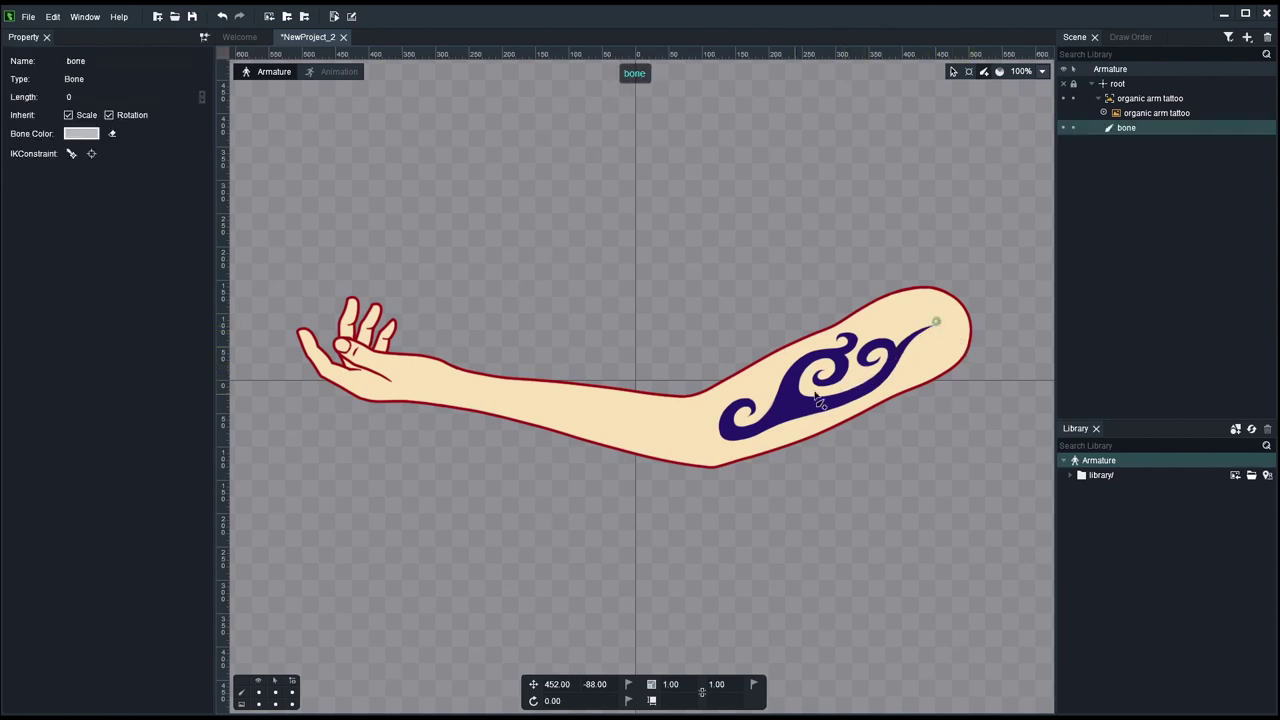
{"action": "key", "text": "ctrl+z"}
{"action": "left_click_drag", "start_coordinate": [938, 323], "coordinate": [709, 443]}
Step: Draw a forearm bone about 383 long from elbow to wrist and a hand bone about 294 long extending past the fingers
{"action": "scroll", "coordinate": [710, 444], "scroll_direction": "up", "scroll_amount": 3}
{"action": "scroll", "coordinate": [710, 444], "scroll_direction": "up", "scroll_amount": 4}
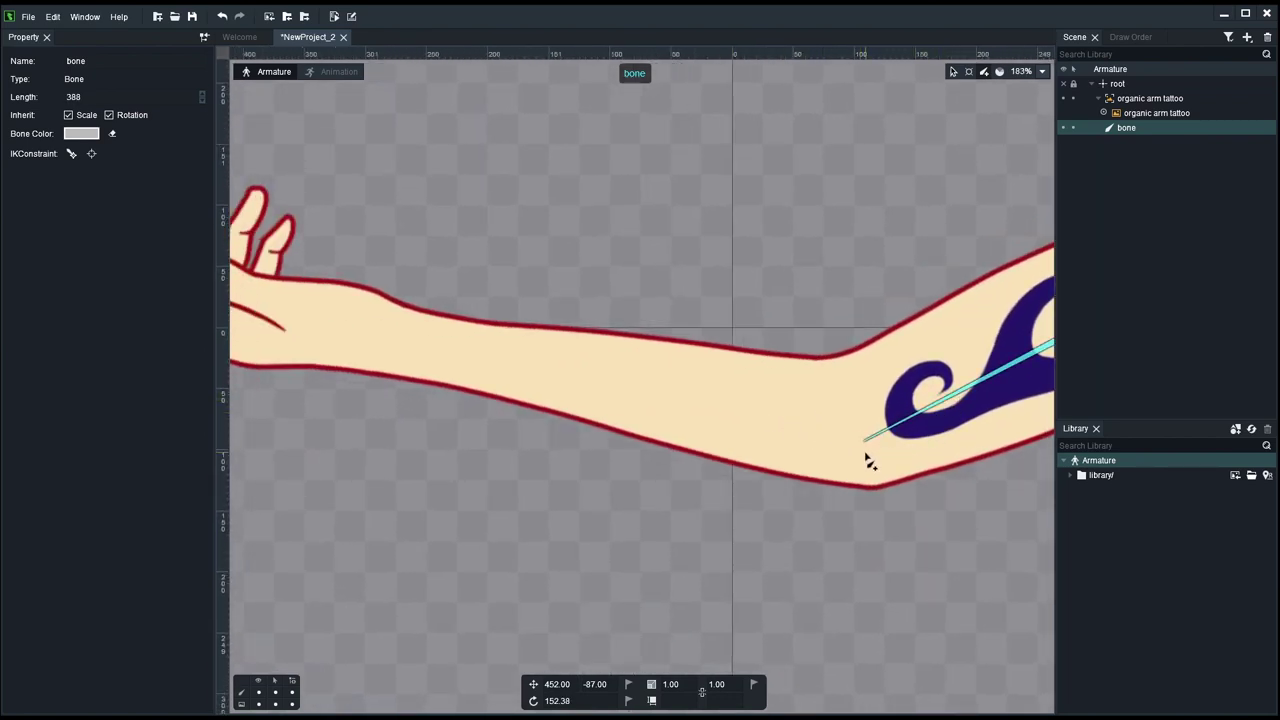
{"action": "mouse_move", "coordinate": [860, 446]}
{"action": "left_mouse_down"}
{"action": "mouse_move", "coordinate": [390, 355]}
{"action": "mouse_move", "coordinate": [434, 320]}
{"action": "mouse_move", "coordinate": [694, 274]}
{"action": "mouse_move", "coordinate": [697, 347]}
{"action": "mouse_move", "coordinate": [684, 359]}
{"action": "mouse_move", "coordinate": [332, 292]}
{"action": "left_mouse_up"}
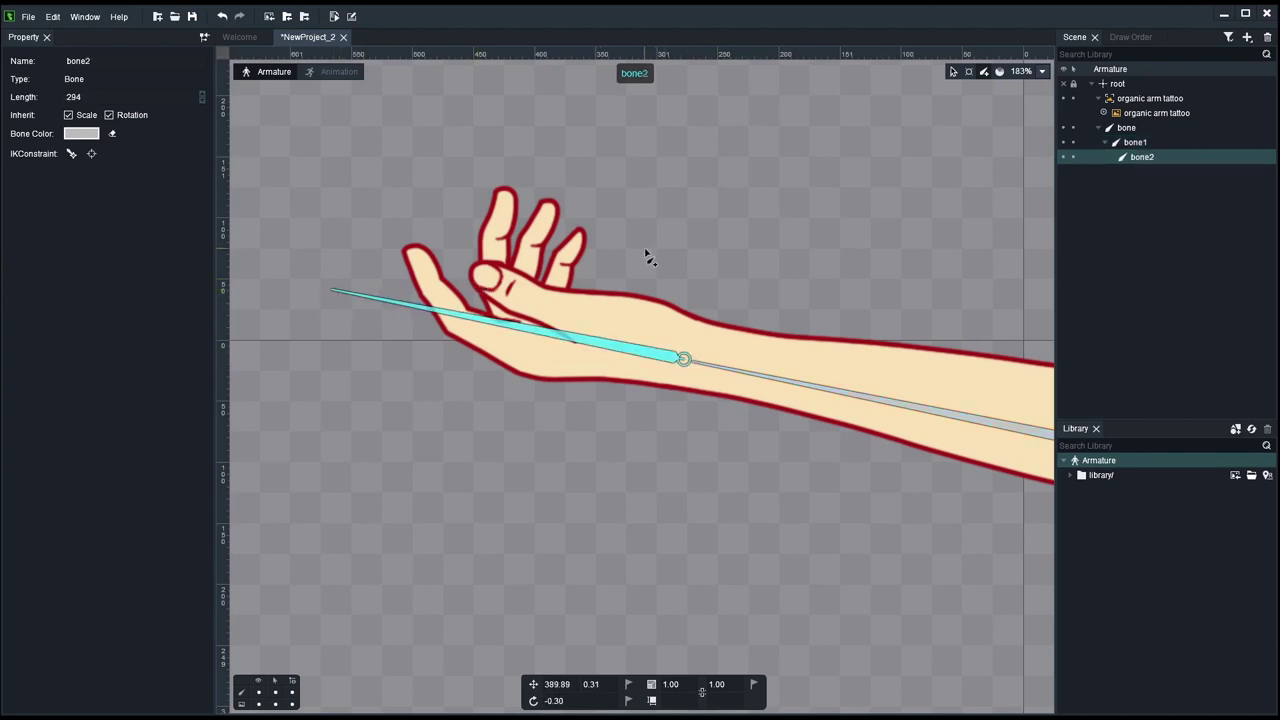
{"action": "left_click", "coordinate": [811, 218]}
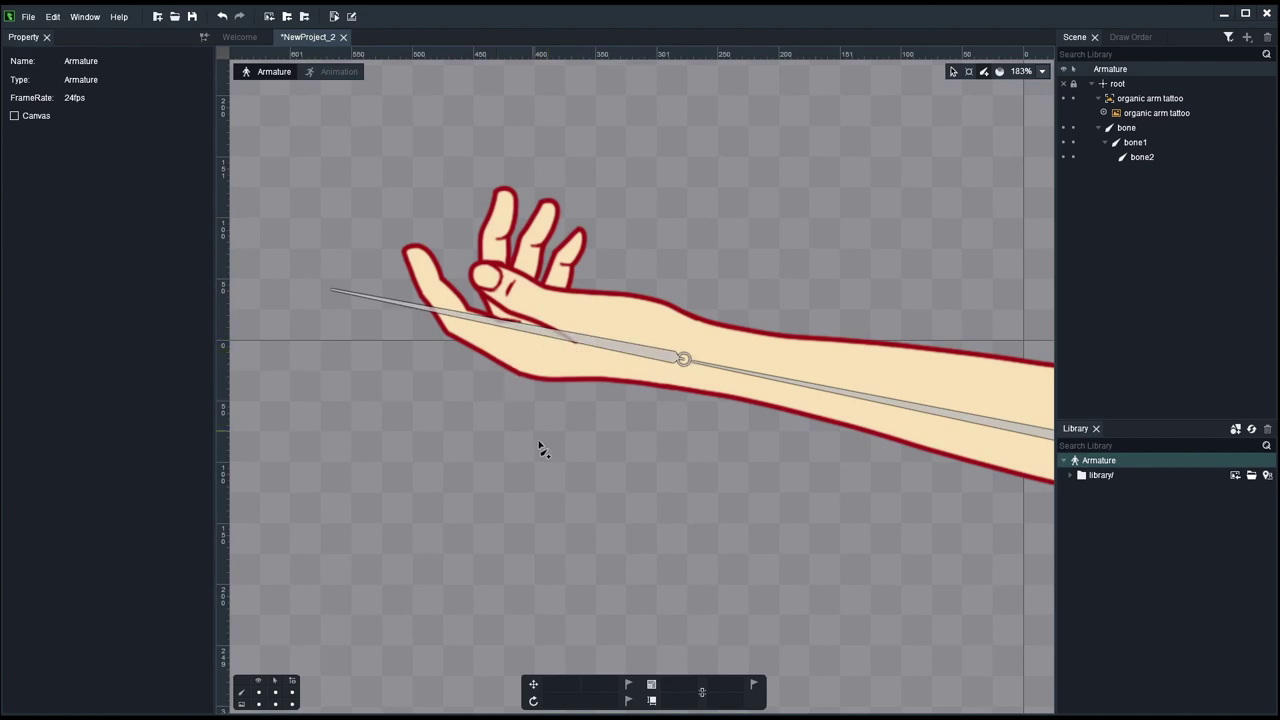
{"action": "scroll", "coordinate": [537, 443], "scroll_direction": "down", "scroll_amount": 3}
{"action": "left_click_drag", "start_coordinate": [747, 302], "coordinate": [646, 317]}
{"action": "scroll", "coordinate": [717, 309], "scroll_direction": "down", "scroll_amount": 2}
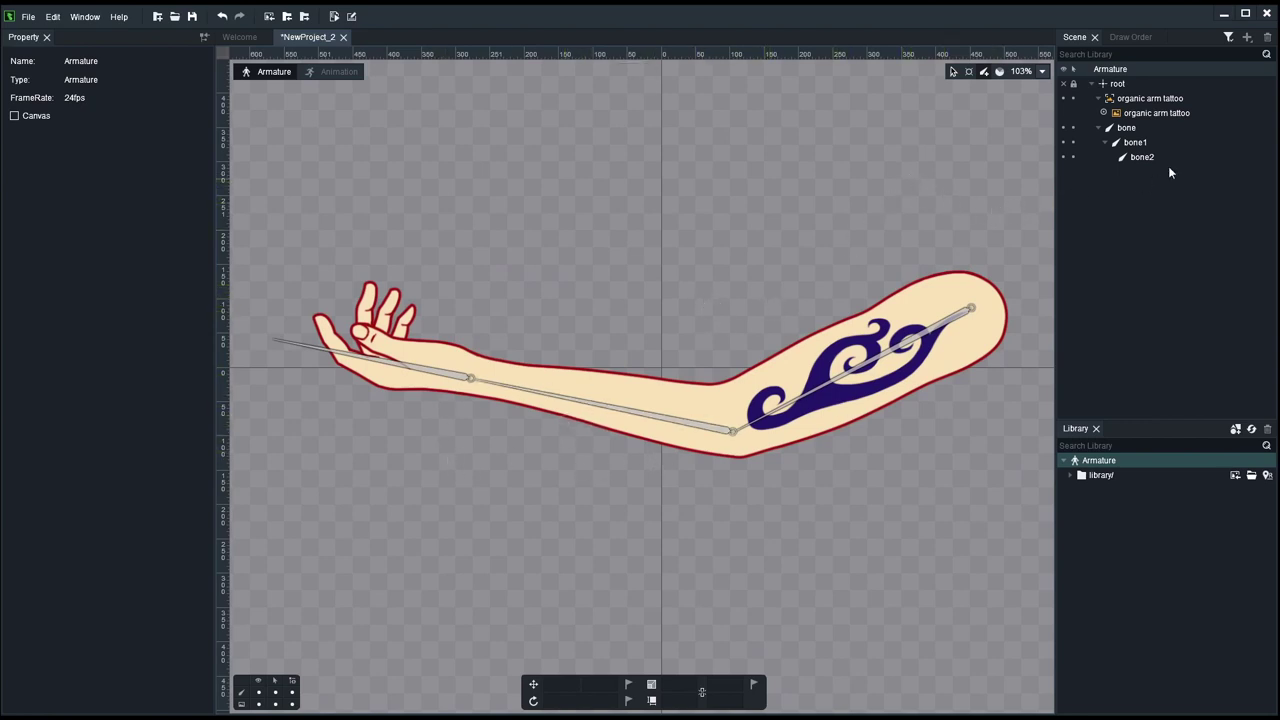
Step: Filter image entries out of the scene tree and parent the organic arm tattoo slot to the upper arm bone
{"action": "left_click", "coordinate": [1134, 99]}
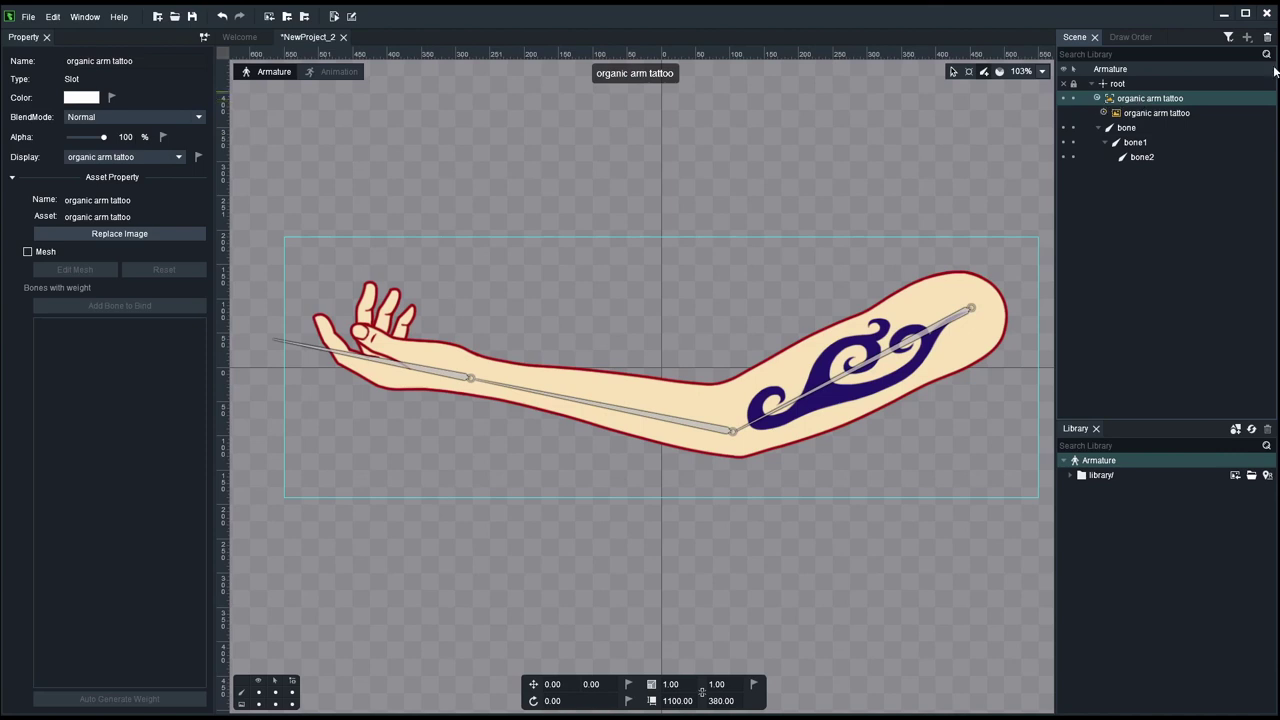
{"action": "left_click", "coordinate": [1228, 37]}
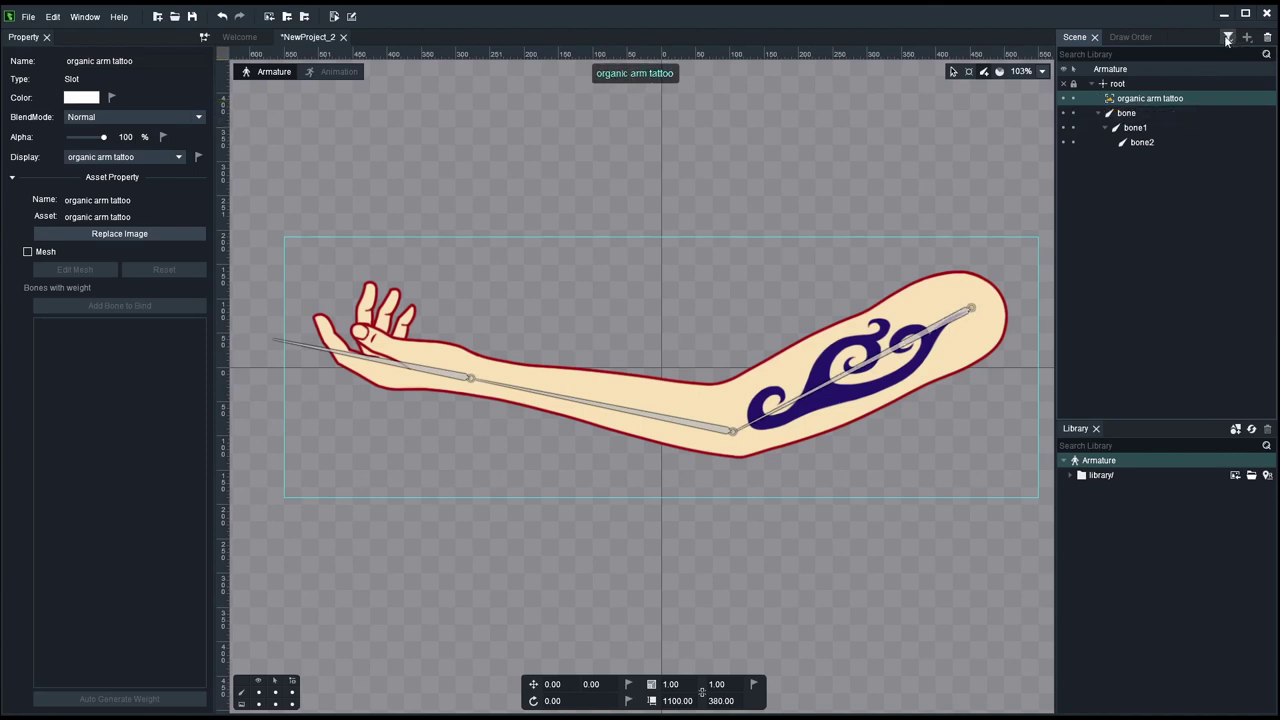
{"action": "left_click_drag", "start_coordinate": [1150, 98], "coordinate": [1129, 114]}
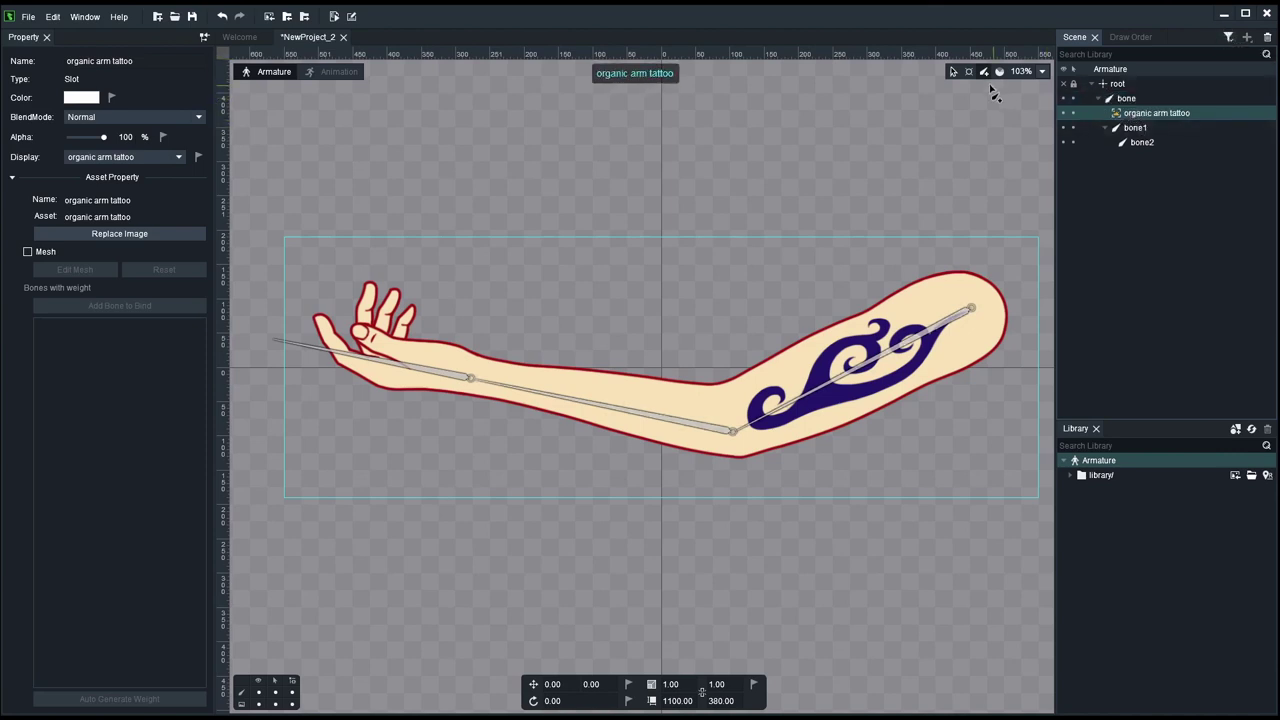
Step: Try rotating the upper arm and forearm bones to test how the arm image follows, restoring the original pose
{"action": "left_click", "coordinate": [814, 393]}
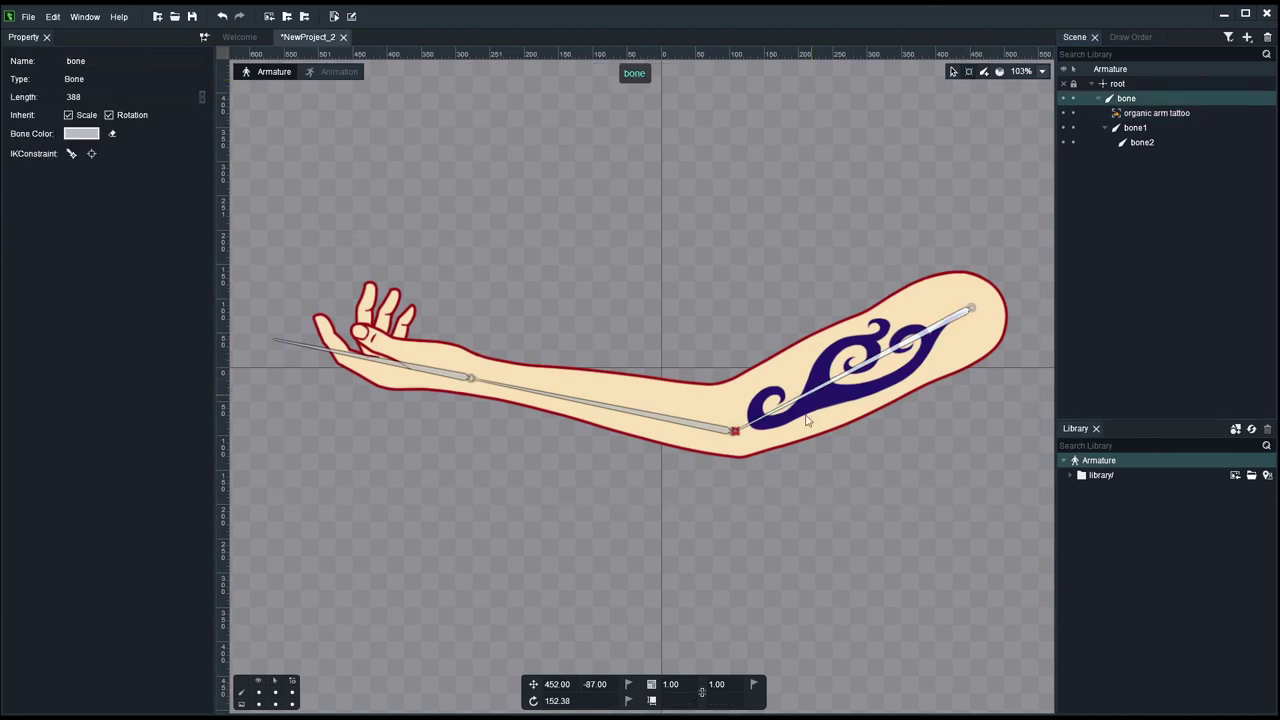
{"action": "mouse_move", "coordinate": [735, 431]}
{"action": "left_mouse_down"}
{"action": "mouse_move", "coordinate": [714, 290]}
{"action": "mouse_move", "coordinate": [721, 436]}
{"action": "left_mouse_up"}
{"action": "left_click", "coordinate": [476, 384]}
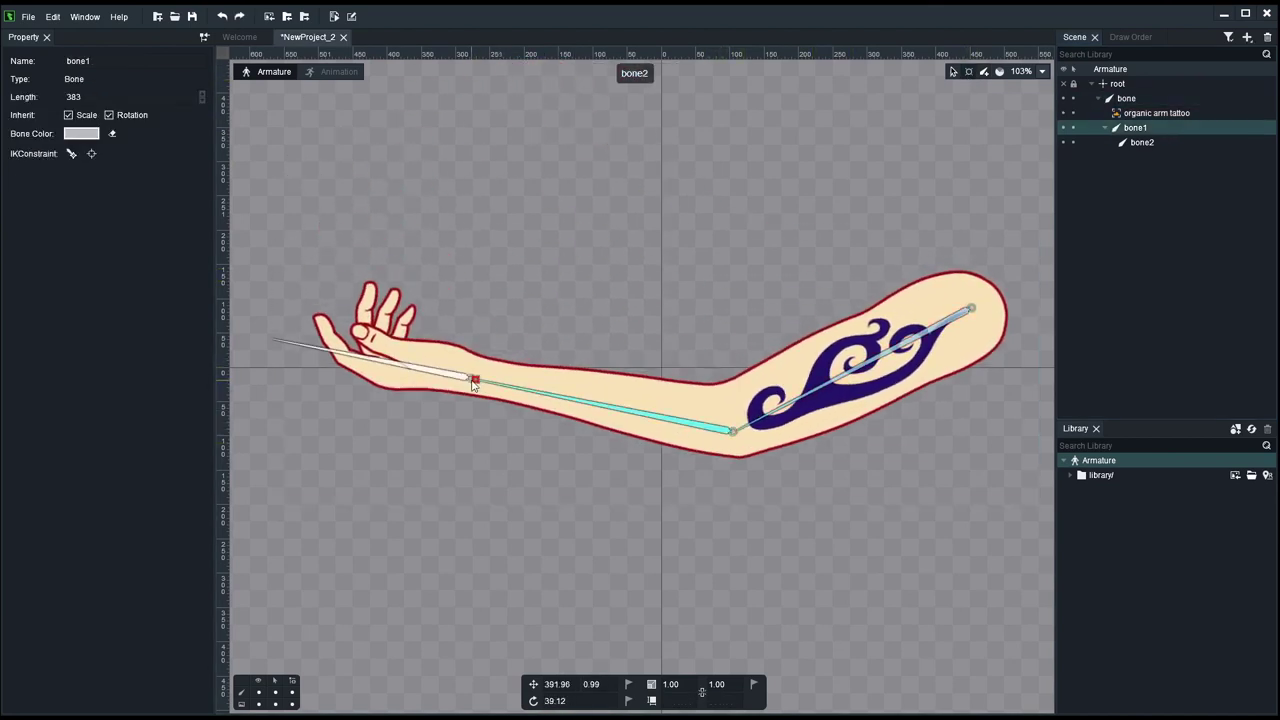
{"action": "mouse_move", "coordinate": [475, 384]}
{"action": "left_mouse_down"}
{"action": "mouse_move", "coordinate": [537, 274]}
{"action": "mouse_move", "coordinate": [473, 383]}
{"action": "left_mouse_up"}
{"action": "left_click", "coordinate": [472, 383]}
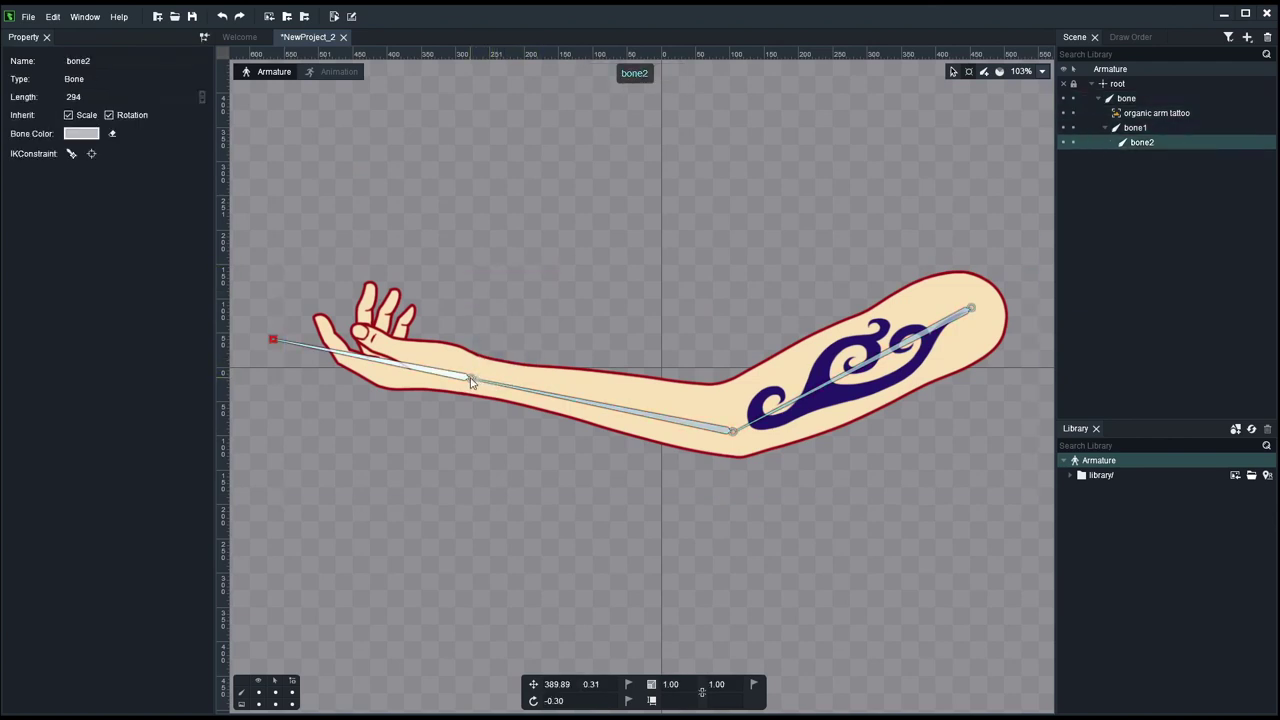
{"action": "left_click", "coordinate": [508, 389]}
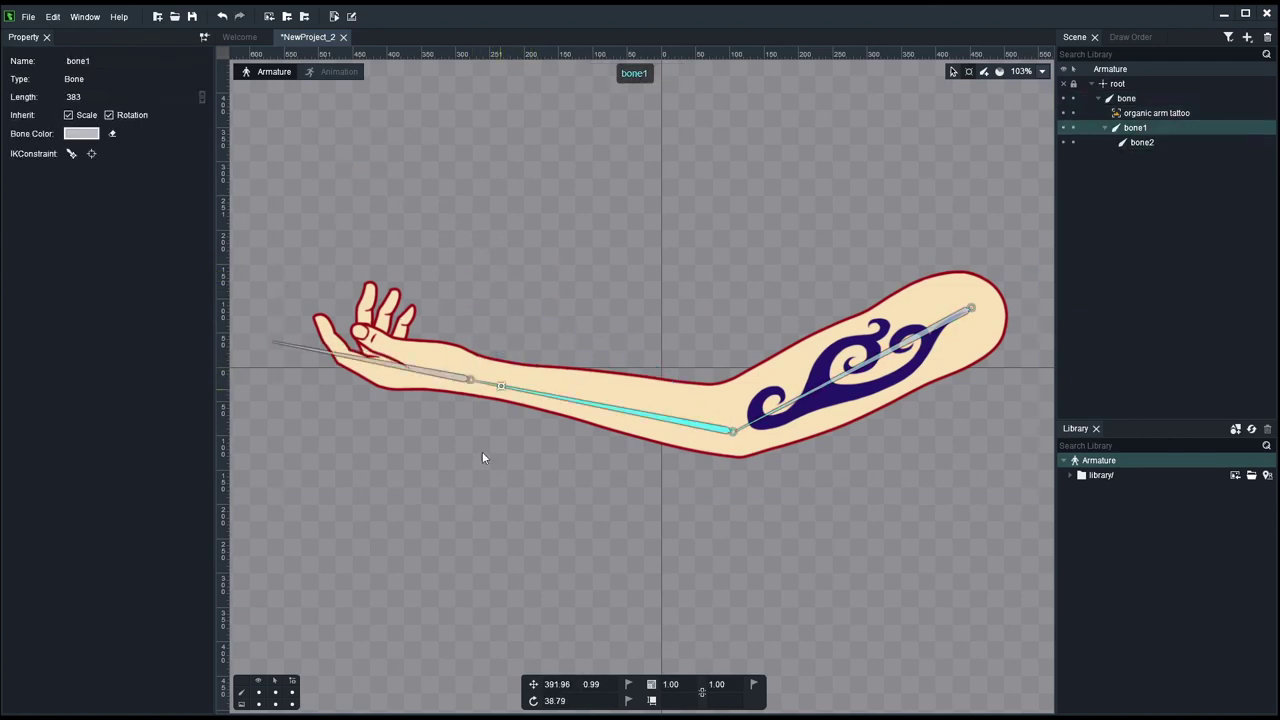
{"action": "mouse_move", "coordinate": [495, 387]}
{"action": "left_mouse_down"}
{"action": "mouse_move", "coordinate": [515, 330]}
{"action": "mouse_move", "coordinate": [475, 380]}
{"action": "left_mouse_up"}
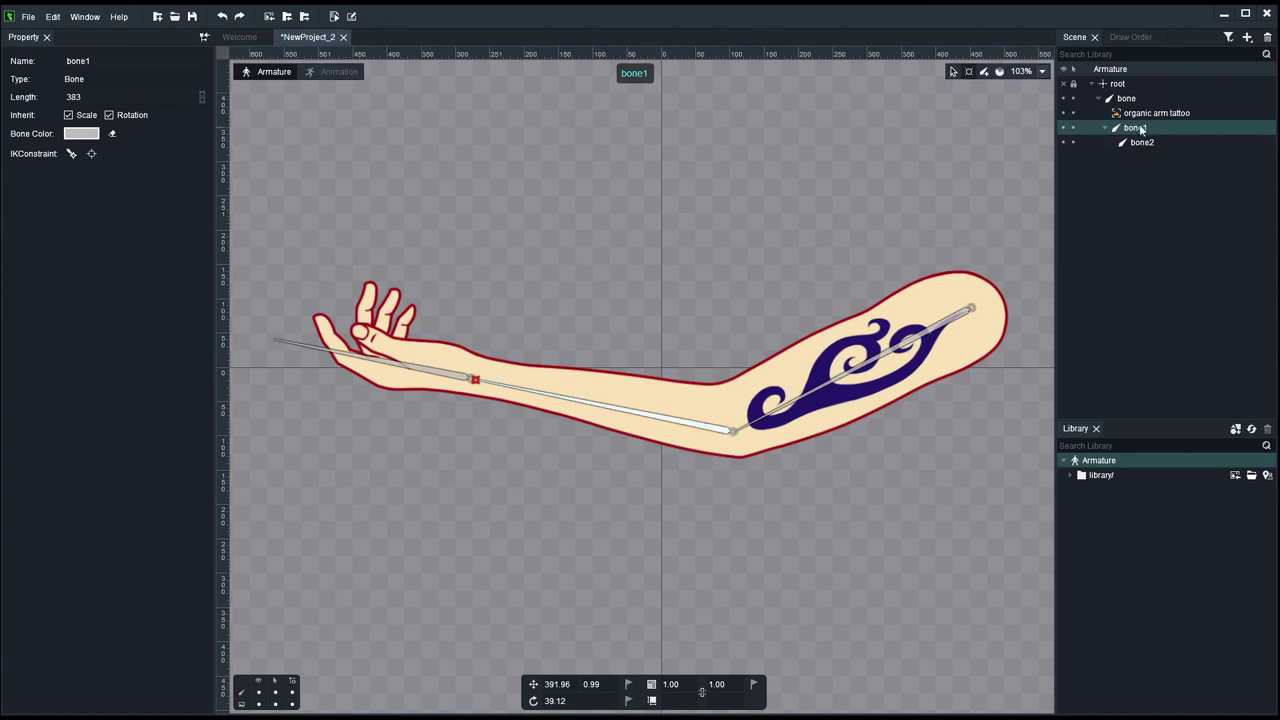
Step: Parent the organic arm tattoo slot to bone1, test rotating the upper arm bone upward, and undo the rotation
{"action": "left_click_drag", "start_coordinate": [1156, 112], "coordinate": [1148, 134]}
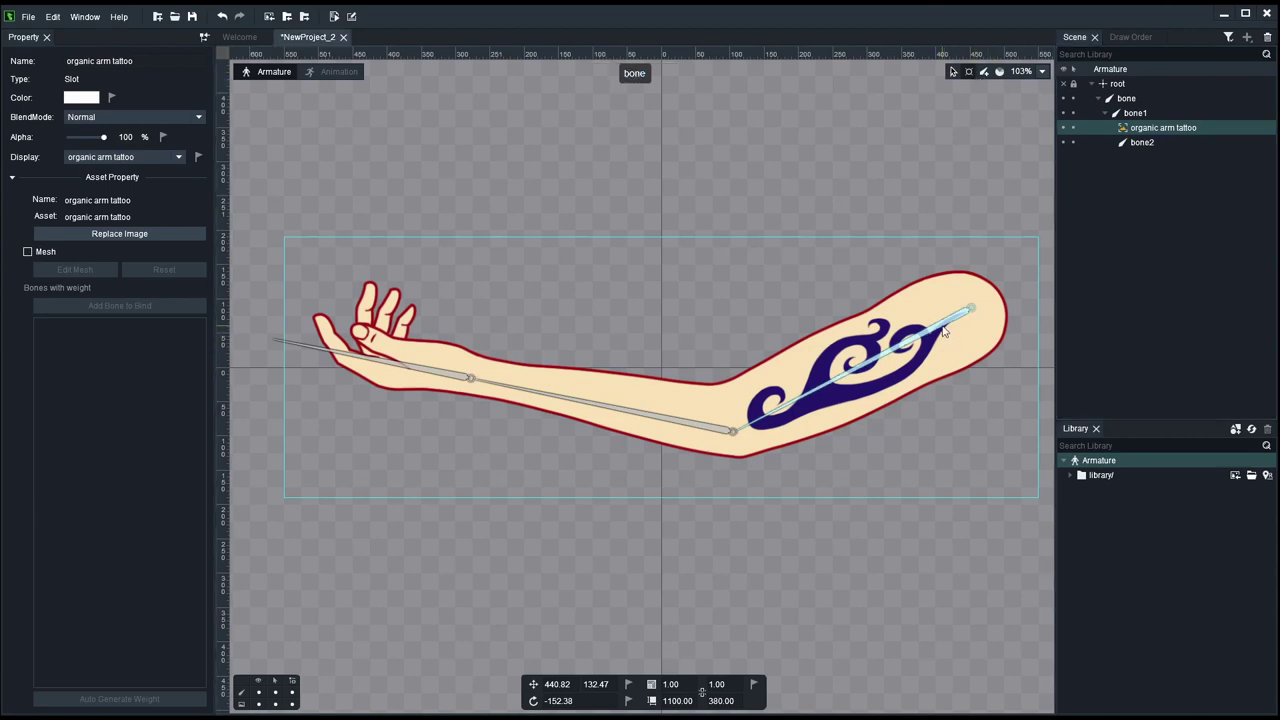
{"action": "left_click", "coordinate": [736, 432]}
{"action": "left_click_drag", "start_coordinate": [738, 437], "coordinate": [713, 353]}
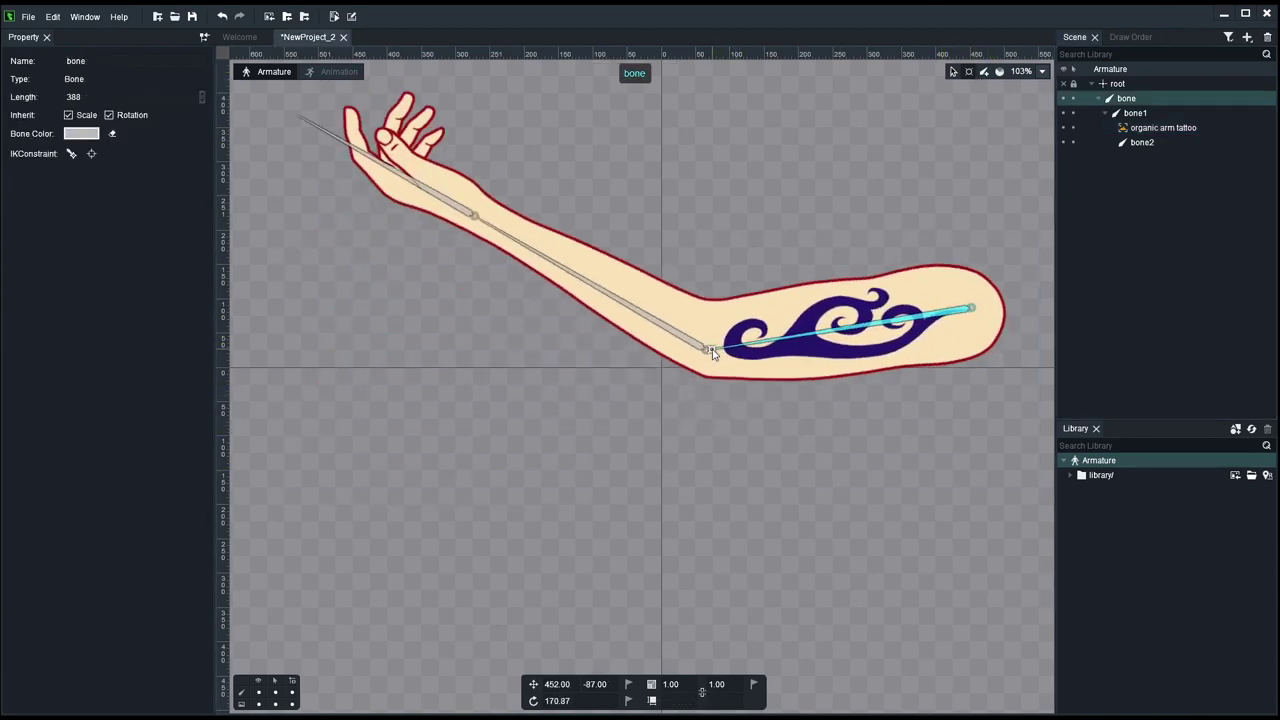
{"action": "key", "text": "ctrl+z"}
{"action": "key", "text": "ctrl+y"}
{"action": "key", "text": "ctrl+z"}
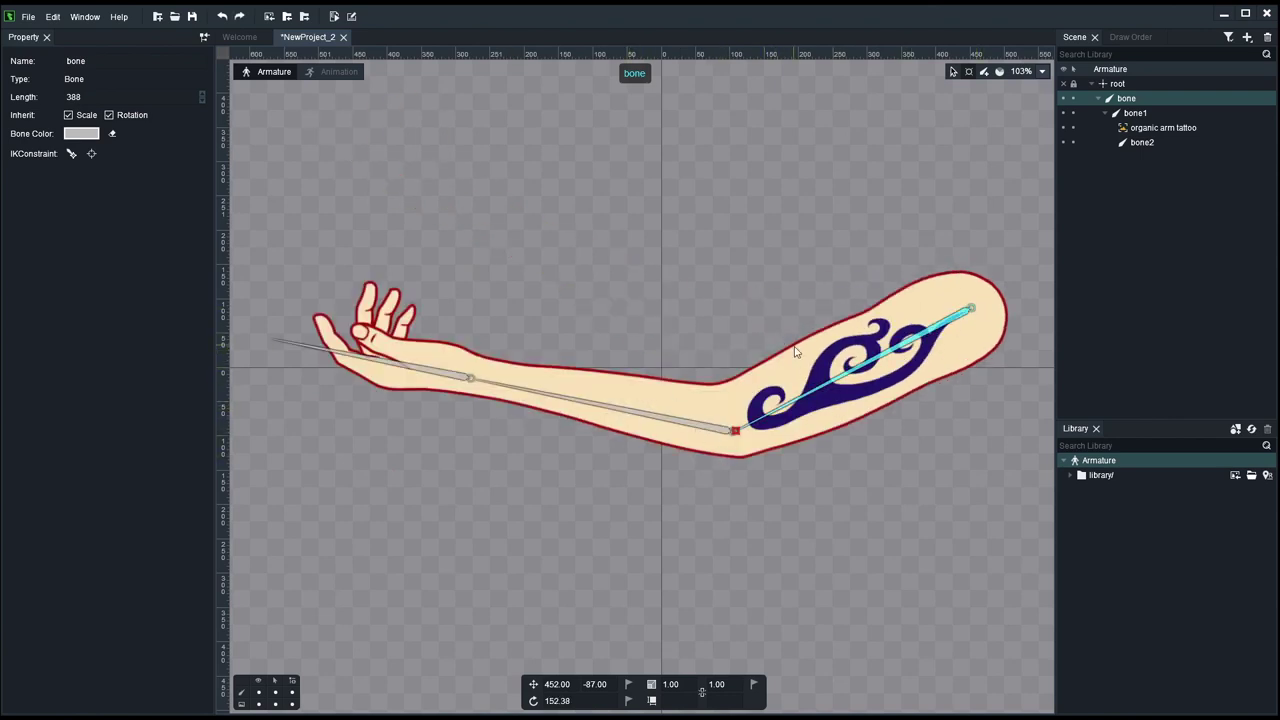
Step: Test rotating the forearm bone upward with the arm image attached and undo the rotation
{"action": "left_click", "coordinate": [612, 412]}
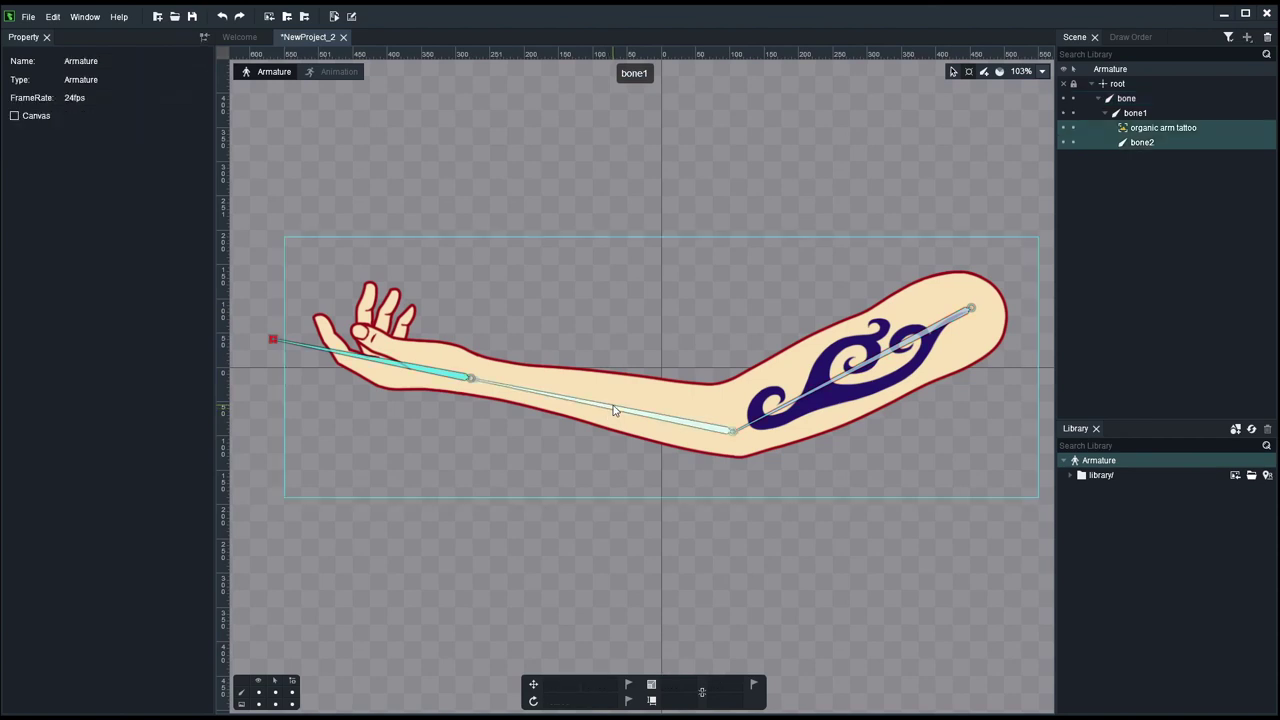
{"action": "left_click", "coordinate": [585, 405]}
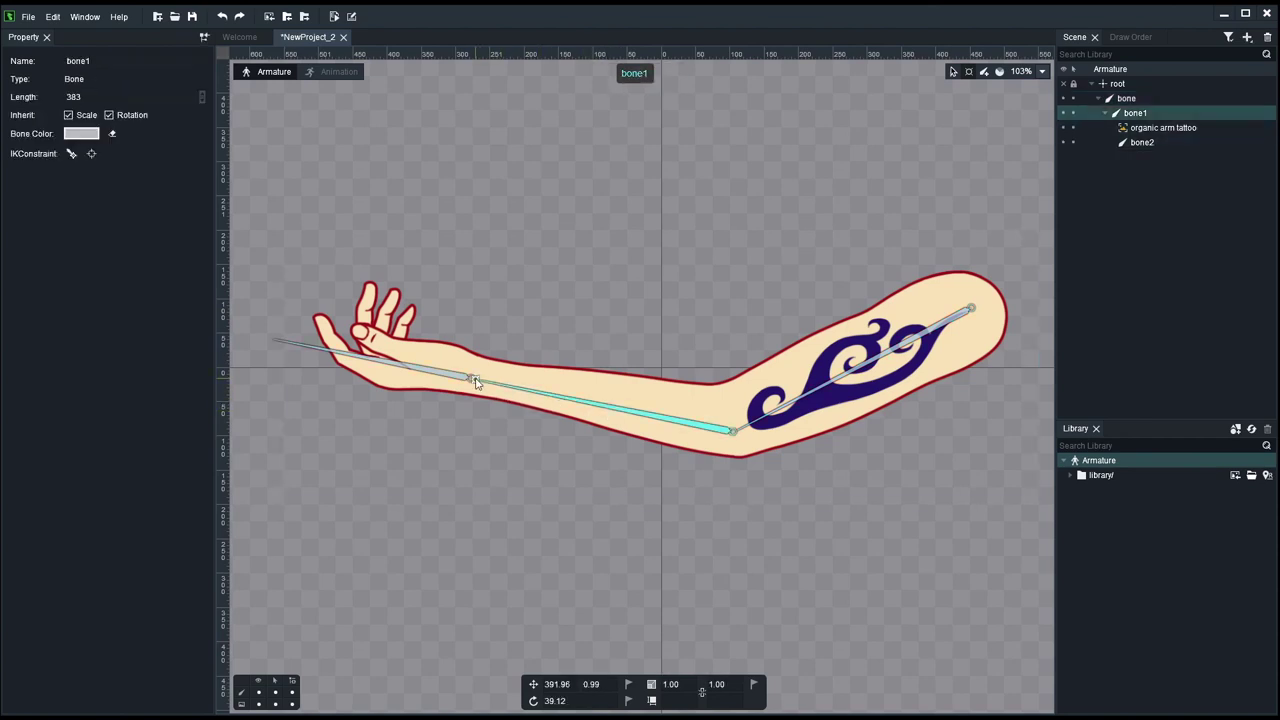
{"action": "left_click_drag", "start_coordinate": [478, 384], "coordinate": [509, 286]}
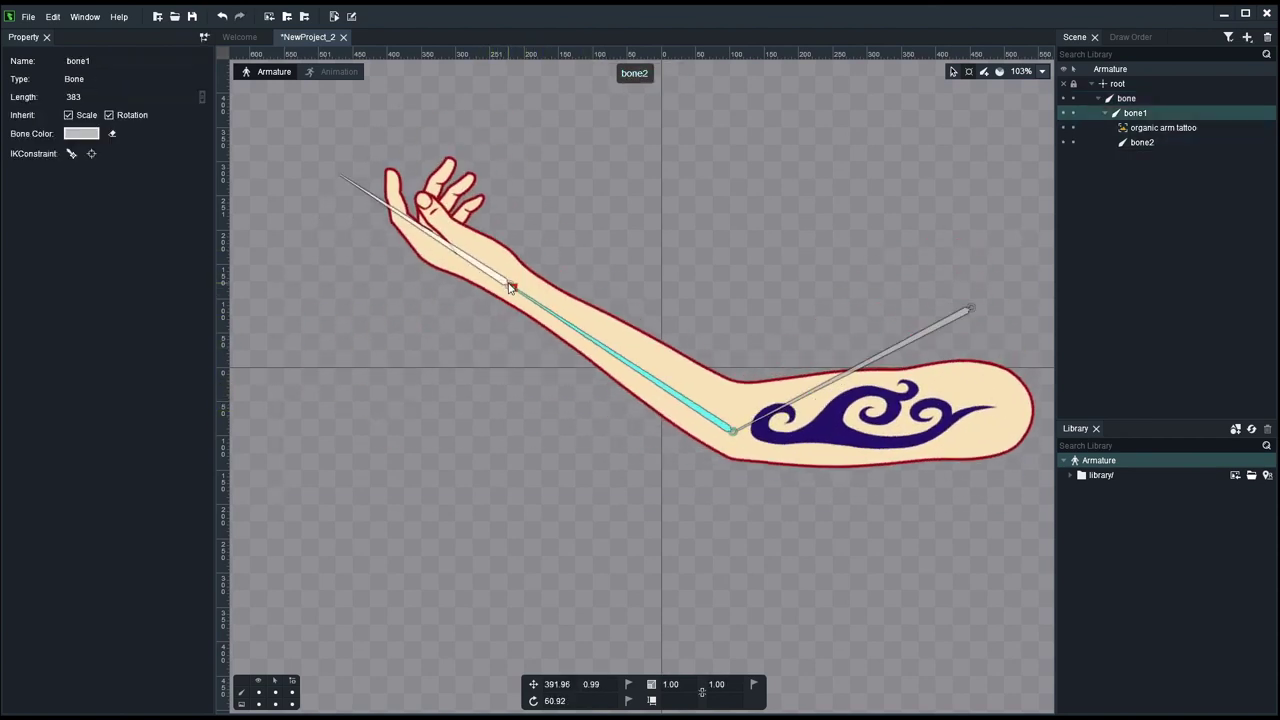
{"action": "key", "text": "ctrl+z"}
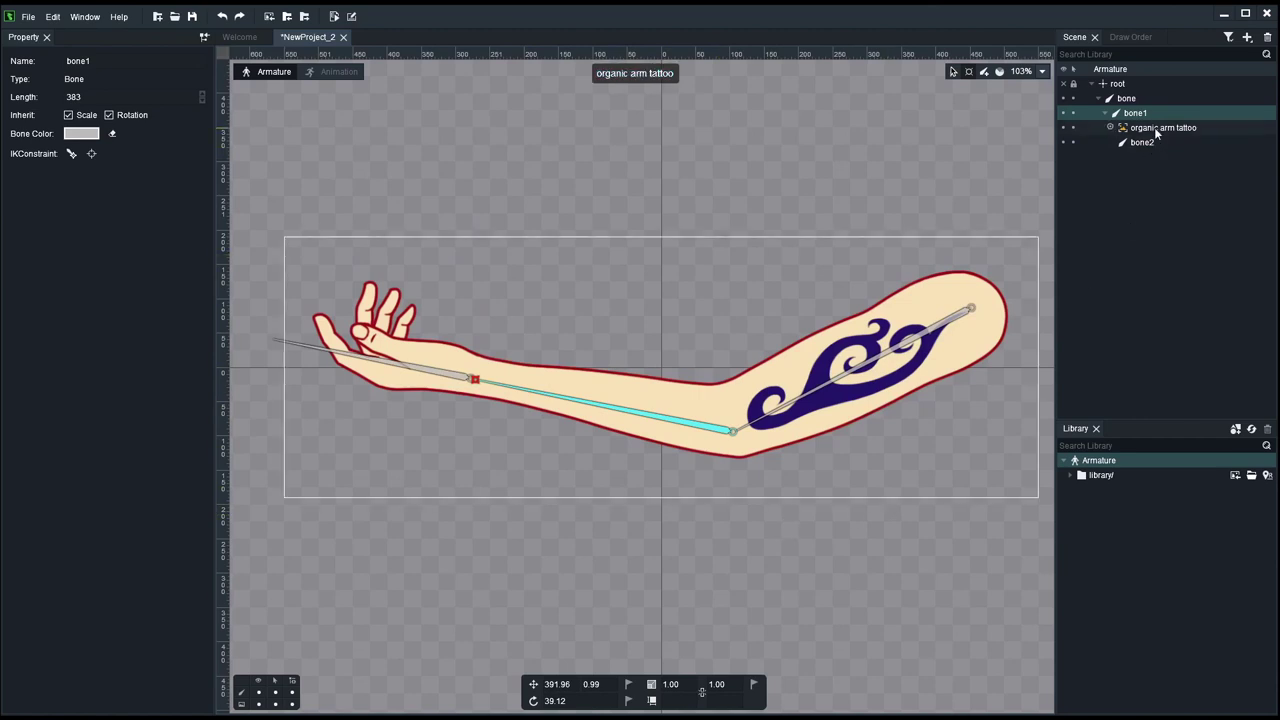
Step: Move the organic arm tattoo slot back directly under the root bone and clear the selection
{"action": "left_click", "coordinate": [926, 318]}
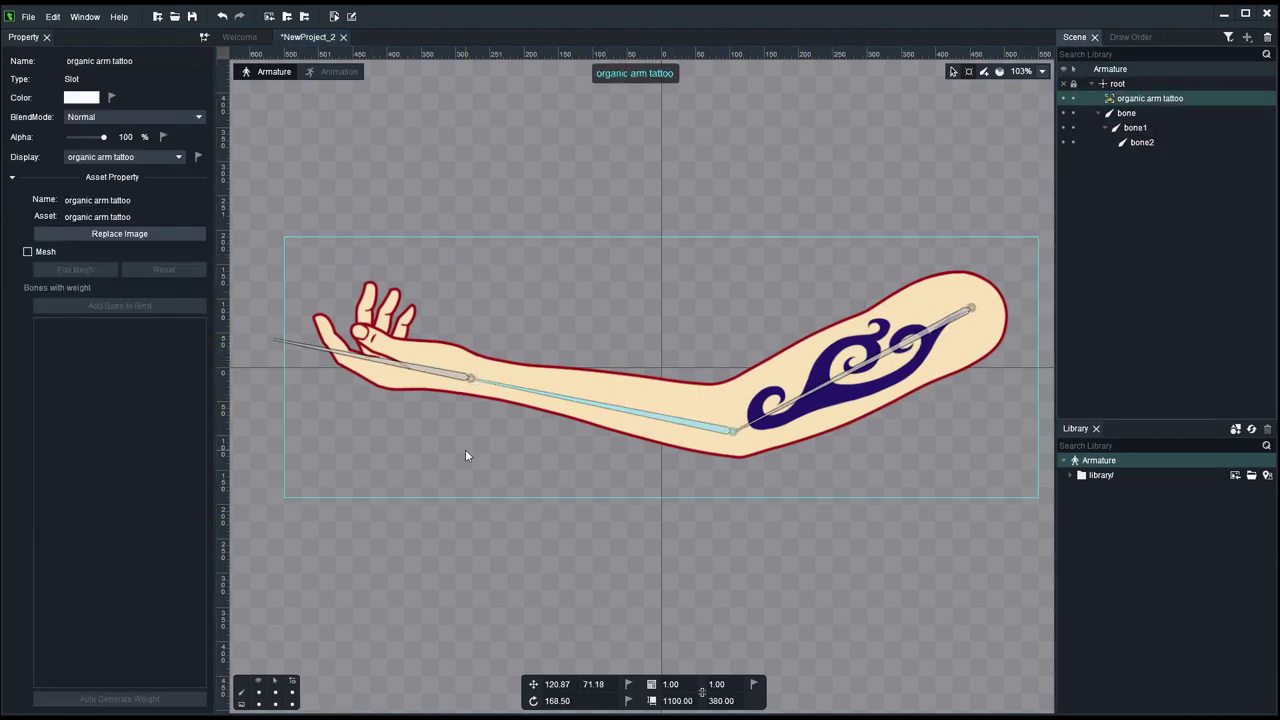
{"action": "left_click", "coordinate": [693, 577]}
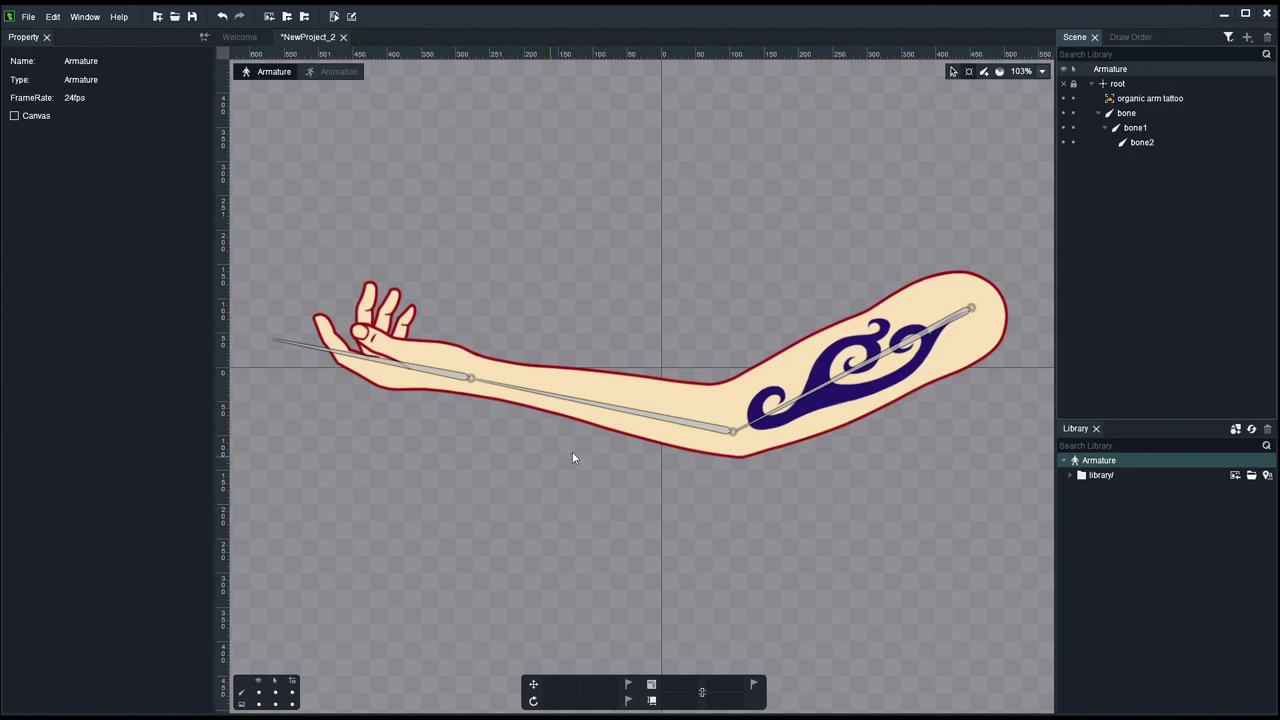
Step: Convert the organic arm tattoo image on the stage to a mesh
{"action": "left_click", "coordinate": [866, 357]}
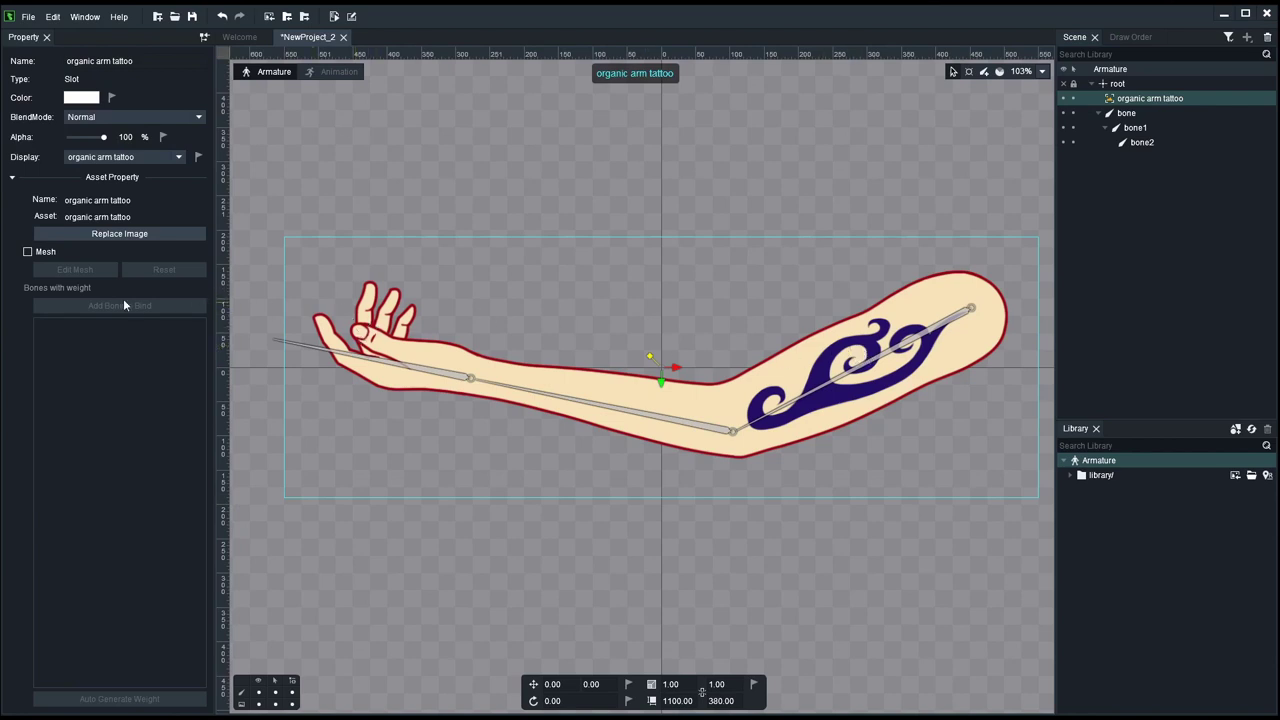
{"action": "left_click", "coordinate": [29, 253]}
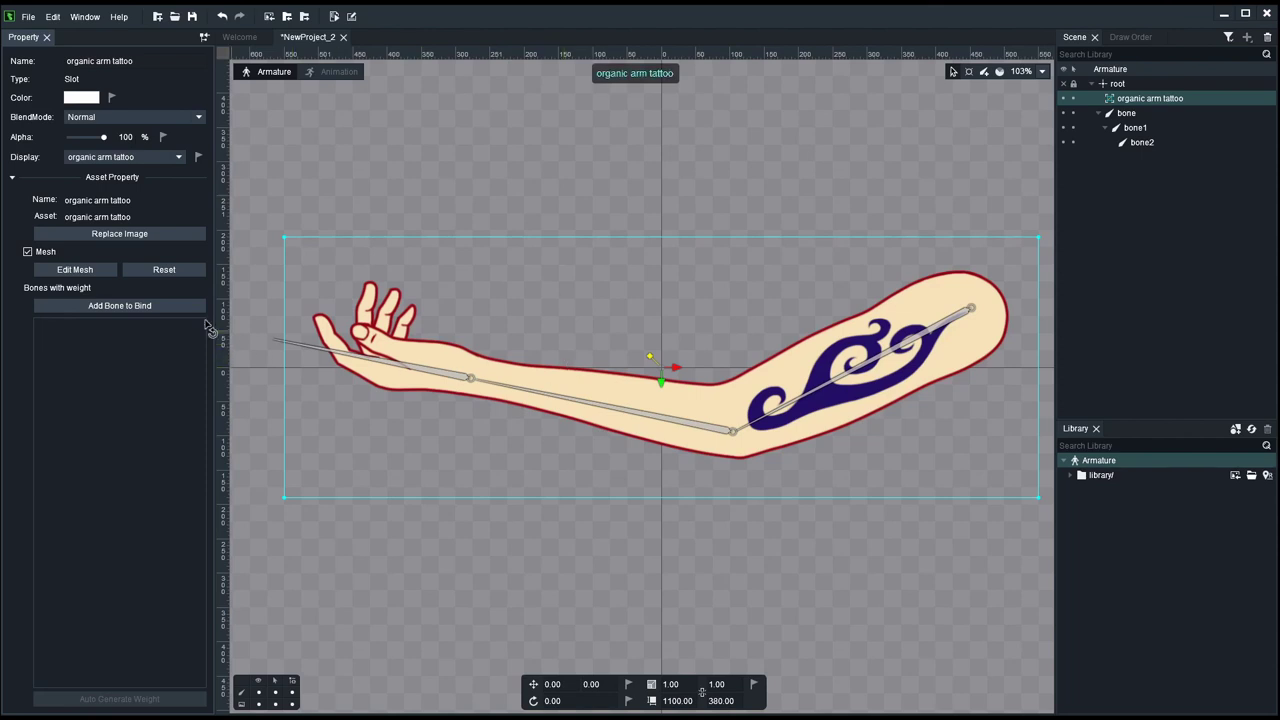
{"action": "left_click", "coordinate": [70, 270]}
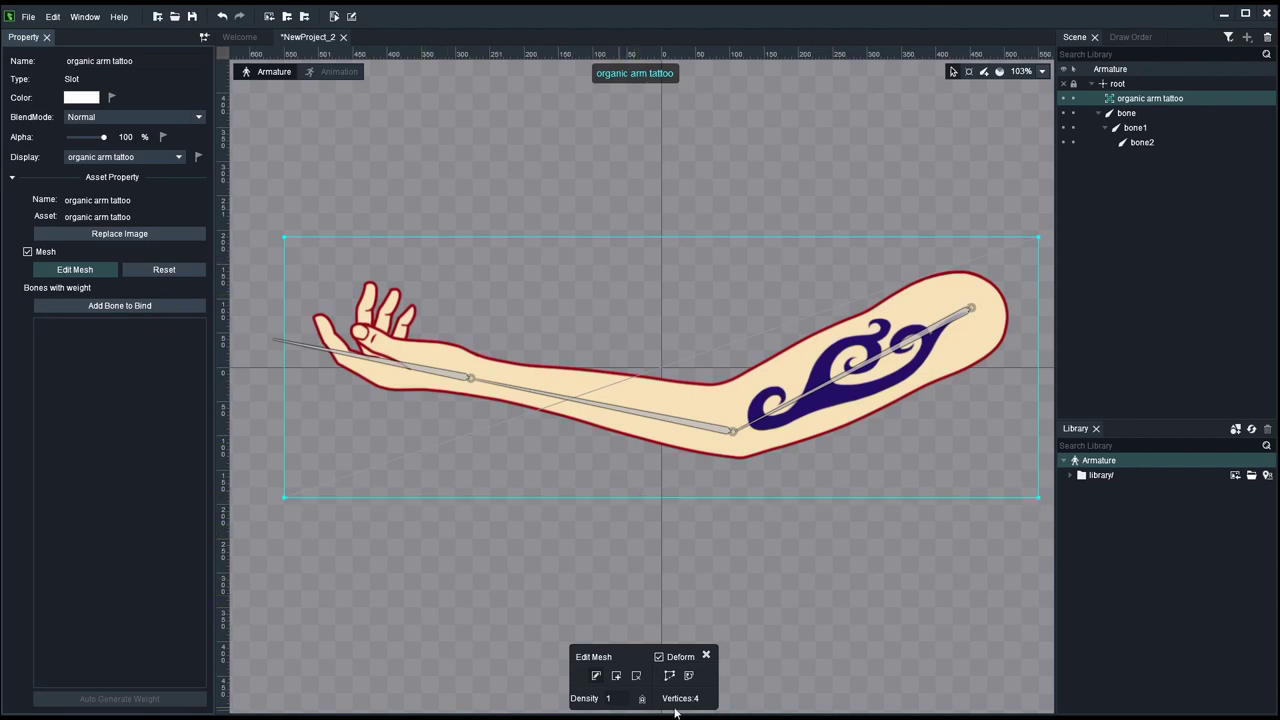
{"action": "scroll", "coordinate": [676, 615], "scroll_direction": "up", "scroll_amount": 1}
{"action": "scroll", "coordinate": [676, 609], "scroll_direction": "up", "scroll_amount": 2}
{"action": "scroll", "coordinate": [676, 609], "scroll_direction": "down", "scroll_amount": 3}
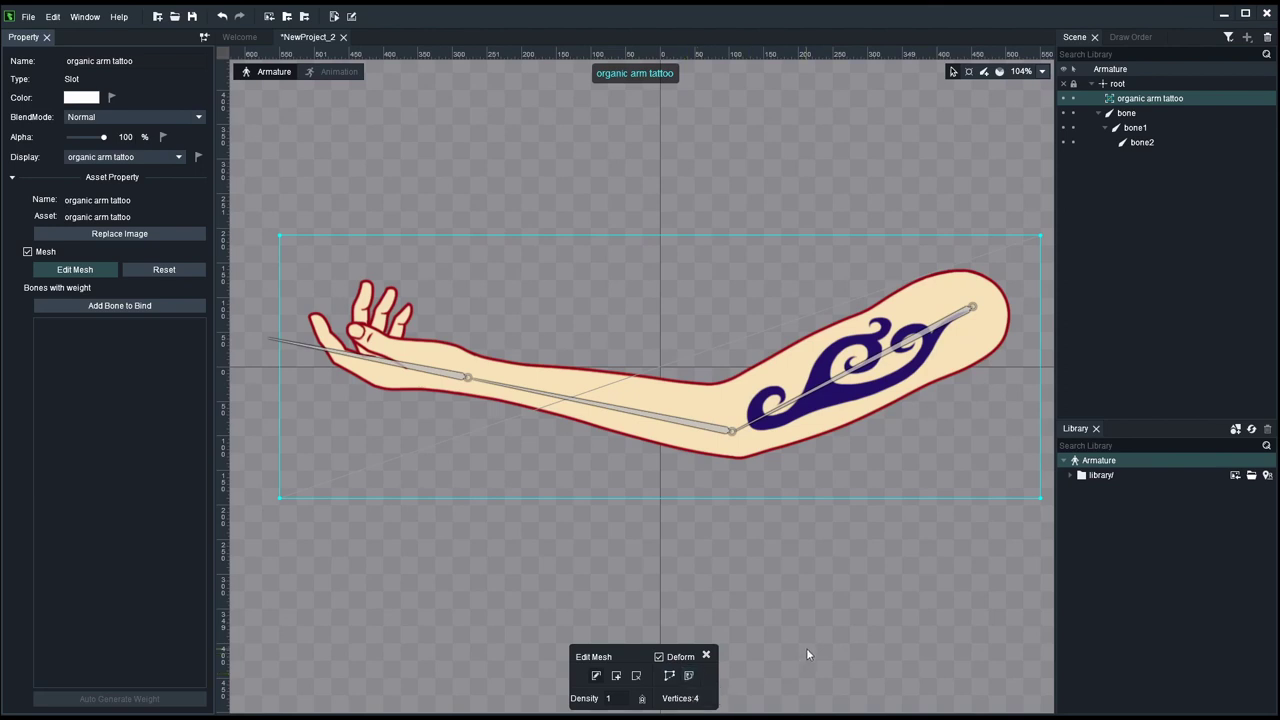
{"action": "left_click", "coordinate": [669, 678]}
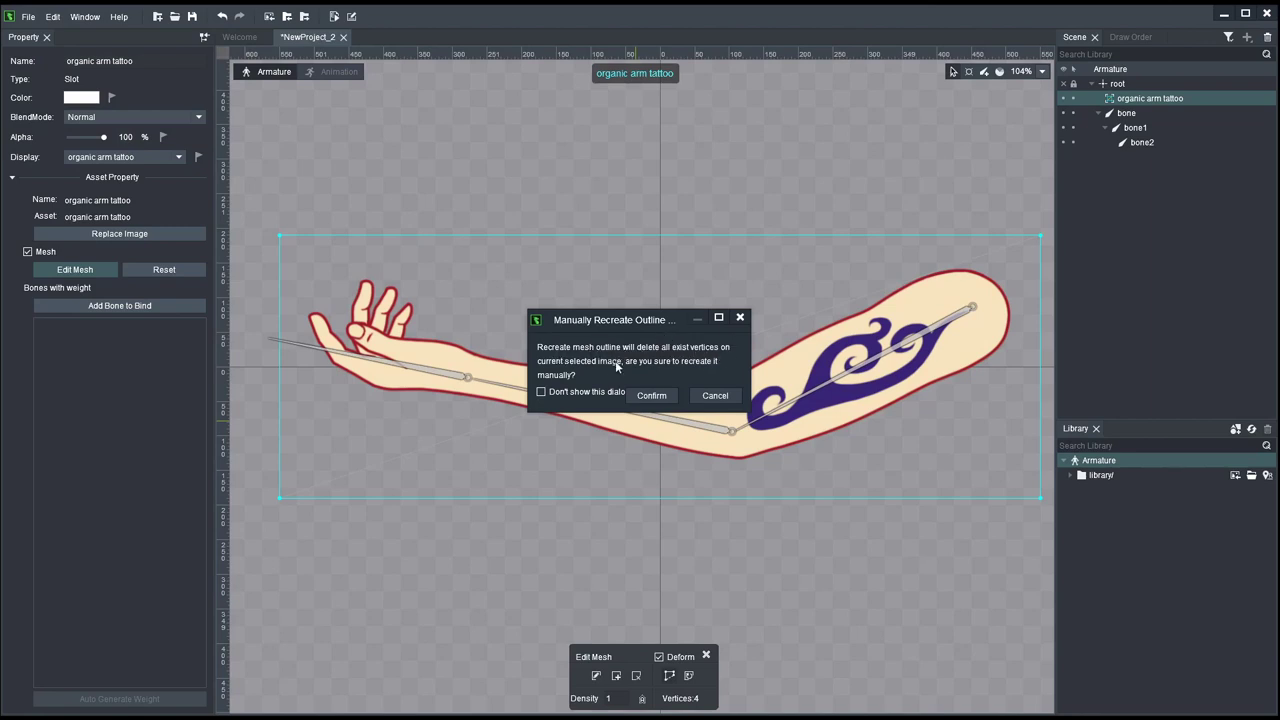
{"action": "left_click", "coordinate": [659, 398]}
{"action": "scroll", "coordinate": [450, 402], "scroll_direction": "up", "scroll_amount": 5}
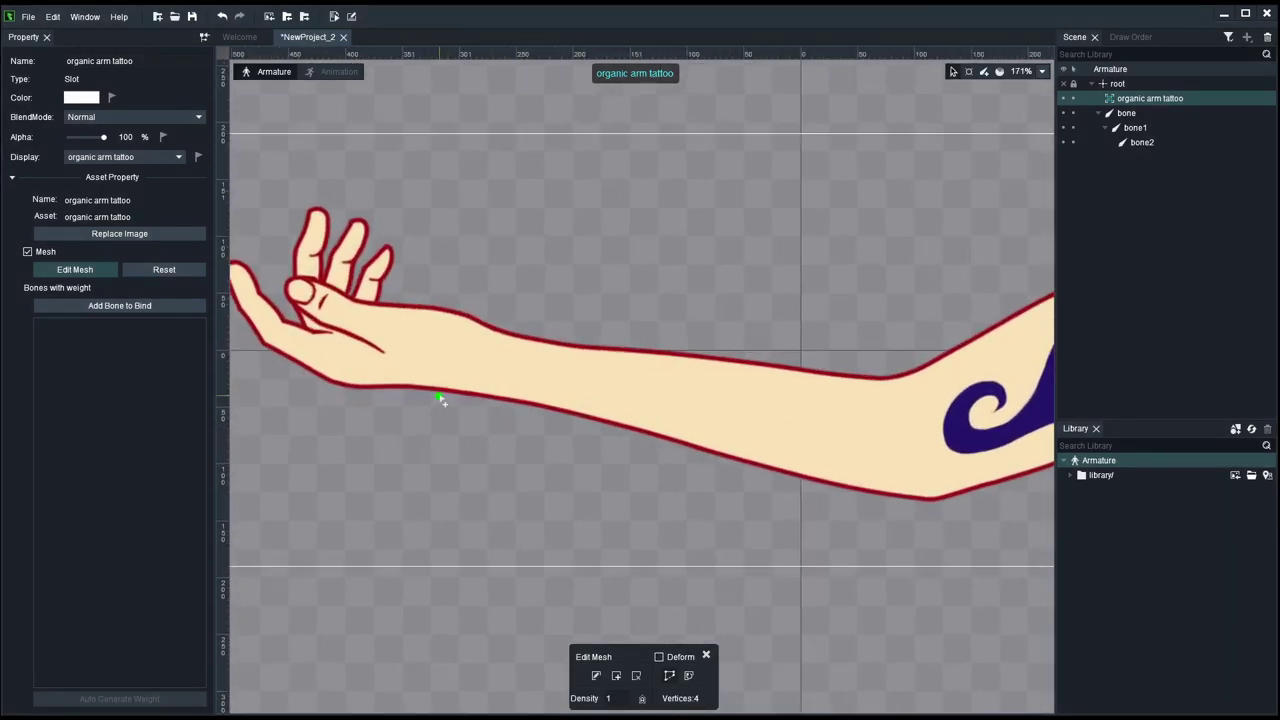
{"action": "scroll", "coordinate": [857, 380], "scroll_direction": "down", "scroll_amount": 3}
{"action": "scroll", "coordinate": [580, 420], "scroll_direction": "up", "scroll_amount": 3}
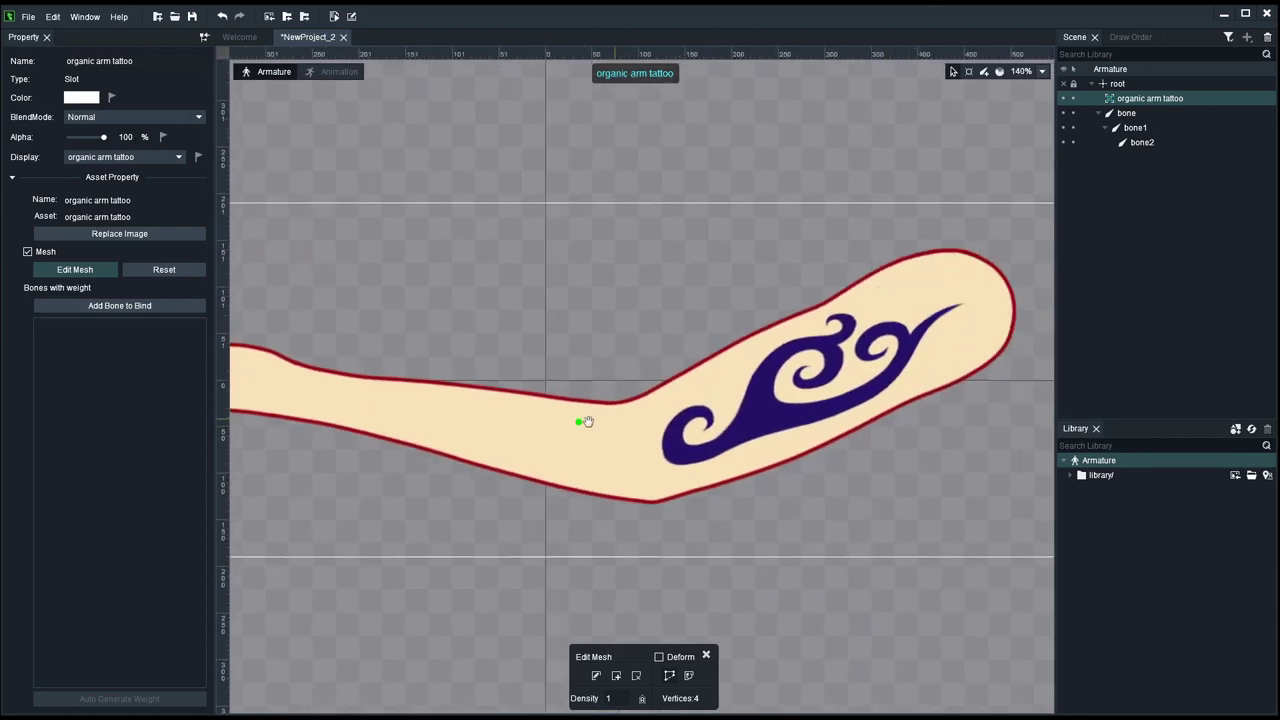
{"action": "scroll", "coordinate": [652, 369], "scroll_direction": "up", "scroll_amount": 1}
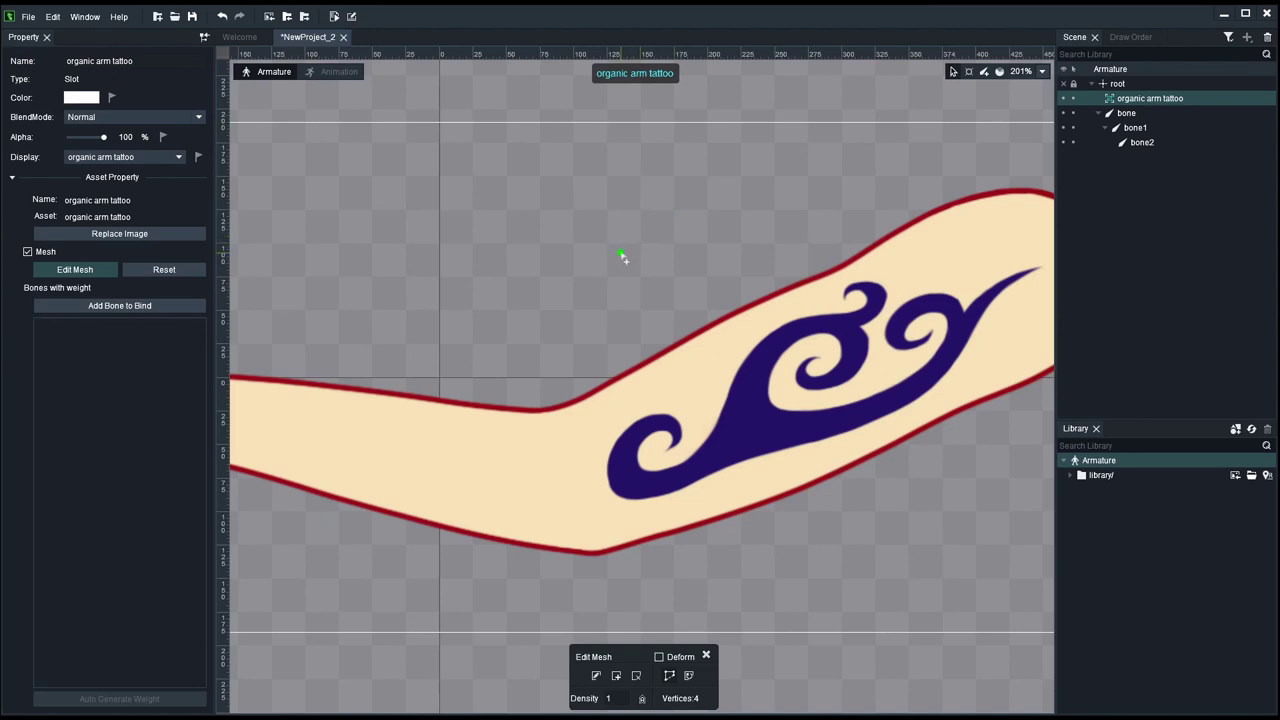
{"action": "scroll", "coordinate": [756, 348], "scroll_direction": "down", "scroll_amount": 3}
{"action": "scroll", "coordinate": [620, 333], "scroll_direction": "up", "scroll_amount": 3}
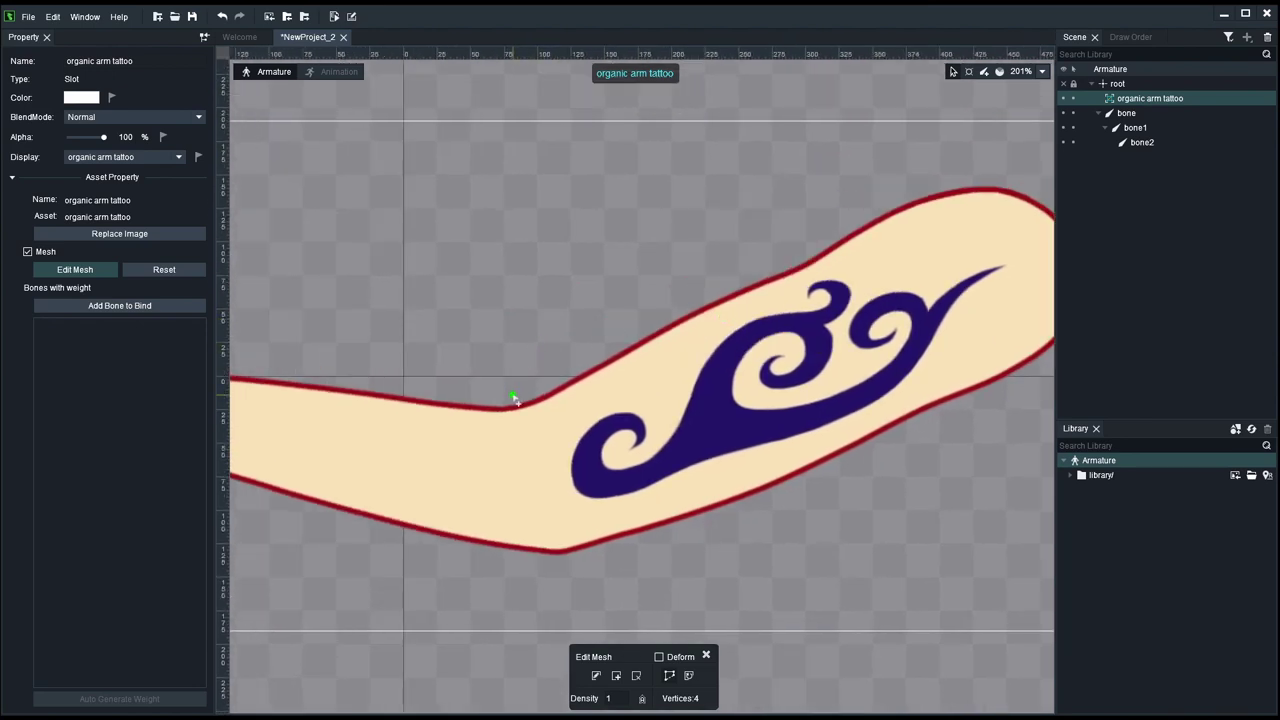
{"action": "left_click", "coordinate": [512, 396]}
{"action": "key", "text": "Escape"}
{"action": "scroll", "coordinate": [572, 390], "scroll_direction": "down", "scroll_amount": 2}
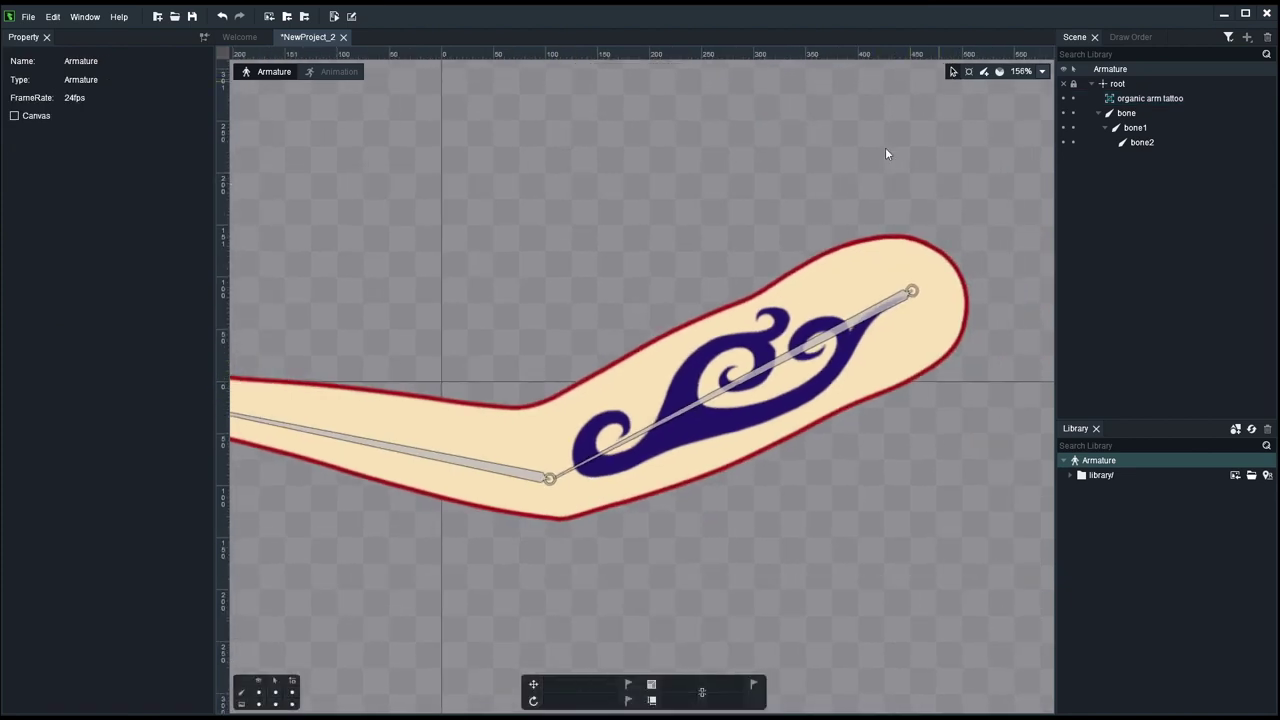
Step: Recreate the organic arm tattoo mesh outline manually, placing vertices just outside the upper arm's upper edge from the elbow crease to the shoulder
{"action": "left_click", "coordinate": [773, 224]}
{"action": "scroll", "coordinate": [690, 310], "scroll_direction": "down", "scroll_amount": 1}
{"action": "left_click_drag", "start_coordinate": [697, 303], "coordinate": [790, 293]}
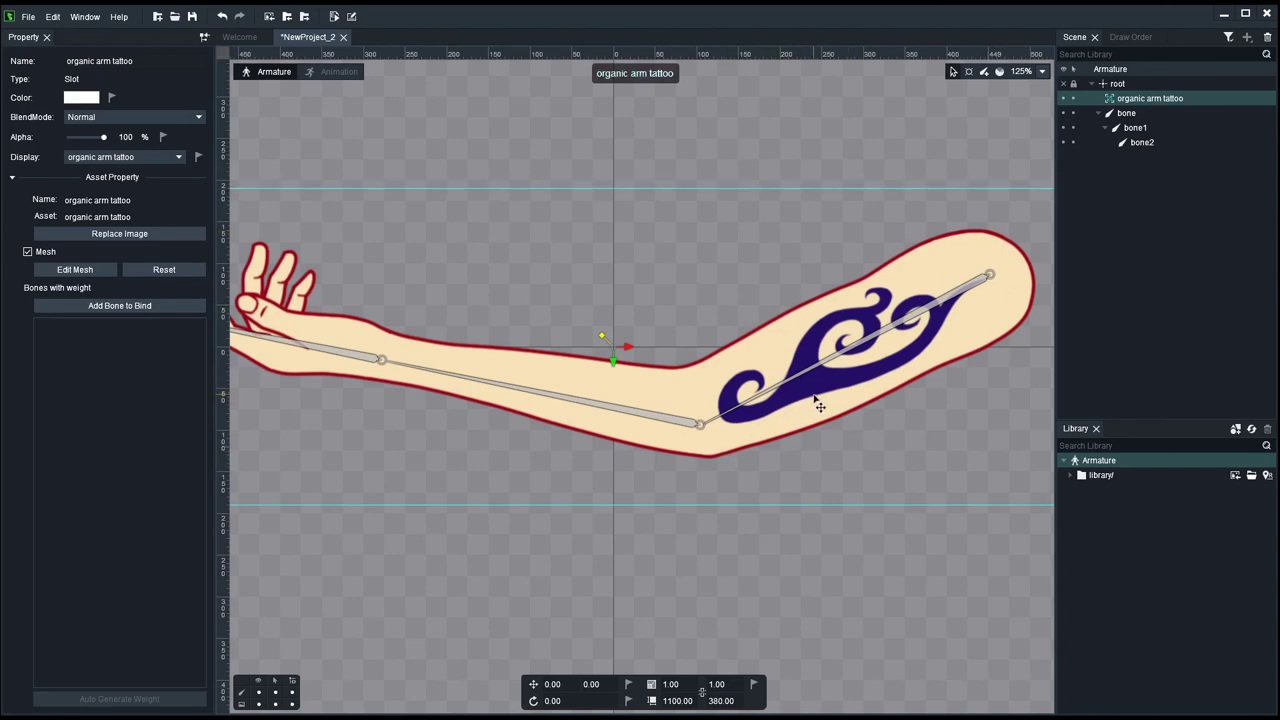
{"action": "scroll", "coordinate": [814, 398], "scroll_direction": "up", "scroll_amount": 2}
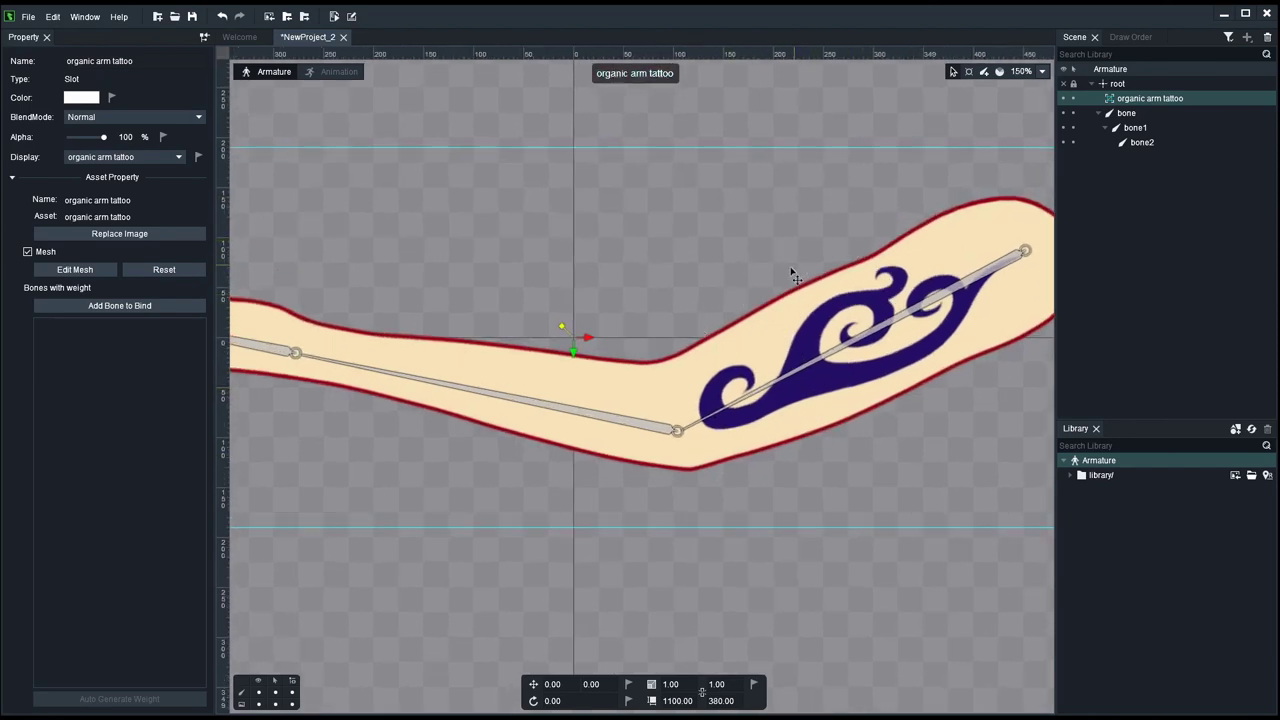
{"action": "scroll", "coordinate": [790, 270], "scroll_direction": "up", "scroll_amount": 1}
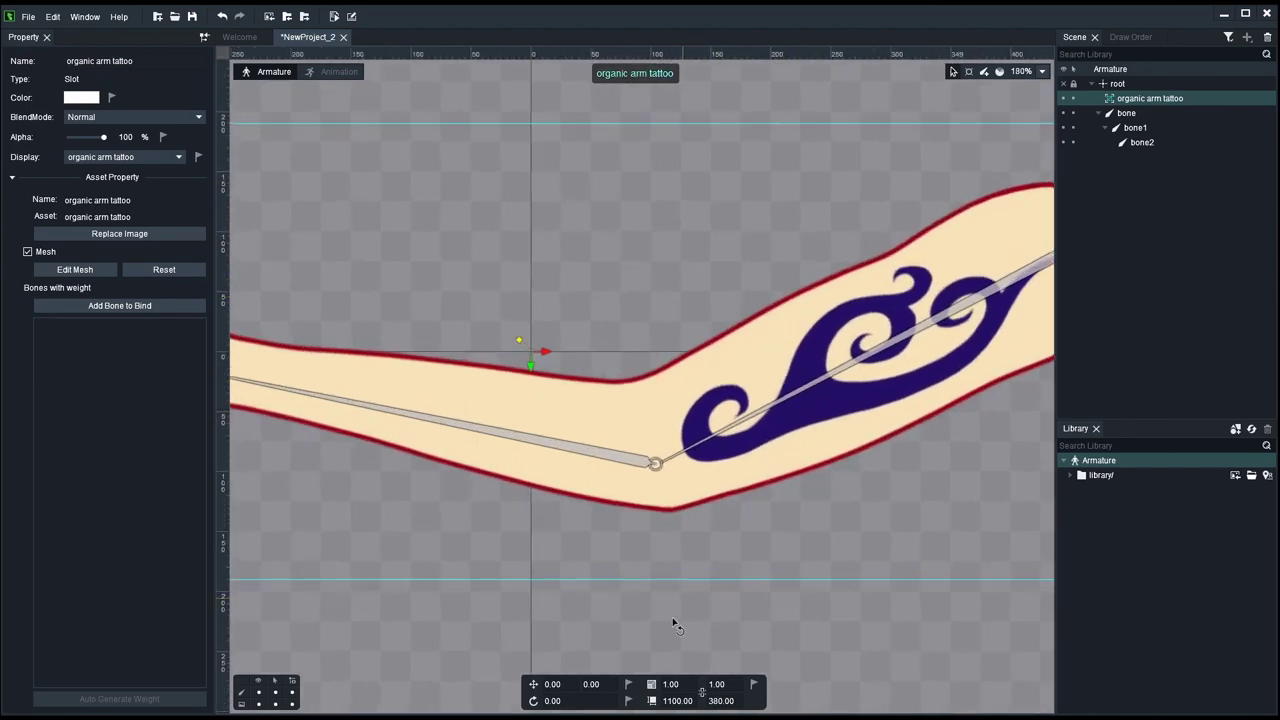
{"action": "left_click", "coordinate": [68, 269]}
{"action": "left_click", "coordinate": [669, 675]}
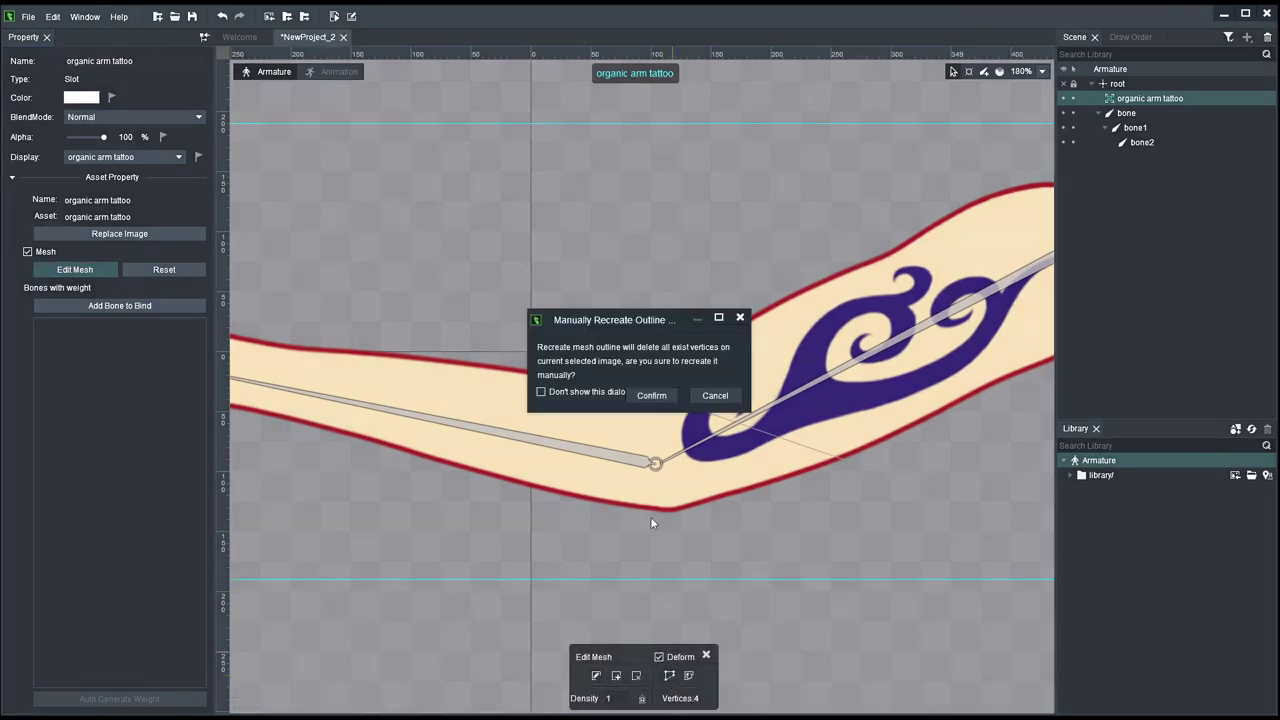
{"action": "left_click", "coordinate": [651, 395]}
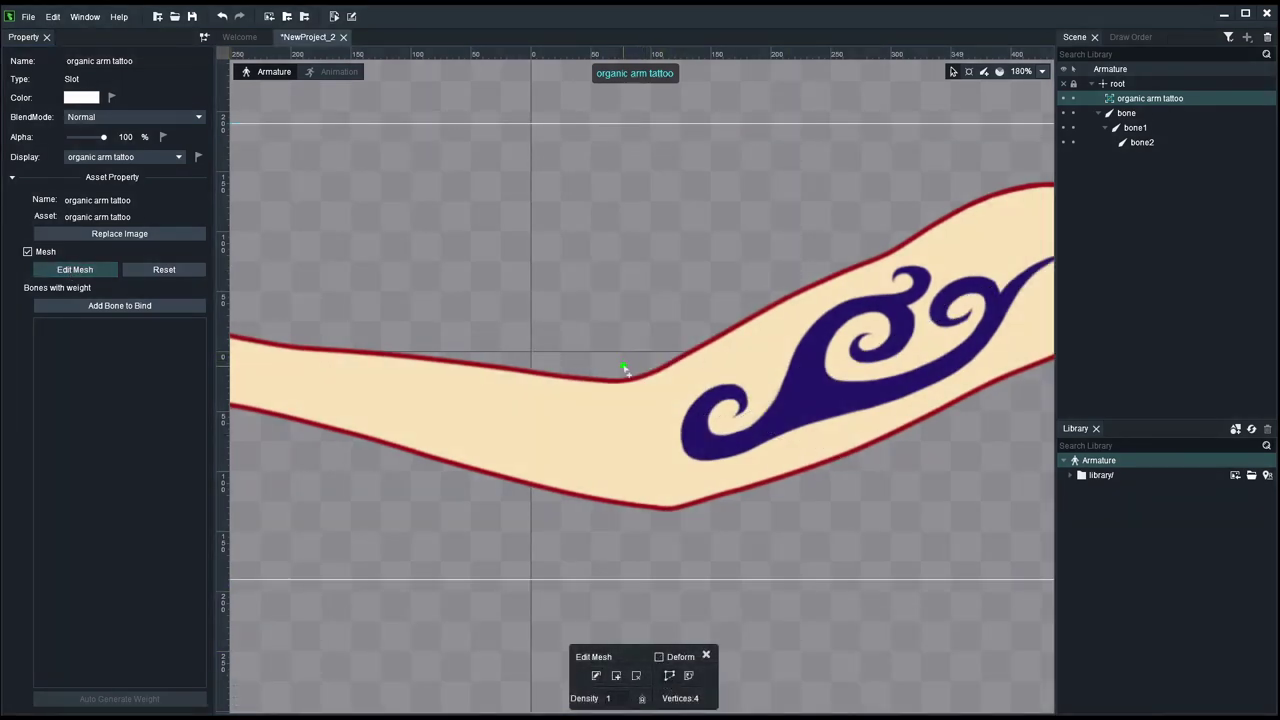
{"action": "left_click", "coordinate": [686, 338]}
{"action": "left_click", "coordinate": [720, 306]}
{"action": "left_click", "coordinate": [737, 298]}
{"action": "left_click", "coordinate": [767, 279]}
{"action": "left_click", "coordinate": [815, 259]}
{"action": "left_click", "coordinate": [878, 242]}
{"action": "left_click", "coordinate": [940, 193]}
{"action": "left_click_drag", "start_coordinate": [984, 171], "coordinate": [710, 206]}
Step: Continue the mesh outline around the rounded shoulder end and back along the upper arm's underside to the elbow
{"action": "left_click", "coordinate": [885, 249]}
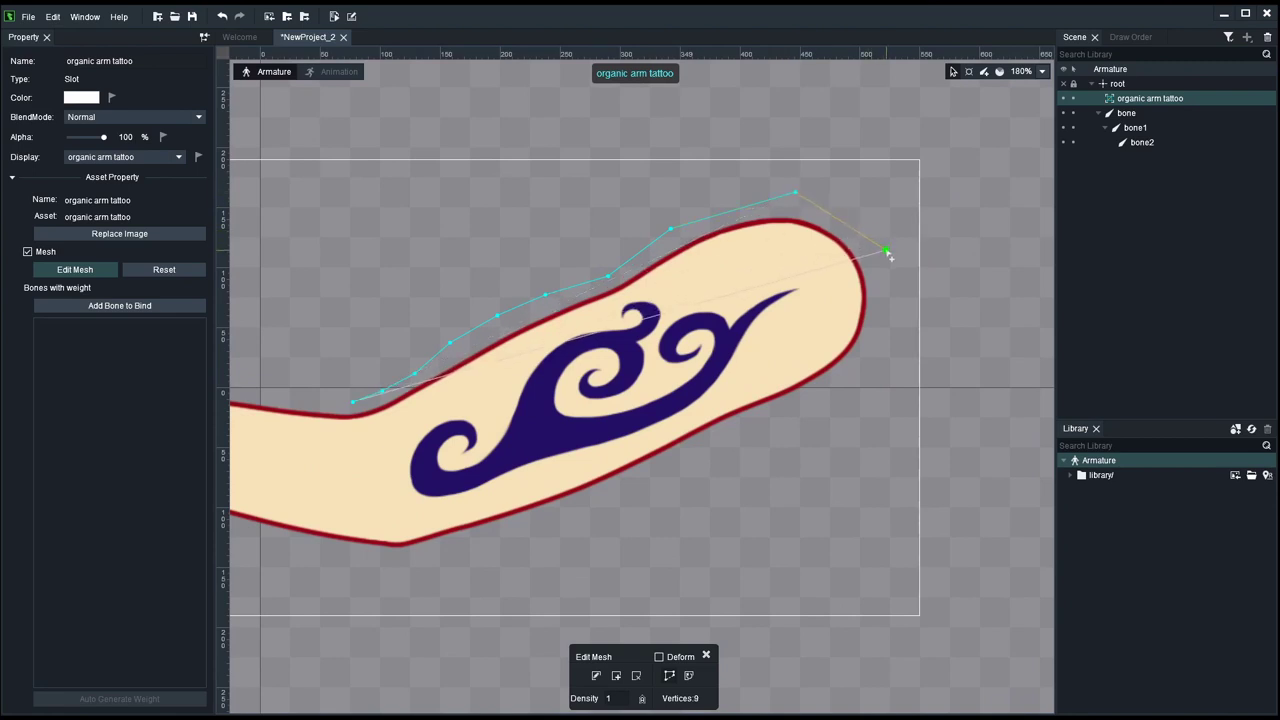
{"action": "left_click", "coordinate": [886, 362]}
{"action": "left_click", "coordinate": [883, 377]}
{"action": "left_click", "coordinate": [785, 427]}
{"action": "left_click", "coordinate": [686, 460]}
{"action": "left_click", "coordinate": [619, 494]}
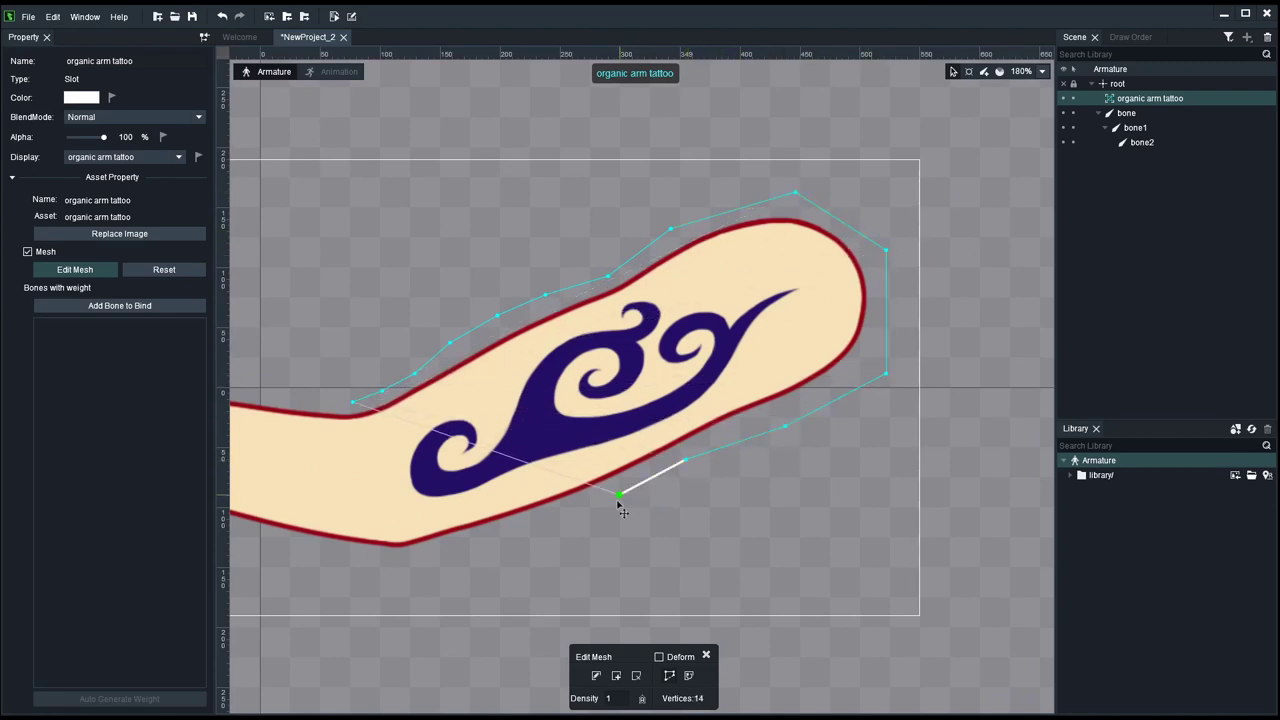
{"action": "left_click", "coordinate": [556, 521]}
{"action": "left_click", "coordinate": [514, 535]}
{"action": "left_click", "coordinate": [461, 551]}
{"action": "left_click", "coordinate": [379, 564]}
Step: Extend the mesh outline with vertices just below the forearm's underside from the elbow to the base of the hand
{"action": "left_click_drag", "start_coordinate": [311, 557], "coordinate": [819, 519]}
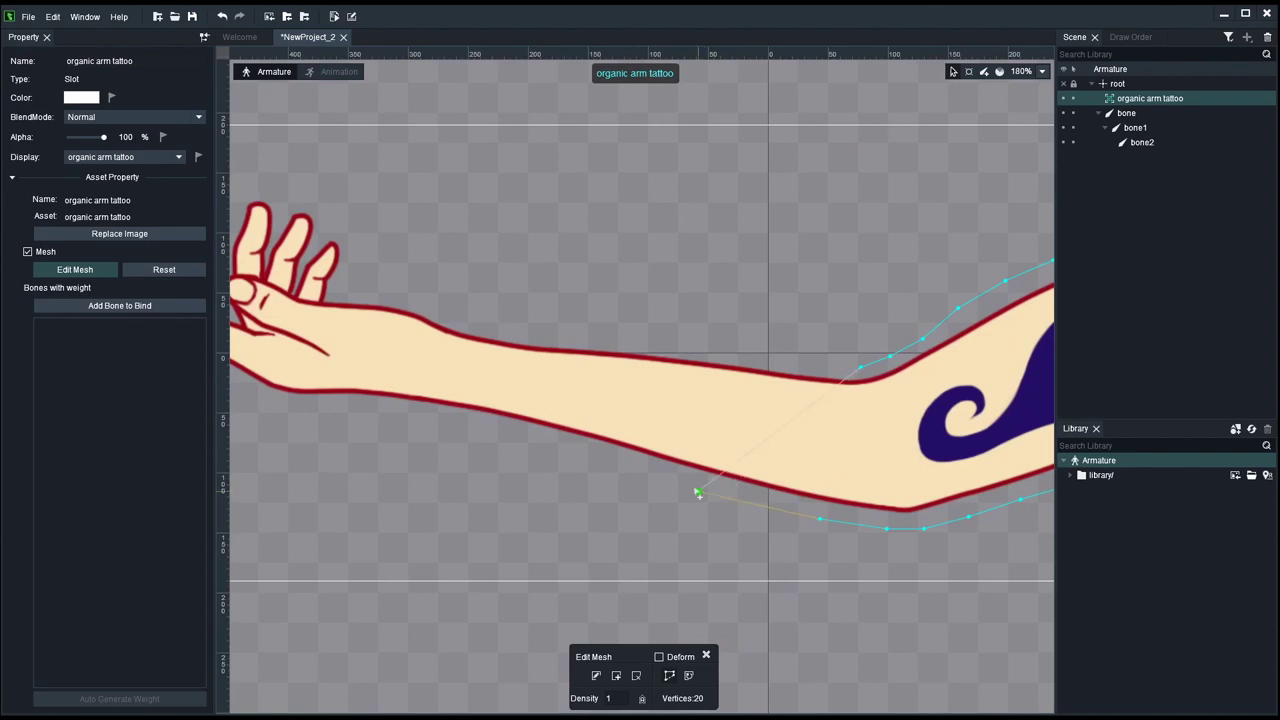
{"action": "left_click", "coordinate": [691, 483]}
{"action": "left_click", "coordinate": [583, 452]}
{"action": "left_click", "coordinate": [513, 432]}
{"action": "left_click", "coordinate": [474, 421]}
{"action": "left_click", "coordinate": [436, 416]}
{"action": "left_click", "coordinate": [380, 410]}
{"action": "left_click_drag", "start_coordinate": [357, 423], "coordinate": [580, 440]}
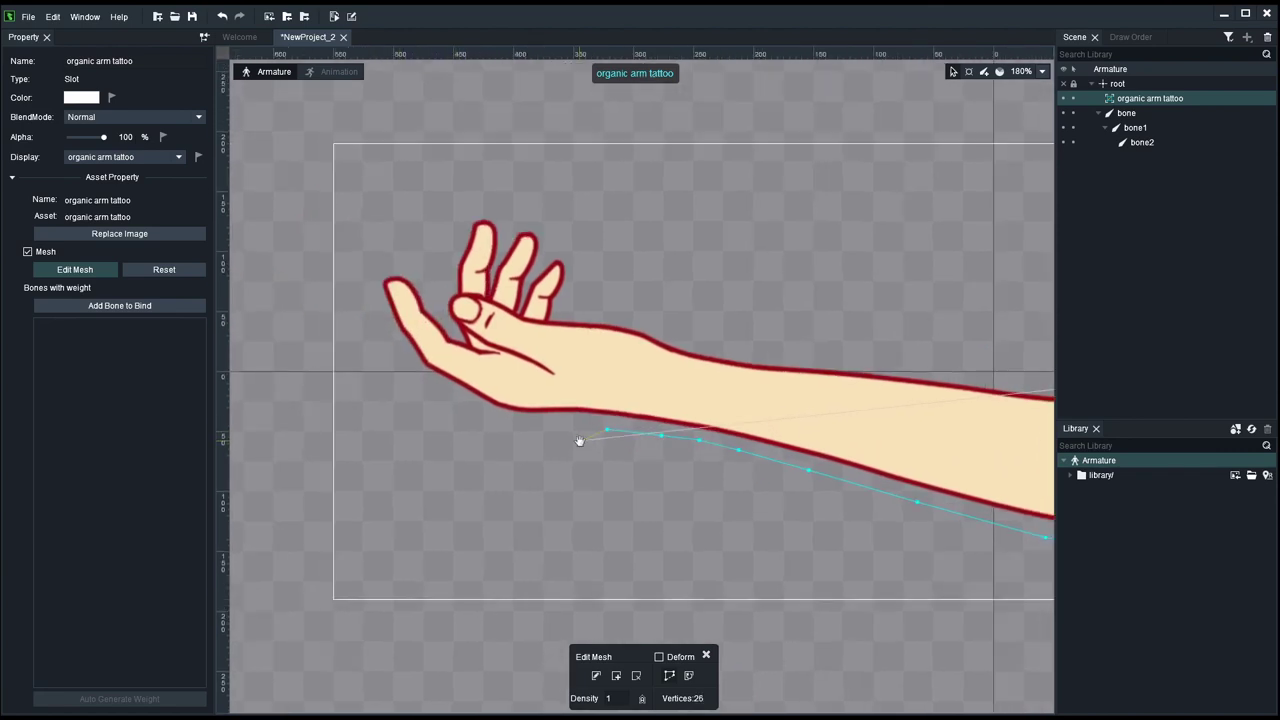
{"action": "left_click", "coordinate": [538, 424]}
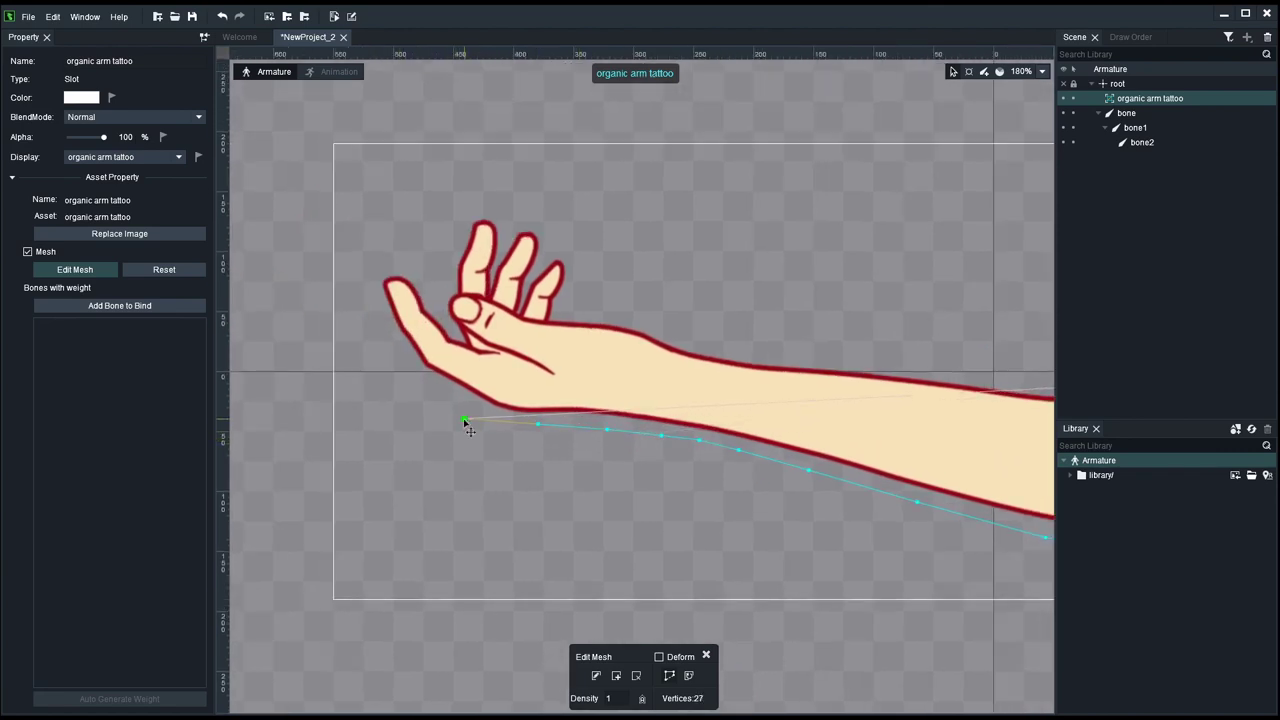
Step: Carry the mesh outline loosely around the palm, thumb and fingertips to the upper side of the wrist
{"action": "left_click", "coordinate": [463, 418]}
{"action": "left_click", "coordinate": [396, 373]}
{"action": "left_click", "coordinate": [367, 281]}
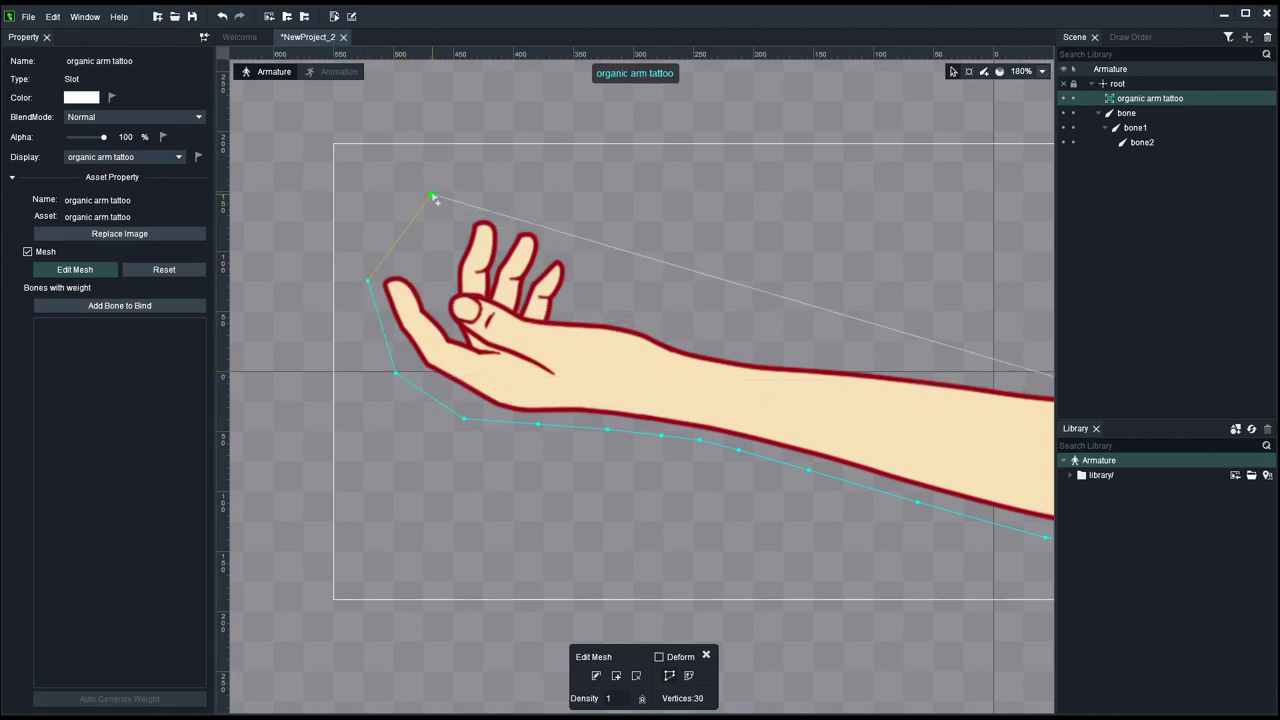
{"action": "left_click", "coordinate": [431, 194]}
{"action": "left_click", "coordinate": [530, 204]}
{"action": "left_click", "coordinate": [580, 241]}
{"action": "left_click", "coordinate": [597, 313]}
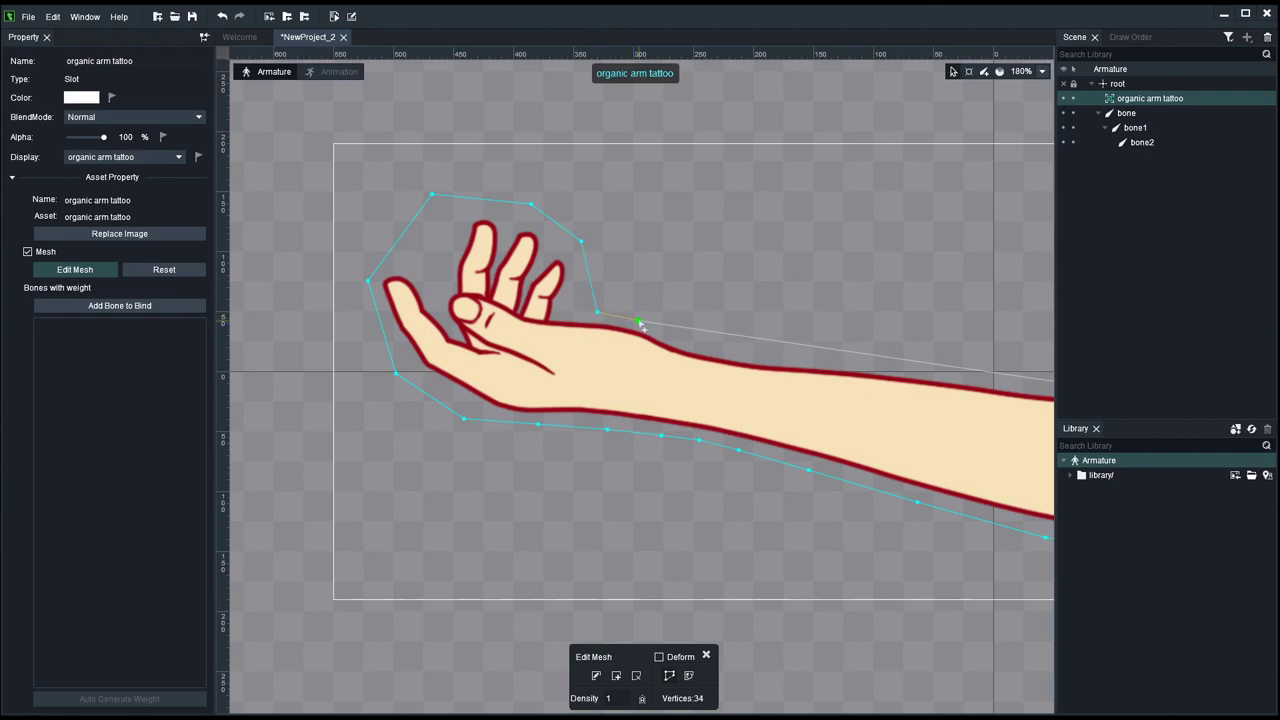
Step: Finish the mesh outline along the forearm's upper edge back to the elbow crease and leave mesh editing
{"action": "left_click", "coordinate": [638, 321]}
{"action": "left_click", "coordinate": [676, 340]}
{"action": "left_click", "coordinate": [713, 351]}
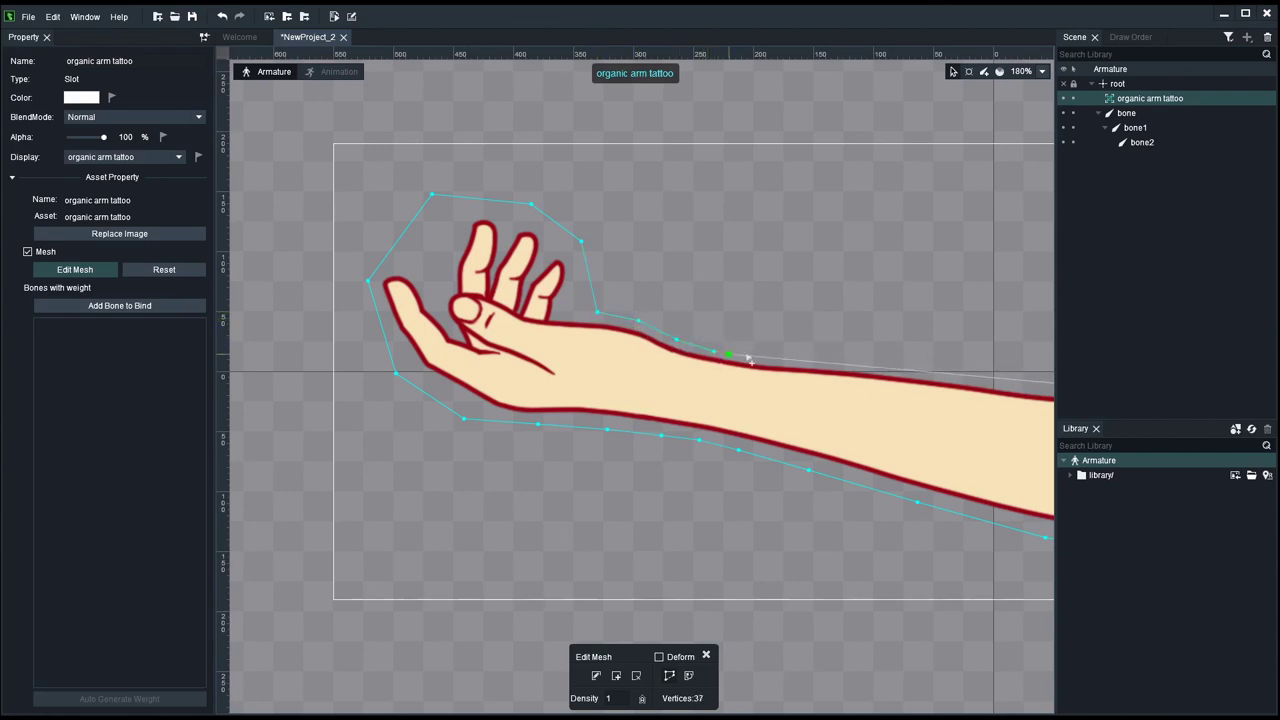
{"action": "left_click", "coordinate": [848, 362]}
{"action": "left_click_drag", "start_coordinate": [849, 363], "coordinate": [612, 341]}
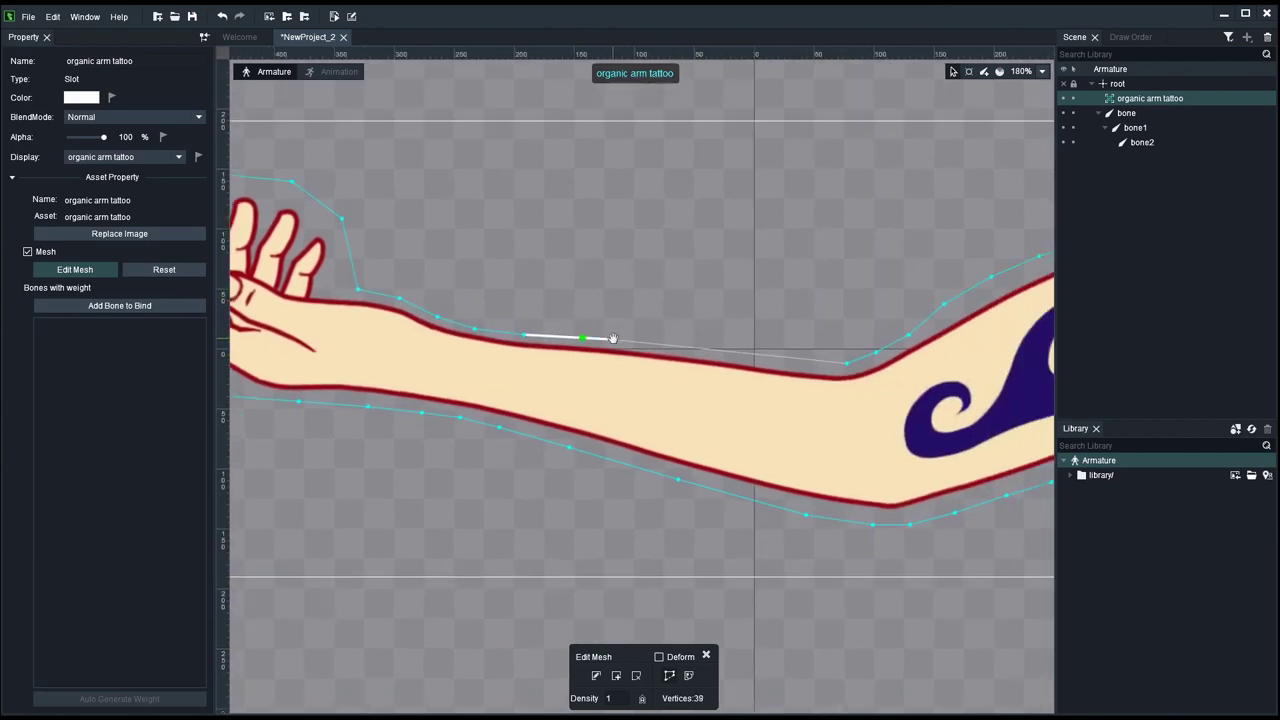
{"action": "left_click", "coordinate": [701, 350]}
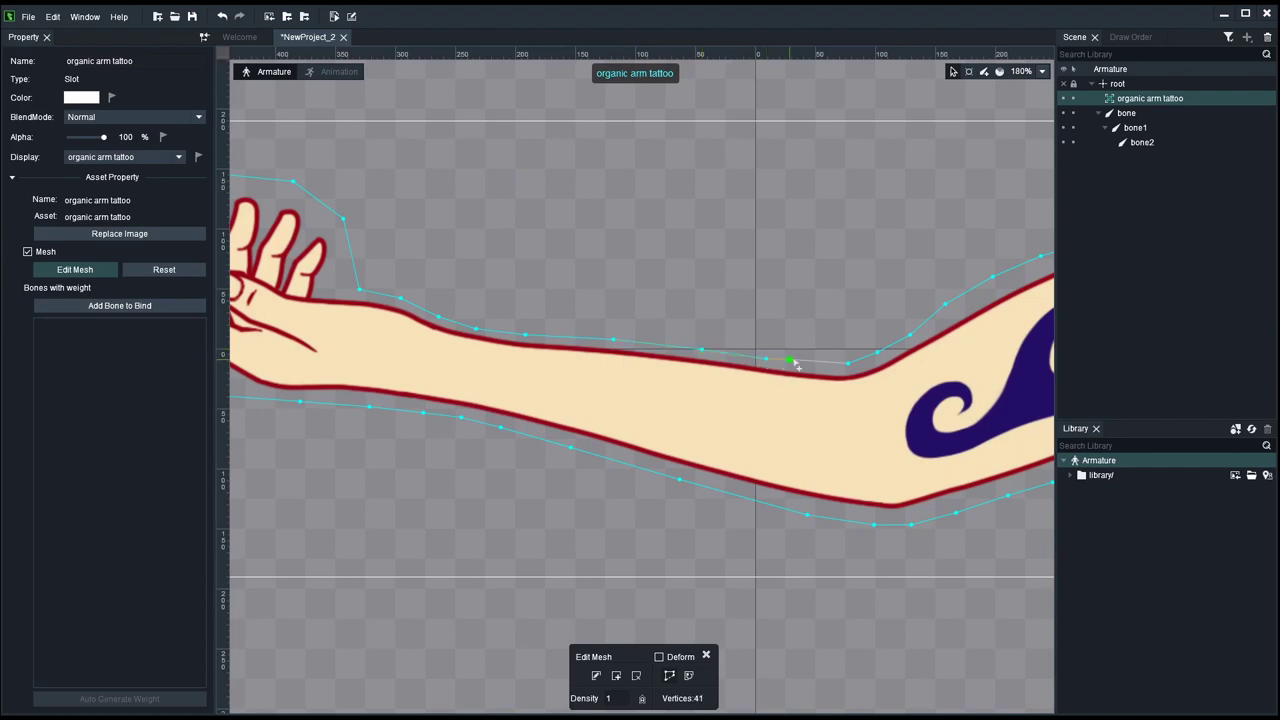
{"action": "left_click", "coordinate": [794, 364]}
{"action": "key", "text": "Escape"}
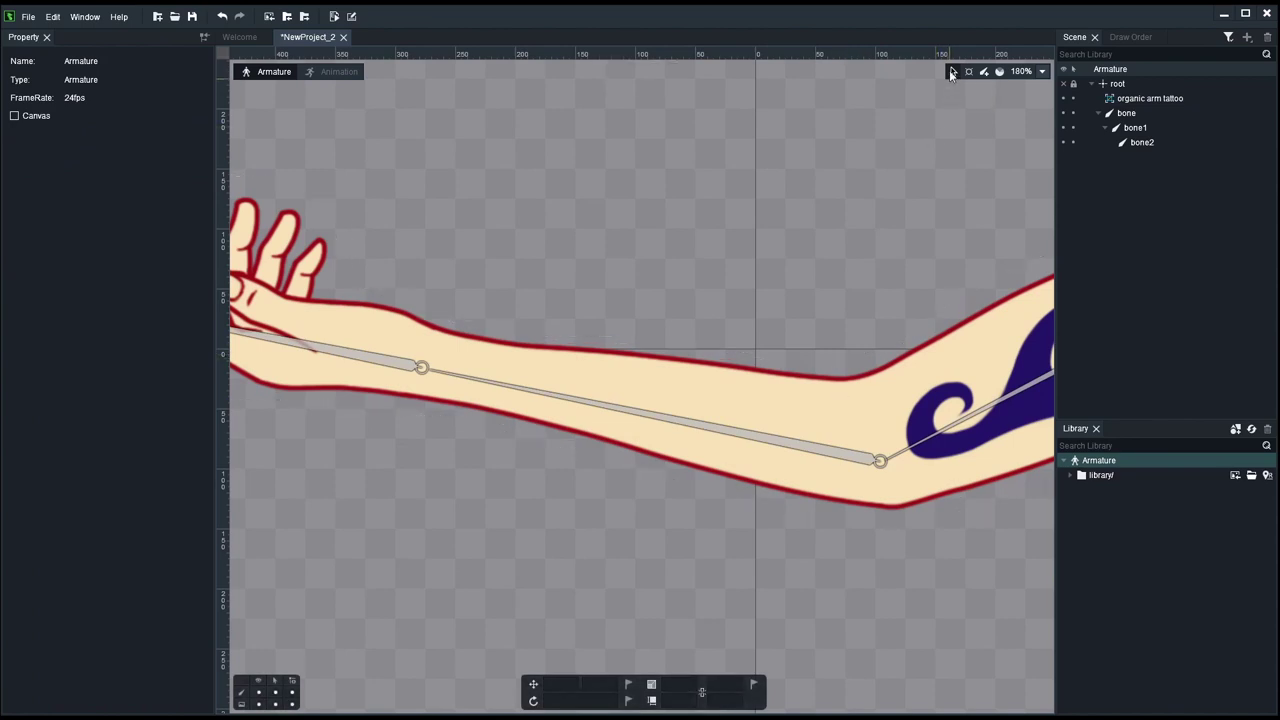
Step: Reselect the arm mesh, test pulling an outline vertex above the tattoo outward, and undo the move
{"action": "left_click", "coordinate": [808, 346]}
{"action": "scroll", "coordinate": [805, 345], "scroll_direction": "down", "scroll_amount": 2}
{"action": "scroll", "coordinate": [700, 291], "scroll_direction": "down", "scroll_amount": 2}
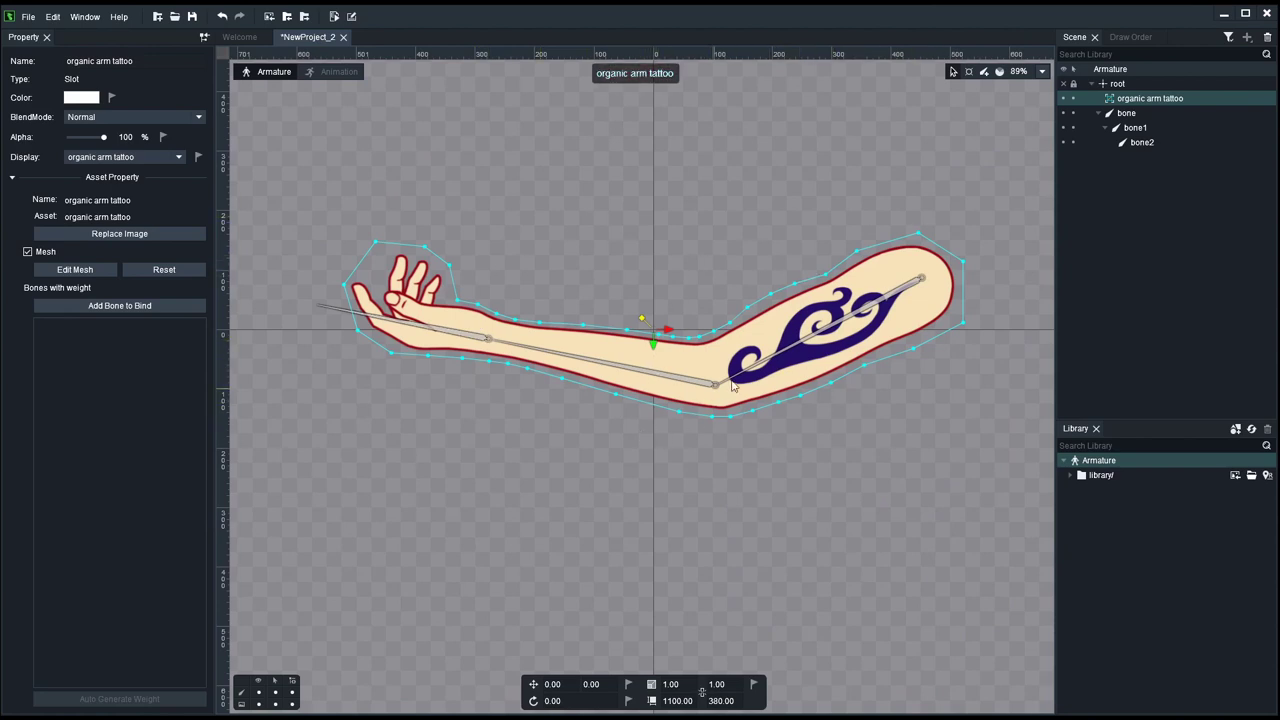
{"action": "scroll", "coordinate": [748, 385], "scroll_direction": "up", "scroll_amount": 1}
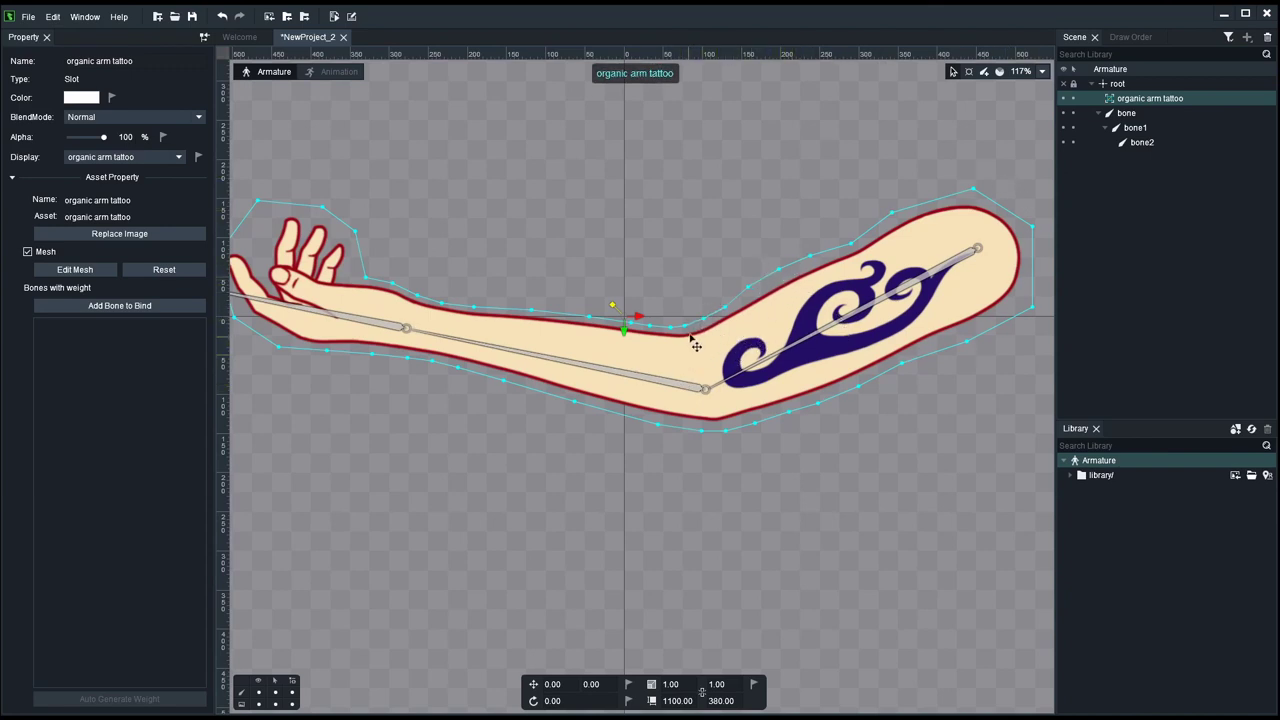
{"action": "scroll", "coordinate": [848, 281], "scroll_direction": "up", "scroll_amount": 2}
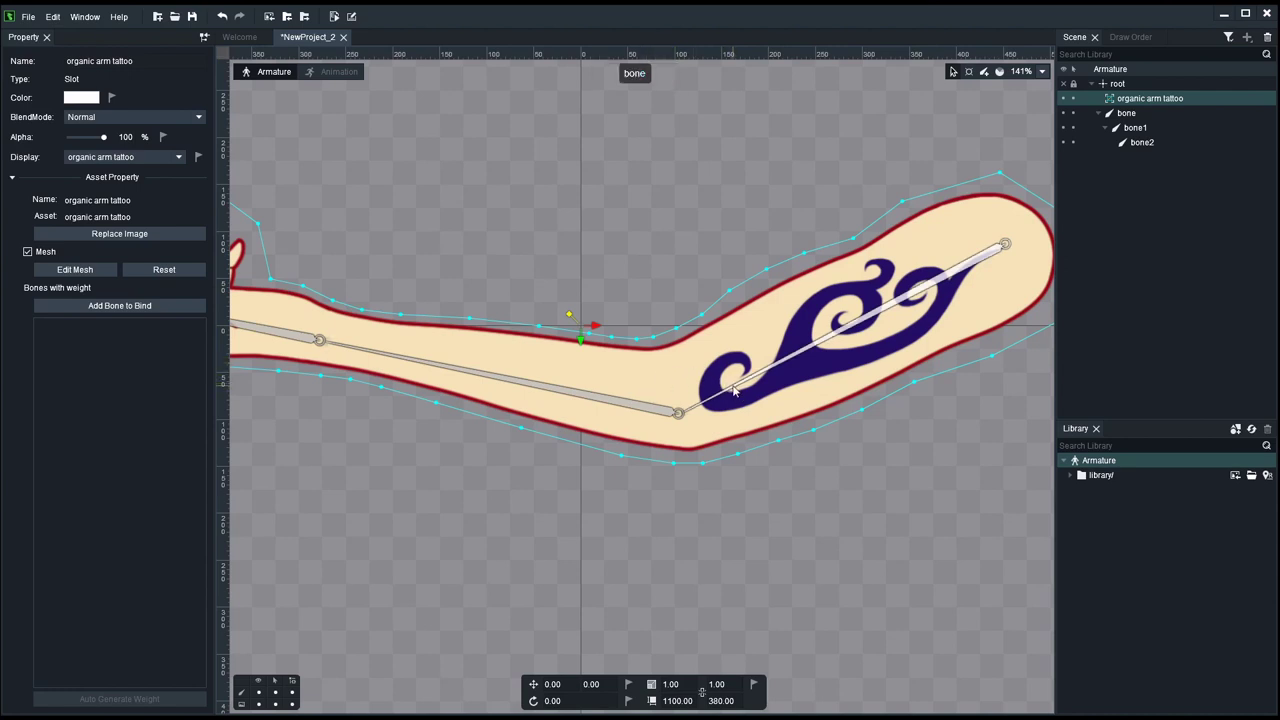
{"action": "scroll", "coordinate": [880, 278], "scroll_direction": "up", "scroll_amount": 1}
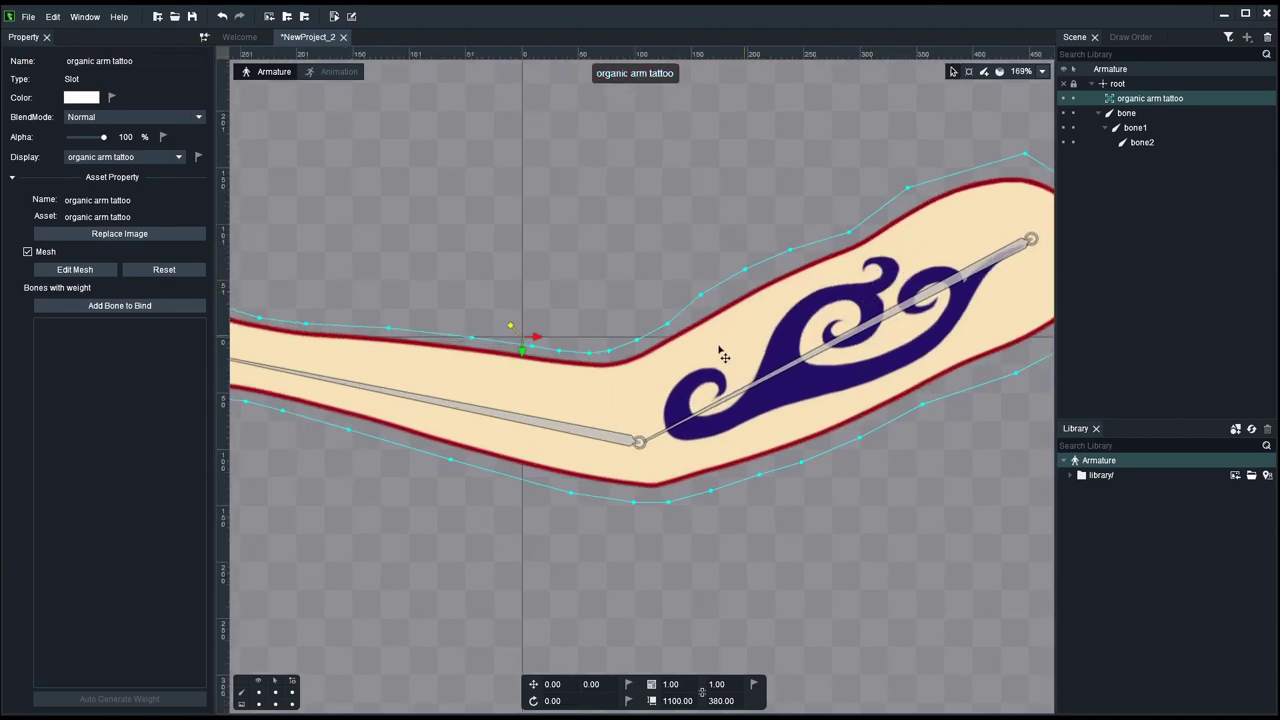
{"action": "scroll", "coordinate": [720, 352], "scroll_direction": "up", "scroll_amount": 1}
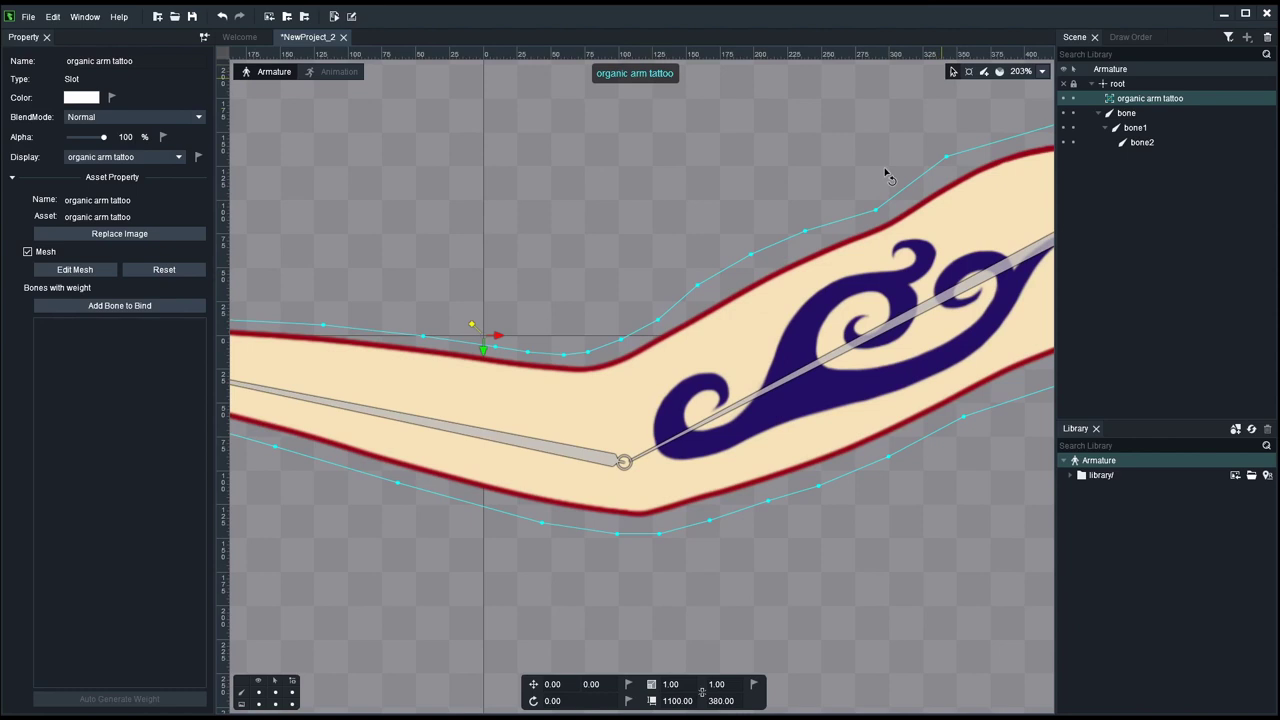
{"action": "left_click", "coordinate": [751, 254]}
{"action": "left_click_drag", "start_coordinate": [751, 254], "coordinate": [718, 192]}
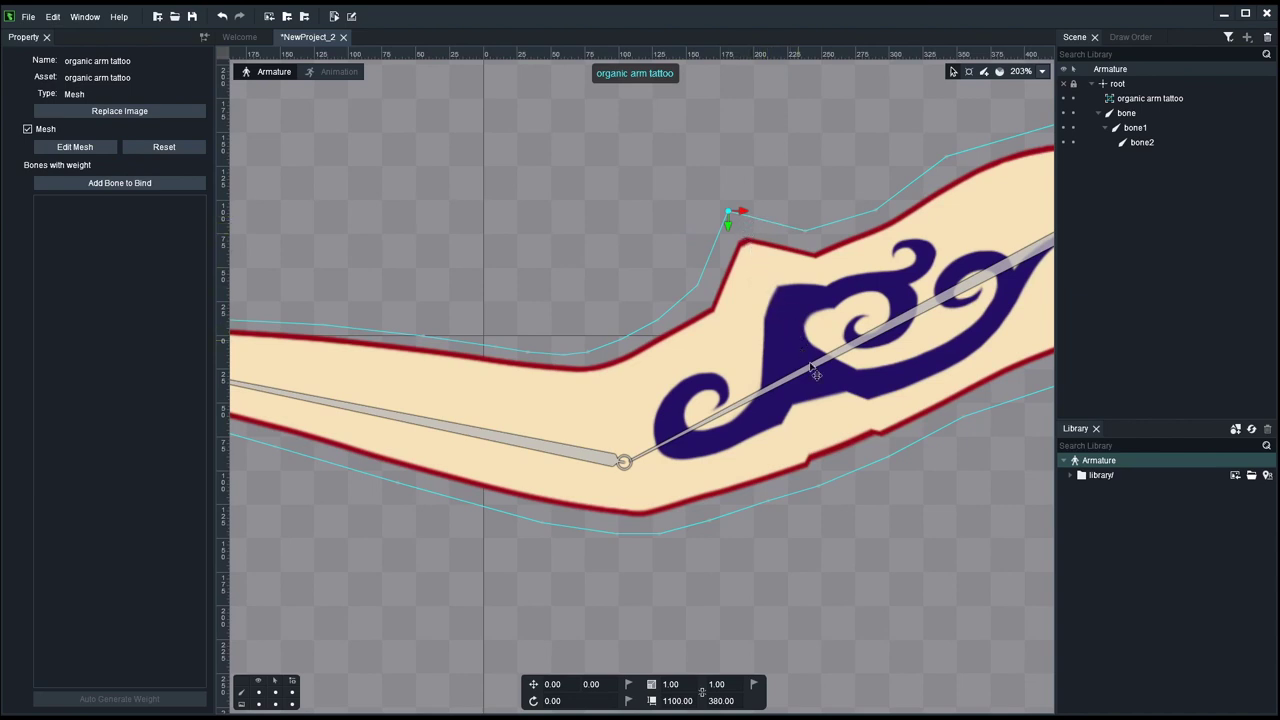
{"action": "key", "text": "ctrl+z"}
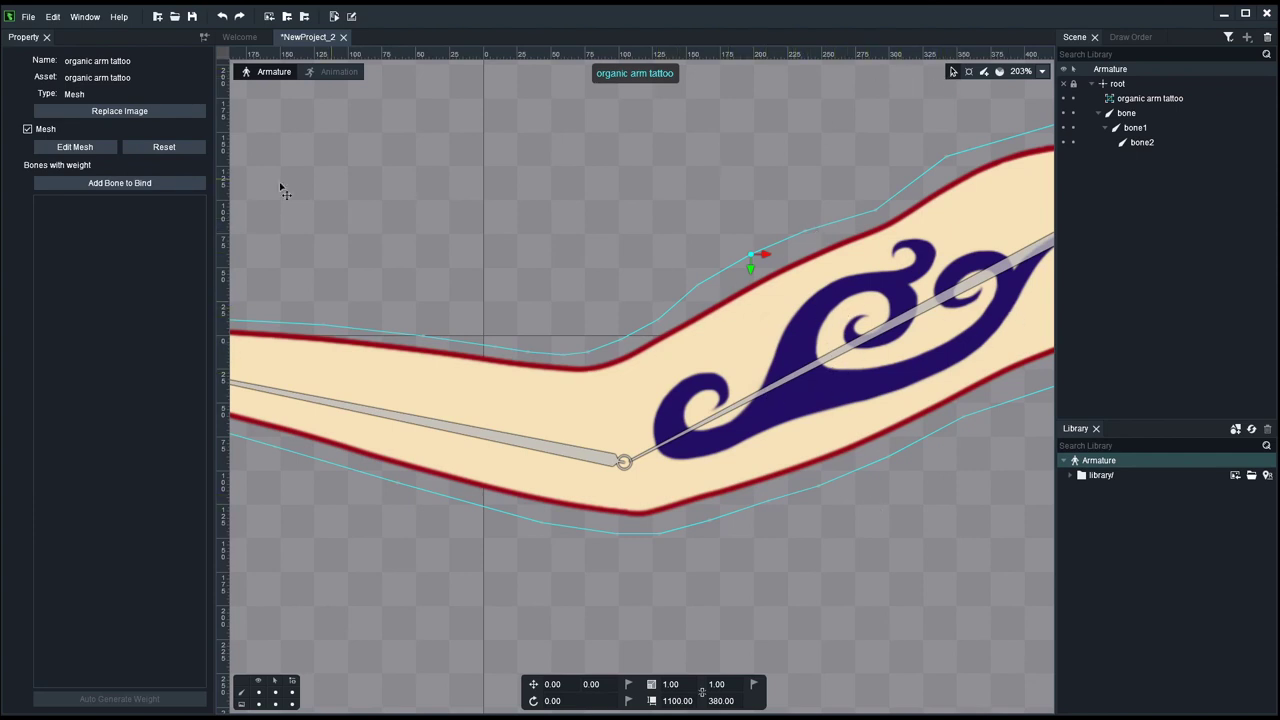
Step: Reopen the arm mesh for editing and cancel the manual outline recreation, keeping the existing vertices and Deform enabled
{"action": "left_click", "coordinate": [75, 147]}
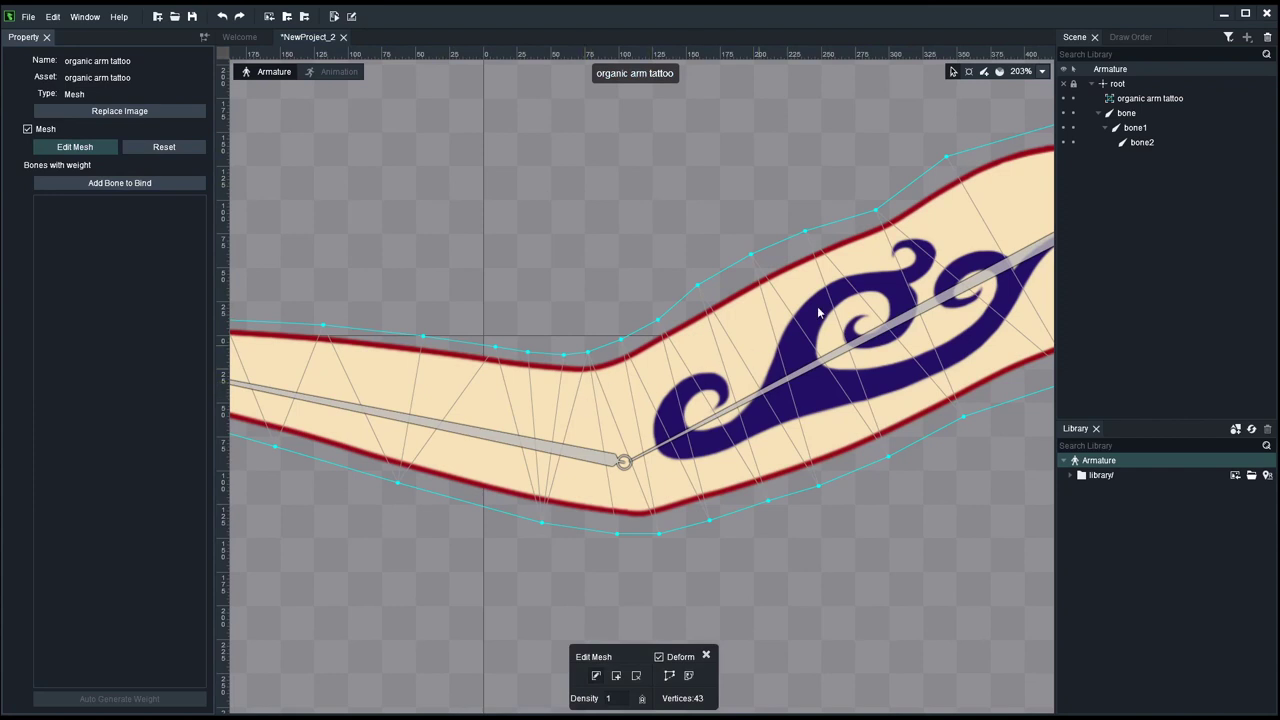
{"action": "left_click", "coordinate": [670, 678]}
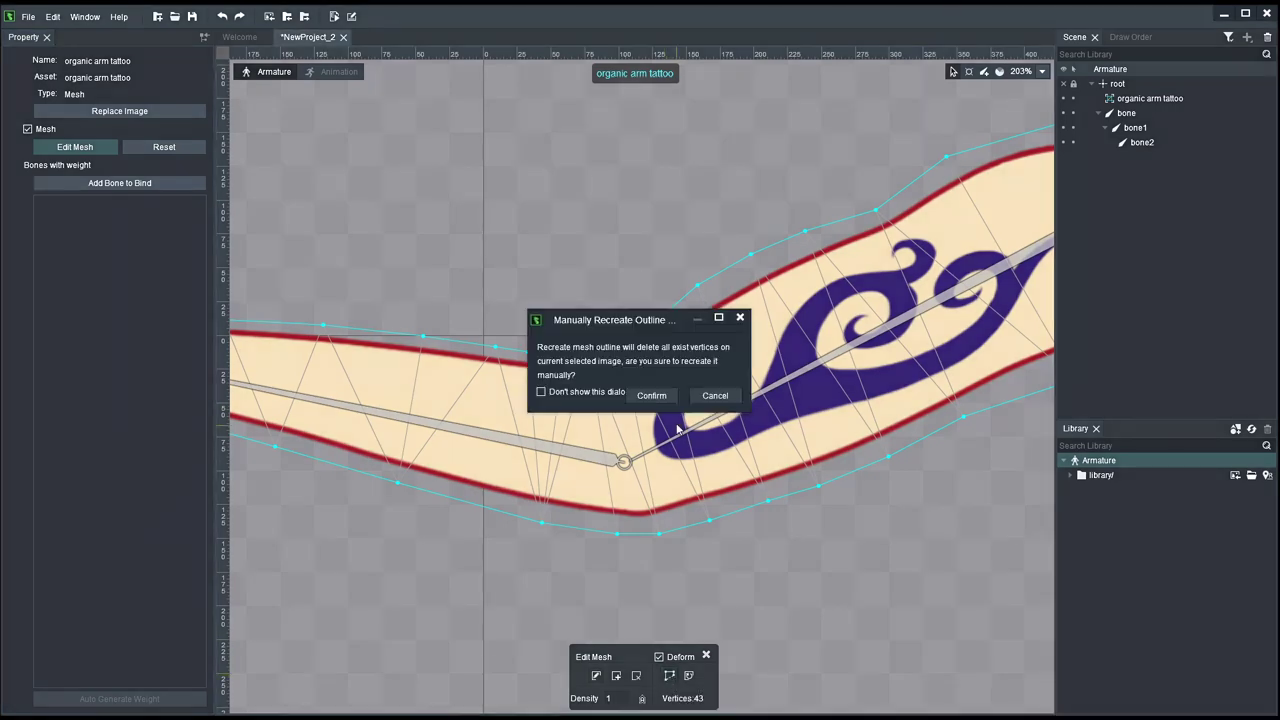
{"action": "left_click", "coordinate": [716, 395]}
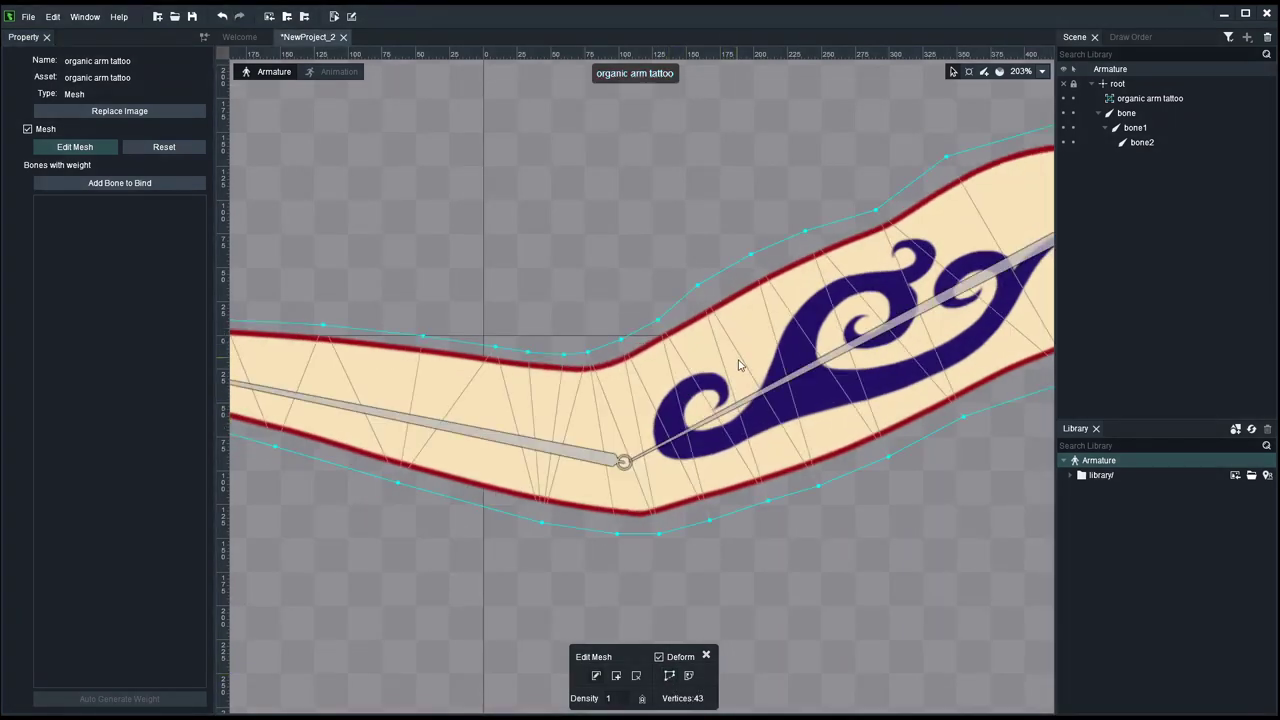
{"action": "left_click", "coordinate": [659, 656]}
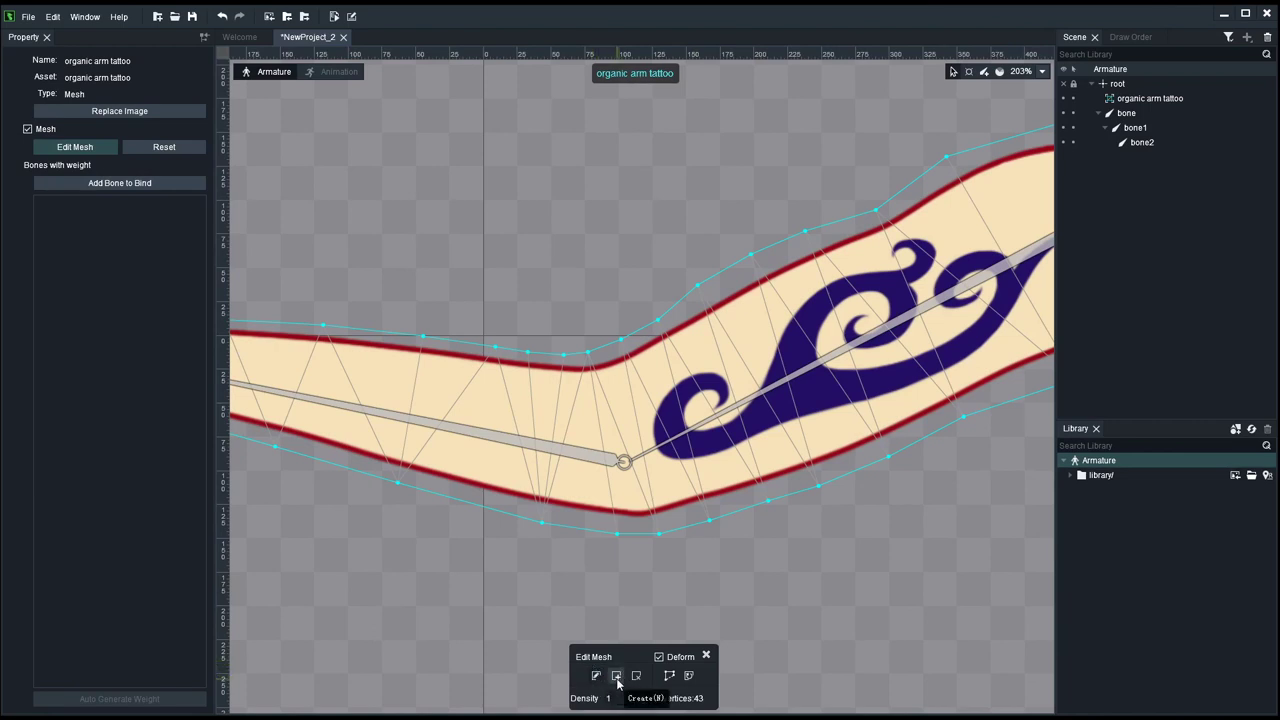
{"action": "left_click", "coordinate": [617, 680]}
{"action": "left_click_drag", "start_coordinate": [643, 266], "coordinate": [591, 266]}
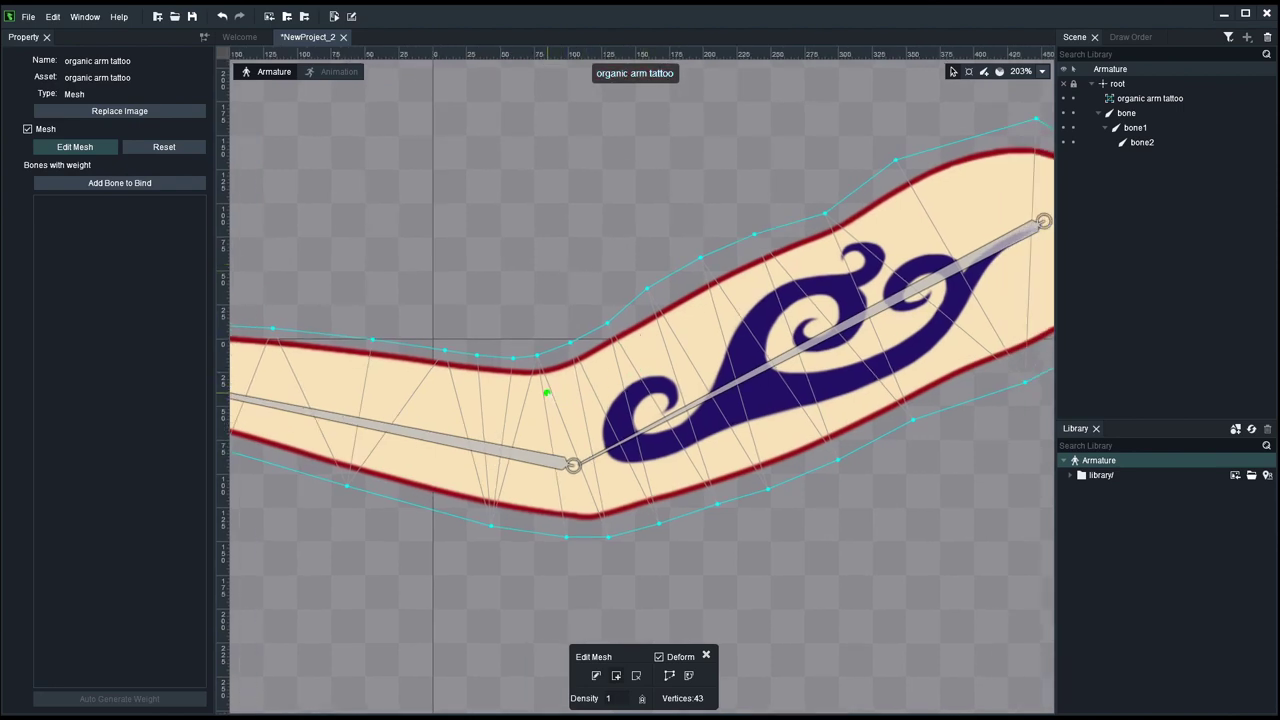
{"action": "key", "text": "Escape"}
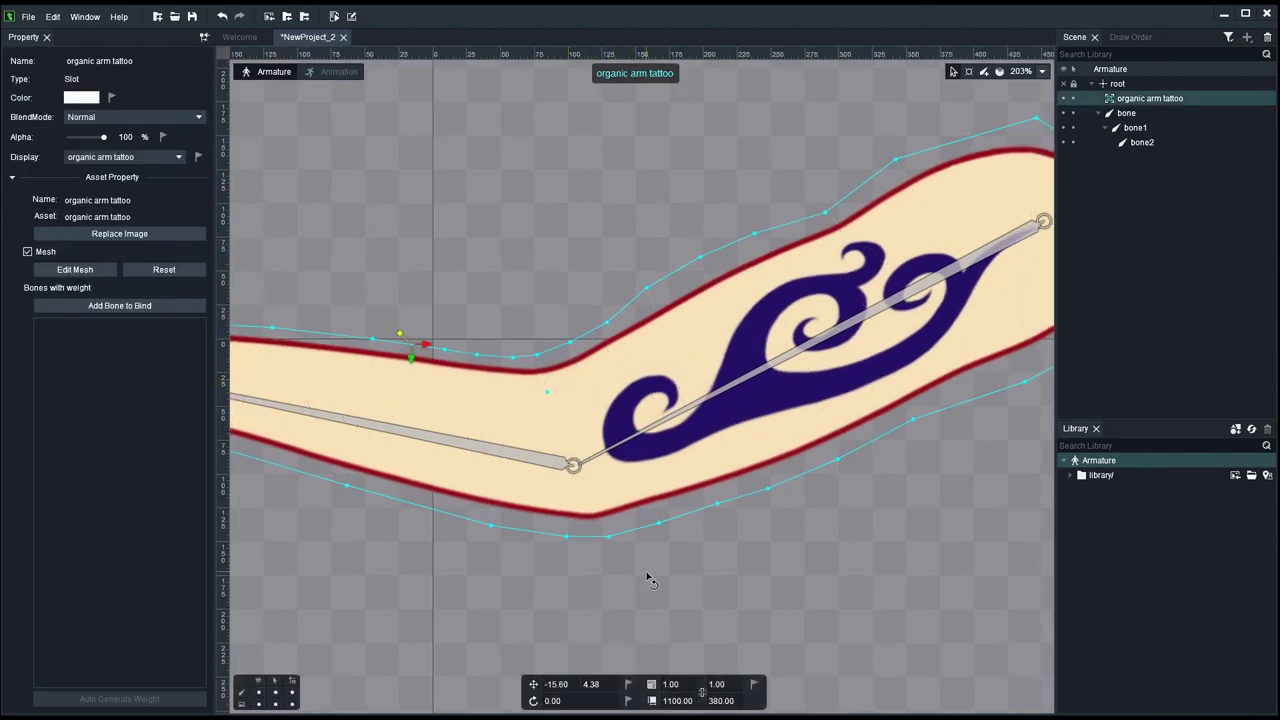
{"action": "left_click", "coordinate": [750, 565]}
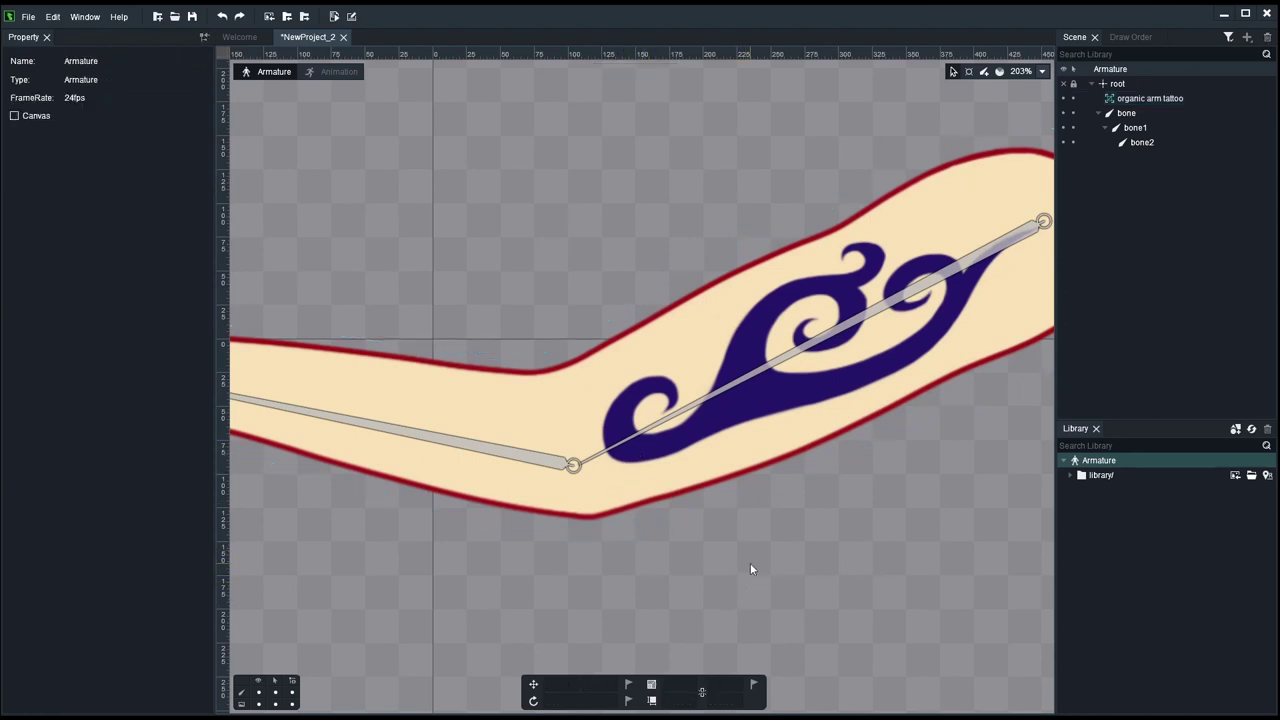
Step: Reopen the arm mesh for vertex creation, and place and undo a trial vertex just below the elbow crease
{"action": "left_click", "coordinate": [708, 369]}
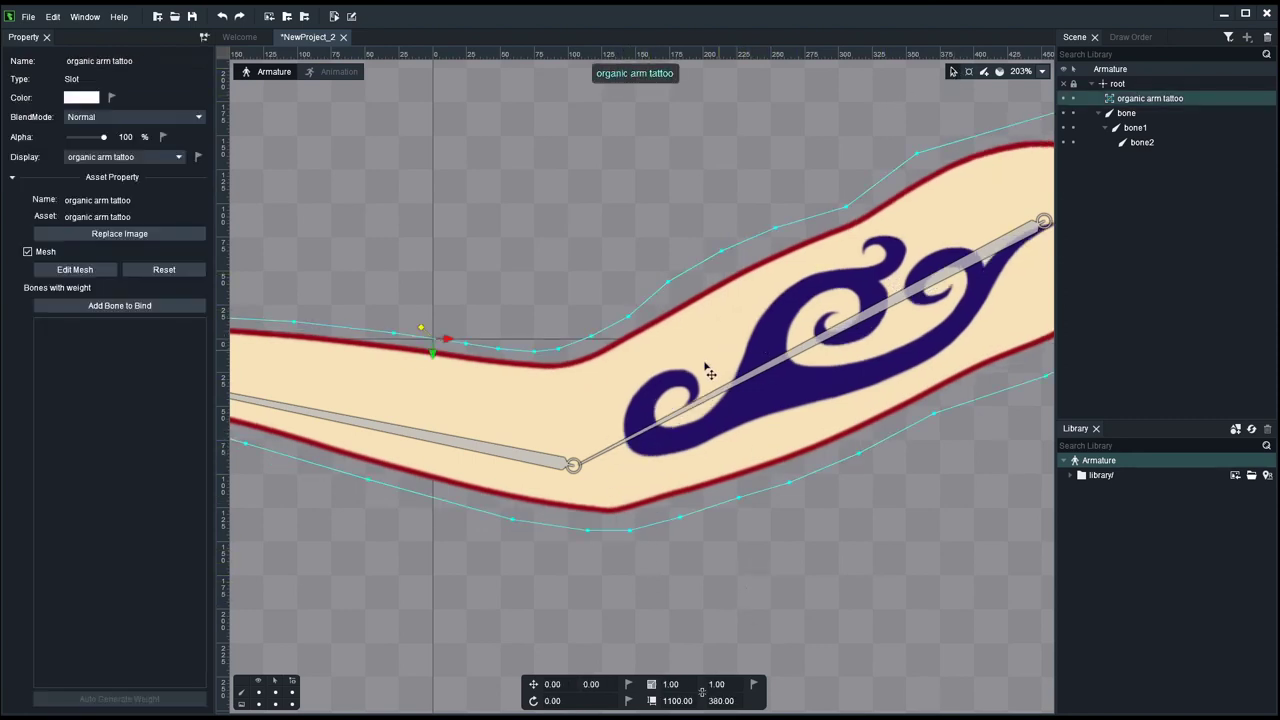
{"action": "left_click", "coordinate": [78, 270]}
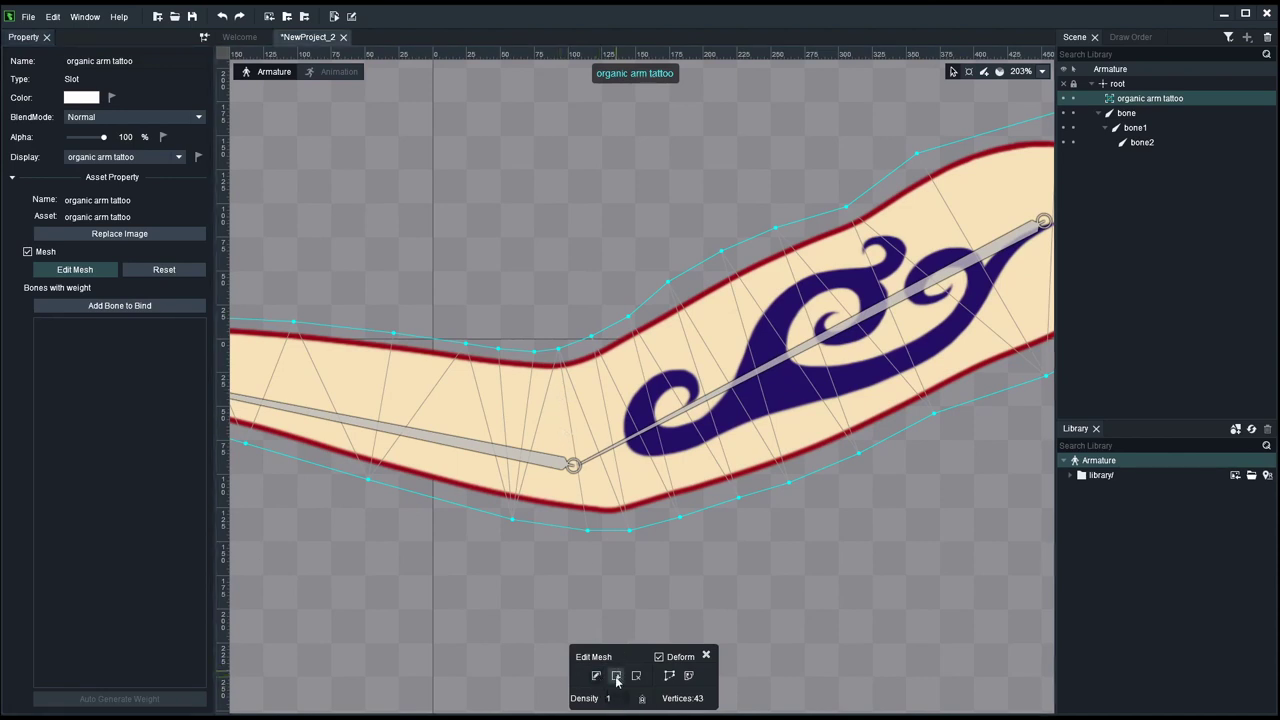
{"action": "left_click", "coordinate": [617, 677]}
{"action": "left_click", "coordinate": [566, 395]}
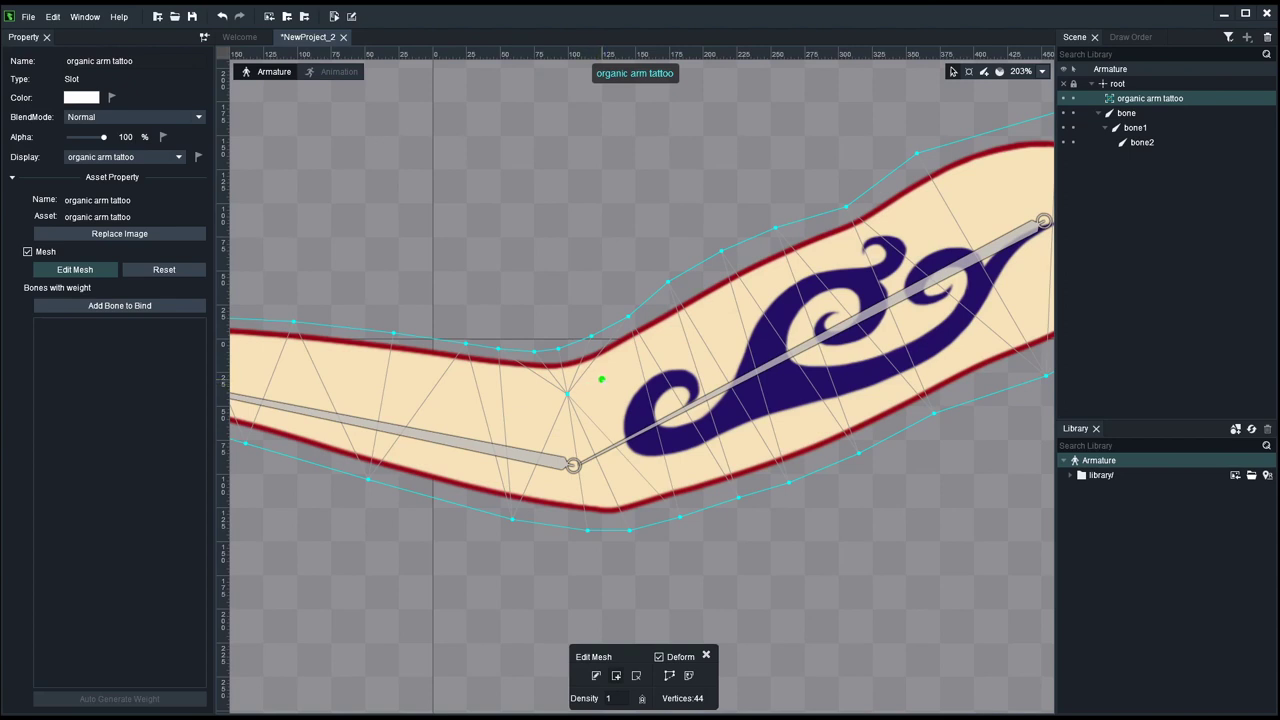
{"action": "key", "text": "ctrl+z"}
Step: Add seven inner mesh vertices just inside the upper arm's upper edge, from the elbow crease to the tattoo's uppermost curl
{"action": "scroll", "coordinate": [566, 379], "scroll_direction": "up", "scroll_amount": 2}
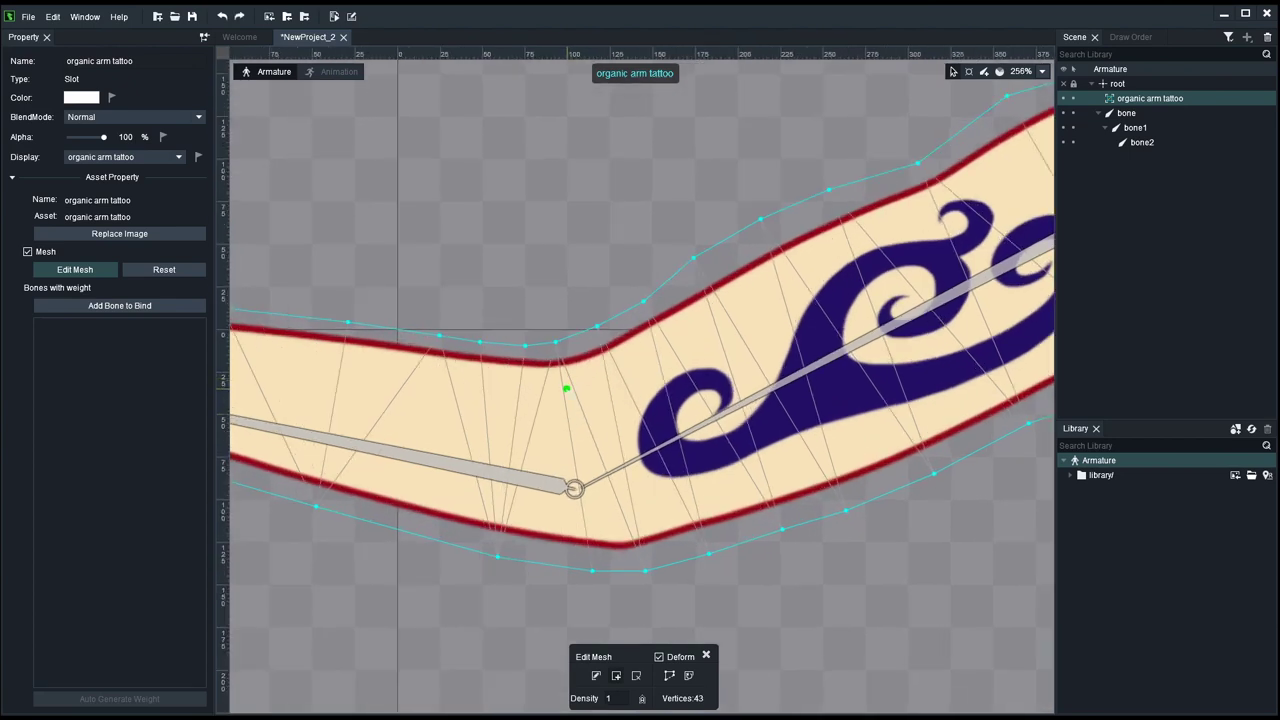
{"action": "left_click", "coordinate": [566, 389]}
{"action": "left_click", "coordinate": [611, 374]}
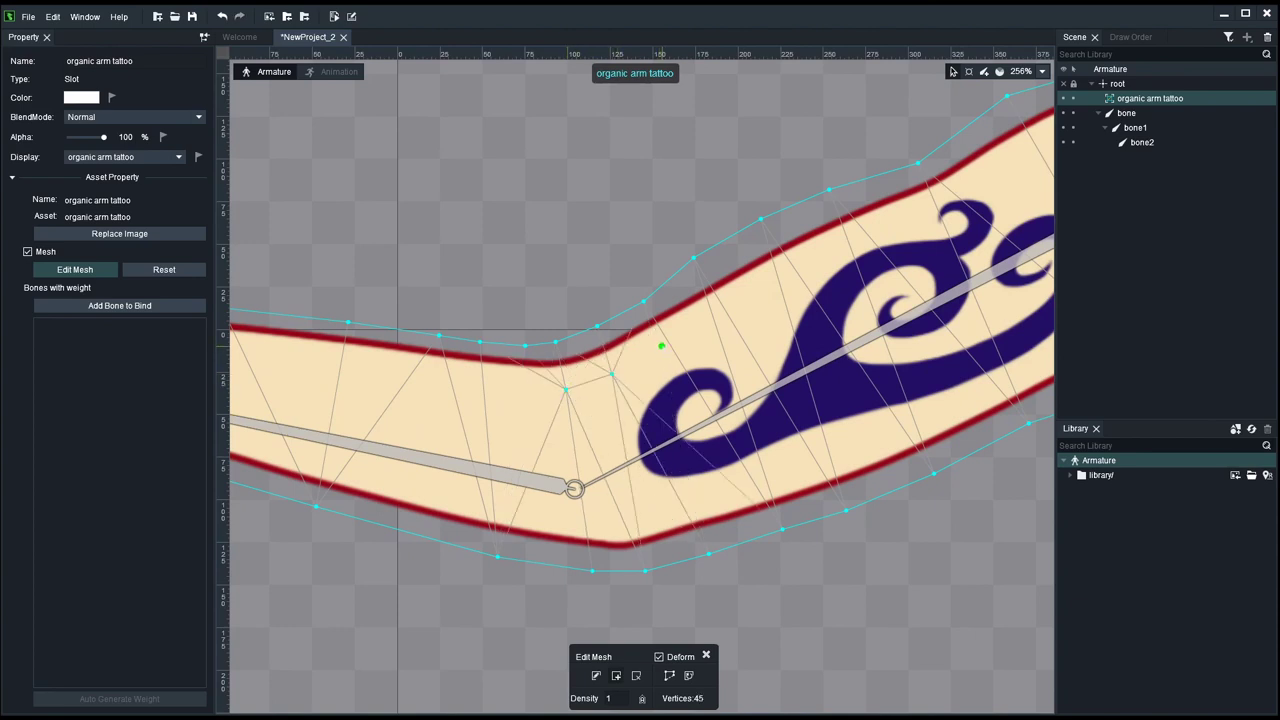
{"action": "left_click", "coordinate": [661, 346]}
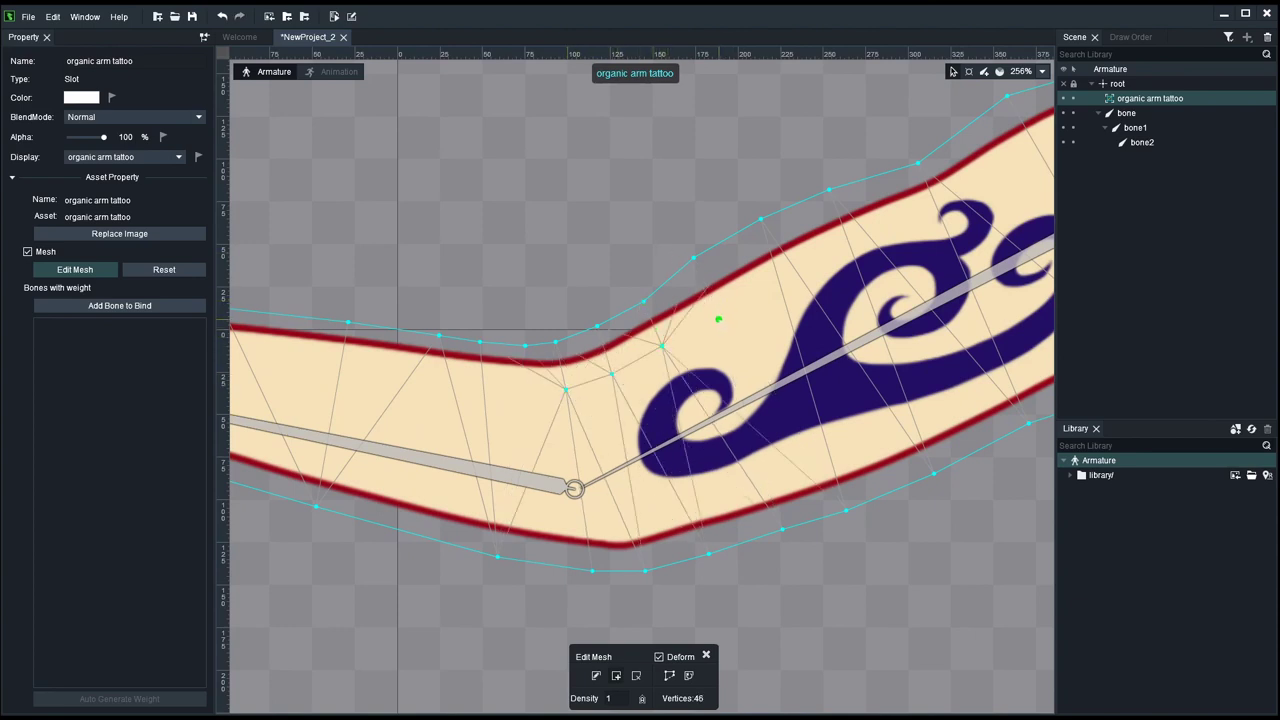
{"action": "left_click", "coordinate": [718, 319]}
{"action": "left_click", "coordinate": [778, 289]}
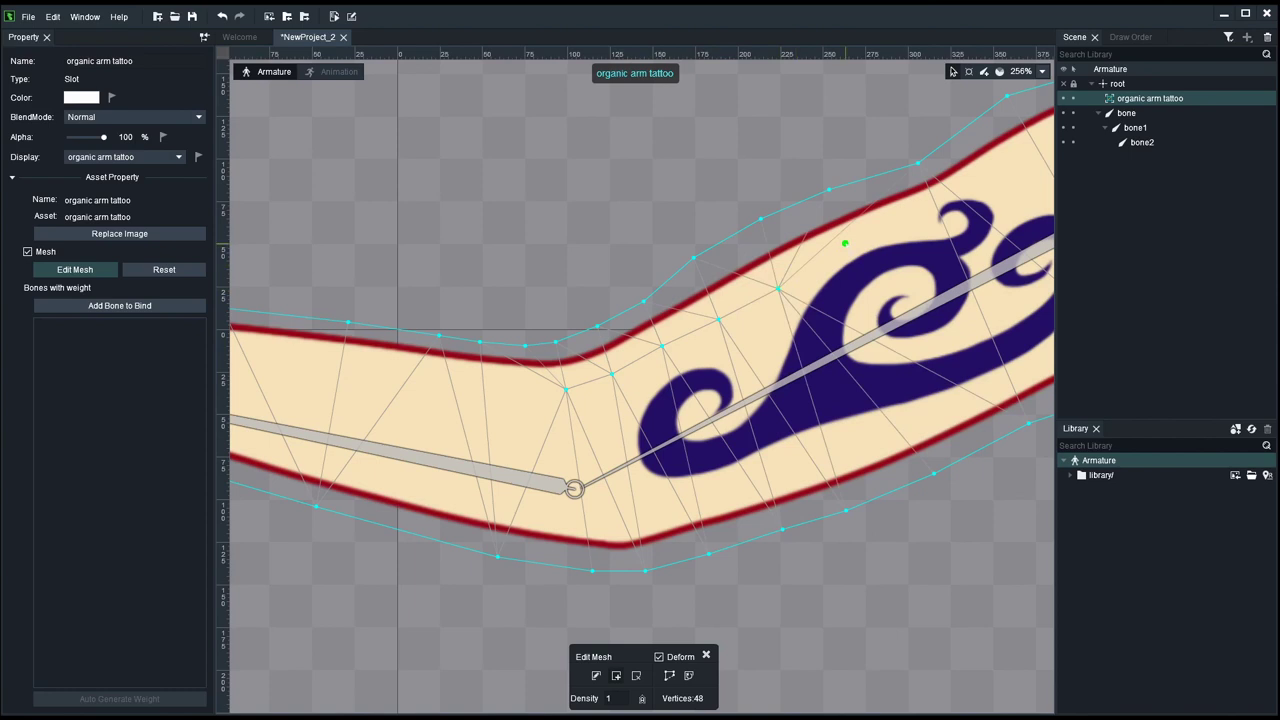
{"action": "left_click", "coordinate": [845, 243]}
{"action": "left_click", "coordinate": [943, 211]}
Step: Continue the inner vertices around the rounded shoulder end with four points just inside the outline
{"action": "left_click_drag", "start_coordinate": [1002, 182], "coordinate": [797, 253]}
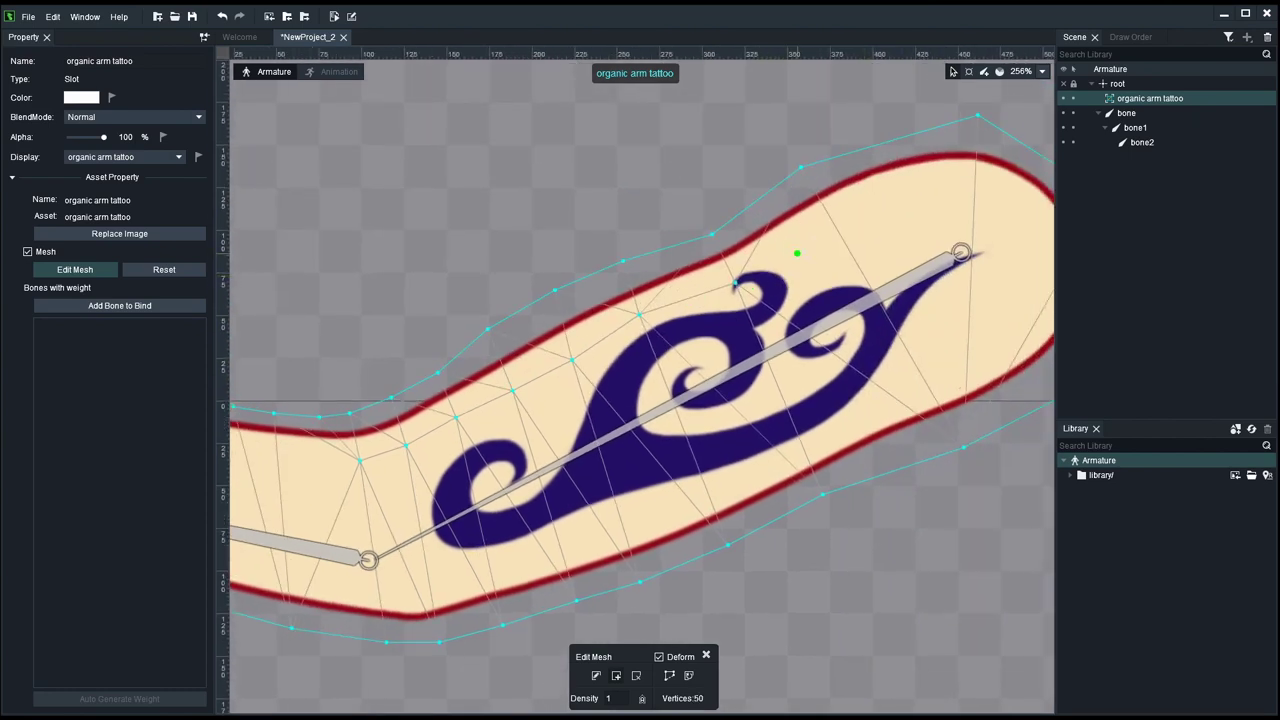
{"action": "left_click", "coordinate": [831, 224]}
{"action": "left_click", "coordinate": [962, 190]}
{"action": "left_click_drag", "start_coordinate": [983, 246], "coordinate": [857, 234]}
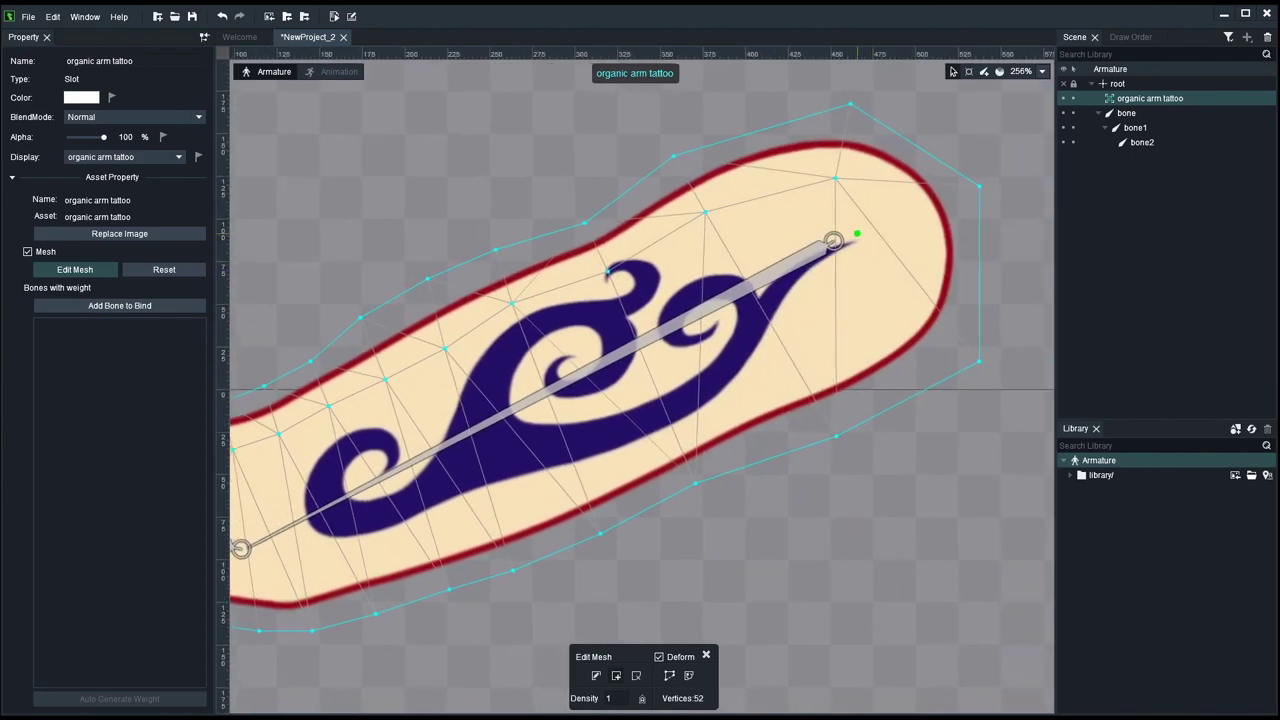
{"action": "left_click", "coordinate": [918, 222]}
{"action": "left_click", "coordinate": [912, 299]}
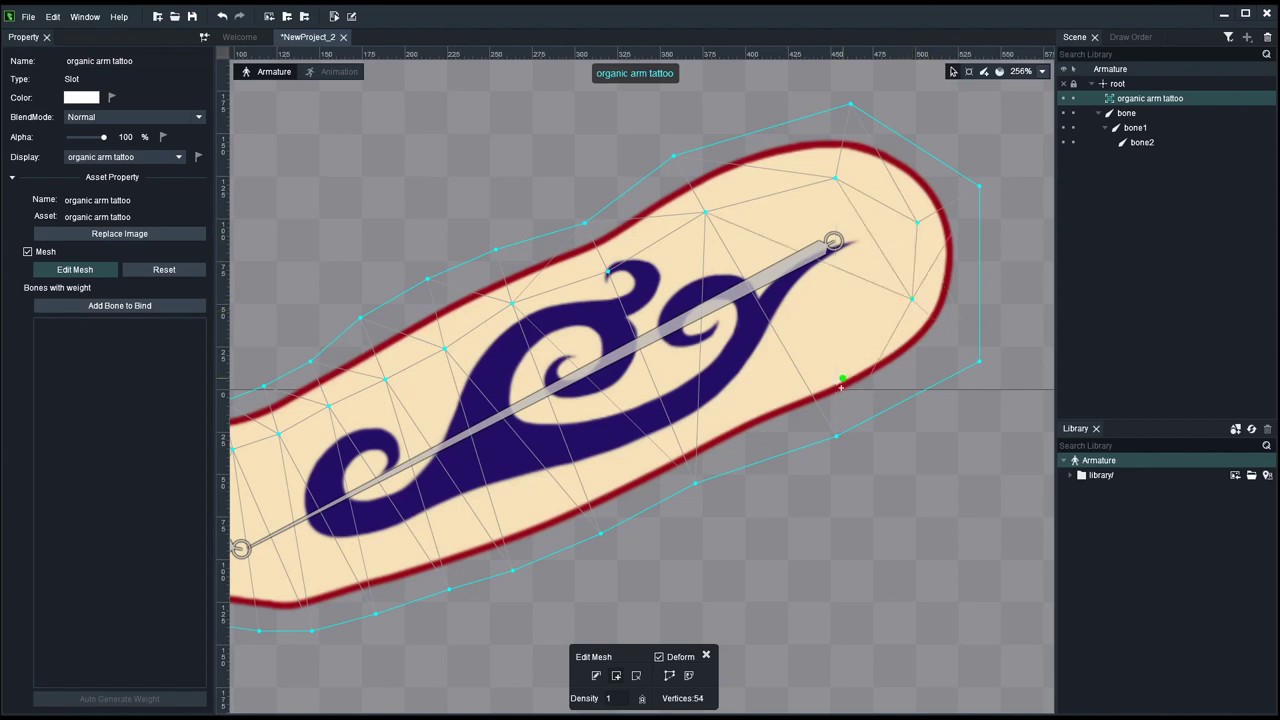
Step: Add six inner vertices along the upper arm's lower edge, from the shoulder back beneath the tattoo towards the elbow
{"action": "left_click", "coordinate": [808, 377]}
{"action": "left_click", "coordinate": [671, 443]}
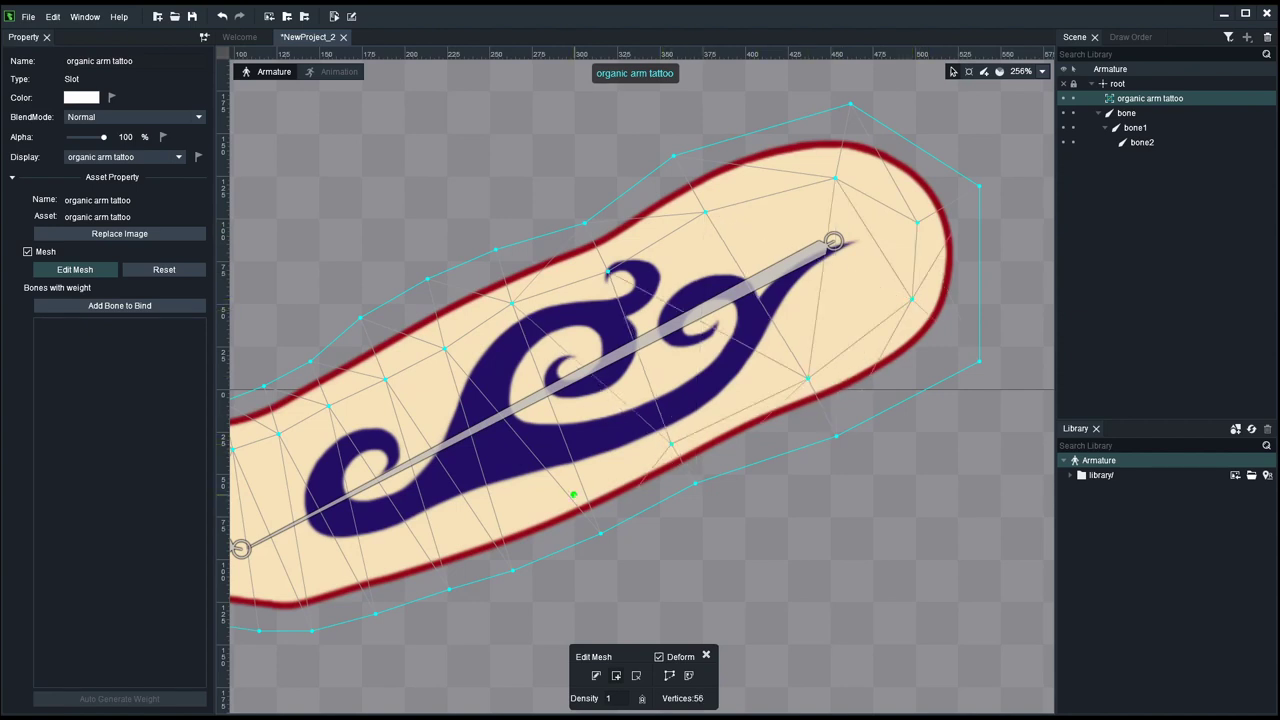
{"action": "left_click", "coordinate": [573, 494]}
{"action": "left_click_drag", "start_coordinate": [500, 510], "coordinate": [644, 412]}
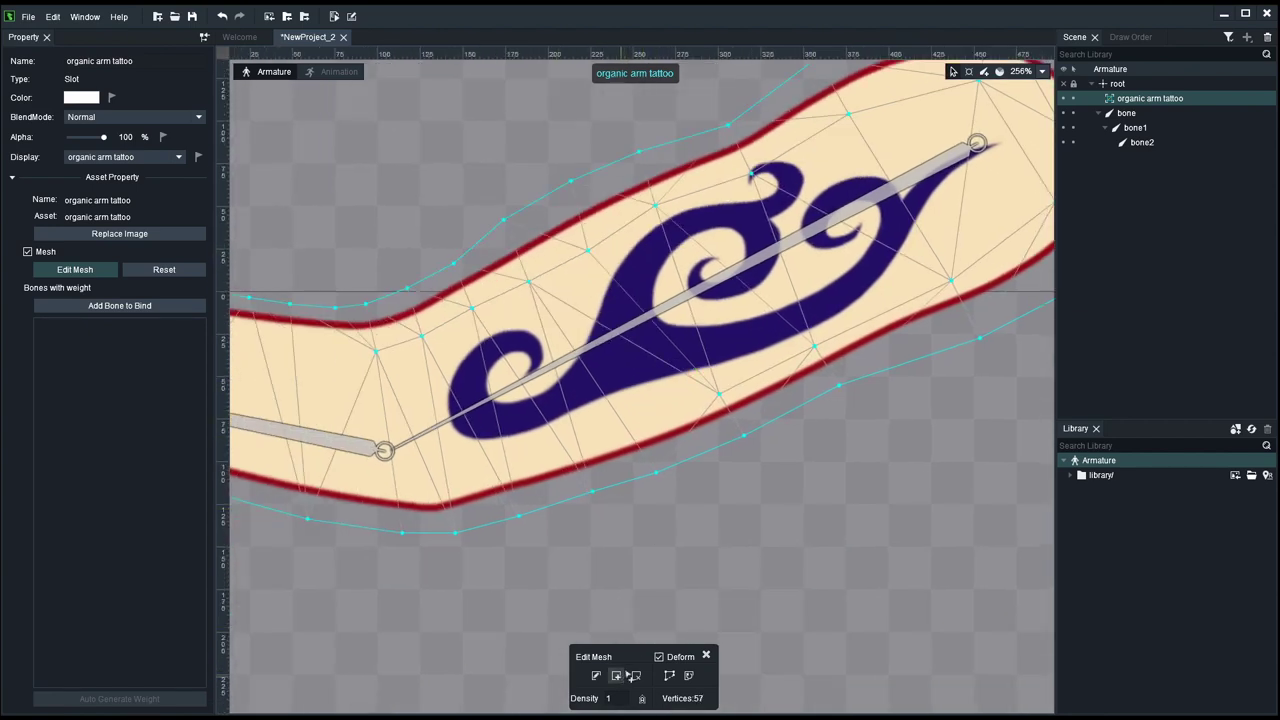
{"action": "left_click", "coordinate": [622, 429]}
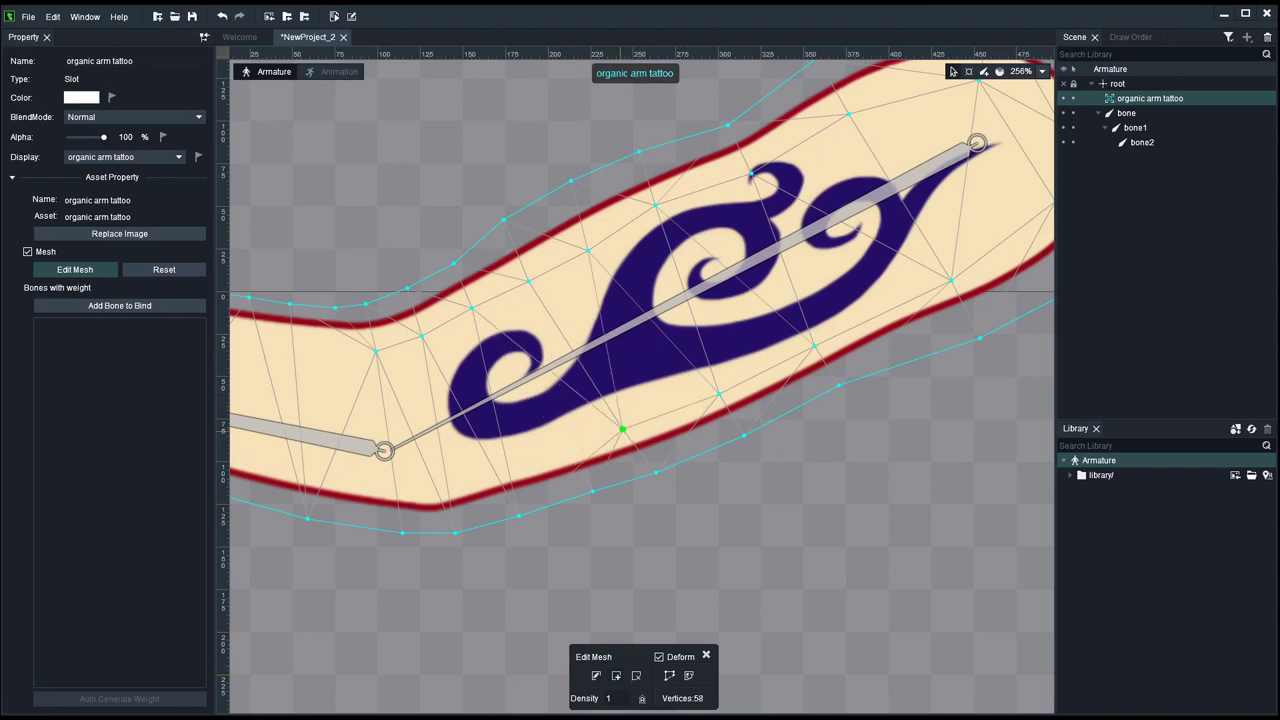
{"action": "left_click", "coordinate": [576, 445]}
{"action": "left_click", "coordinate": [495, 469]}
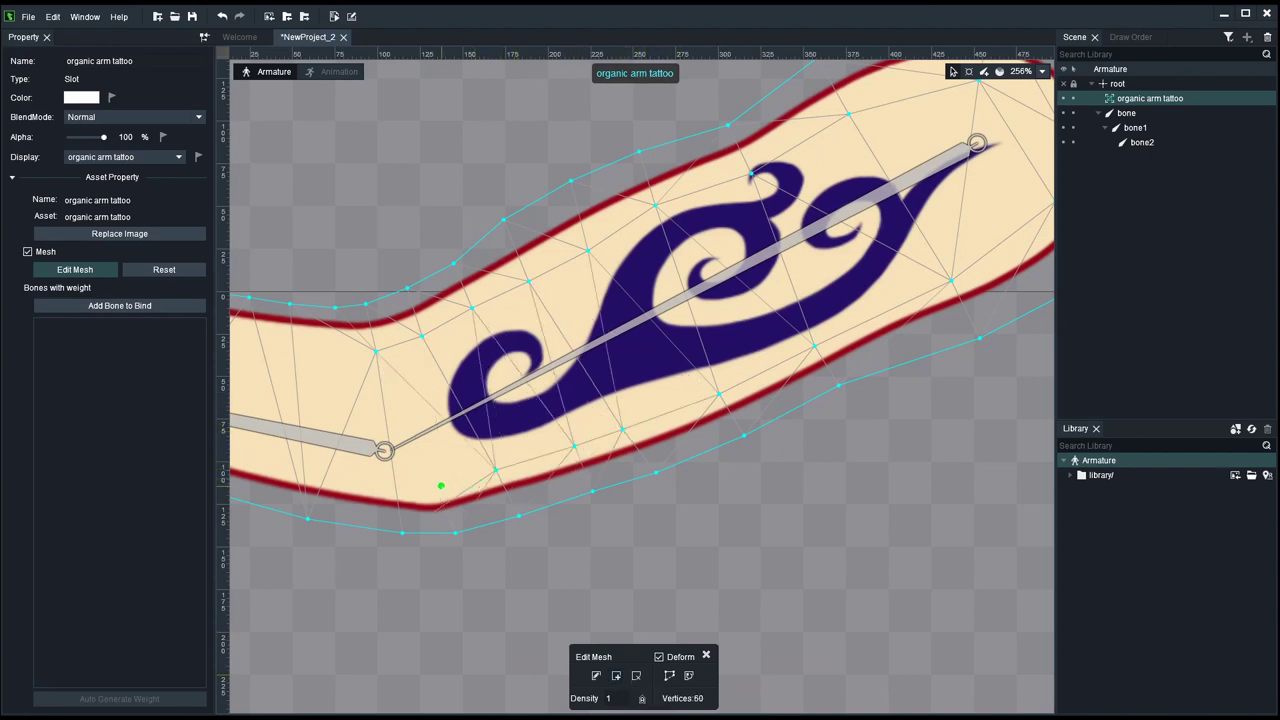
Step: Place three inner vertices around the outer elbow, ending on the forearm side of the joint
{"action": "left_click", "coordinate": [444, 482]}
{"action": "left_click", "coordinate": [401, 480]}
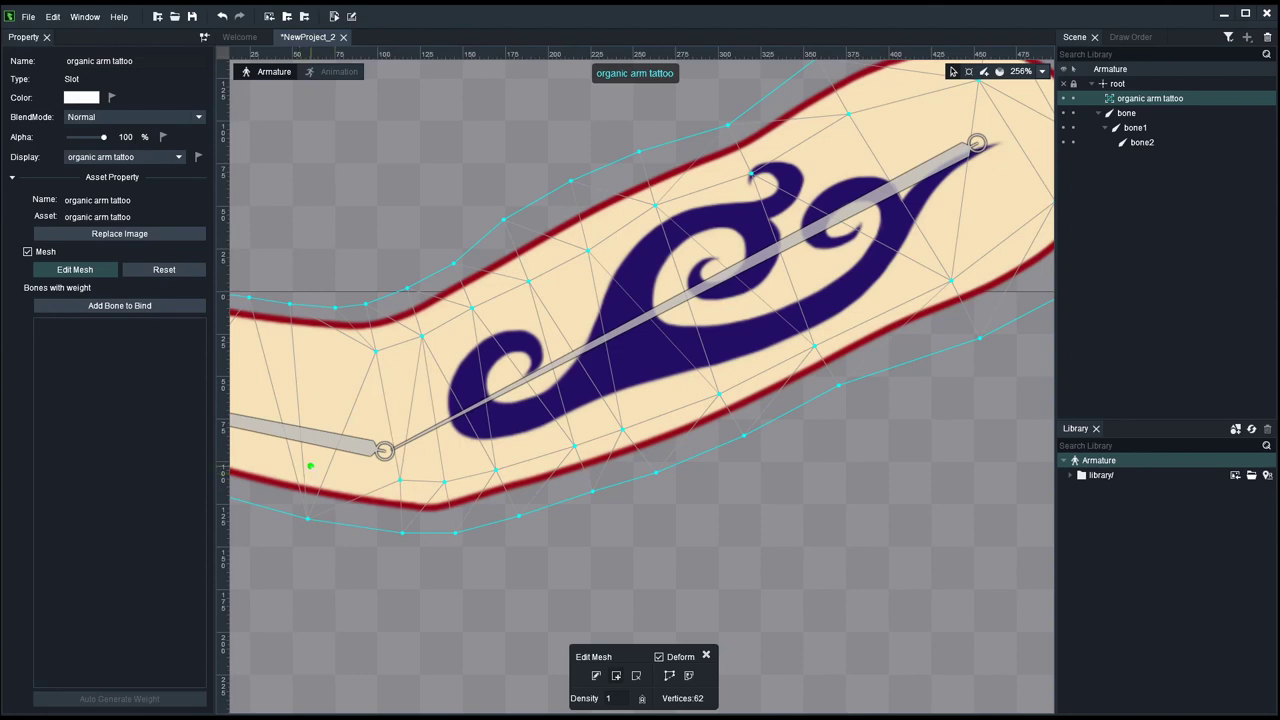
{"action": "left_click", "coordinate": [312, 466]}
Step: Add five inner vertices along the forearm's lower edge from the elbow to just before the wrist joint
{"action": "left_click_drag", "start_coordinate": [326, 426], "coordinate": [873, 419]}
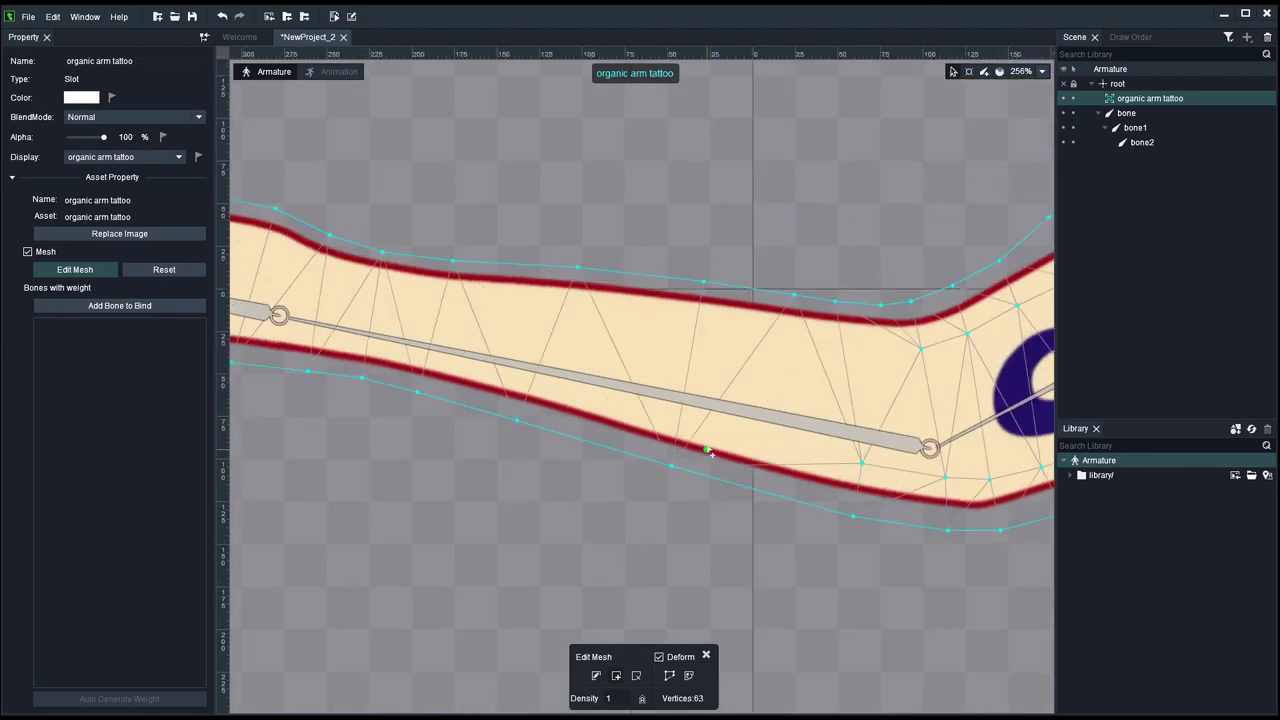
{"action": "left_click", "coordinate": [679, 420]}
{"action": "left_click", "coordinate": [532, 379]}
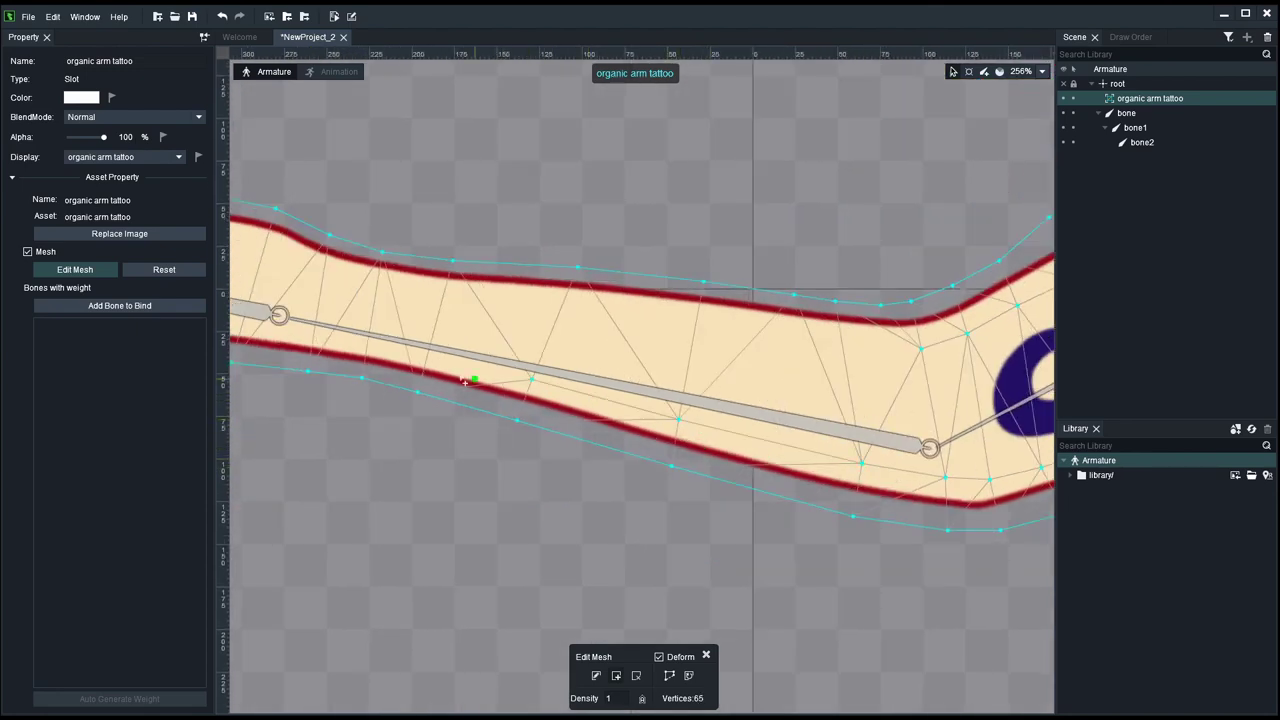
{"action": "left_click", "coordinate": [432, 353]}
{"action": "left_click", "coordinate": [372, 341]}
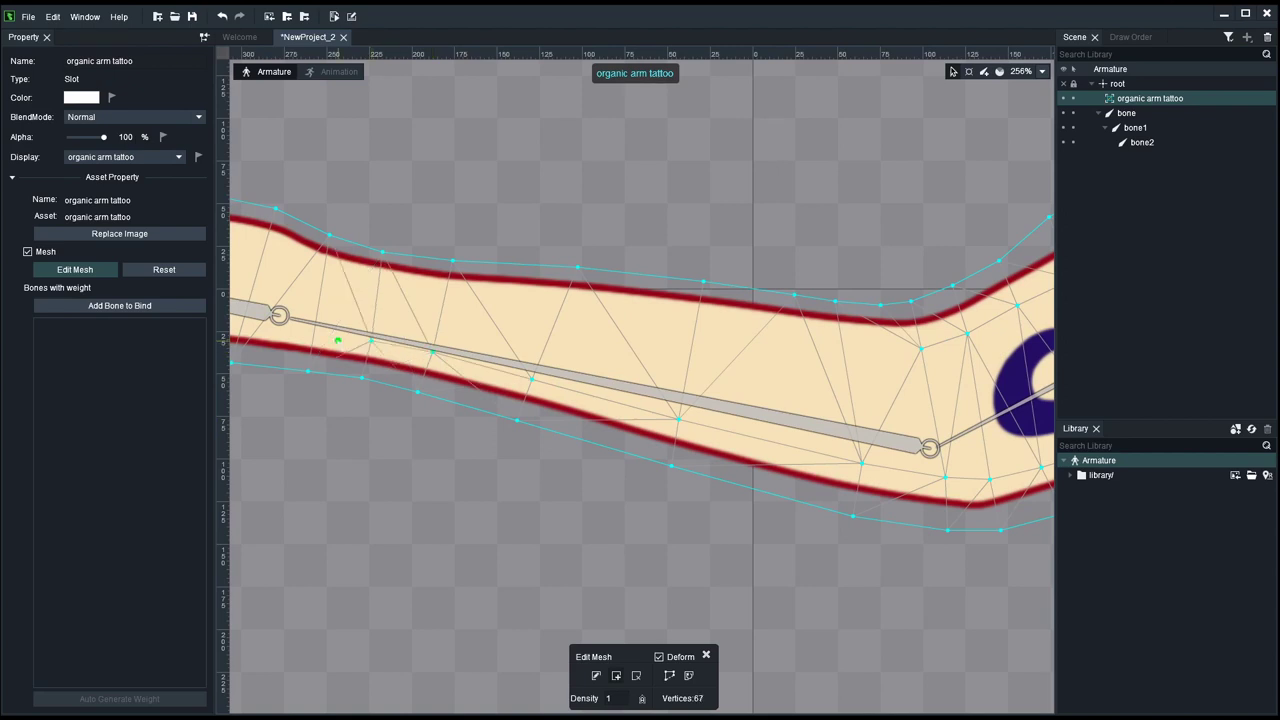
{"action": "left_click", "coordinate": [323, 334]}
Step: Place two inner vertices along the lower wrist and heel of the hand, and one at the thumb's base
{"action": "left_click_drag", "start_coordinate": [401, 332], "coordinate": [674, 387]}
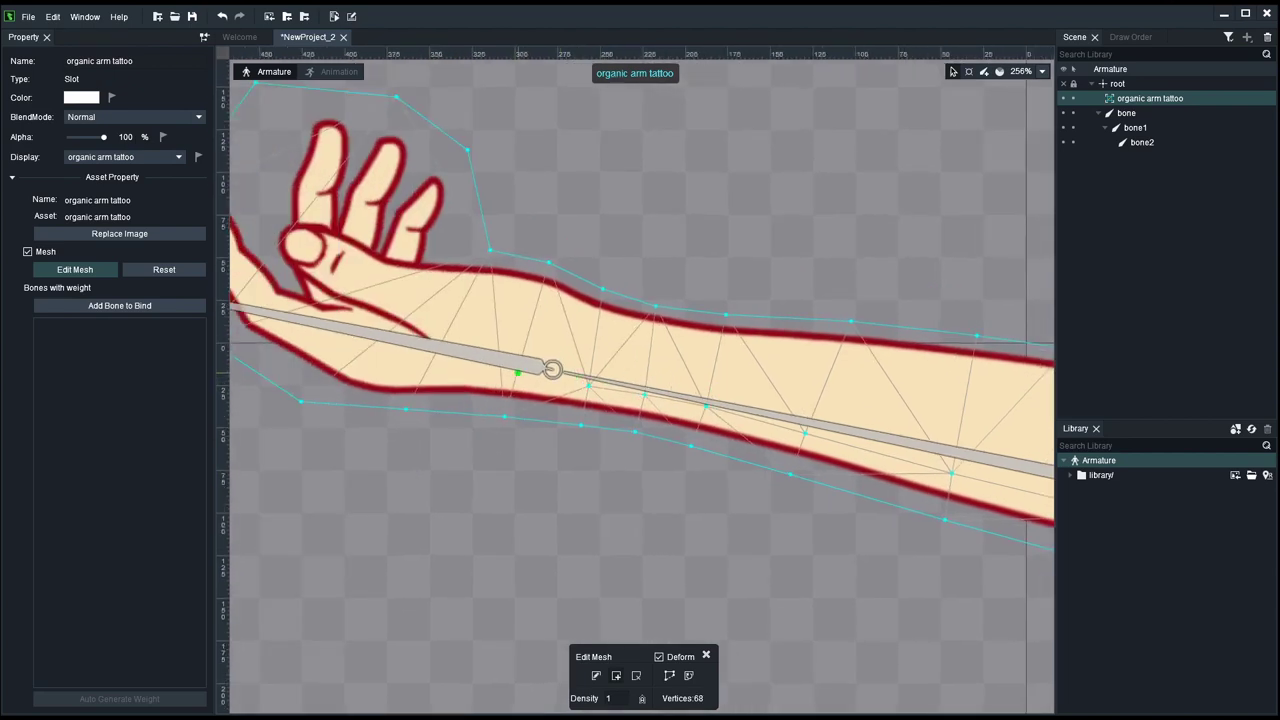
{"action": "left_click", "coordinate": [501, 372]}
{"action": "left_click", "coordinate": [428, 370]}
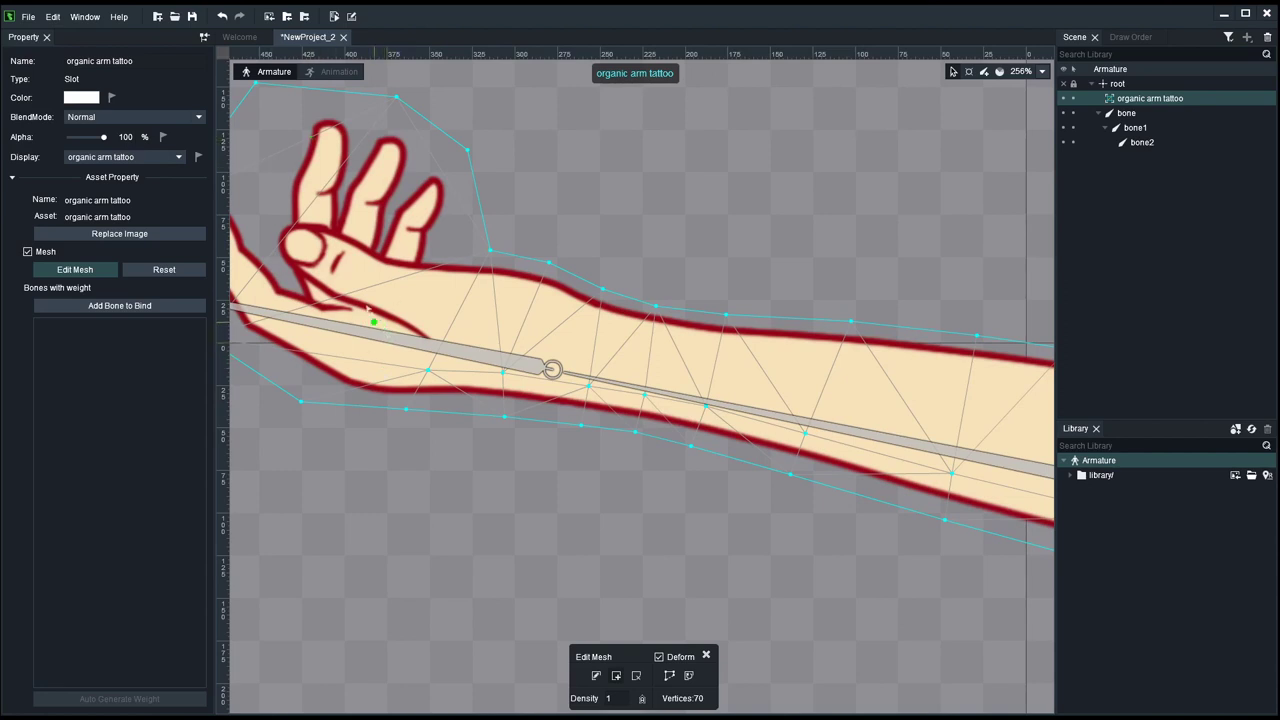
{"action": "left_click", "coordinate": [390, 317]}
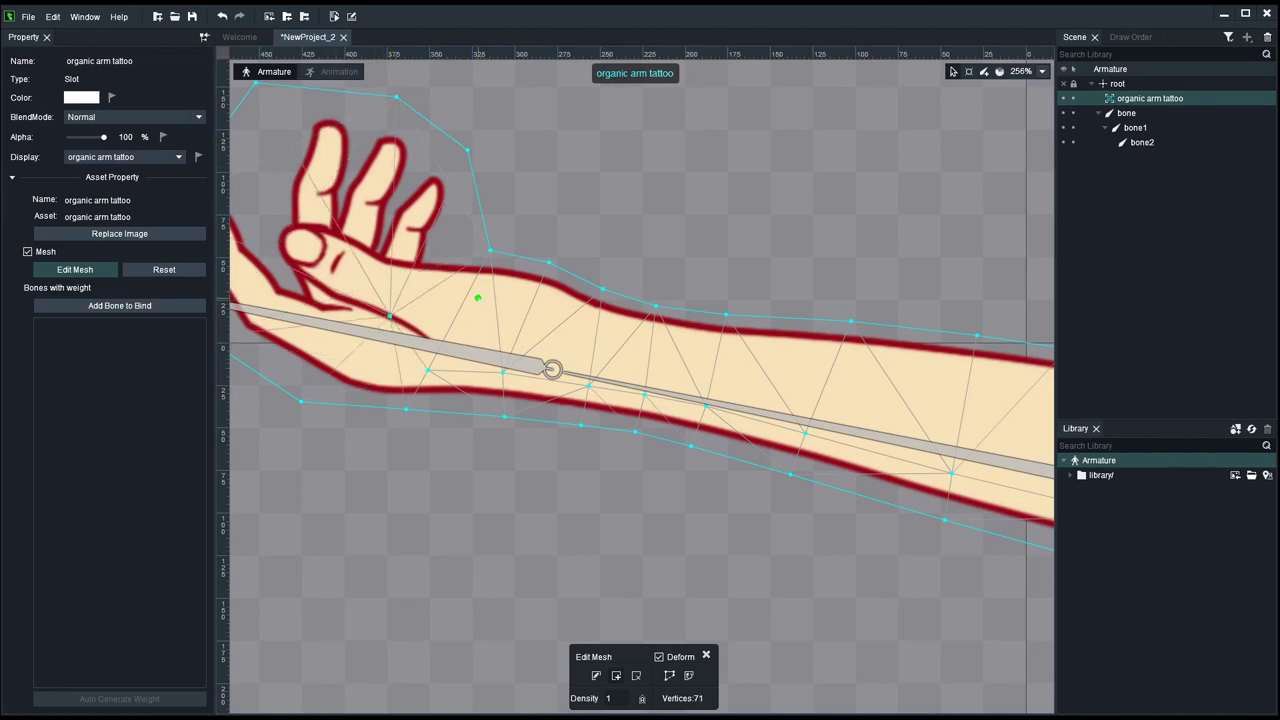
Step: Add seven inner vertices along the upper edge from the wrist to partway up the forearm
{"action": "left_click", "coordinate": [477, 298]}
{"action": "left_click", "coordinate": [537, 307]}
{"action": "left_click", "coordinate": [595, 321]}
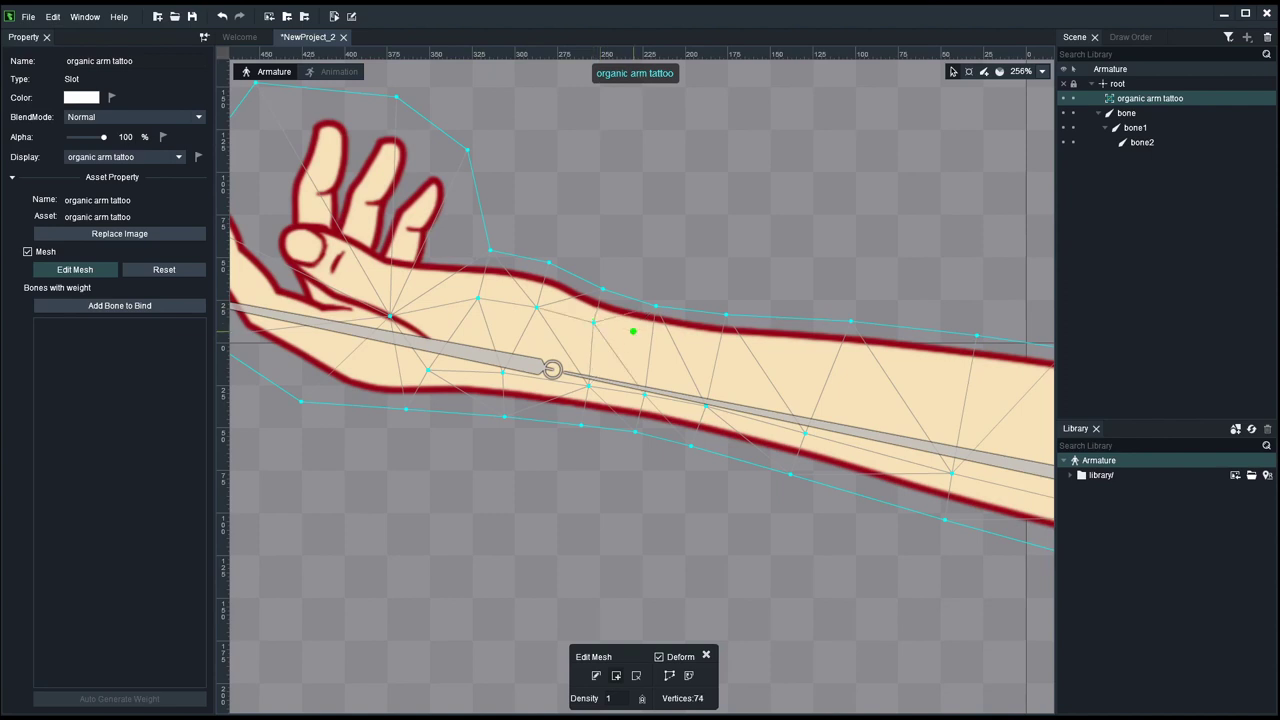
{"action": "left_click", "coordinate": [647, 339]}
{"action": "left_click", "coordinate": [718, 344]}
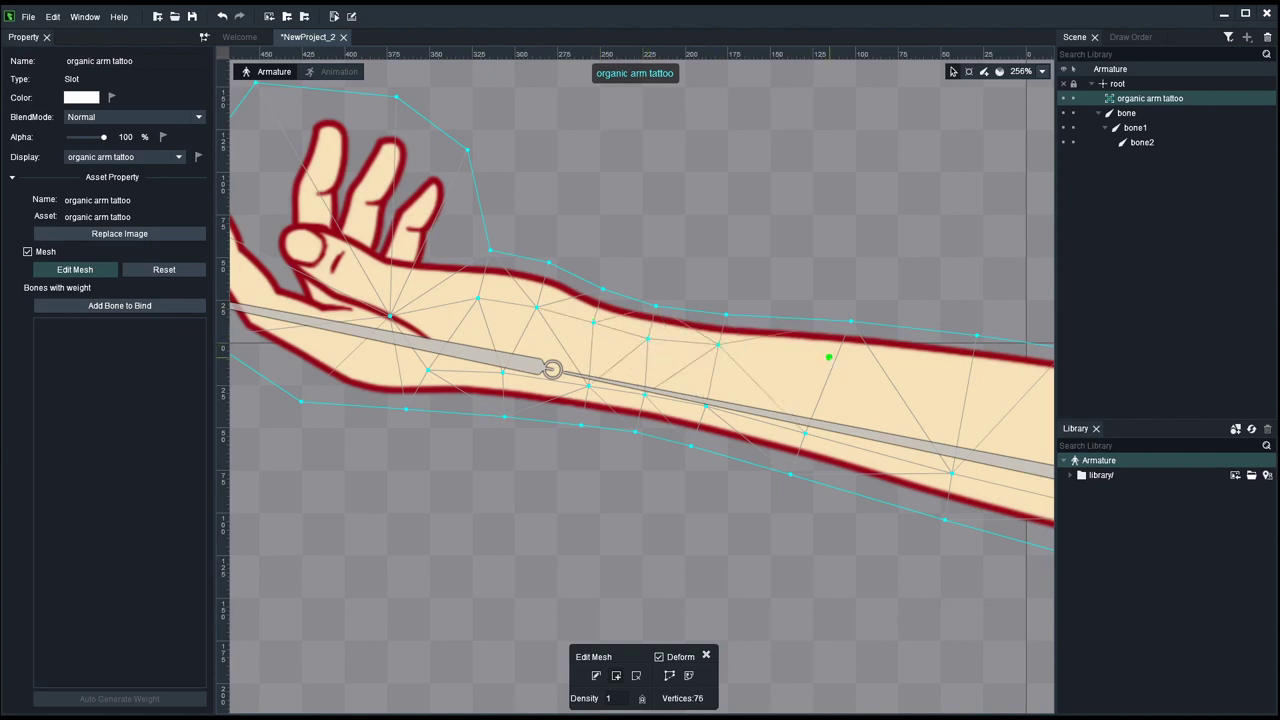
{"action": "left_click", "coordinate": [829, 357]}
{"action": "left_click", "coordinate": [968, 377]}
Step: Add three more inner vertices along the forearm's upper edge to close the gap up to the elbow crease
{"action": "left_click_drag", "start_coordinate": [968, 377], "coordinate": [449, 349]}
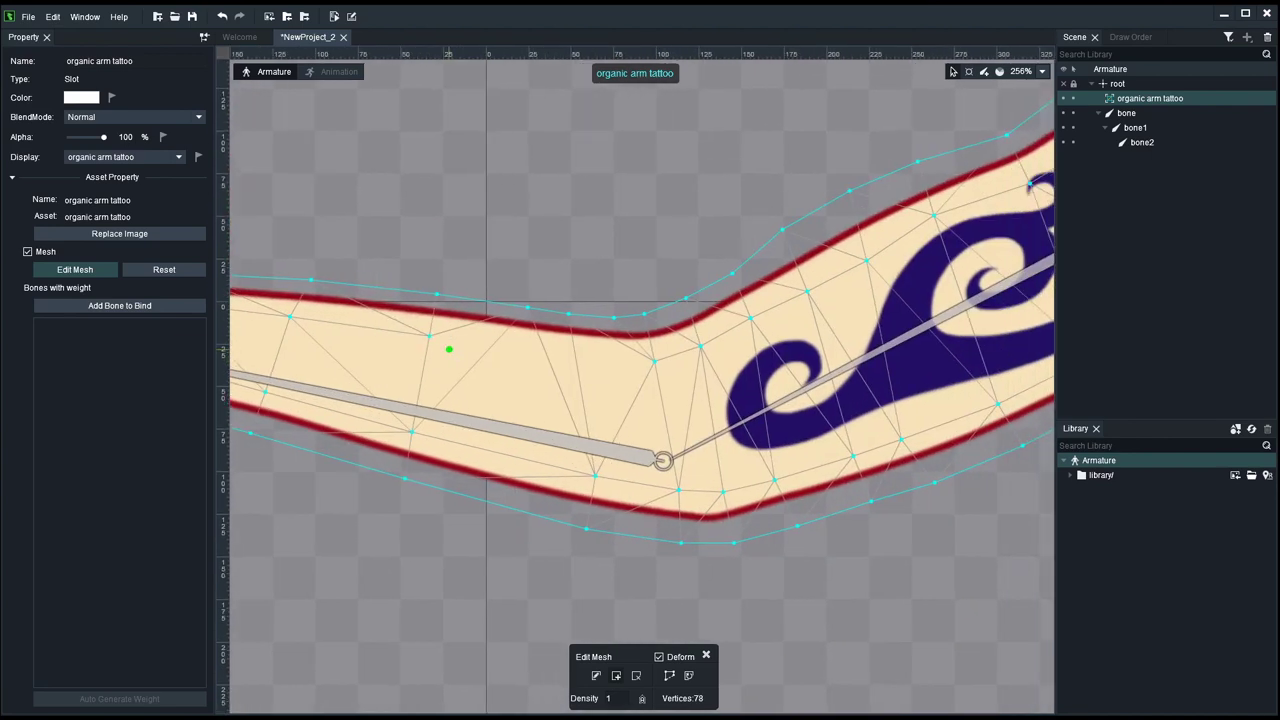
{"action": "left_click", "coordinate": [519, 349]}
{"action": "left_click", "coordinate": [574, 356]}
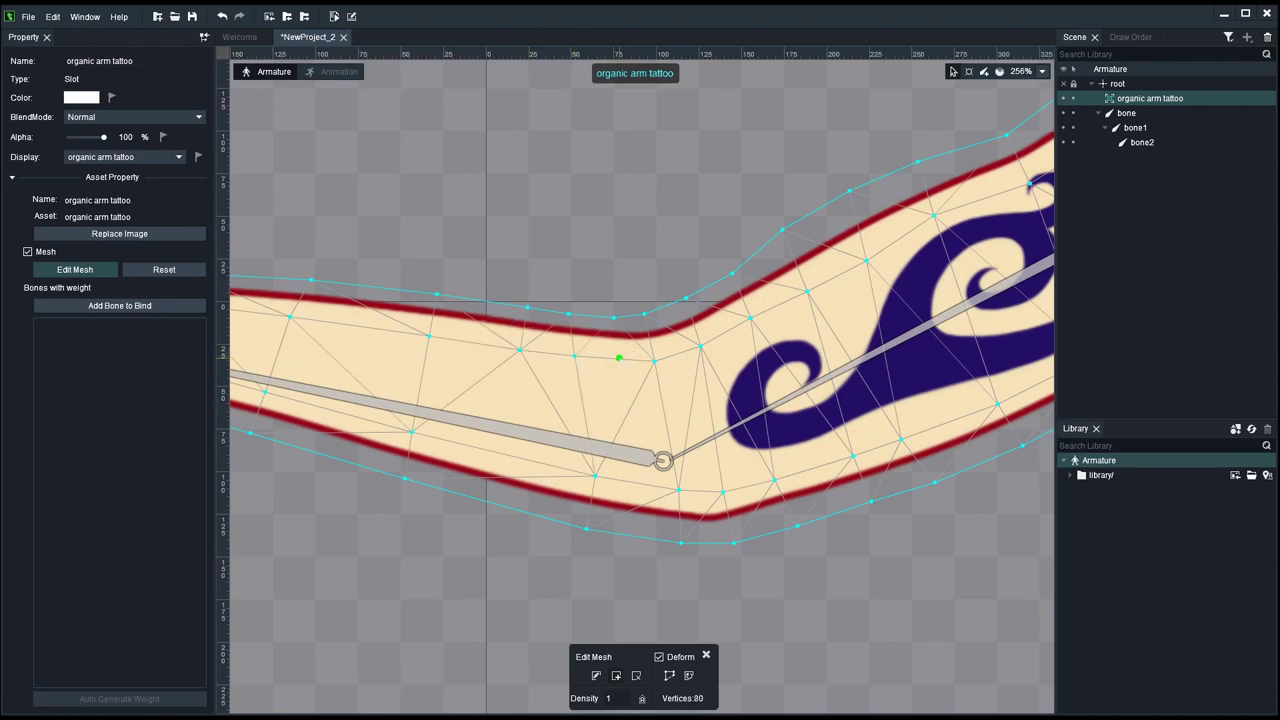
{"action": "left_click", "coordinate": [619, 358]}
Step: Add a row of seven vertices through the middle of the upper arm, following the bone from the elbow towards the shoulder
{"action": "scroll", "coordinate": [666, 297], "scroll_direction": "right", "scroll_amount": 10}
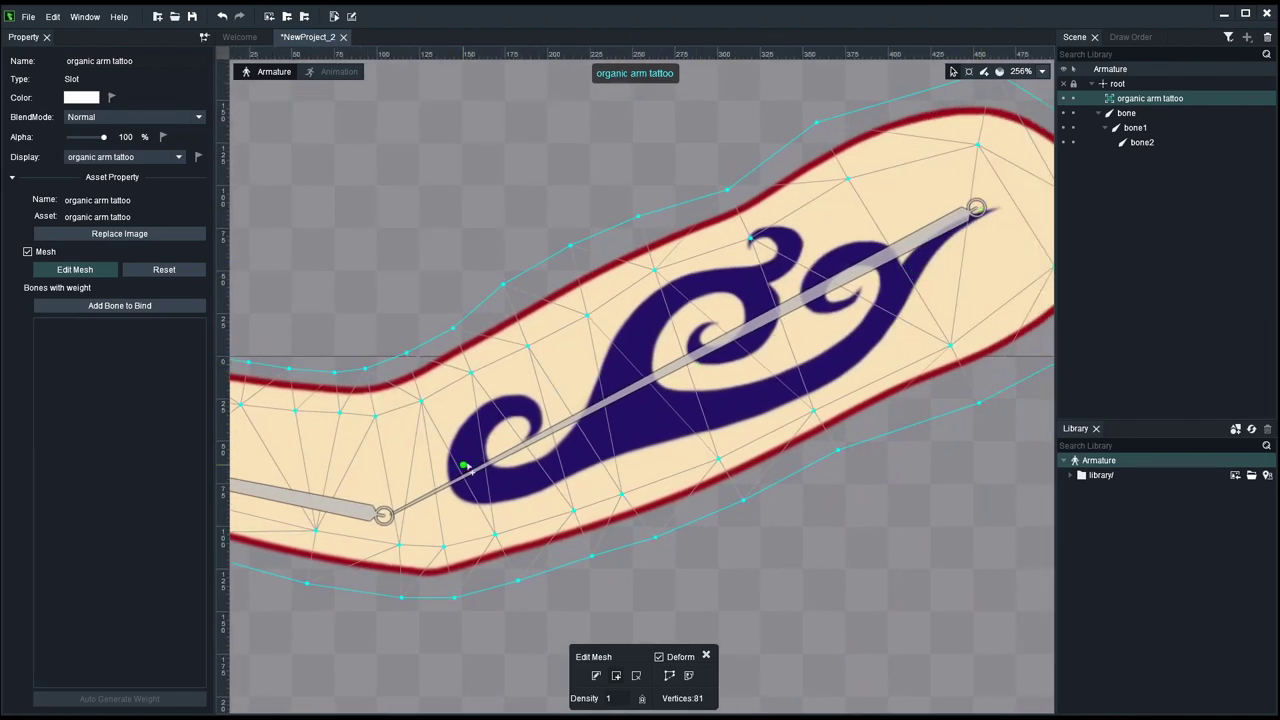
{"action": "left_click", "coordinate": [387, 476]}
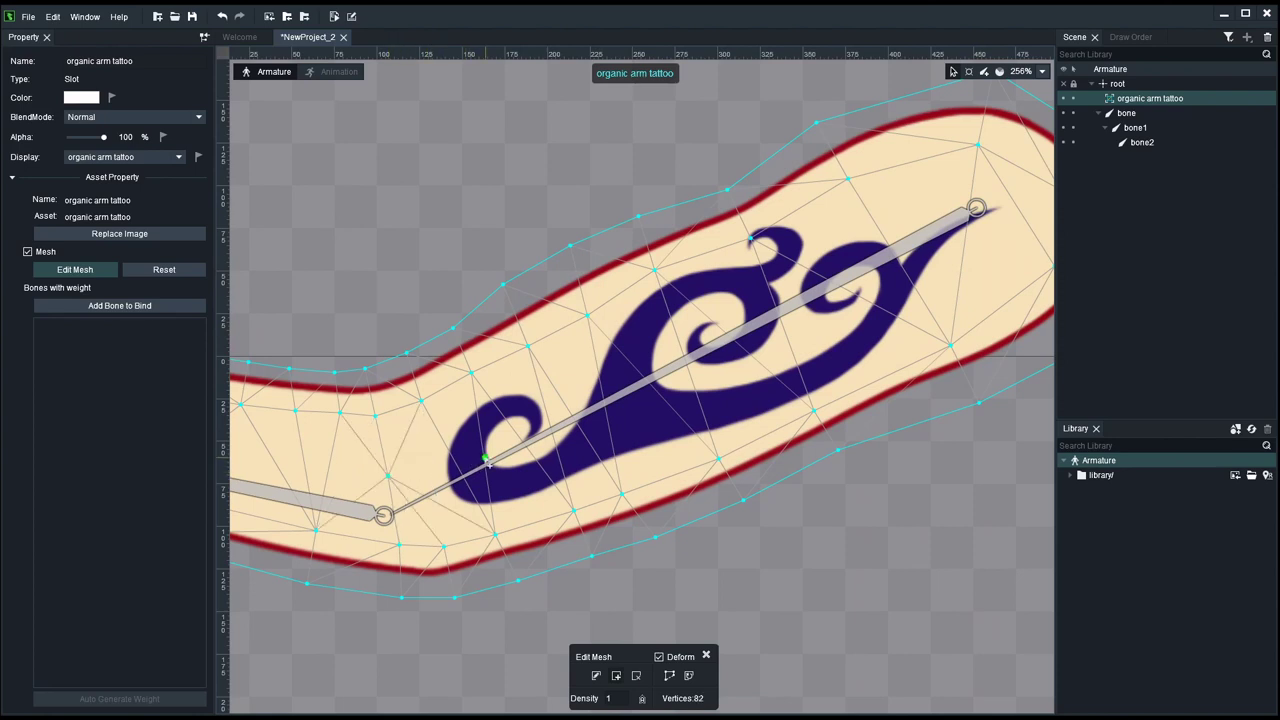
{"action": "left_click", "coordinate": [481, 452]}
{"action": "left_click", "coordinate": [566, 413]}
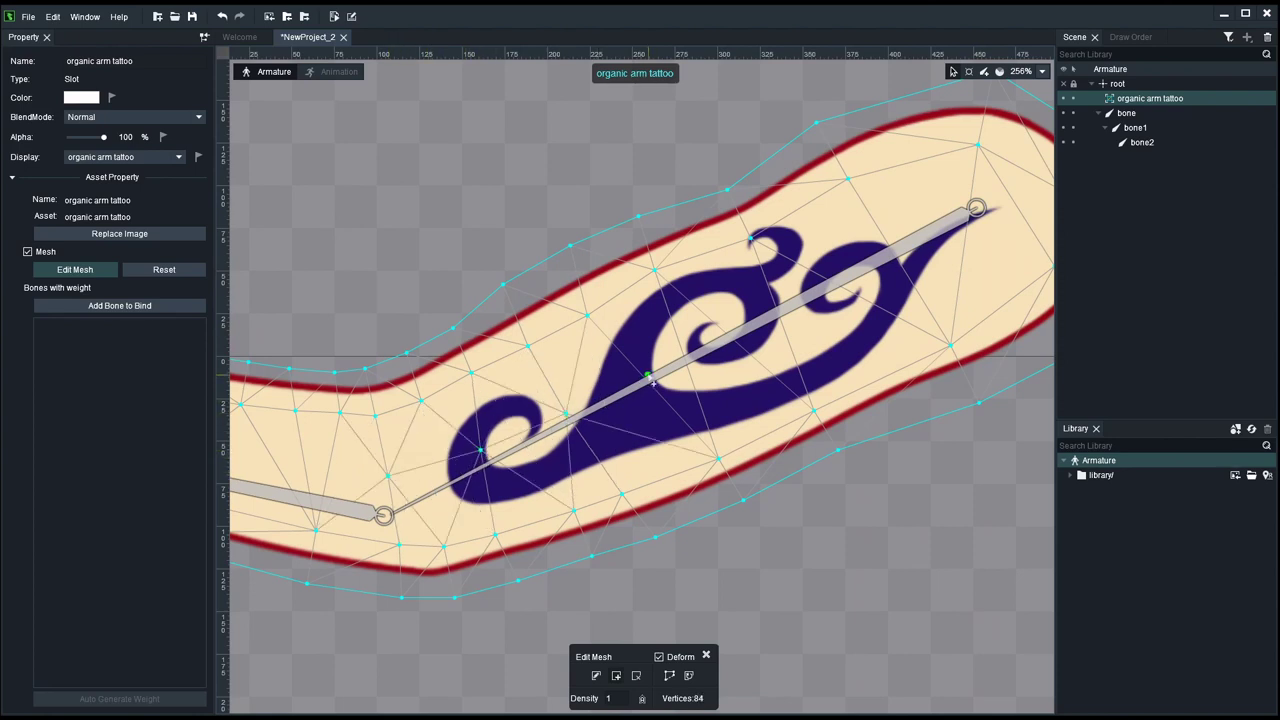
{"action": "left_click", "coordinate": [649, 375]}
{"action": "left_click", "coordinate": [751, 335]}
{"action": "left_click", "coordinate": [833, 287]}
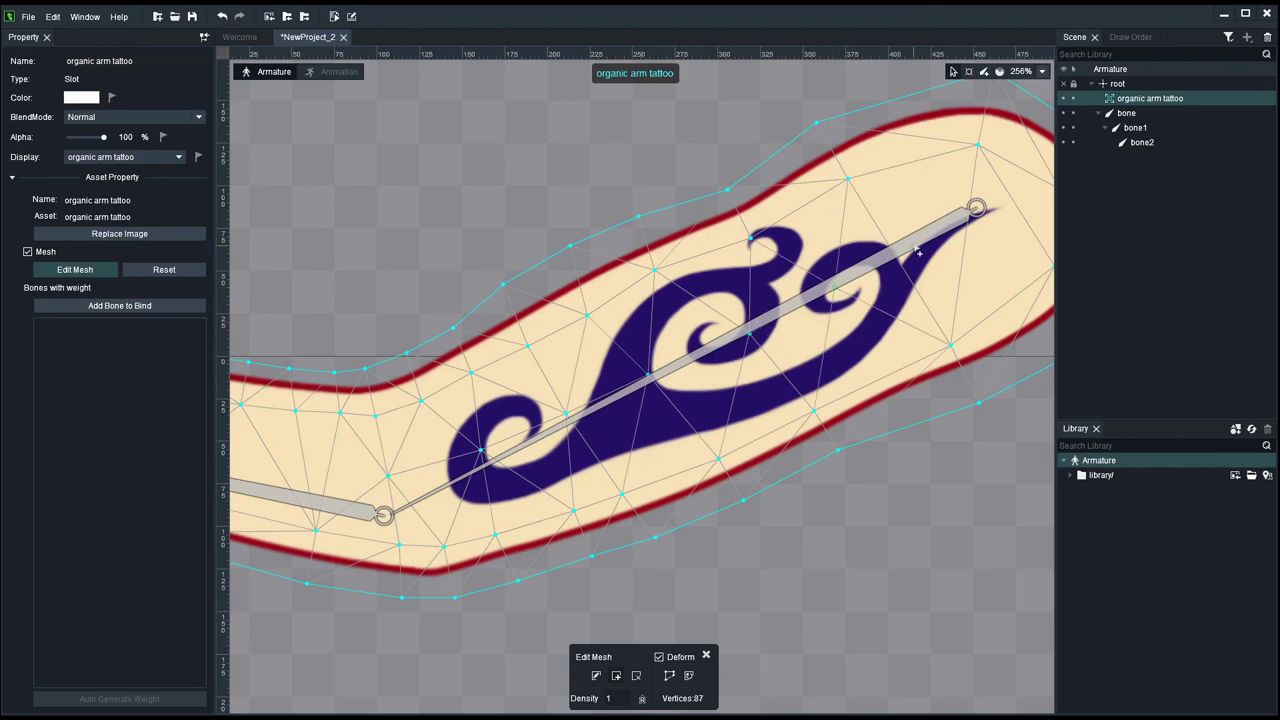
{"action": "left_click", "coordinate": [917, 251]}
Step: Add a row of five inner vertices through the middle of the forearm, from the elbow towards the wrist
{"action": "left_click_drag", "start_coordinate": [441, 386], "coordinate": [915, 318]}
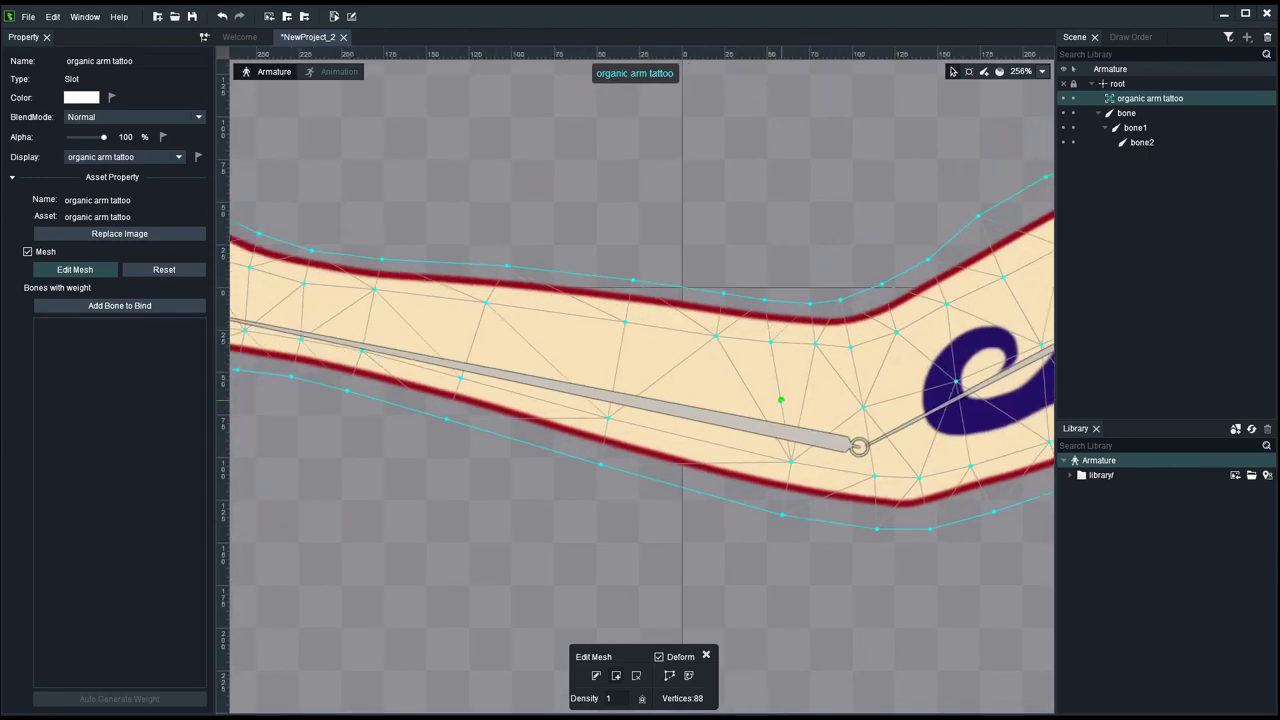
{"action": "left_click", "coordinate": [781, 400]}
{"action": "left_click", "coordinate": [691, 387]}
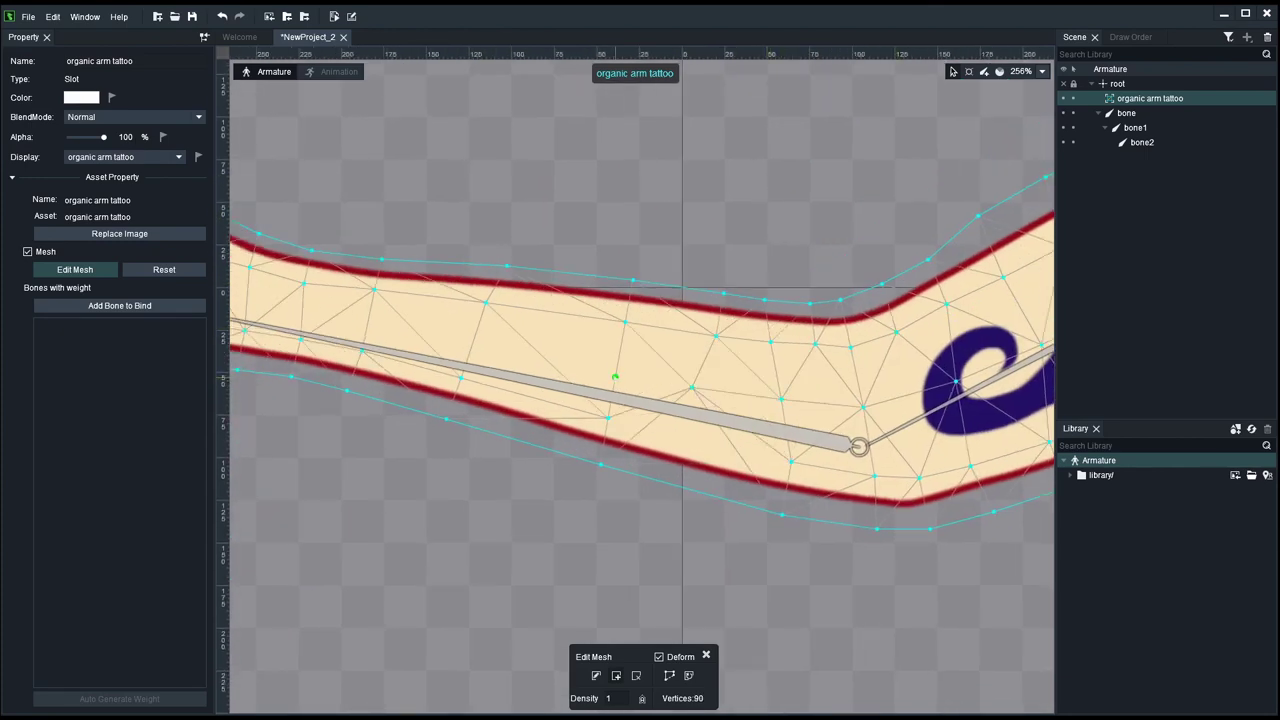
{"action": "left_click", "coordinate": [594, 368]}
{"action": "left_click", "coordinate": [472, 341]}
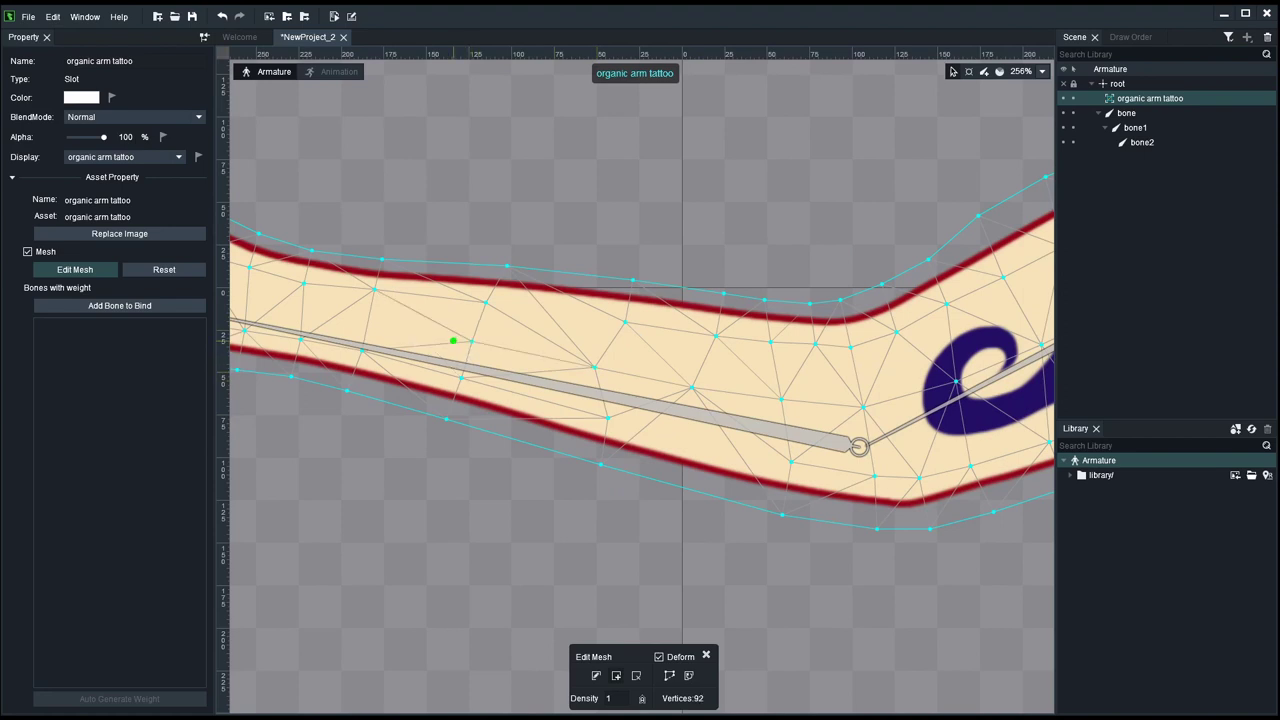
{"action": "left_click", "coordinate": [362, 318]}
Step: Add four more inner vertices through the middle of the wrist, ending at the heel of the hand
{"action": "left_click_drag", "start_coordinate": [316, 318], "coordinate": [623, 331]}
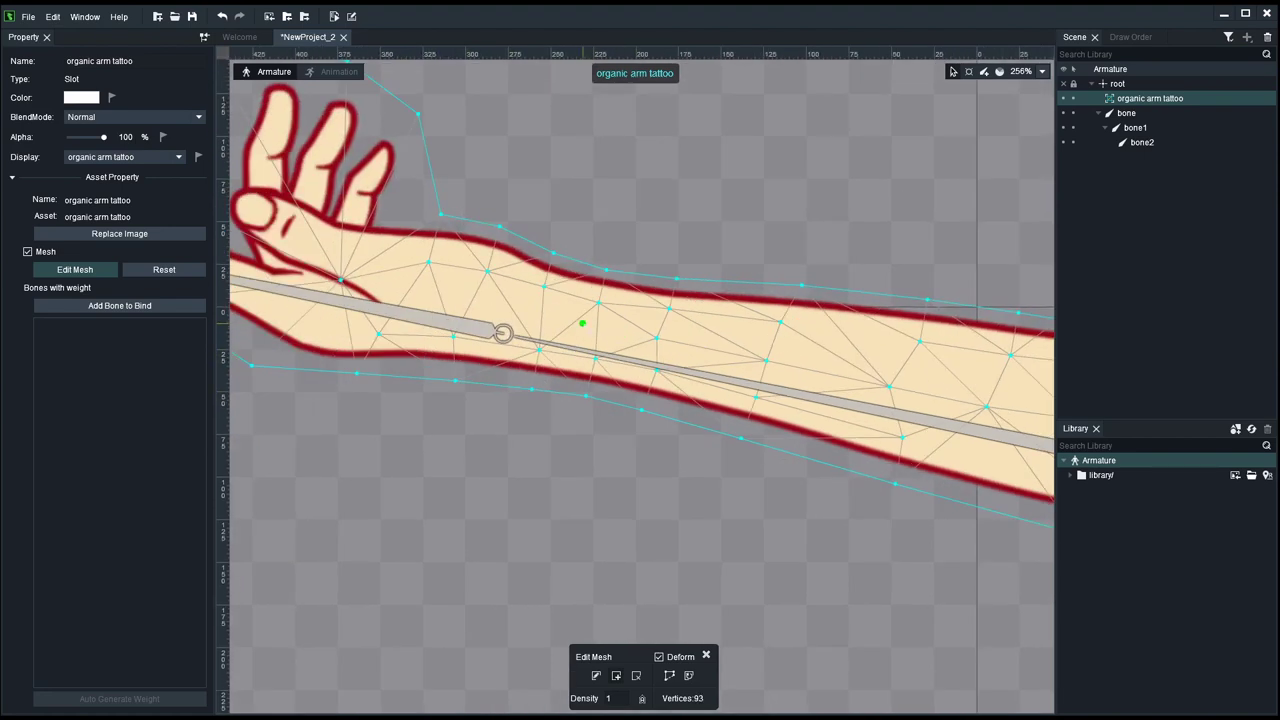
{"action": "left_click", "coordinate": [598, 332]}
{"action": "left_click", "coordinate": [540, 320]}
{"action": "left_click", "coordinate": [475, 302]}
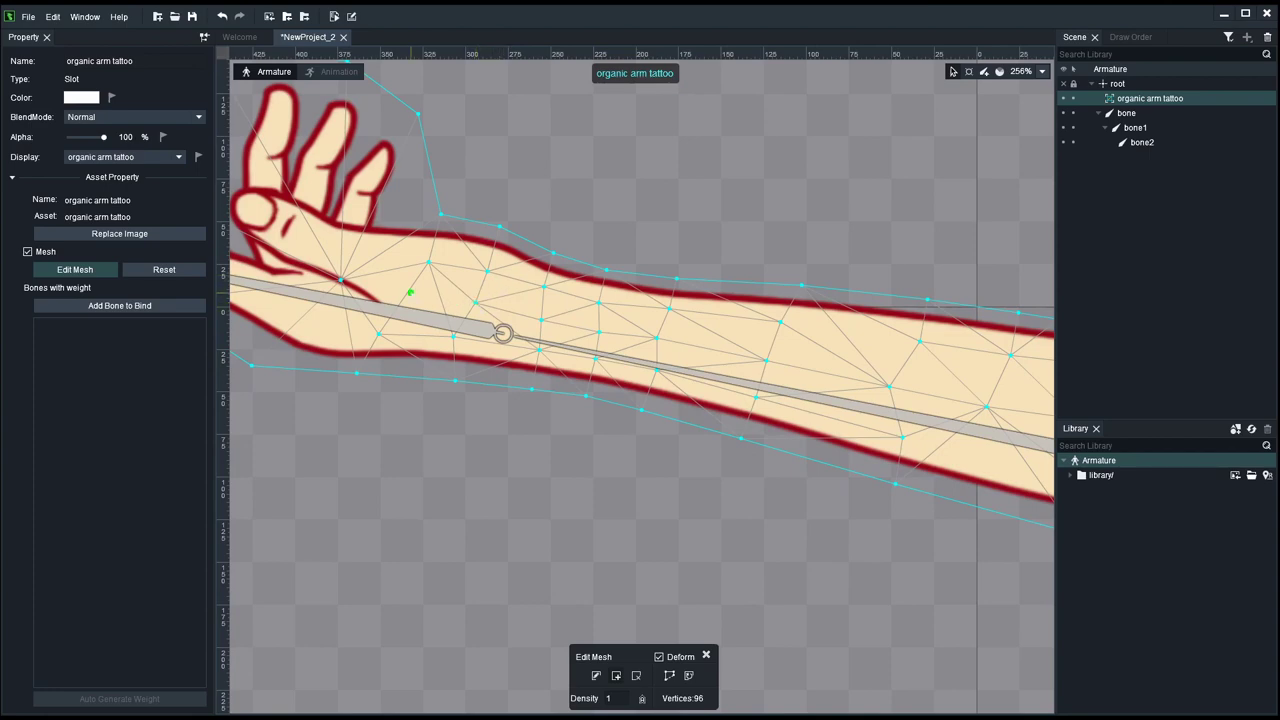
{"action": "left_click", "coordinate": [409, 294]}
Step: Leave mesh editing and reselect the arm image on the stage
{"action": "scroll", "coordinate": [822, 330], "scroll_direction": "right", "scroll_amount": 3}
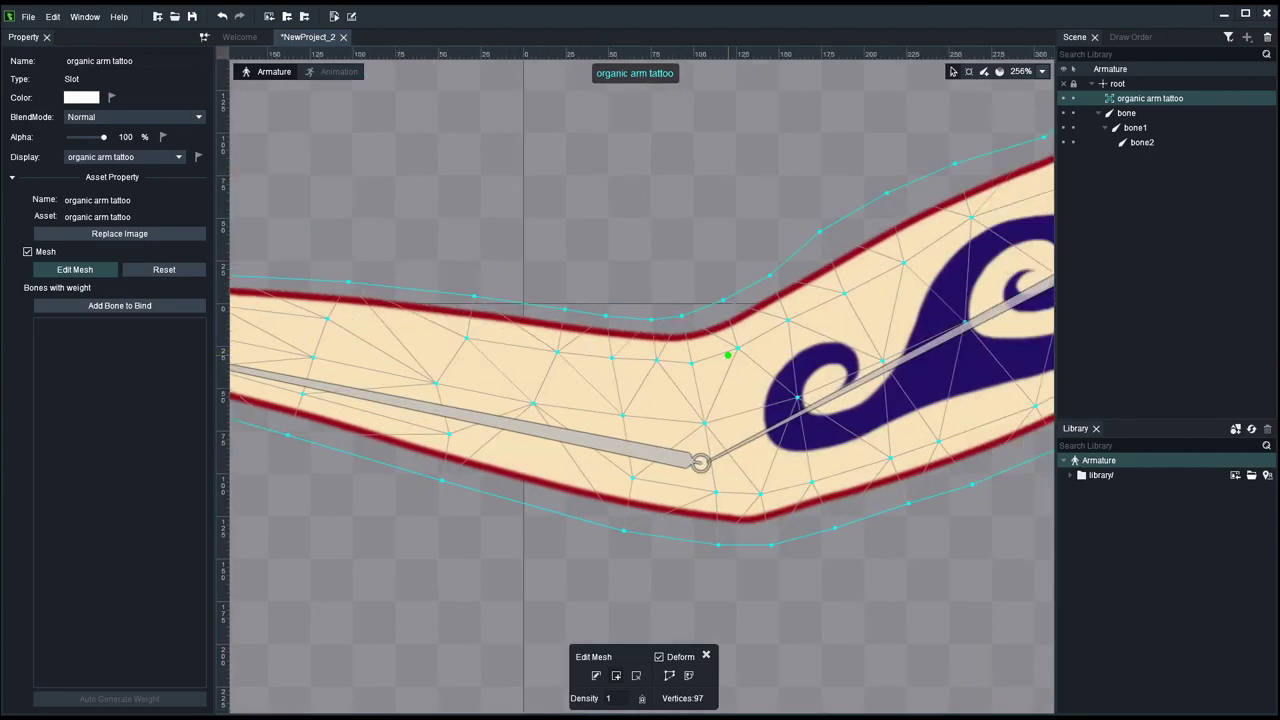
{"action": "left_click", "coordinate": [819, 500]}
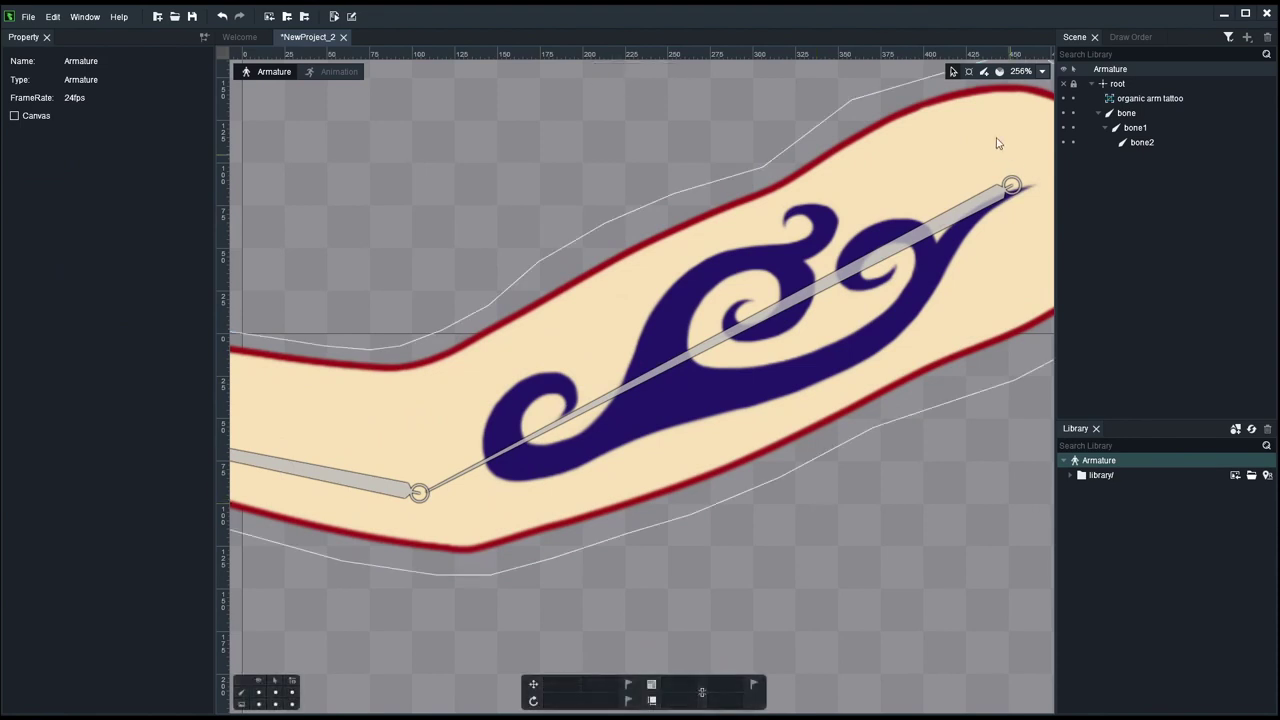
{"action": "left_click", "coordinate": [918, 178]}
{"action": "scroll", "coordinate": [789, 374], "scroll_direction": "down", "scroll_amount": 3}
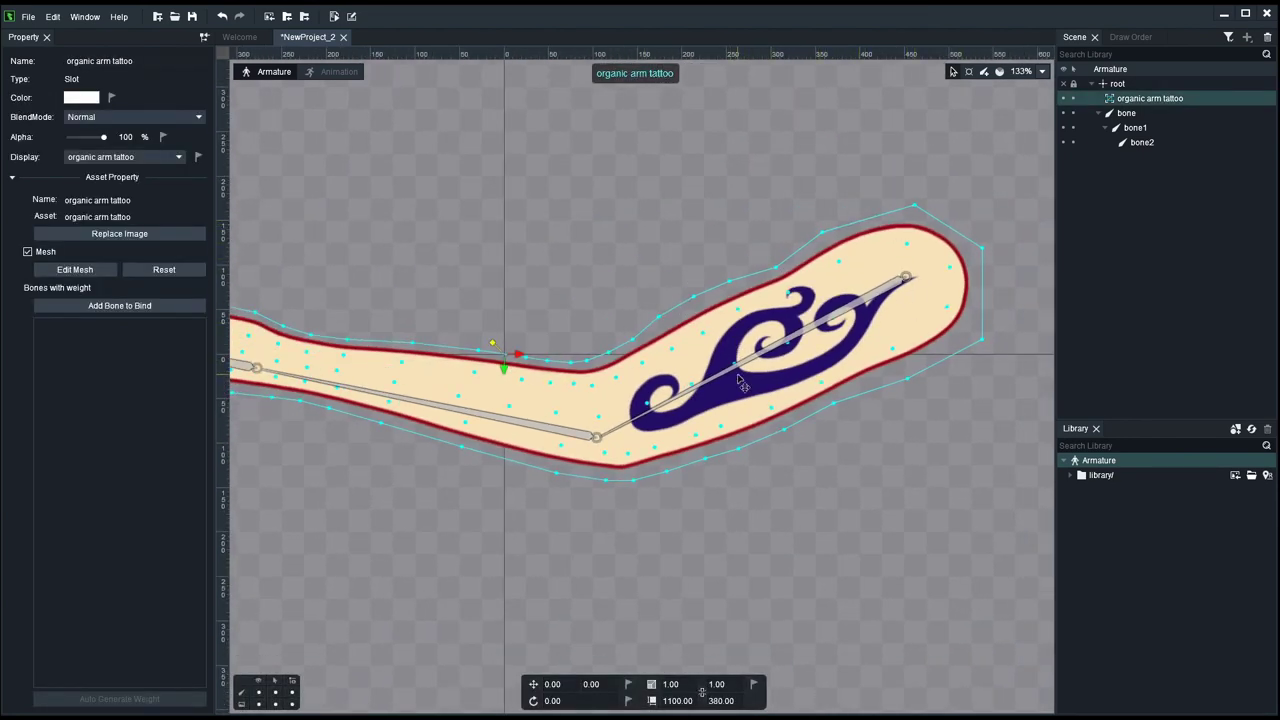
{"action": "scroll", "coordinate": [689, 390], "scroll_direction": "up", "scroll_amount": 2}
{"action": "scroll", "coordinate": [689, 390], "scroll_direction": "up", "scroll_amount": 1}
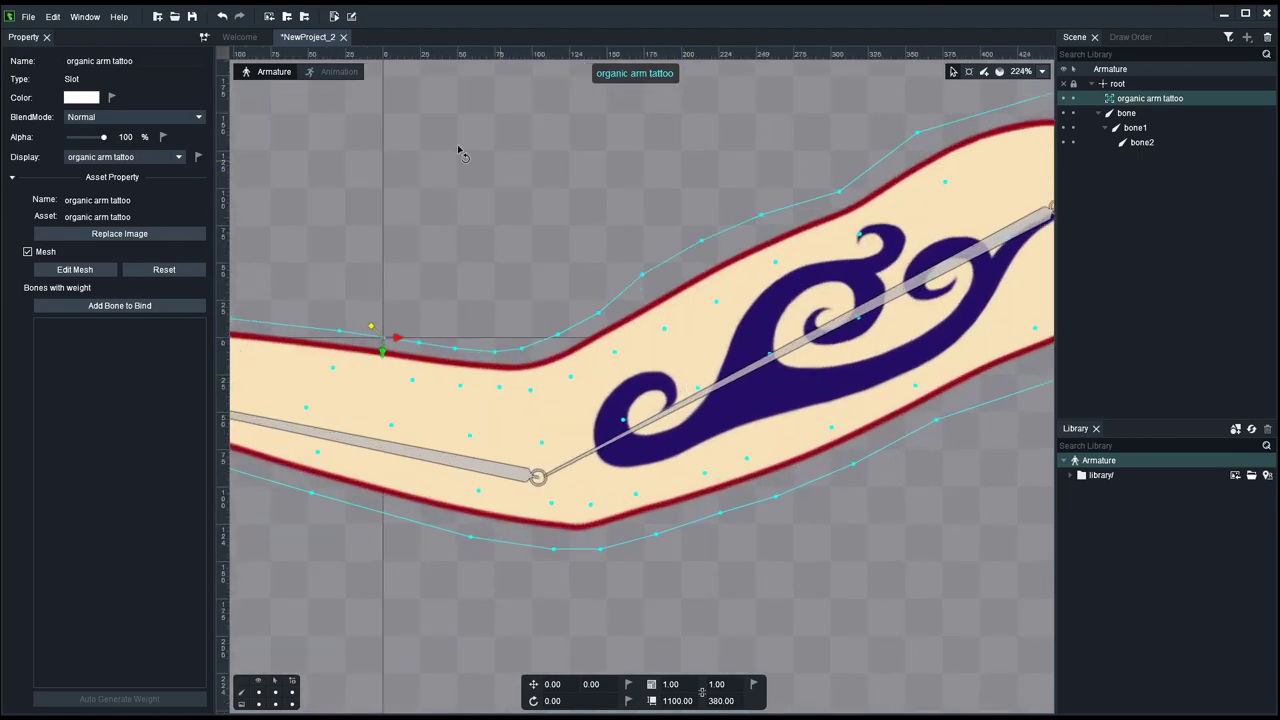
Step: Save the project under the name OrganicArm in the DragonBones_Ep_09 folder, including a copy of the library
{"action": "left_click", "coordinate": [28, 17]}
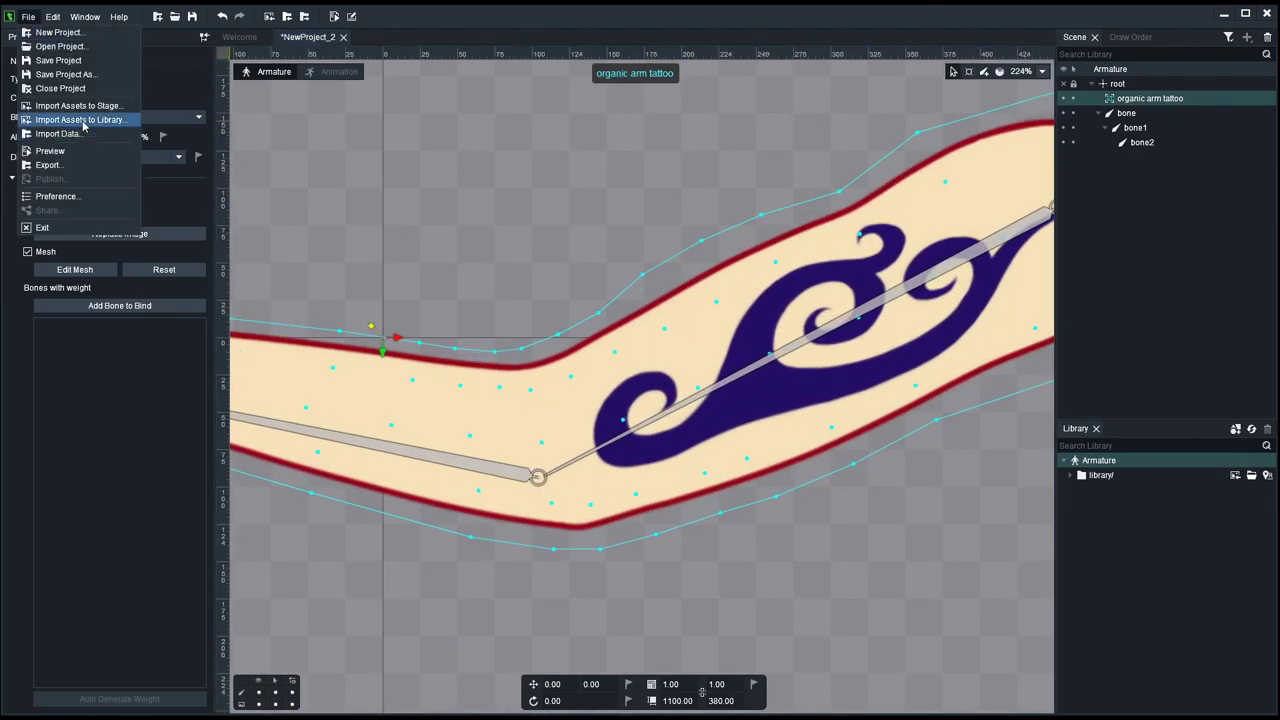
{"action": "left_click", "coordinate": [65, 74]}
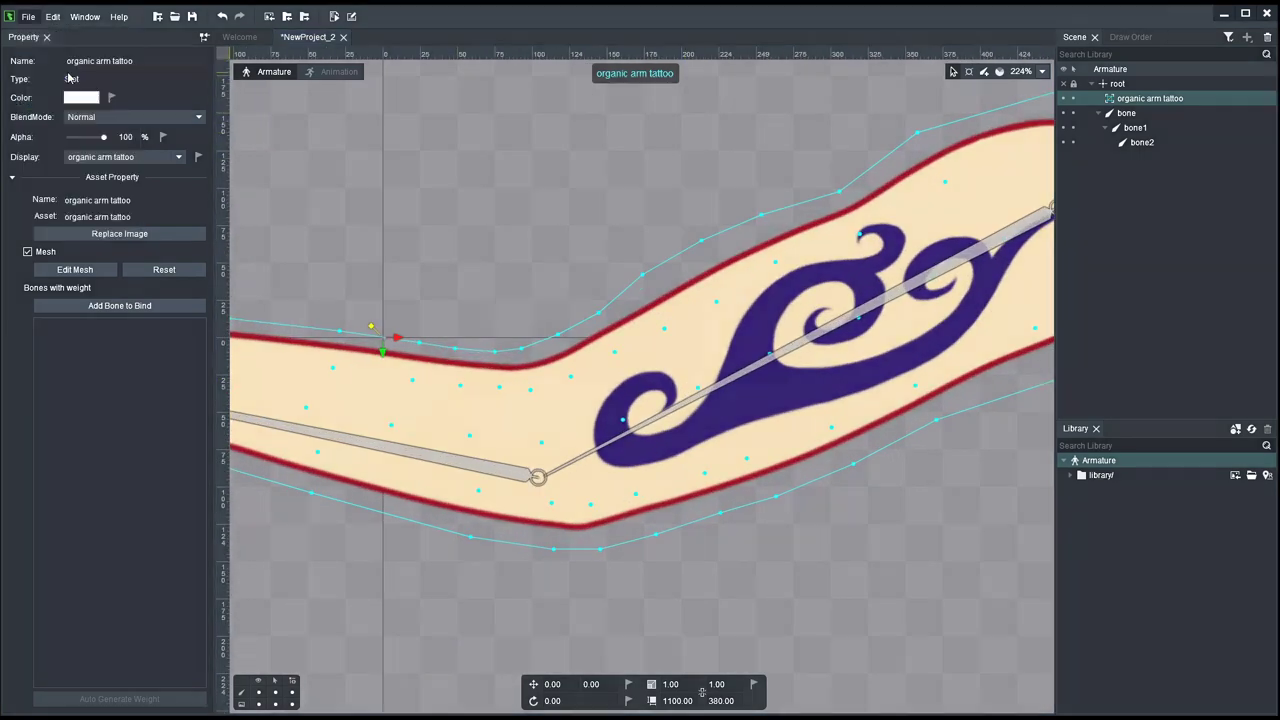
{"action": "left_click", "coordinate": [767, 355]}
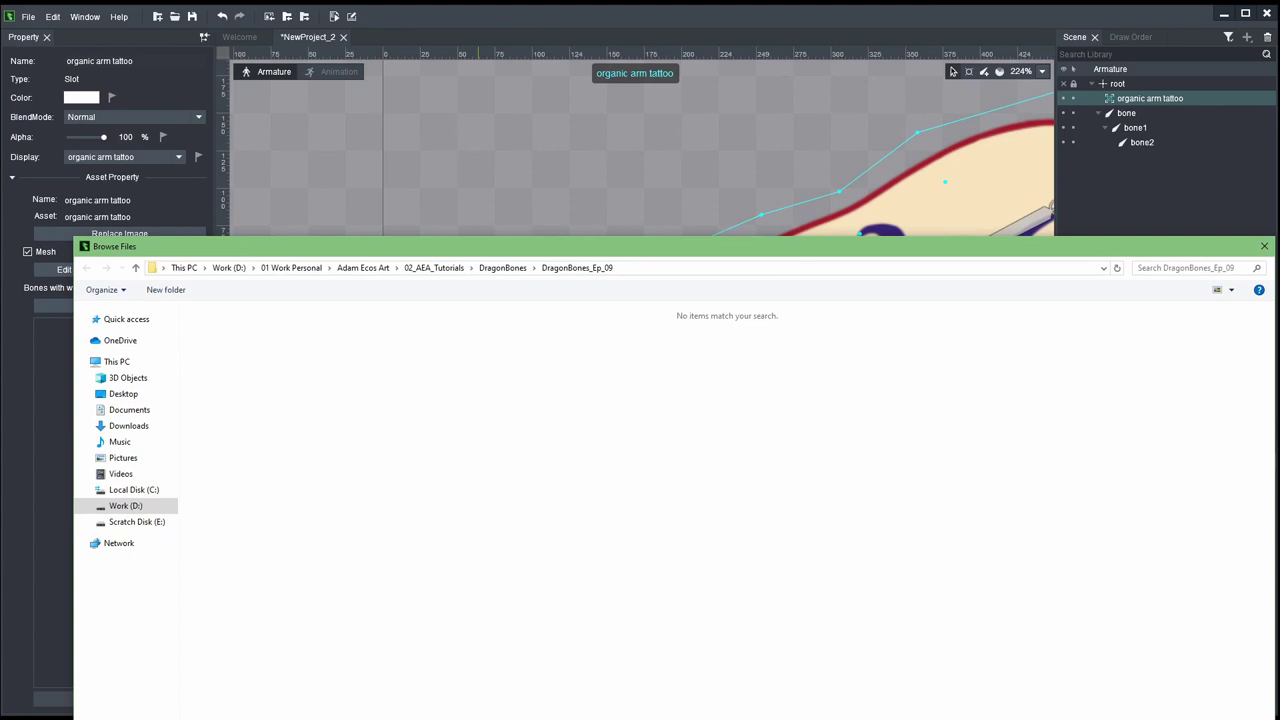
{"action": "key", "text": "Return"}
{"action": "left_click", "coordinate": [727, 405]}
{"action": "key", "text": "Return"}
{"action": "left_click", "coordinate": [730, 405]}
{"action": "key", "text": "Escape"}
{"action": "type", "text": "OrganicArm"}
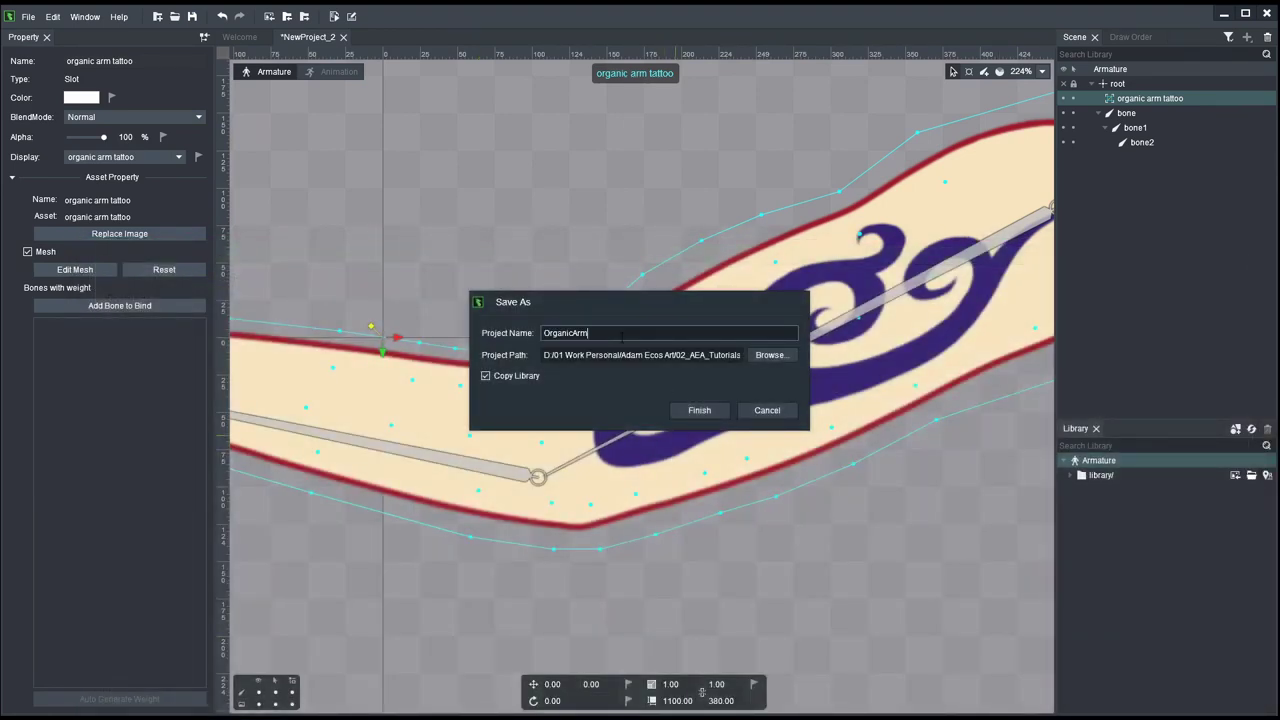
{"action": "left_click", "coordinate": [697, 409]}
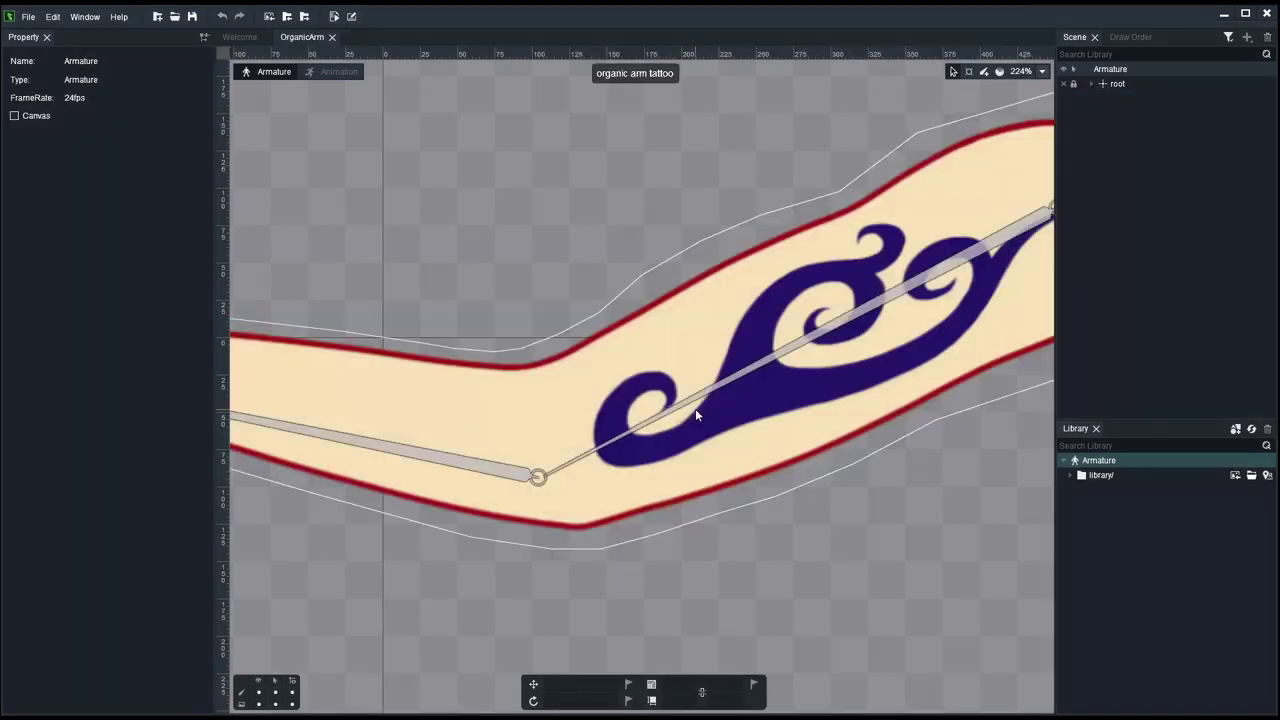
Step: Expand the bone hierarchy in the scene tree down to bone2
{"action": "left_click", "coordinate": [835, 475]}
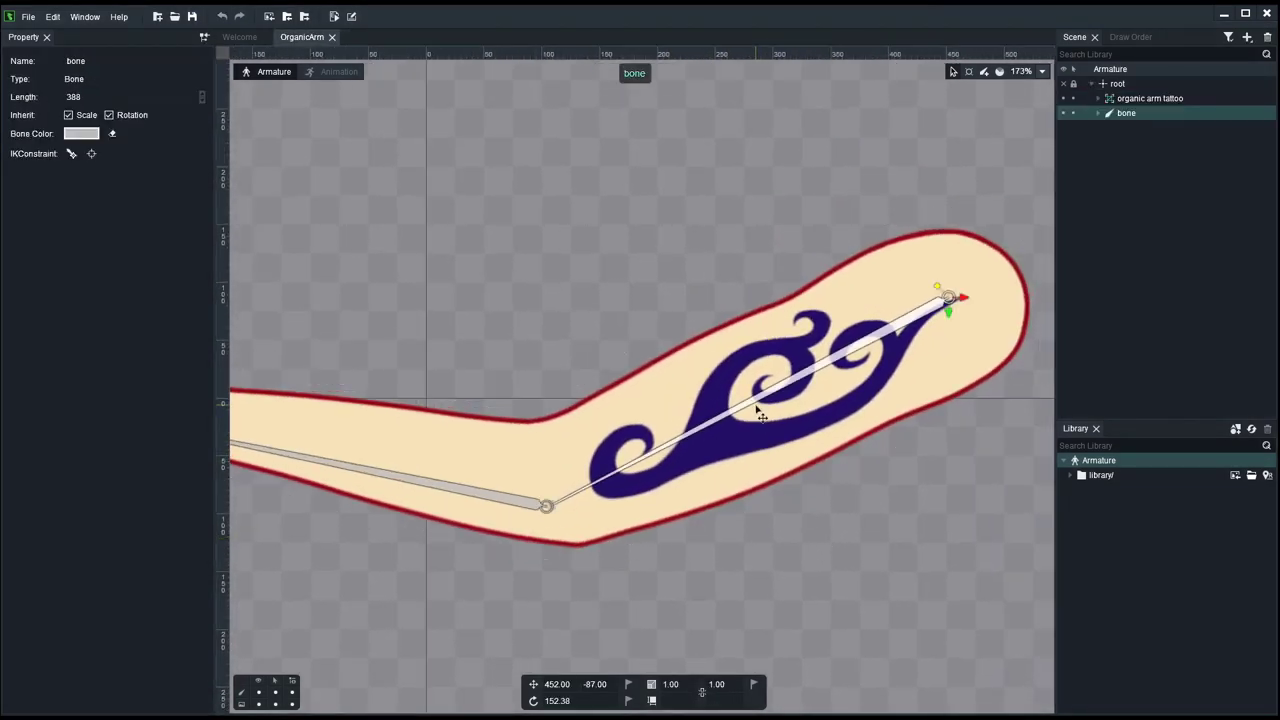
{"action": "scroll", "coordinate": [868, 420], "scroll_direction": "up", "scroll_amount": 2}
{"action": "left_click", "coordinate": [869, 392]}
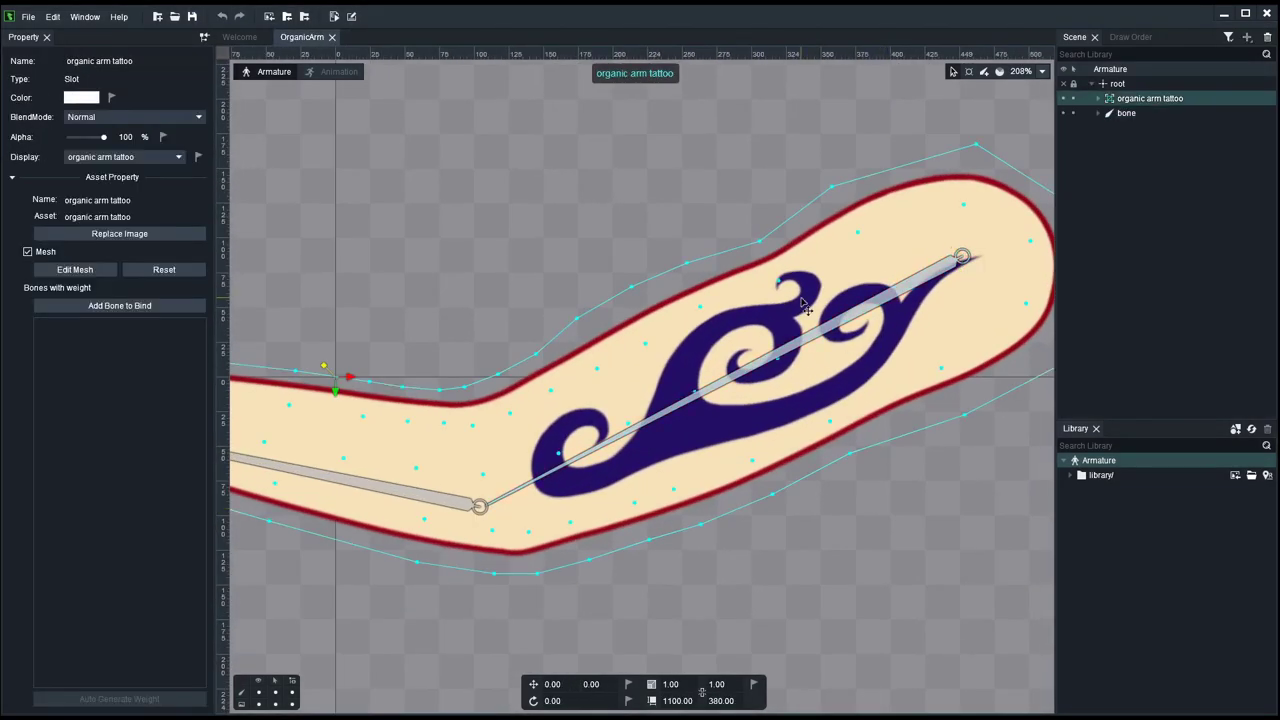
{"action": "scroll", "coordinate": [617, 386], "scroll_direction": "down", "scroll_amount": 2}
{"action": "left_click_drag", "start_coordinate": [617, 386], "coordinate": [768, 385]}
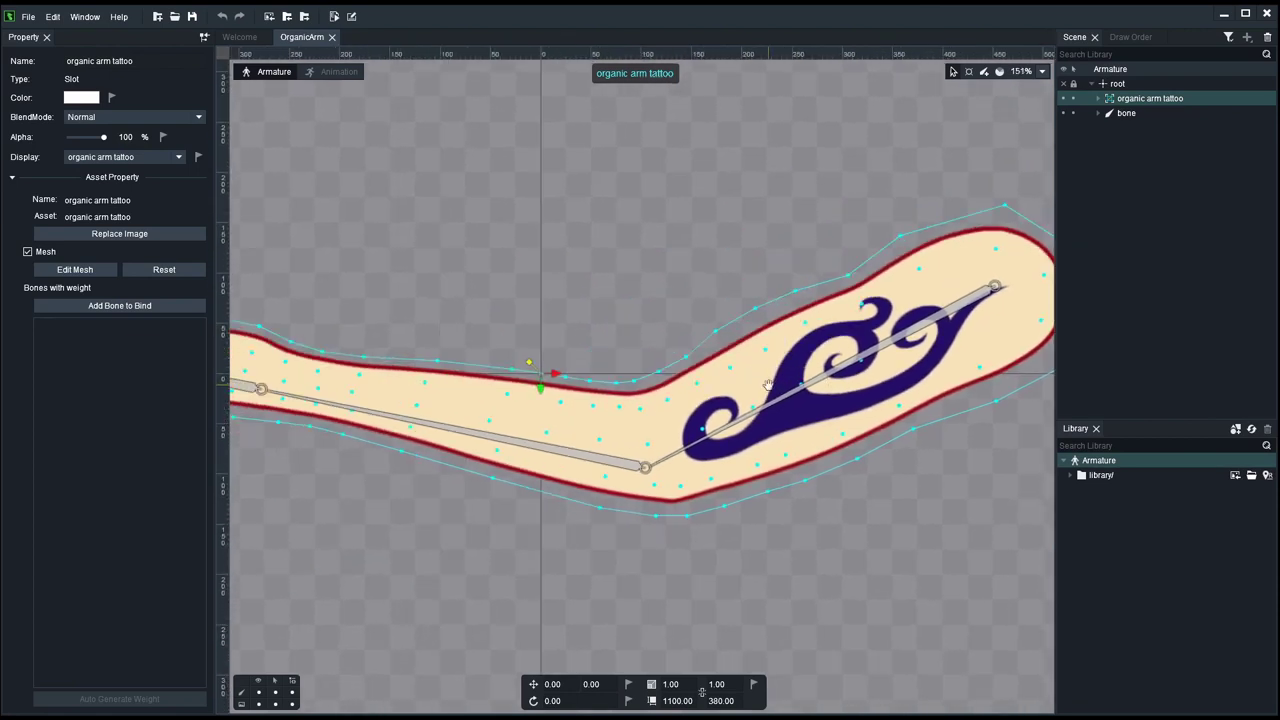
{"action": "left_click", "coordinate": [1106, 113]}
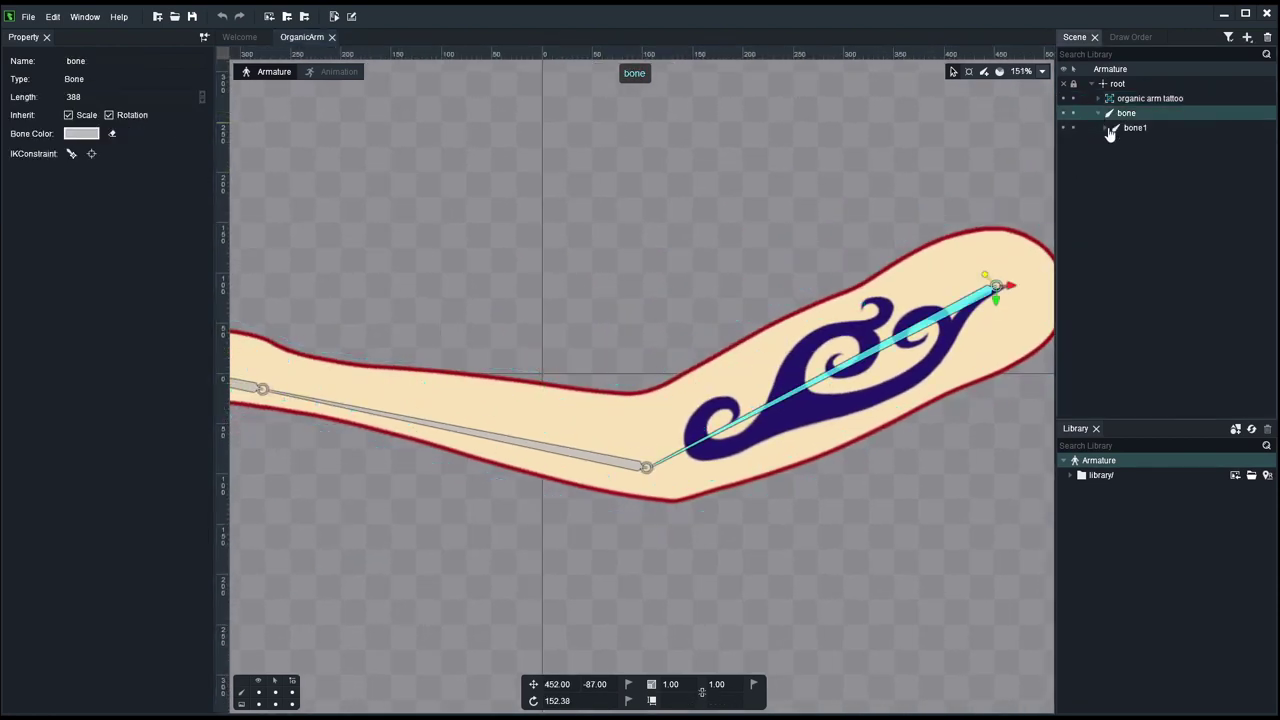
{"action": "left_click", "coordinate": [1106, 129]}
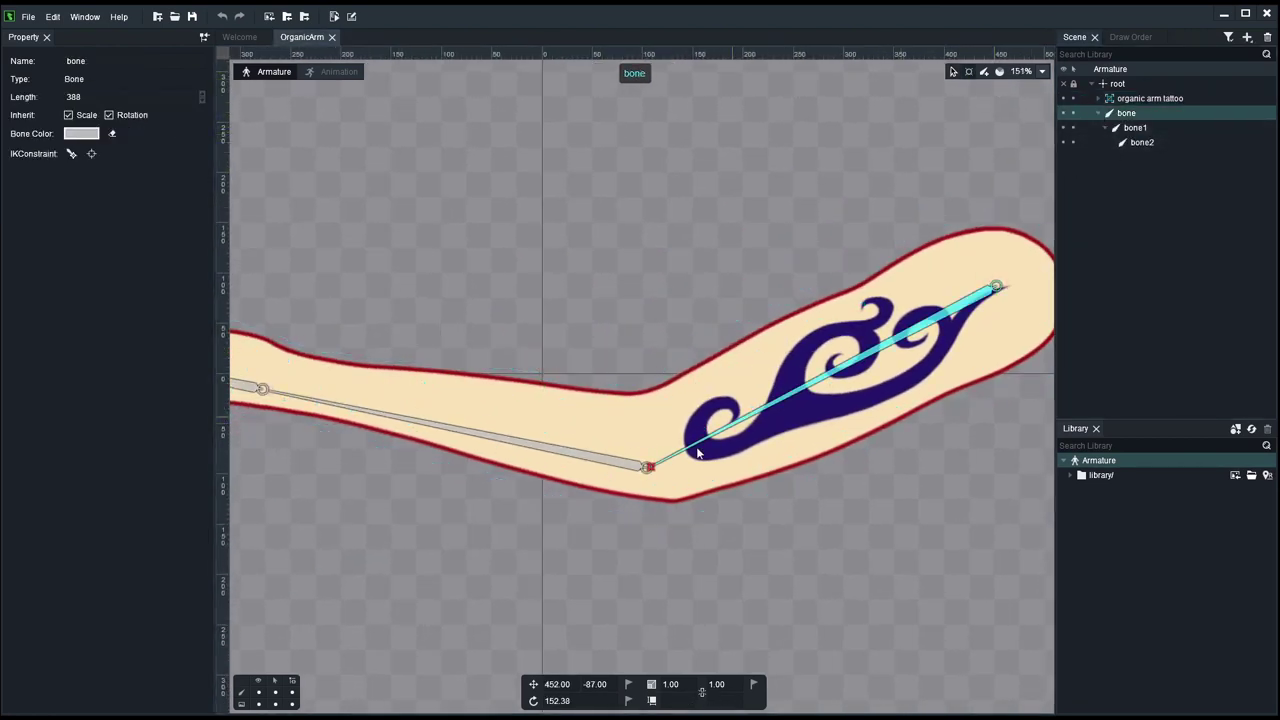
Step: Rotate the upper-arm bone slightly to test whether the unbound image follows, and undo the rotation
{"action": "left_click_drag", "start_coordinate": [698, 454], "coordinate": [803, 341]}
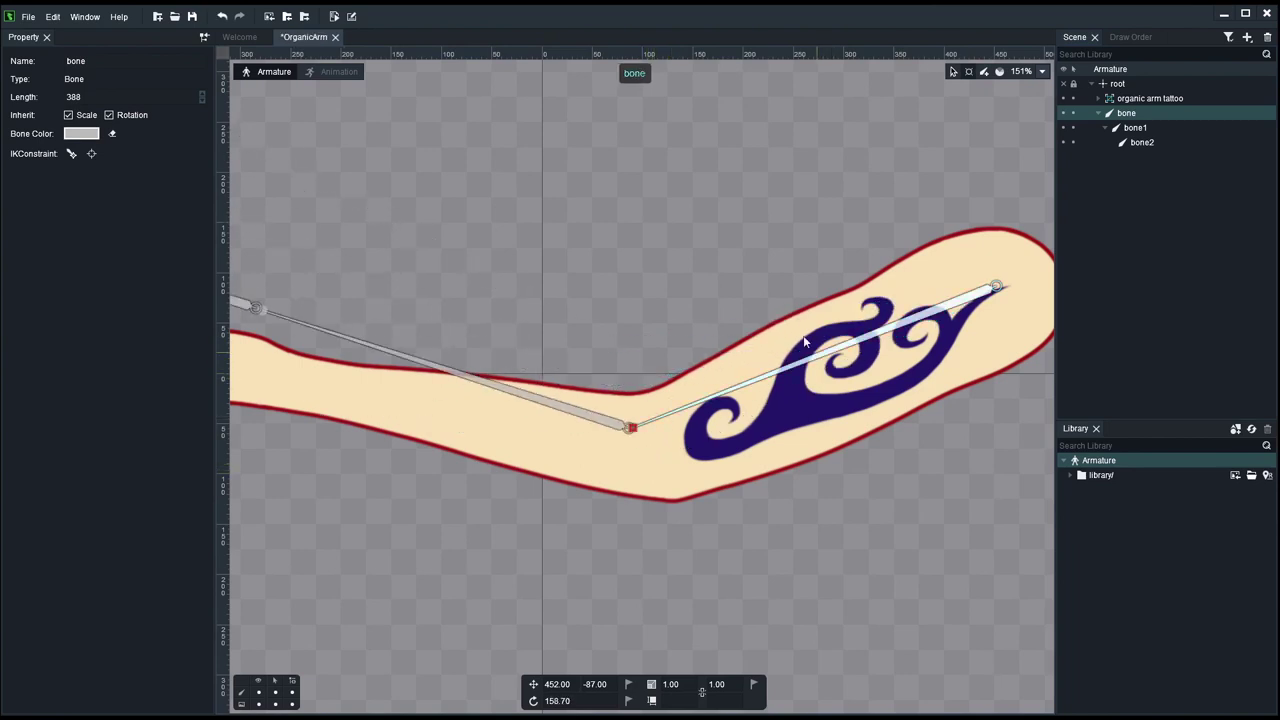
{"action": "key", "text": "ctrl+z"}
{"action": "left_click", "coordinate": [730, 293]}
{"action": "scroll", "coordinate": [760, 372], "scroll_direction": "down", "scroll_amount": 3}
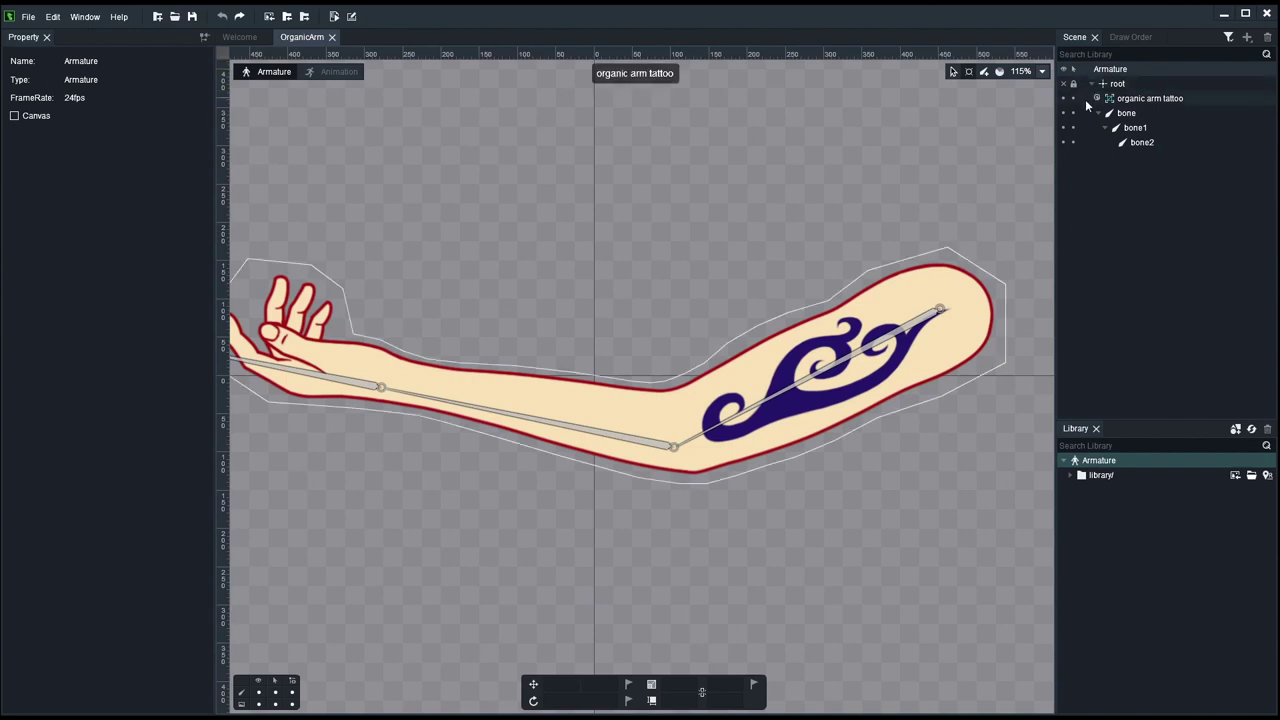
Step: Select the arm image and examine its mesh vertices around the elbow and along the bones
{"action": "left_click", "coordinate": [900, 300]}
{"action": "scroll", "coordinate": [666, 254], "scroll_direction": "down", "scroll_amount": 2}
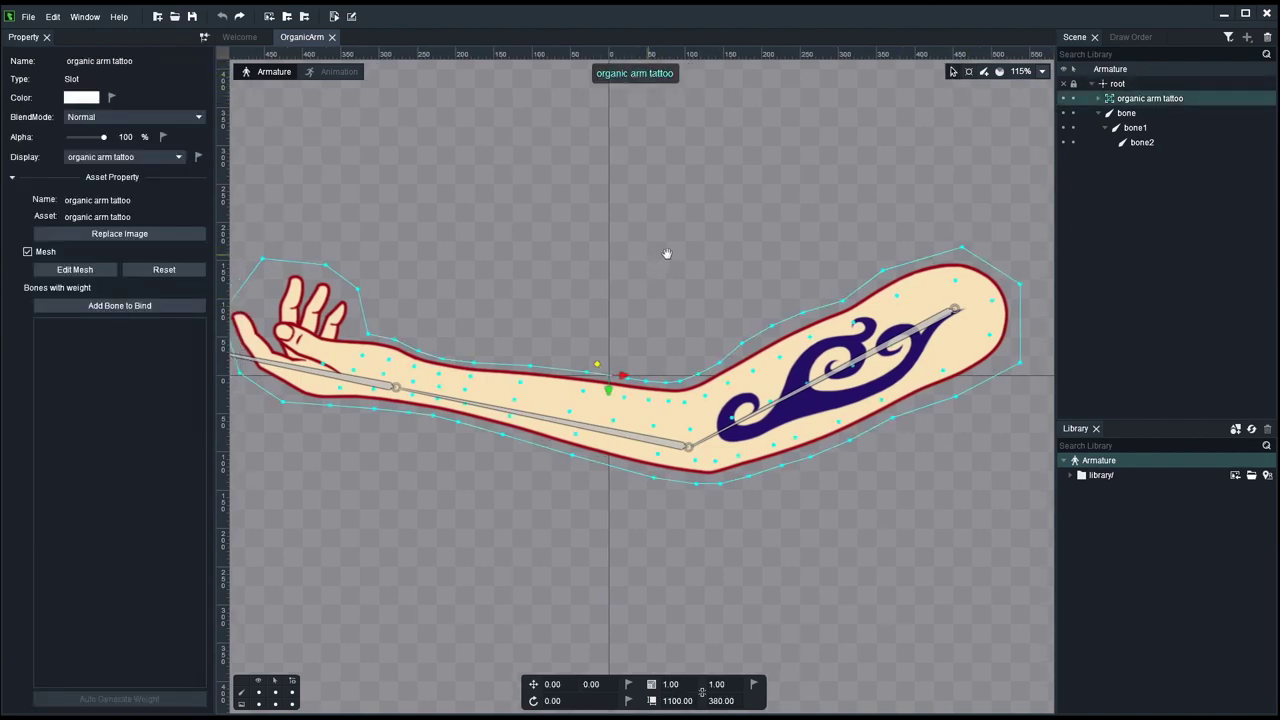
{"action": "scroll", "coordinate": [694, 263], "scroll_direction": "up", "scroll_amount": 2}
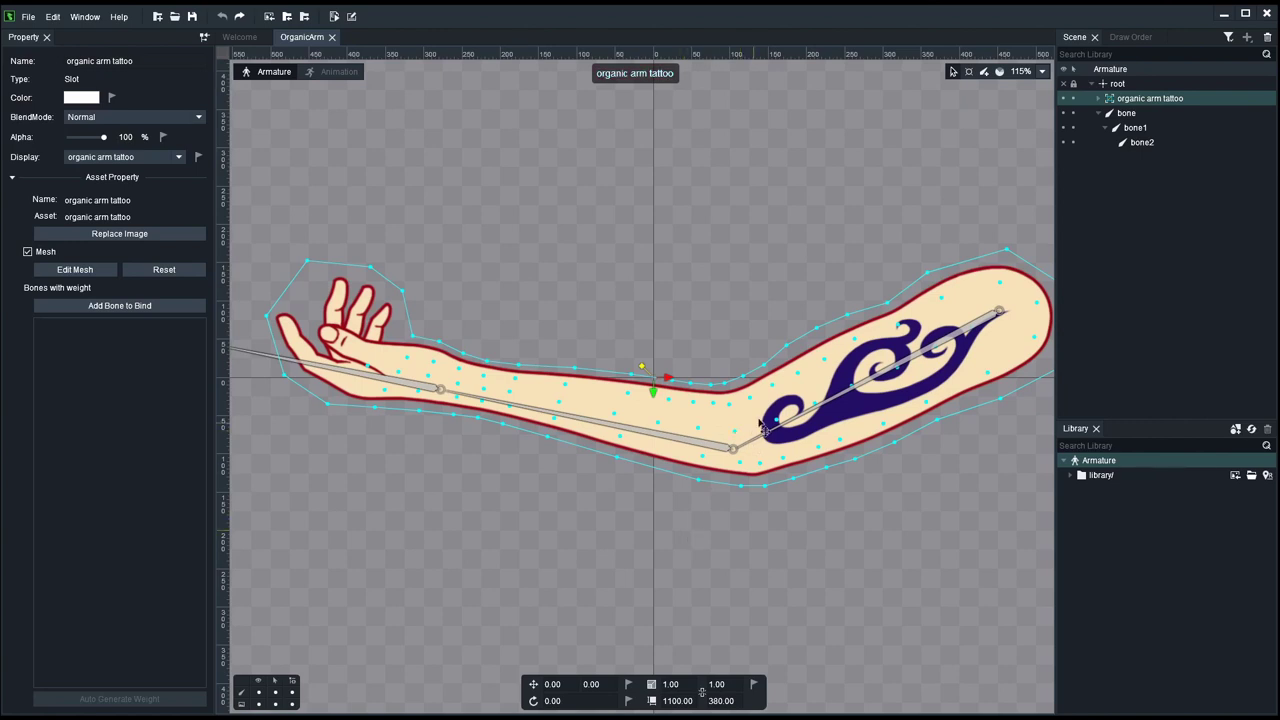
{"action": "scroll", "coordinate": [775, 425], "scroll_direction": "up", "scroll_amount": 5}
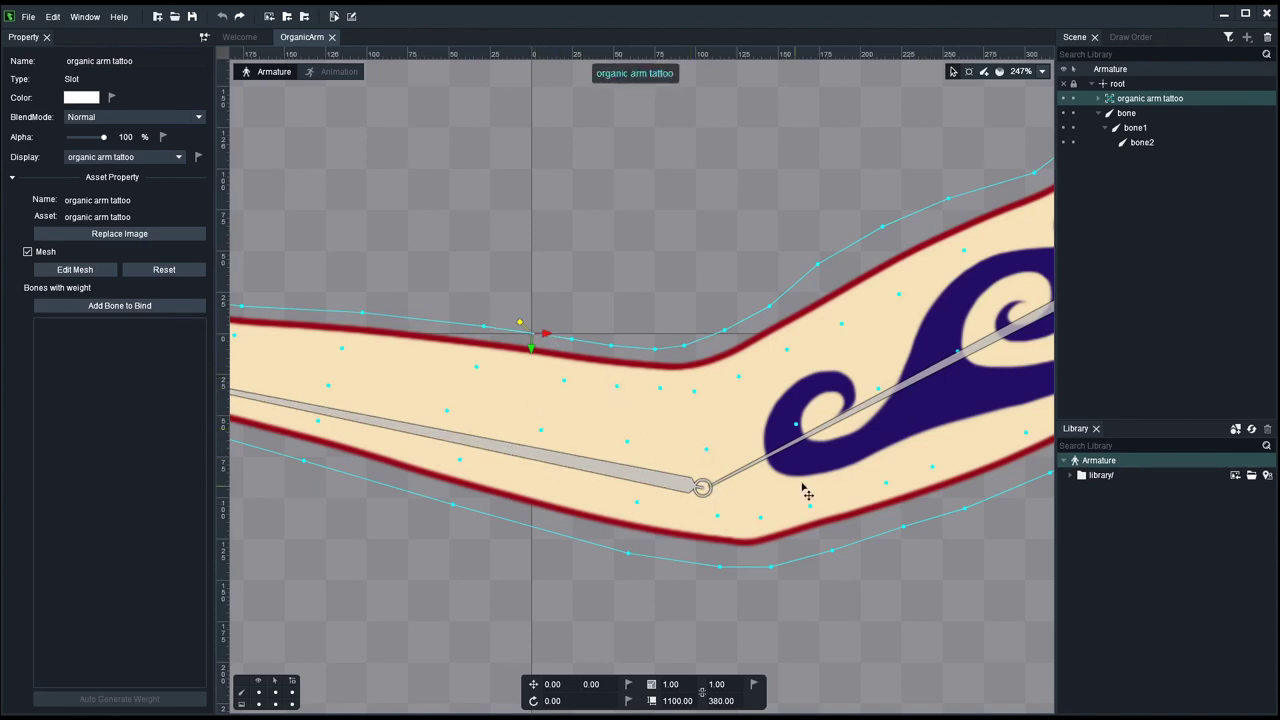
{"action": "scroll", "coordinate": [792, 496], "scroll_direction": "down", "scroll_amount": 4}
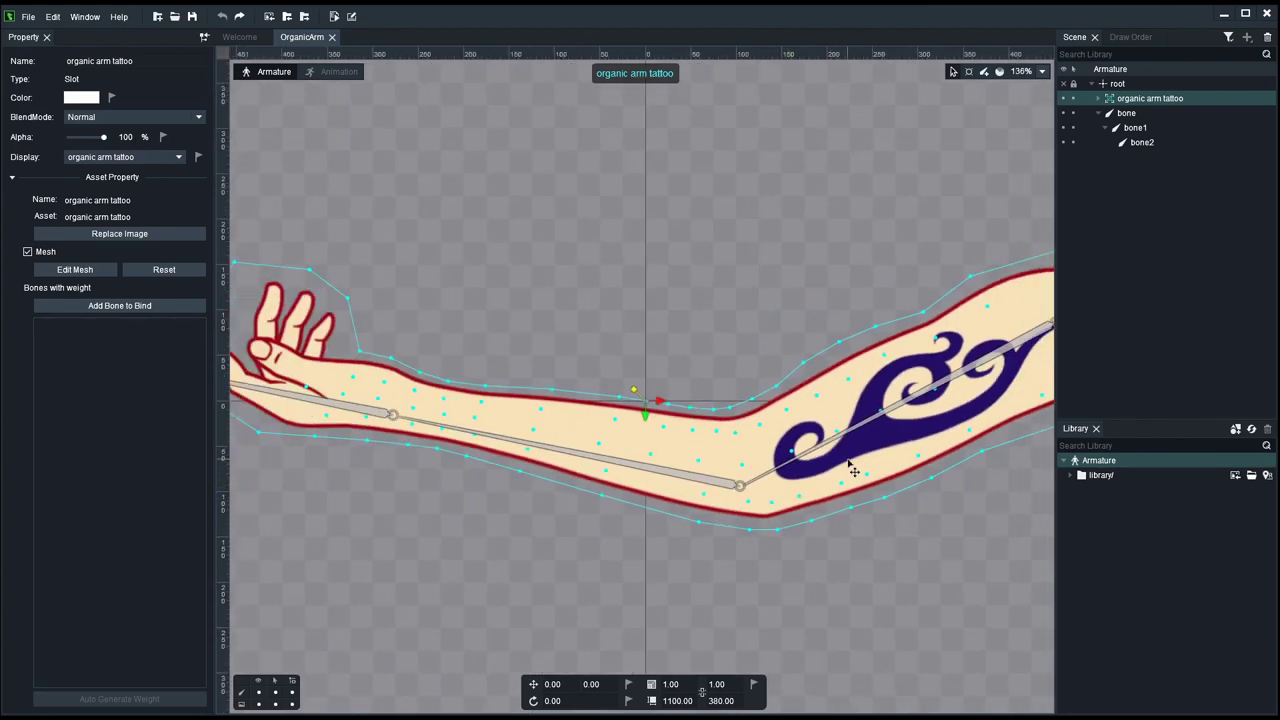
{"action": "scroll", "coordinate": [849, 466], "scroll_direction": "up", "scroll_amount": 3}
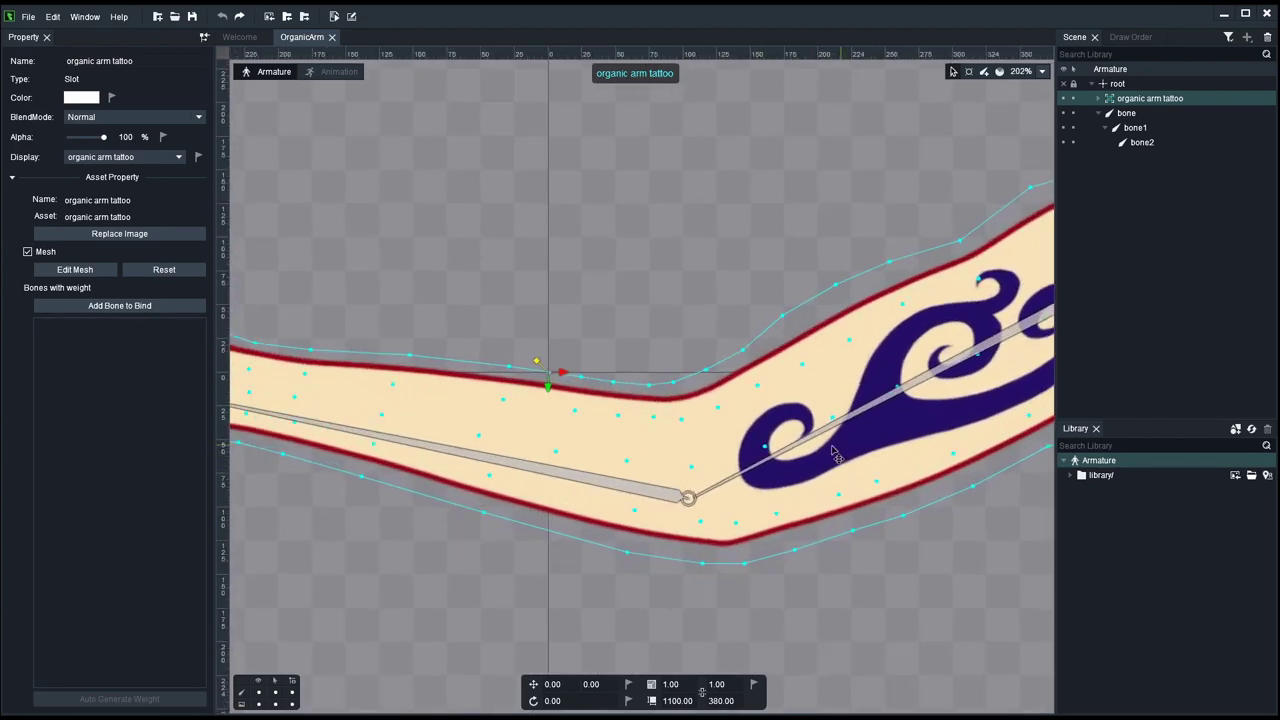
{"action": "scroll", "coordinate": [805, 390], "scroll_direction": "down", "scroll_amount": 2}
{"action": "left_click_drag", "start_coordinate": [710, 363], "coordinate": [724, 364]}
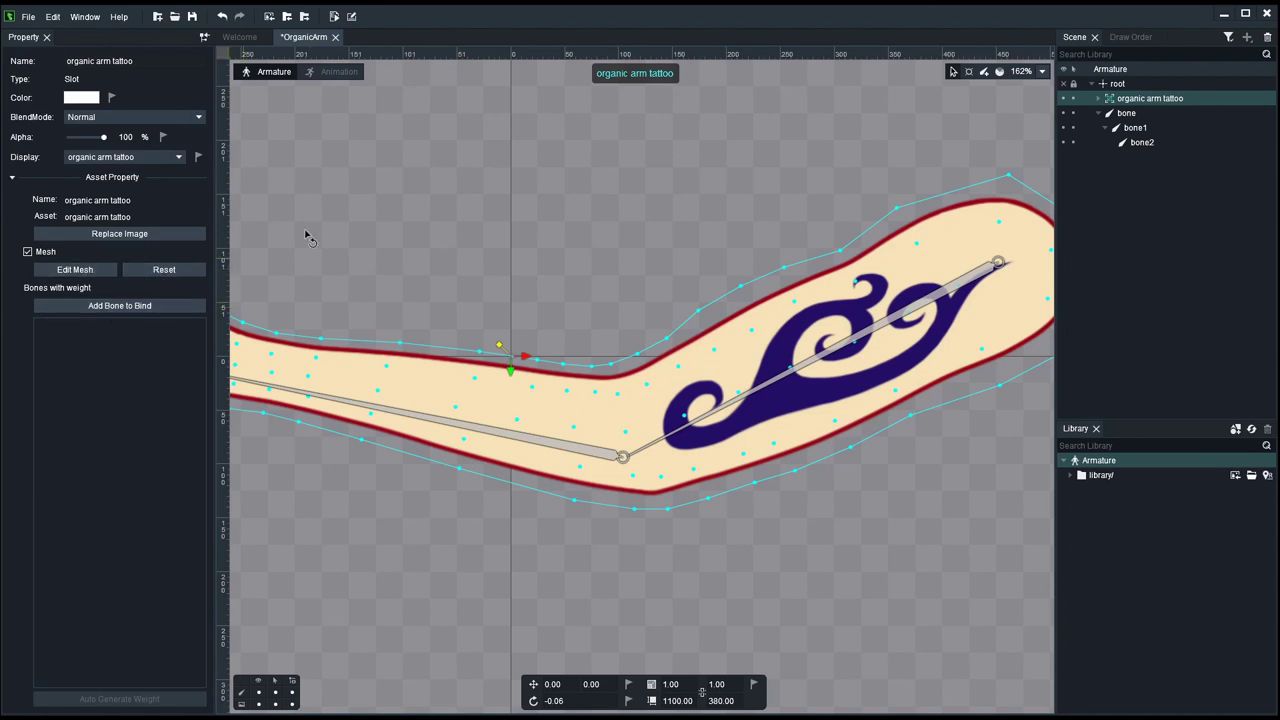
Step: Bind the upper-arm, forearm and hand bones (bone, bone1 and bone2) to the arm mesh
{"action": "scroll", "coordinate": [540, 223], "scroll_direction": "down", "scroll_amount": 3}
{"action": "left_click", "coordinate": [124, 308]}
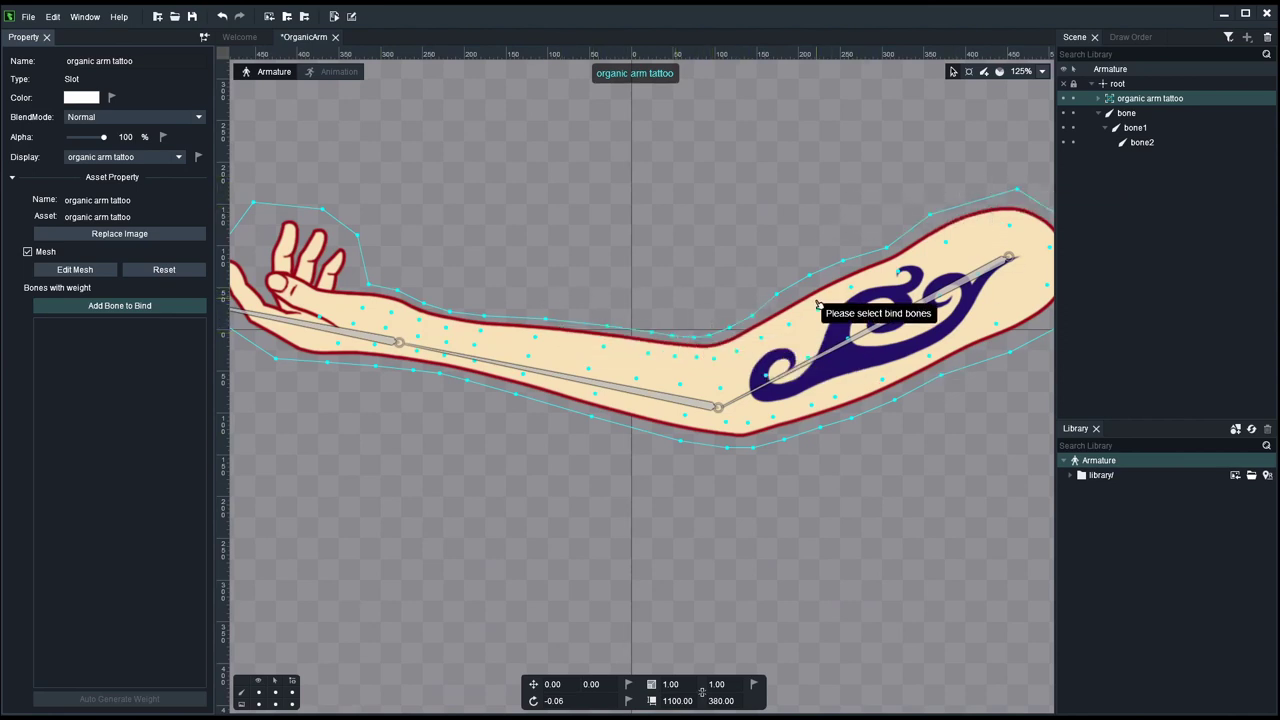
{"action": "left_click", "coordinate": [955, 290]}
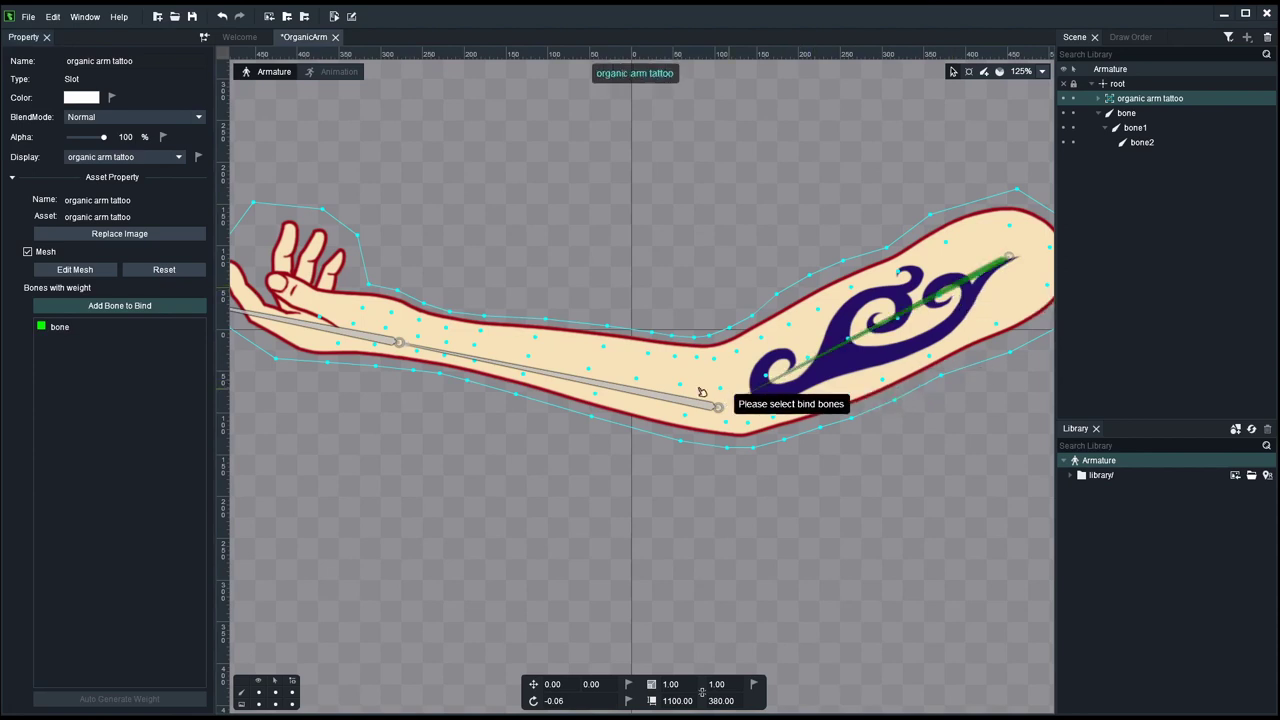
{"action": "left_click", "coordinate": [643, 394]}
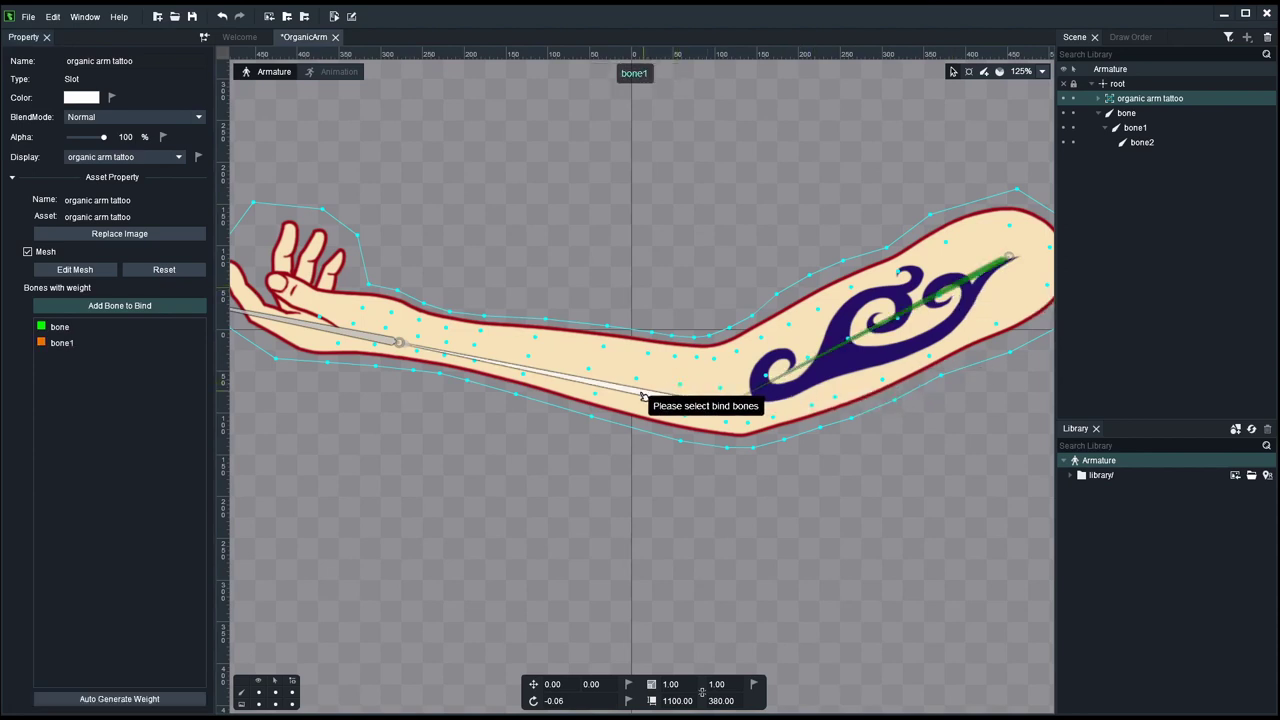
{"action": "left_click", "coordinate": [362, 338]}
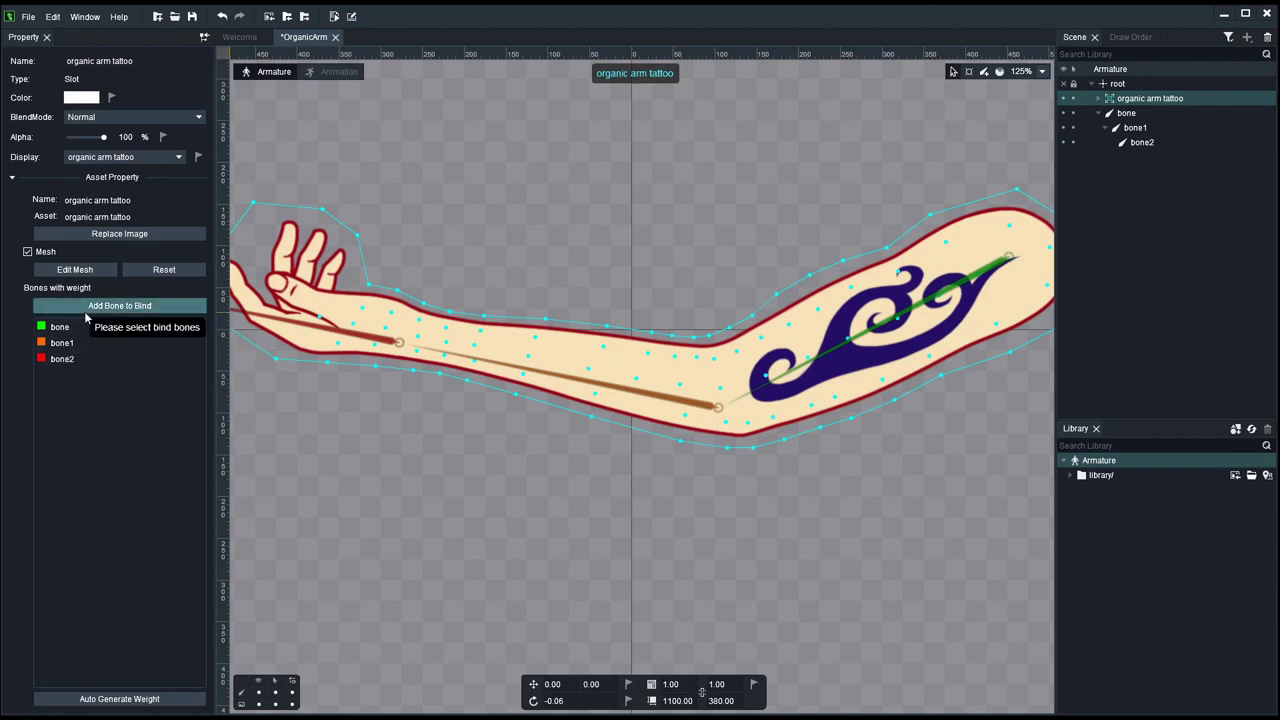
{"action": "left_click", "coordinate": [476, 475]}
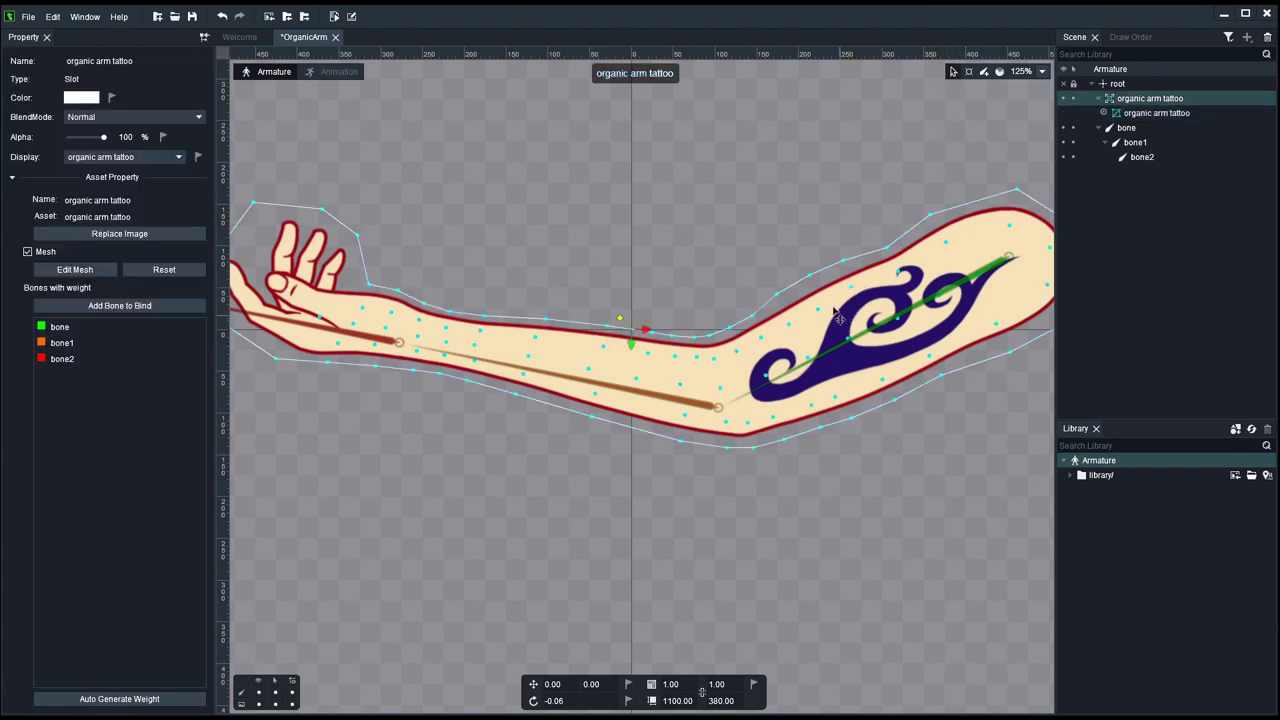
Step: Rotate the upper-arm bone to about 147.14 degrees to test how the bound mesh deforms
{"action": "left_click", "coordinate": [750, 210]}
{"action": "left_click", "coordinate": [955, 226]}
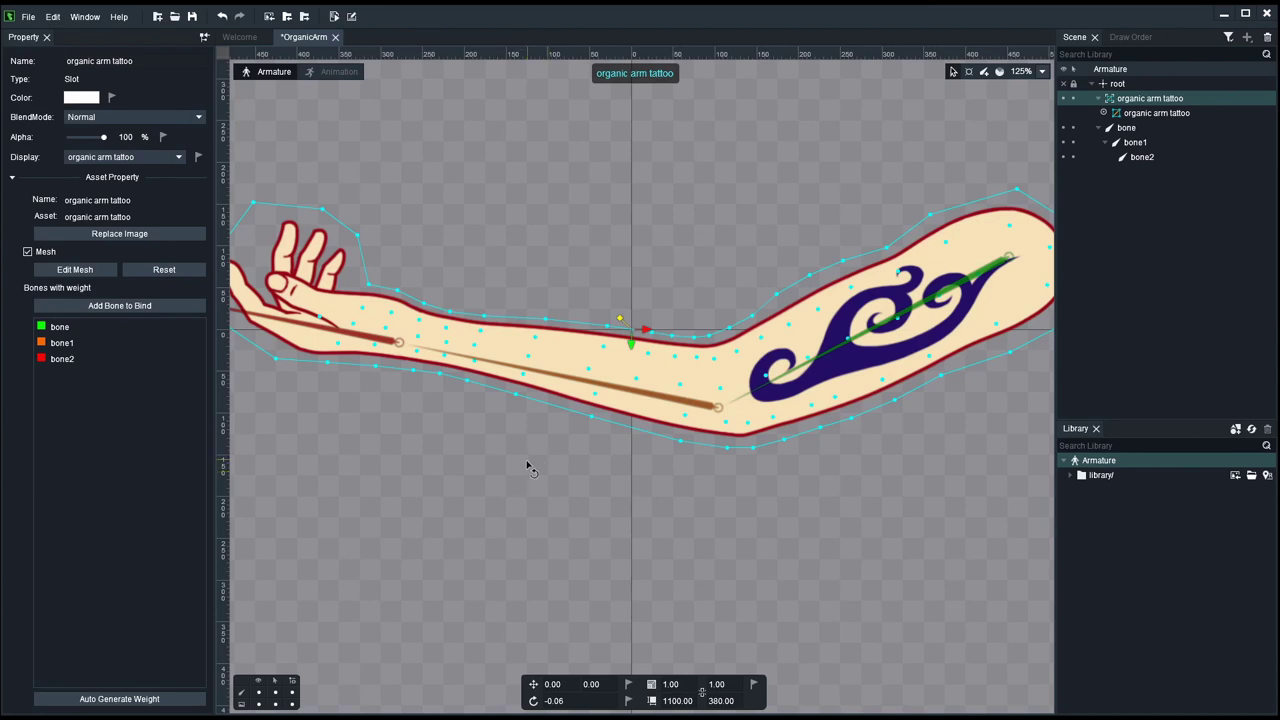
{"action": "left_click", "coordinate": [969, 73]}
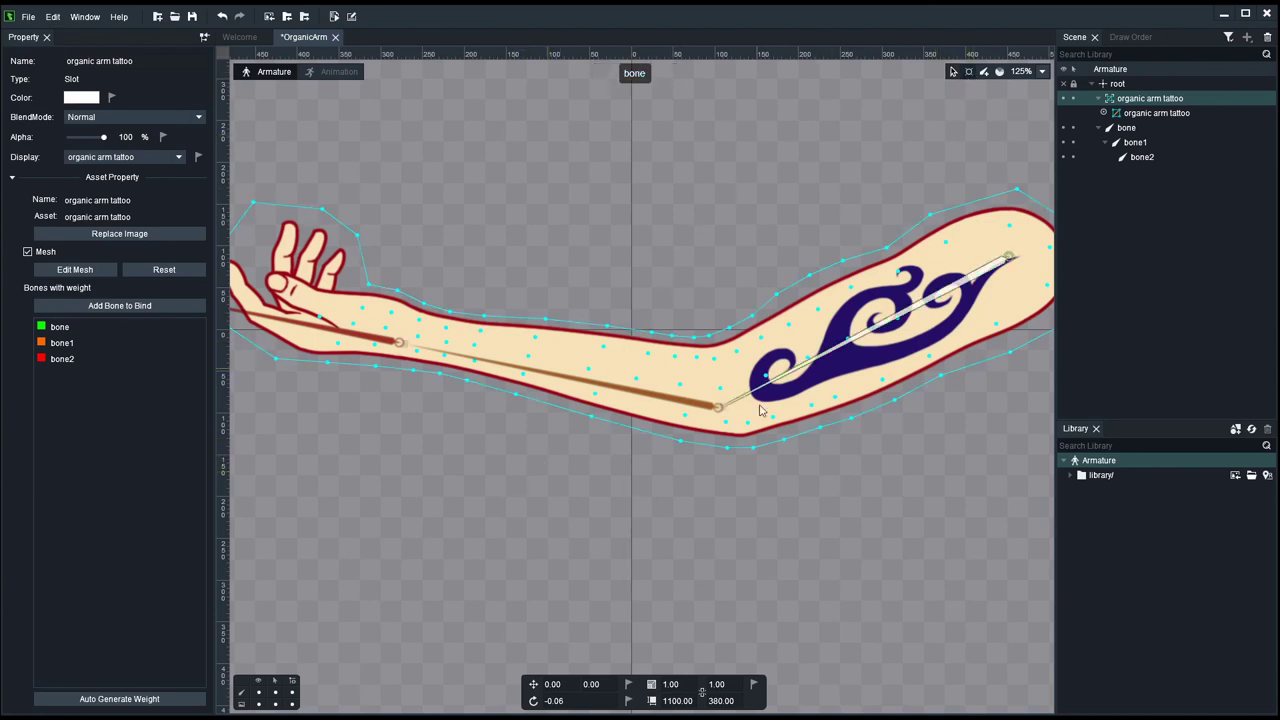
{"action": "left_click", "coordinate": [734, 407]}
{"action": "mouse_move", "coordinate": [722, 410]}
{"action": "left_mouse_down"}
{"action": "mouse_move", "coordinate": [737, 400]}
{"action": "mouse_move", "coordinate": [738, 330]}
{"action": "mouse_move", "coordinate": [742, 445]}
{"action": "mouse_move", "coordinate": [735, 432]}
{"action": "left_mouse_up"}
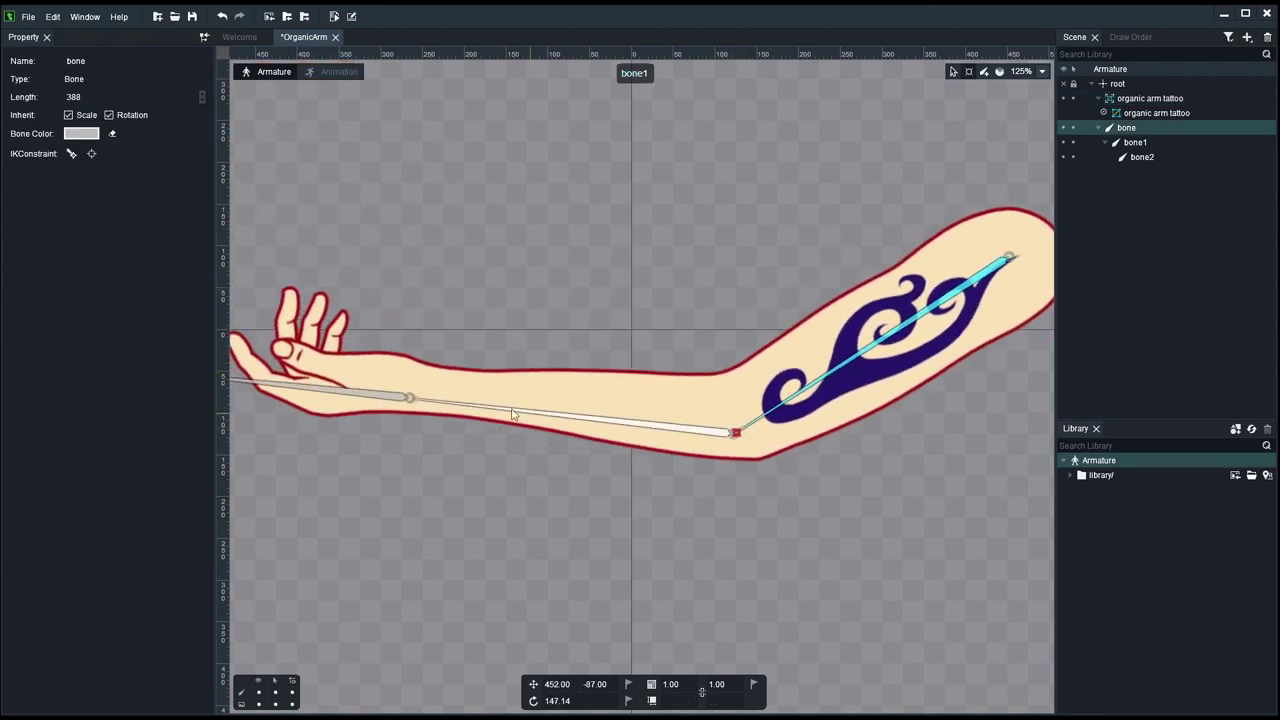
Step: Rotate the forearm bone to test how the bound mesh bends at the elbow, and undo the rotation
{"action": "left_click", "coordinate": [440, 414]}
{"action": "left_click_drag", "start_coordinate": [445, 414], "coordinate": [523, 190]}
{"action": "key", "text": "ctrl+z"}
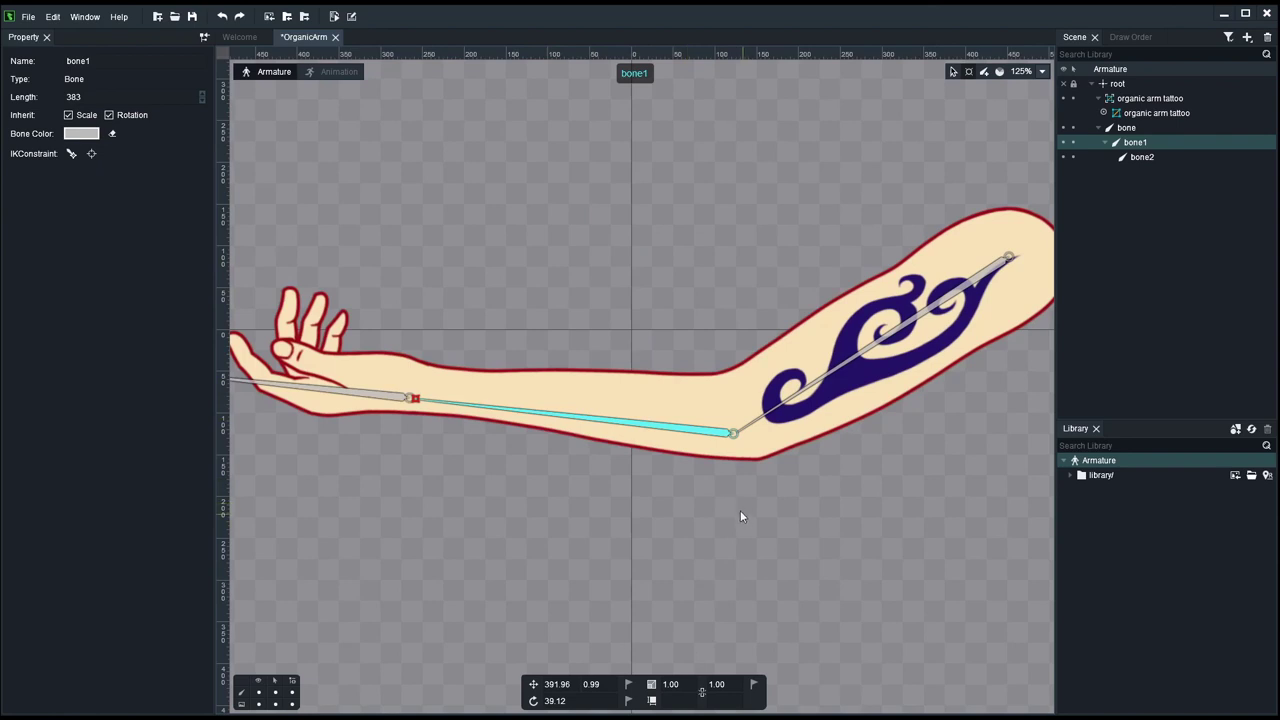
Step: Activate the Weight tool on the arm image and inspect the bone weights of the inner vertices near the elbow
{"action": "left_click", "coordinate": [999, 71]}
{"action": "left_click", "coordinate": [912, 288]}
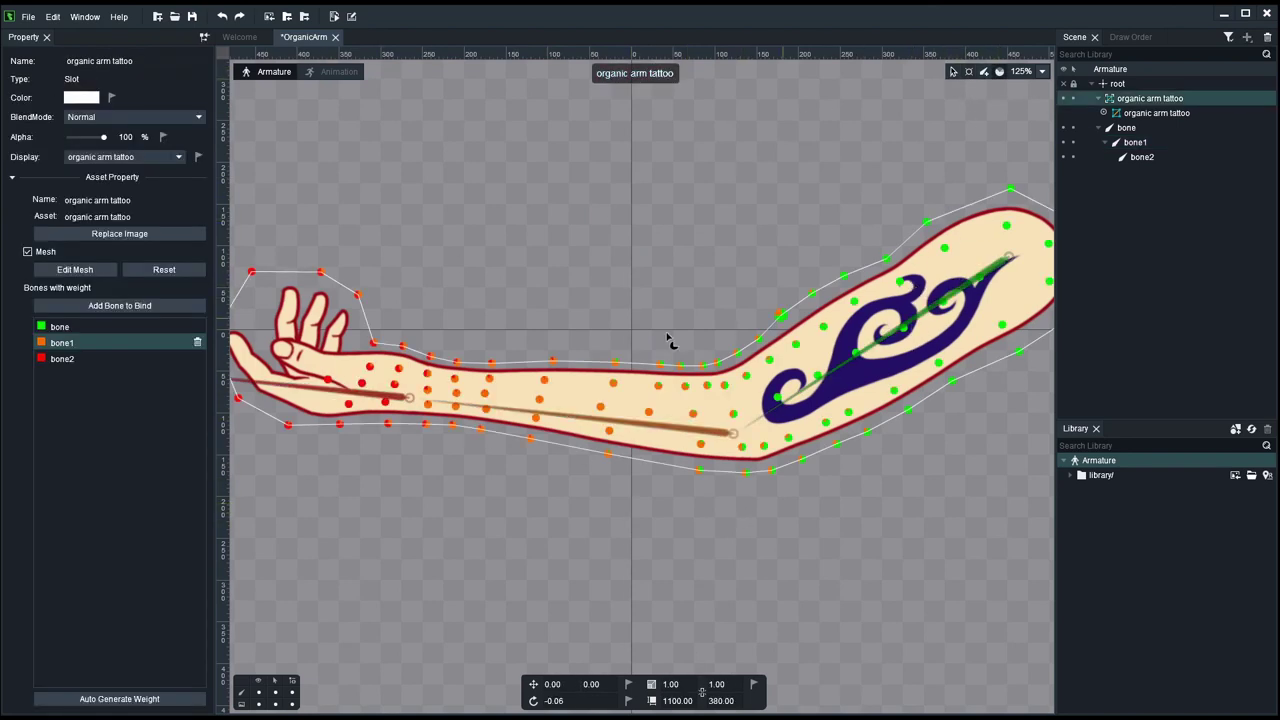
{"action": "scroll", "coordinate": [668, 340], "scroll_direction": "down", "scroll_amount": 1}
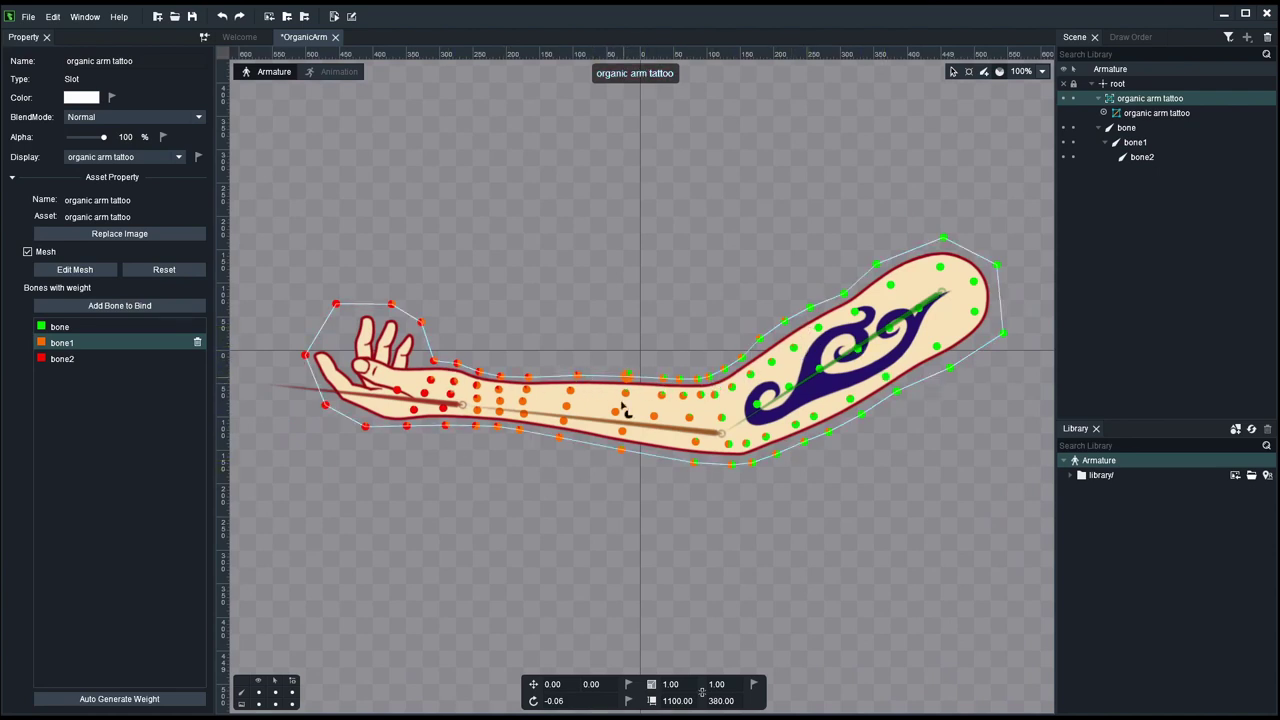
{"action": "scroll", "coordinate": [728, 333], "scroll_direction": "up", "scroll_amount": 5}
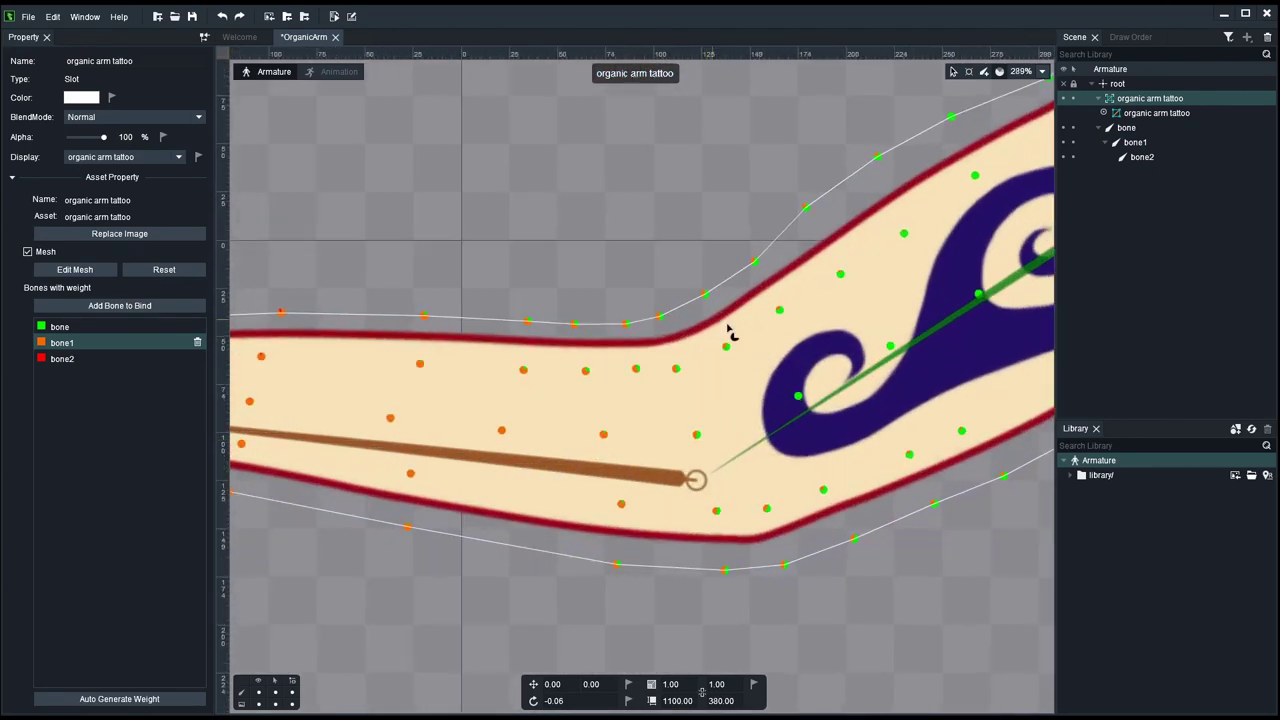
{"action": "scroll", "coordinate": [743, 329], "scroll_direction": "up", "scroll_amount": 2}
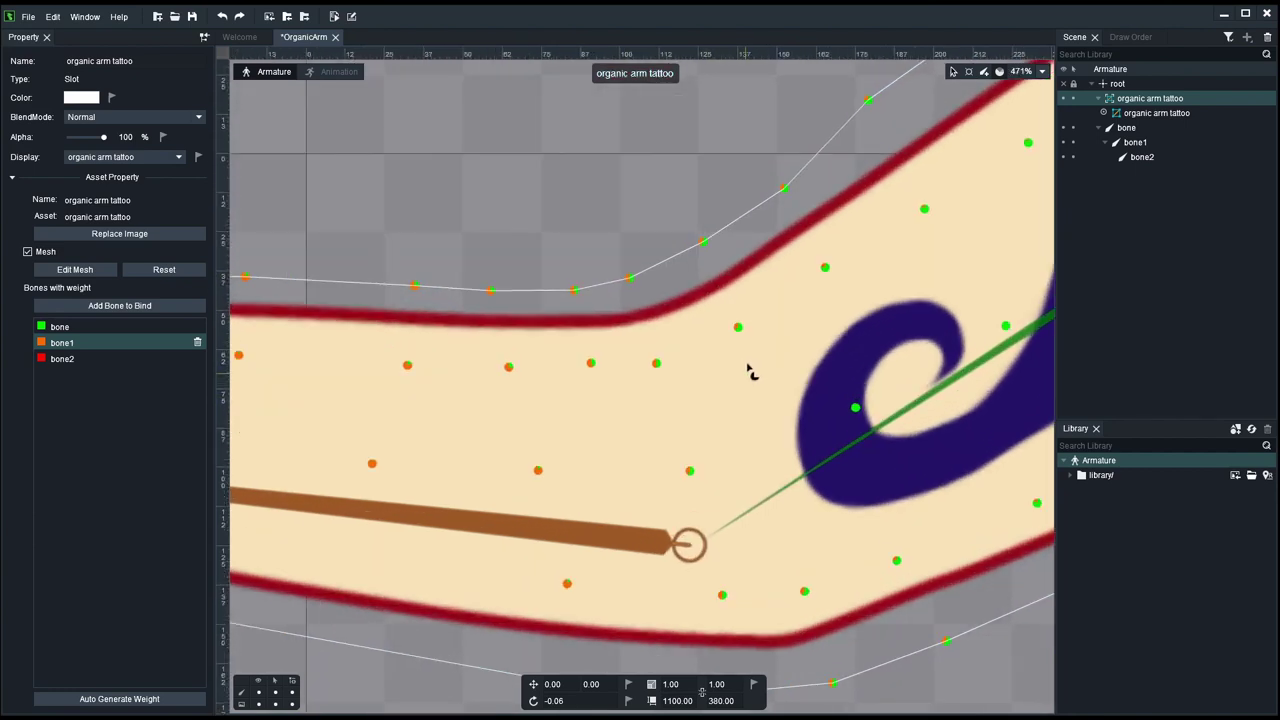
{"action": "scroll", "coordinate": [743, 330], "scroll_direction": "up", "scroll_amount": 1}
{"action": "left_click", "coordinate": [738, 320]}
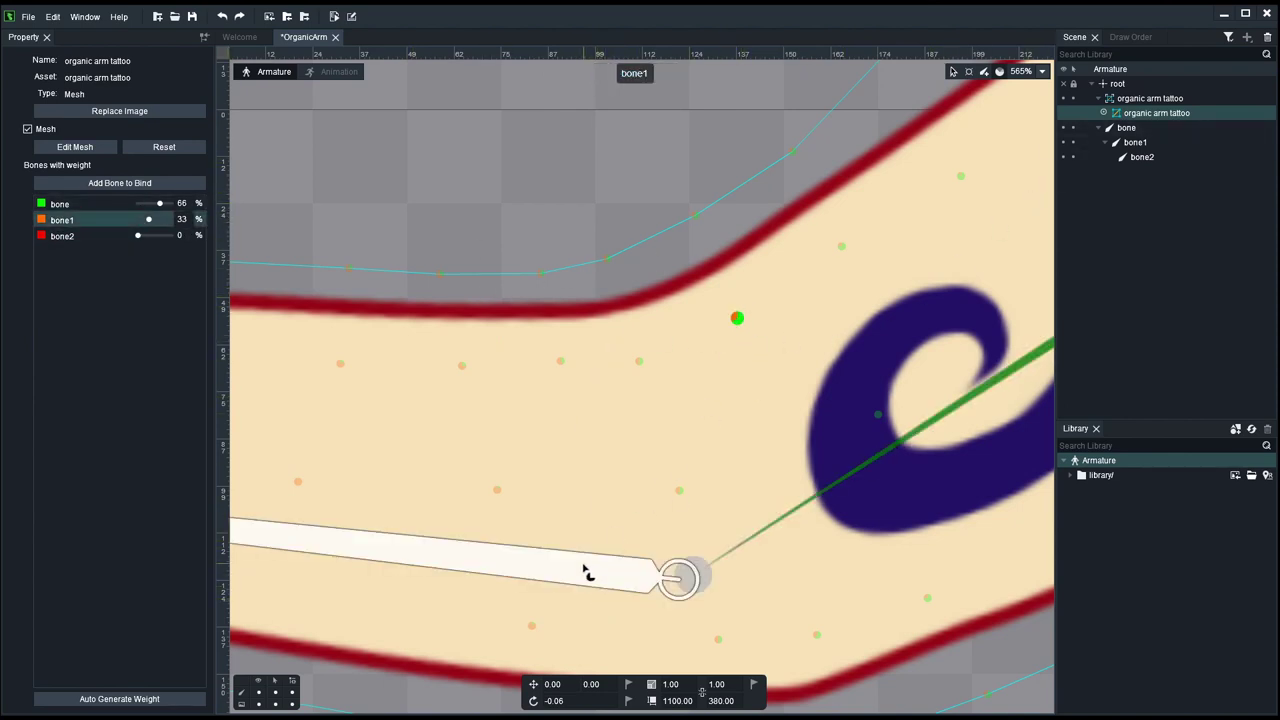
{"action": "left_click", "coordinate": [560, 362]}
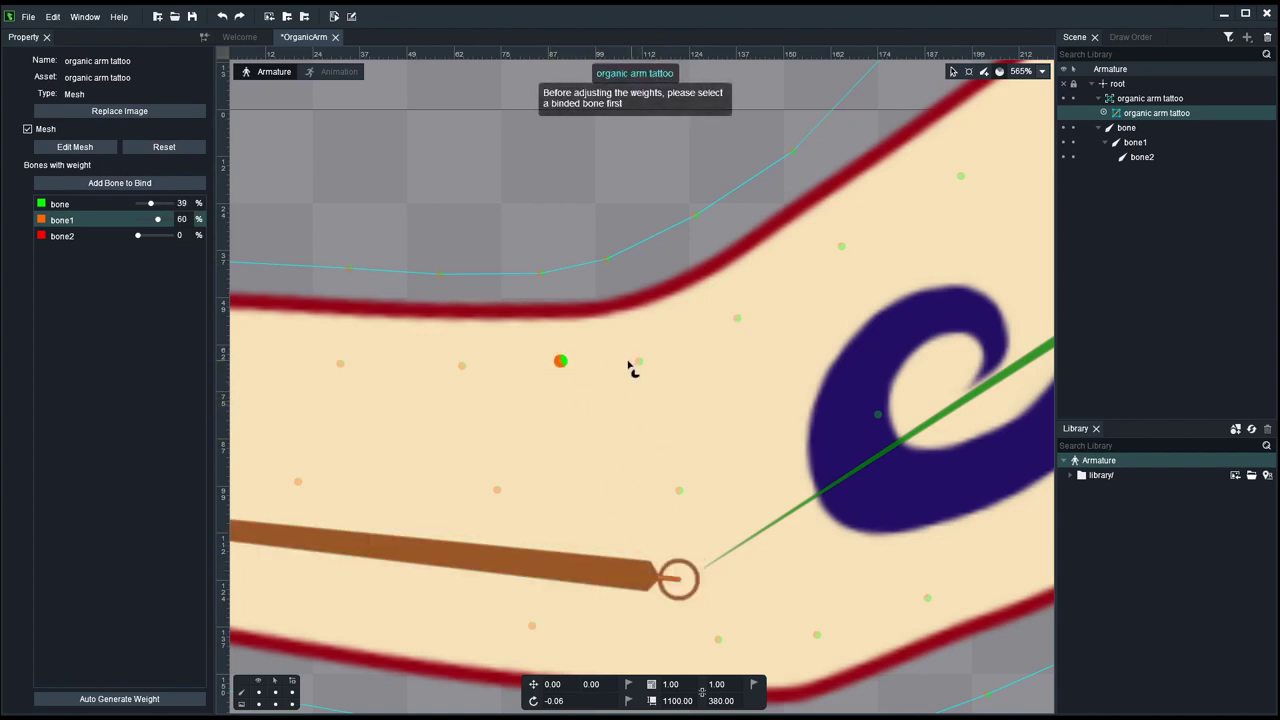
Step: Inspect how the bone weights of the upper inner vertices change along the forearm towards the wrist
{"action": "scroll", "coordinate": [512, 428], "scroll_direction": "down", "scroll_amount": 2}
{"action": "left_click_drag", "start_coordinate": [414, 463], "coordinate": [743, 443]}
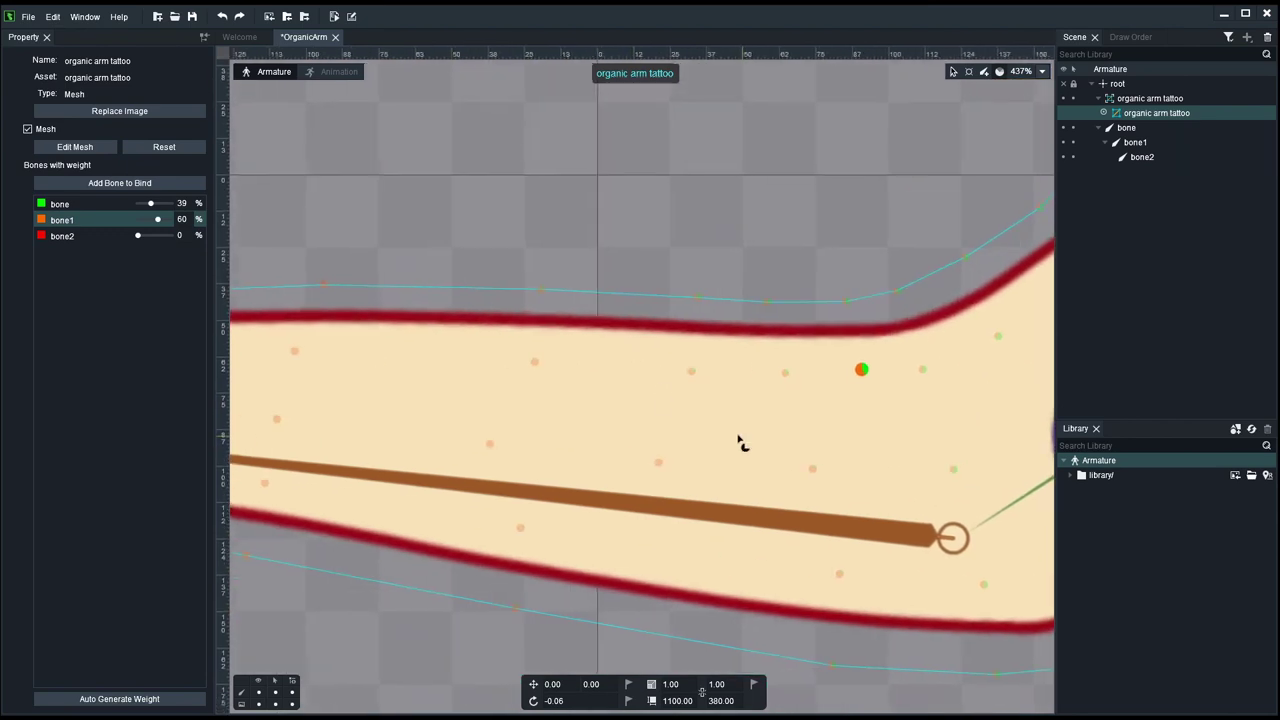
{"action": "left_click", "coordinate": [690, 372]}
{"action": "left_click", "coordinate": [534, 361]}
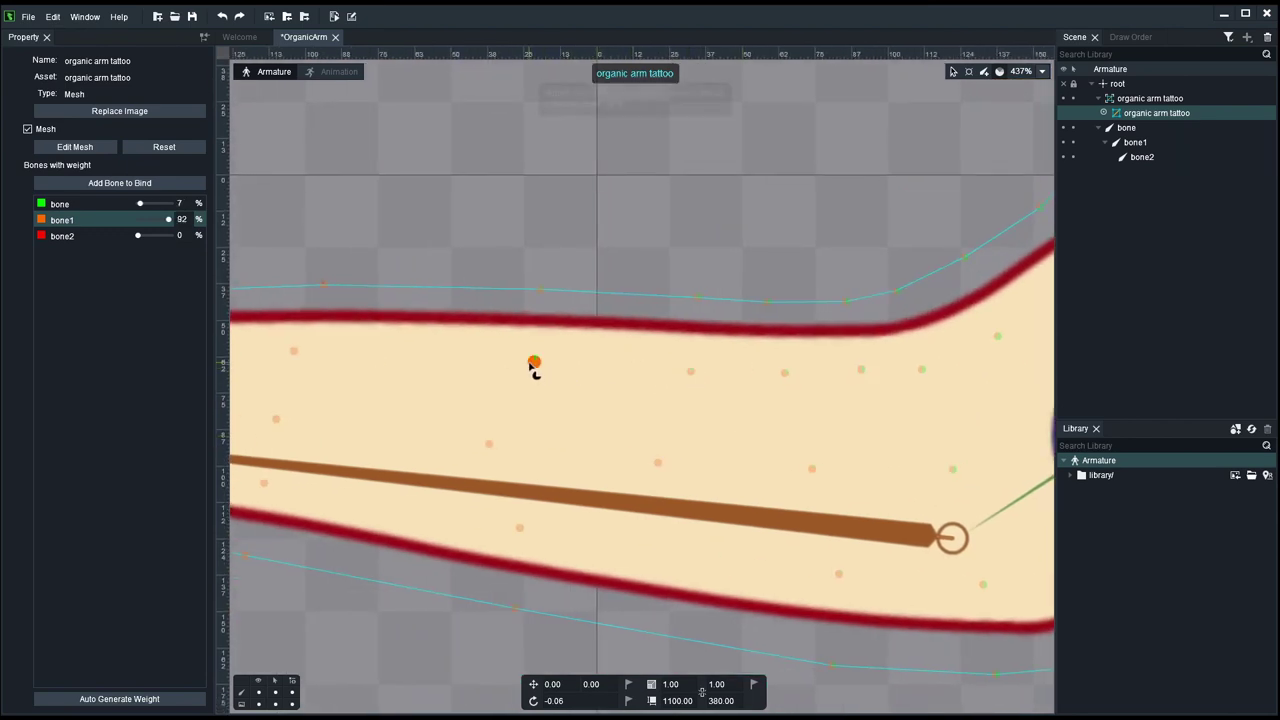
{"action": "left_click", "coordinate": [293, 351]}
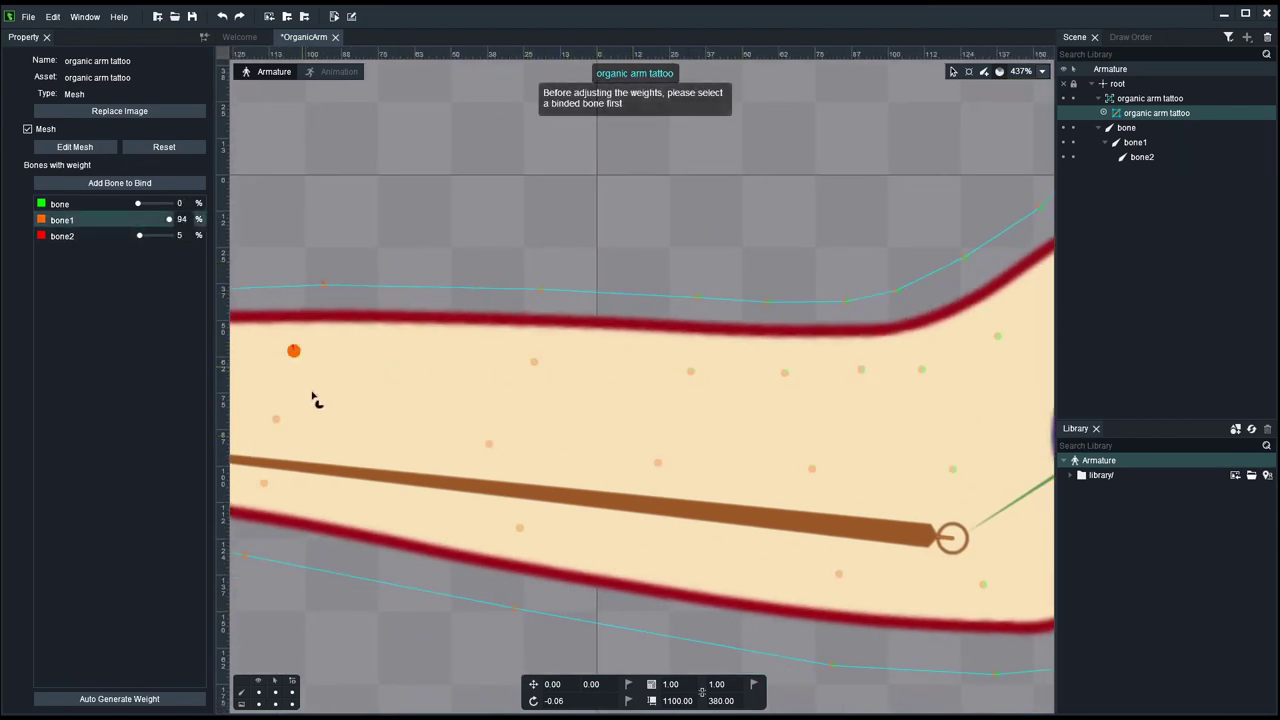
{"action": "left_click_drag", "start_coordinate": [405, 417], "coordinate": [557, 409]}
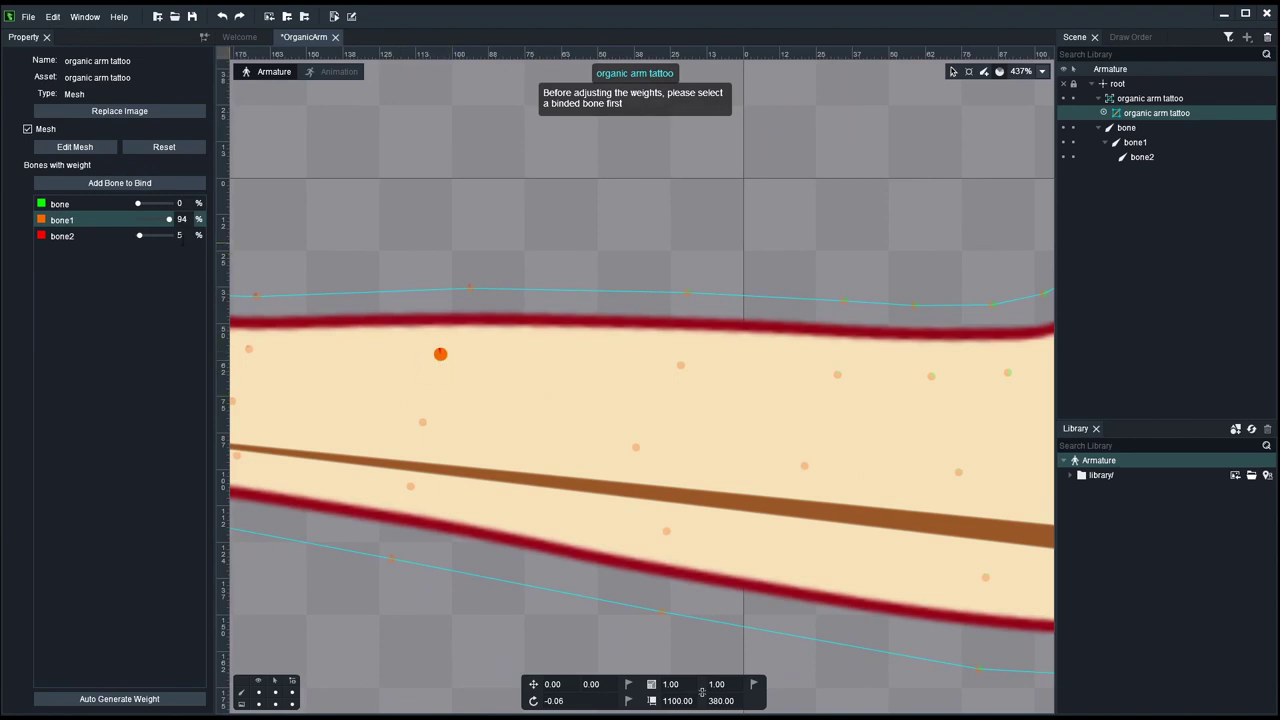
{"action": "scroll", "coordinate": [477, 443], "scroll_direction": "down", "scroll_amount": 5}
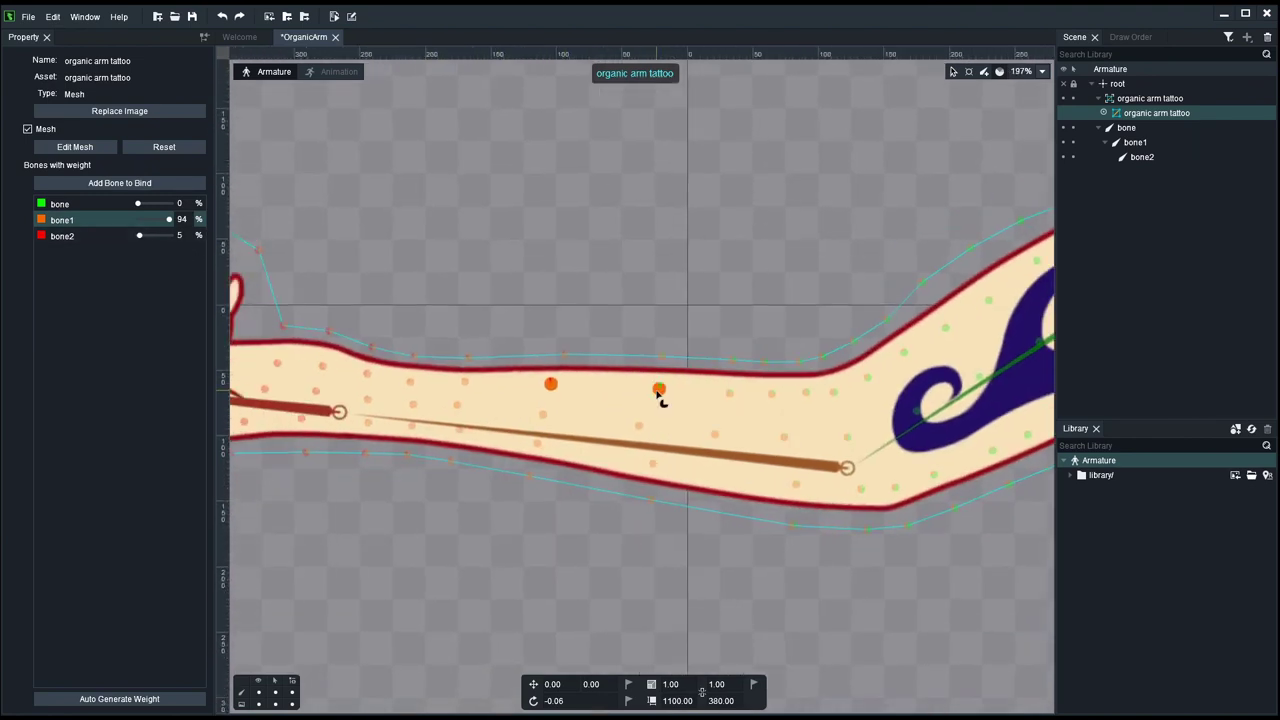
Step: Examine the upper-arm part of the mesh and check the bone weights of an outline vertex above the tattoo
{"action": "scroll", "coordinate": [862, 379], "scroll_direction": "up", "scroll_amount": 3}
{"action": "left_click_drag", "start_coordinate": [862, 385], "coordinate": [575, 440]}
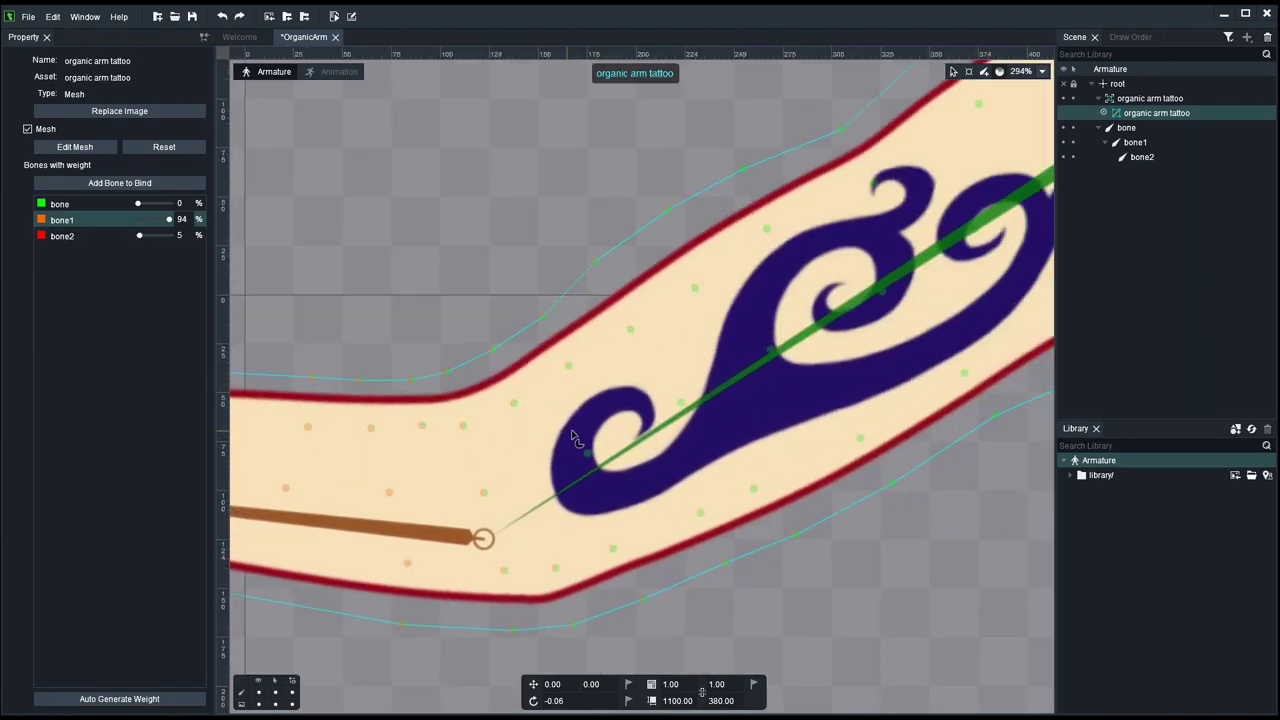
{"action": "scroll", "coordinate": [575, 440], "scroll_direction": "down", "scroll_amount": 3}
{"action": "scroll", "coordinate": [863, 314], "scroll_direction": "up", "scroll_amount": 1}
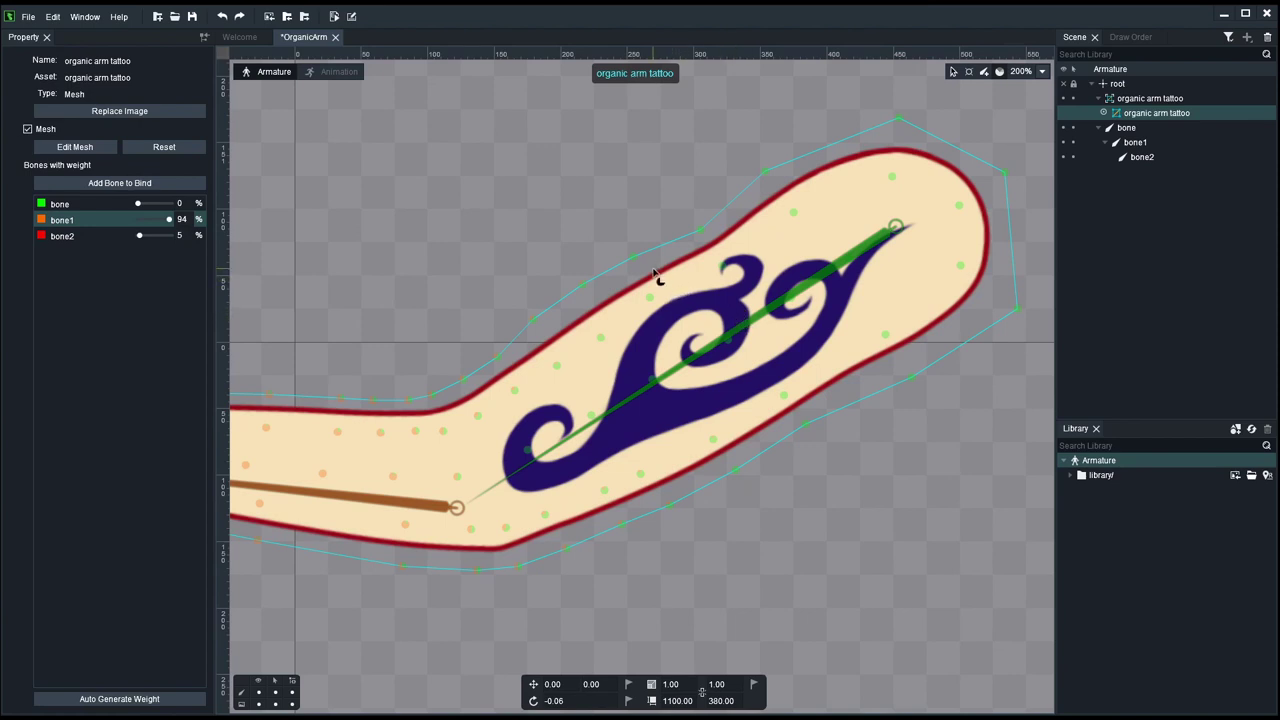
{"action": "left_click", "coordinate": [701, 231]}
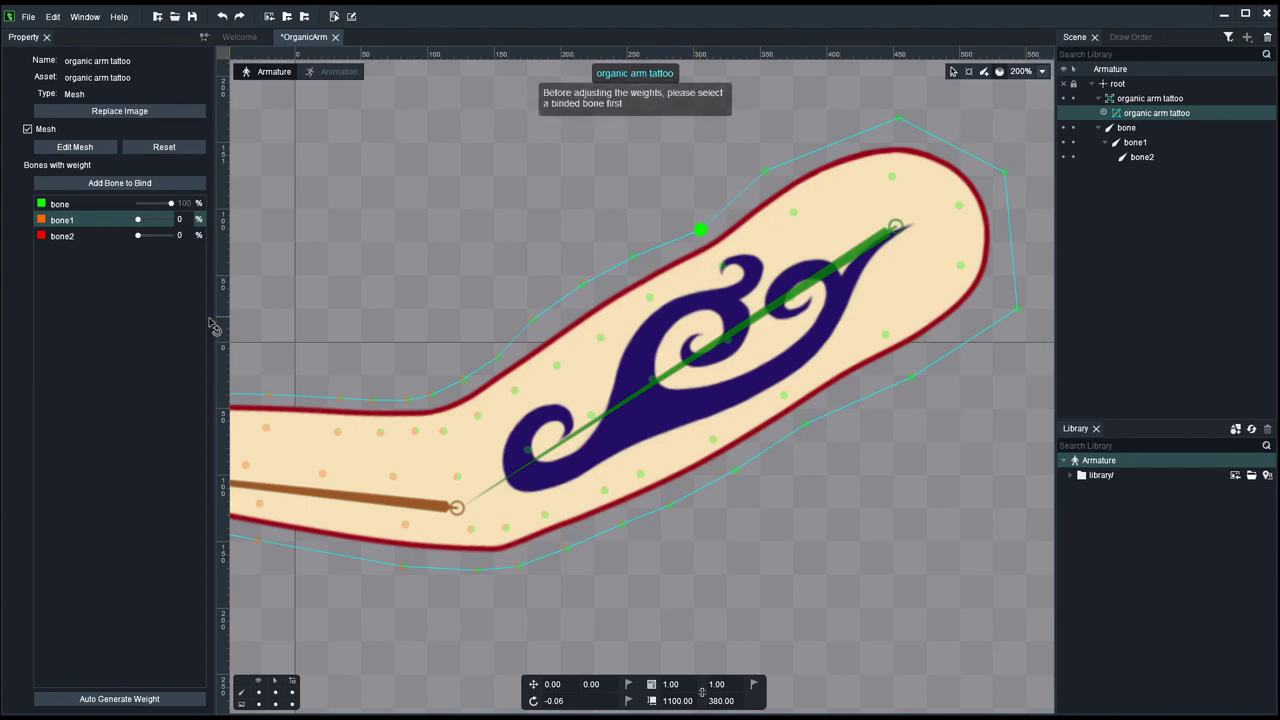
Step: Set the upper-arm bone's weight to 66% on the outline vertex just above the elbow crease, and deselect the mesh
{"action": "left_click", "coordinate": [497, 357]}
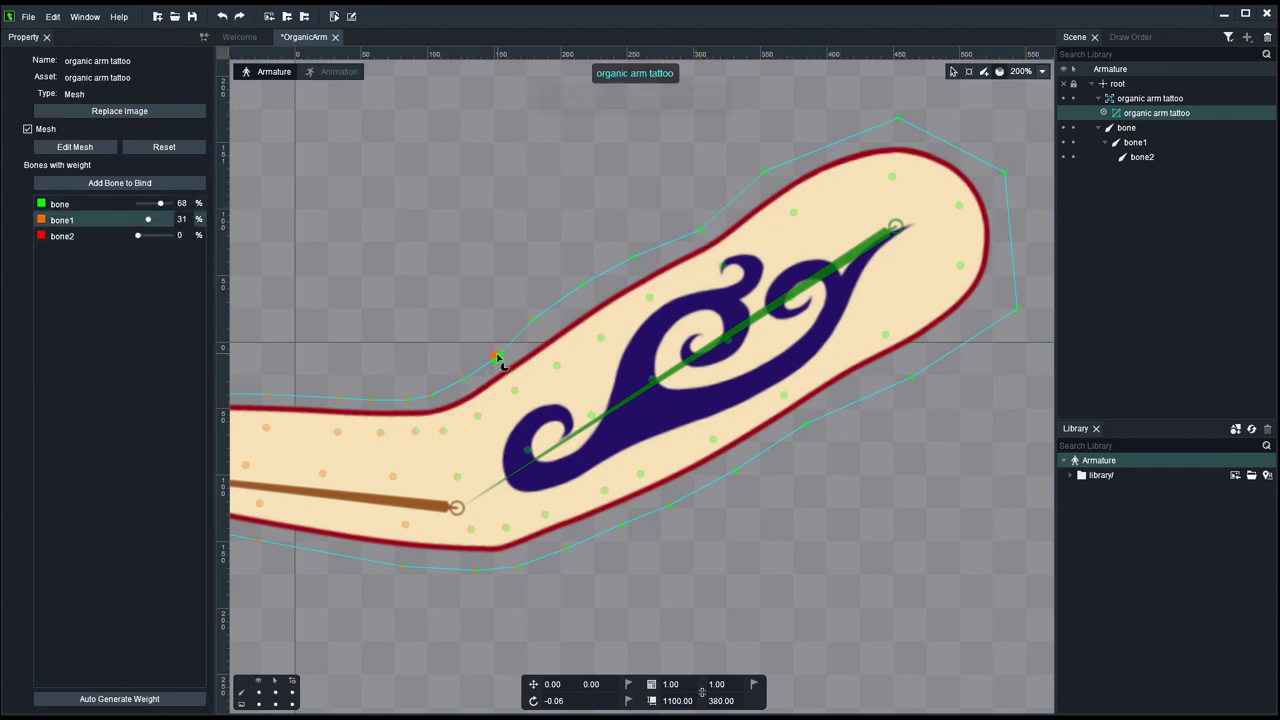
{"action": "left_click", "coordinate": [165, 207]}
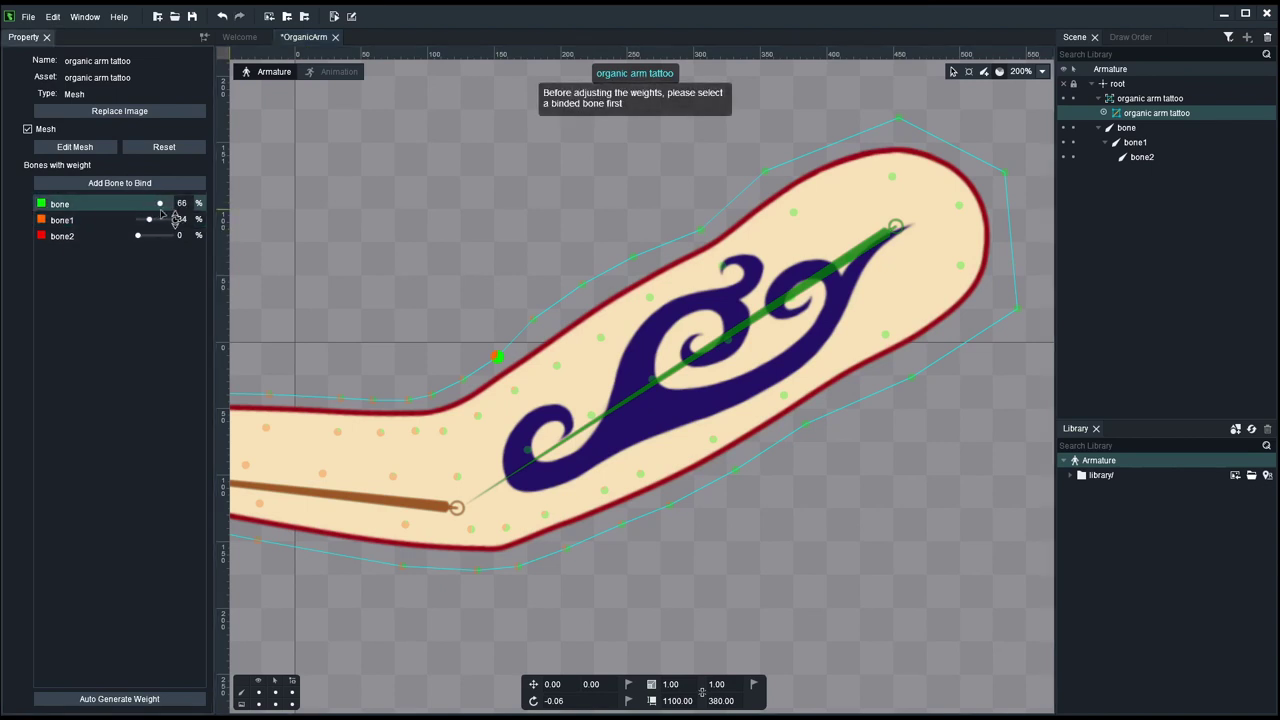
{"action": "left_click", "coordinate": [457, 224]}
{"action": "scroll", "coordinate": [658, 396], "scroll_direction": "down", "scroll_amount": 3}
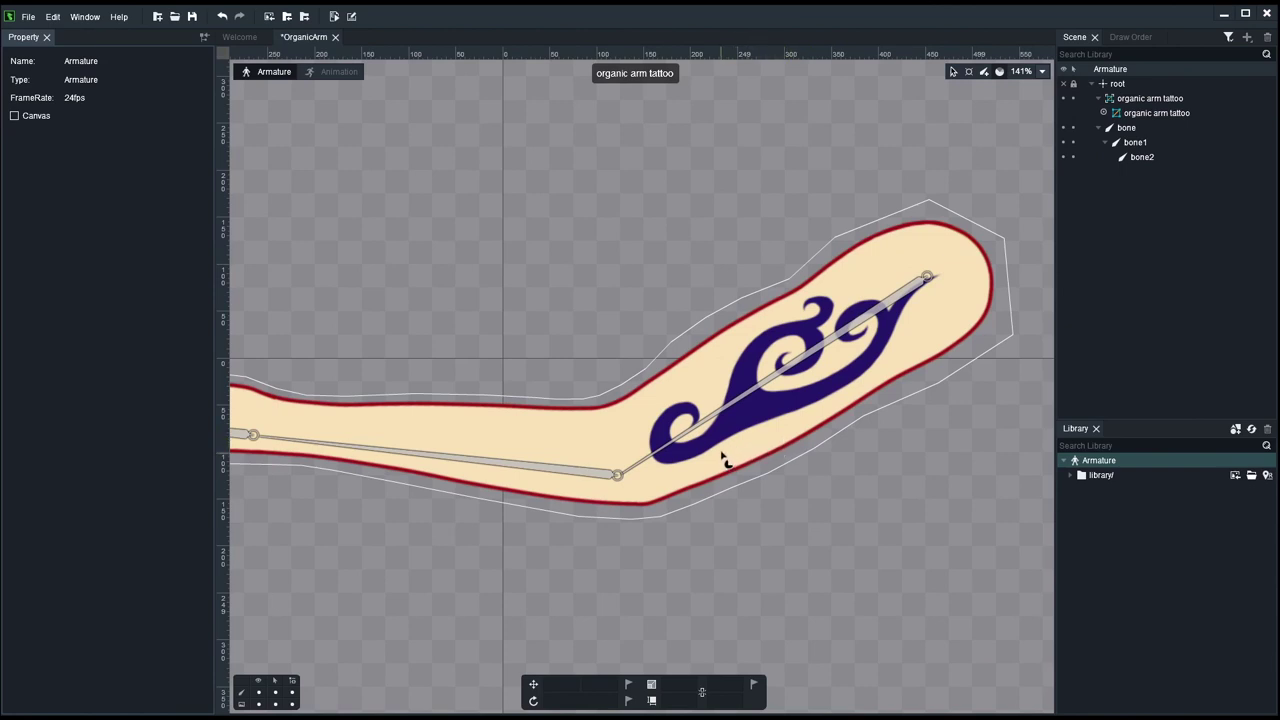
Step: Select all upper-arm mesh vertices down to just above the elbow, set their weight to 100% for the upper-arm bone, and deselect
{"action": "left_click", "coordinate": [712, 369]}
{"action": "left_click_drag", "start_coordinate": [972, 174], "coordinate": [914, 171]}
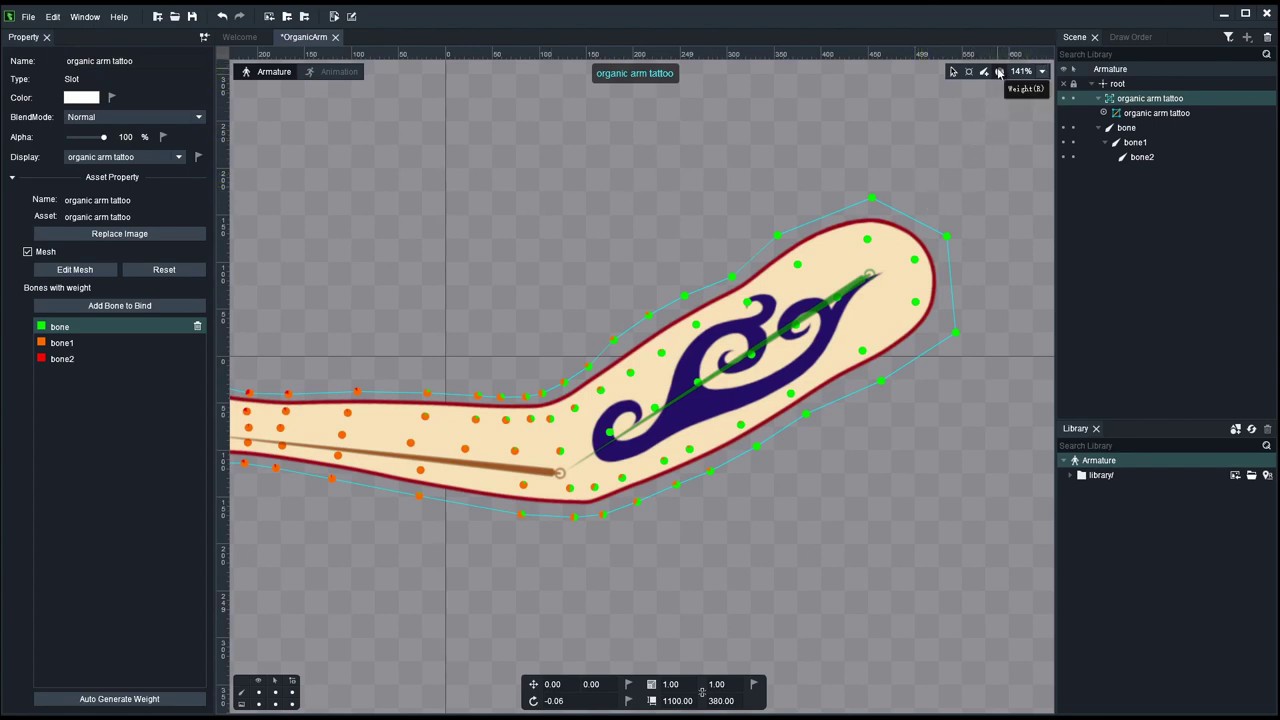
{"action": "mouse_move", "coordinate": [1006, 92]}
{"action": "left_mouse_down"}
{"action": "mouse_move", "coordinate": [963, 206]}
{"action": "mouse_move", "coordinate": [851, 409]}
{"action": "mouse_move", "coordinate": [677, 551]}
{"action": "mouse_move", "coordinate": [657, 585]}
{"action": "left_mouse_up"}
{"action": "left_click", "coordinate": [655, 409], "text": "shift"}
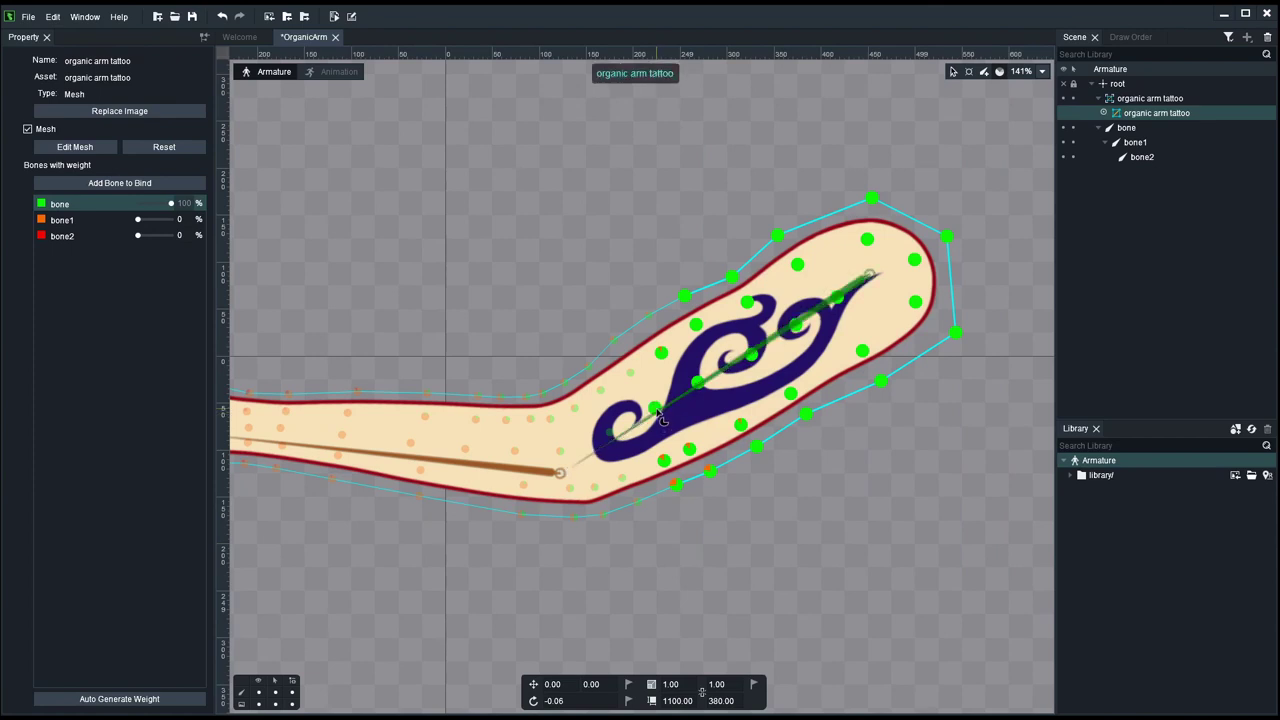
{"action": "left_click", "coordinate": [648, 315], "text": "shift"}
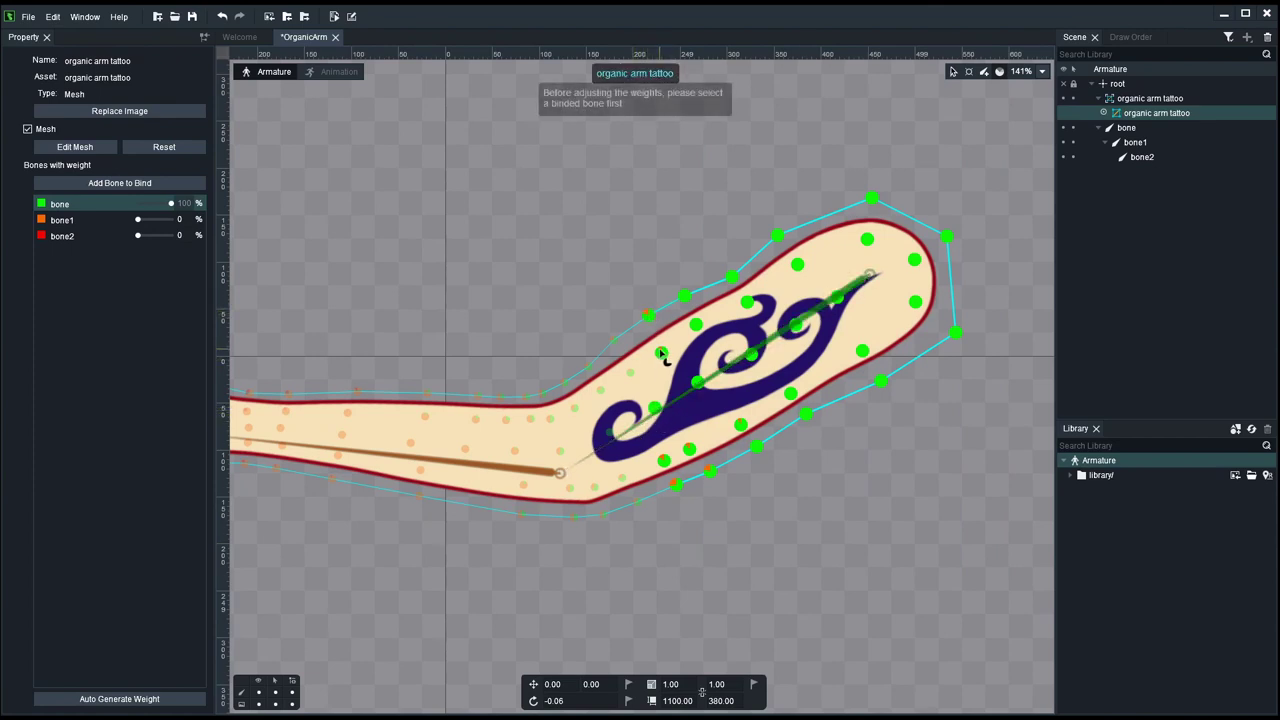
{"action": "left_click", "coordinate": [612, 340], "text": "shift"}
{"action": "left_click", "coordinate": [631, 373], "text": "shift"}
{"action": "left_click", "coordinate": [661, 353], "text": "shift"}
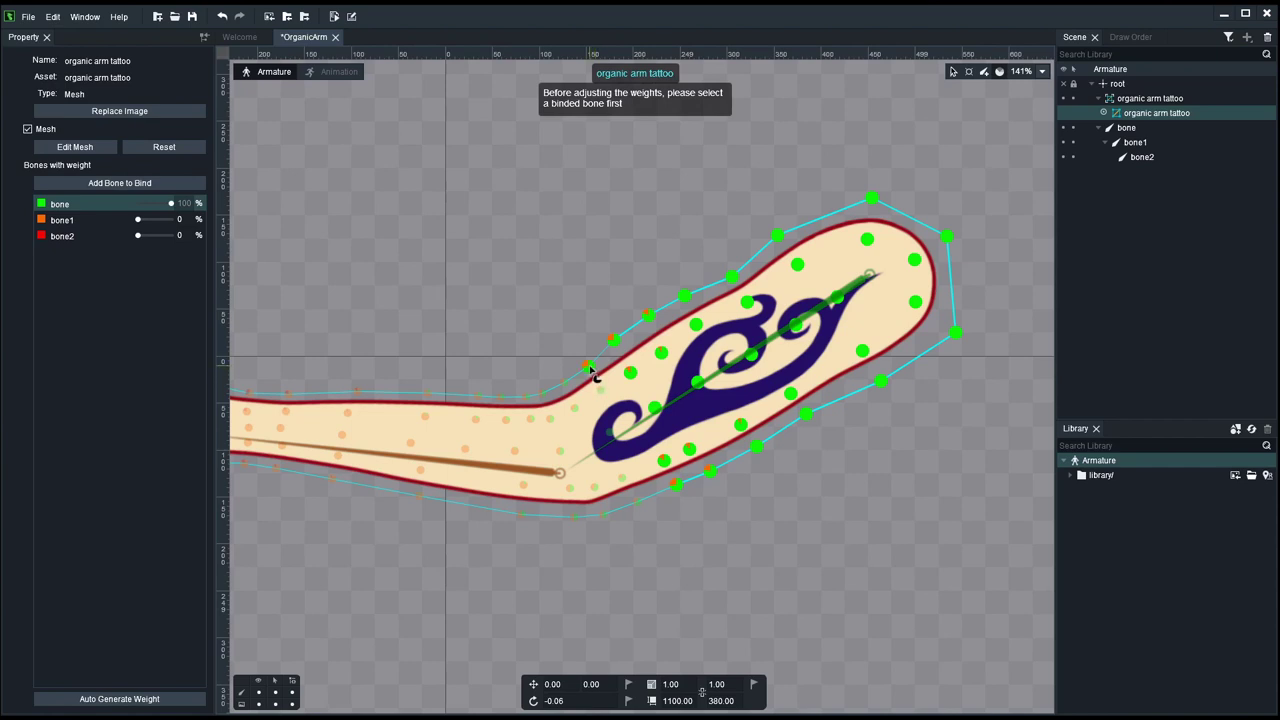
{"action": "left_click", "coordinate": [600, 389], "text": "shift"}
{"action": "left_click", "coordinate": [609, 432], "text": "shift"}
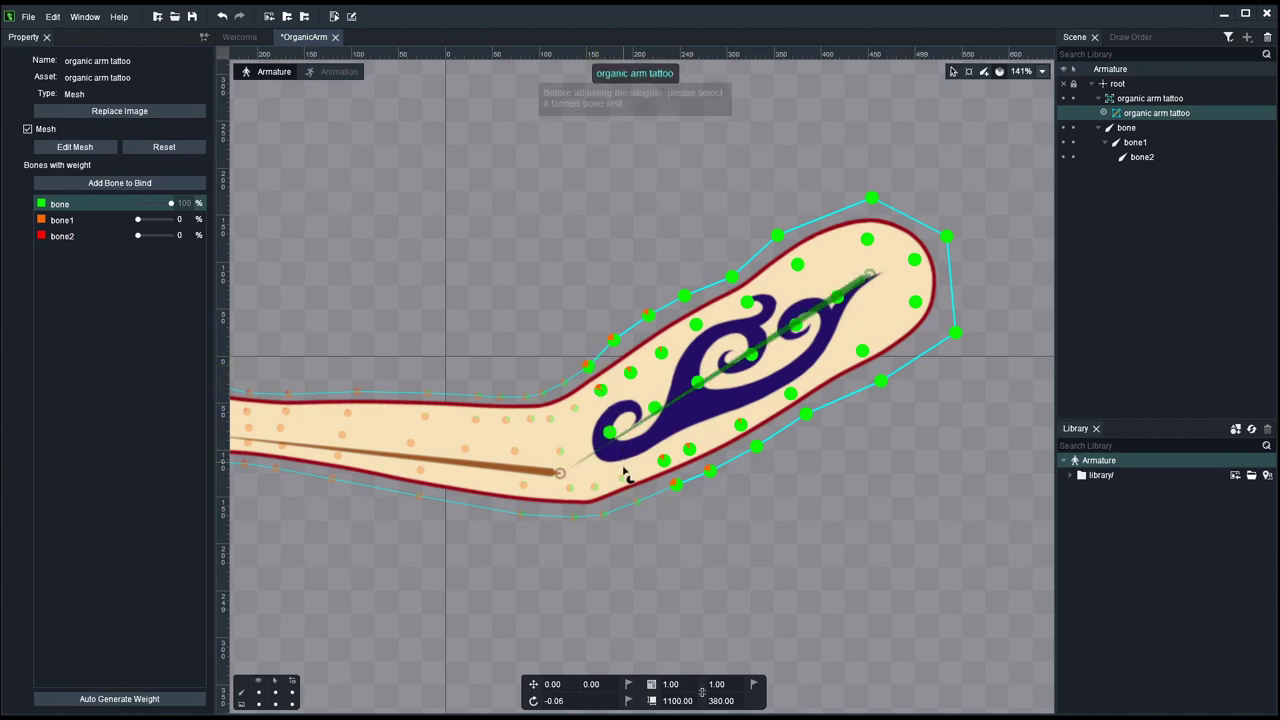
{"action": "left_click", "coordinate": [621, 477], "text": "shift"}
{"action": "left_click", "coordinate": [637, 501], "text": "shift"}
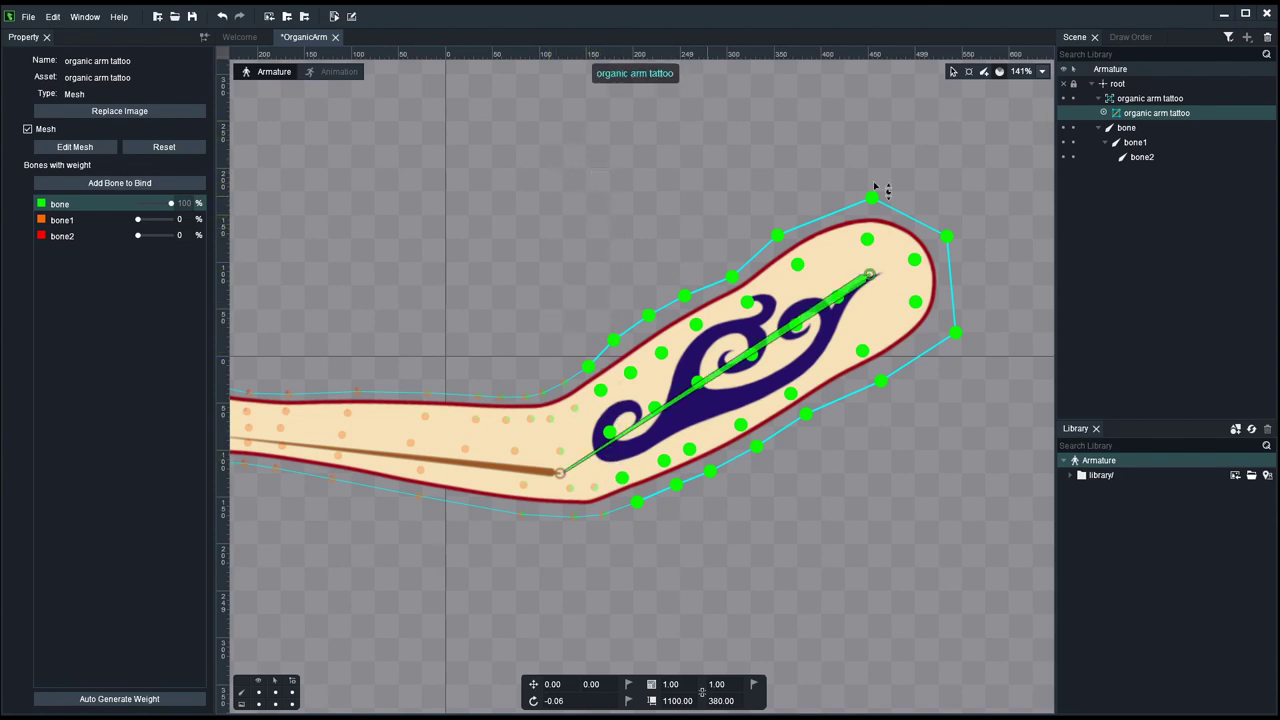
{"action": "left_click", "coordinate": [736, 202]}
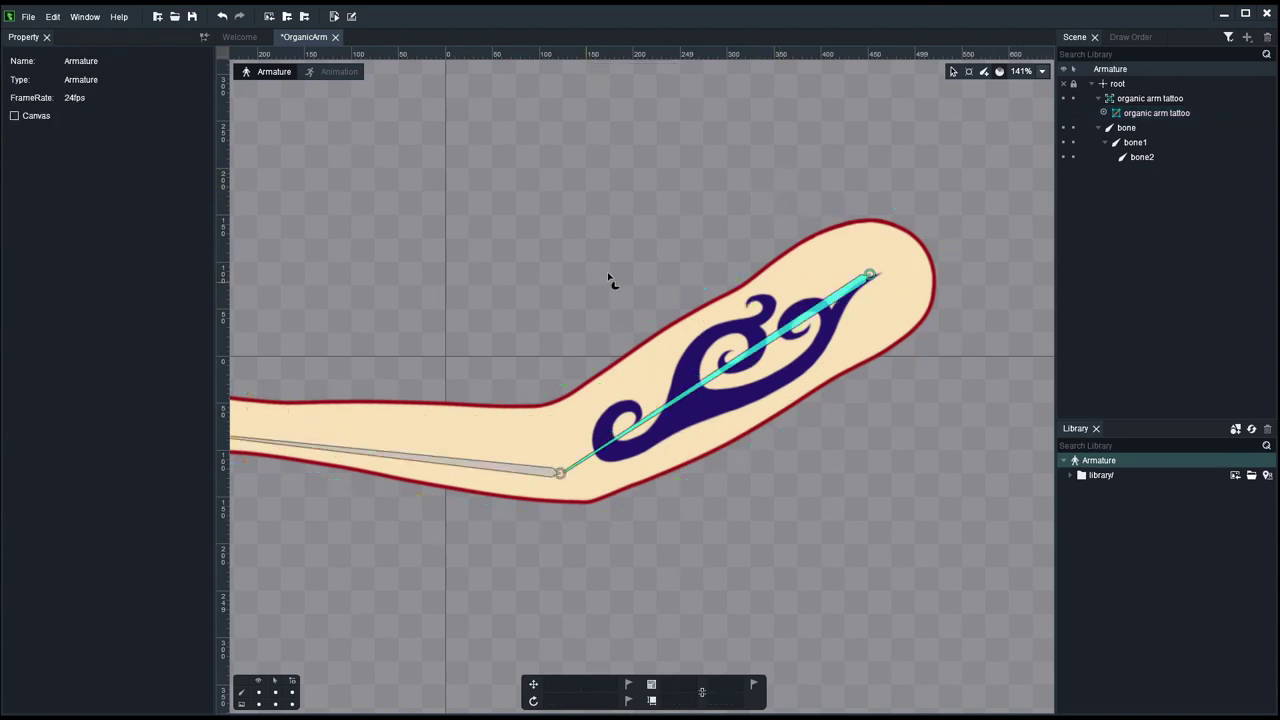
Step: Select the mid-forearm vertices between wrist and elbow, including the column nearest the wrist, and weight them fully to the forearm bone (bone1)
{"action": "left_click", "coordinate": [1000, 72]}
{"action": "left_click", "coordinate": [852, 277]}
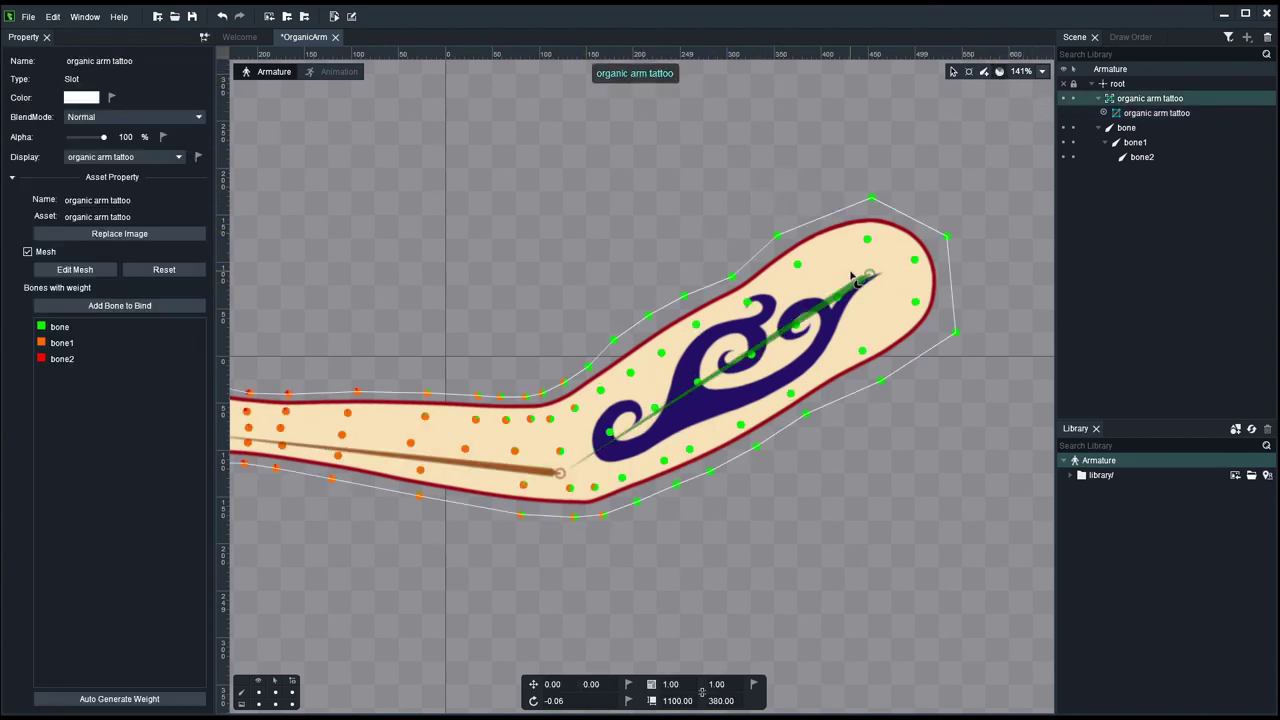
{"action": "left_click_drag", "start_coordinate": [574, 293], "coordinate": [815, 238]}
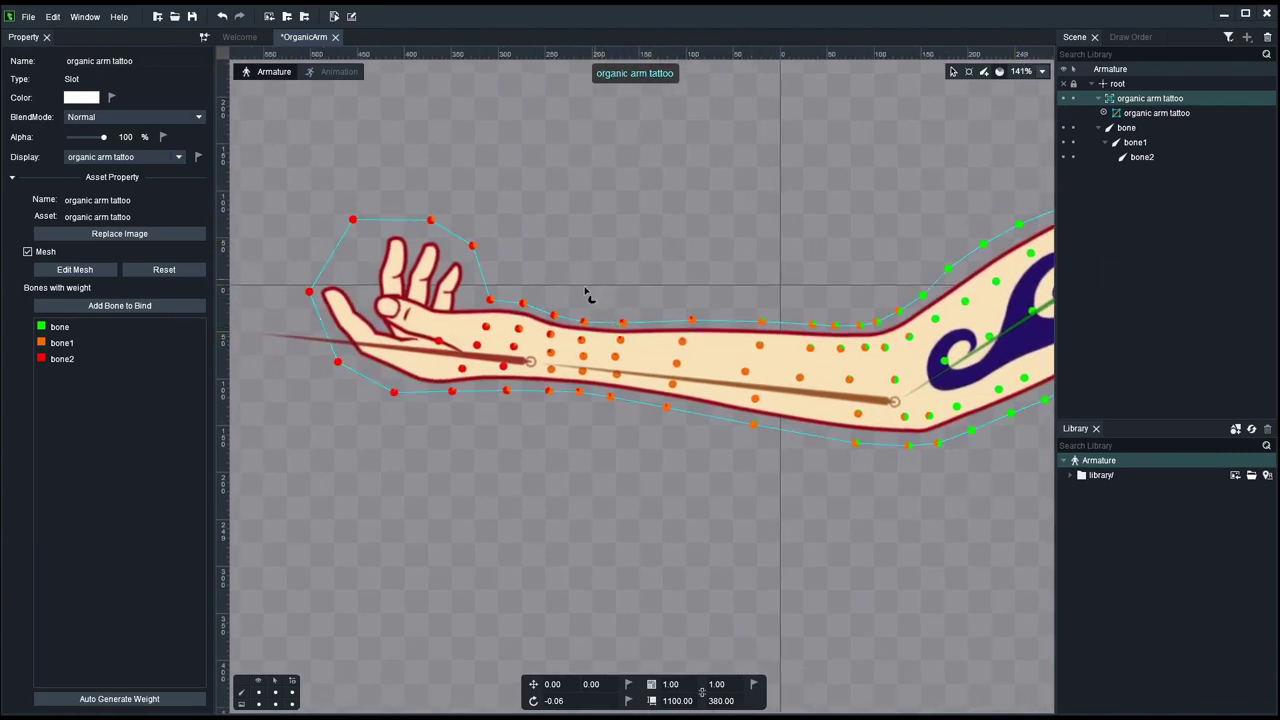
{"action": "left_click_drag", "start_coordinate": [600, 270], "coordinate": [828, 511]}
{"action": "left_click_drag", "start_coordinate": [577, 313], "coordinate": [580, 394]}
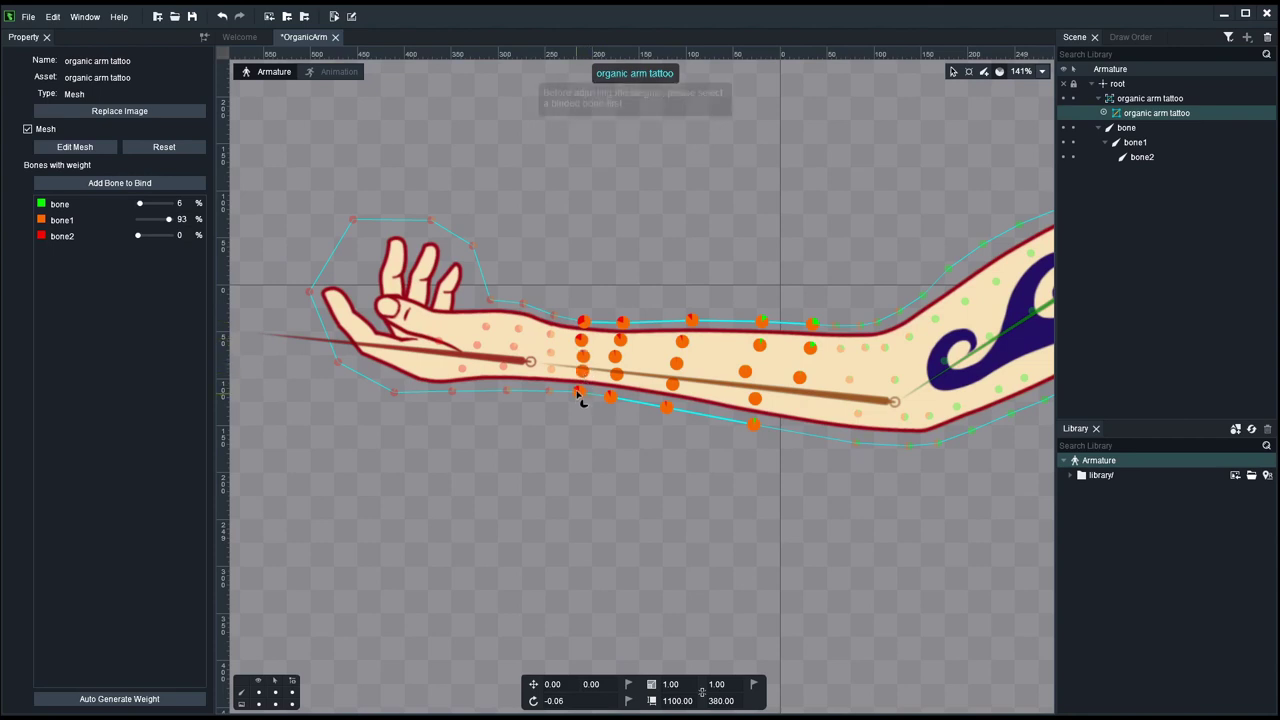
{"action": "left_click", "coordinate": [805, 402]}
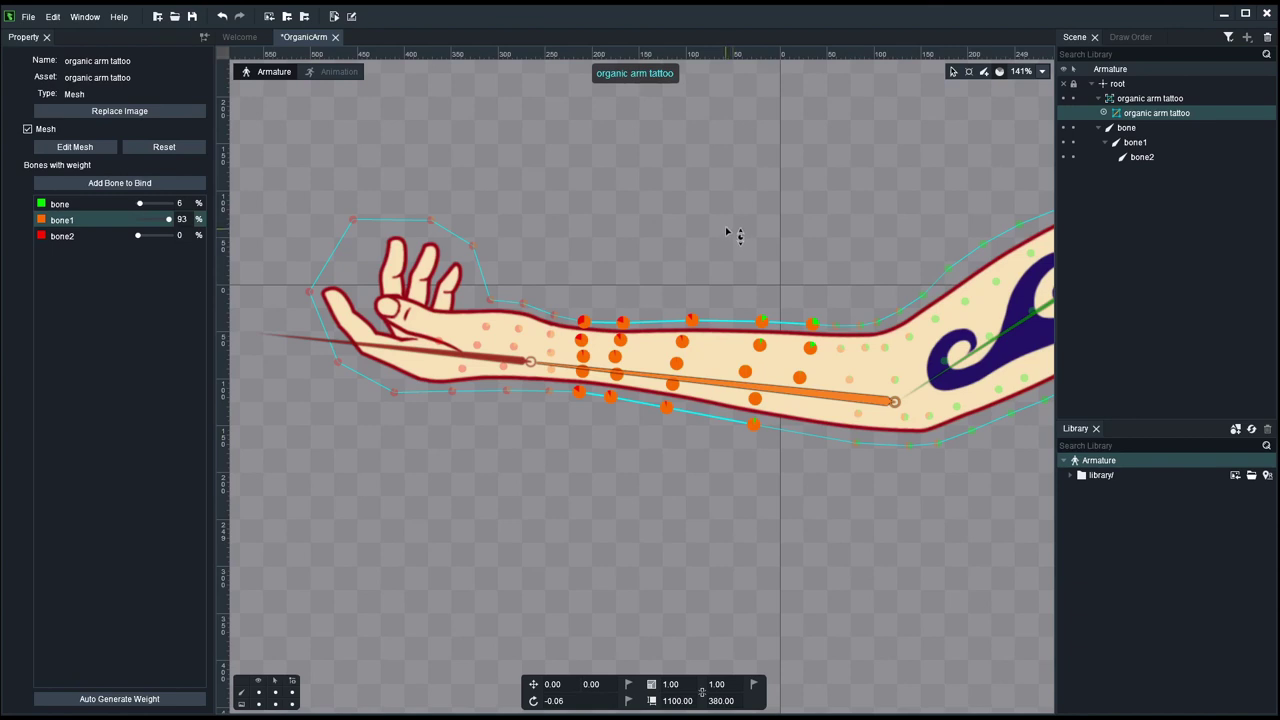
{"action": "left_click_drag", "start_coordinate": [730, 234], "coordinate": [717, 83]}
{"action": "left_click", "coordinate": [775, 200]}
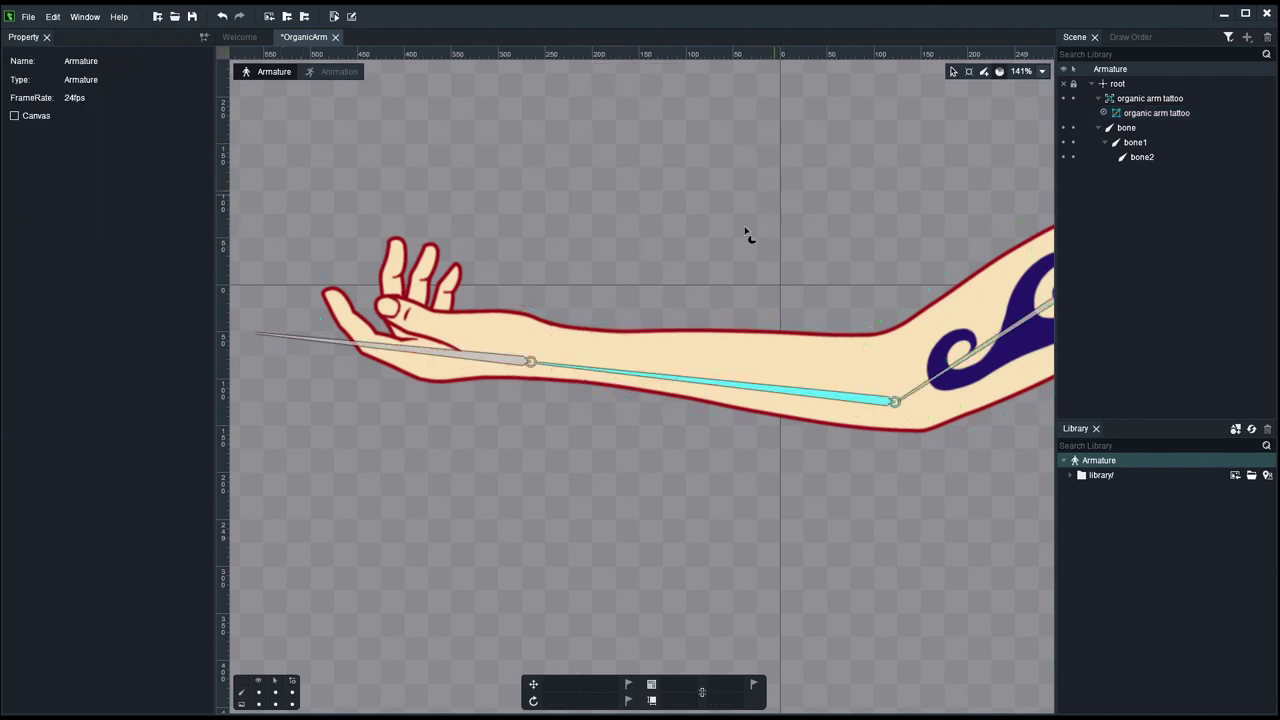
Step: Select the hand's mesh vertices, set their weight to 100% for the hand bone (bone2), and deselect the mesh
{"action": "left_click", "coordinate": [435, 330]}
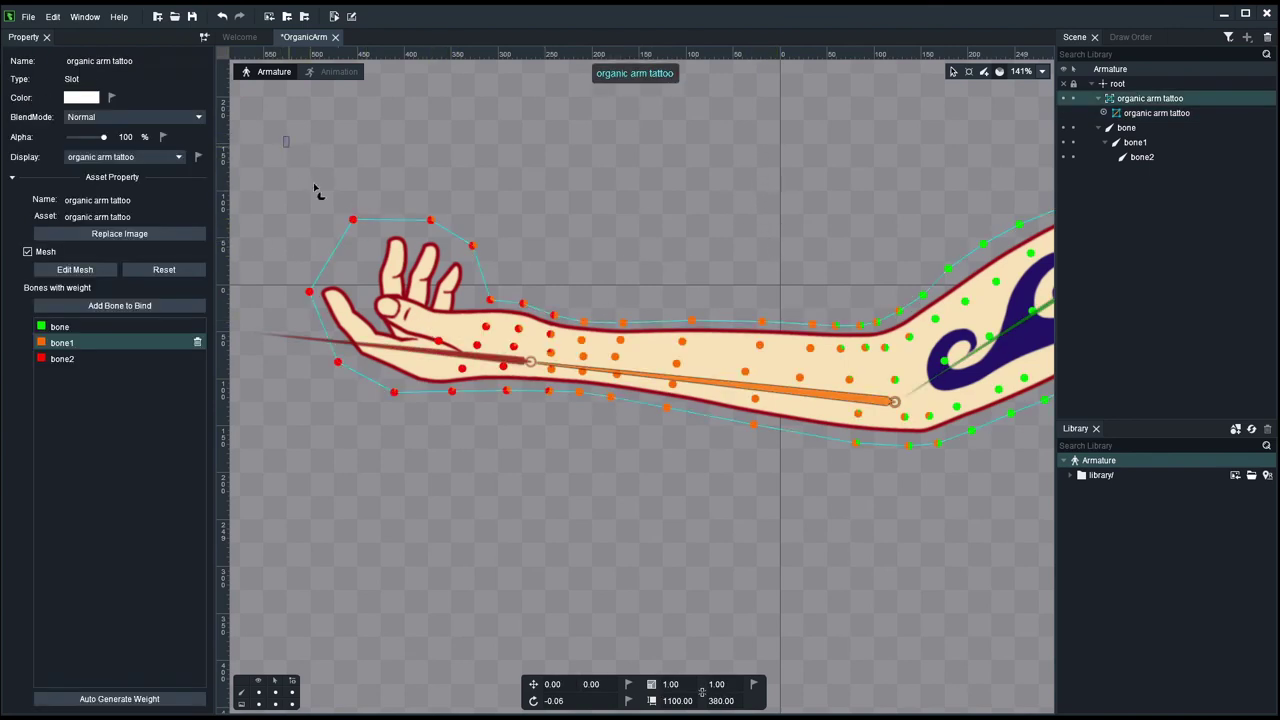
{"action": "left_click_drag", "start_coordinate": [283, 137], "coordinate": [500, 486]}
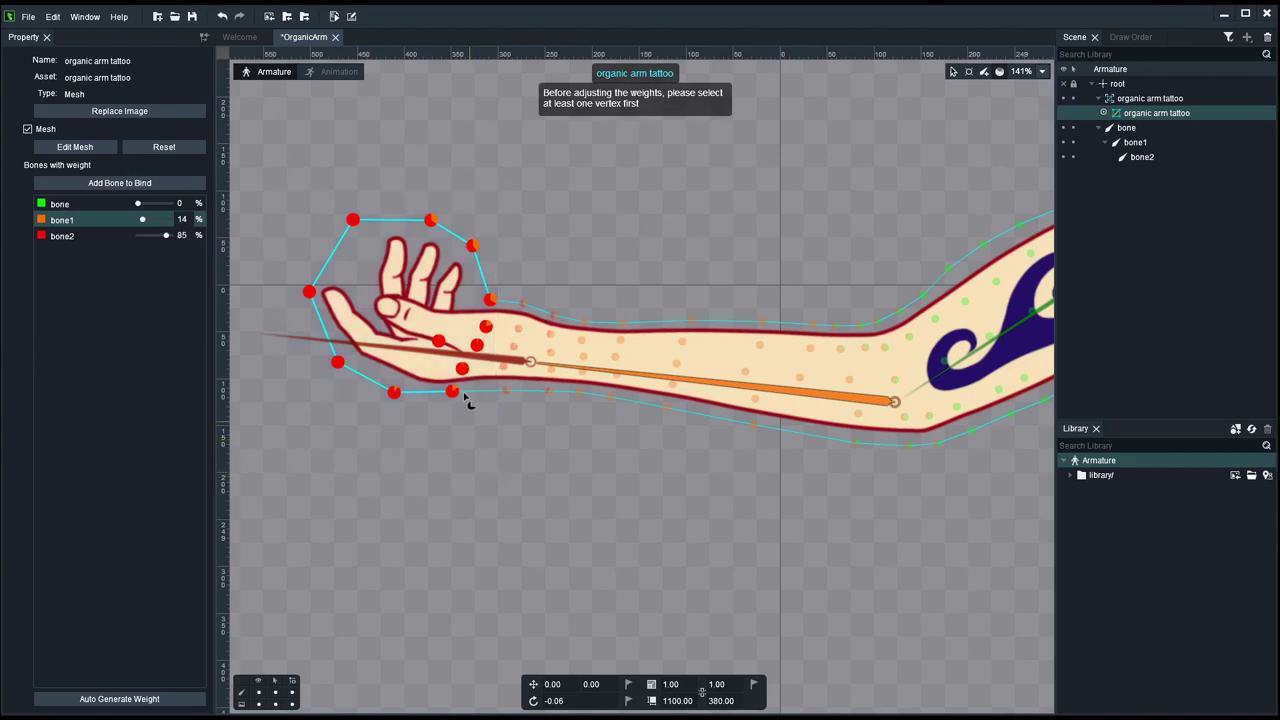
{"action": "left_click", "coordinate": [383, 352]}
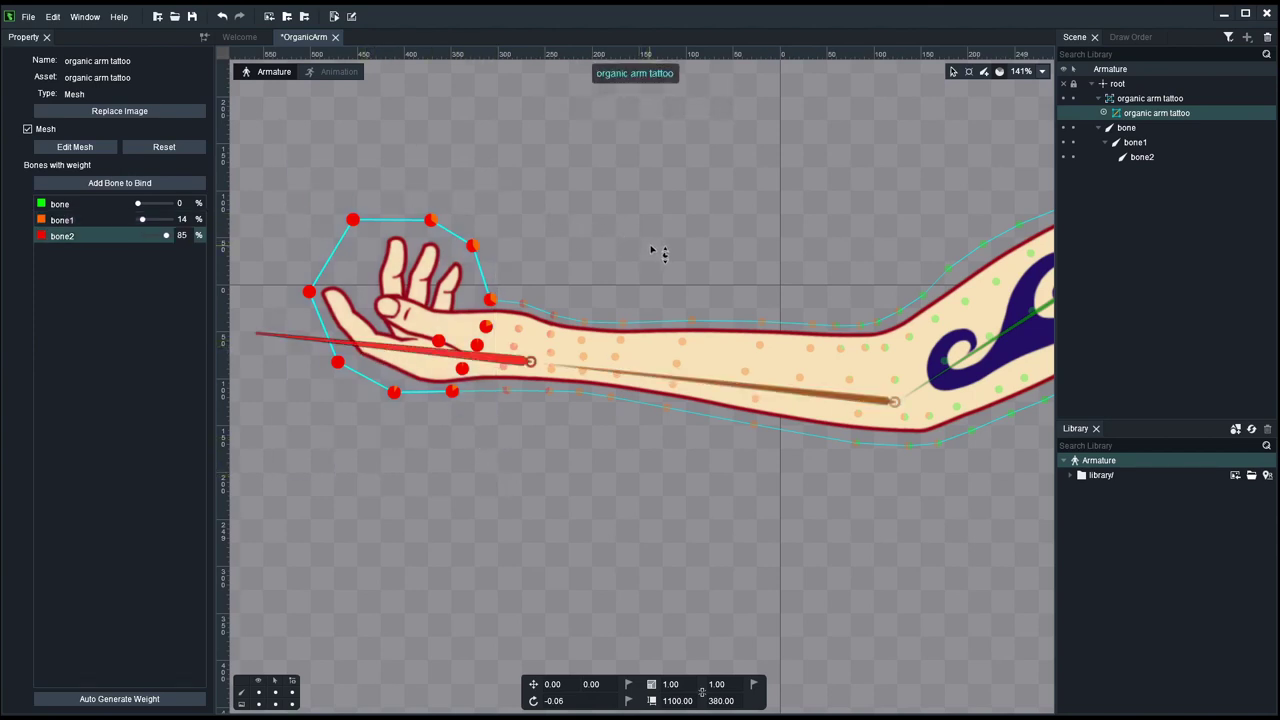
{"action": "left_click_drag", "start_coordinate": [675, 243], "coordinate": [666, 50]}
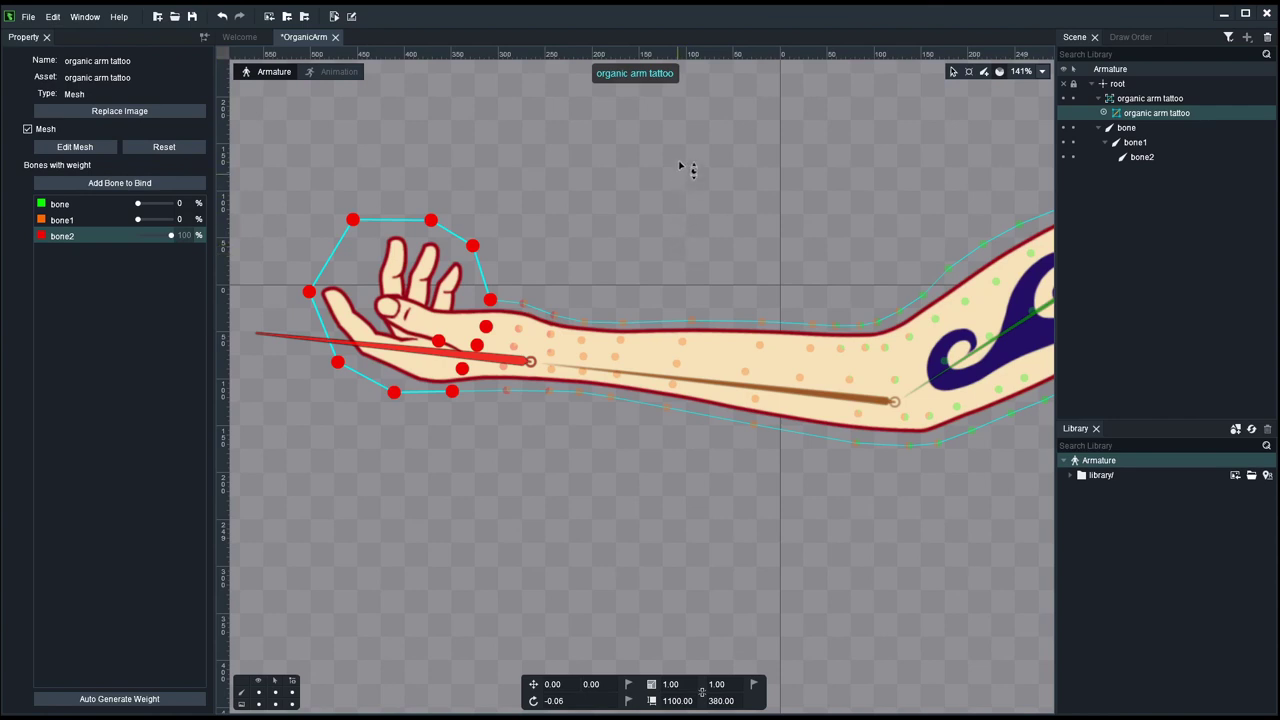
{"action": "left_click", "coordinate": [713, 222]}
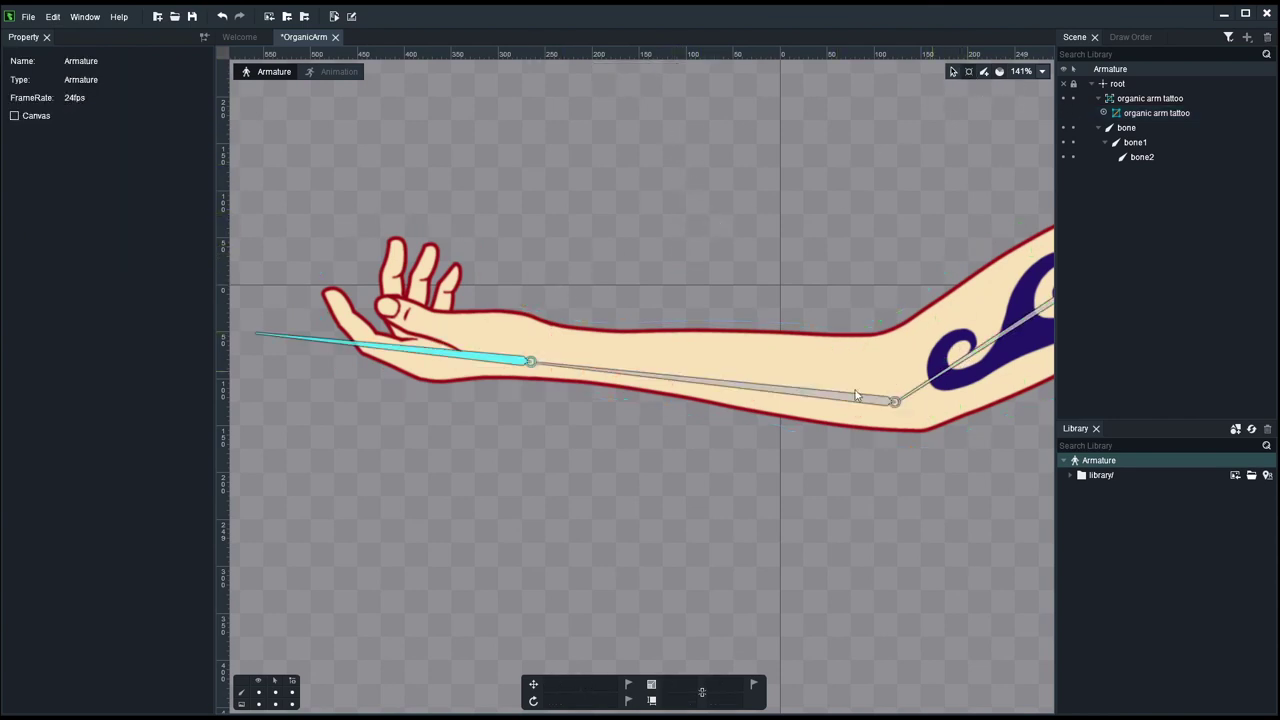
Step: Test the elbow bend by rotating the forearm bone (bone1) upward to about 61°, and undo the rotation
{"action": "left_click_drag", "start_coordinate": [804, 265], "coordinate": [662, 266]}
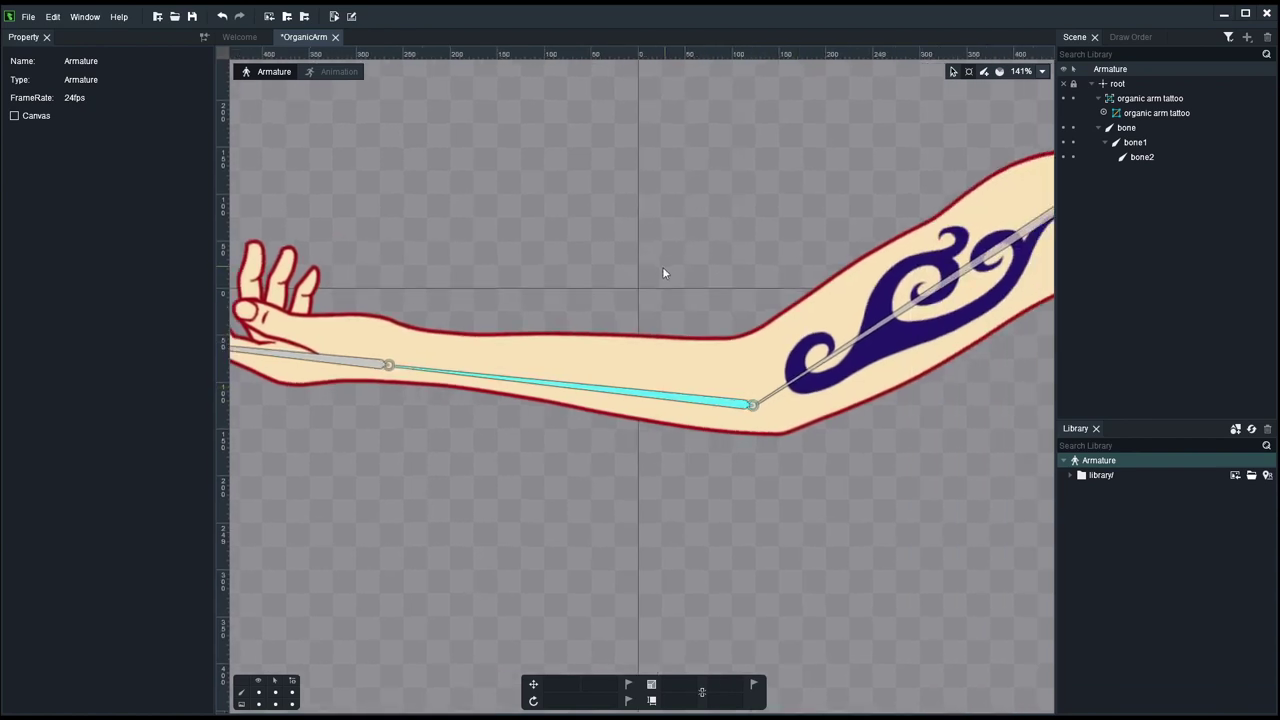
{"action": "left_click", "coordinate": [390, 377]}
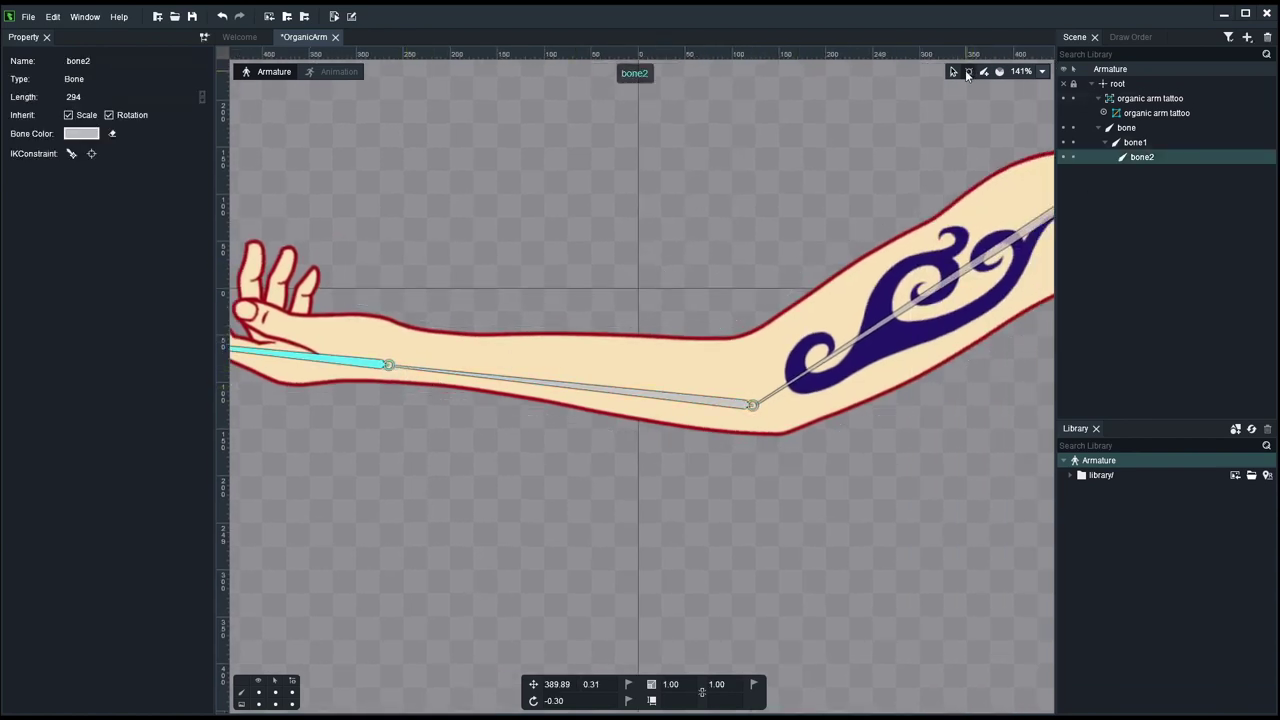
{"action": "left_click", "coordinate": [944, 122]}
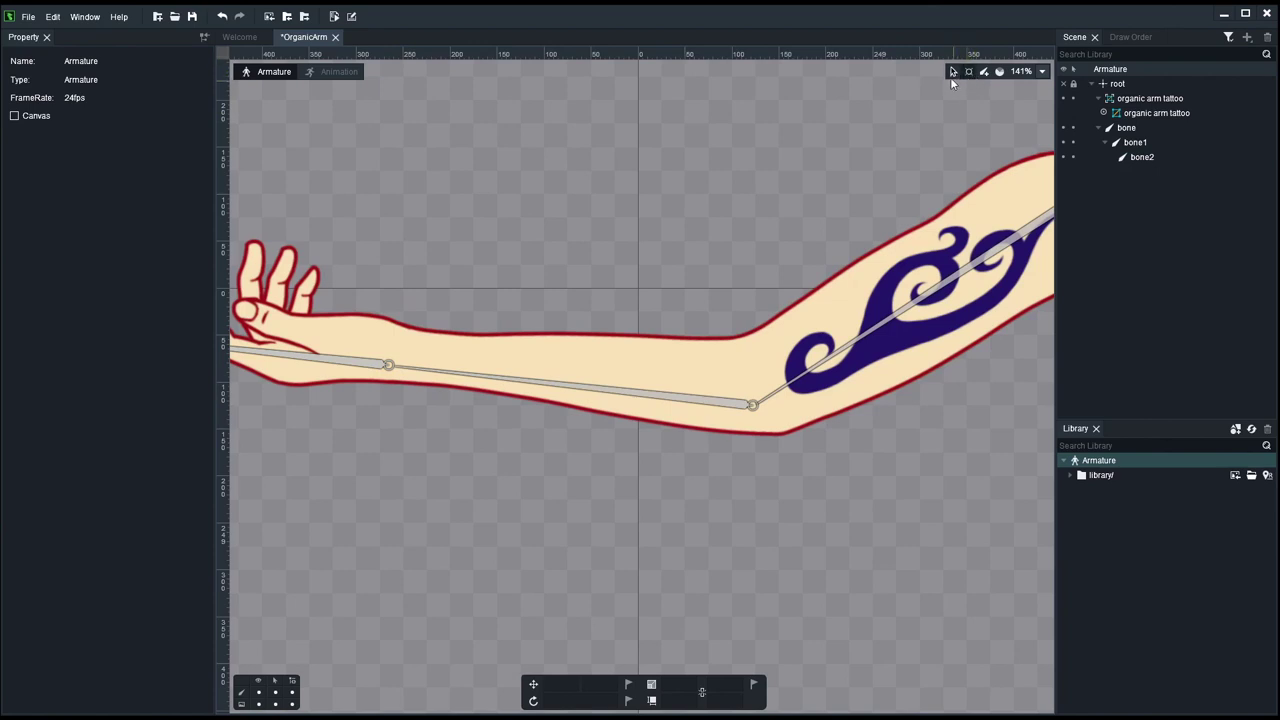
{"action": "left_click", "coordinate": [715, 402]}
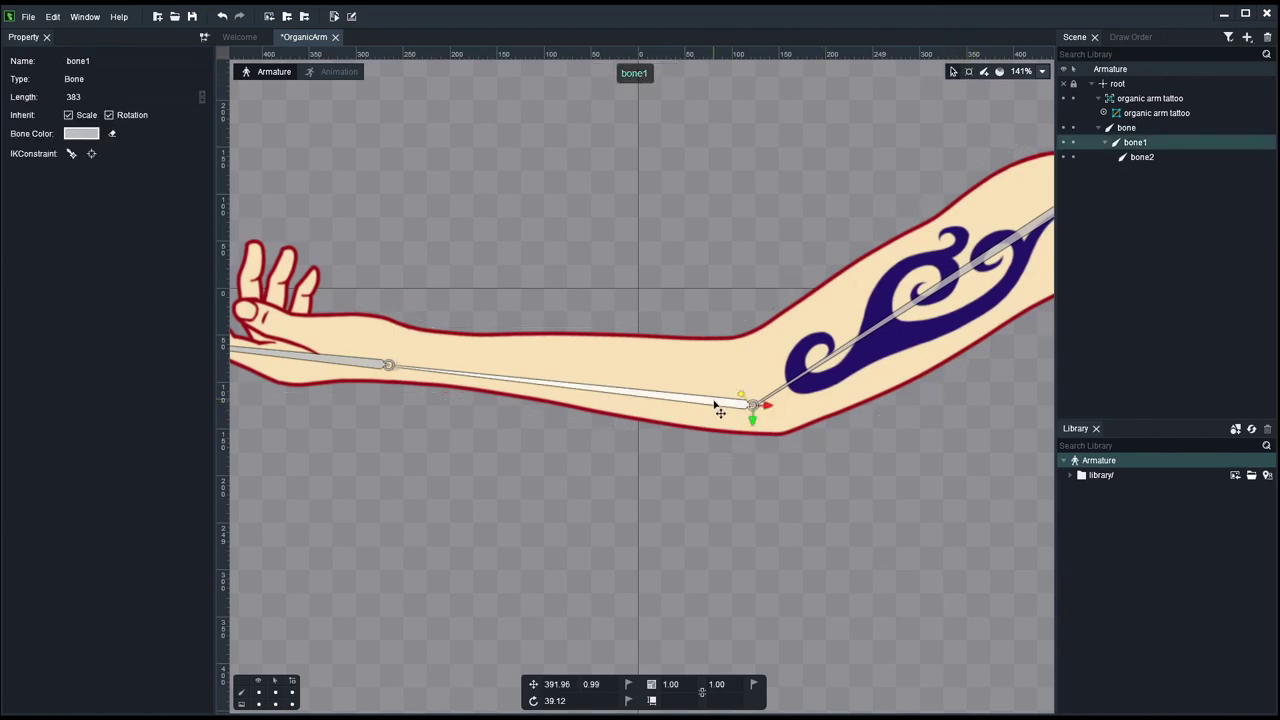
{"action": "left_click", "coordinate": [971, 72]}
{"action": "left_click_drag", "start_coordinate": [395, 369], "coordinate": [486, 280]}
{"action": "left_click_drag", "start_coordinate": [746, 230], "coordinate": [789, 291]}
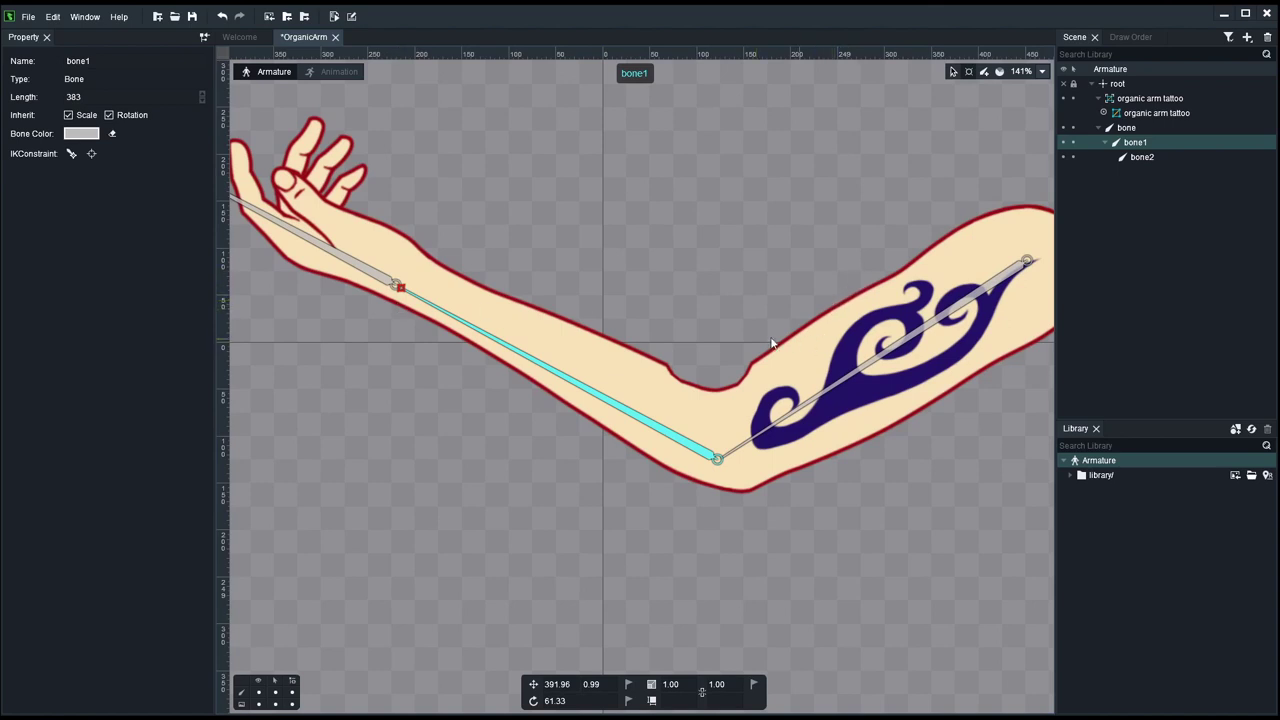
{"action": "key", "text": "ctrl+z"}
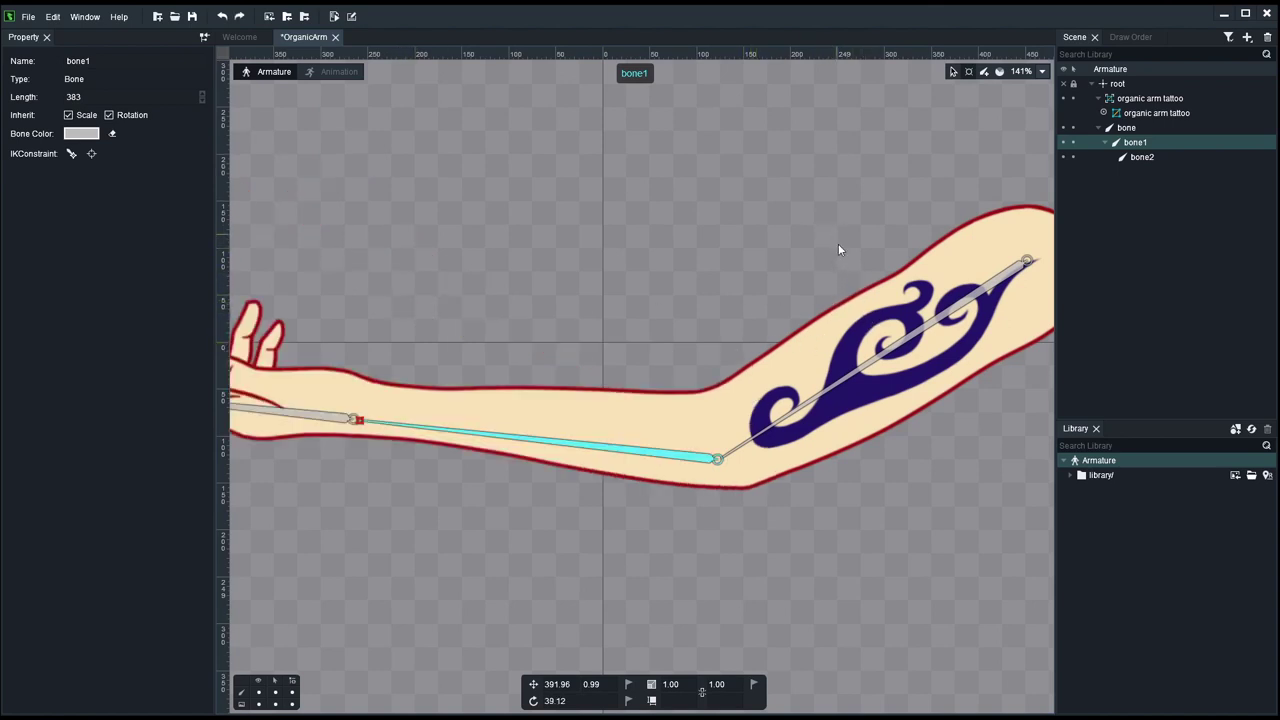
Step: Test the wrist by rotating the hand bone (bone2), restore its pose, deselect it, and save the project
{"action": "left_click", "coordinate": [300, 417]}
{"action": "scroll", "coordinate": [551, 309], "scroll_direction": "left", "scroll_amount": 5}
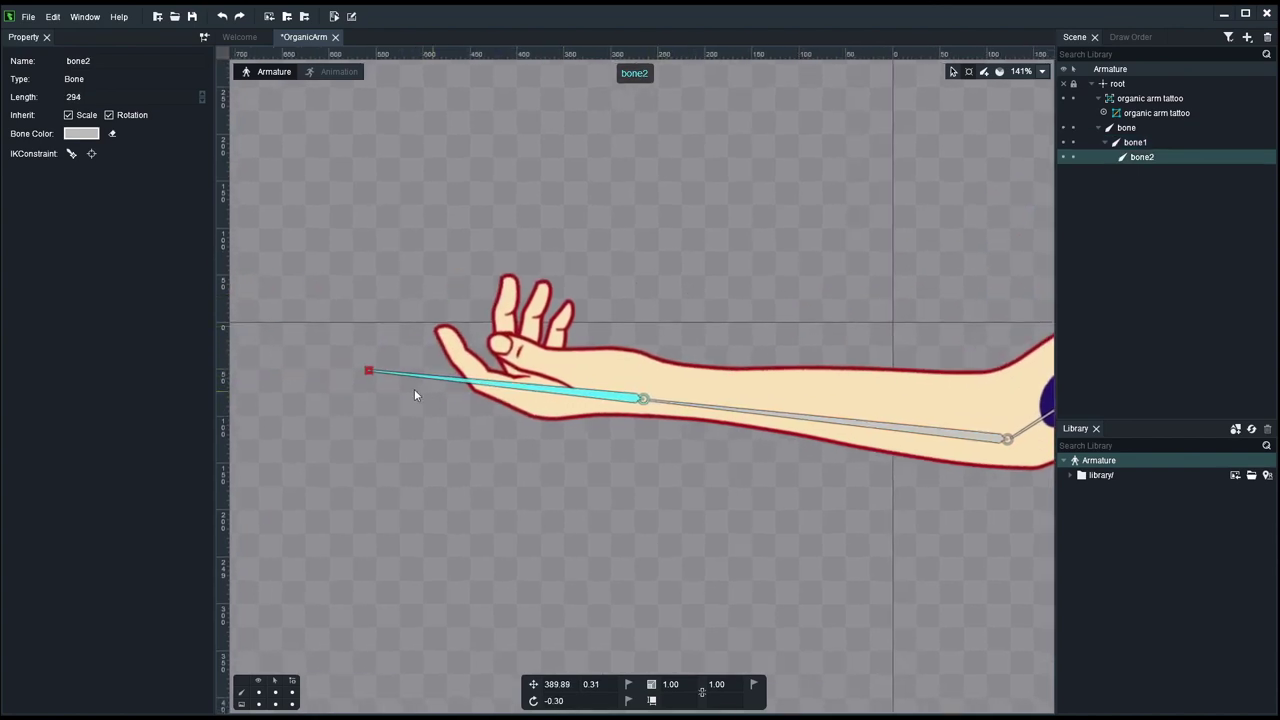
{"action": "mouse_move", "coordinate": [368, 371]}
{"action": "left_mouse_down"}
{"action": "mouse_move", "coordinate": [444, 234]}
{"action": "mouse_move", "coordinate": [406, 254]}
{"action": "mouse_move", "coordinate": [366, 369]}
{"action": "left_mouse_up"}
{"action": "left_click", "coordinate": [766, 318]}
{"action": "scroll", "coordinate": [908, 262], "scroll_direction": "right", "scroll_amount": 5}
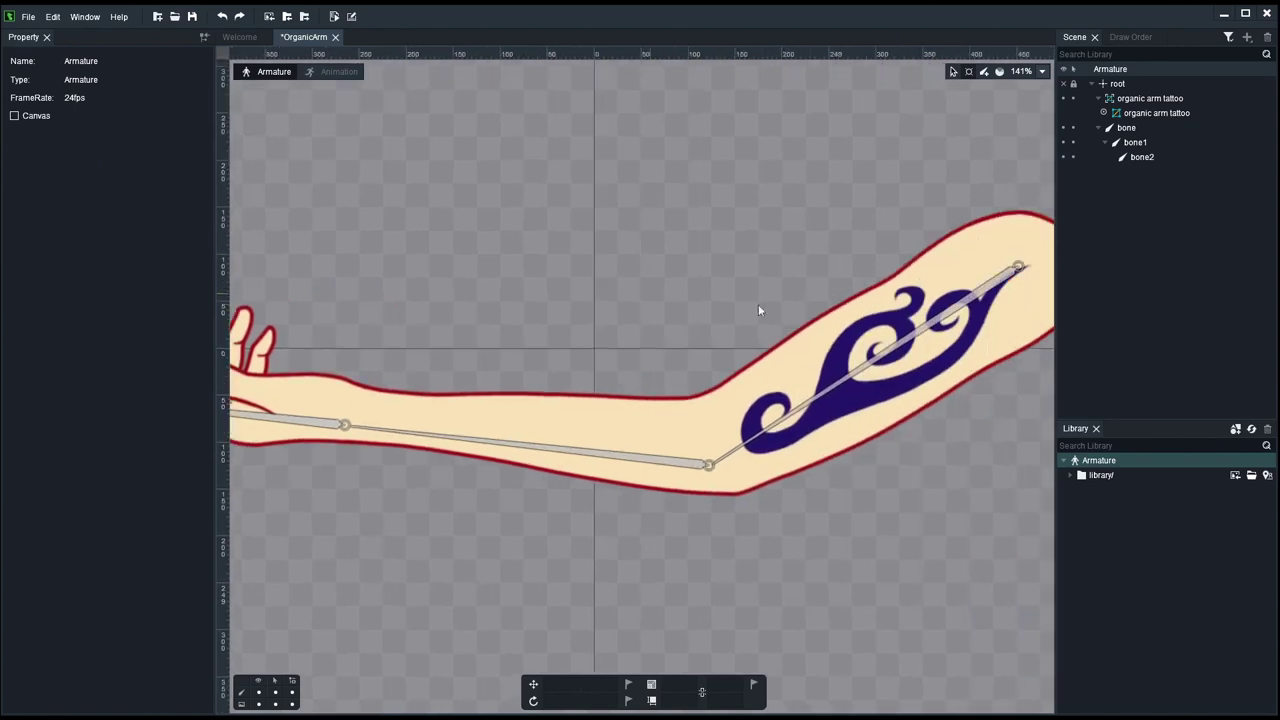
{"action": "key", "text": "ctrl+s"}
Step: Examine the arm mesh's vertex weights around the elbow and along the forearm
{"action": "left_click", "coordinate": [740, 430]}
{"action": "scroll", "coordinate": [712, 436], "scroll_direction": "up", "scroll_amount": 5}
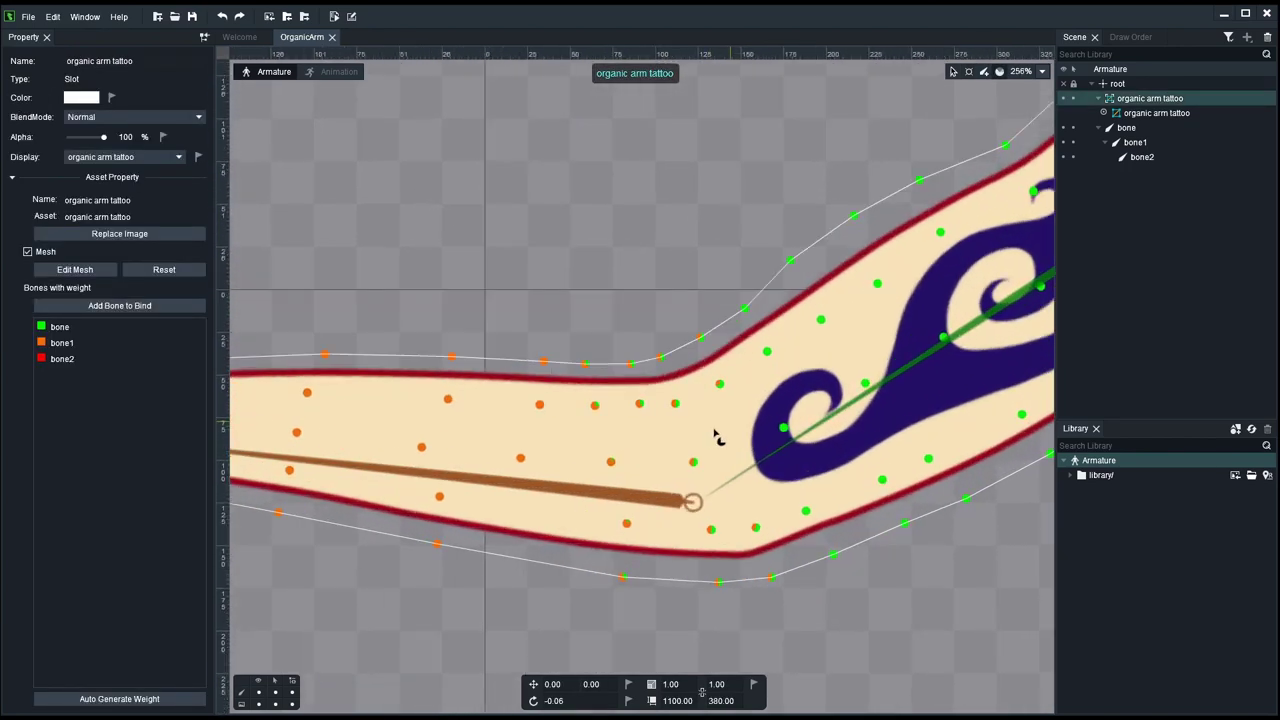
{"action": "scroll", "coordinate": [707, 440], "scroll_direction": "down", "scroll_amount": 2}
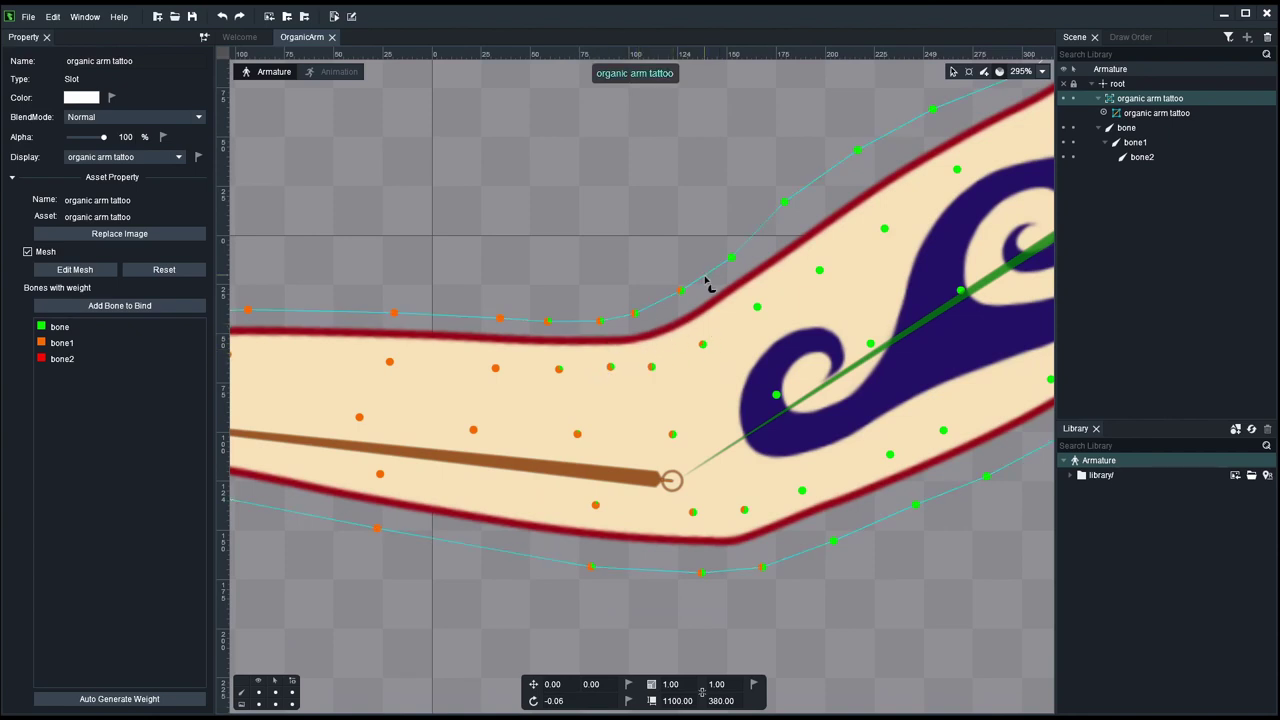
{"action": "scroll", "coordinate": [648, 298], "scroll_direction": "down", "scroll_amount": 2}
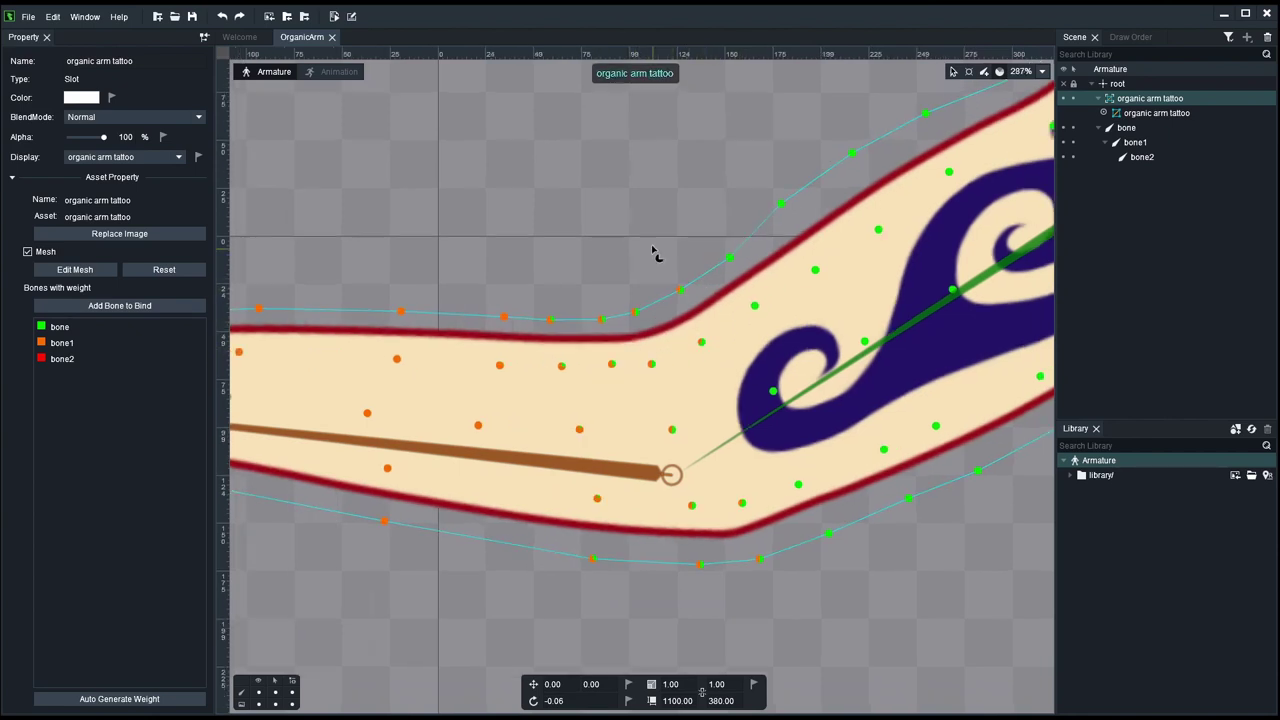
{"action": "scroll", "coordinate": [571, 226], "scroll_direction": "left", "scroll_amount": 3}
{"action": "left_click", "coordinate": [971, 73]}
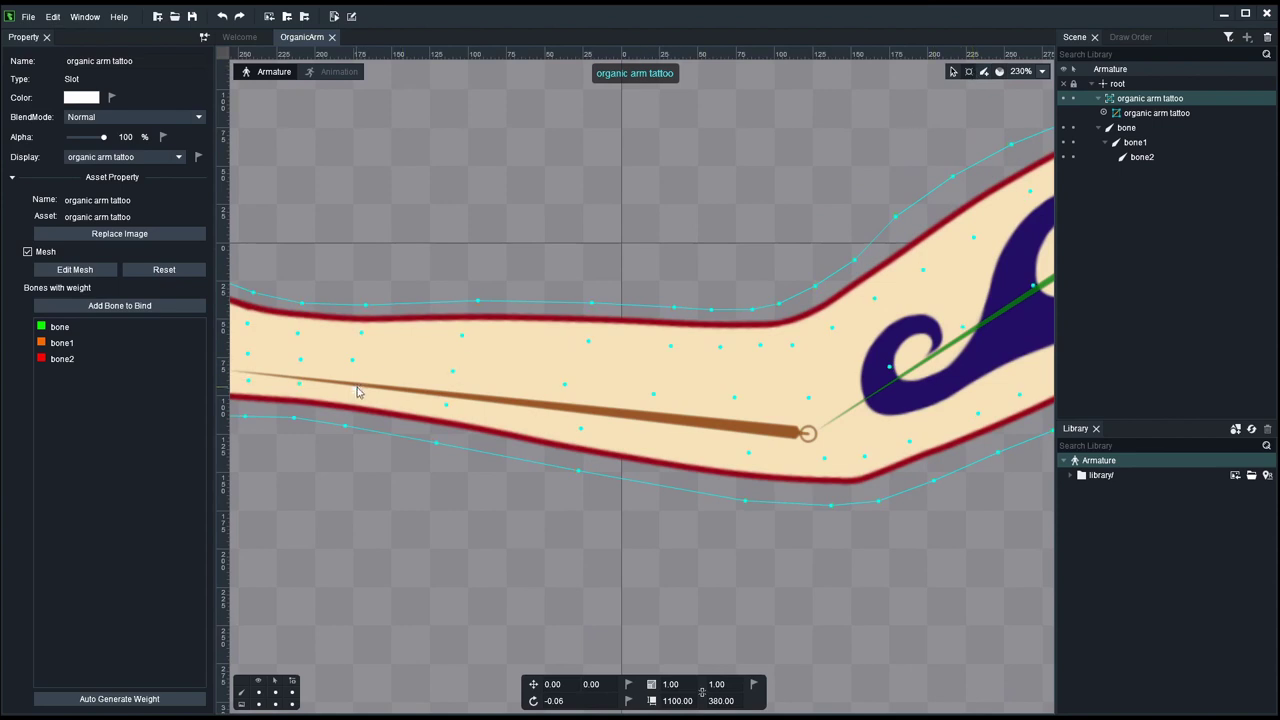
{"action": "scroll", "coordinate": [396, 363], "scroll_direction": "left", "scroll_amount": 2}
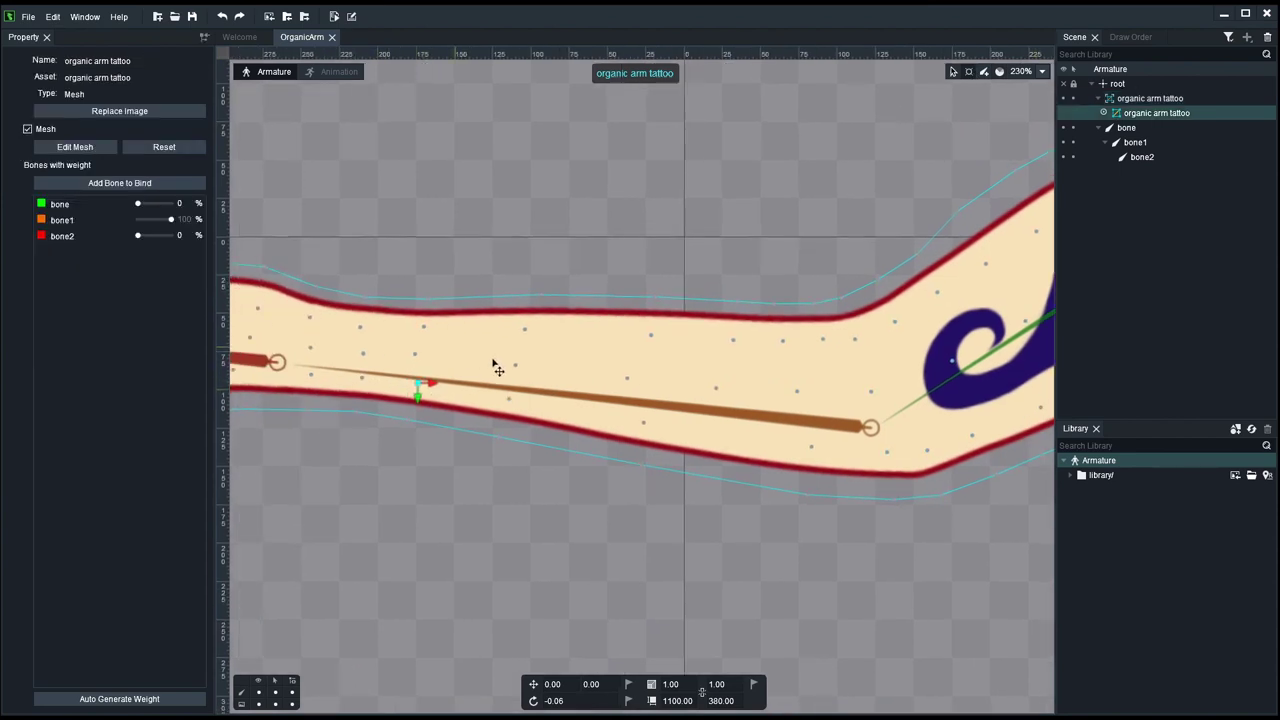
Step: Rotate the forearm bone (bone1) up to about 67° to check the elbow crease, and undo the rotation
{"action": "left_click", "coordinate": [937, 100]}
{"action": "left_click", "coordinate": [846, 425]}
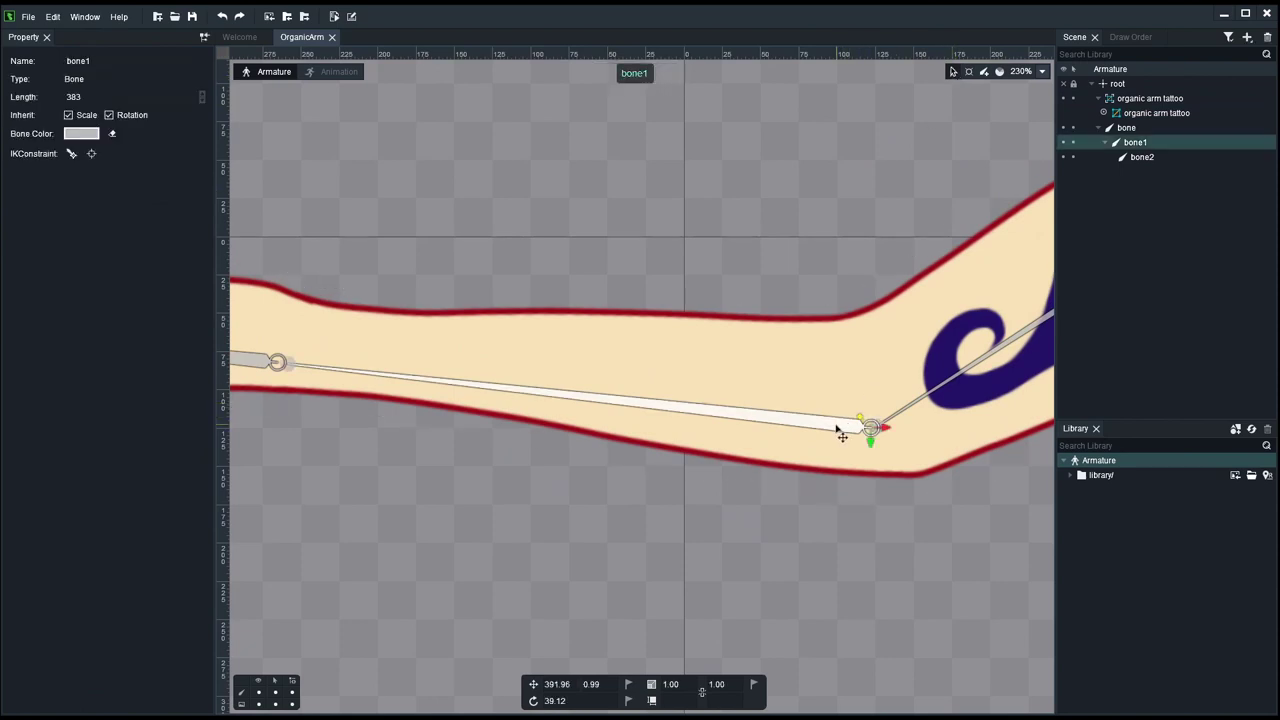
{"action": "left_click", "coordinate": [969, 73]}
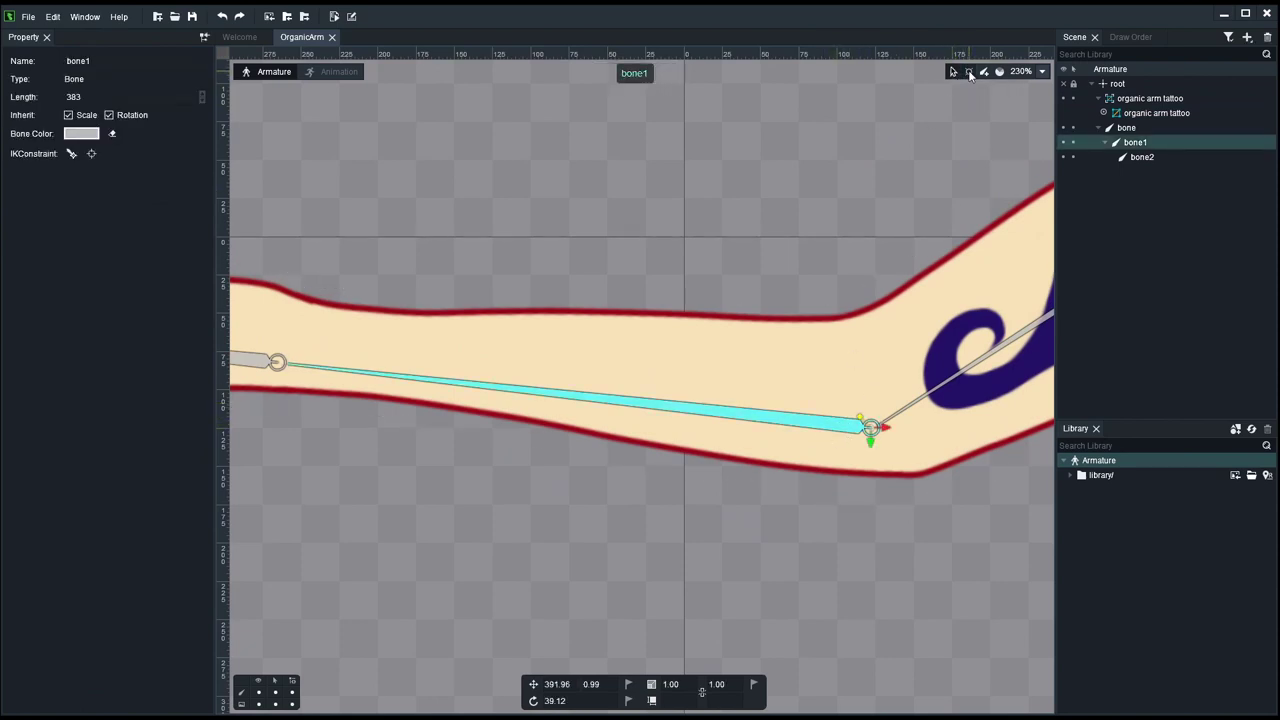
{"action": "left_click_drag", "start_coordinate": [291, 369], "coordinate": [509, 189]}
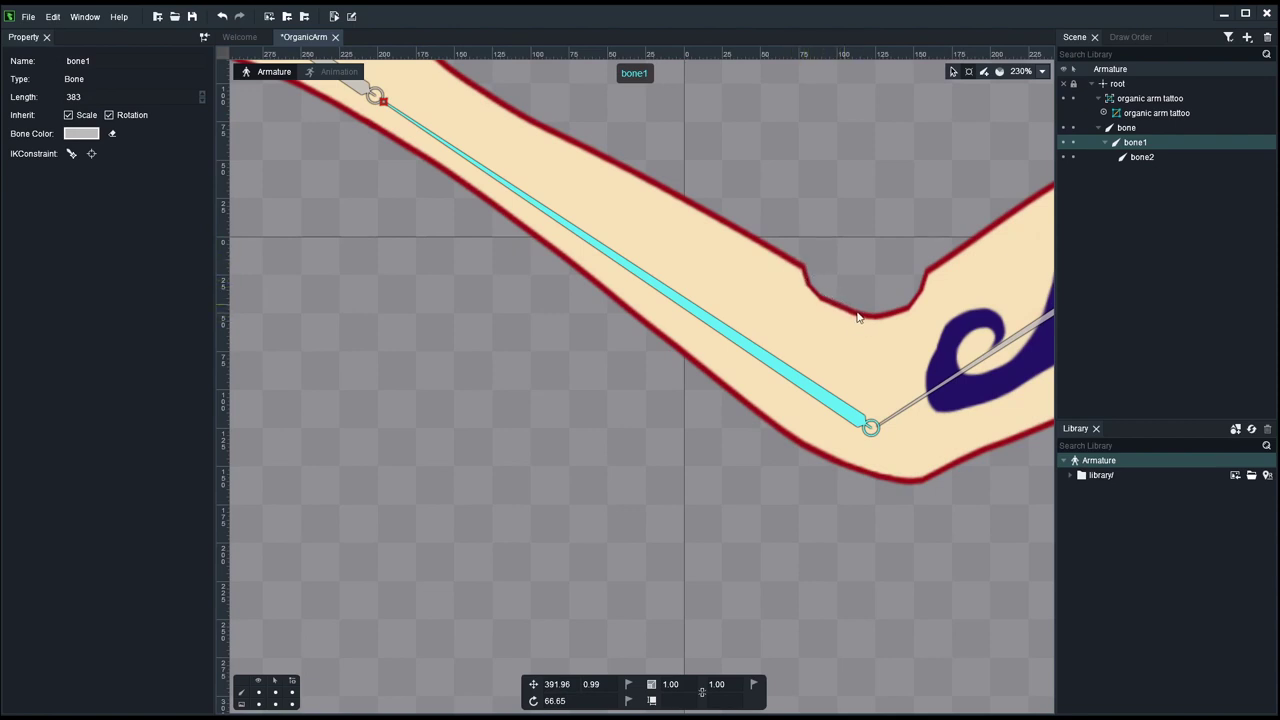
{"action": "key", "text": "ctrl+z"}
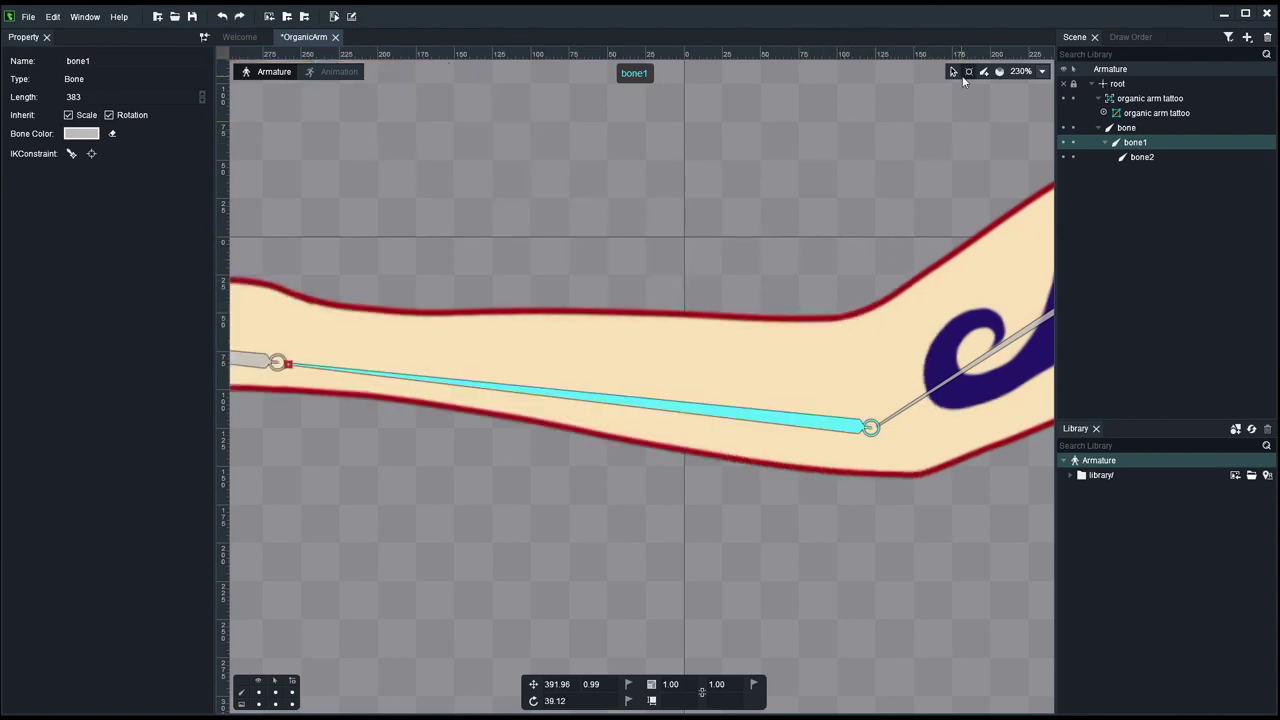
Step: Select the column of five mesh vertices on the forearm side of the elbow and weight them fully to bone1
{"action": "left_click", "coordinate": [966, 277]}
{"action": "left_click", "coordinate": [920, 366]}
{"action": "scroll", "coordinate": [920, 366], "scroll_direction": "up", "scroll_amount": 3}
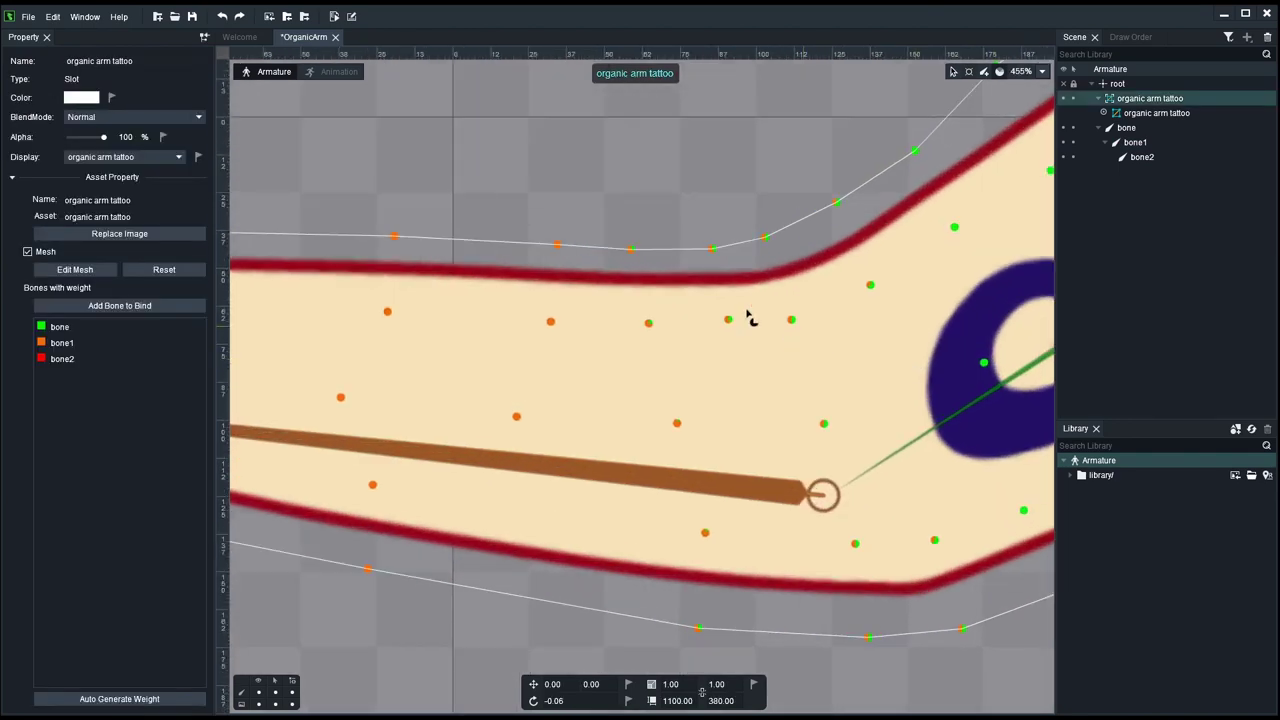
{"action": "left_click", "coordinate": [631, 250]}
{"action": "left_click", "coordinate": [649, 323], "text": "shift"}
{"action": "left_click", "coordinate": [677, 424], "text": "shift"}
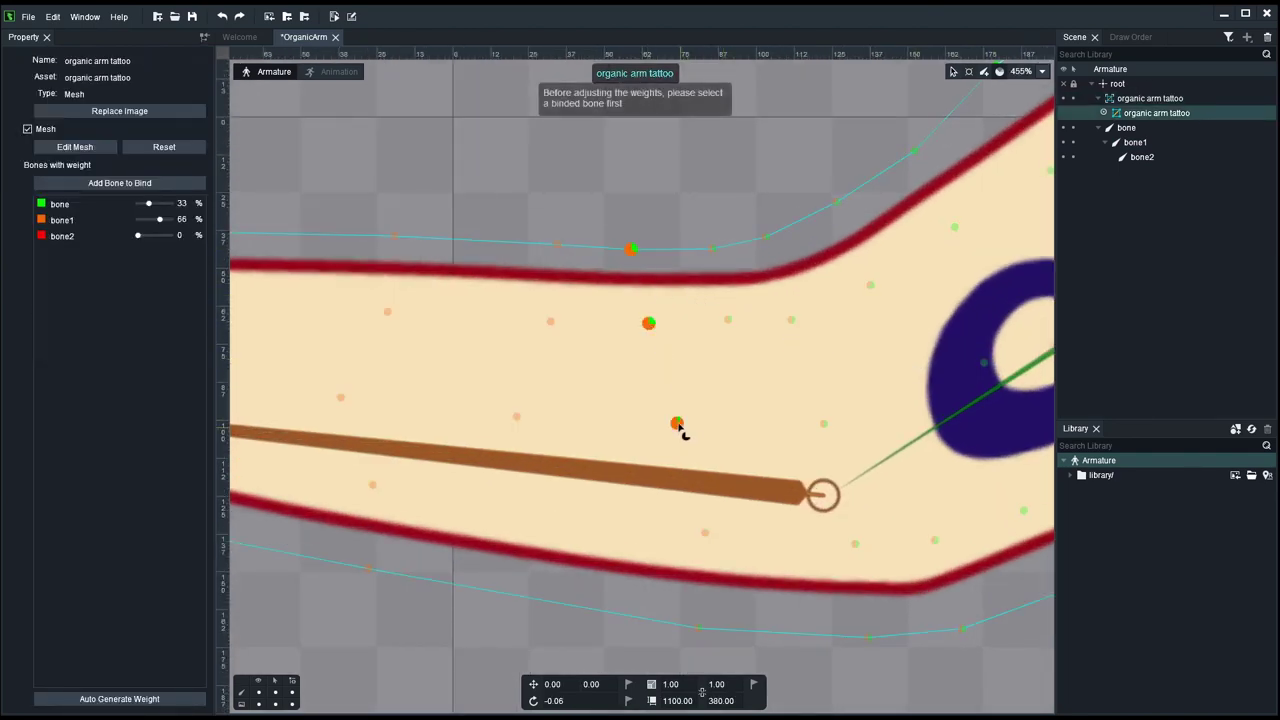
{"action": "left_click", "coordinate": [704, 533], "text": "shift"}
{"action": "left_click", "coordinate": [698, 627], "text": "shift"}
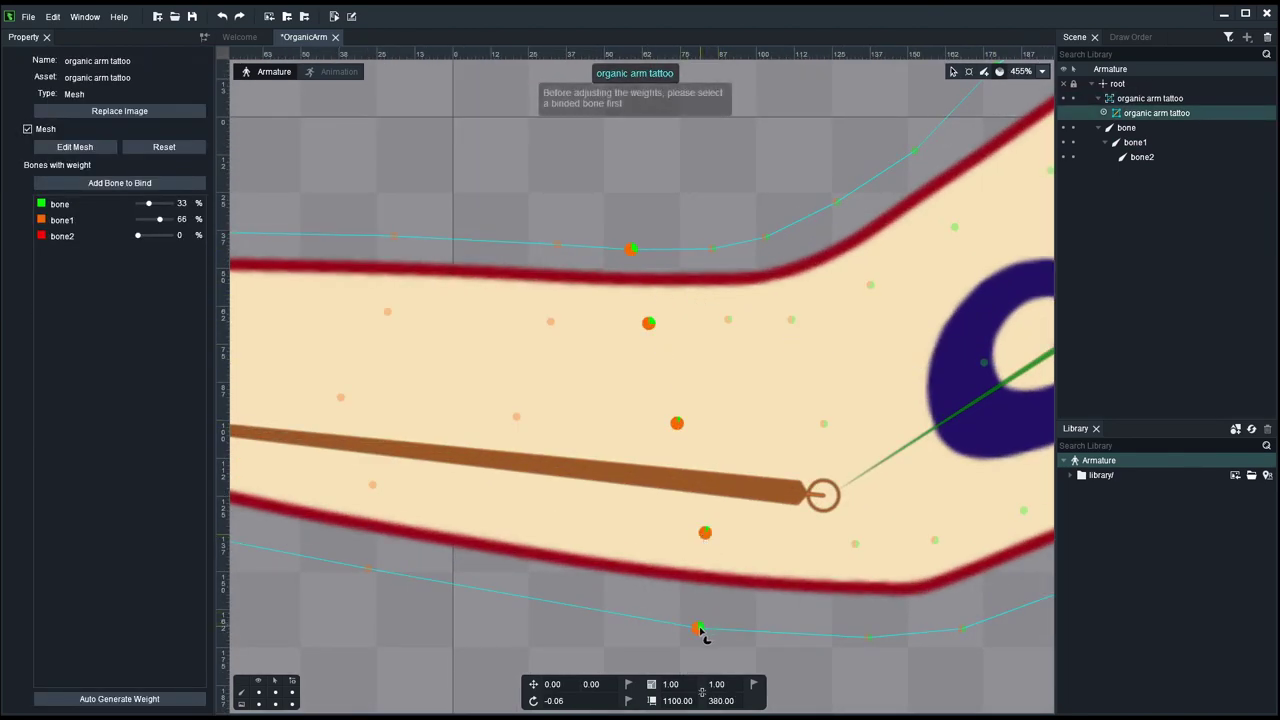
{"action": "left_click", "coordinate": [673, 489]}
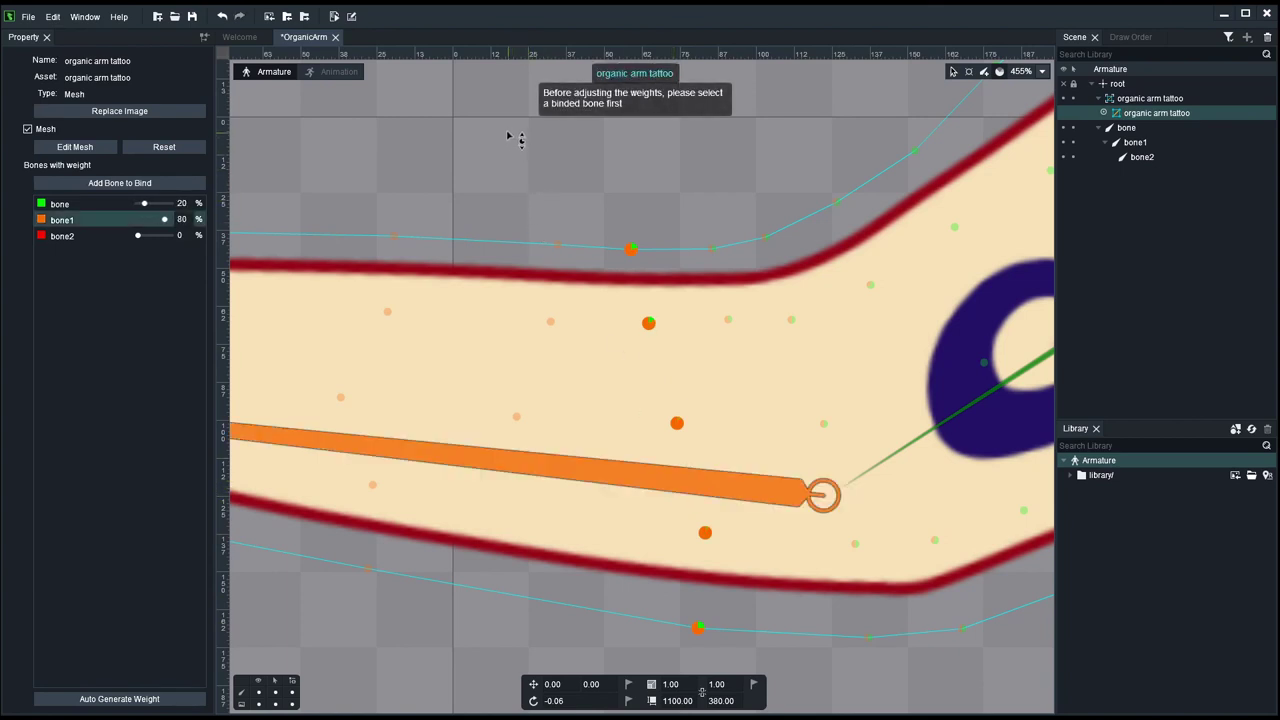
{"action": "left_click_drag", "start_coordinate": [503, 210], "coordinate": [500, 137]}
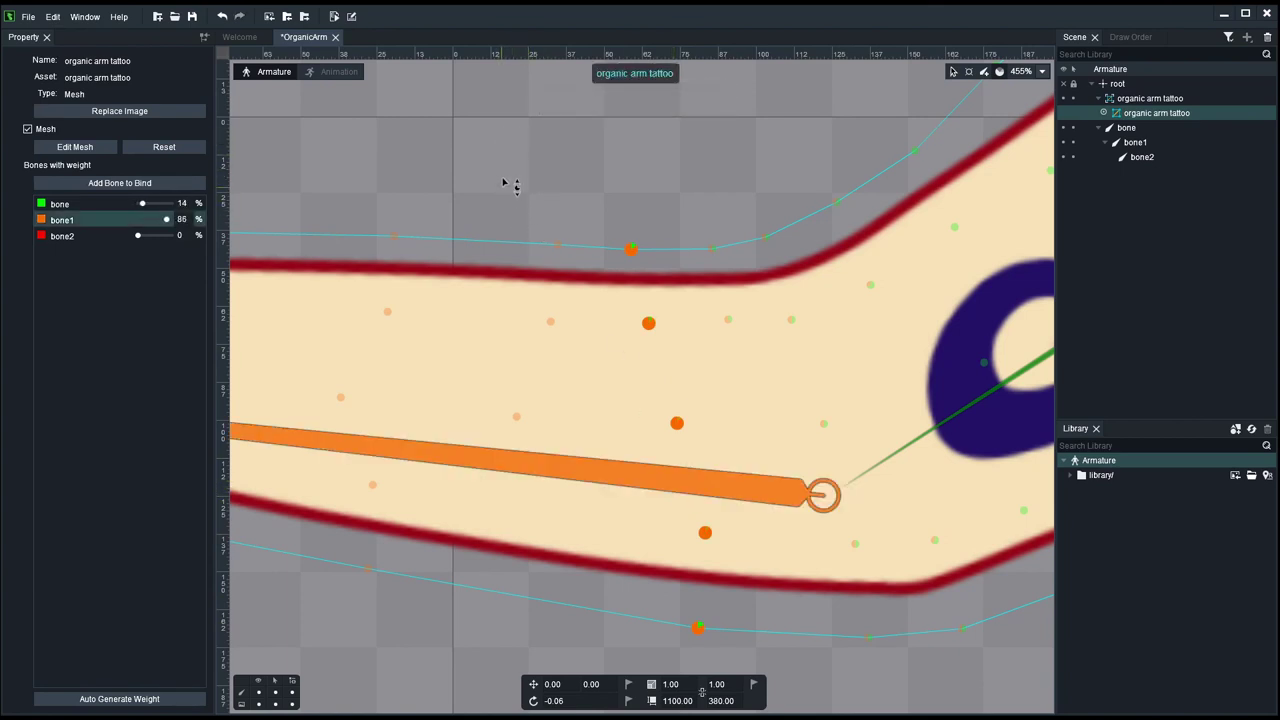
{"action": "left_click", "coordinate": [557, 245], "text": "shift"}
{"action": "left_click", "coordinate": [558, 246], "text": "shift"}
Step: Select the four mesh vertices on the upper-arm side of the elbow, raise the upper-arm bone's weight to 93%, and deselect the mesh
{"action": "left_click", "coordinate": [860, 220]}
{"action": "left_click", "coordinate": [940, 228]}
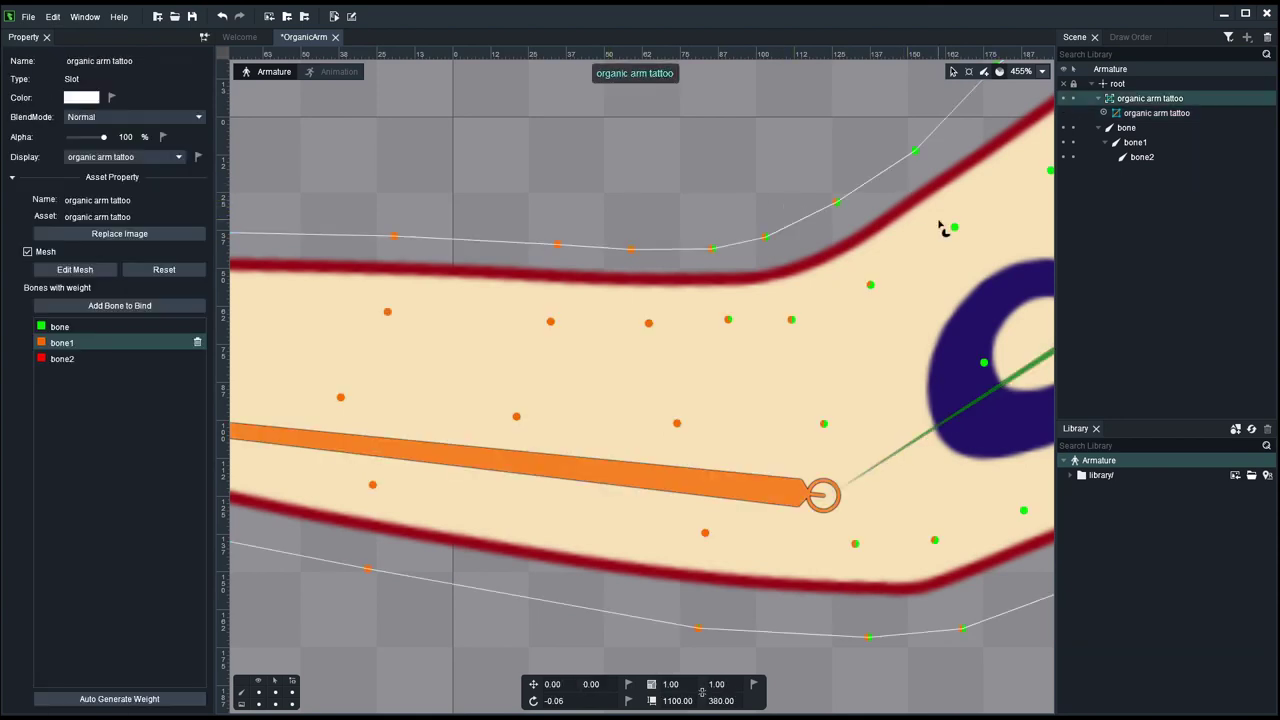
{"action": "left_click", "coordinate": [837, 204]}
{"action": "left_click", "coordinate": [870, 285], "text": "shift"}
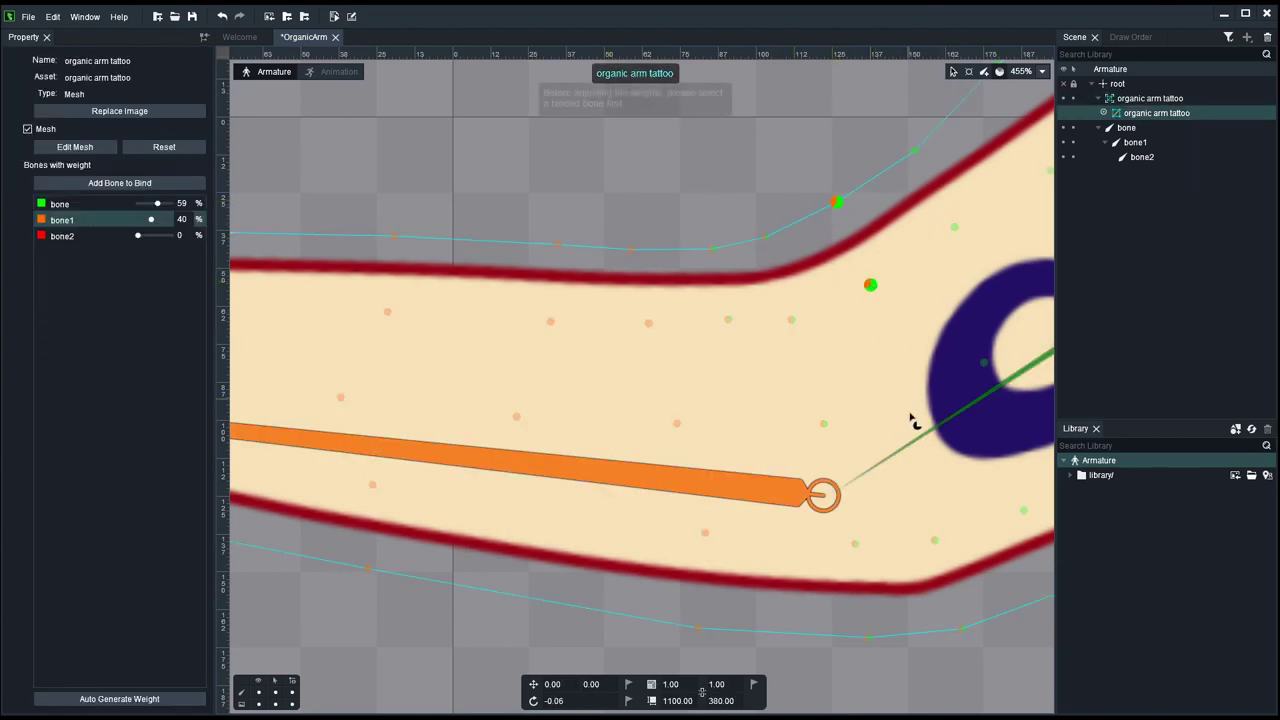
{"action": "left_click", "coordinate": [961, 628], "text": "shift"}
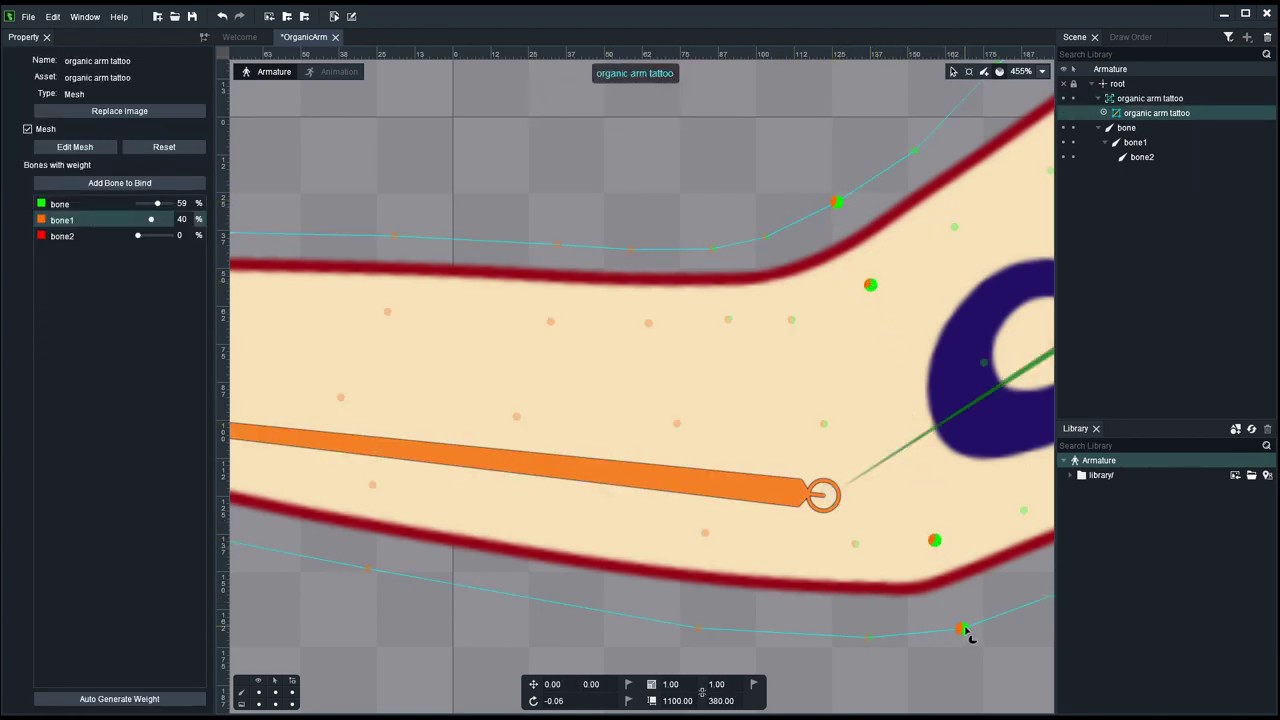
{"action": "left_click", "coordinate": [967, 423]}
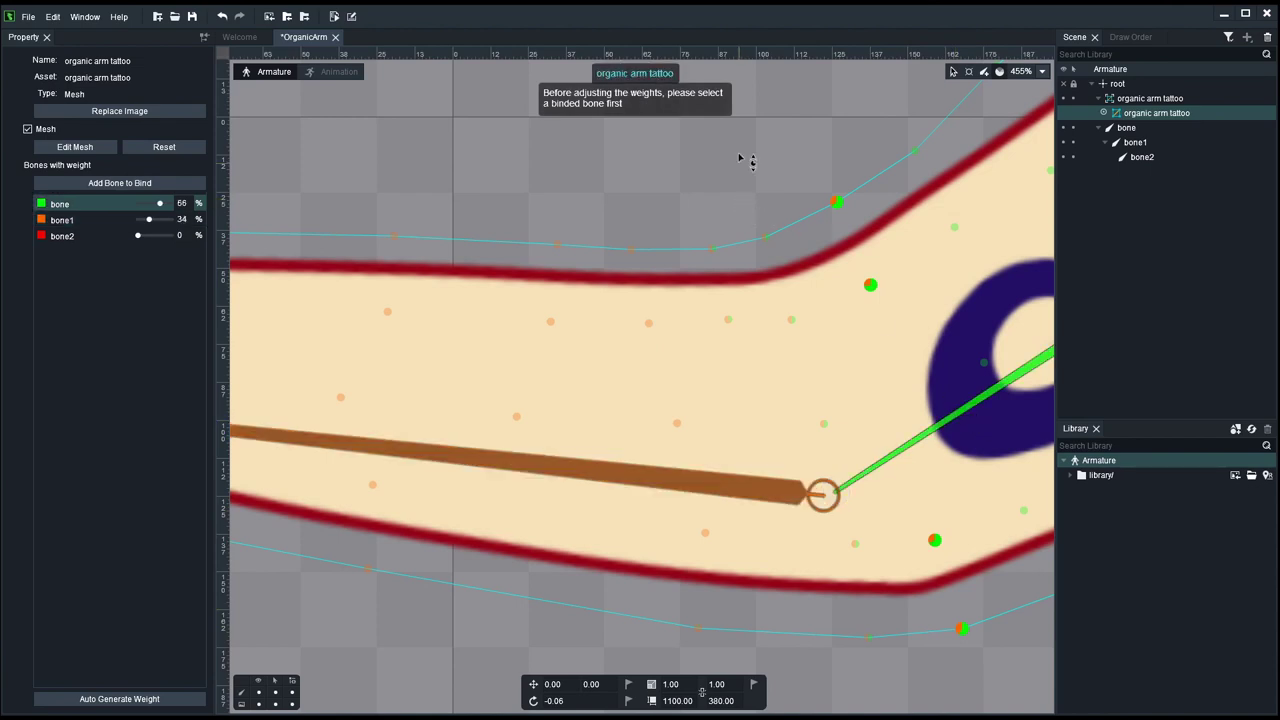
{"action": "left_click_drag", "start_coordinate": [795, 187], "coordinate": [786, 157]}
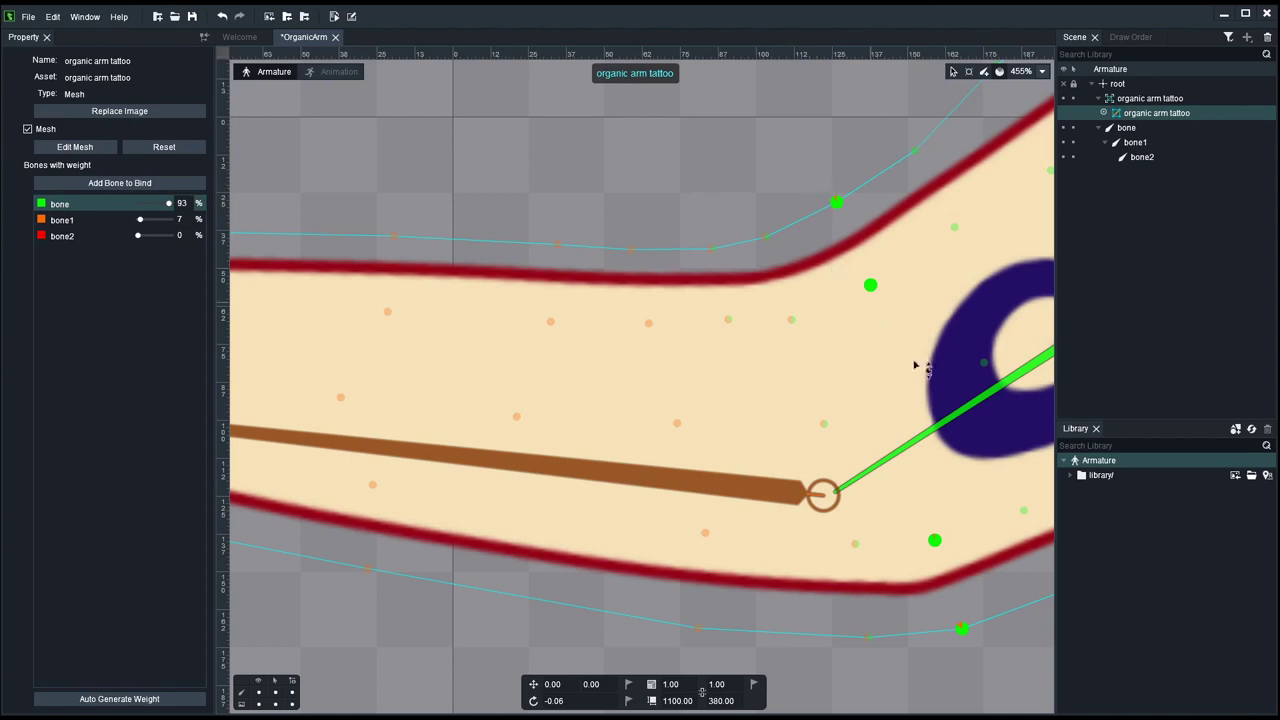
{"action": "key", "text": "Escape"}
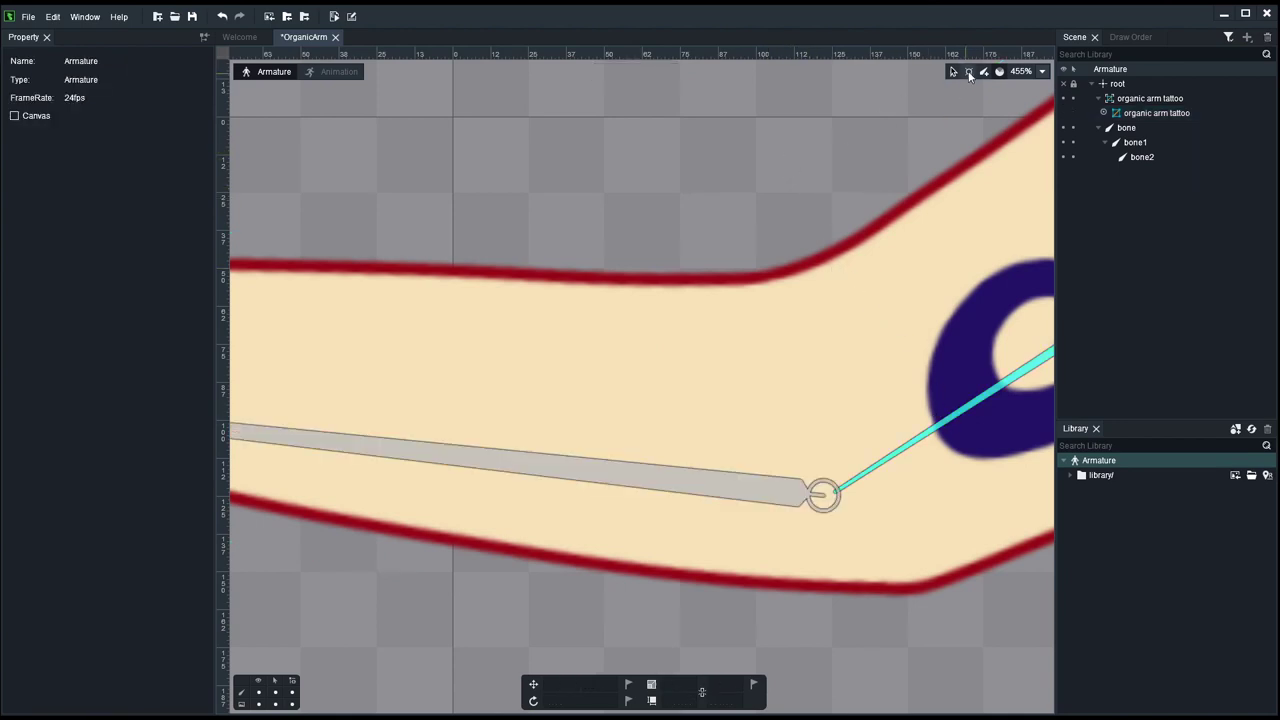
Step: Bend the elbow by rotating the forearm bone (bone1) upward to check the new weights, and undo the rotation
{"action": "left_click", "coordinate": [760, 373]}
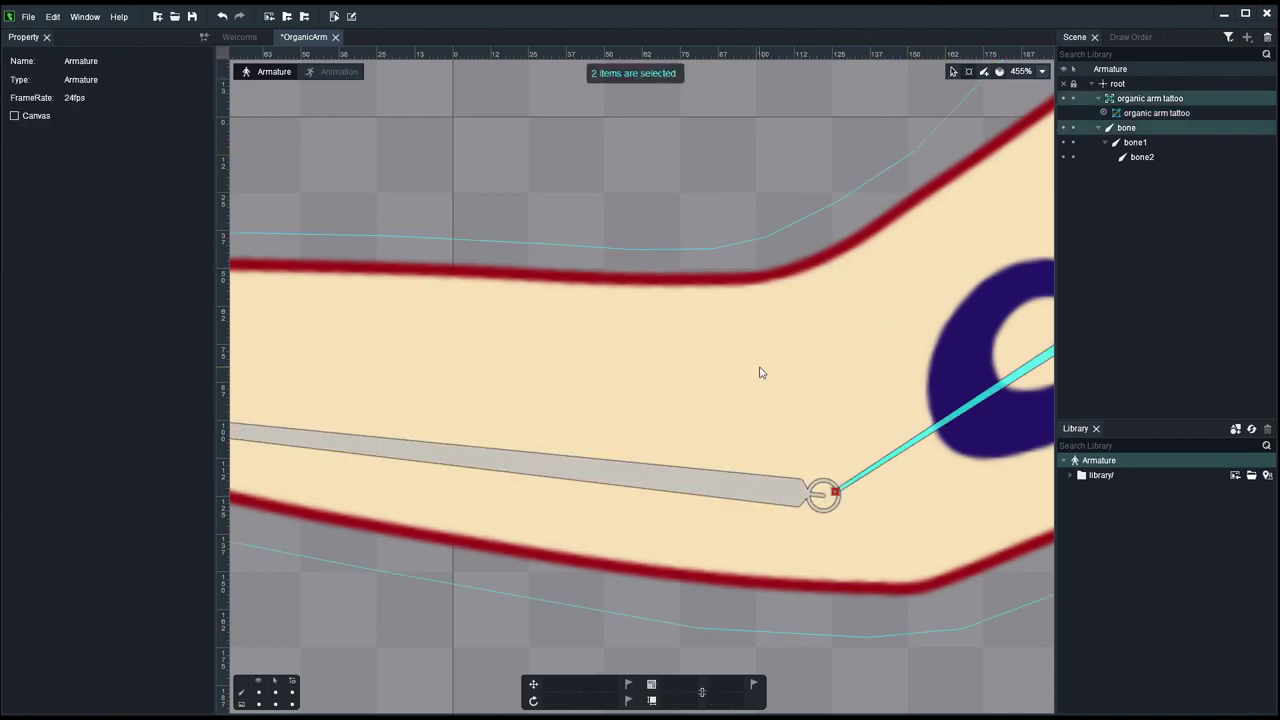
{"action": "scroll", "coordinate": [760, 373], "scroll_direction": "down", "scroll_amount": 4}
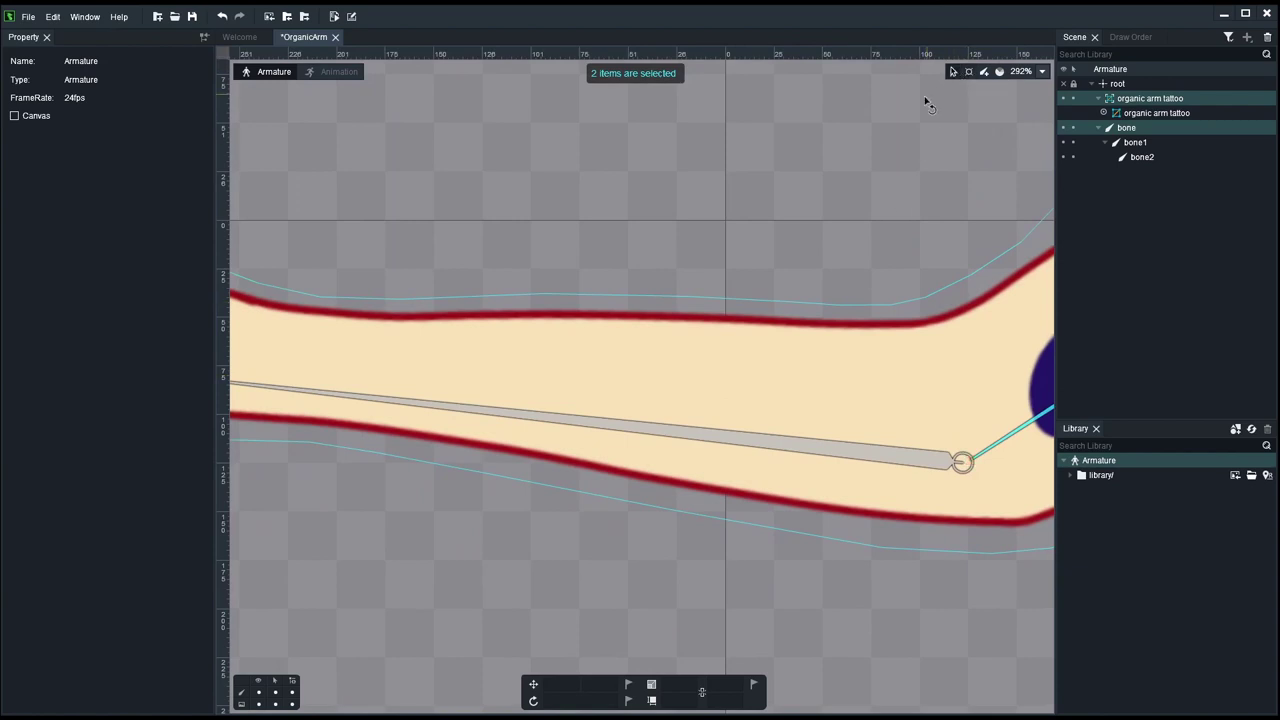
{"action": "left_click", "coordinate": [898, 466]}
{"action": "left_click", "coordinate": [984, 71]}
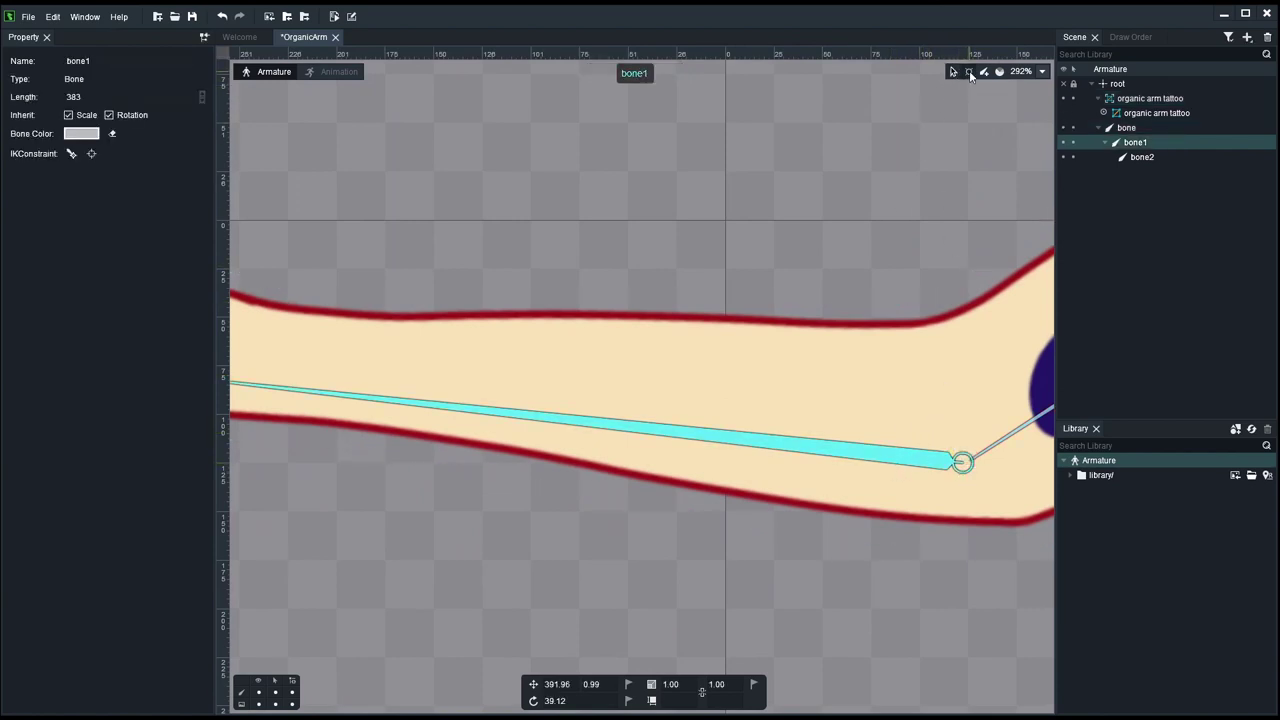
{"action": "left_click_drag", "start_coordinate": [308, 400], "coordinate": [323, 243]}
{"action": "scroll", "coordinate": [671, 418], "scroll_direction": "down", "scroll_amount": 3}
{"action": "left_click_drag", "start_coordinate": [671, 418], "coordinate": [591, 458]}
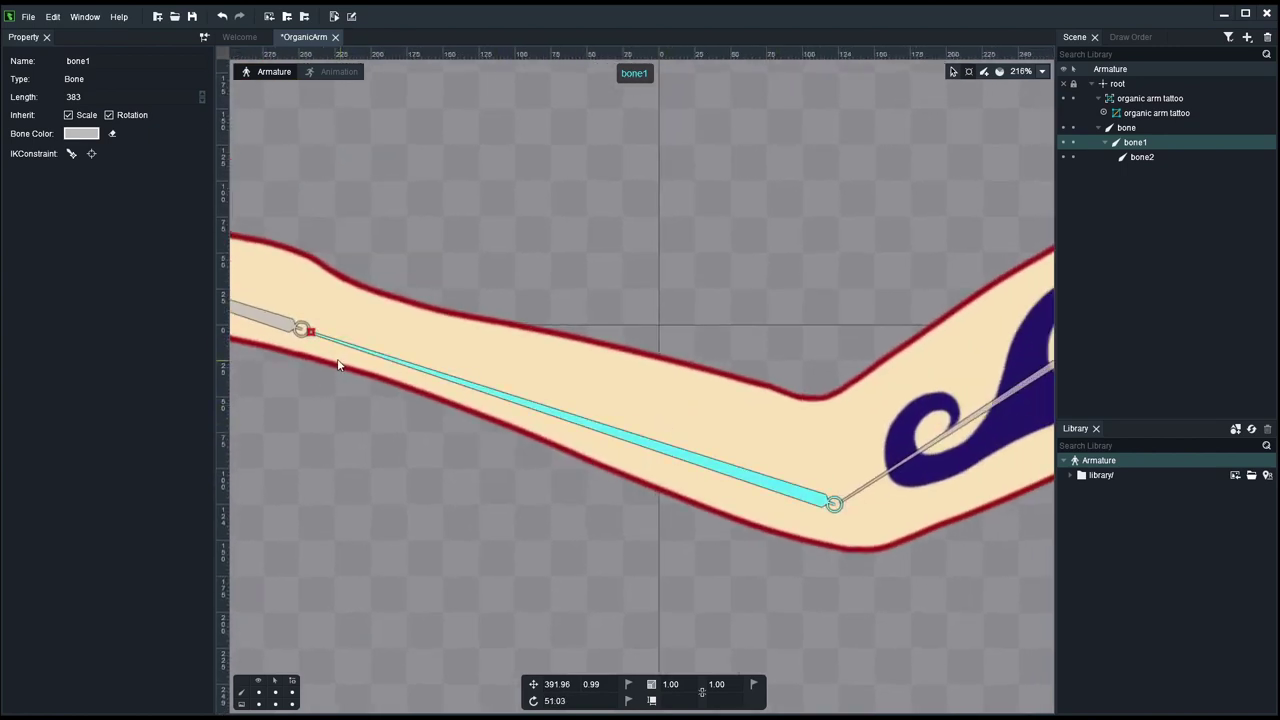
{"action": "left_click_drag", "start_coordinate": [312, 336], "coordinate": [507, 338]}
{"action": "left_click", "coordinate": [957, 174]}
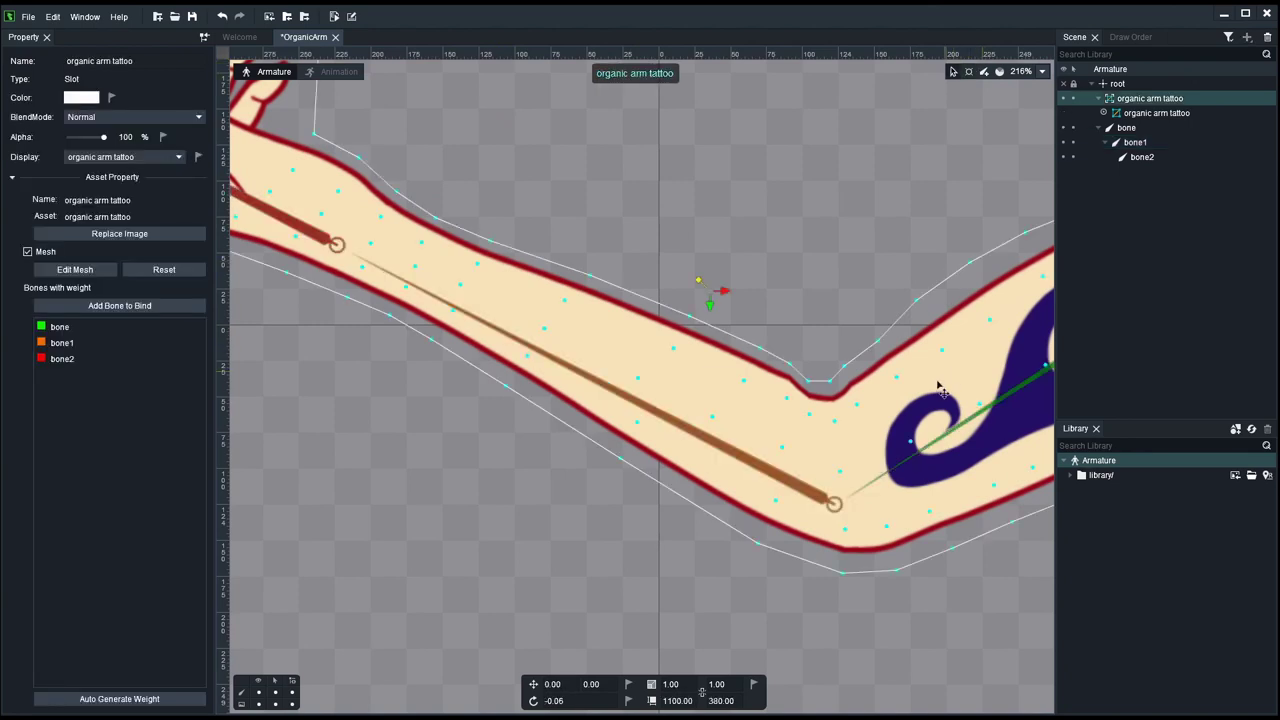
{"action": "key", "text": "ctrl+z"}
Step: Select the two blended mesh vertices on the forearm side of the inner elbow, raise bone1's weight on them, and deselect the mesh
{"action": "scroll", "coordinate": [918, 413], "scroll_direction": "up", "scroll_amount": 5}
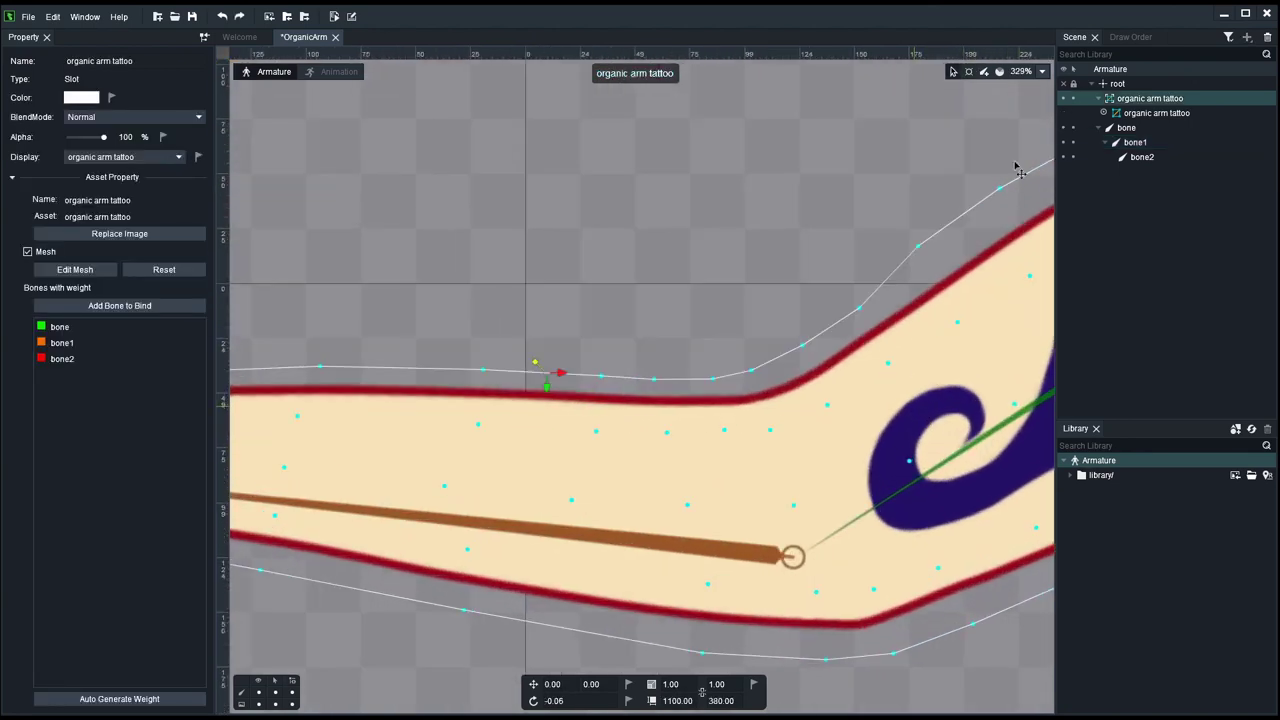
{"action": "left_click", "coordinate": [999, 71]}
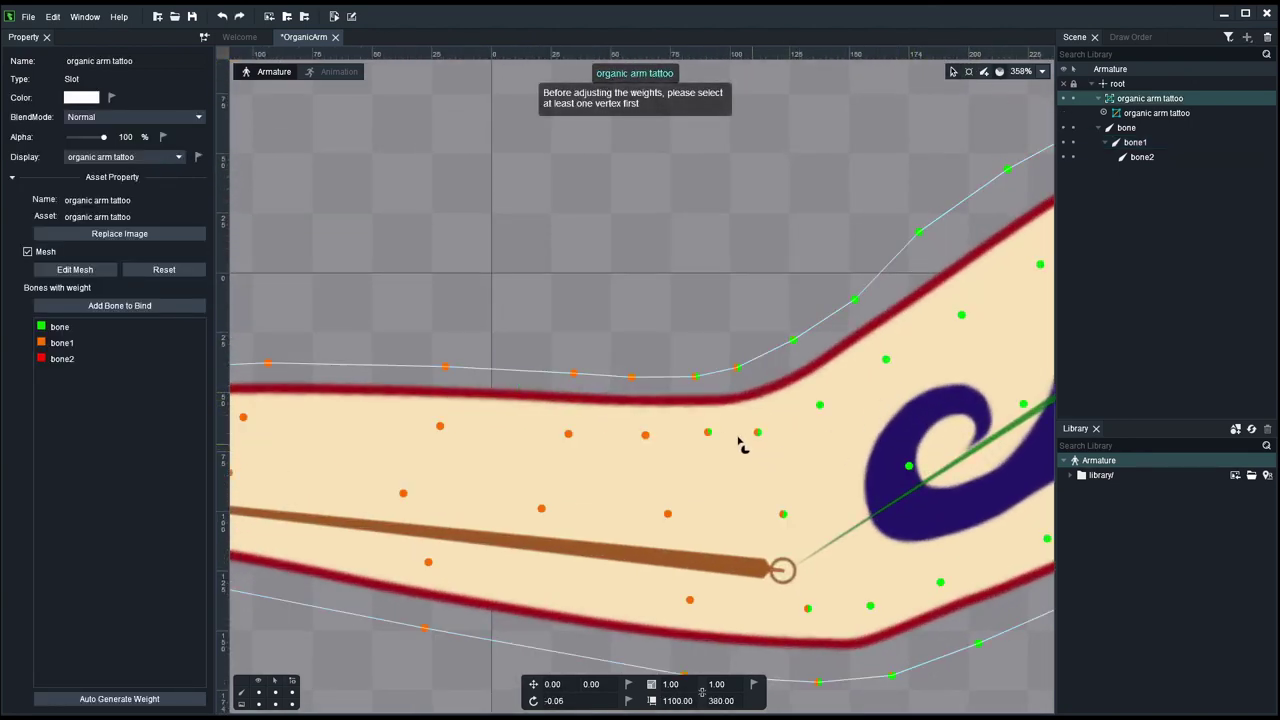
{"action": "left_click", "coordinate": [697, 378]}
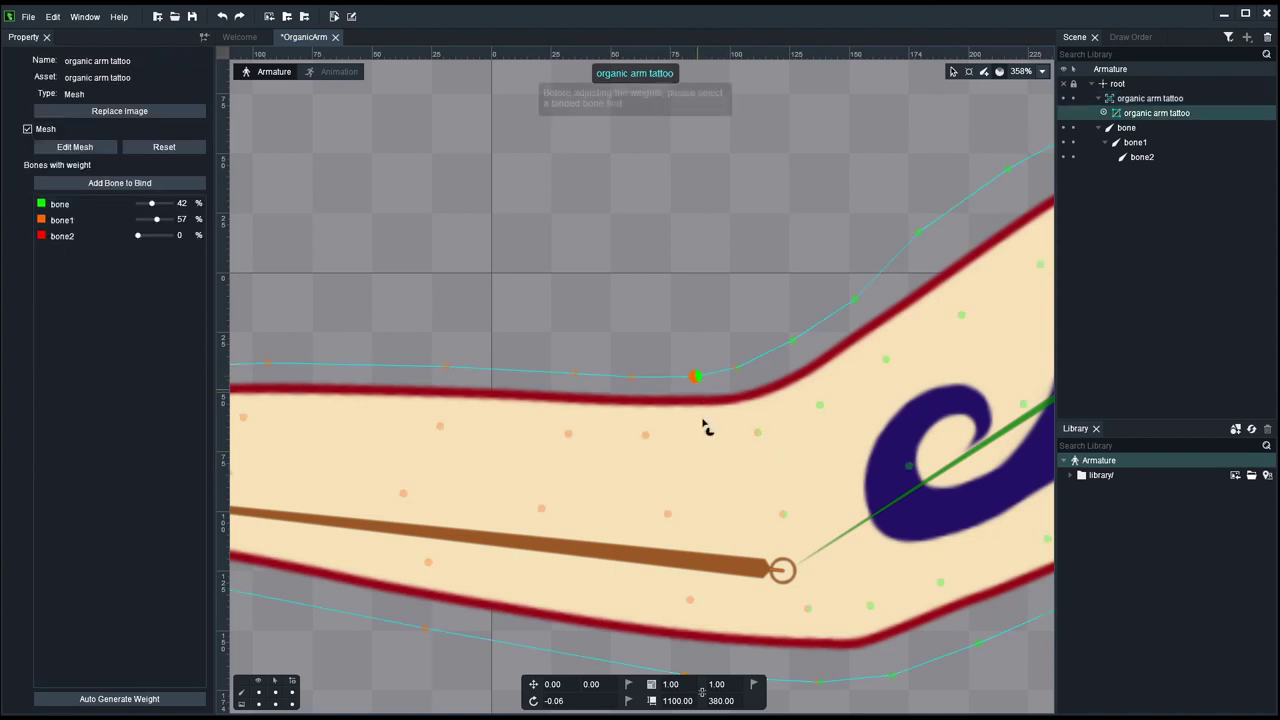
{"action": "left_click", "coordinate": [708, 433], "text": "shift"}
{"action": "left_click", "coordinate": [703, 572]}
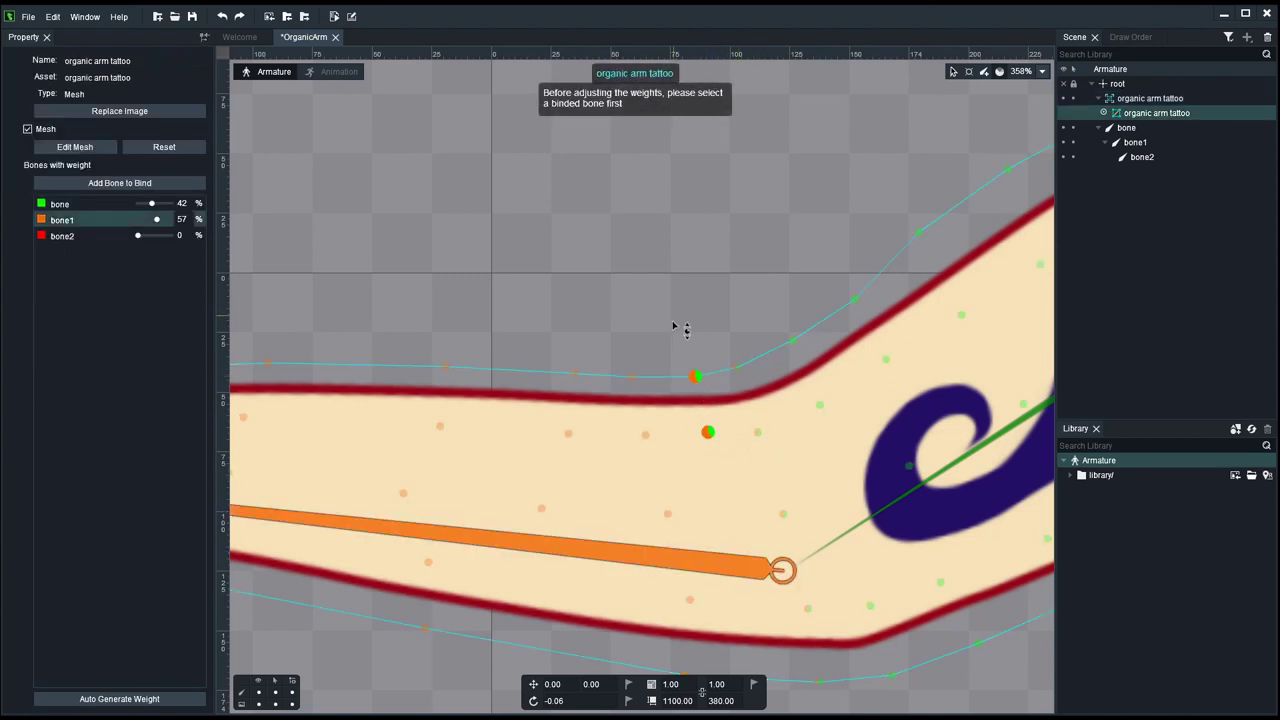
{"action": "left_click_drag", "start_coordinate": [665, 347], "coordinate": [641, 290]}
{"action": "left_click", "coordinate": [645, 292]}
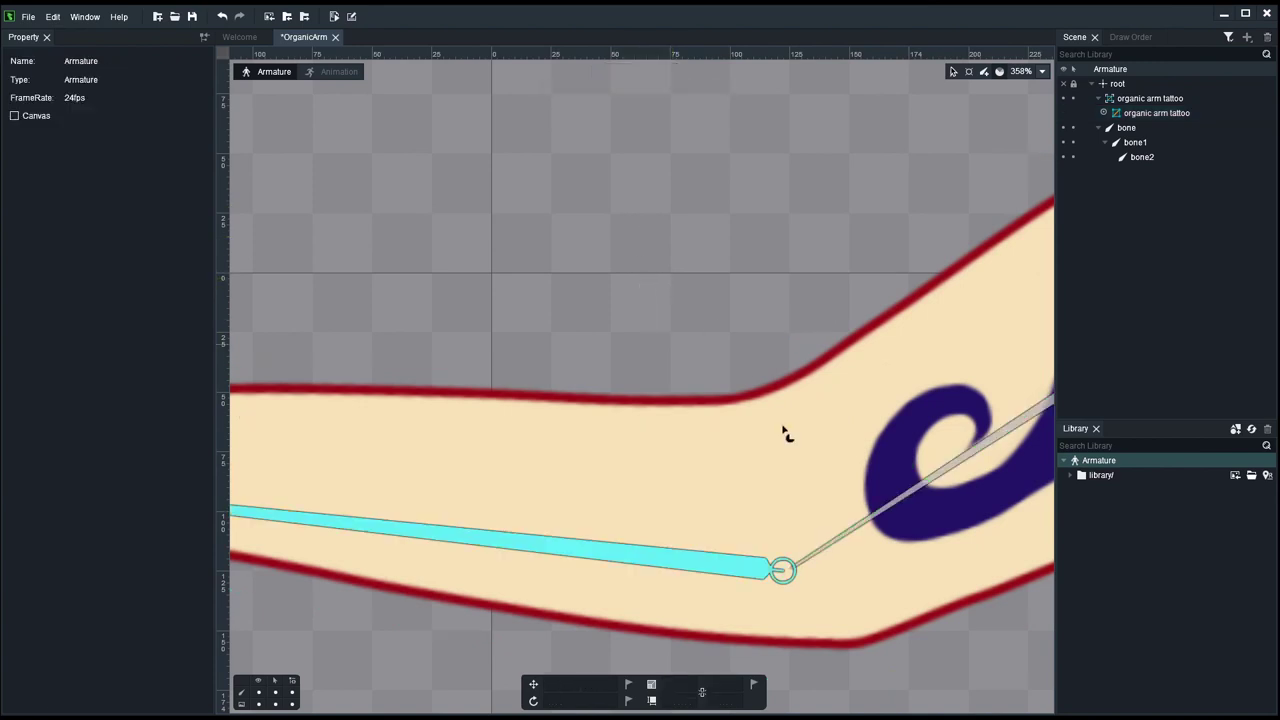
Step: Raise the upper-arm bone's weight on the mesh vertex just above the elbow joint and deselect the mesh
{"action": "left_click", "coordinate": [803, 512]}
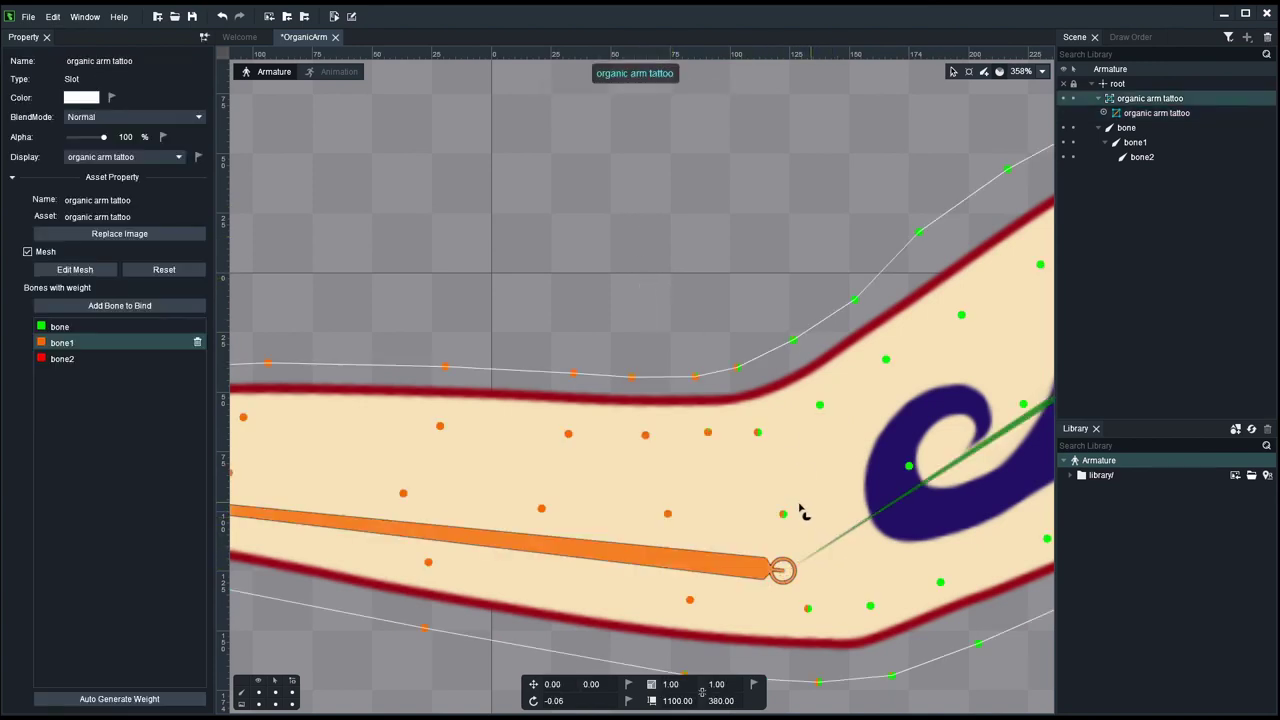
{"action": "left_click", "coordinate": [784, 515]}
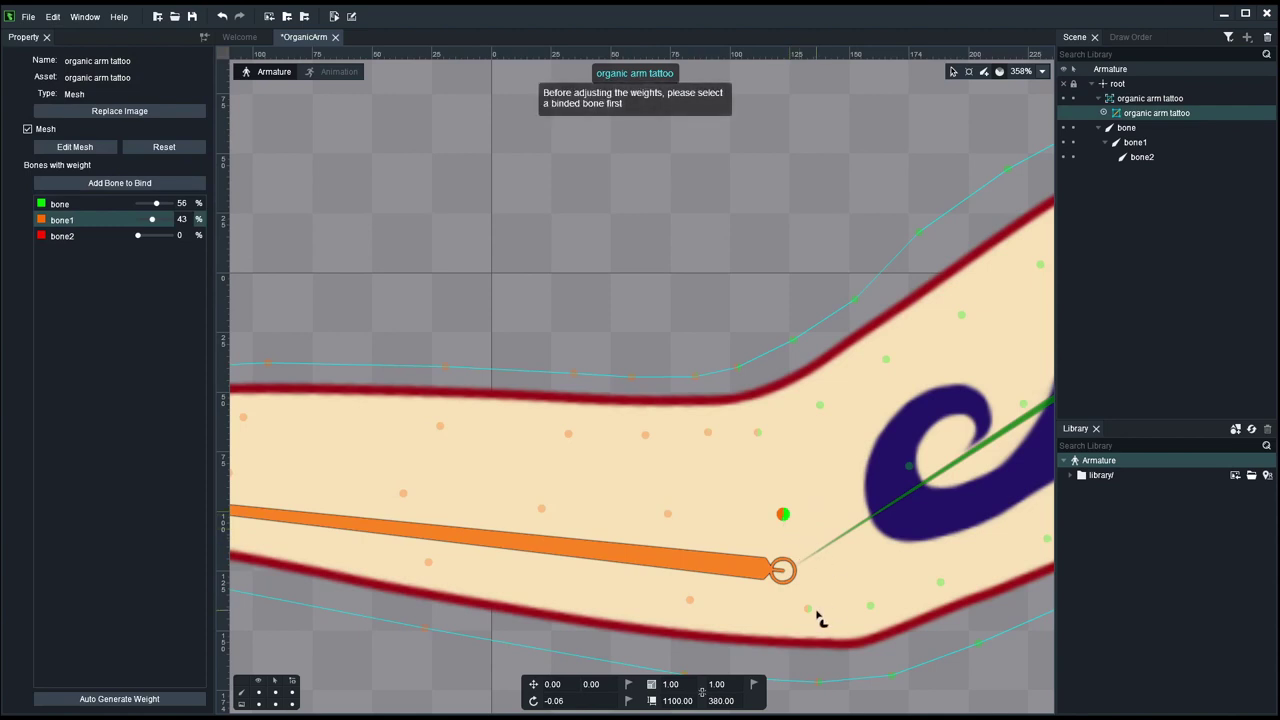
{"action": "left_click", "coordinate": [865, 532]}
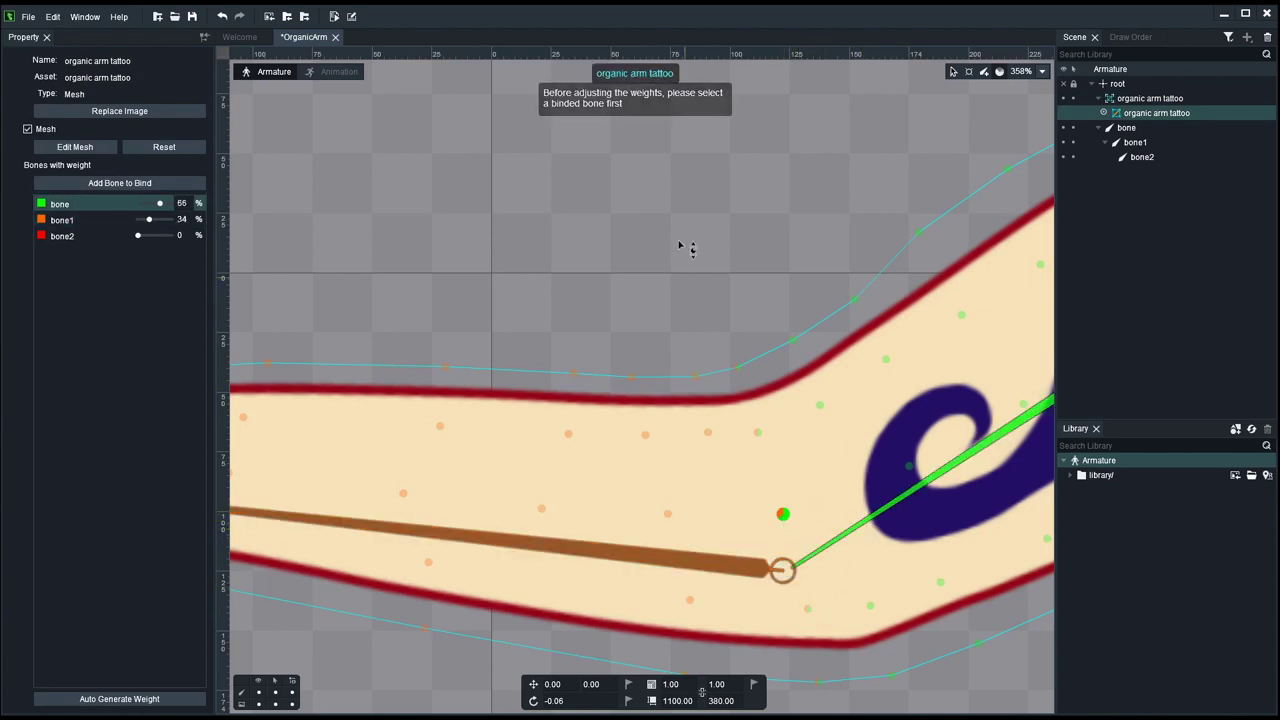
{"action": "left_click", "coordinate": [762, 271]}
Step: Rotate the forearm bone (bone1) up to about 55° to test the elbow bend, and undo the rotation
{"action": "scroll", "coordinate": [750, 266], "scroll_direction": "down", "scroll_amount": 3}
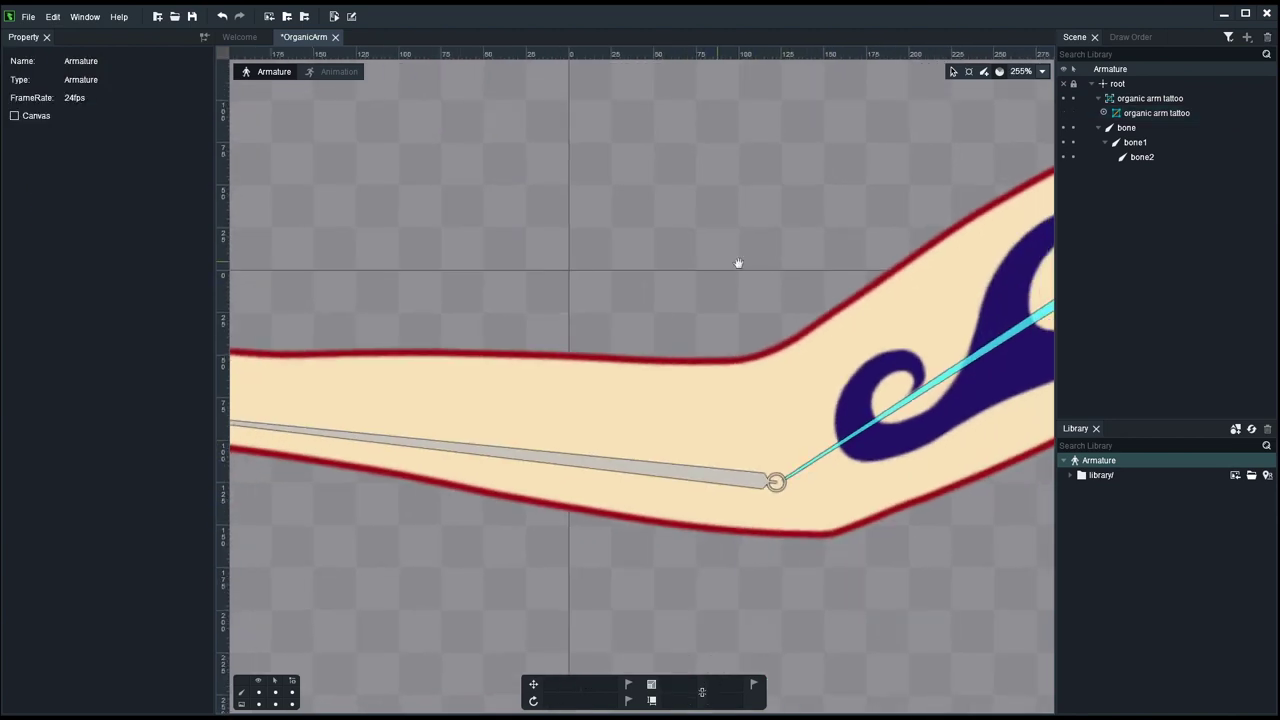
{"action": "left_click_drag", "start_coordinate": [738, 263], "coordinate": [823, 261]}
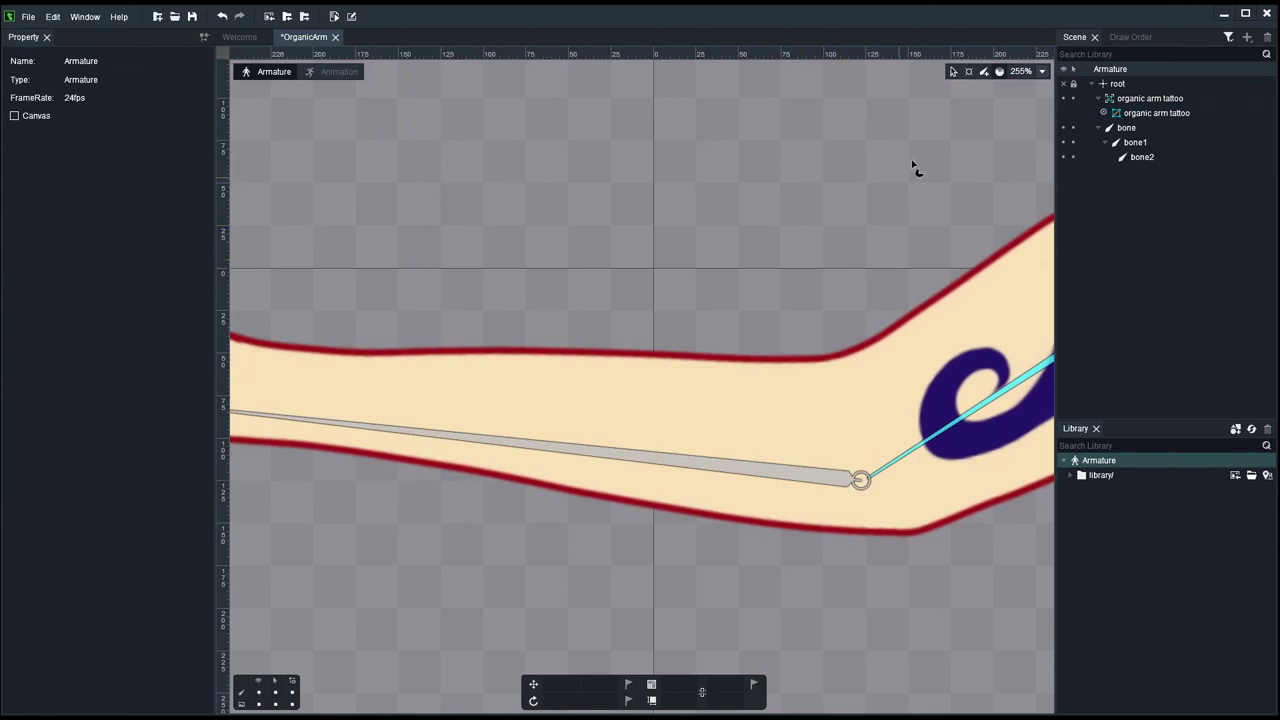
{"action": "left_click", "coordinate": [815, 481]}
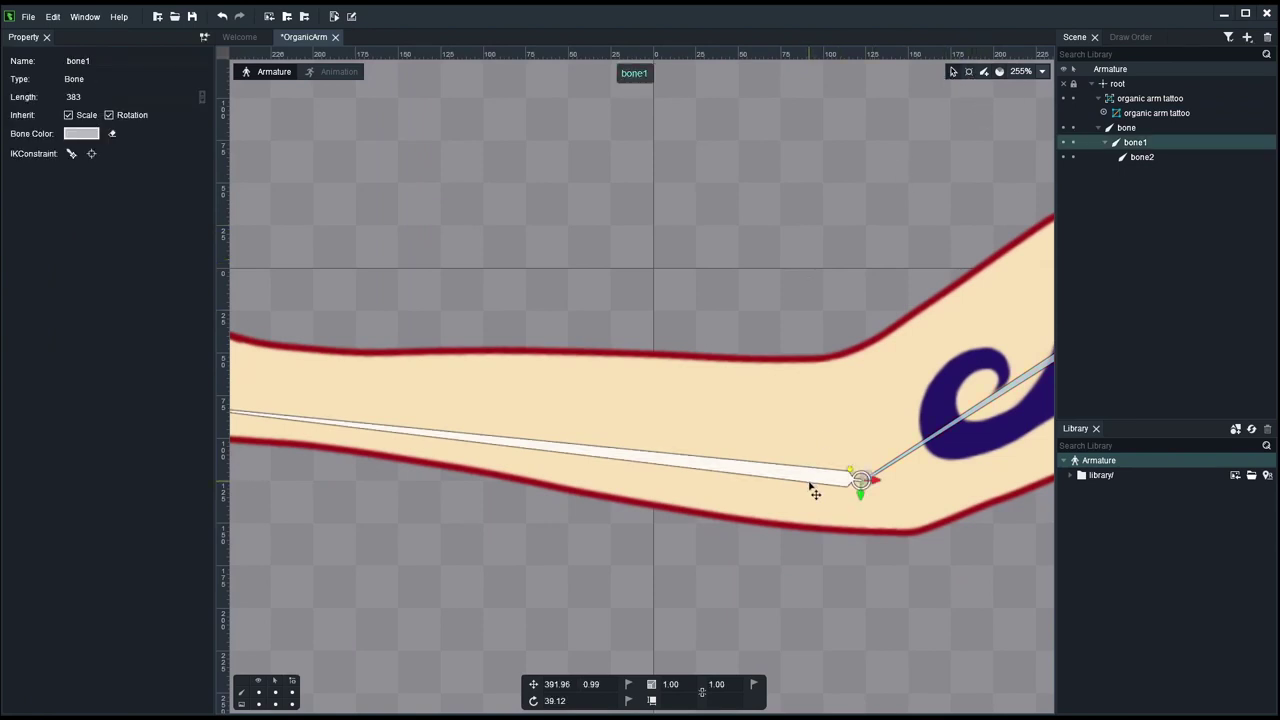
{"action": "left_click", "coordinate": [953, 71]}
{"action": "scroll", "coordinate": [768, 198], "scroll_direction": "down", "scroll_amount": 1}
{"action": "scroll", "coordinate": [775, 208], "scroll_direction": "down", "scroll_amount": 1}
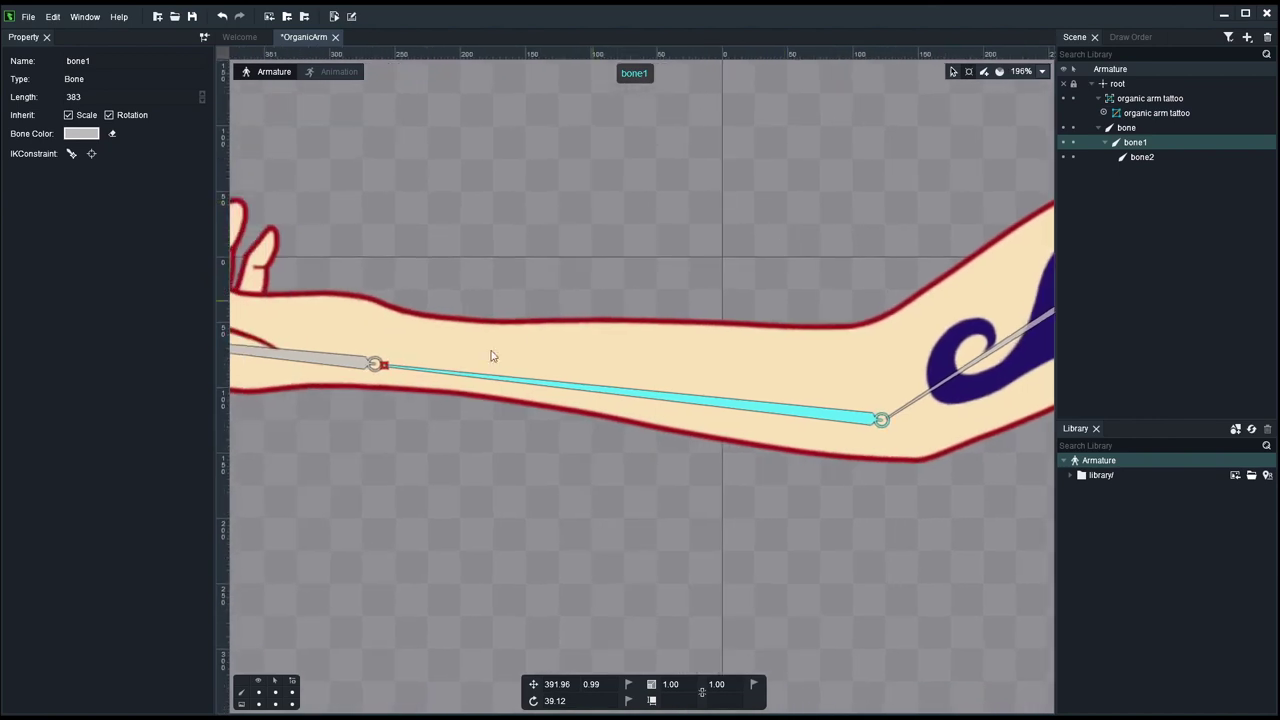
{"action": "left_click_drag", "start_coordinate": [381, 369], "coordinate": [574, 323]}
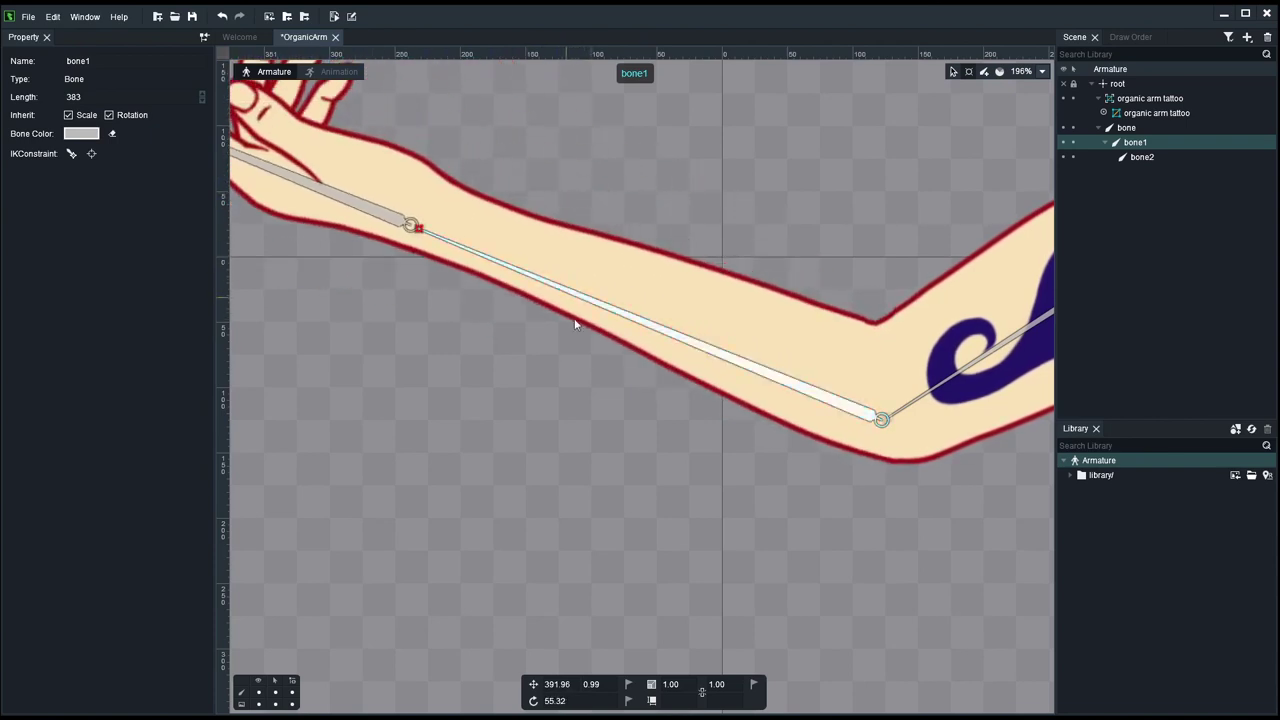
{"action": "key", "text": "ctrl+z"}
Step: Display the arm mesh's vertex weights and examine how the bone influences are split around the elbow
{"action": "scroll", "coordinate": [871, 343], "scroll_direction": "up", "scroll_amount": 4}
{"action": "left_click", "coordinate": [932, 336]}
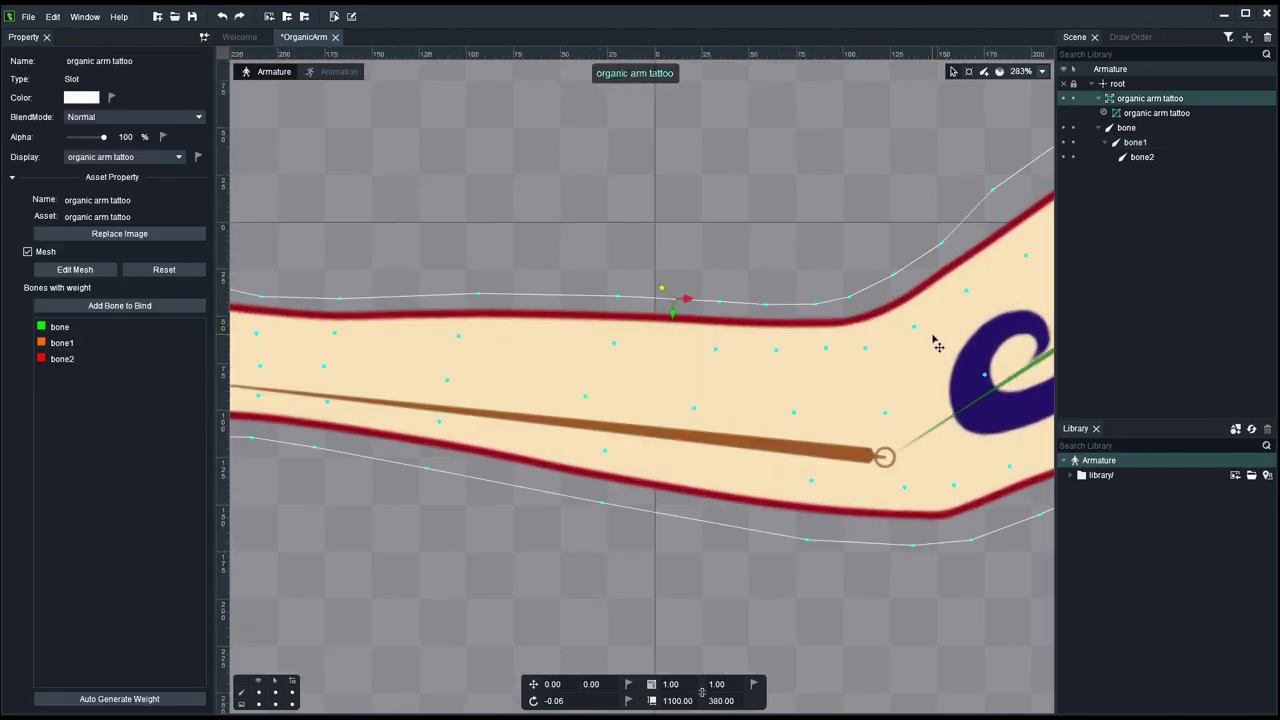
{"action": "scroll", "coordinate": [786, 380], "scroll_direction": "up", "scroll_amount": 1}
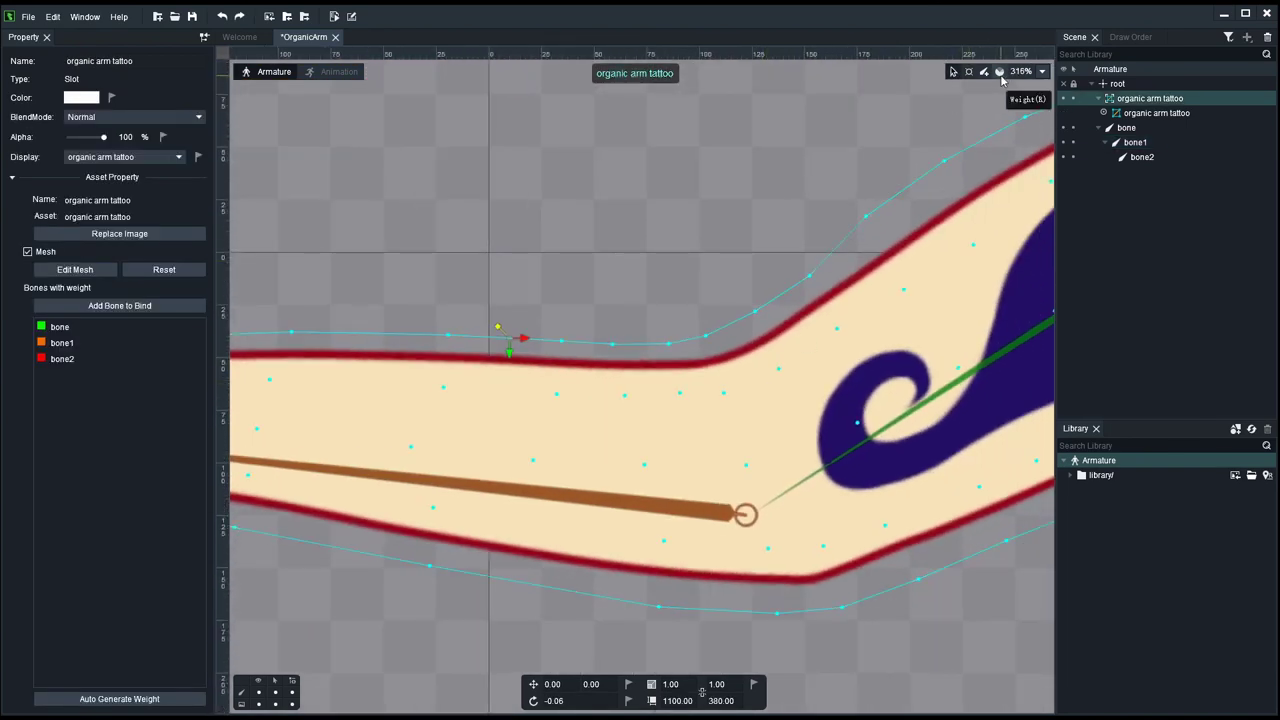
{"action": "left_click", "coordinate": [998, 71]}
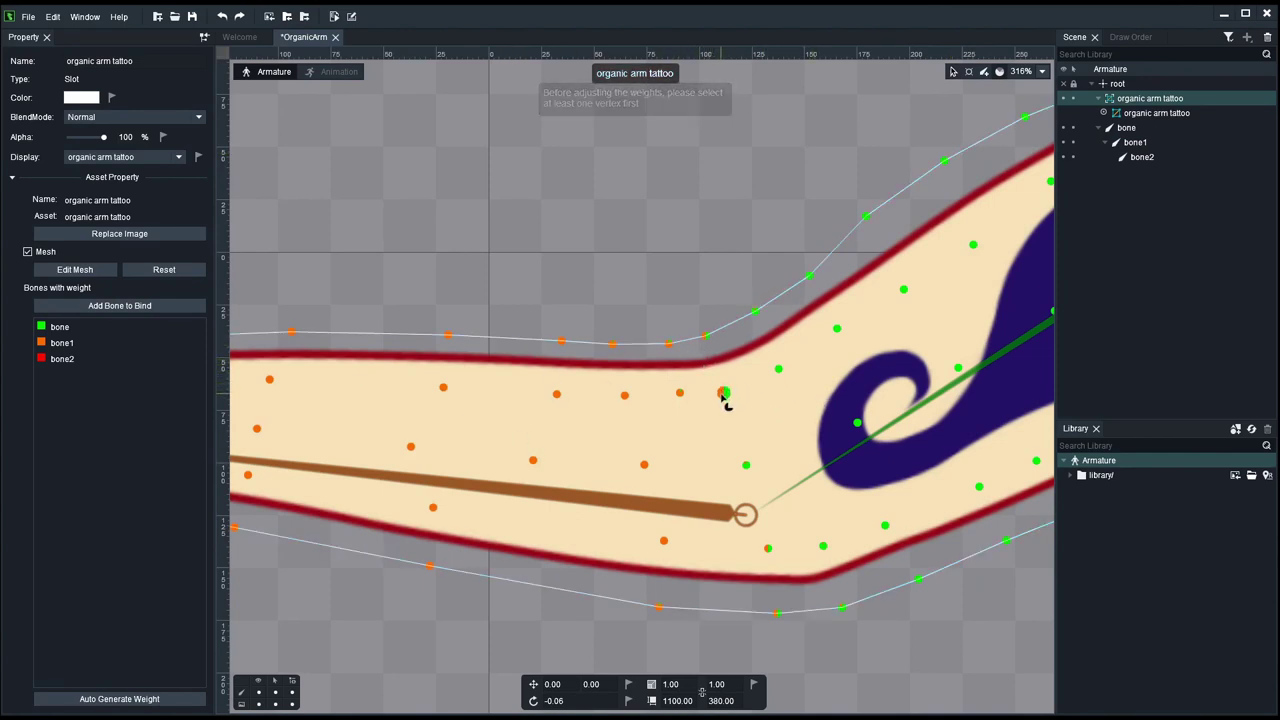
{"action": "scroll", "coordinate": [700, 335], "scroll_direction": "down", "scroll_amount": 1}
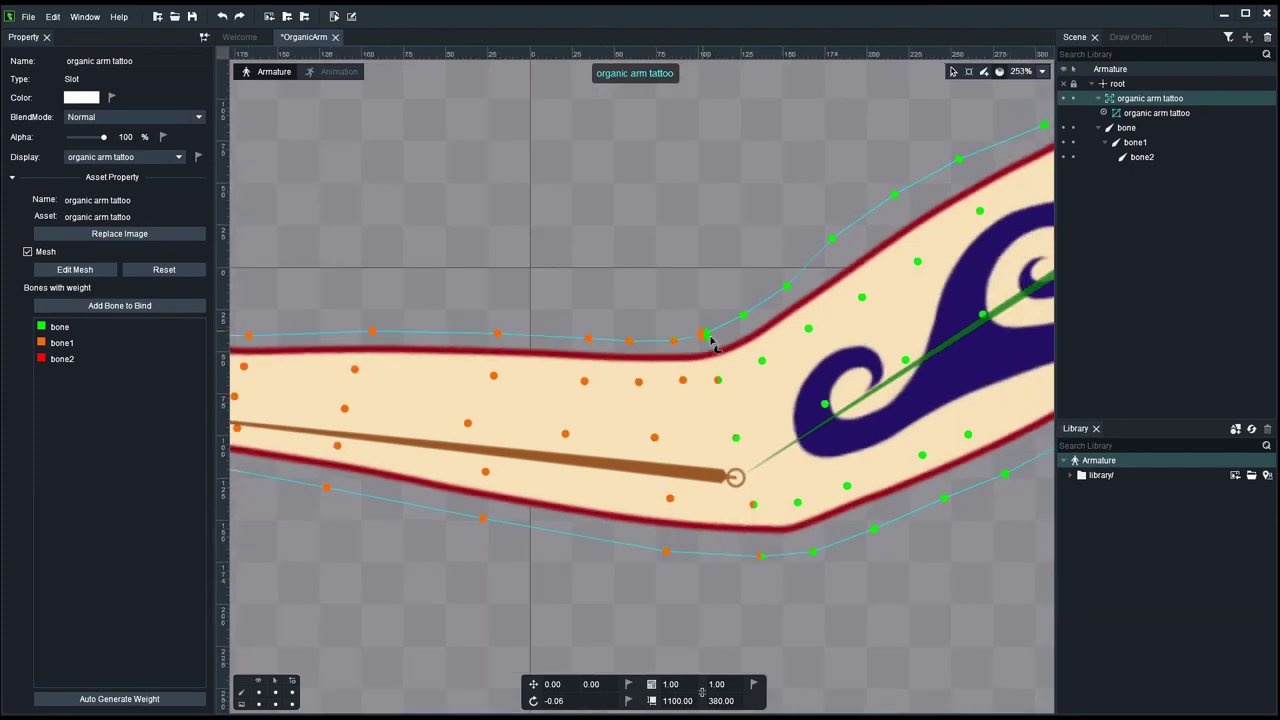
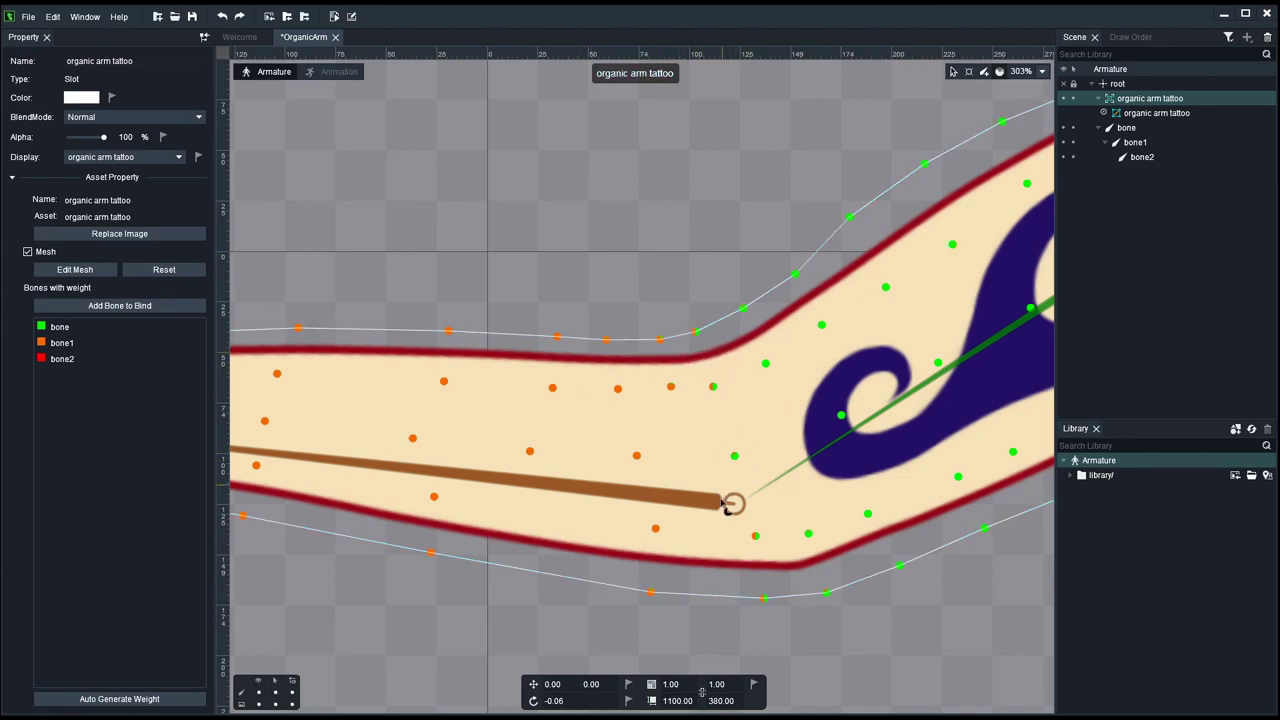
{"action": "scroll", "coordinate": [708, 451], "scroll_direction": "down", "scroll_amount": 4}
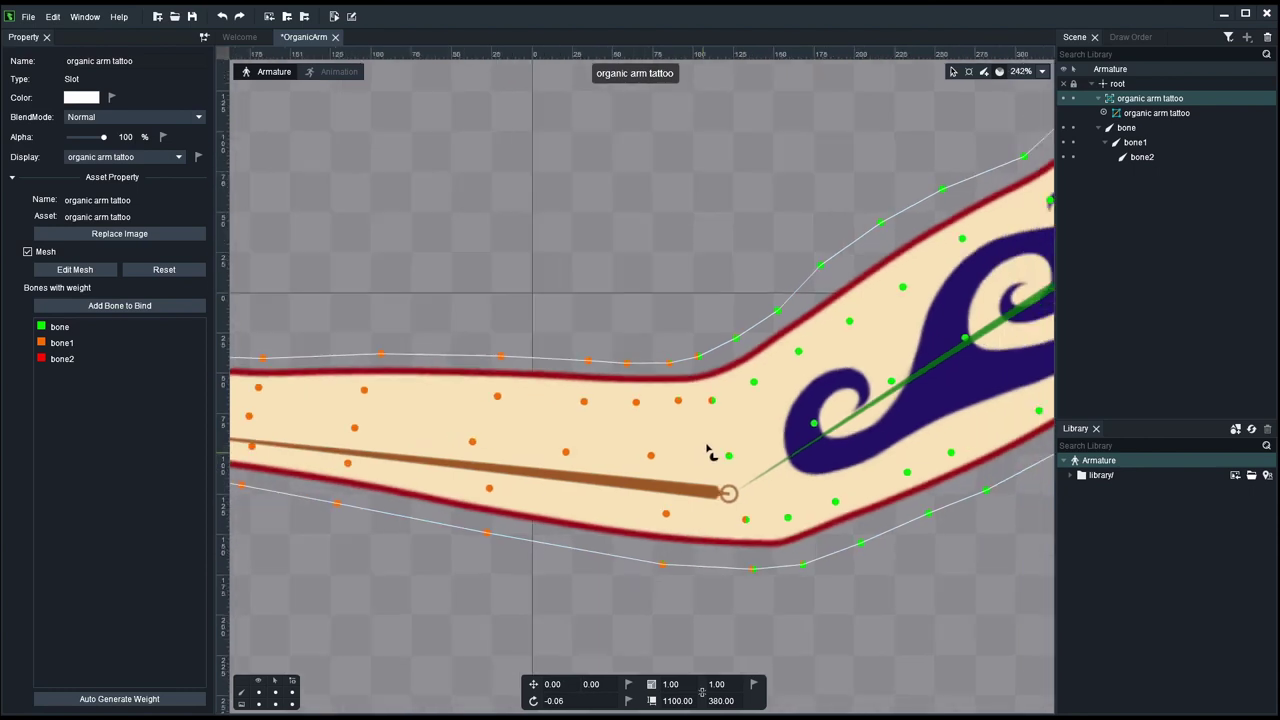
{"action": "left_click", "coordinate": [760, 255]}
{"action": "scroll", "coordinate": [780, 245], "scroll_direction": "down", "scroll_amount": 1}
{"action": "left_click_drag", "start_coordinate": [800, 234], "coordinate": [771, 274]}
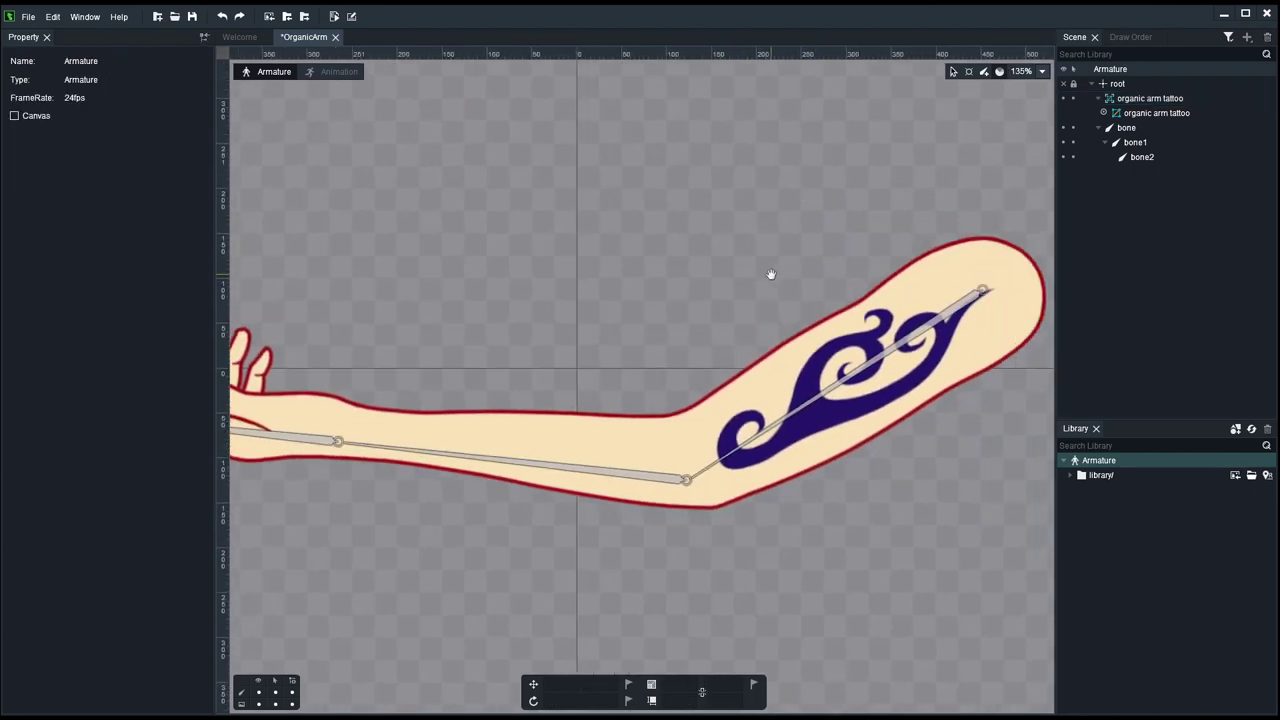
{"action": "scroll", "coordinate": [706, 380], "scroll_direction": "up", "scroll_amount": 2}
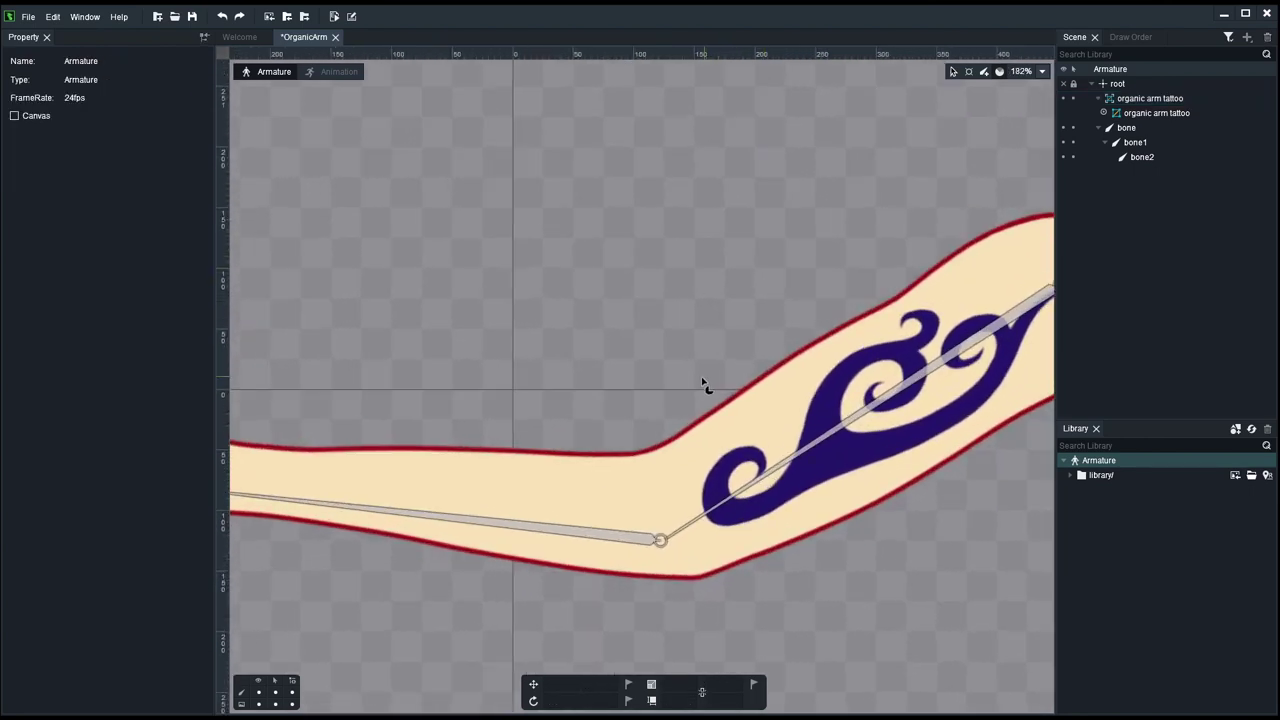
Step: Raise the upper-arm bone's weight on the blended vertices below the elbow joint and at the inner crease, and deselect the mesh
{"action": "left_click", "coordinate": [672, 514]}
{"action": "scroll", "coordinate": [654, 337], "scroll_direction": "up", "scroll_amount": 2}
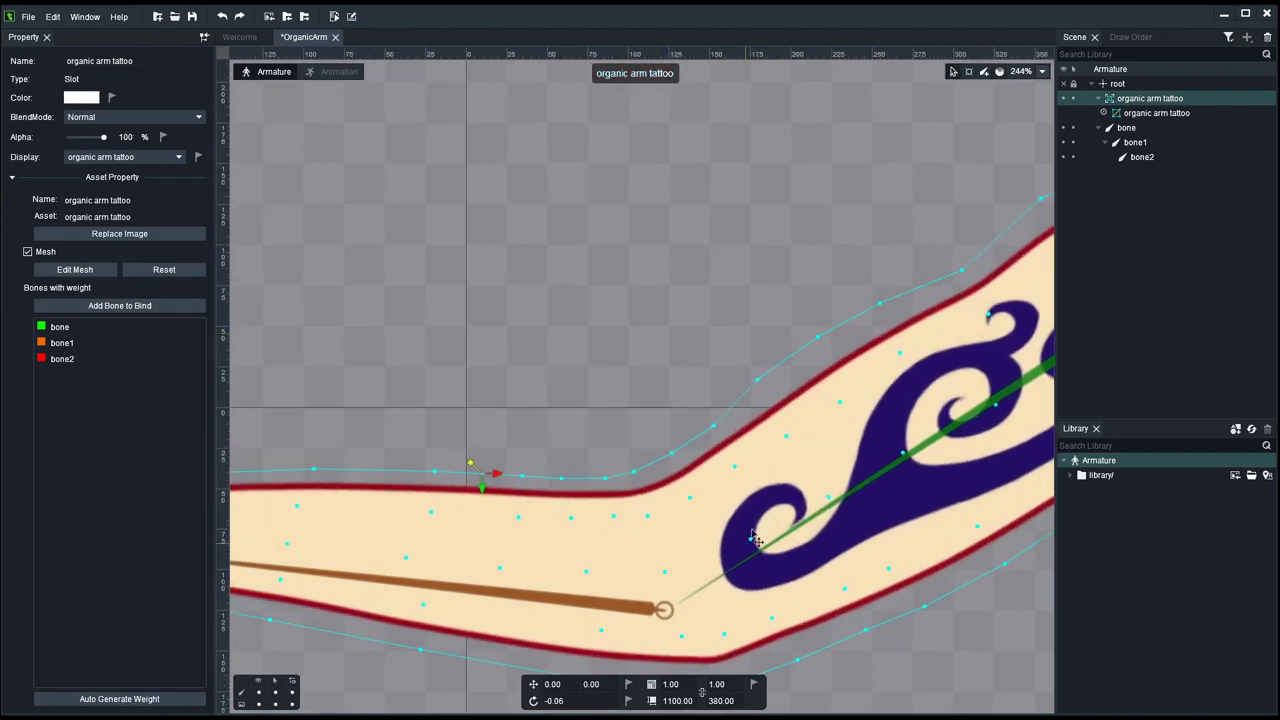
{"action": "left_click_drag", "start_coordinate": [796, 171], "coordinate": [796, 157]}
{"action": "left_click_drag", "start_coordinate": [716, 556], "coordinate": [718, 392]}
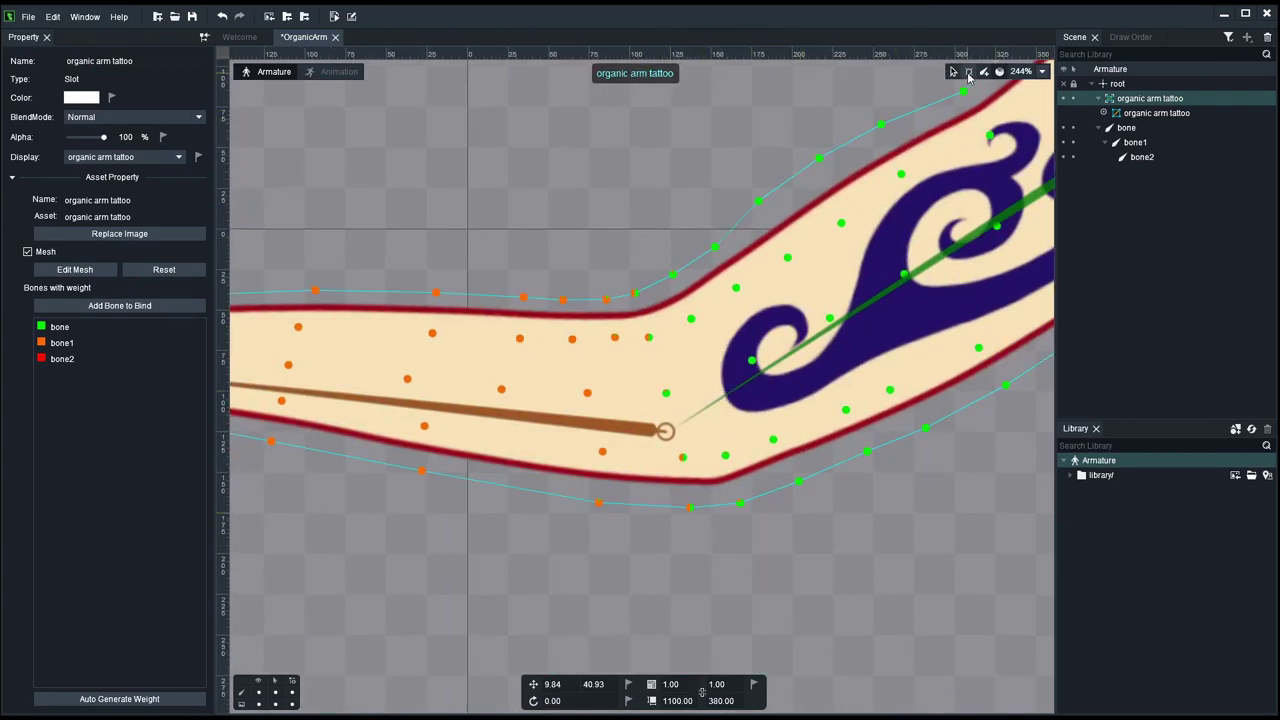
{"action": "left_click", "coordinate": [999, 72]}
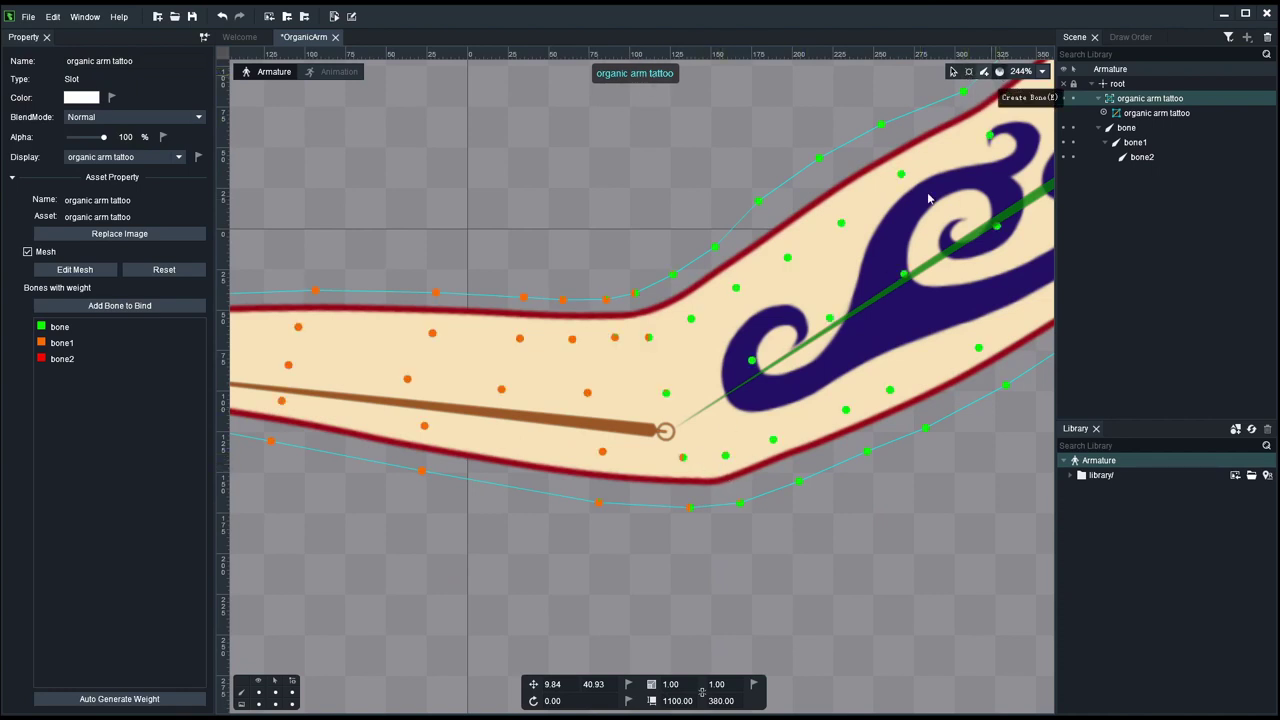
{"action": "left_click", "coordinate": [684, 459]}
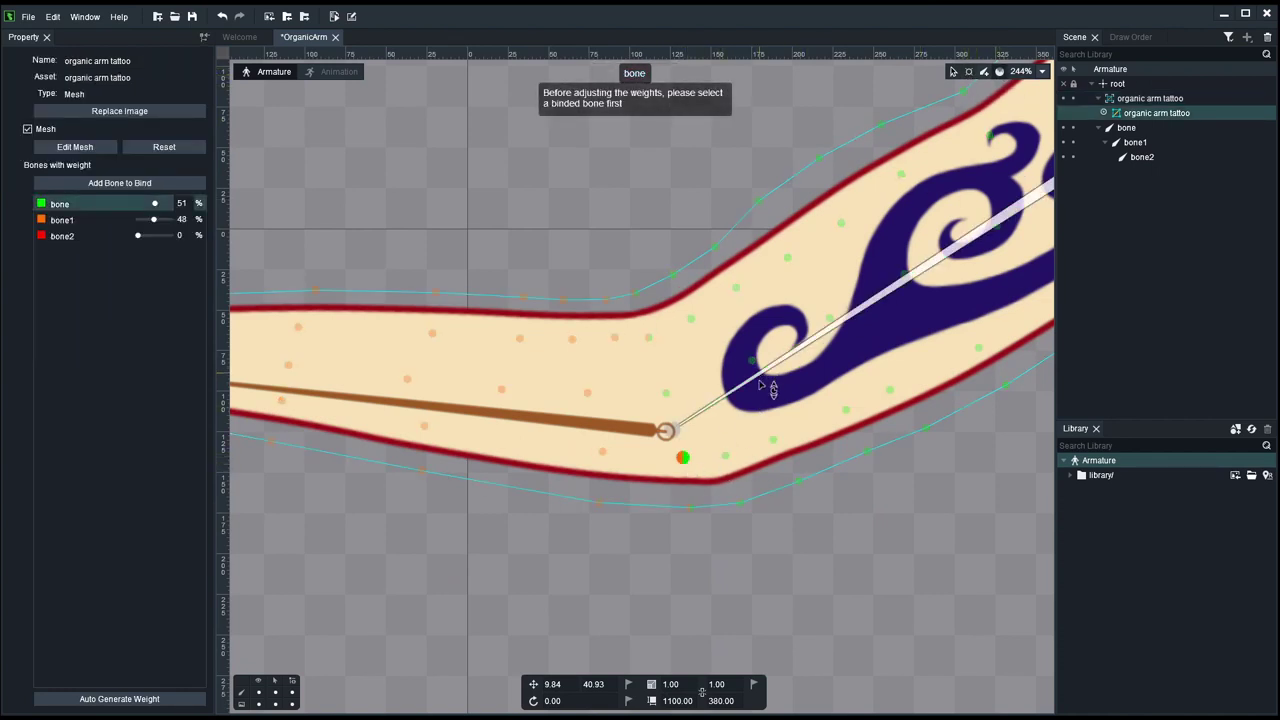
{"action": "left_click", "coordinate": [690, 509]}
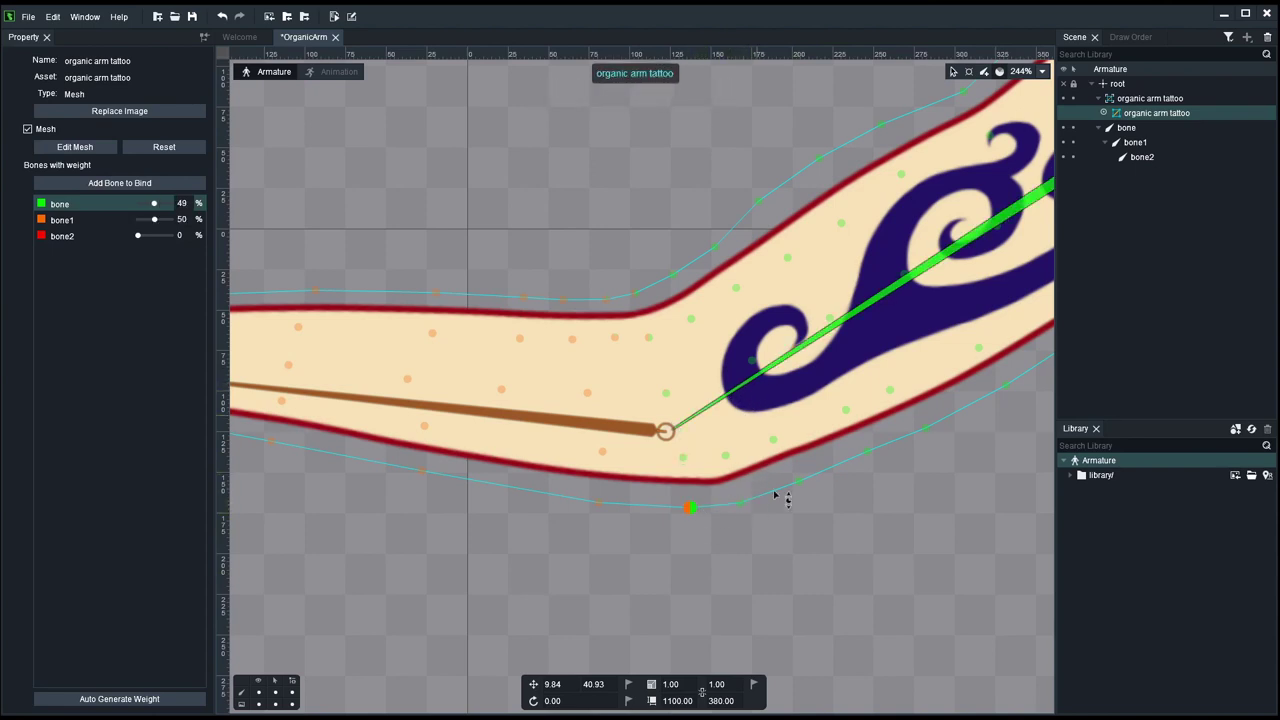
{"action": "left_click", "coordinate": [648, 338]}
{"action": "left_click", "coordinate": [618, 220]}
Step: Rotate the forearm bone (bone1) up to about 57° to check the adjusted elbow weights, undo the rotation, and deselect the bone
{"action": "scroll", "coordinate": [620, 220], "scroll_direction": "down", "scroll_amount": 2}
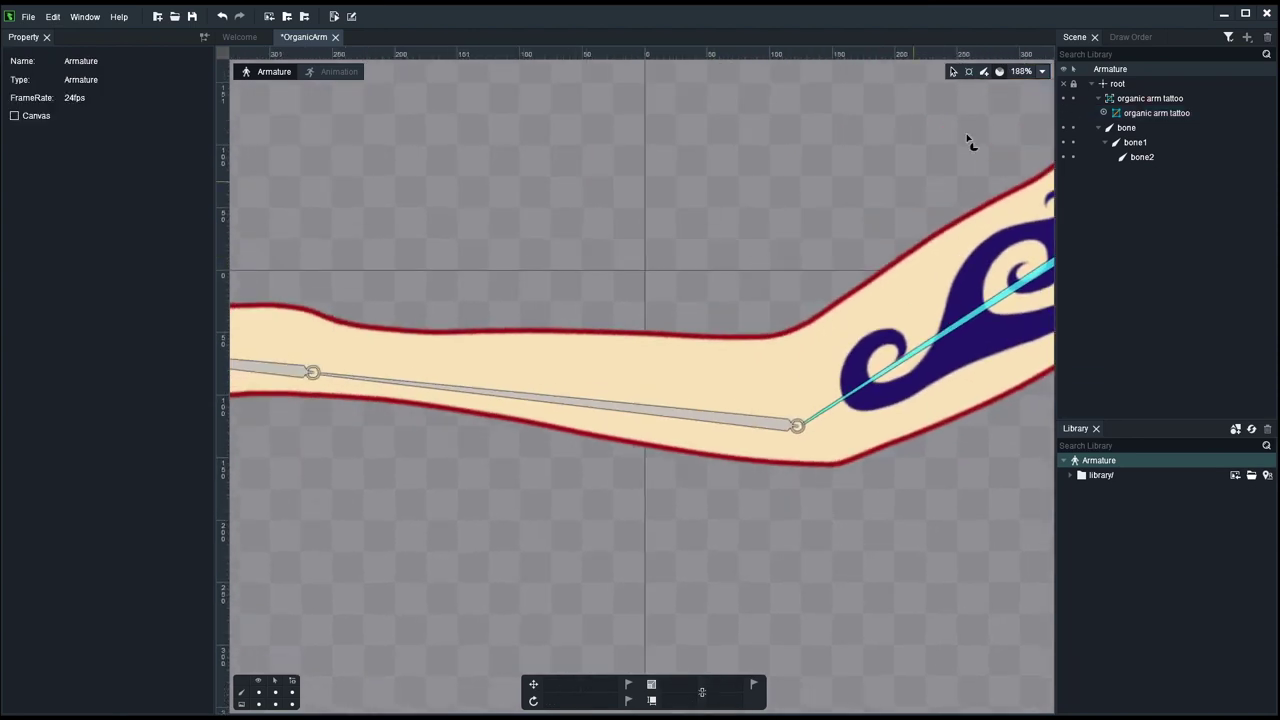
{"action": "left_click", "coordinate": [740, 418]}
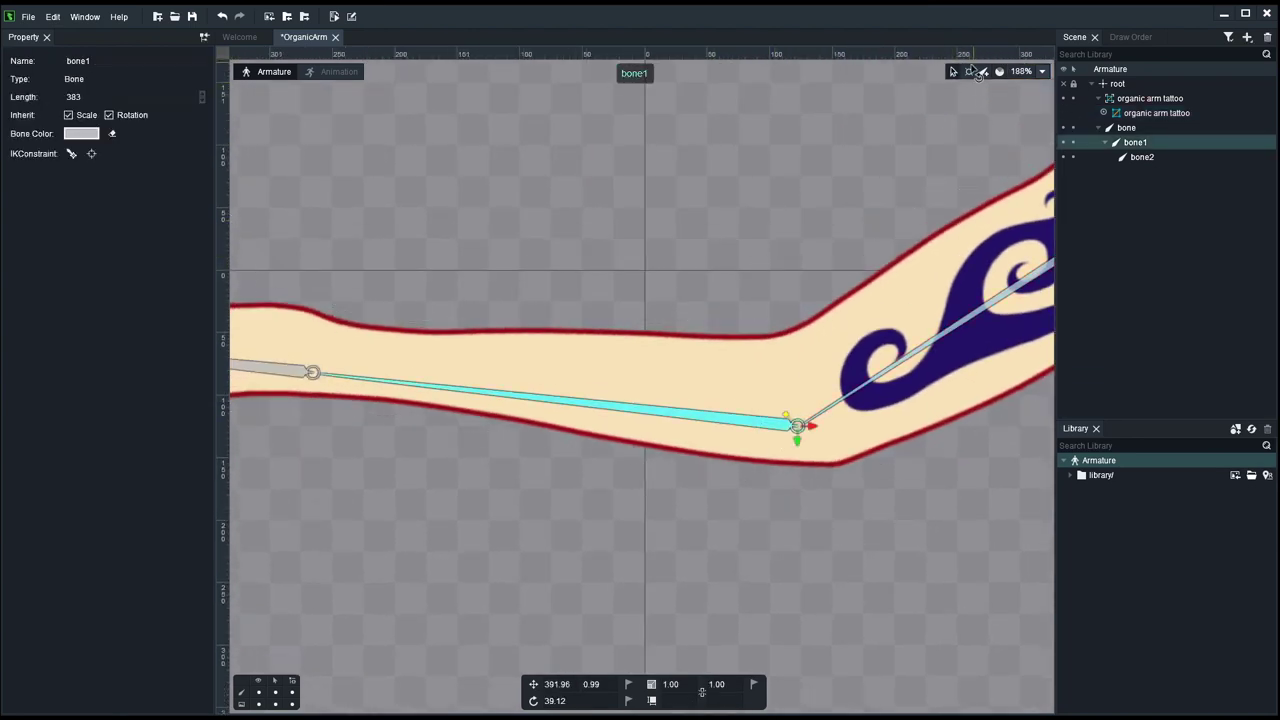
{"action": "left_click_drag", "start_coordinate": [322, 378], "coordinate": [594, 303]}
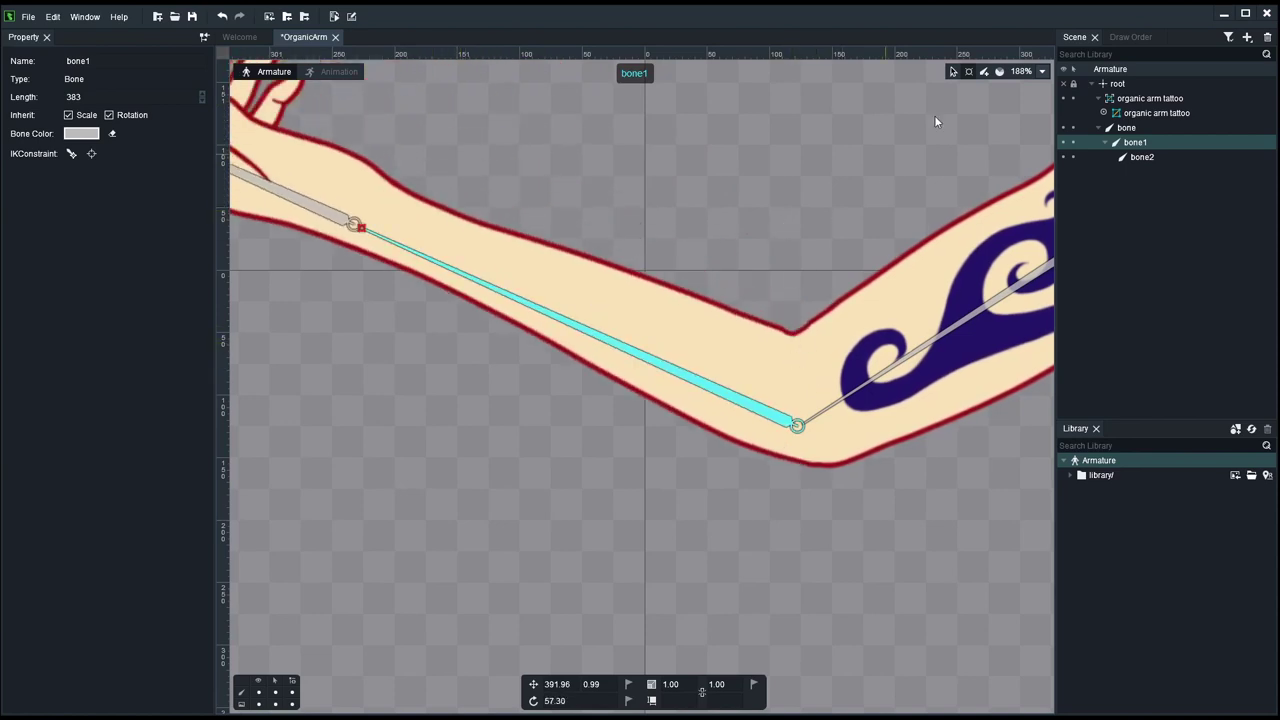
{"action": "key", "text": "ctrl+z"}
{"action": "scroll", "coordinate": [775, 262], "scroll_direction": "down", "scroll_amount": 3}
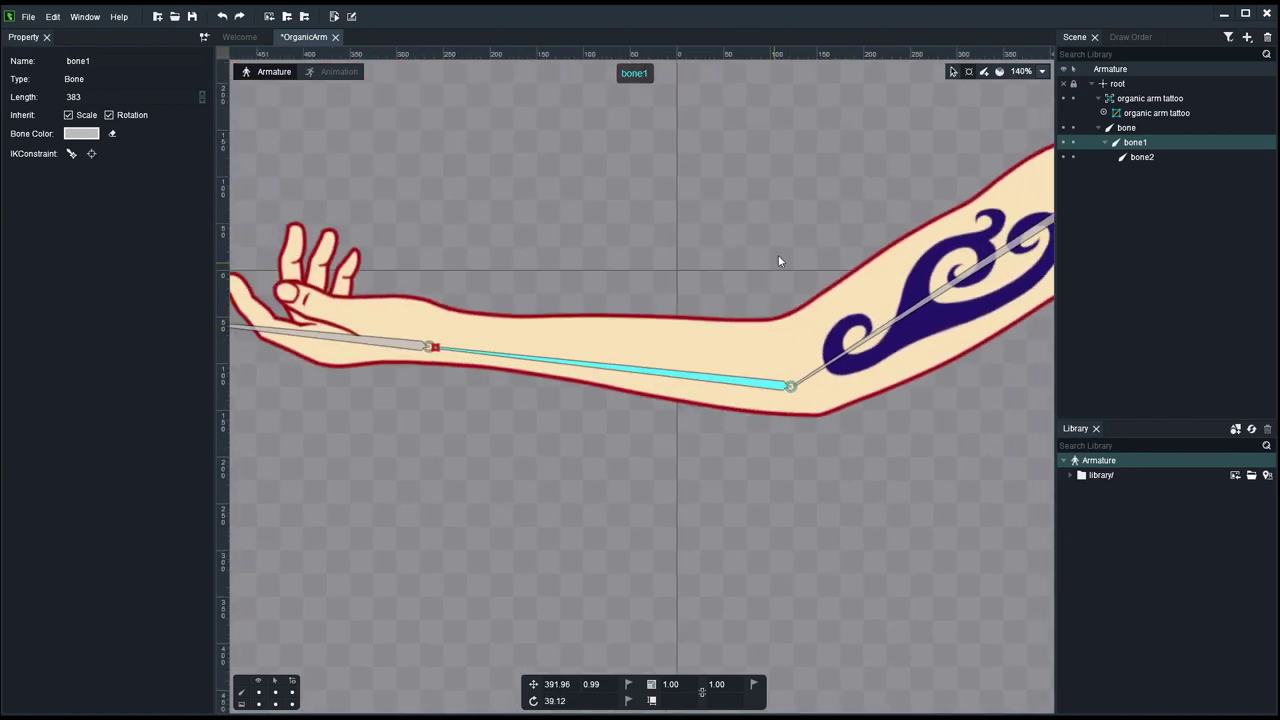
{"action": "left_click", "coordinate": [779, 261]}
Step: Create a separate bone about 88 long, starting just above the inner elbow crease and pointing up away from the arm
{"action": "scroll", "coordinate": [813, 231], "scroll_direction": "up", "scroll_amount": 3}
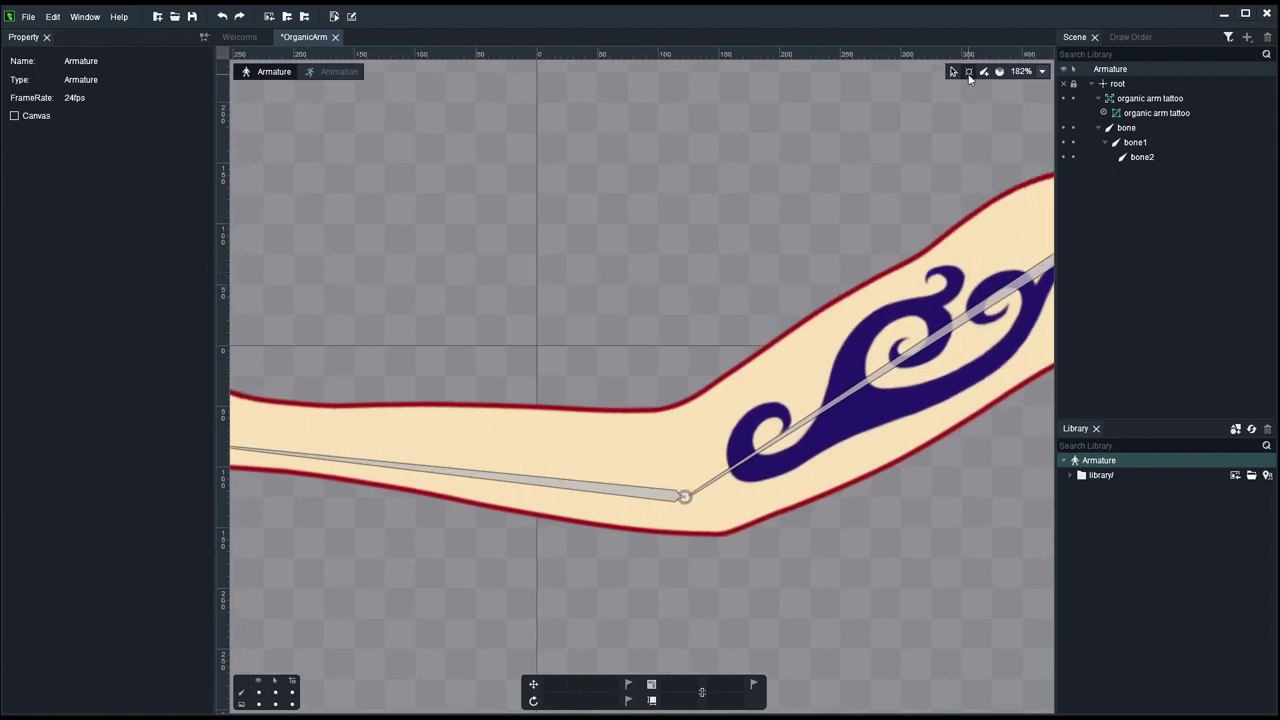
{"action": "left_click", "coordinate": [985, 76]}
{"action": "left_click_drag", "start_coordinate": [663, 376], "coordinate": [641, 268]}
{"action": "left_click", "coordinate": [712, 262]}
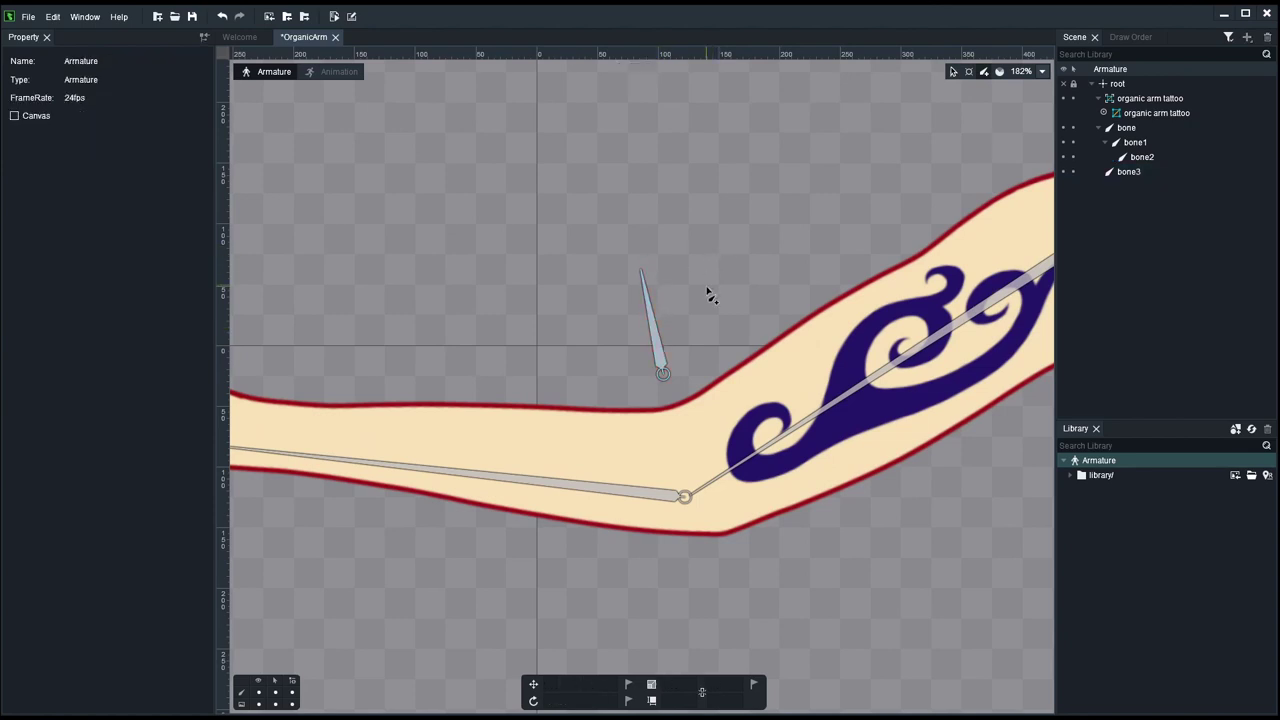
Step: Make the new bone above the elbow crease a child of the upper-arm bone
{"action": "left_click", "coordinate": [953, 72]}
{"action": "left_click", "coordinate": [662, 366]}
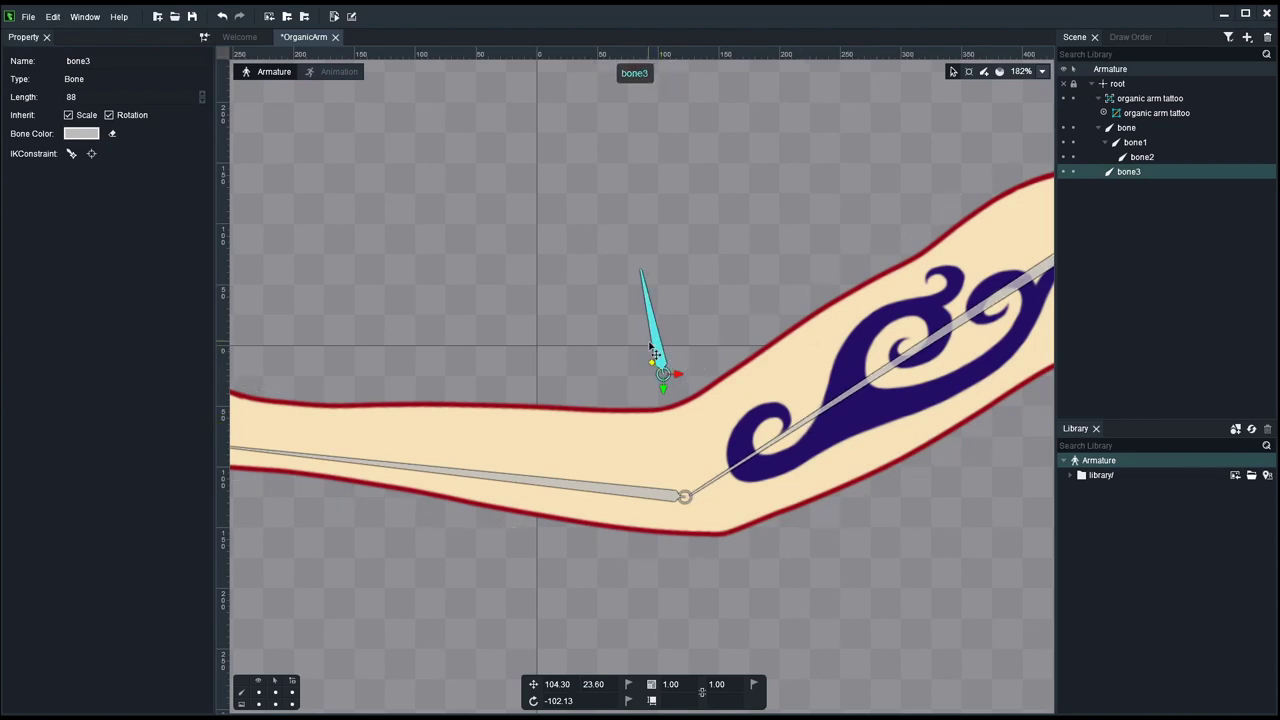
{"action": "right_click", "coordinate": [662, 353]}
{"action": "left_click", "coordinate": [685, 349]}
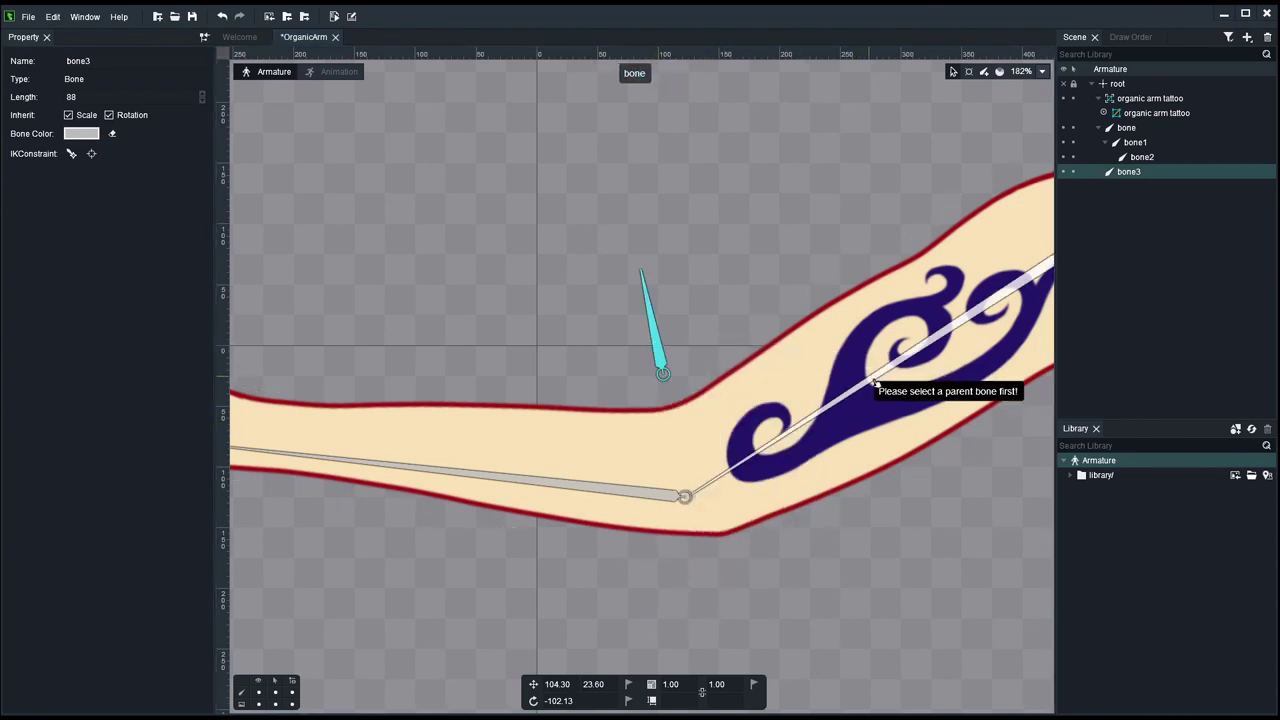
{"action": "left_click", "coordinate": [872, 384]}
{"action": "scroll", "coordinate": [743, 234], "scroll_direction": "down", "scroll_amount": 2}
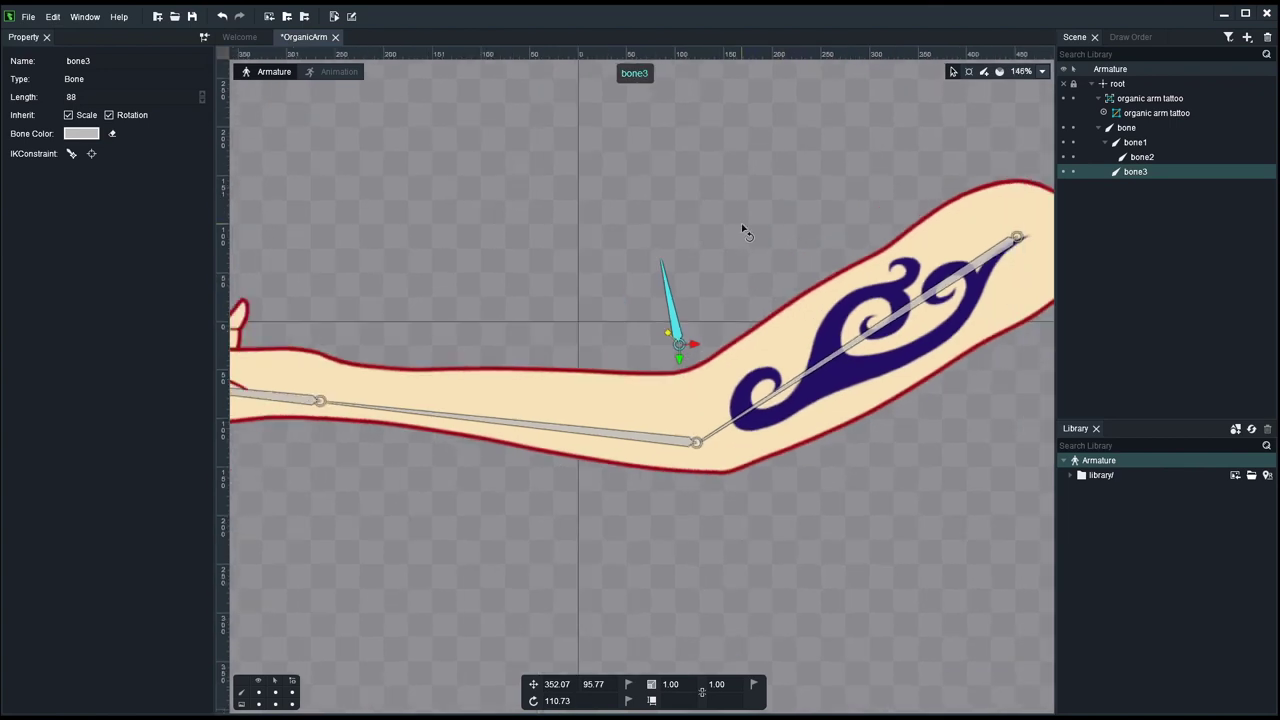
Step: Rename bone3 as ElbowFiller in the armature's bone hierarchy
{"action": "scroll", "coordinate": [743, 236], "scroll_direction": "up", "scroll_amount": 1}
{"action": "left_click", "coordinate": [741, 234]}
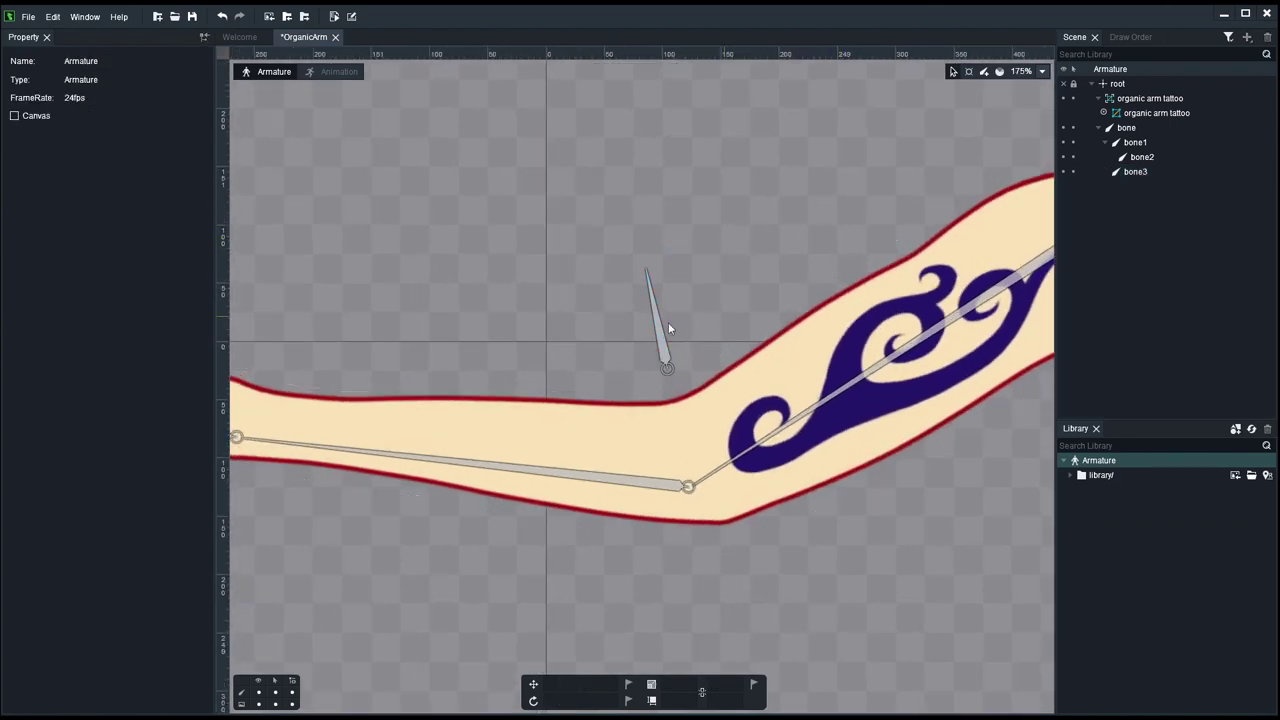
{"action": "left_click", "coordinate": [1135, 172]}
{"action": "double_click", "coordinate": [1135, 174]}
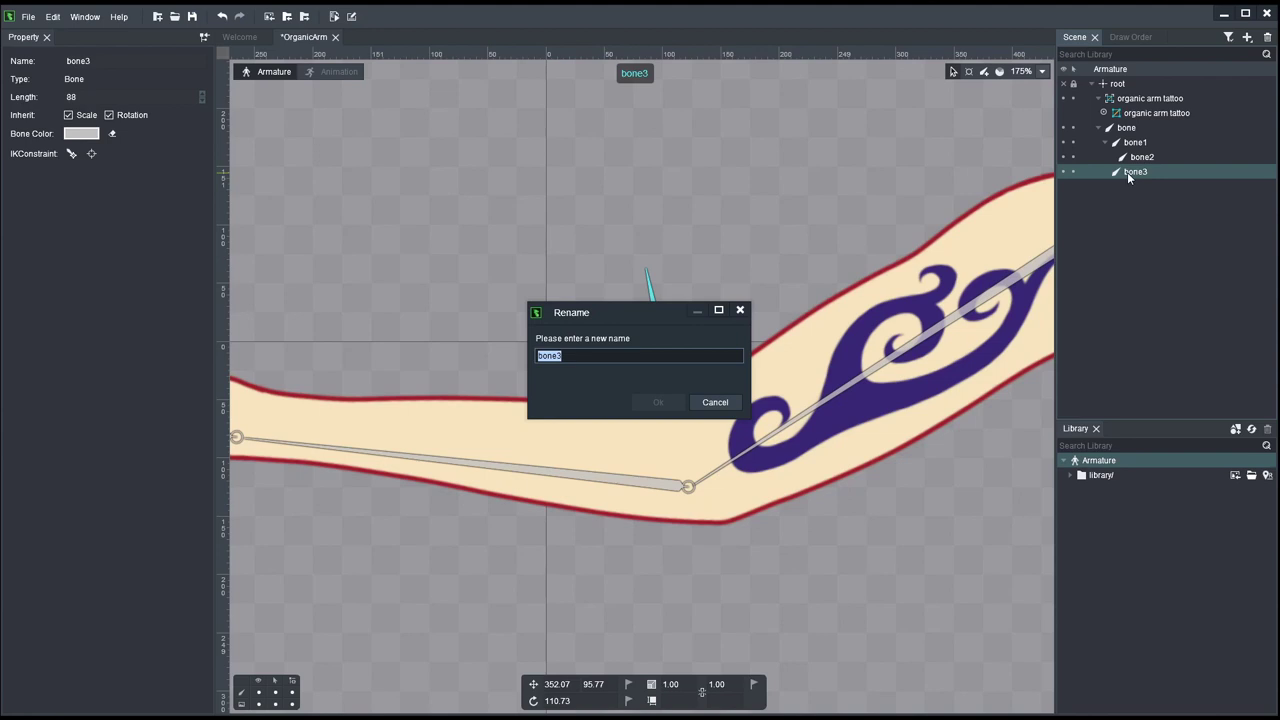
{"action": "type", "text": "Eblow"}
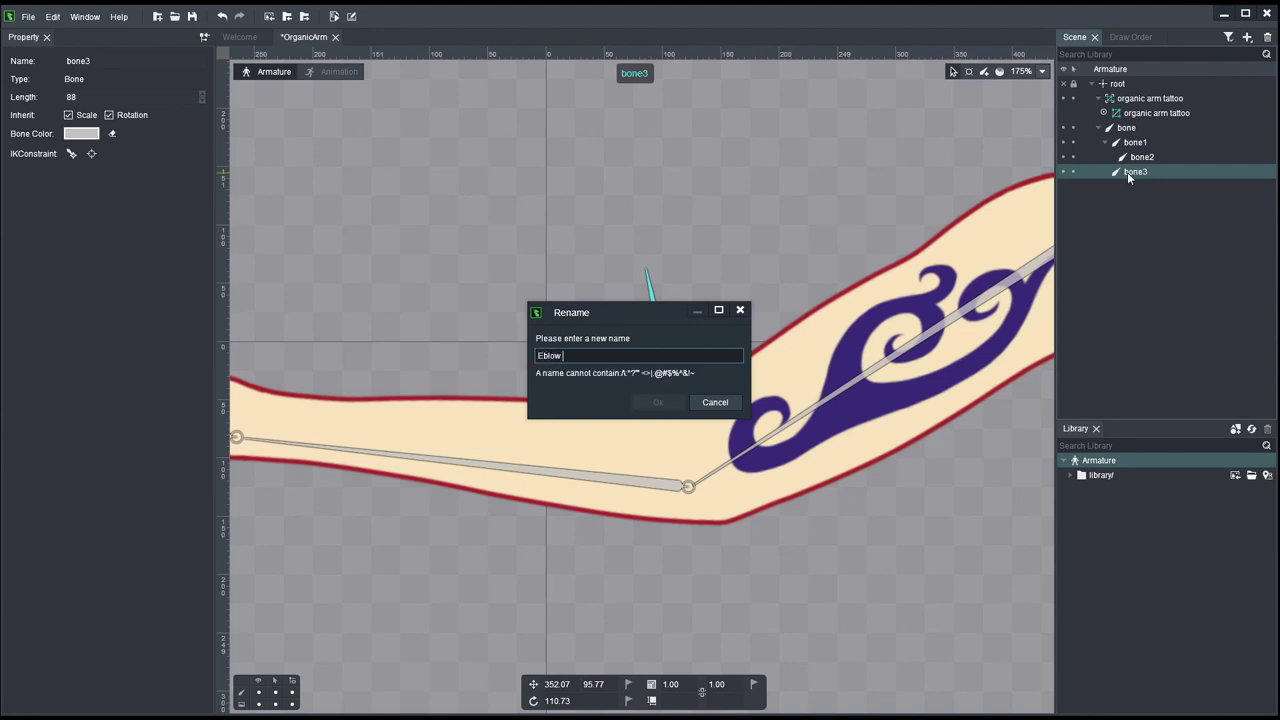
{"action": "key", "text": "BackSpace"}
{"action": "key", "text": "BackSpace"}
{"action": "key", "text": "BackSpace"}
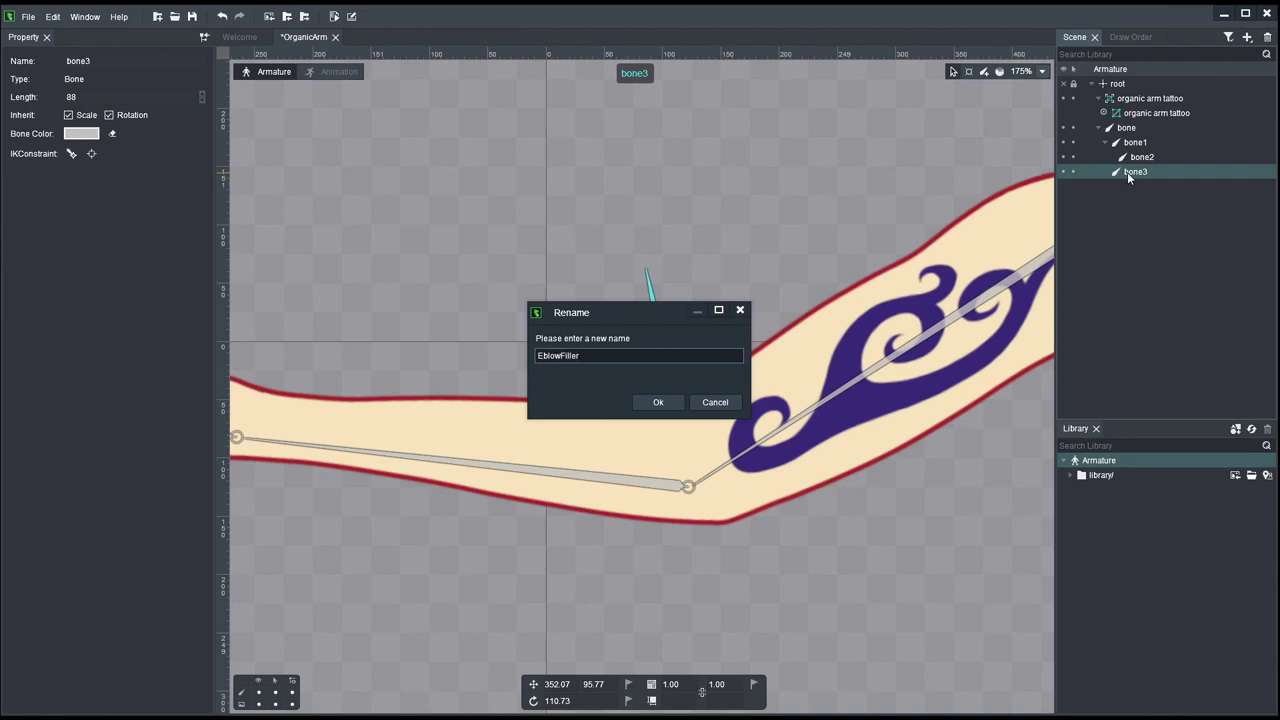
{"action": "left_click", "coordinate": [656, 402]}
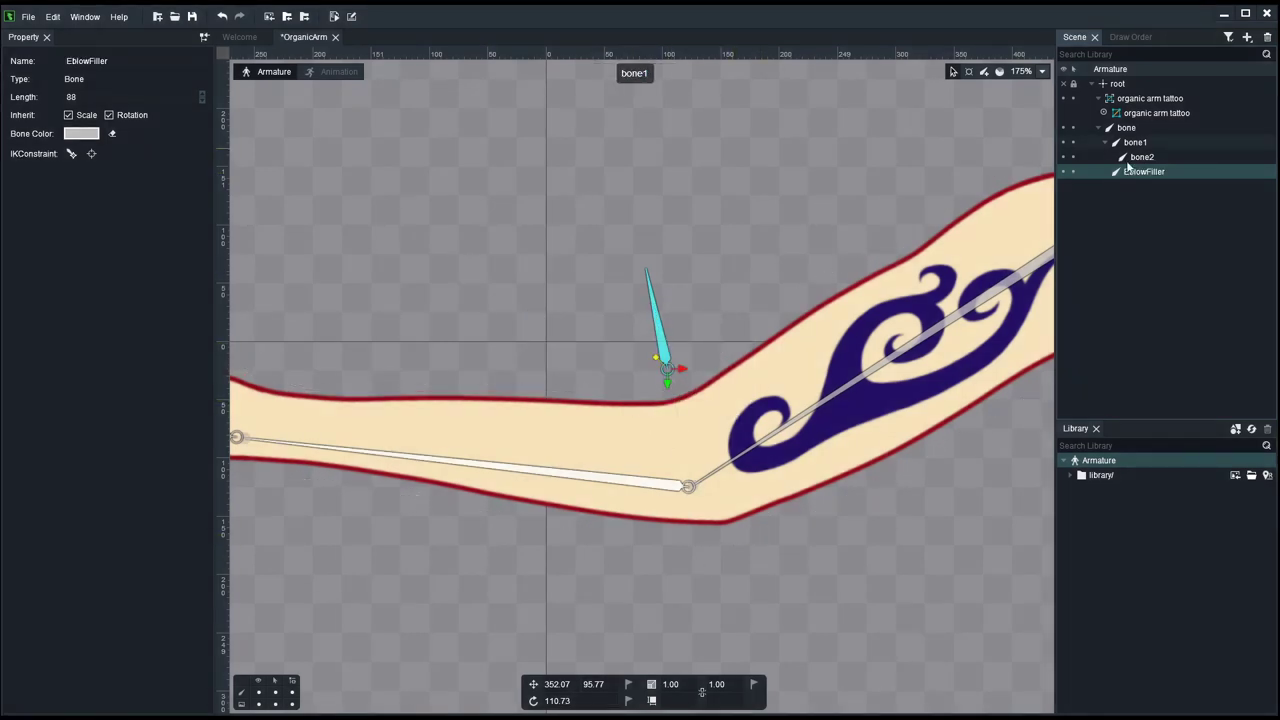
{"action": "double_click", "coordinate": [1140, 172]}
{"action": "left_click", "coordinate": [549, 357]}
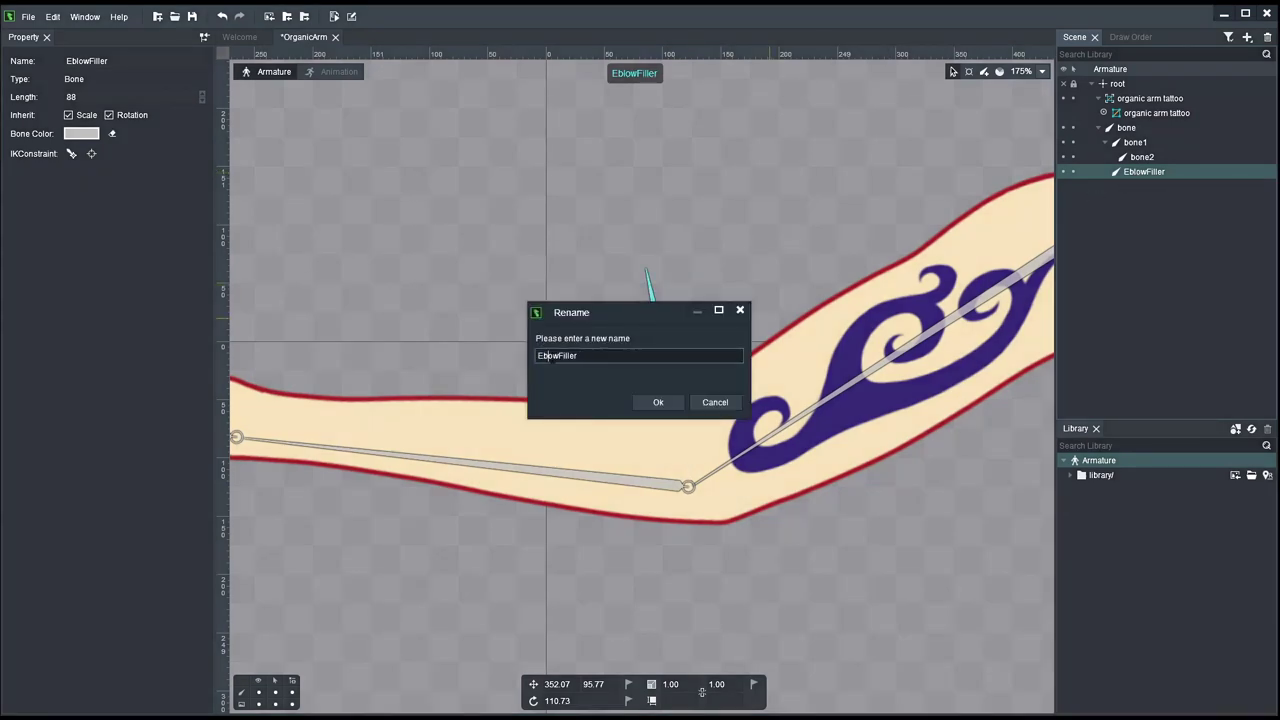
{"action": "left_click", "coordinate": [658, 402]}
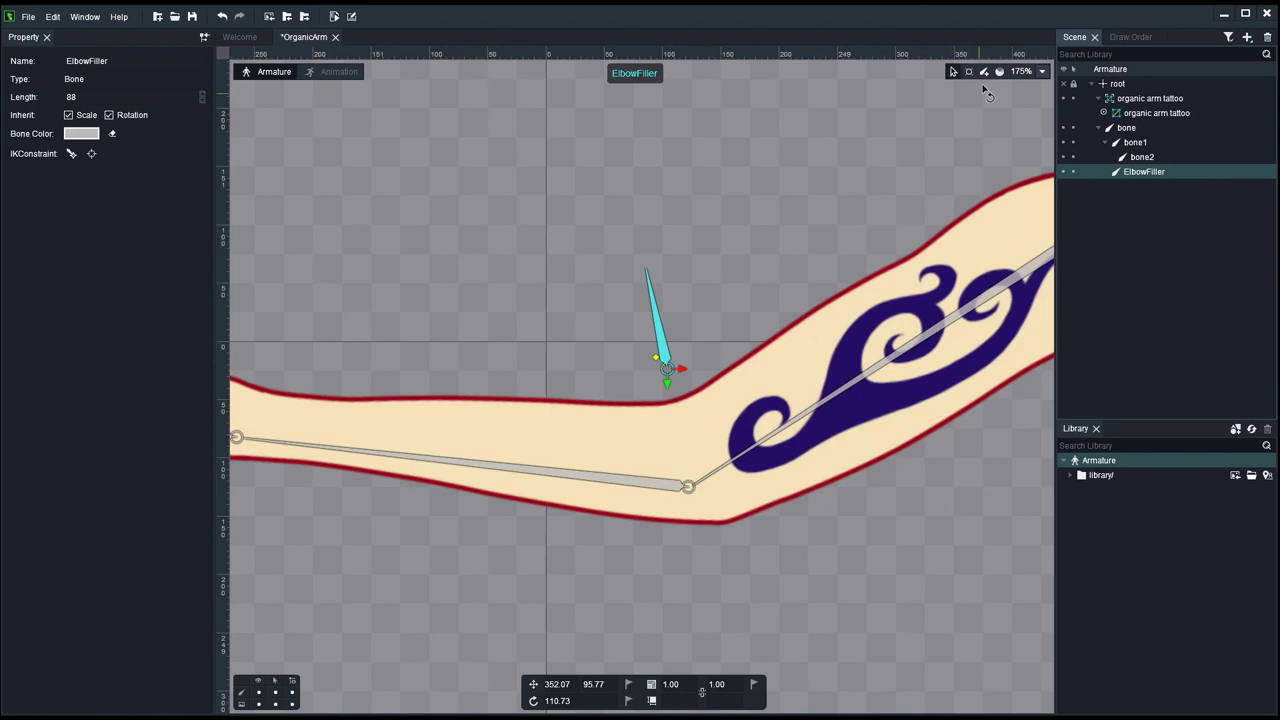
Step: Bind the ElbowFiller bone to the organic arm tattoo mesh
{"action": "left_click", "coordinate": [932, 291]}
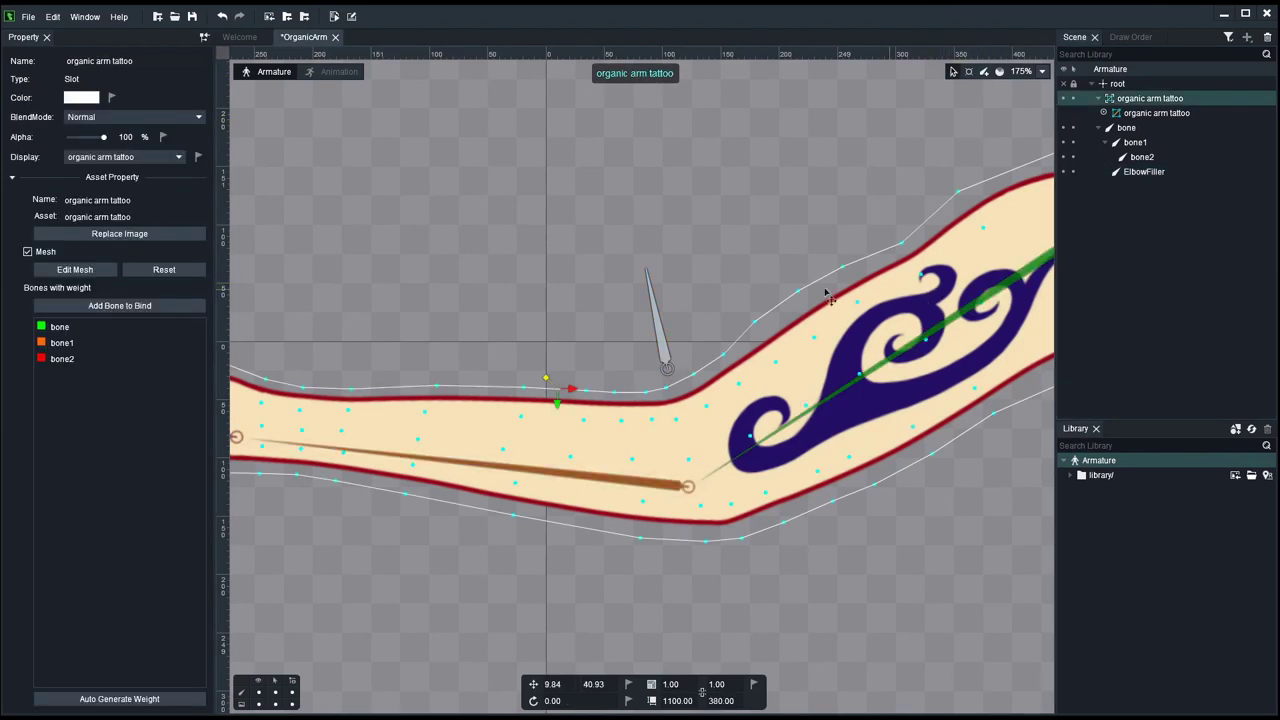
{"action": "left_click", "coordinate": [129, 306]}
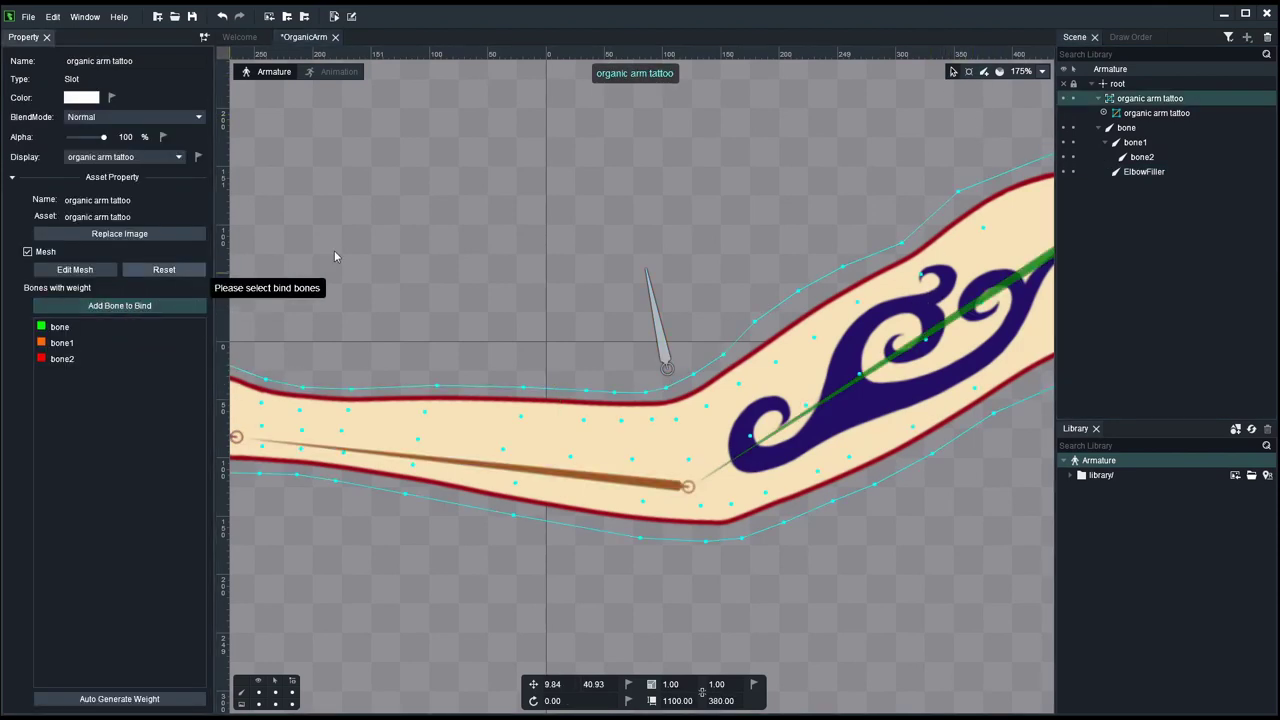
{"action": "left_click", "coordinate": [655, 330]}
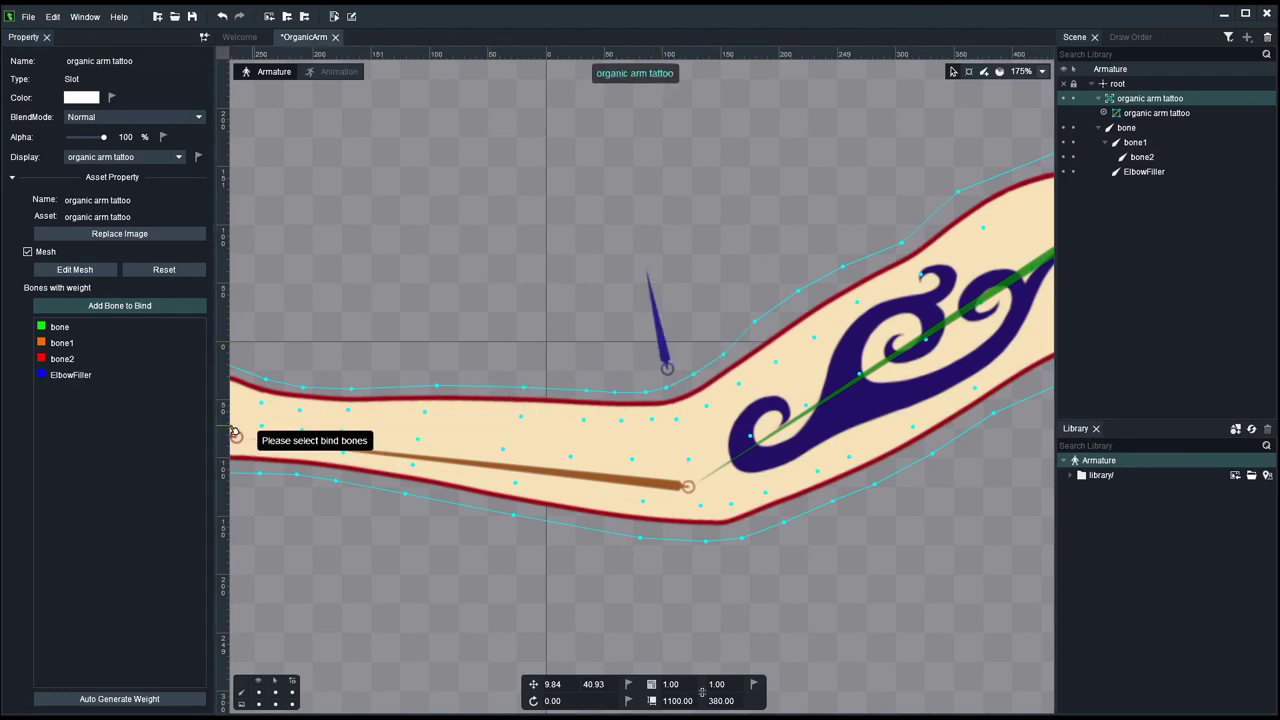
{"action": "key", "text": "Escape"}
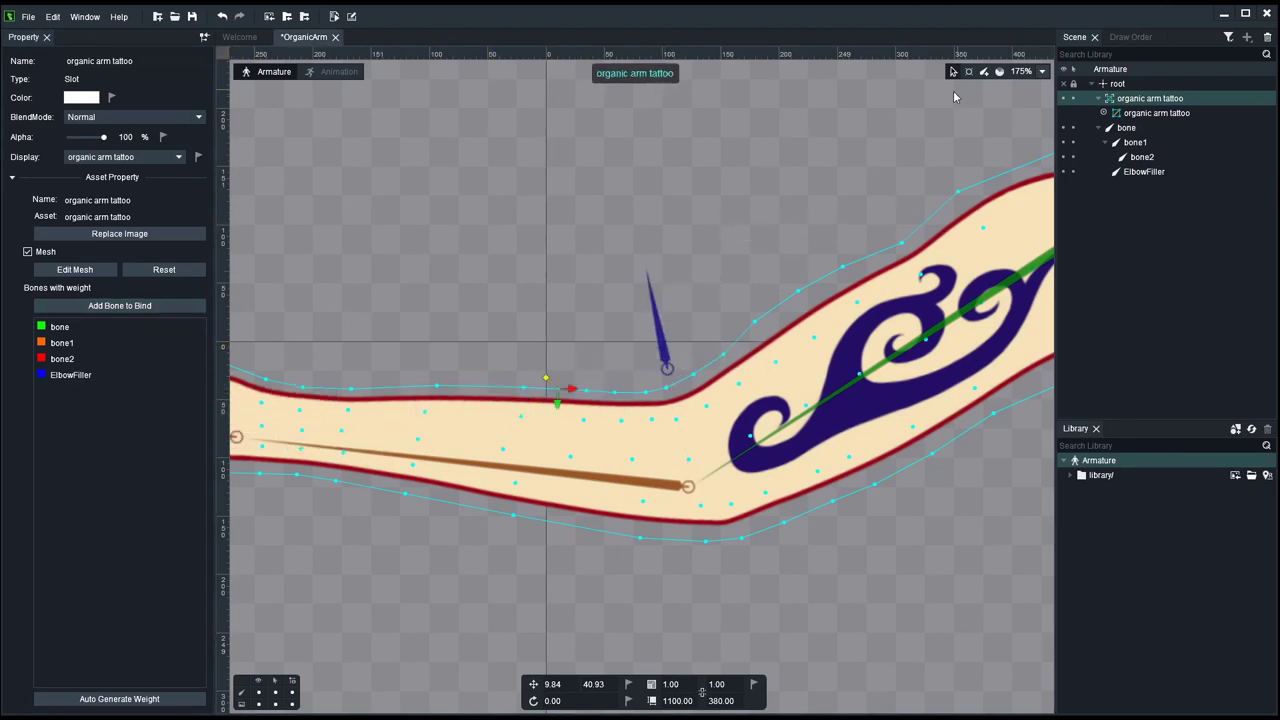
{"action": "scroll", "coordinate": [723, 244], "scroll_direction": "up", "scroll_amount": 3}
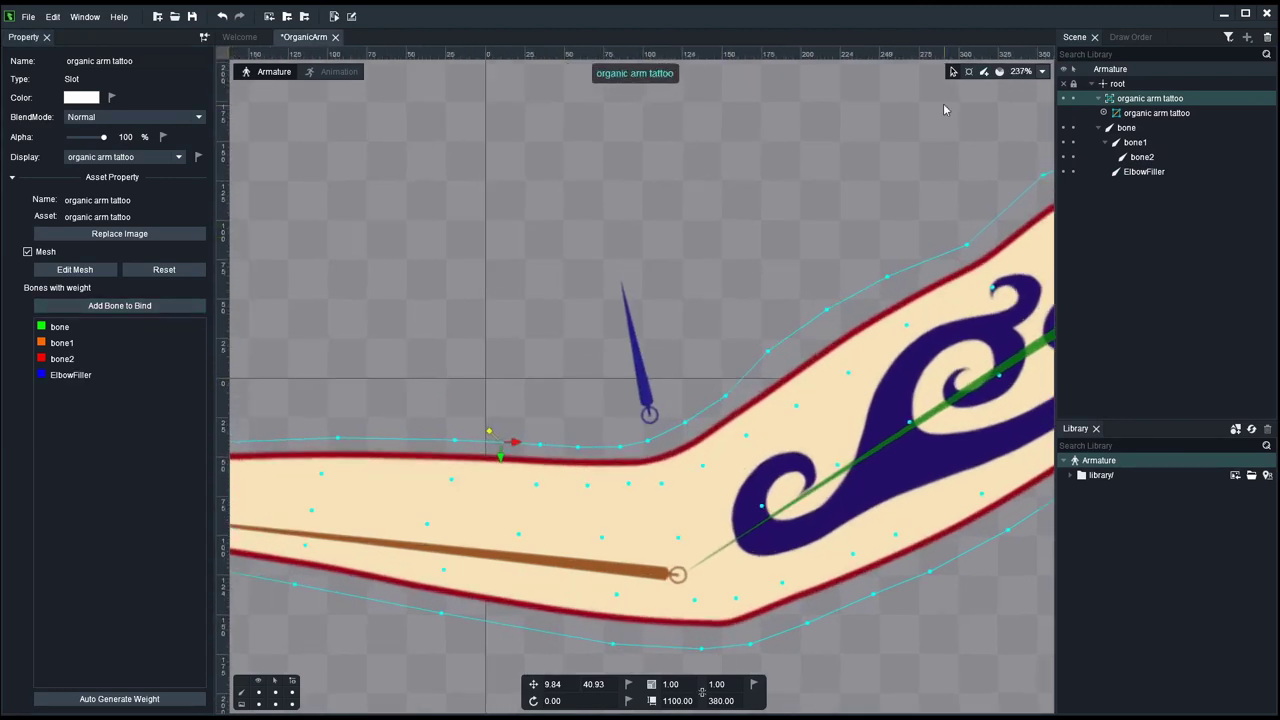
Step: Set ElbowFiller's weight to about 96% on the two mesh vertices at the inner bend of the elbow
{"action": "left_click", "coordinate": [998, 72]}
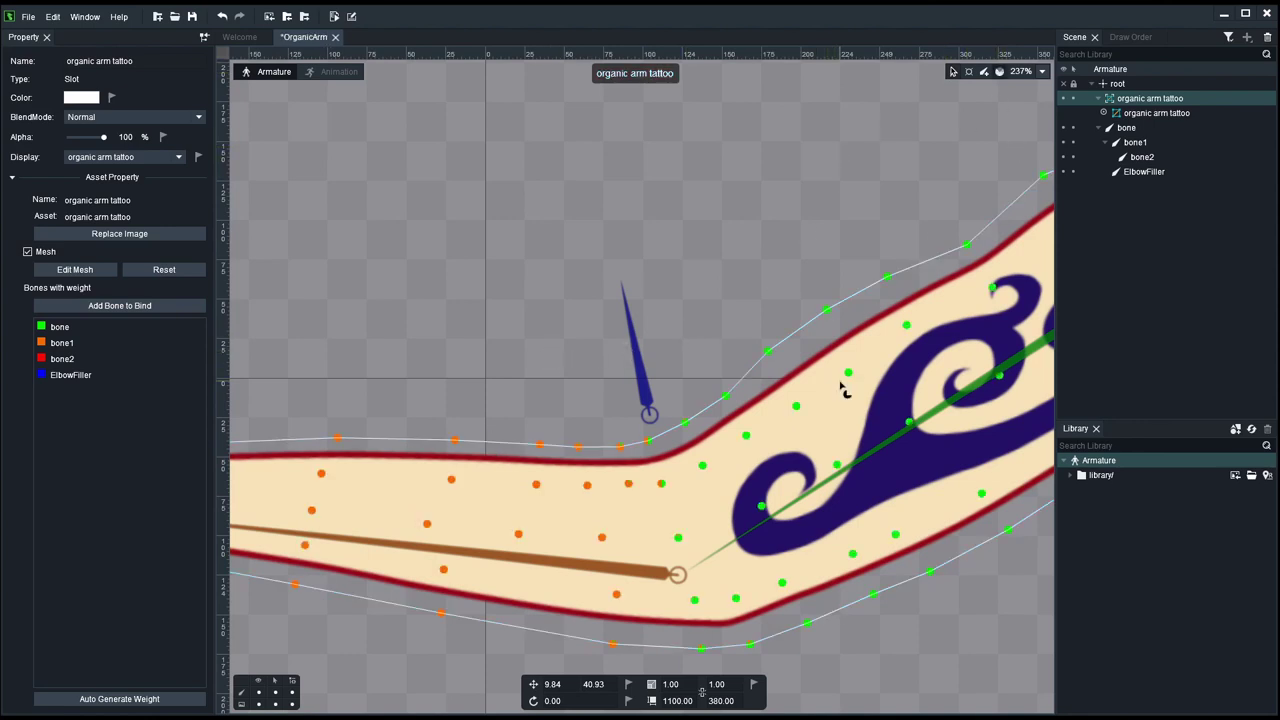
{"action": "left_click", "coordinate": [648, 440]}
{"action": "left_click", "coordinate": [661, 484], "text": "shift"}
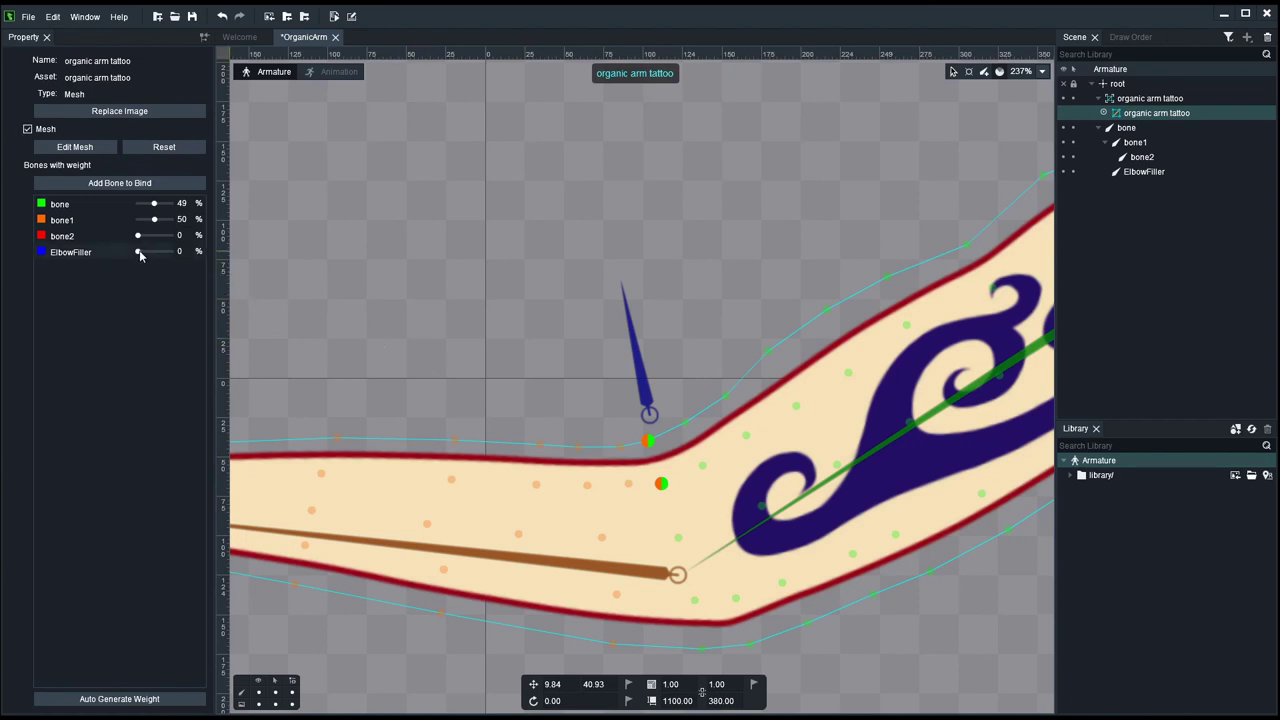
{"action": "left_click_drag", "start_coordinate": [140, 255], "coordinate": [176, 252]}
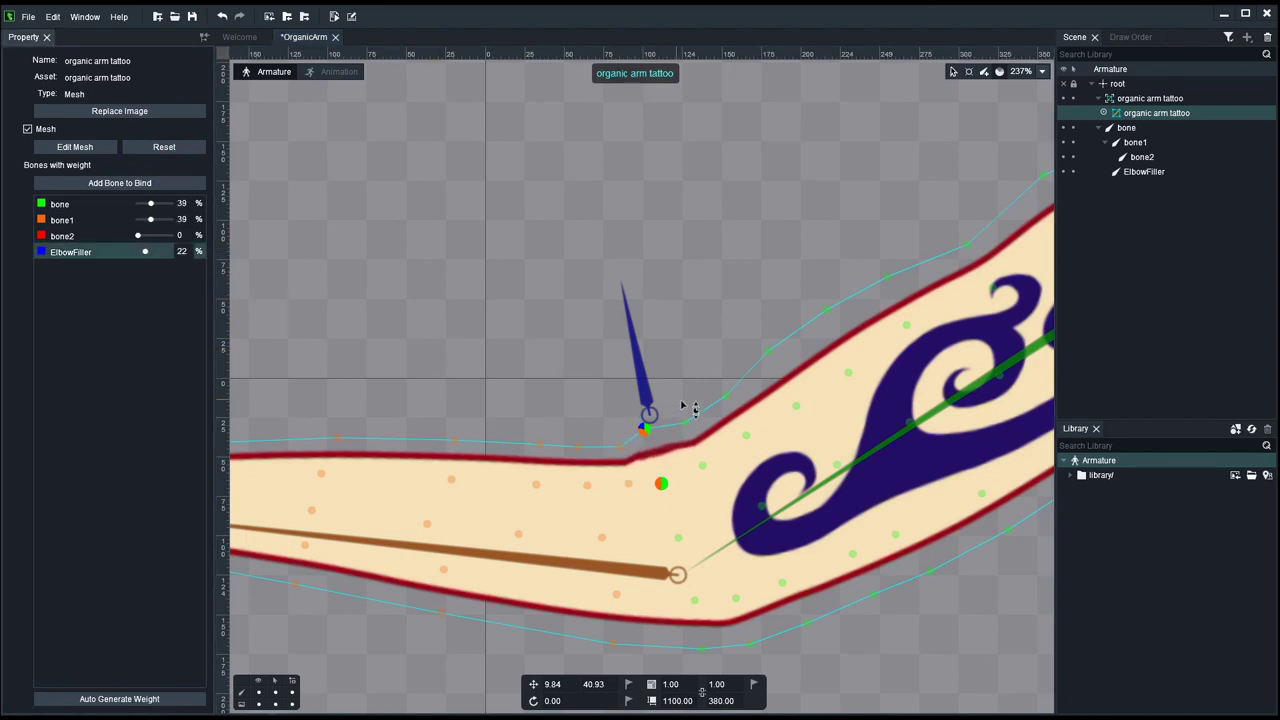
{"action": "key", "text": "ctrl+z"}
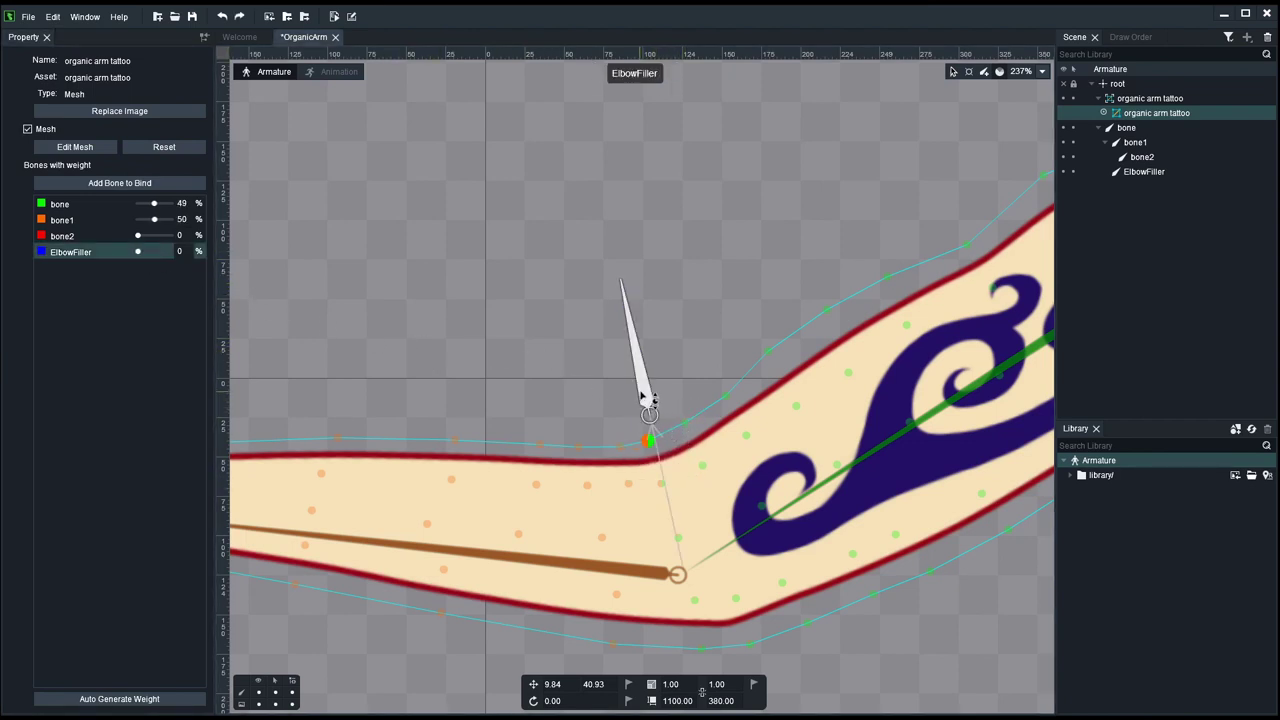
{"action": "left_click", "coordinate": [661, 483], "text": "shift"}
{"action": "left_click_drag", "start_coordinate": [645, 390], "coordinate": [507, 90]}
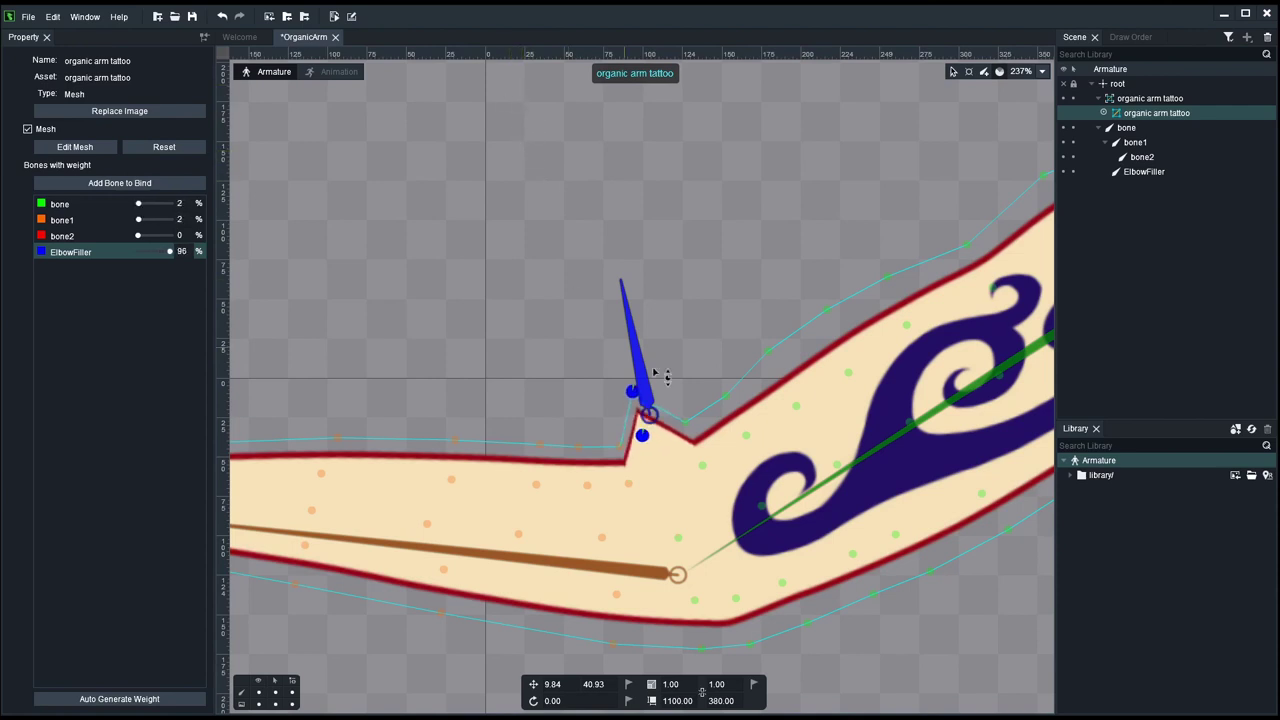
Step: Try moving ElbowFiller down to the inner elbow edge, and undo the move together with its weights and mesh binding
{"action": "left_click", "coordinate": [782, 308]}
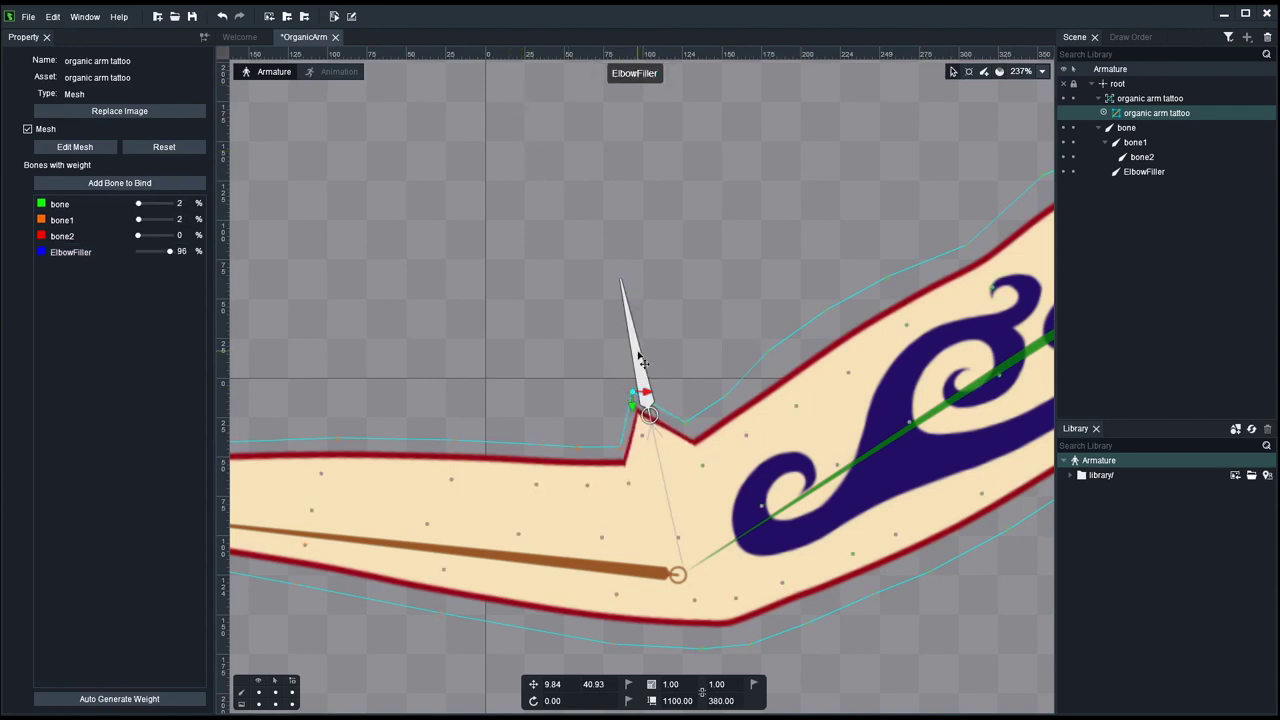
{"action": "left_click_drag", "start_coordinate": [648, 350], "coordinate": [657, 428]}
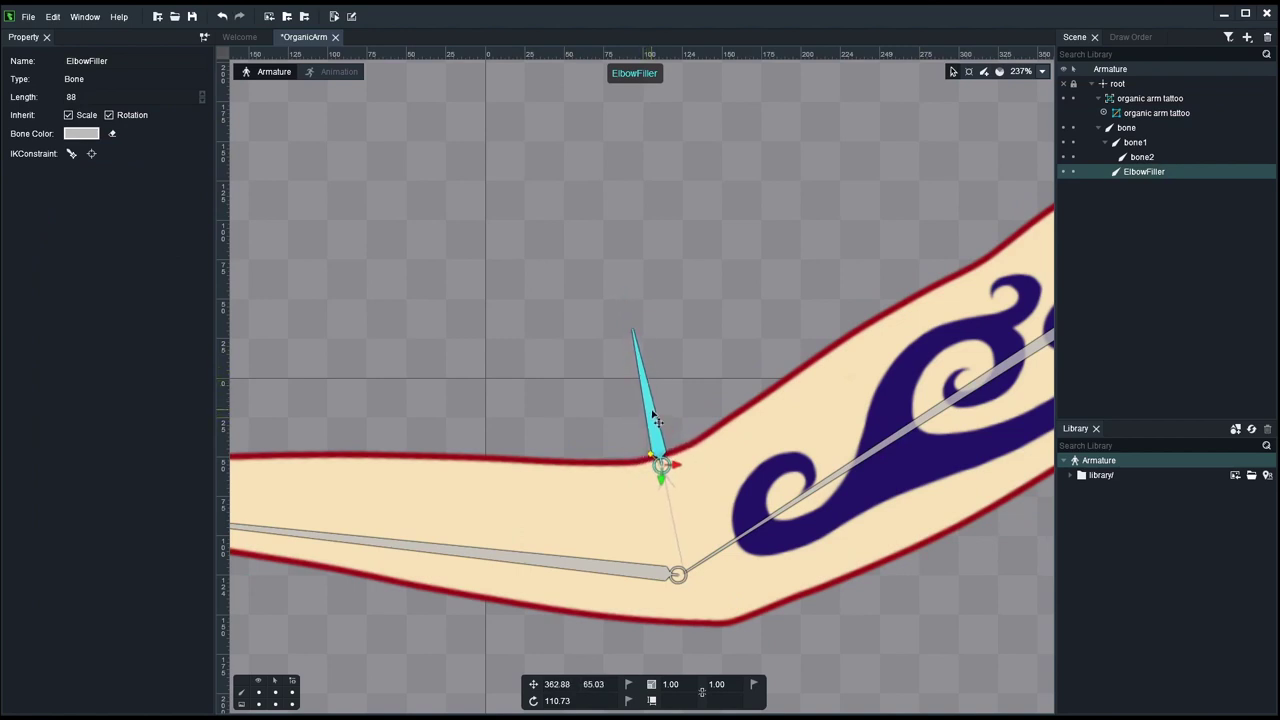
{"action": "key", "text": "ctrl+z"}
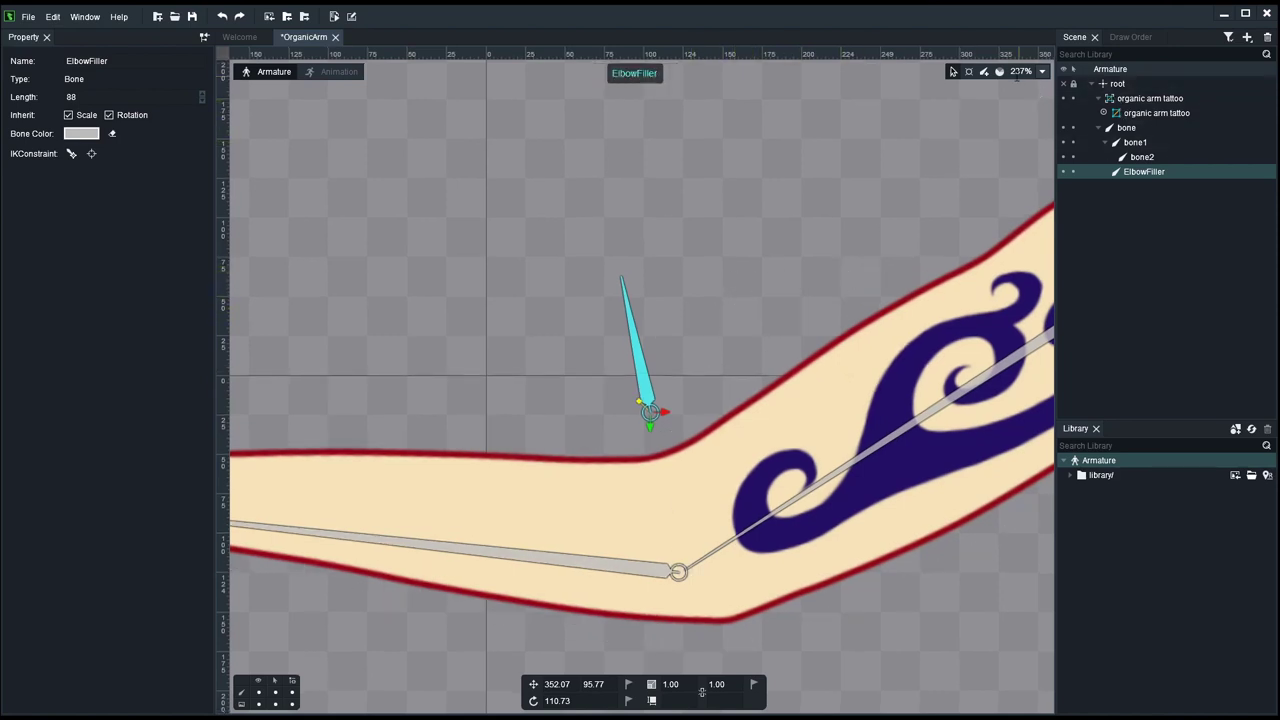
Step: Move the unbound ElbowFiller bone farther above the inner elbow, to about 321, 187
{"action": "left_click", "coordinate": [640, 431]}
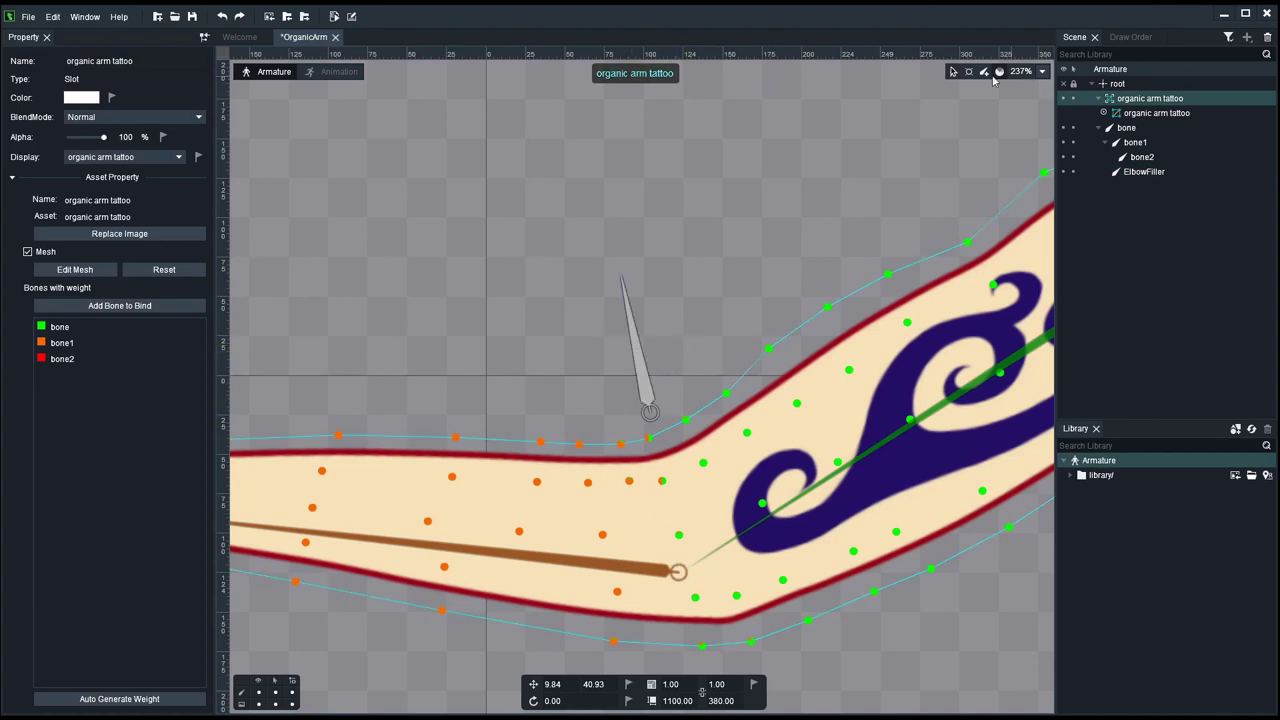
{"action": "left_click_drag", "start_coordinate": [648, 381], "coordinate": [620, 243]}
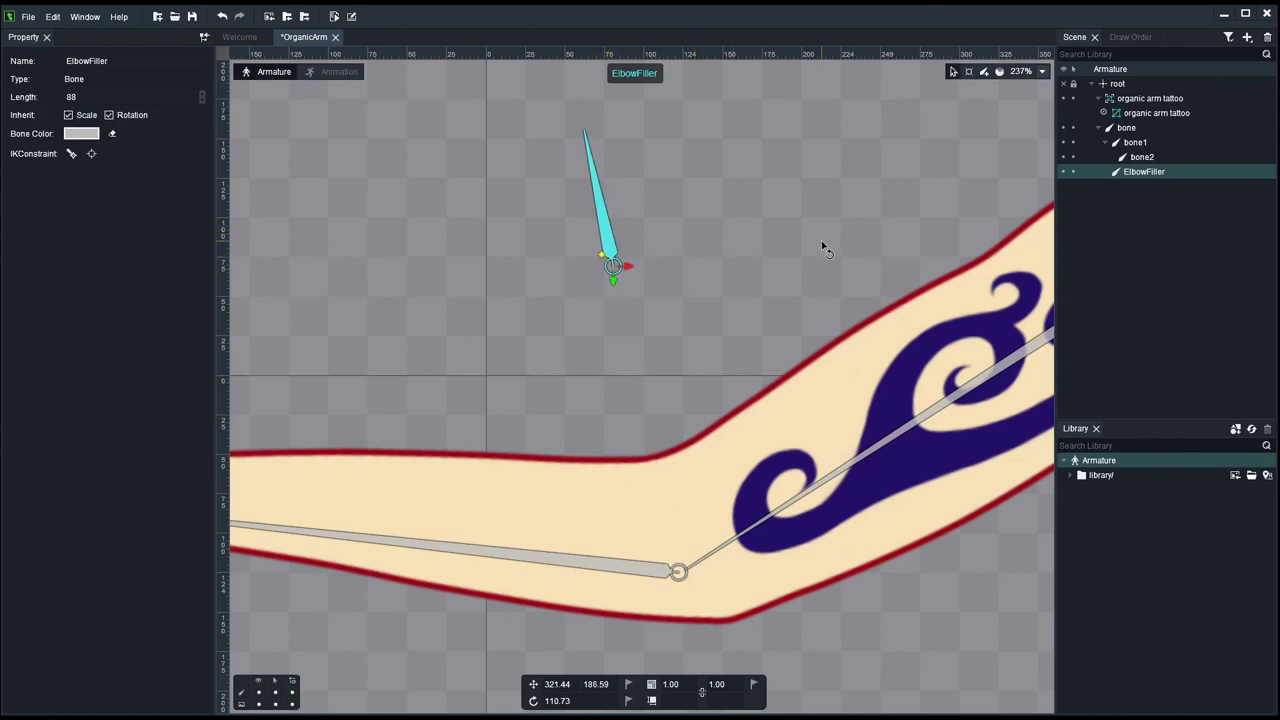
{"action": "scroll", "coordinate": [806, 246], "scroll_direction": "down", "scroll_amount": 2}
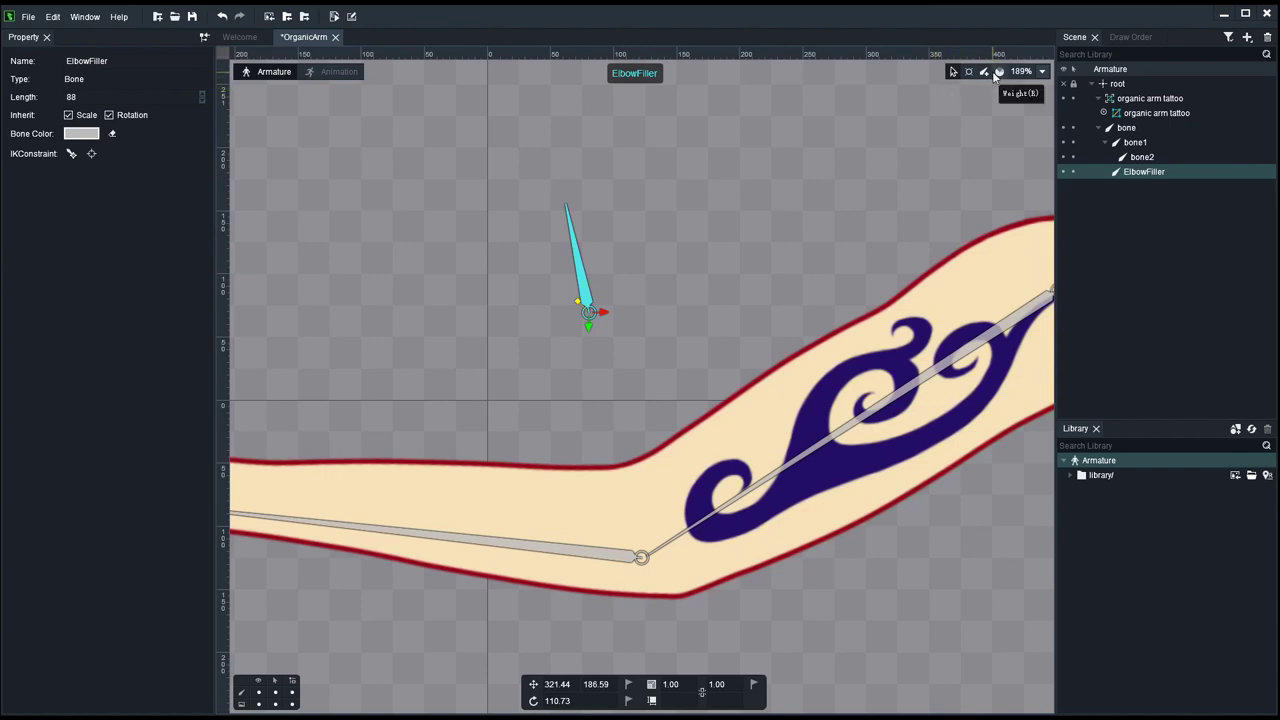
Step: Add ElbowFiller from its raised position to the bones bound to the organic arm tattoo mesh
{"action": "left_click", "coordinate": [1000, 77]}
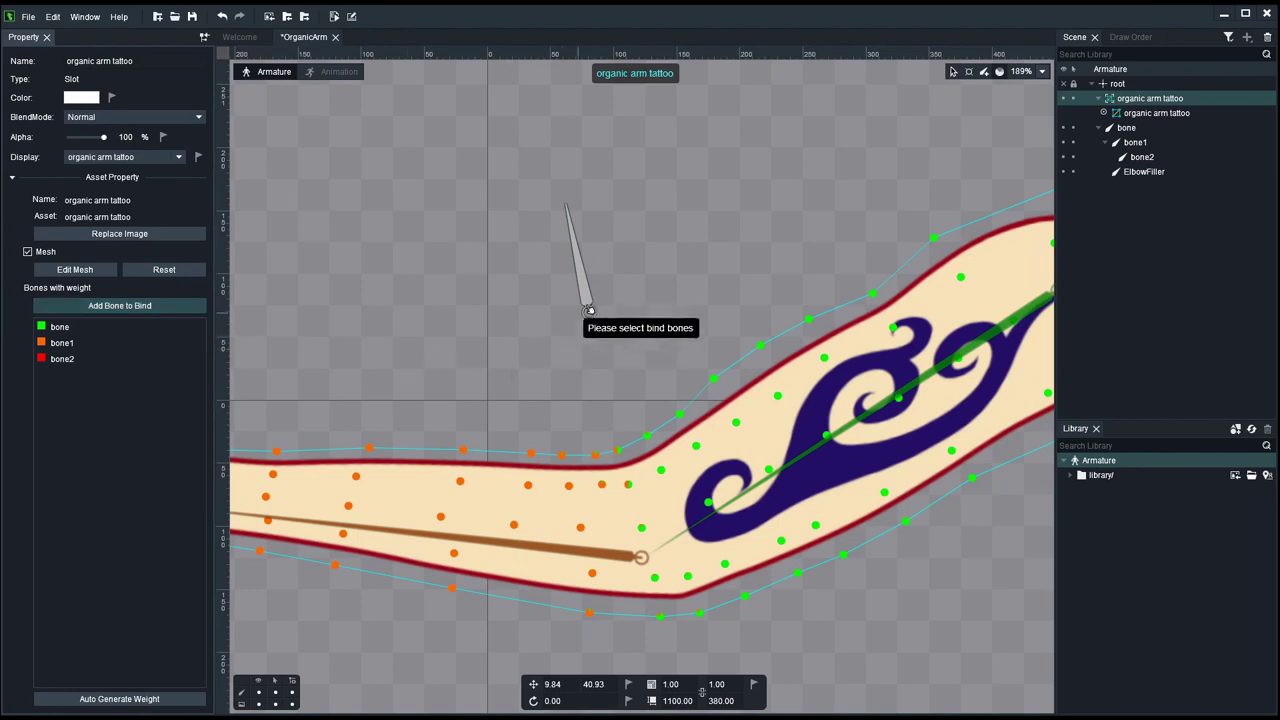
{"action": "left_click", "coordinate": [584, 298]}
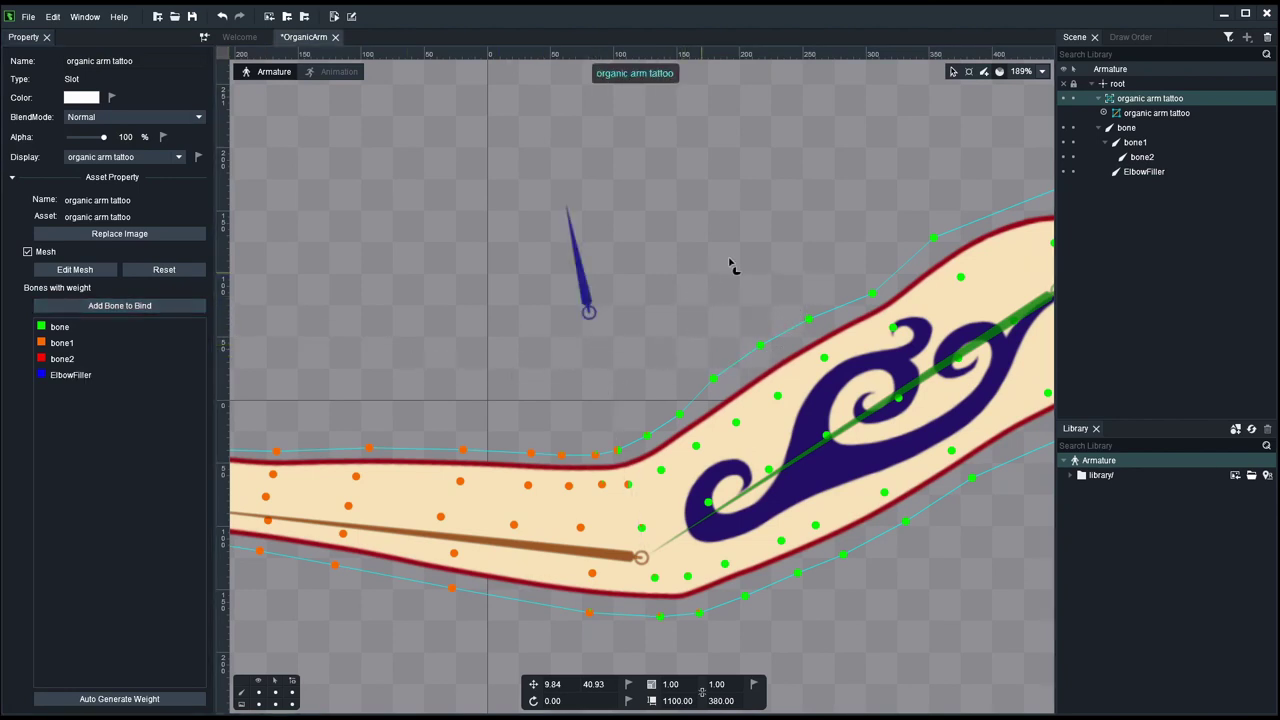
{"action": "scroll", "coordinate": [678, 378], "scroll_direction": "up", "scroll_amount": 1}
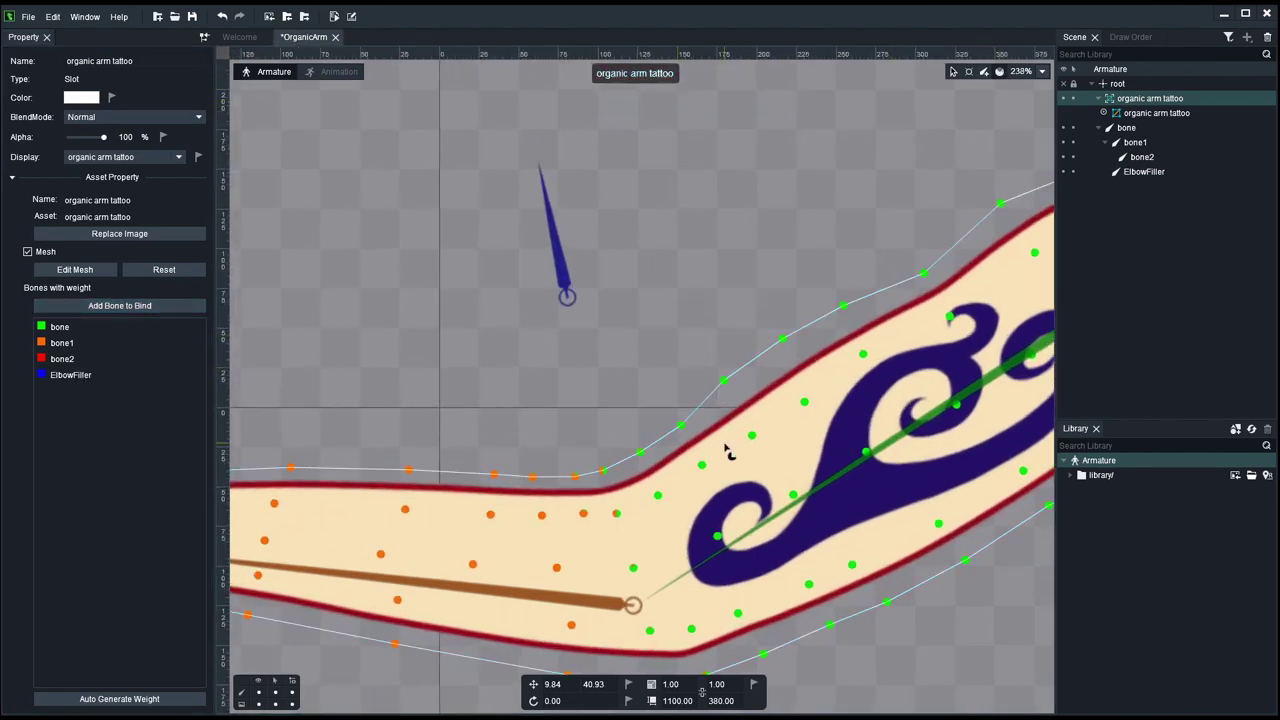
{"action": "left_click_drag", "start_coordinate": [604, 474], "coordinate": [618, 522]}
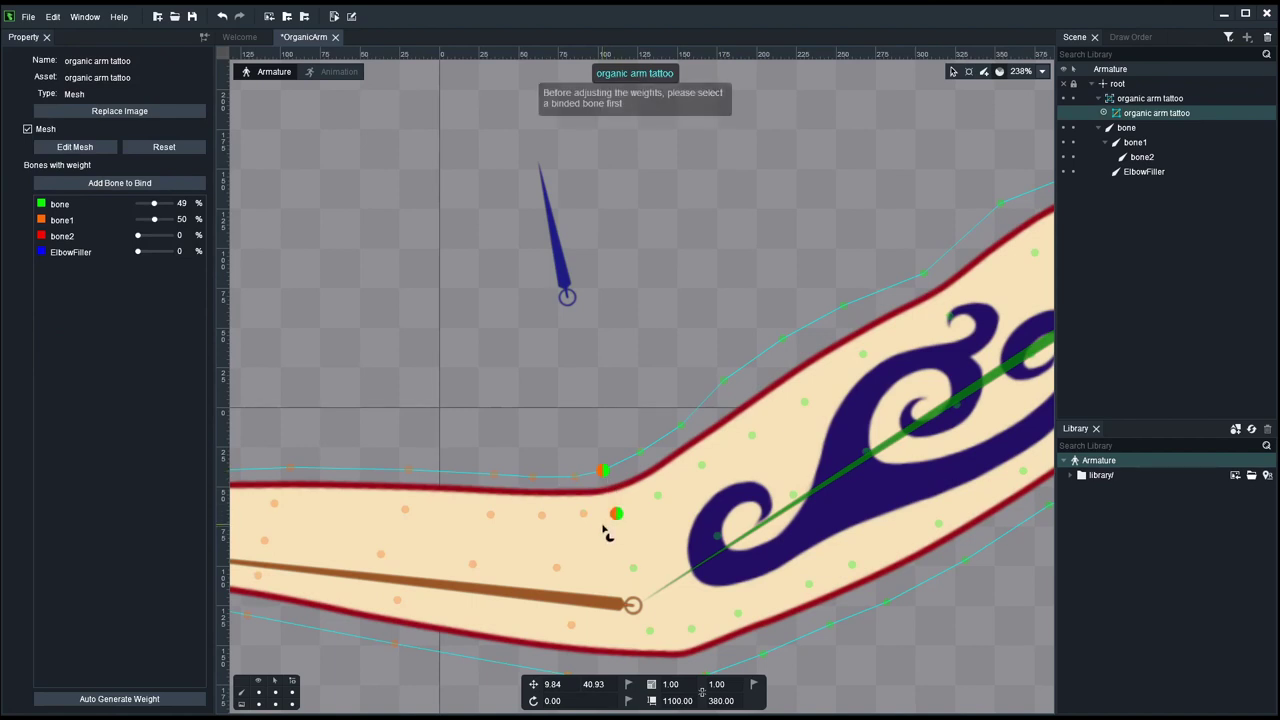
{"action": "key", "text": "Escape"}
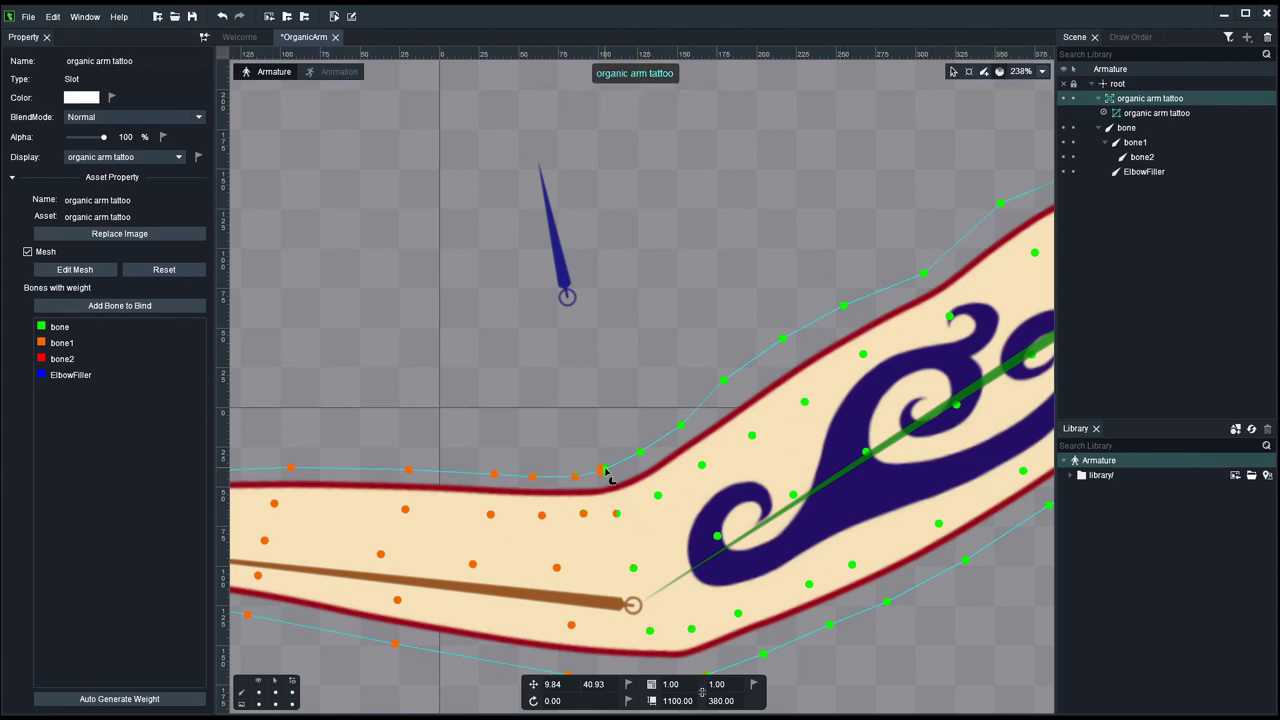
{"action": "left_click_drag", "start_coordinate": [604, 472], "coordinate": [617, 518]}
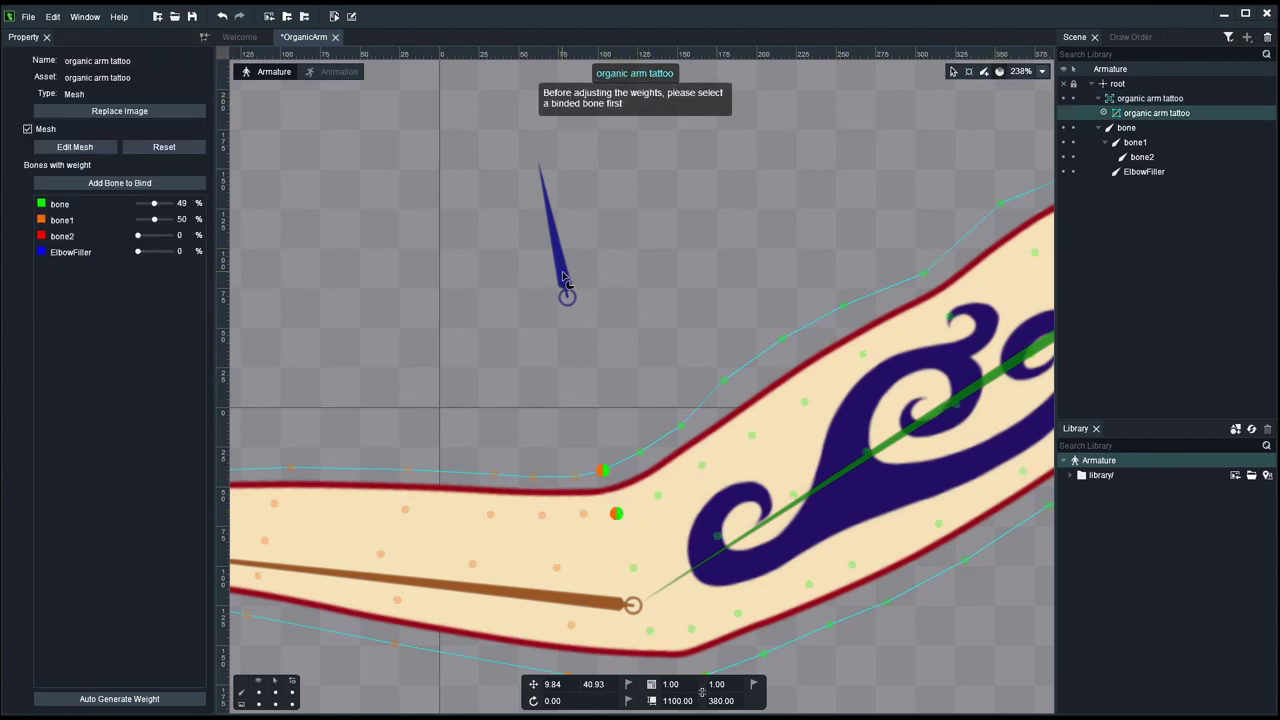
{"action": "key", "text": "Escape"}
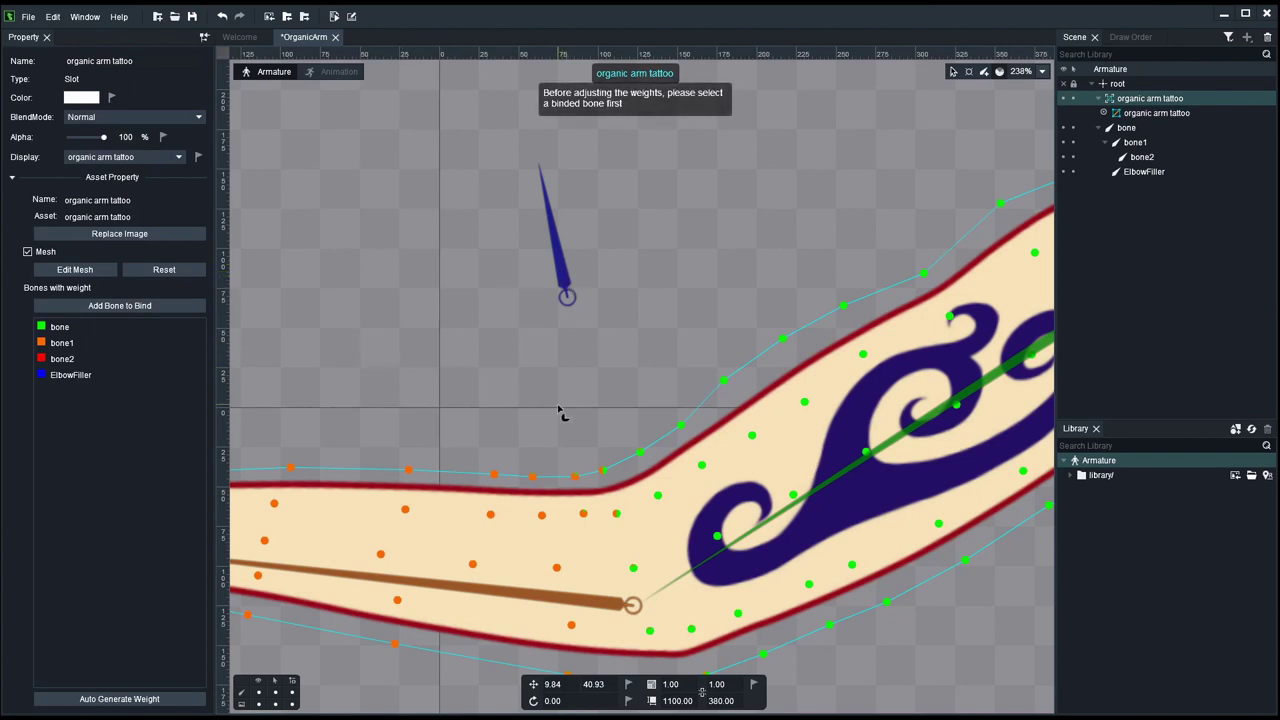
{"action": "left_click", "coordinate": [648, 357]}
{"action": "left_click", "coordinate": [880, 390]}
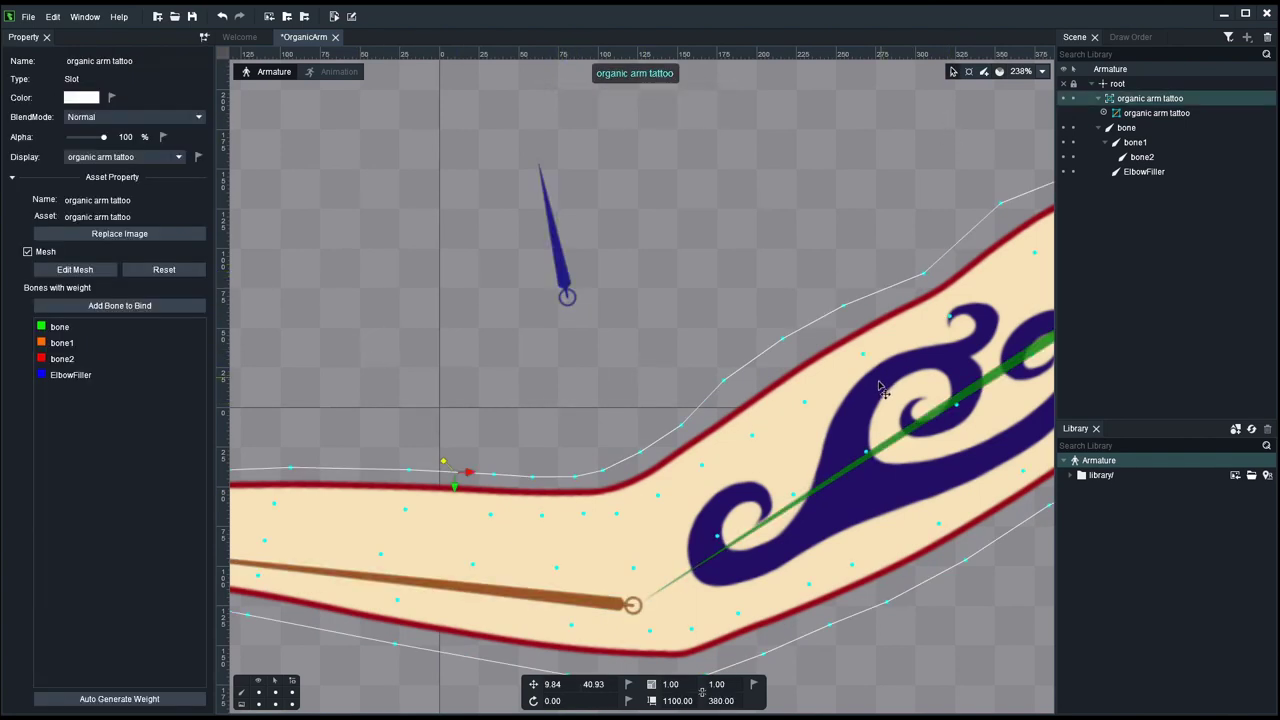
{"action": "left_click", "coordinate": [953, 71]}
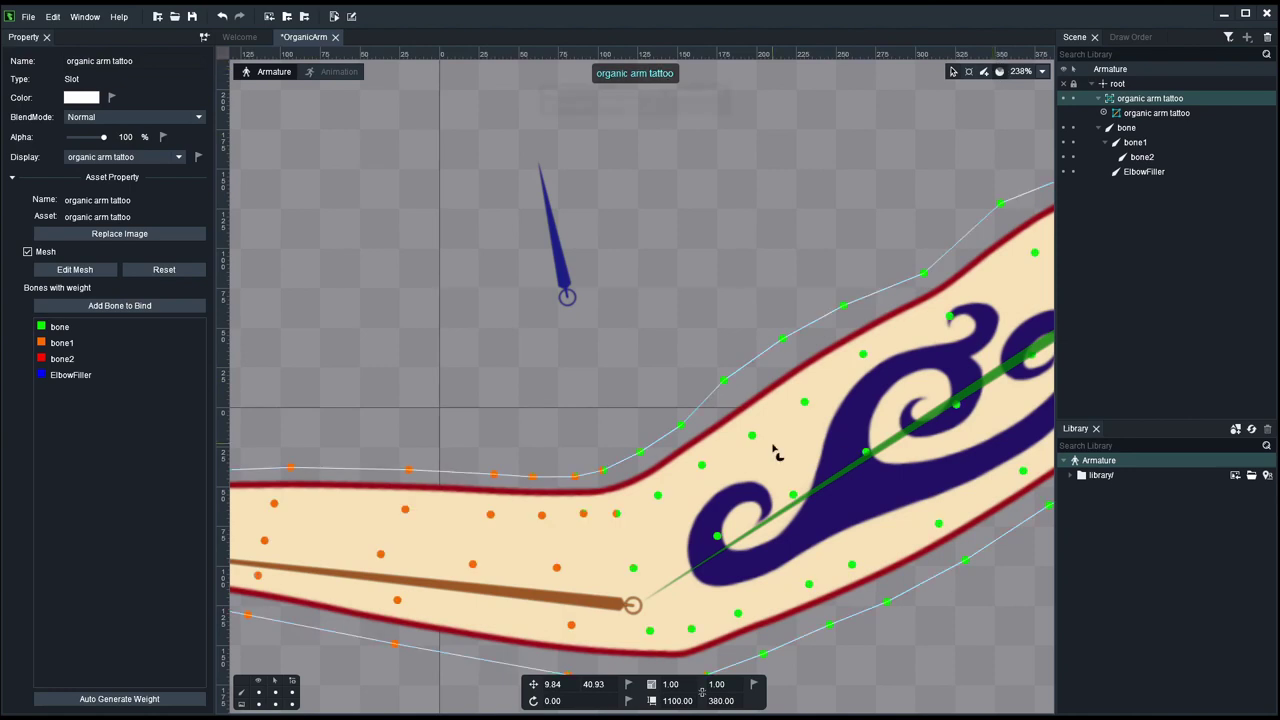
Step: Select the two inner-elbow vertices shared by bone and bone1, and raise their ElbowFiller weight to about 86%
{"action": "left_click", "coordinate": [604, 470]}
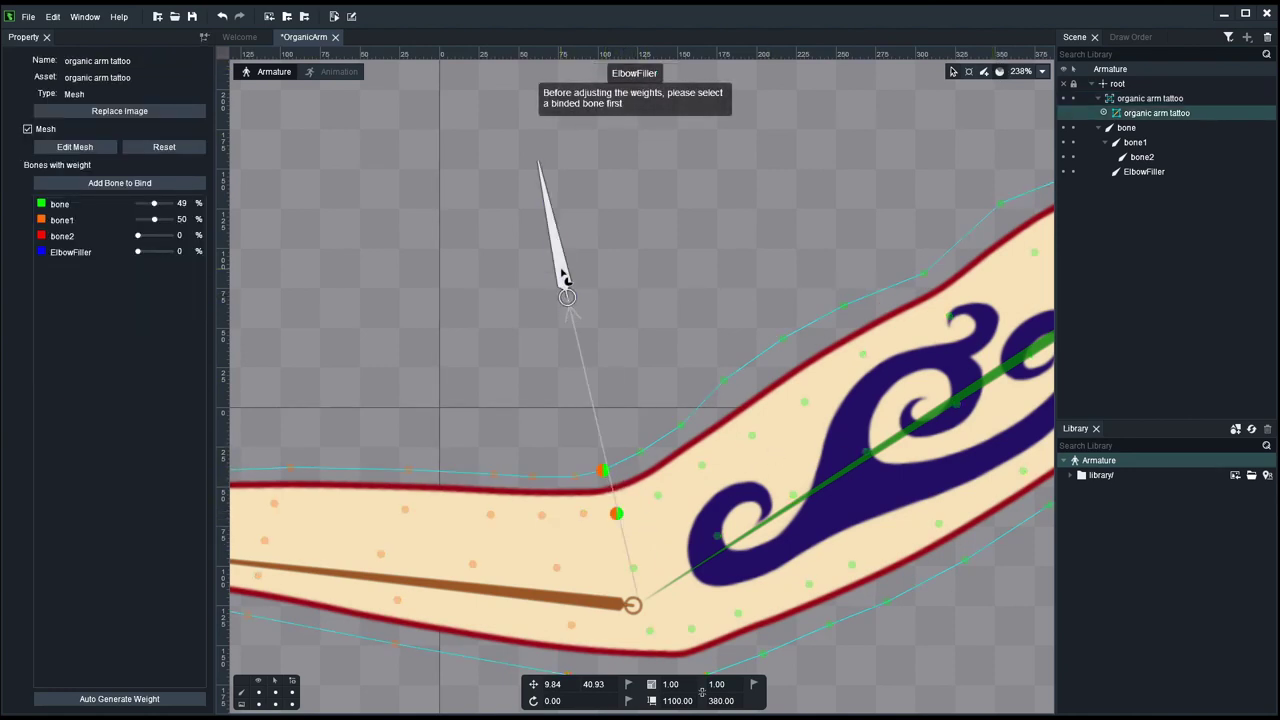
{"action": "left_click", "coordinate": [563, 278]}
{"action": "left_click_drag", "start_coordinate": [646, 349], "coordinate": [598, 80]}
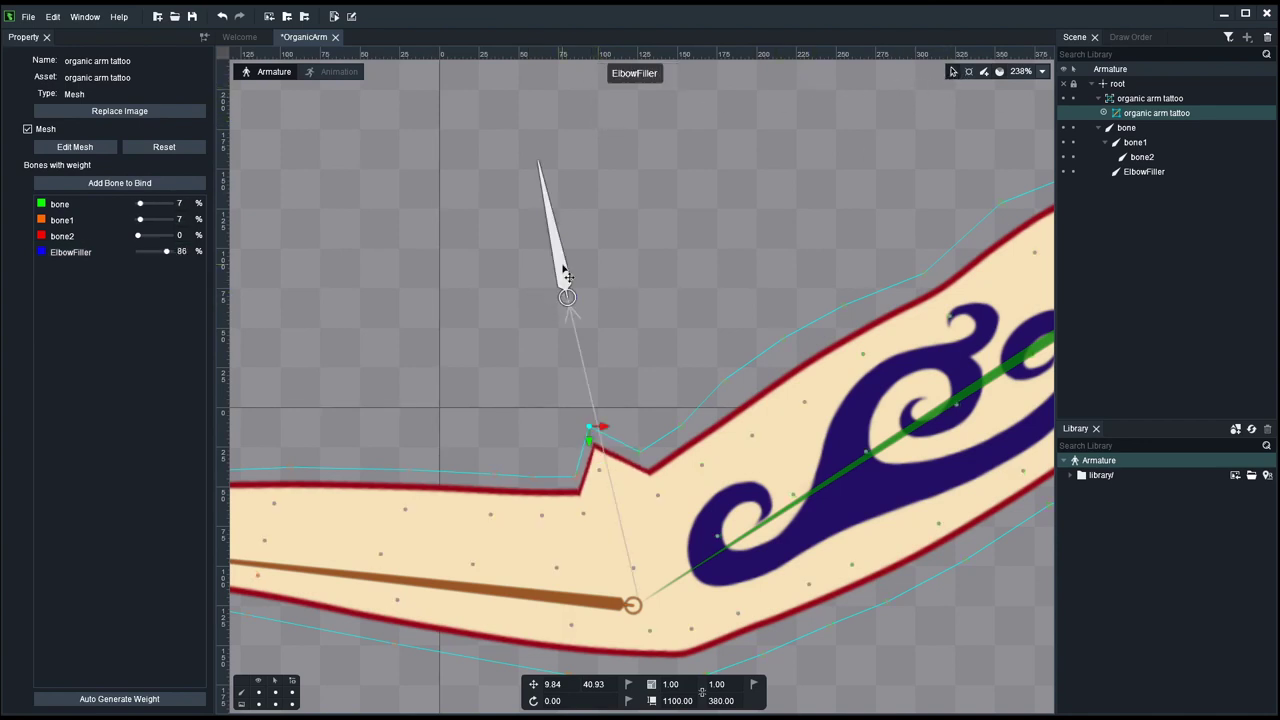
Step: Move the ElbowFiller bone down toward the elbow to about 329, 154 so the inner elbow outline is smooth
{"action": "left_click_drag", "start_coordinate": [569, 287], "coordinate": [586, 336]}
{"action": "scroll", "coordinate": [690, 337], "scroll_direction": "down", "scroll_amount": 2}
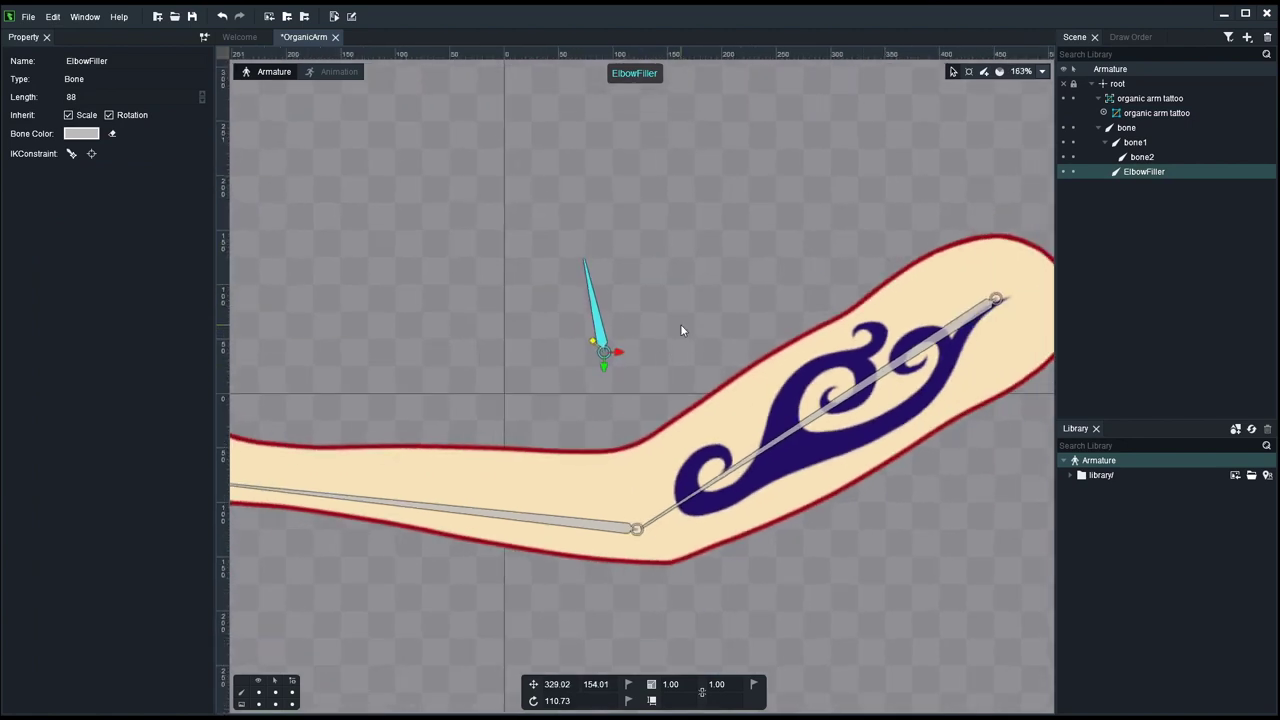
Step: Try bending the forearm up by rotating bone1 to about 85° and picking the ElbowFiller bone, and undo the rotation
{"action": "left_click", "coordinate": [681, 330]}
{"action": "scroll", "coordinate": [736, 295], "scroll_direction": "down", "scroll_amount": 2}
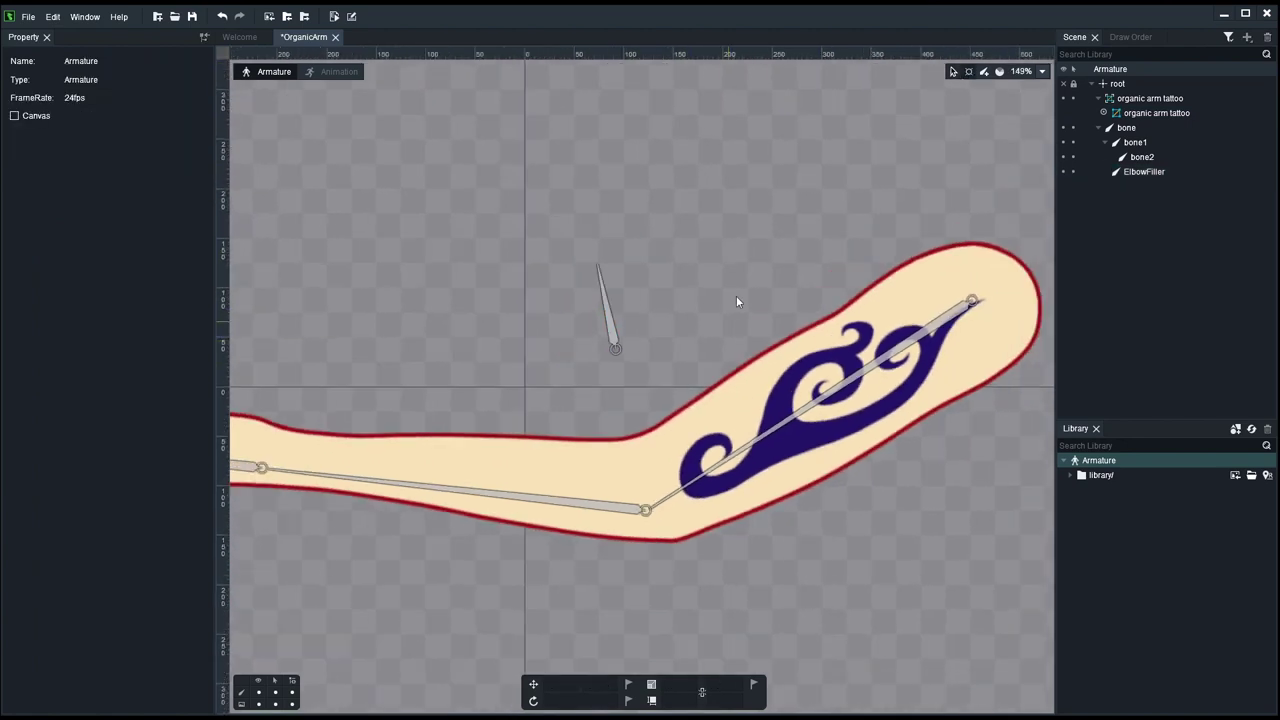
{"action": "left_click", "coordinate": [509, 443]}
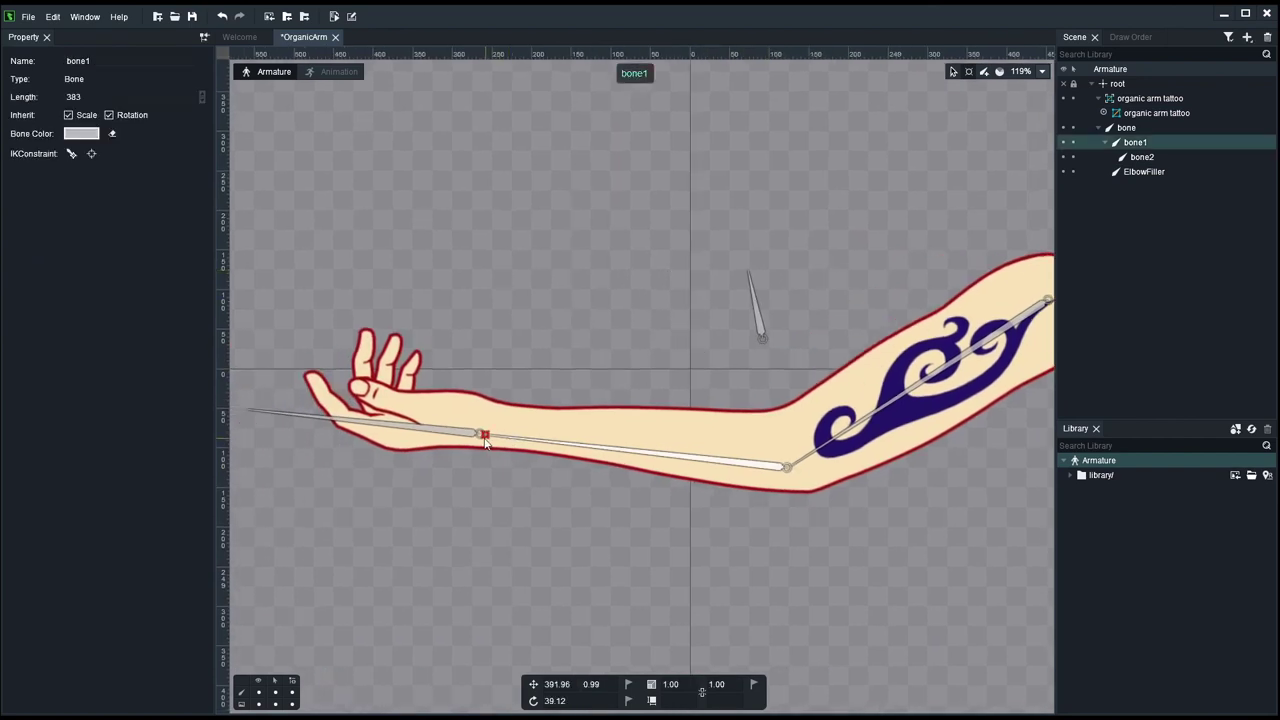
{"action": "left_click_drag", "start_coordinate": [486, 443], "coordinate": [621, 252]}
{"action": "left_click", "coordinate": [952, 72]}
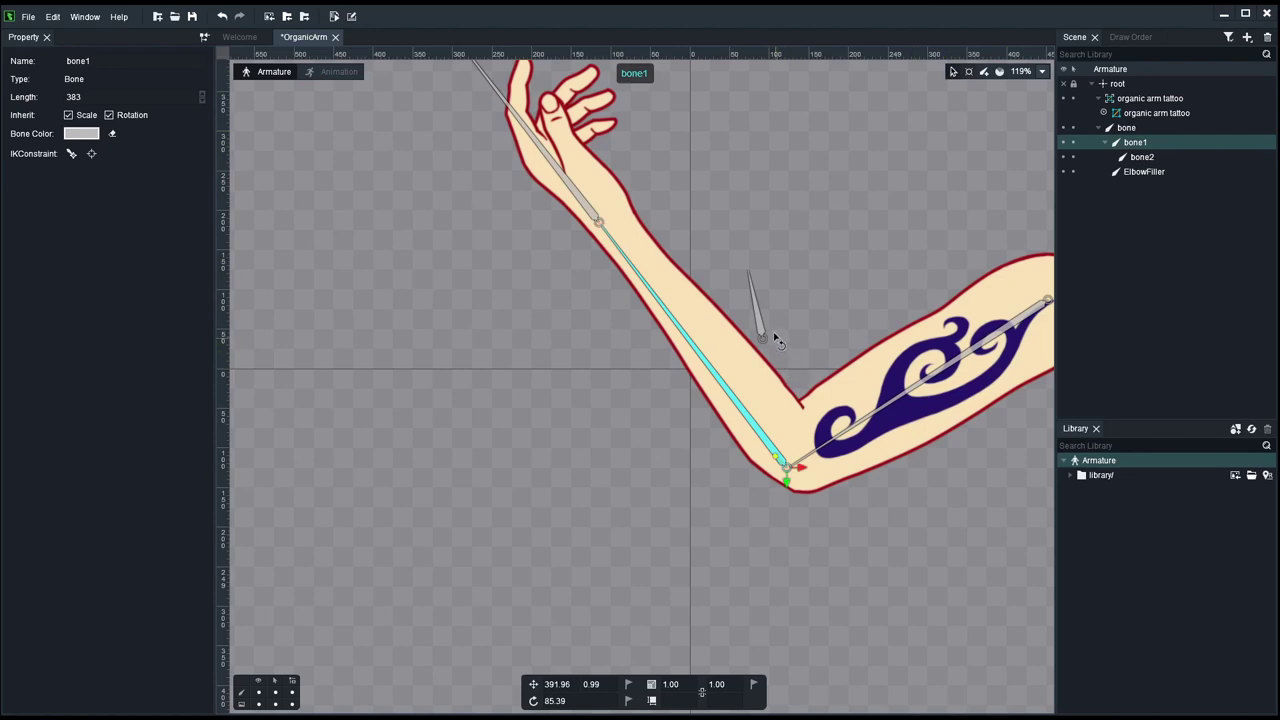
{"action": "left_click_drag", "start_coordinate": [757, 294], "coordinate": [774, 317]}
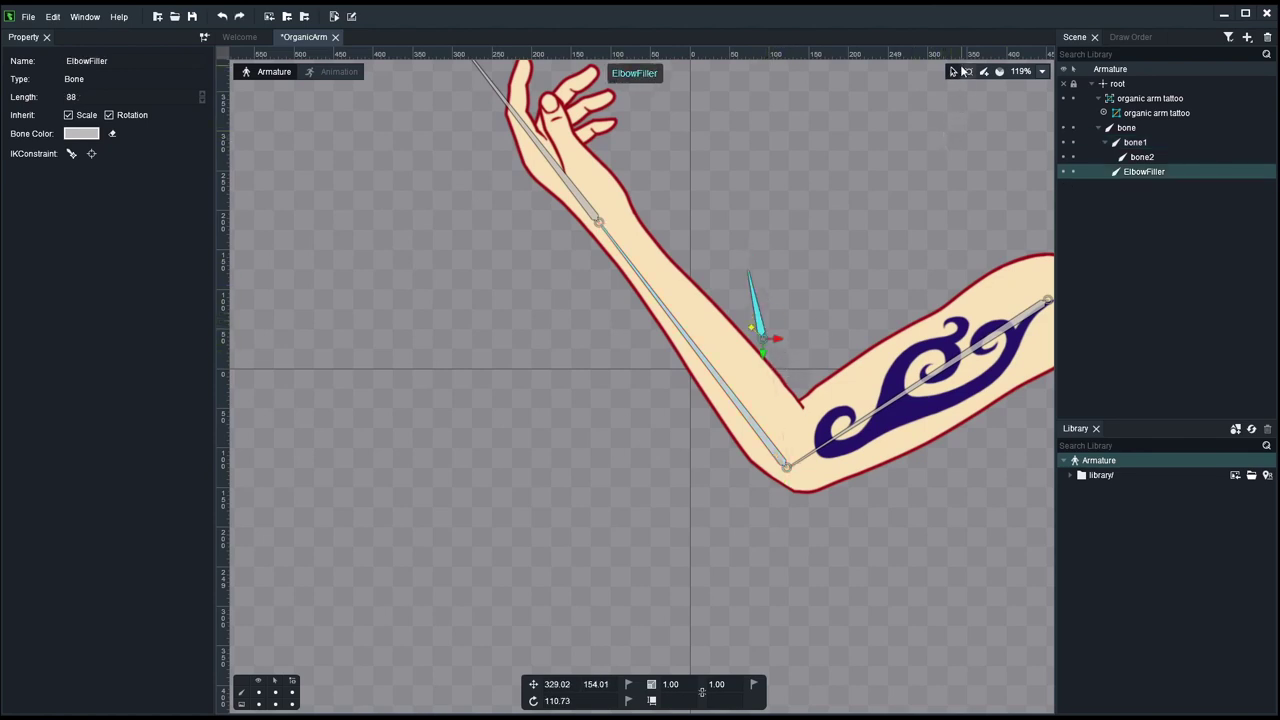
{"action": "left_click", "coordinate": [968, 72]}
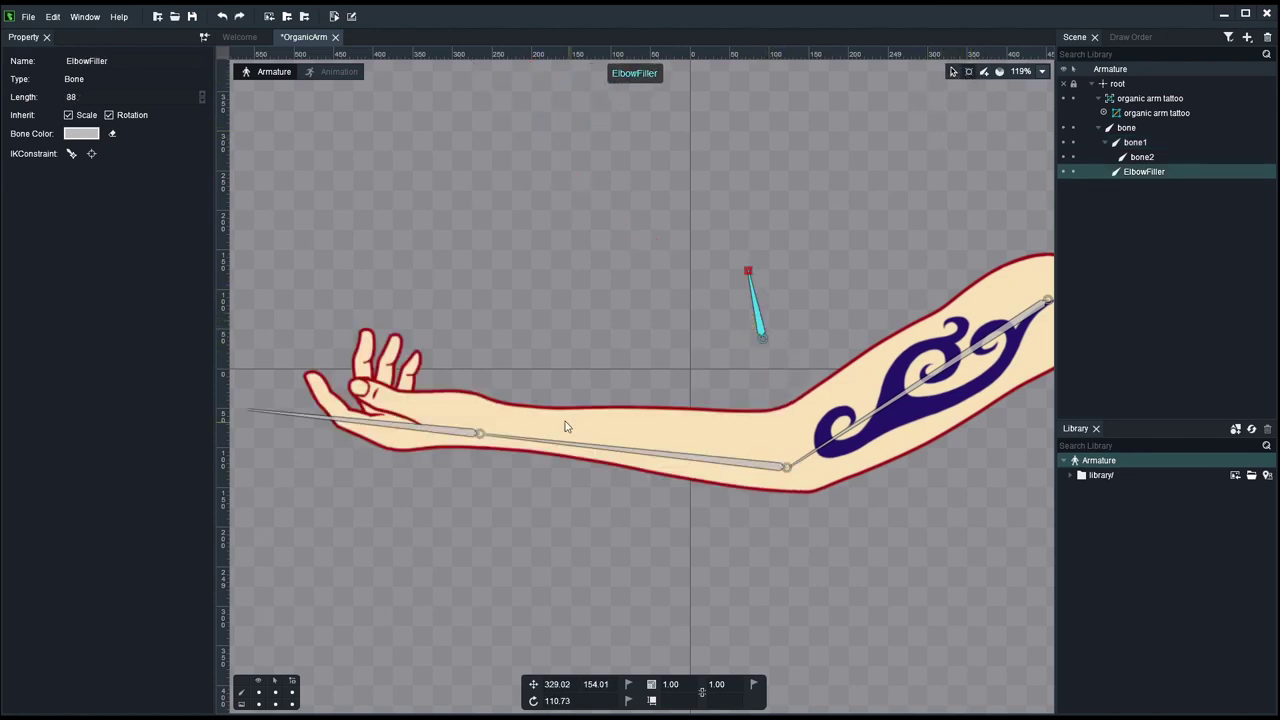
Step: Try rotating bone1 to about 58.5° and moving ElbowFiller to about 318, 152 to smooth the inner elbow, and undo both changes
{"action": "left_click", "coordinate": [480, 445]}
{"action": "left_click_drag", "start_coordinate": [483, 435], "coordinate": [528, 357]}
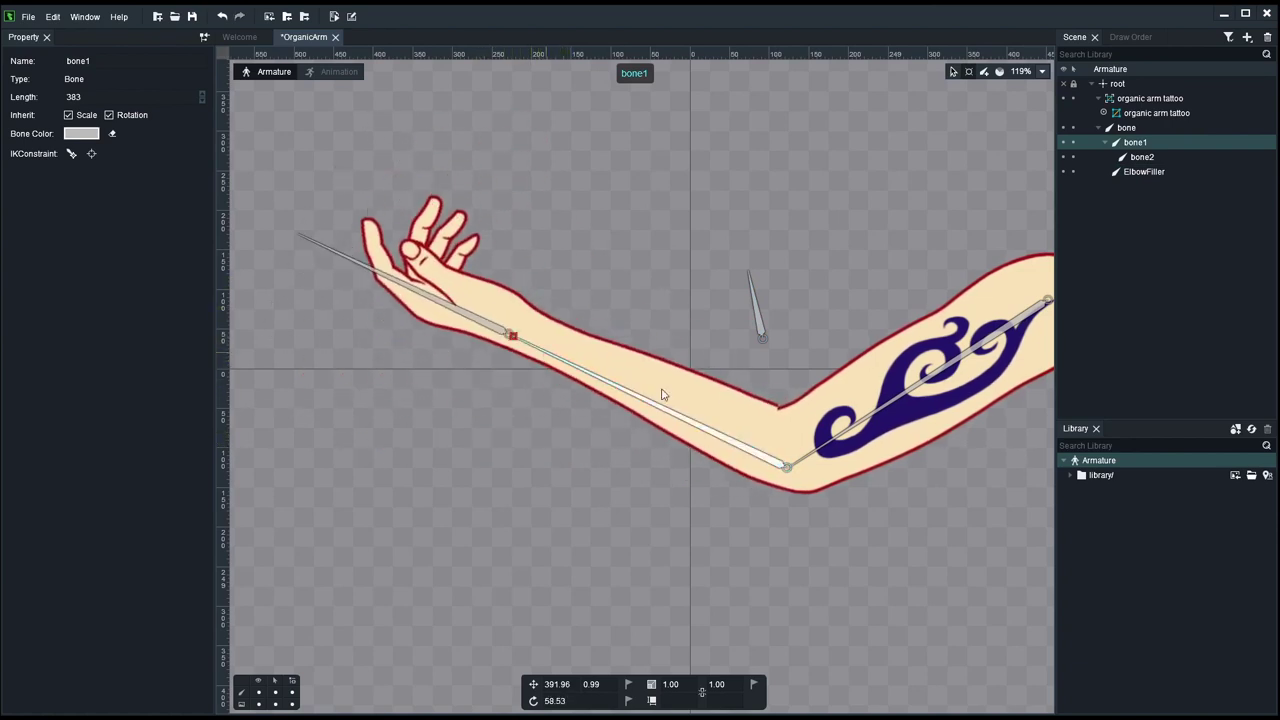
{"action": "left_click", "coordinate": [953, 73]}
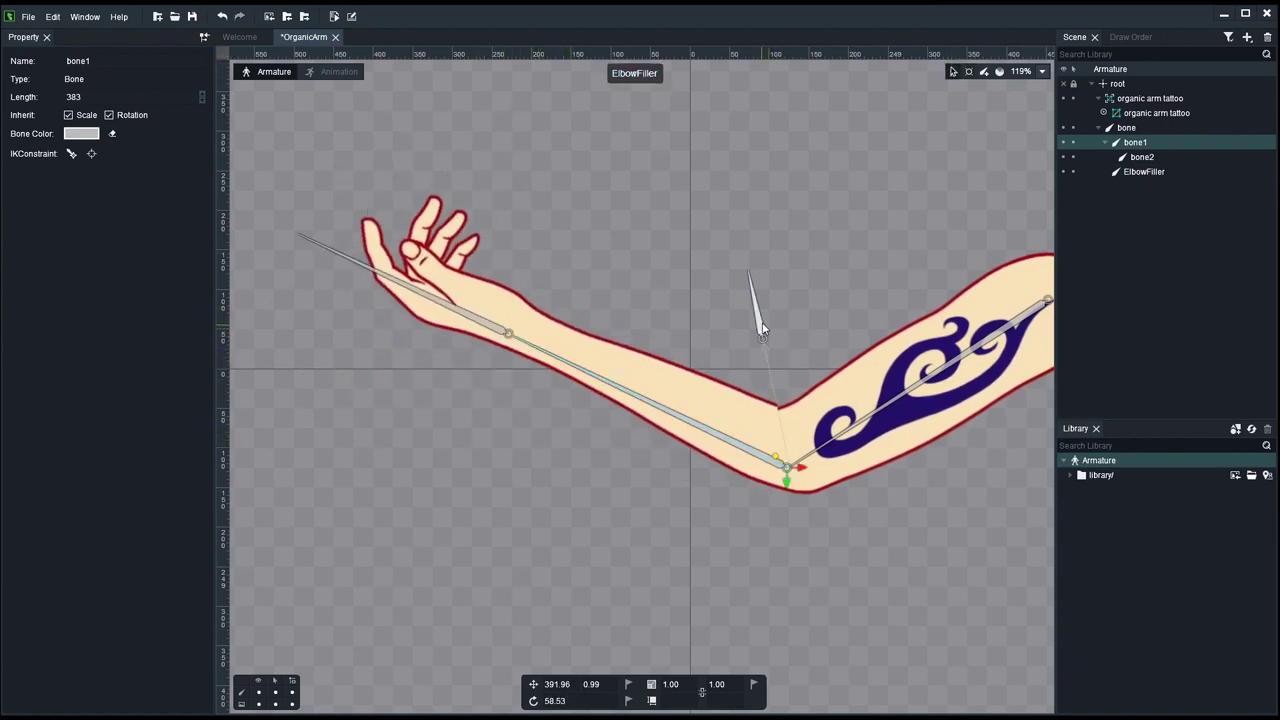
{"action": "mouse_move", "coordinate": [762, 329]}
{"action": "left_mouse_down"}
{"action": "mouse_move", "coordinate": [776, 331]}
{"action": "mouse_move", "coordinate": [752, 318]}
{"action": "left_mouse_up"}
{"action": "scroll", "coordinate": [808, 364], "scroll_direction": "up", "scroll_amount": 3}
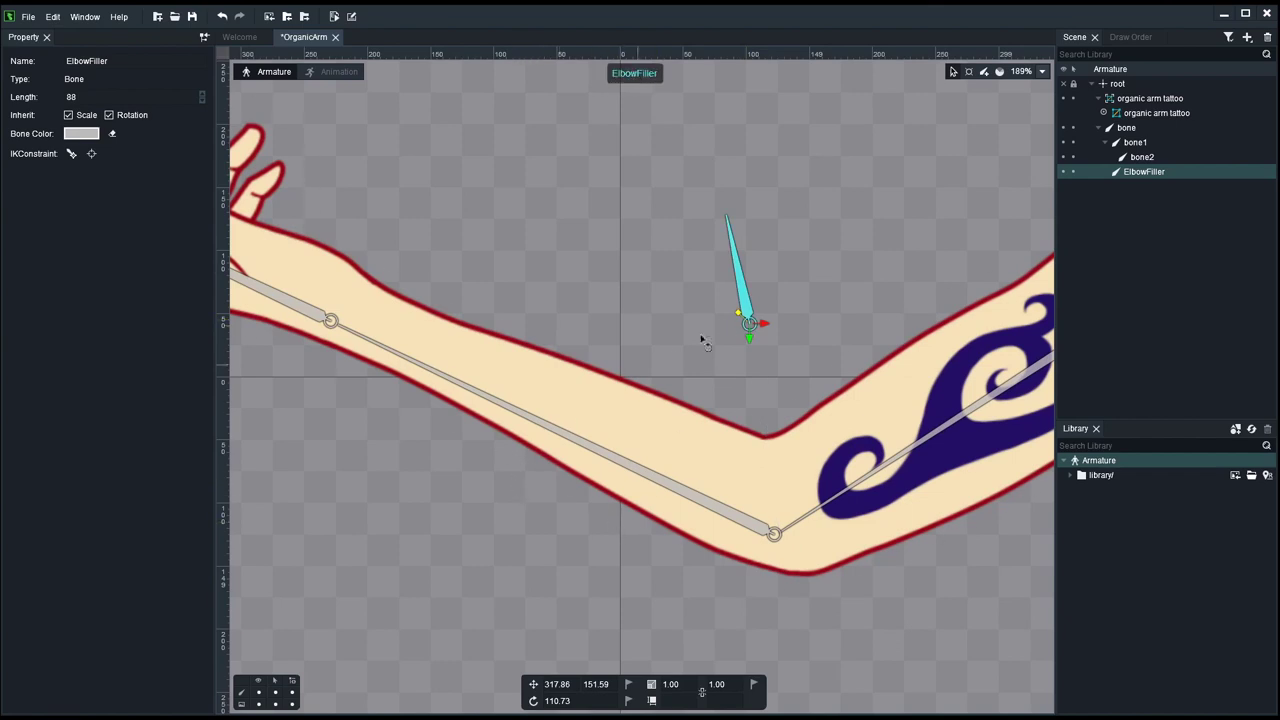
{"action": "left_click_drag", "start_coordinate": [747, 303], "coordinate": [746, 305]}
{"action": "left_click_drag", "start_coordinate": [746, 349], "coordinate": [748, 358]}
{"action": "scroll", "coordinate": [736, 416], "scroll_direction": "down", "scroll_amount": 3}
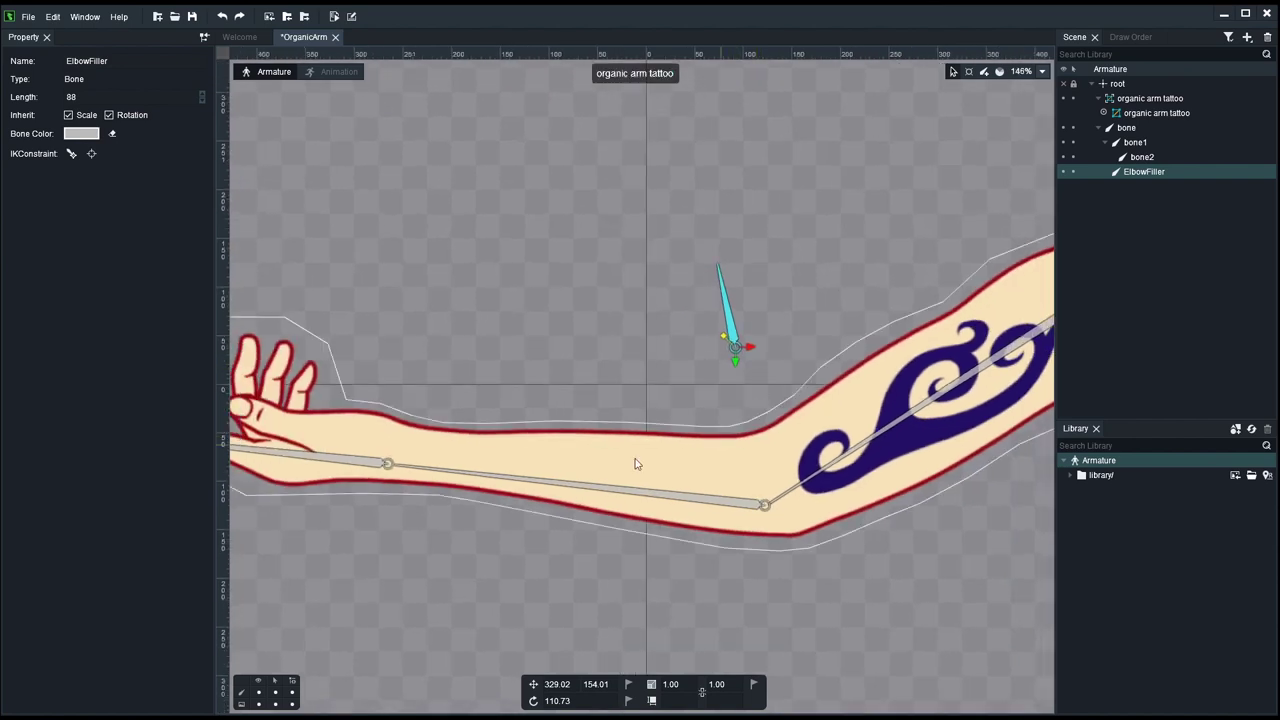
Step: Create a new bone about 142 long in the empty space between ElbowFiller and the upper arm, slanting up and away from the arm
{"action": "left_click", "coordinate": [510, 569]}
{"action": "left_click_drag", "start_coordinate": [939, 533], "coordinate": [835, 554]}
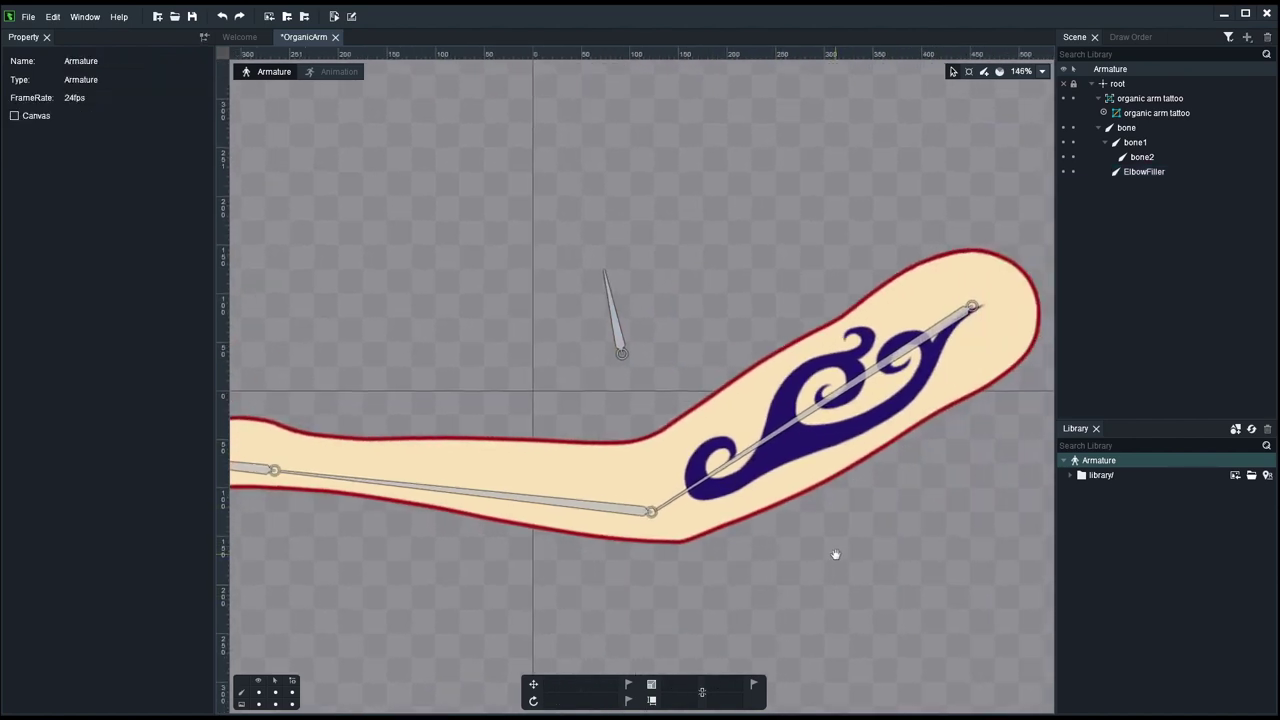
{"action": "left_click", "coordinate": [803, 379]}
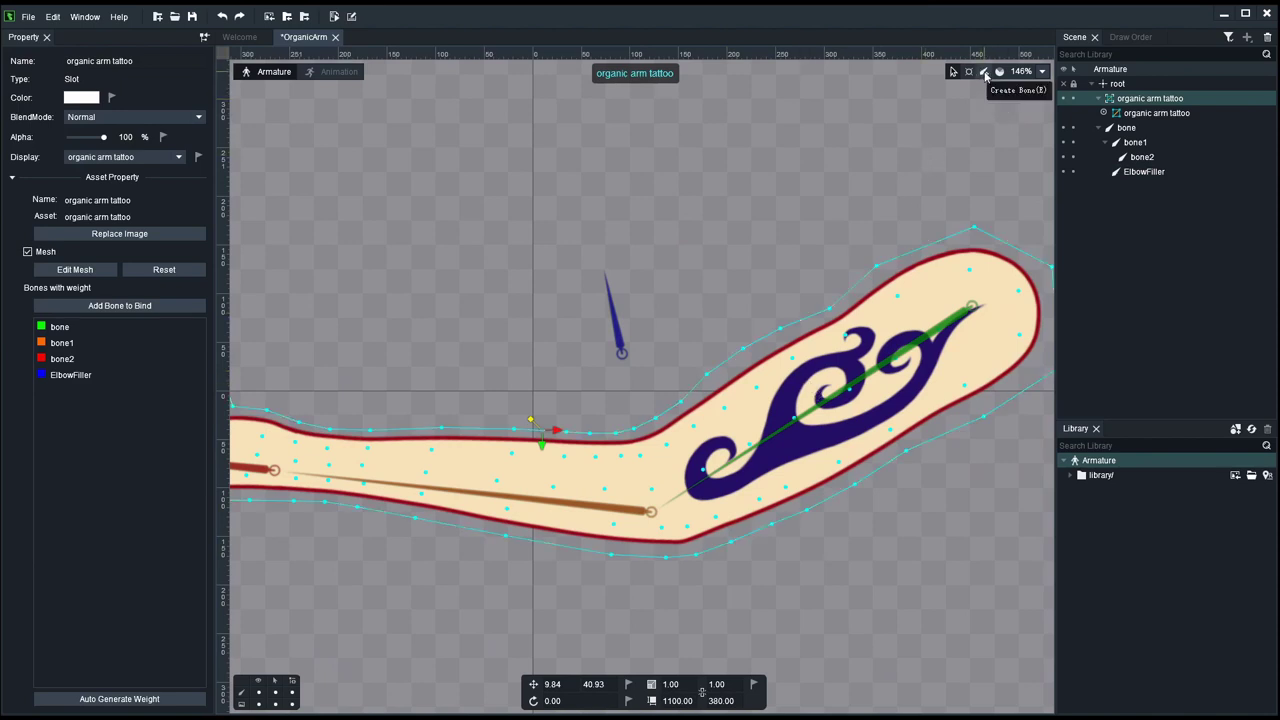
{"action": "left_click", "coordinate": [984, 72]}
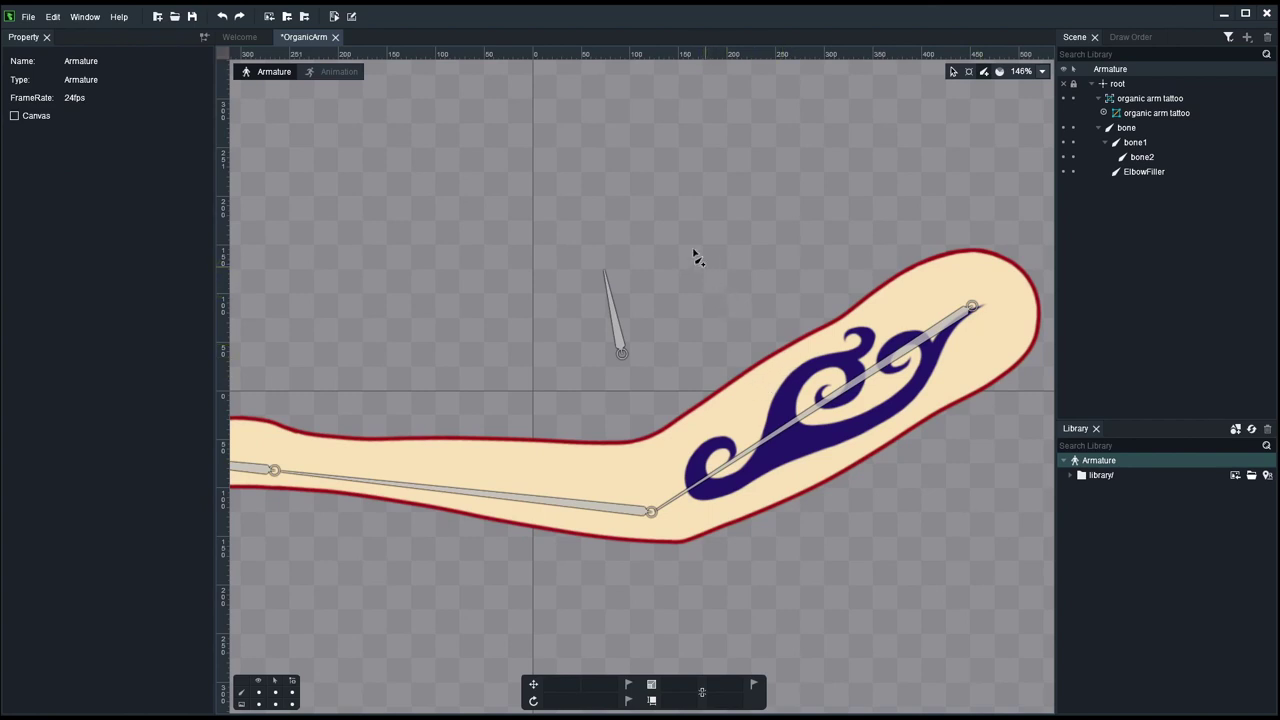
{"action": "left_click_drag", "start_coordinate": [703, 264], "coordinate": [634, 157]}
{"action": "left_click", "coordinate": [1080, 206]}
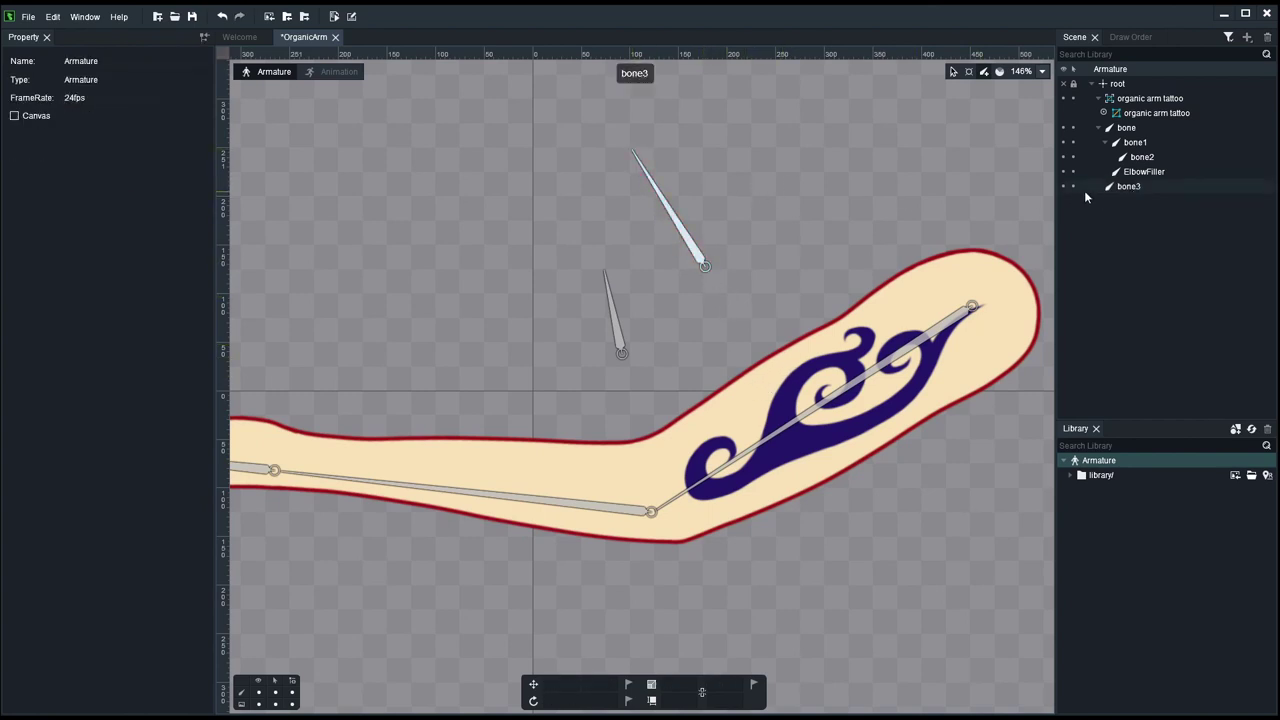
Step: Set the upper-arm bone named bone as the parent of bone3
{"action": "left_click", "coordinate": [953, 72]}
{"action": "right_click", "coordinate": [692, 252]}
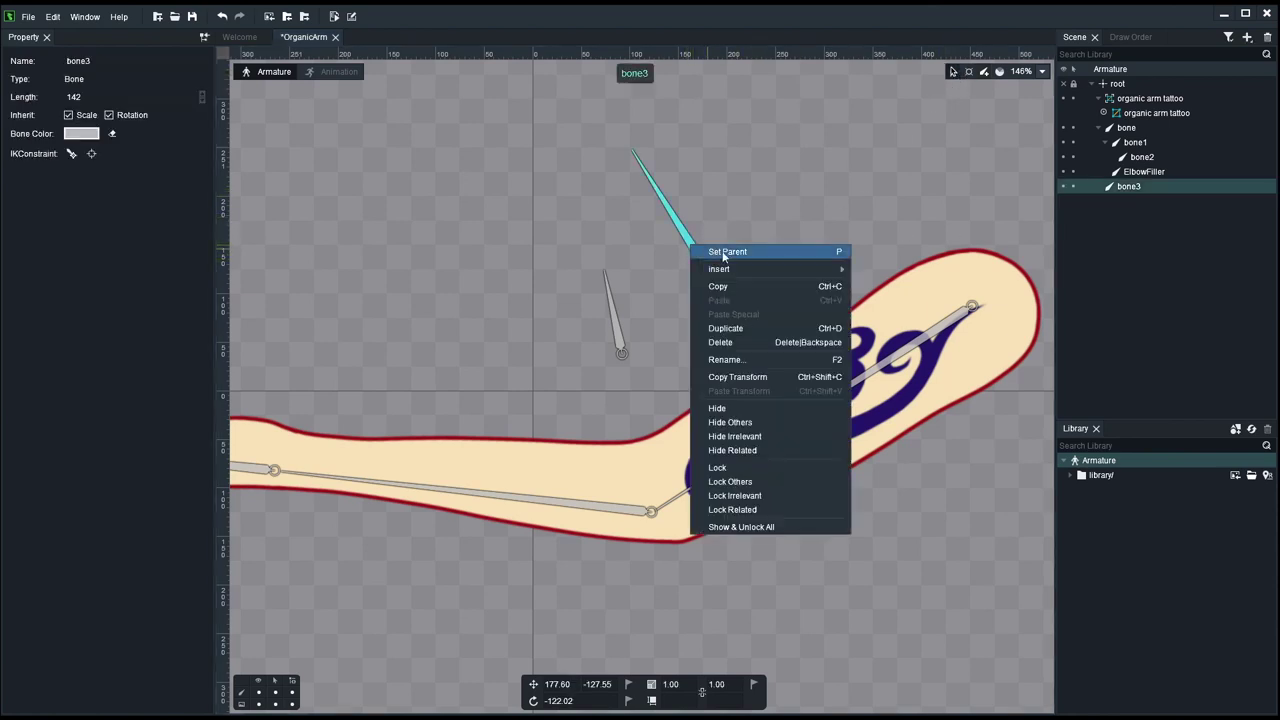
{"action": "left_click", "coordinate": [725, 255]}
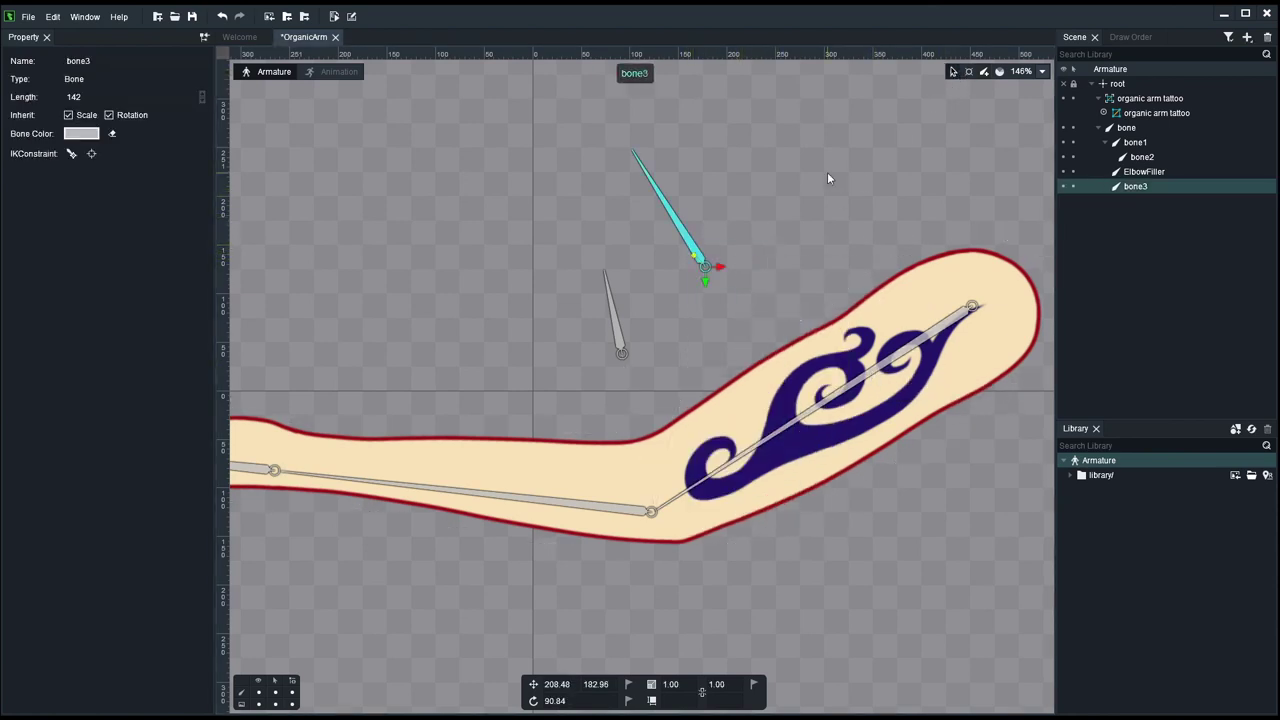
{"action": "left_click", "coordinate": [828, 175]}
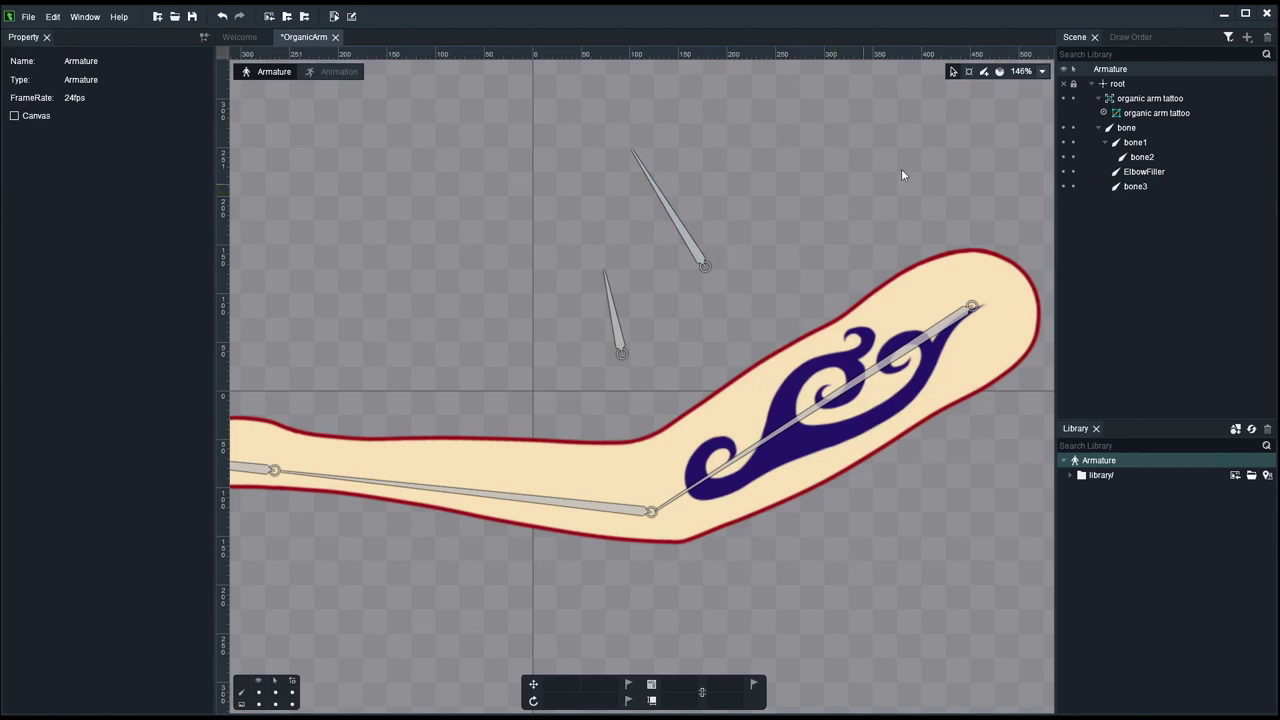
Step: Add bone3 to the bones bound to the organic arm tattoo mesh
{"action": "left_click", "coordinate": [968, 74]}
{"action": "left_click", "coordinate": [984, 71]}
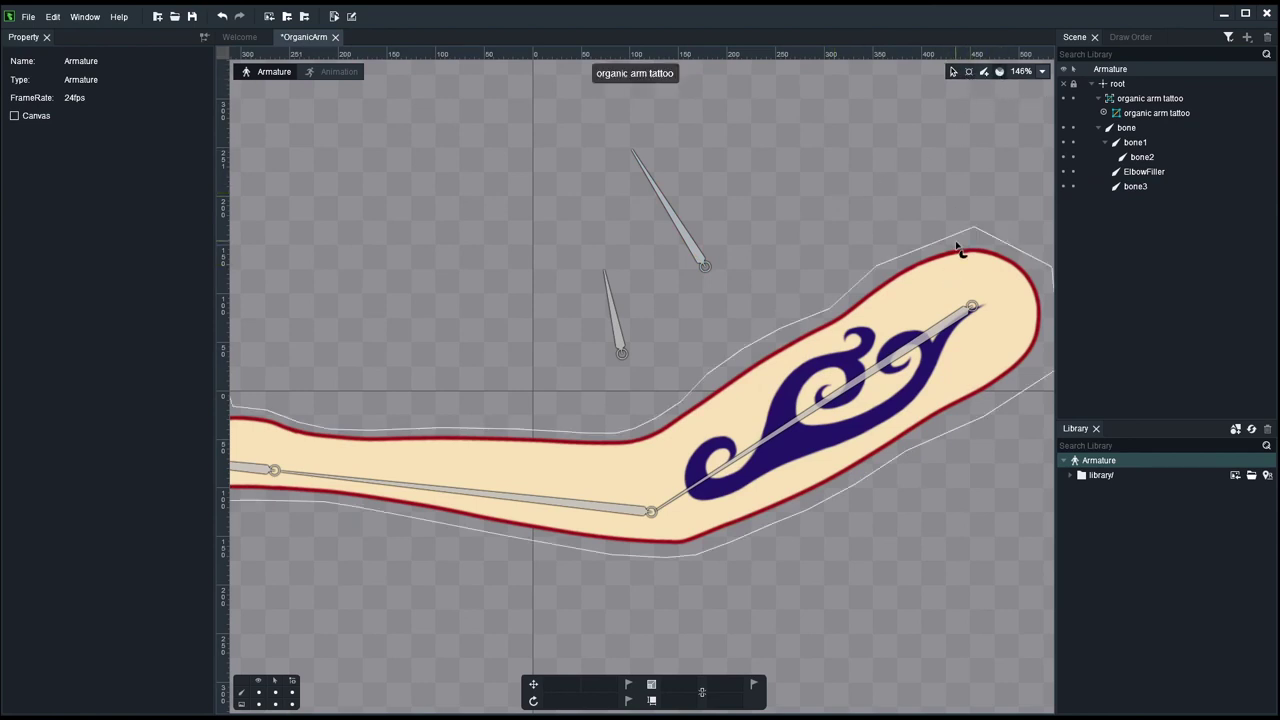
{"action": "left_click", "coordinate": [985, 290]}
{"action": "left_click", "coordinate": [125, 305]}
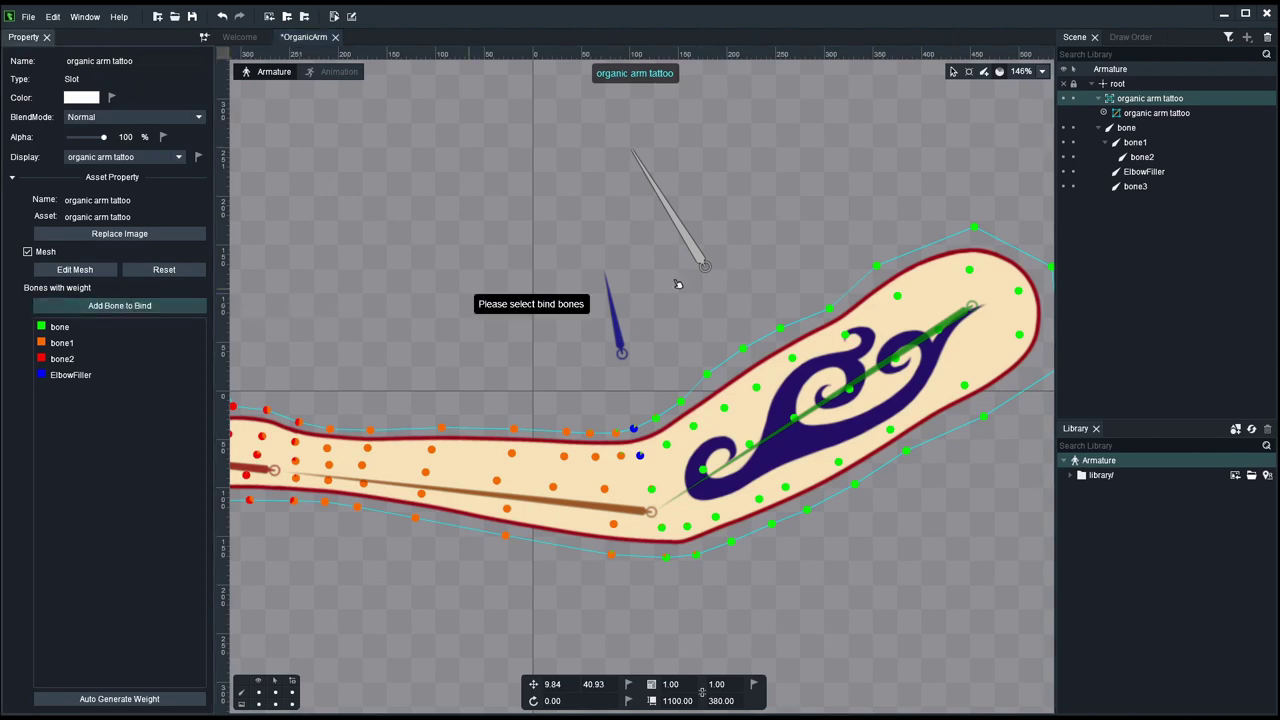
{"action": "left_click", "coordinate": [694, 250]}
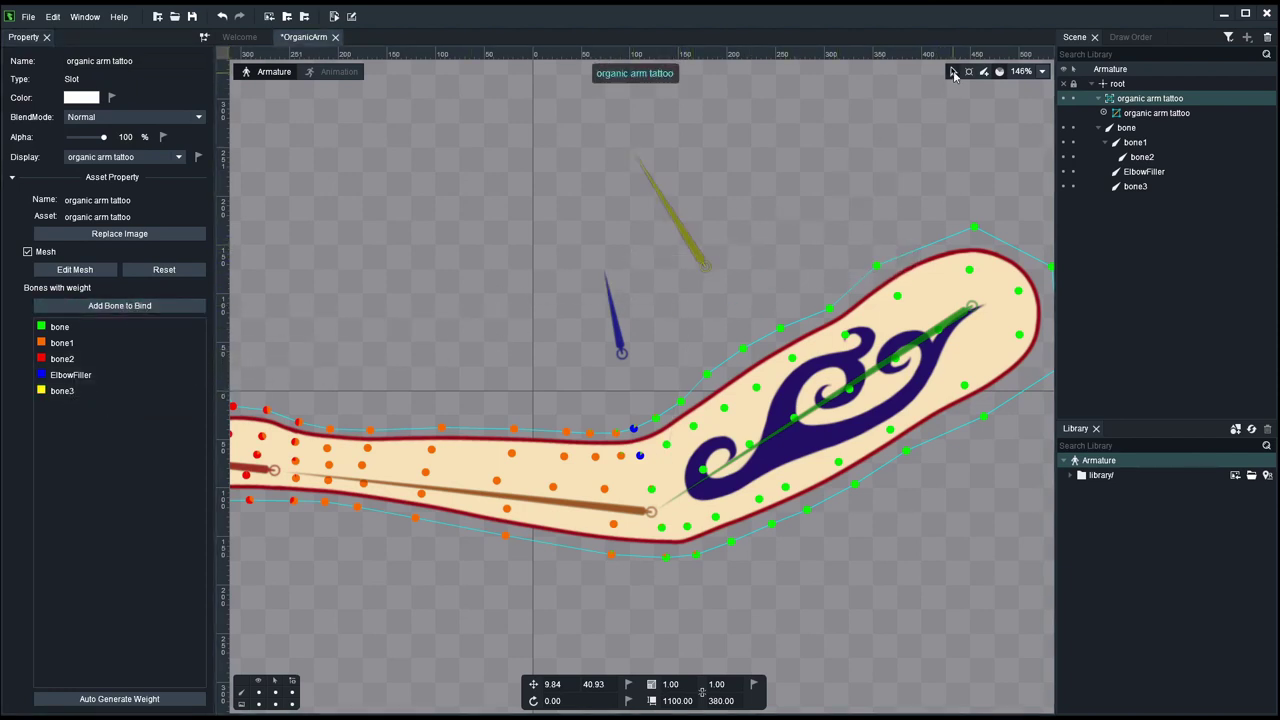
Step: Rename bone3 as Bicep
{"action": "left_click", "coordinate": [700, 256]}
{"action": "left_click", "coordinate": [700, 256]}
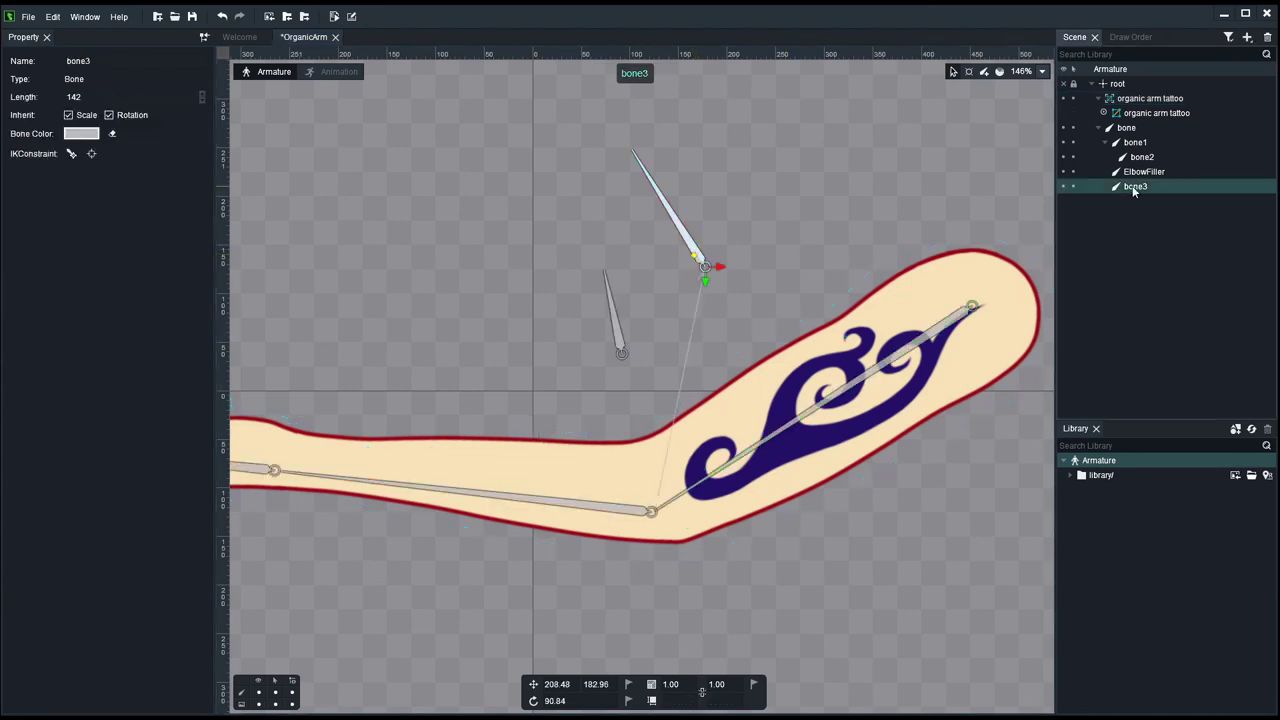
{"action": "double_click", "coordinate": [1133, 187]}
{"action": "type", "text": "E"}
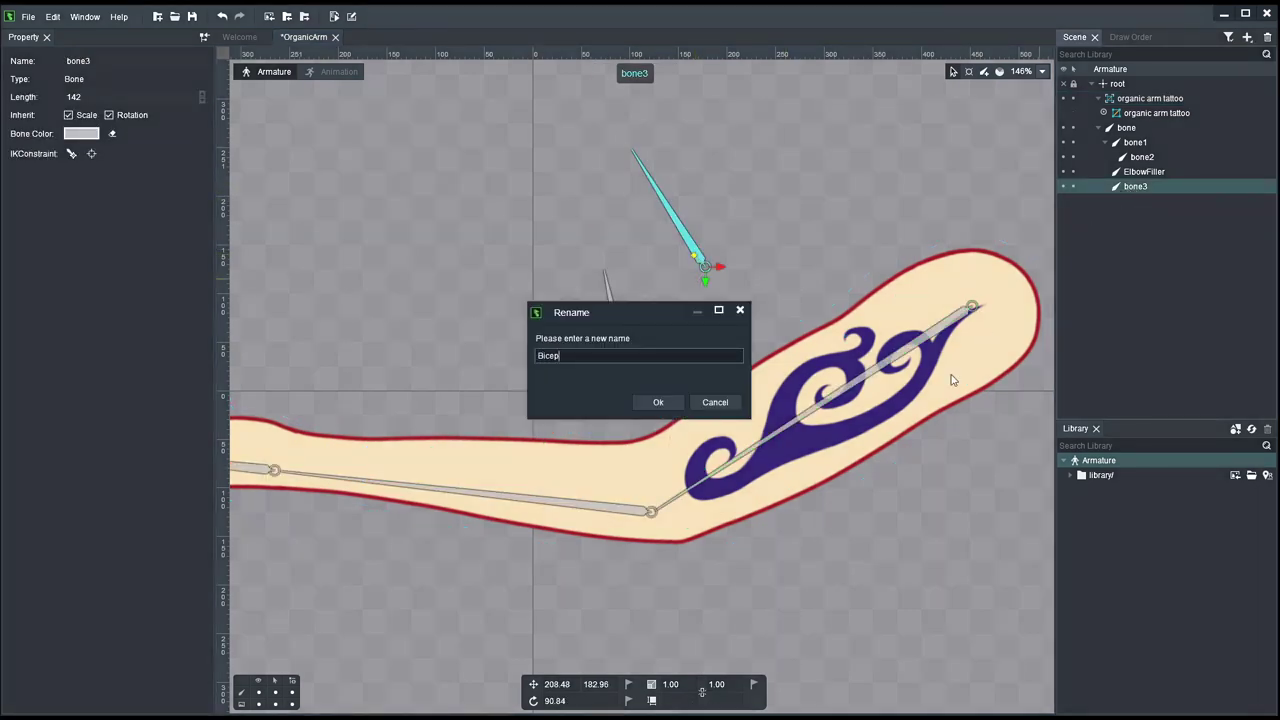
{"action": "type", "text": "icep"}
{"action": "left_click", "coordinate": [658, 402]}
Step: Select the ten mesh vertices along the upper side of the upper arm, and raise their Bicep weight to 49%
{"action": "scroll", "coordinate": [785, 238], "scroll_direction": "up", "scroll_amount": 1}
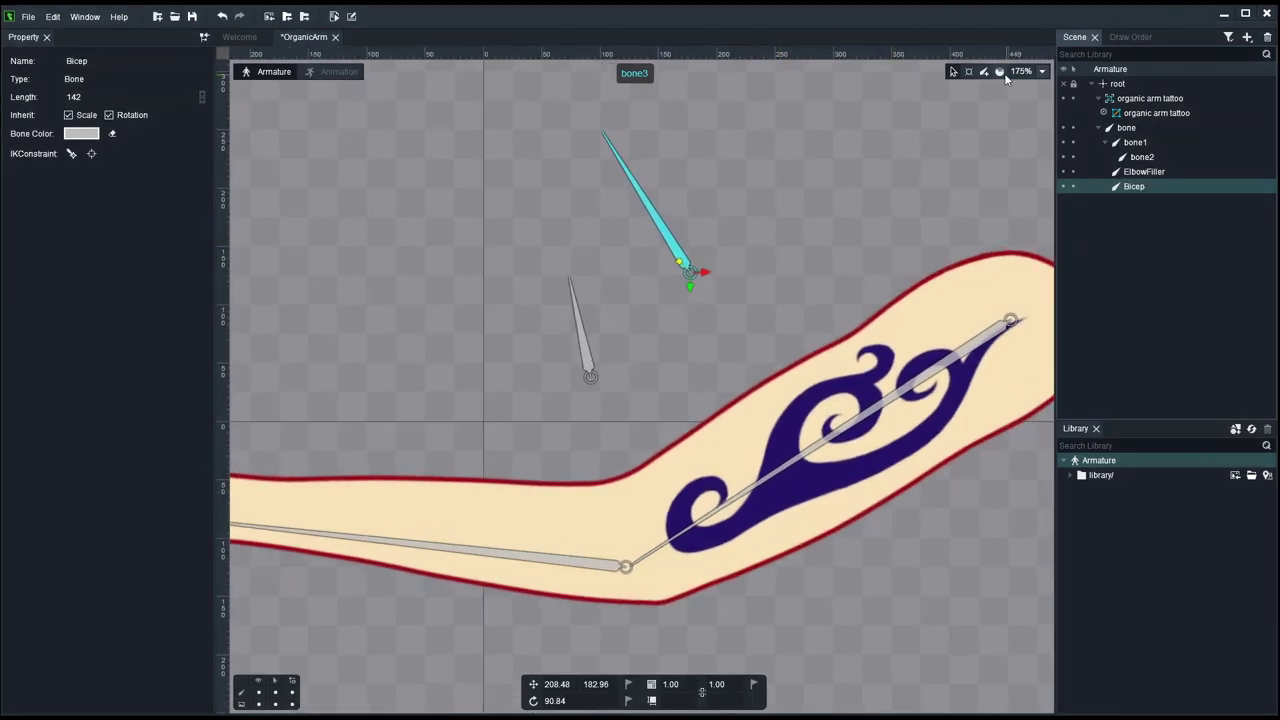
{"action": "left_click", "coordinate": [851, 354]}
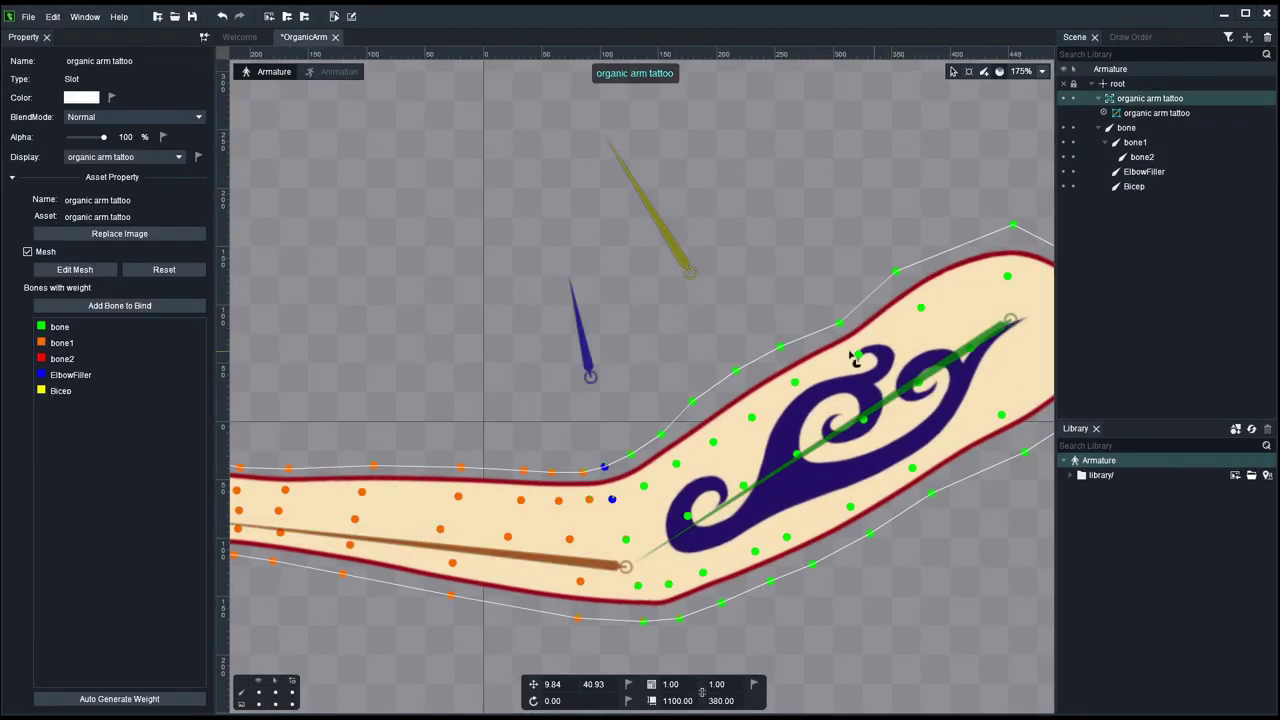
{"action": "left_click", "coordinate": [735, 372]}
{"action": "left_click", "coordinate": [751, 417], "text": "shift"}
{"action": "left_click", "coordinate": [794, 384], "text": "shift"}
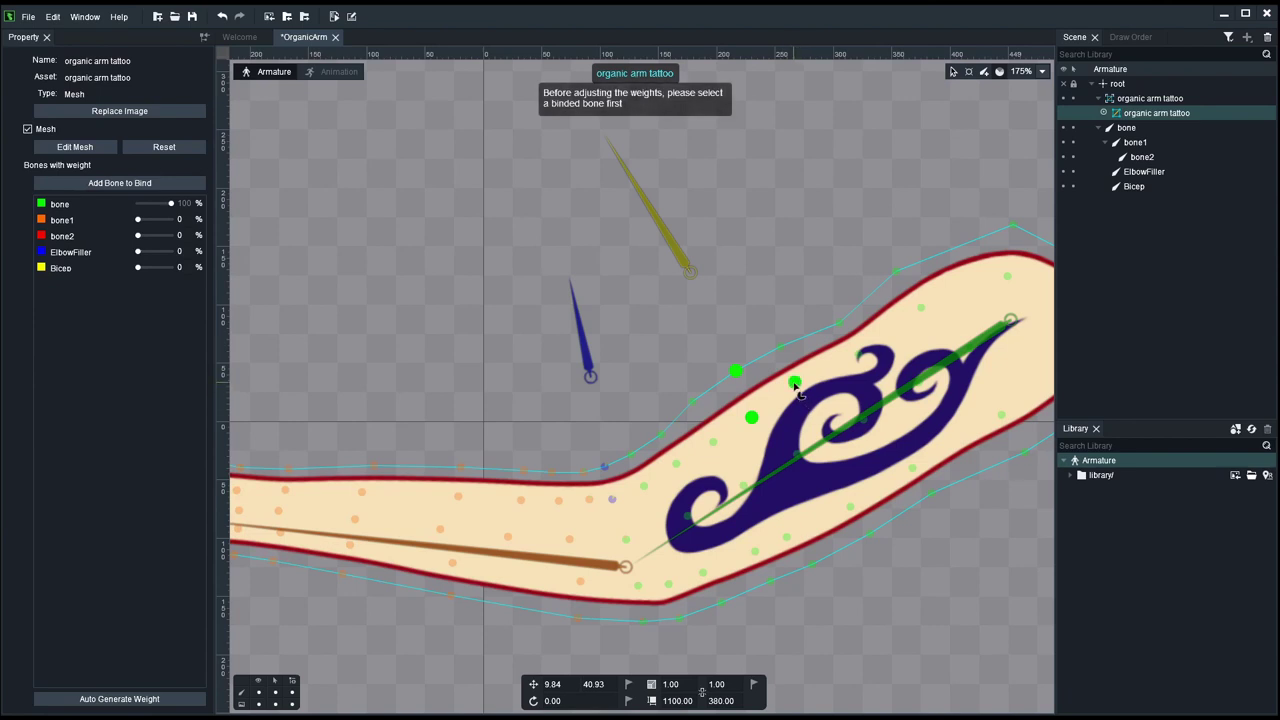
{"action": "left_click", "coordinate": [780, 348], "text": "shift"}
{"action": "left_click", "coordinate": [692, 403], "text": "shift"}
{"action": "left_click", "coordinate": [713, 442], "text": "shift"}
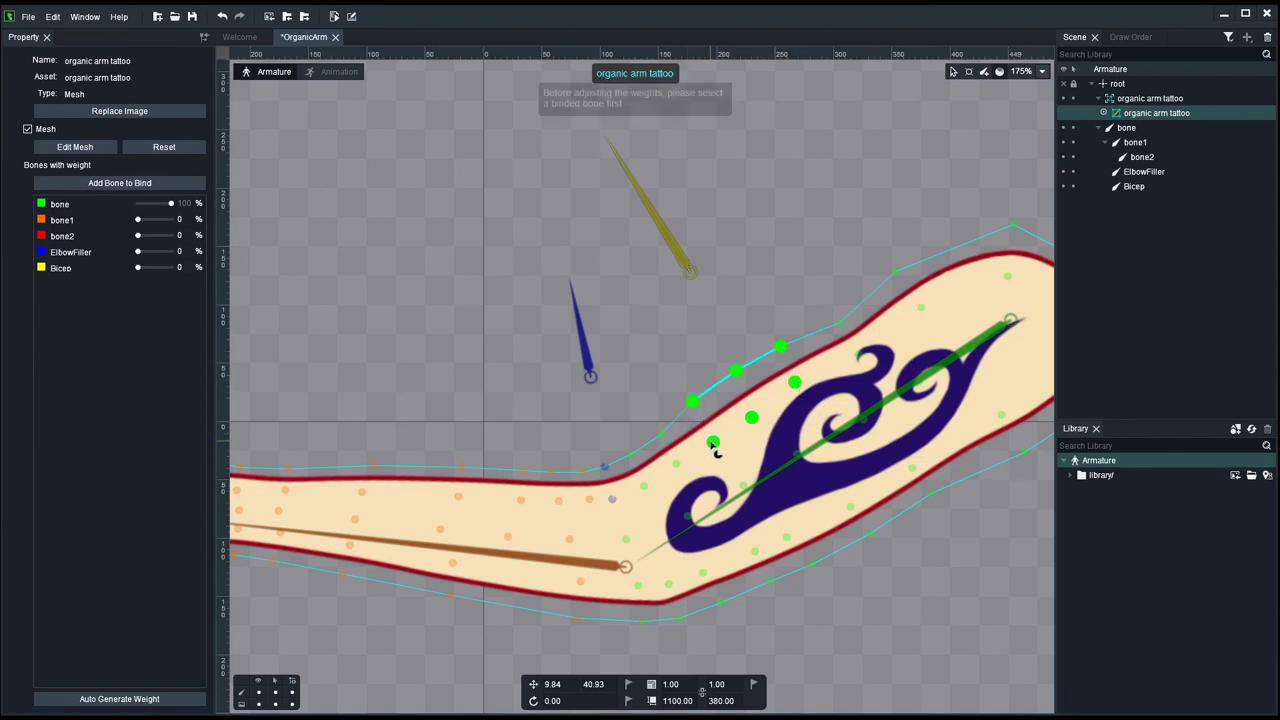
{"action": "left_click", "coordinate": [662, 435], "text": "shift"}
{"action": "left_click", "coordinate": [676, 463], "text": "shift"}
{"action": "left_click", "coordinate": [858, 355], "text": "shift"}
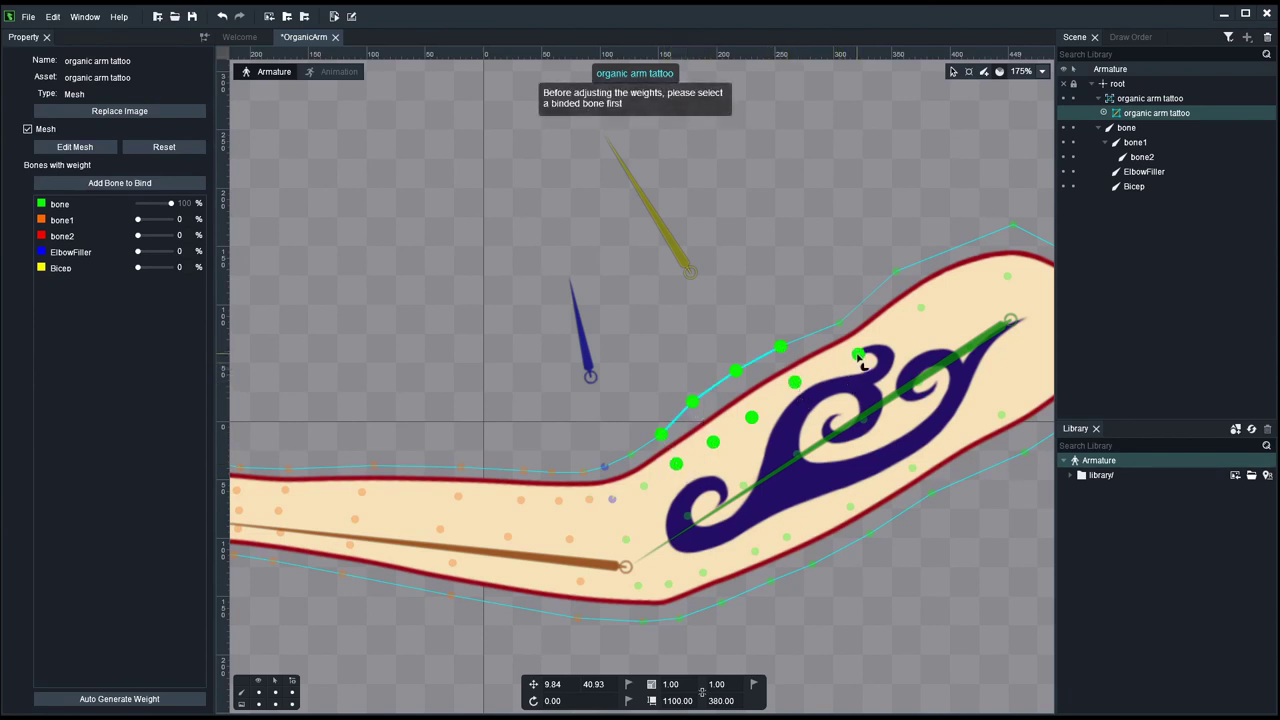
{"action": "left_click", "coordinate": [839, 324], "text": "shift"}
{"action": "left_click", "coordinate": [688, 266]}
{"action": "left_click_drag", "start_coordinate": [774, 309], "coordinate": [780, 231]}
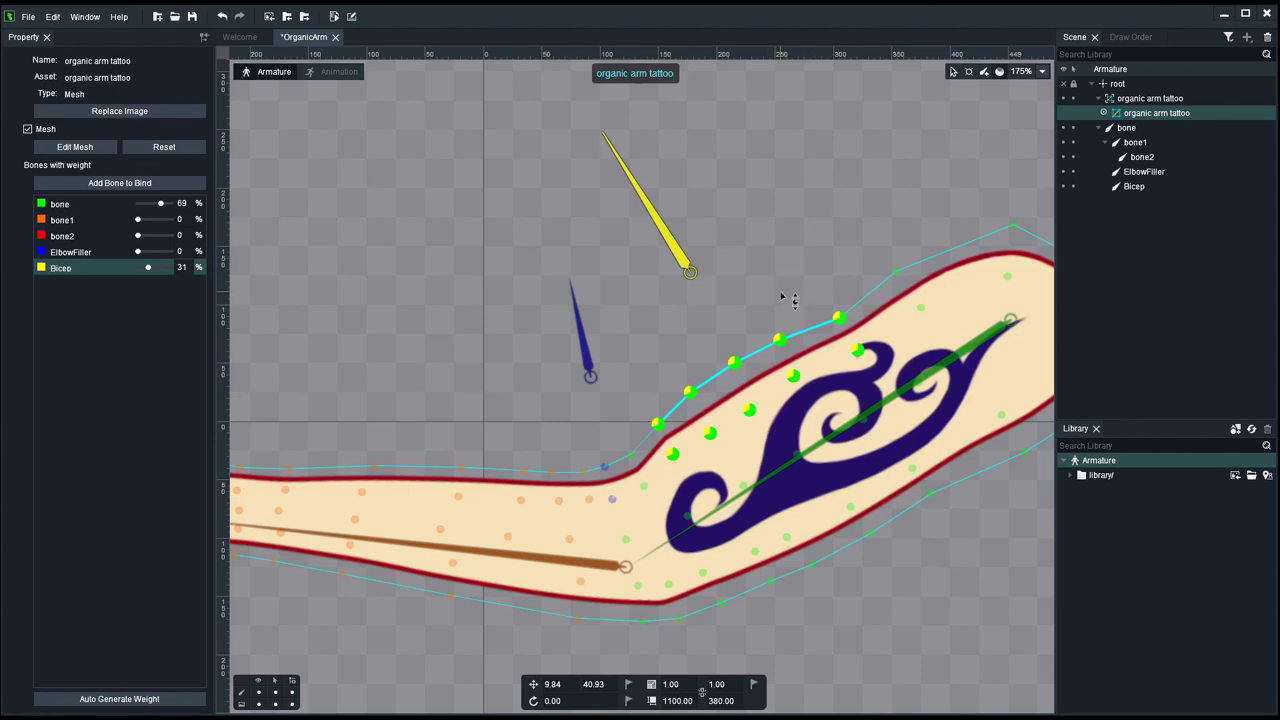
{"action": "left_click_drag", "start_coordinate": [783, 297], "coordinate": [783, 251]}
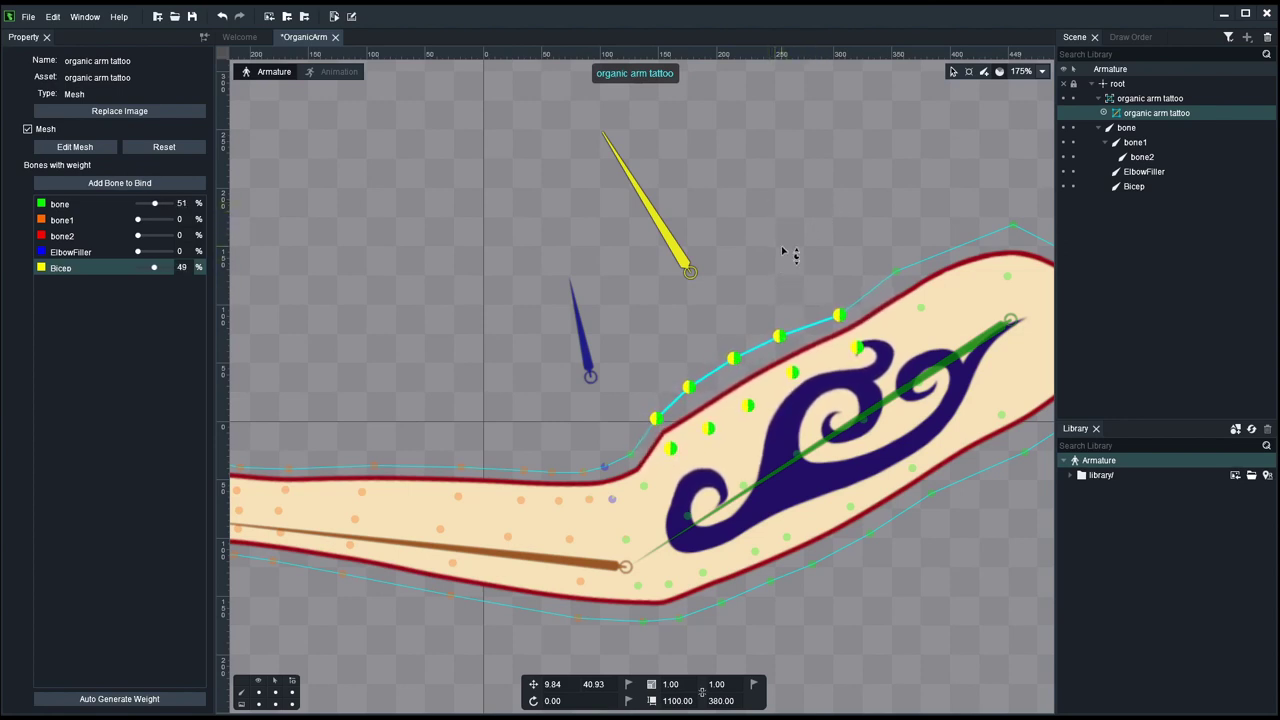
{"action": "left_click", "coordinate": [969, 73]}
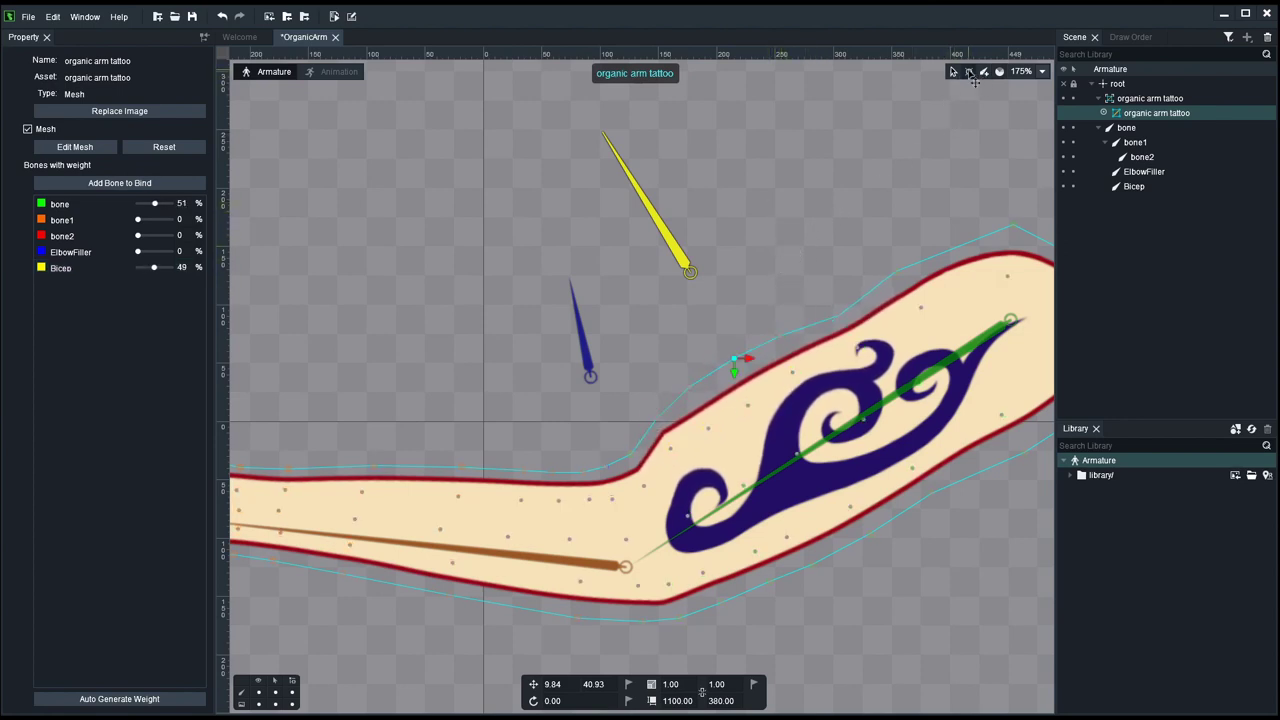
{"action": "left_click", "coordinate": [700, 452]}
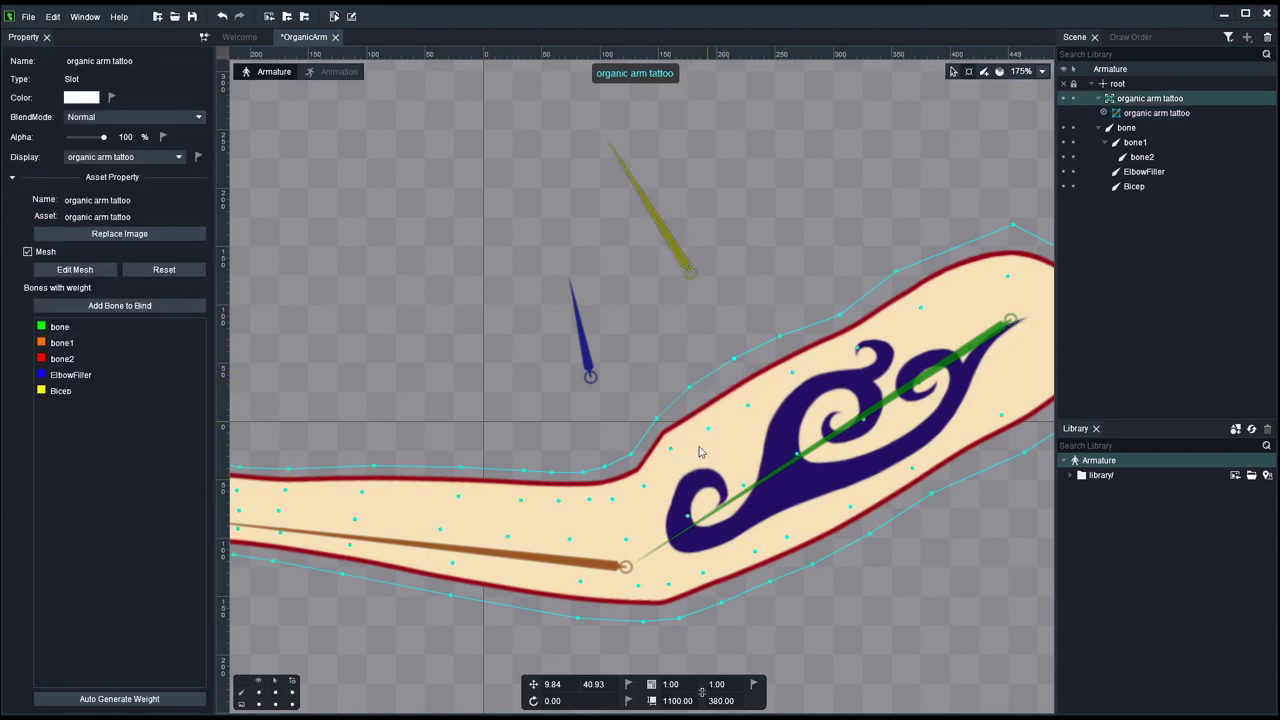
{"action": "left_click", "coordinate": [676, 461]}
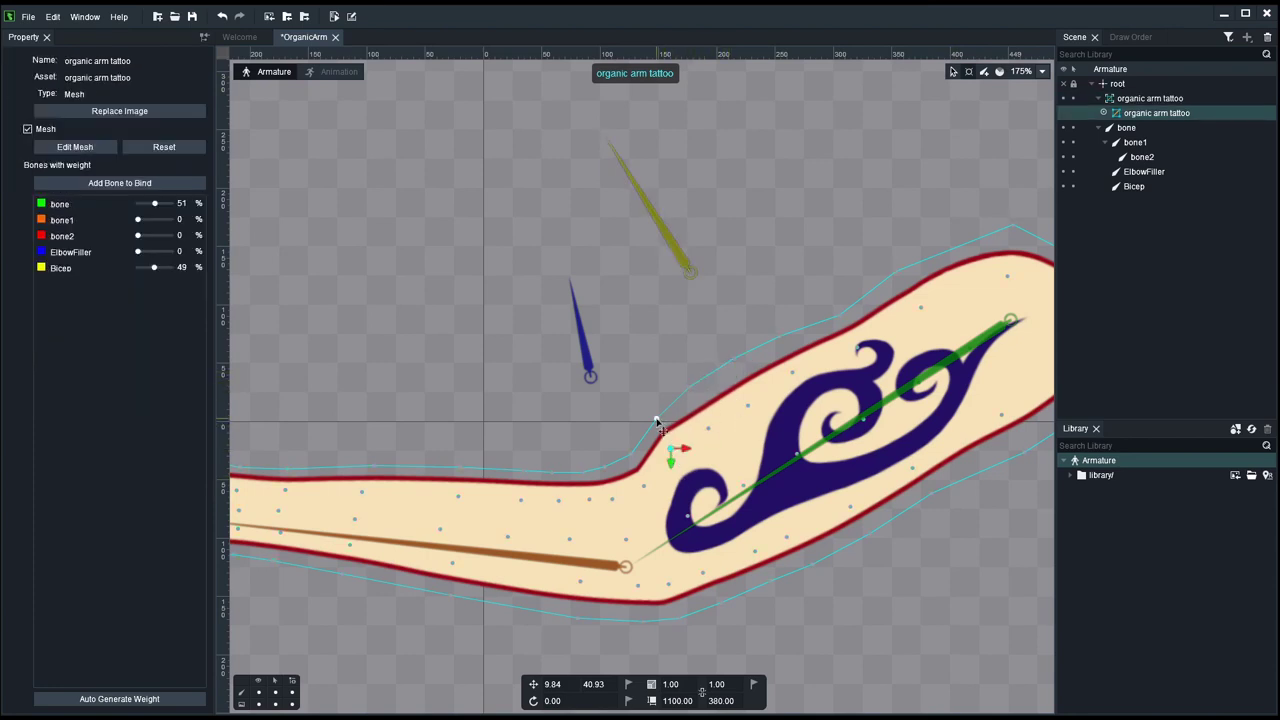
{"action": "left_click", "coordinate": [657, 421]}
{"action": "left_click", "coordinate": [953, 71]}
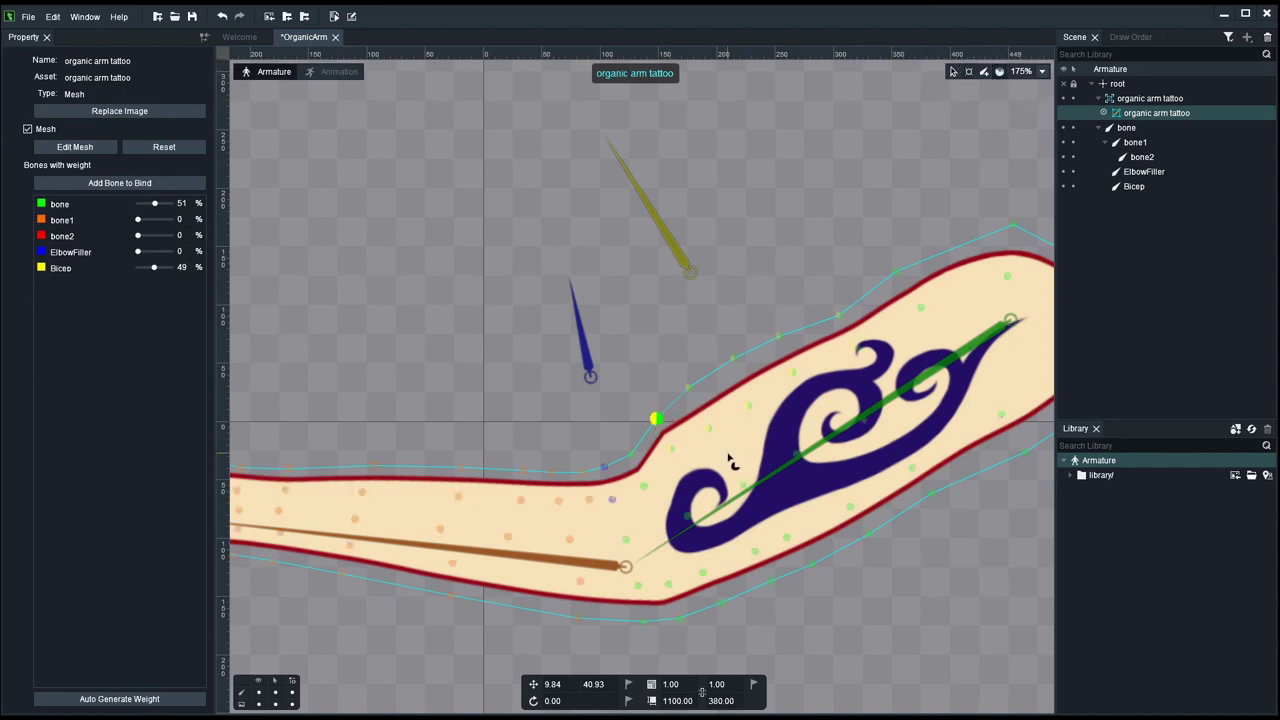
Step: Set the Bicep weight of the inner mesh vertex nearest the elbow in the biceps group to 5%
{"action": "left_click", "coordinate": [676, 453]}
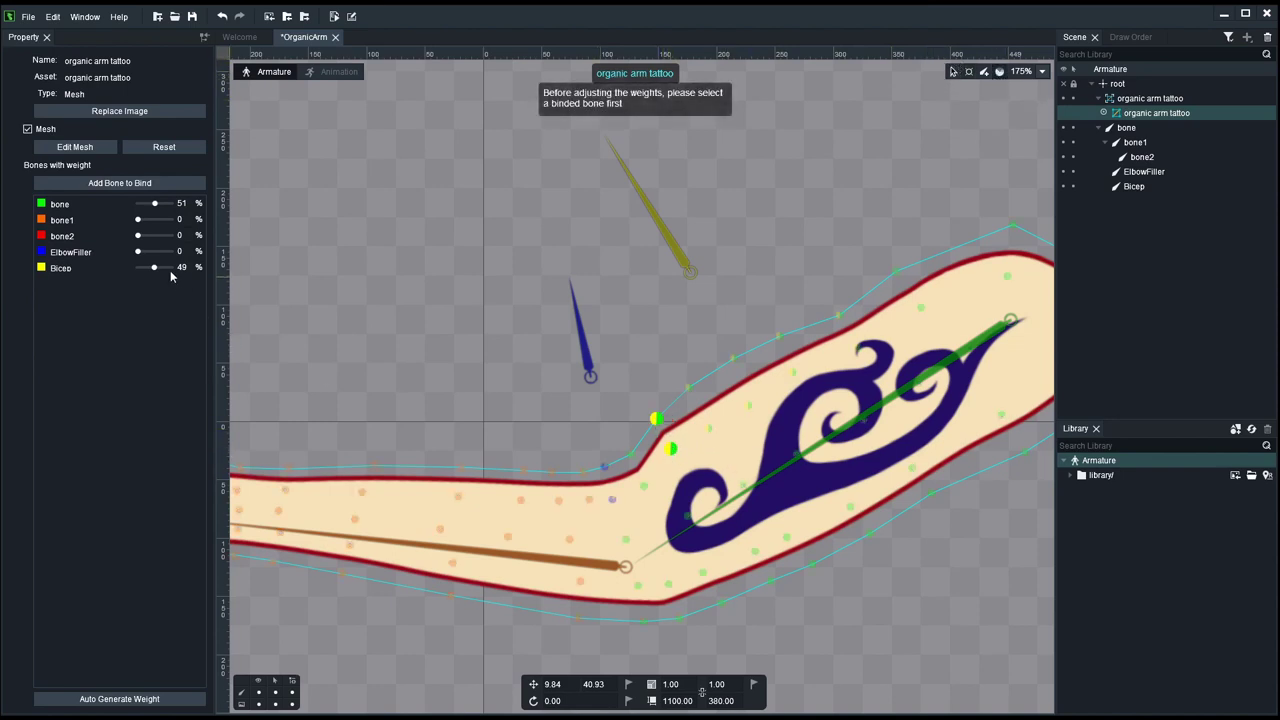
{"action": "left_click_drag", "start_coordinate": [156, 272], "coordinate": [141, 277]}
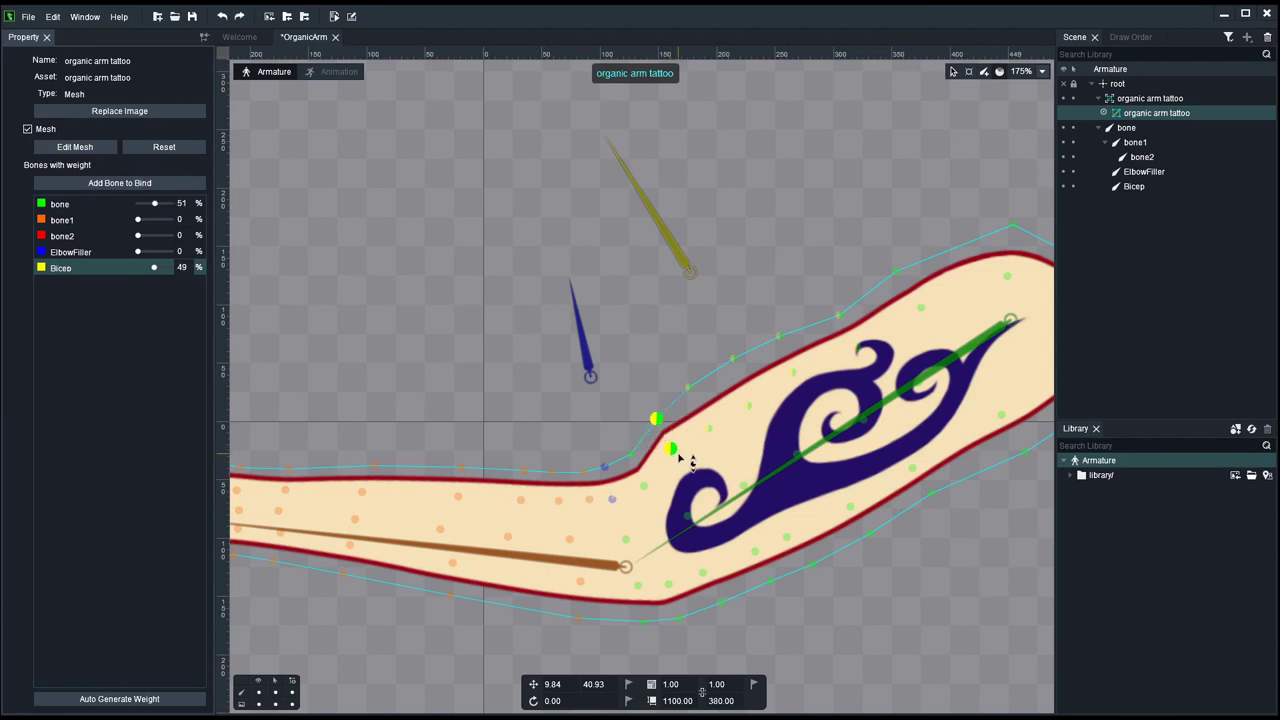
{"action": "key", "text": "ctrl+z"}
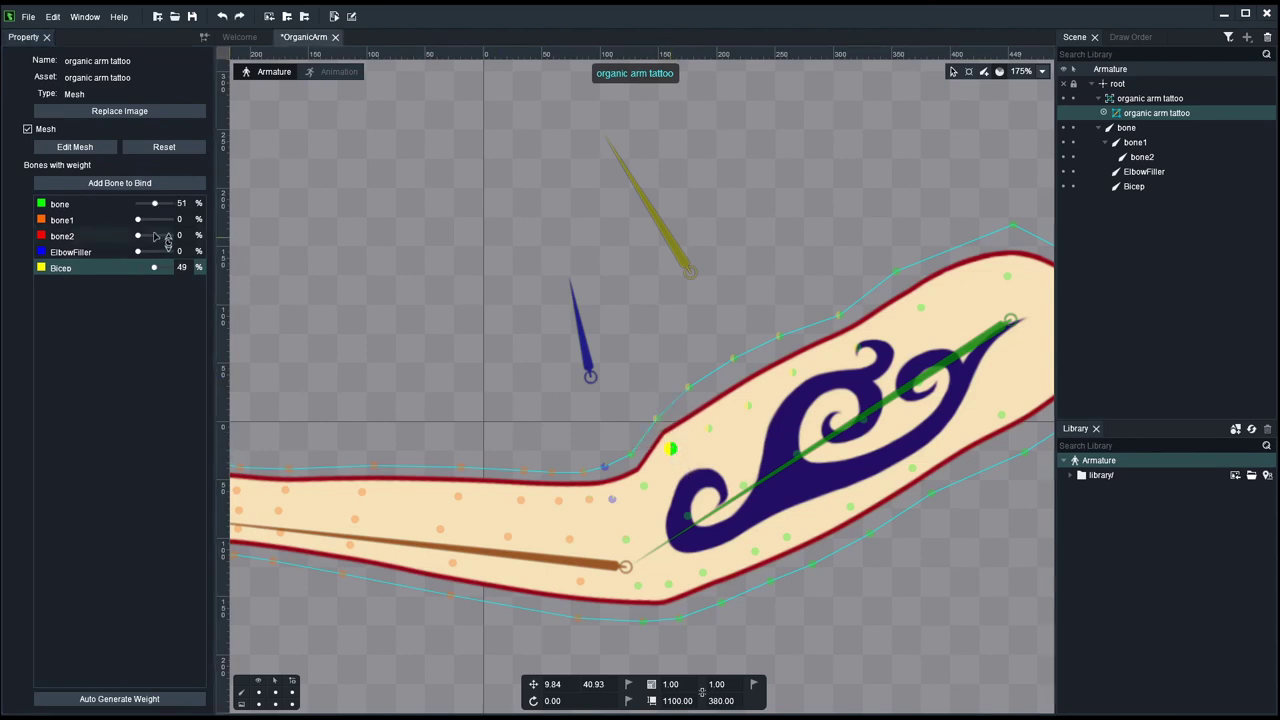
{"action": "double_click", "coordinate": [182, 267]}
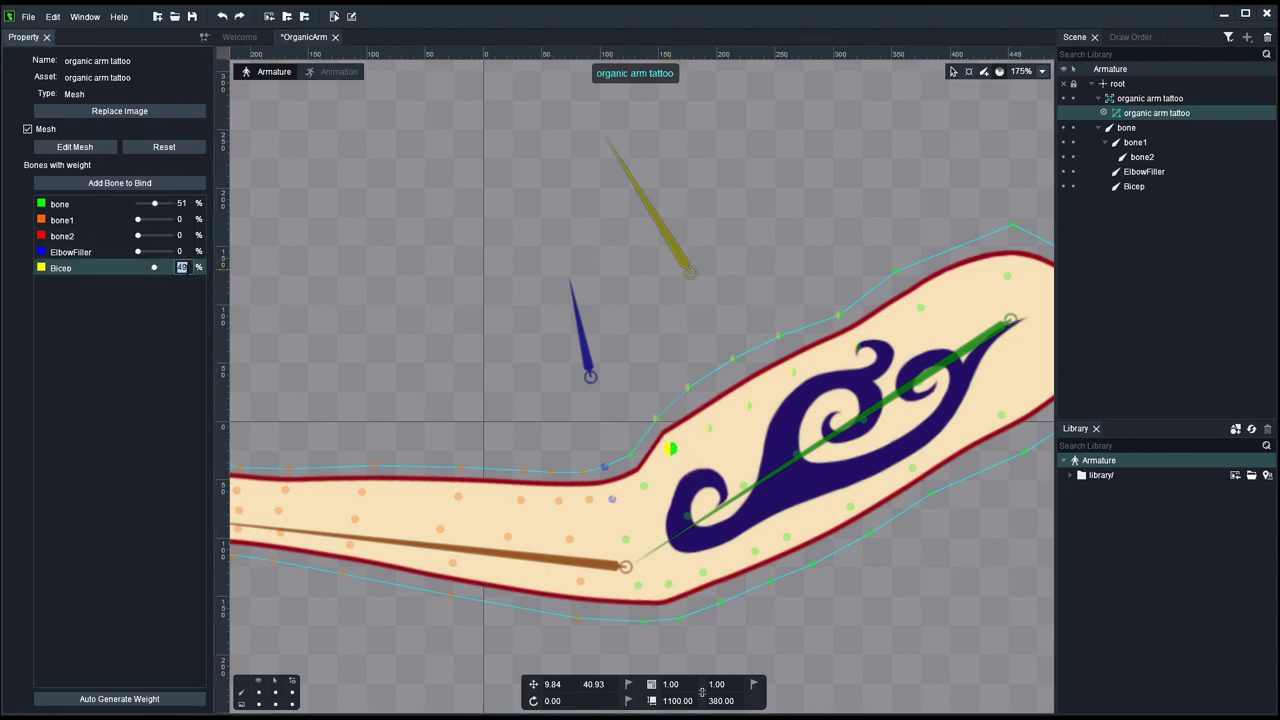
{"action": "type", "text": "5"}
{"action": "key", "text": "Return"}
Step: Set the Bicep weight of the biceps group's outer-edge vertex nearest the elbow to 5%
{"action": "left_click", "coordinate": [654, 420]}
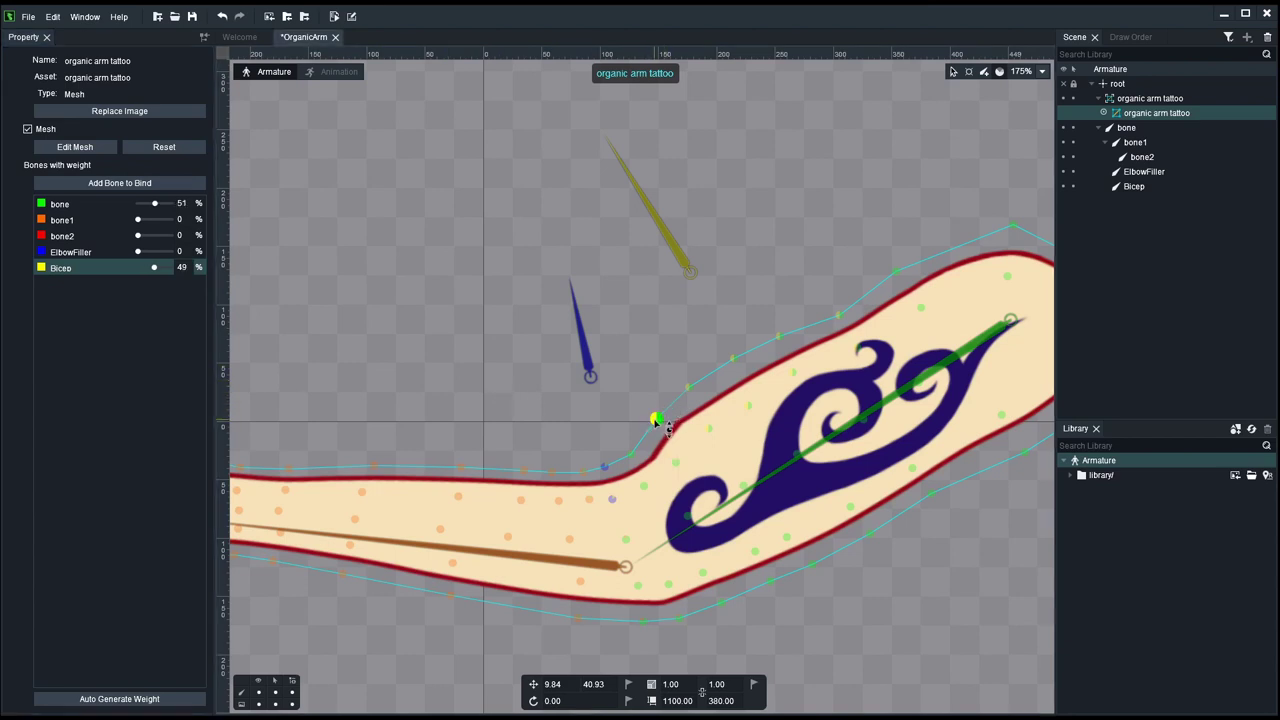
{"action": "double_click", "coordinate": [182, 267]}
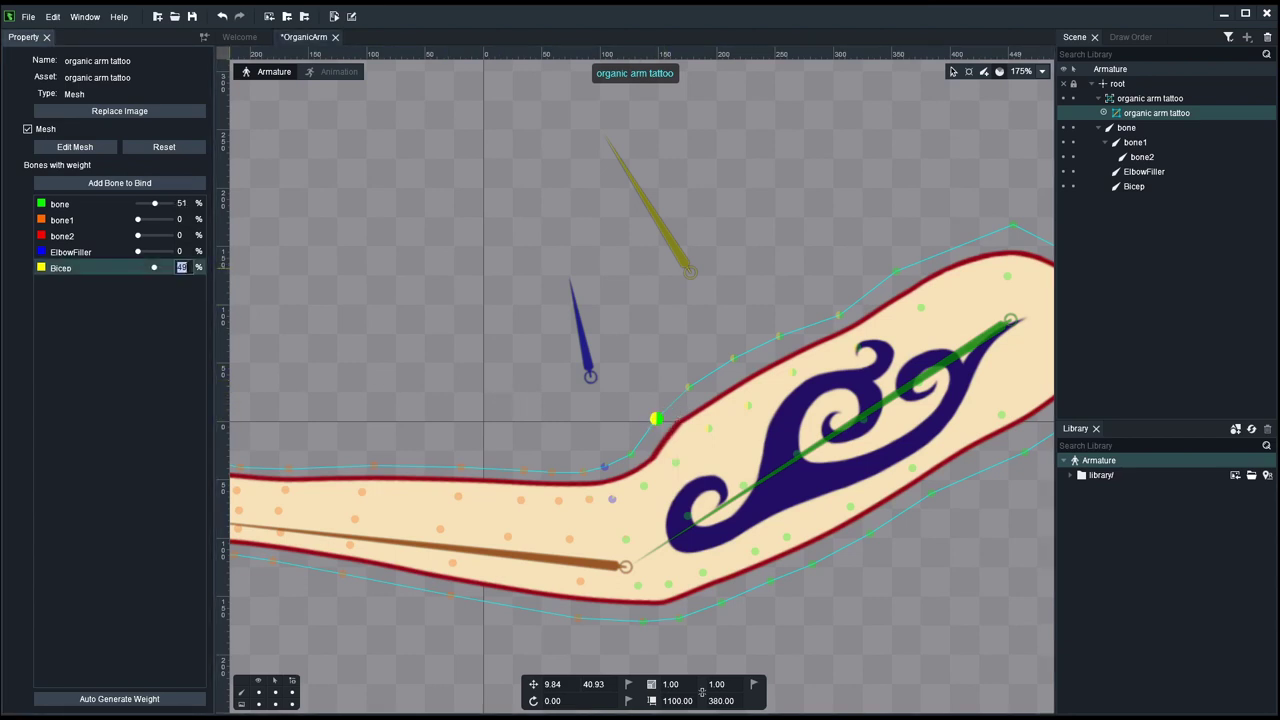
{"action": "key", "text": "Return"}
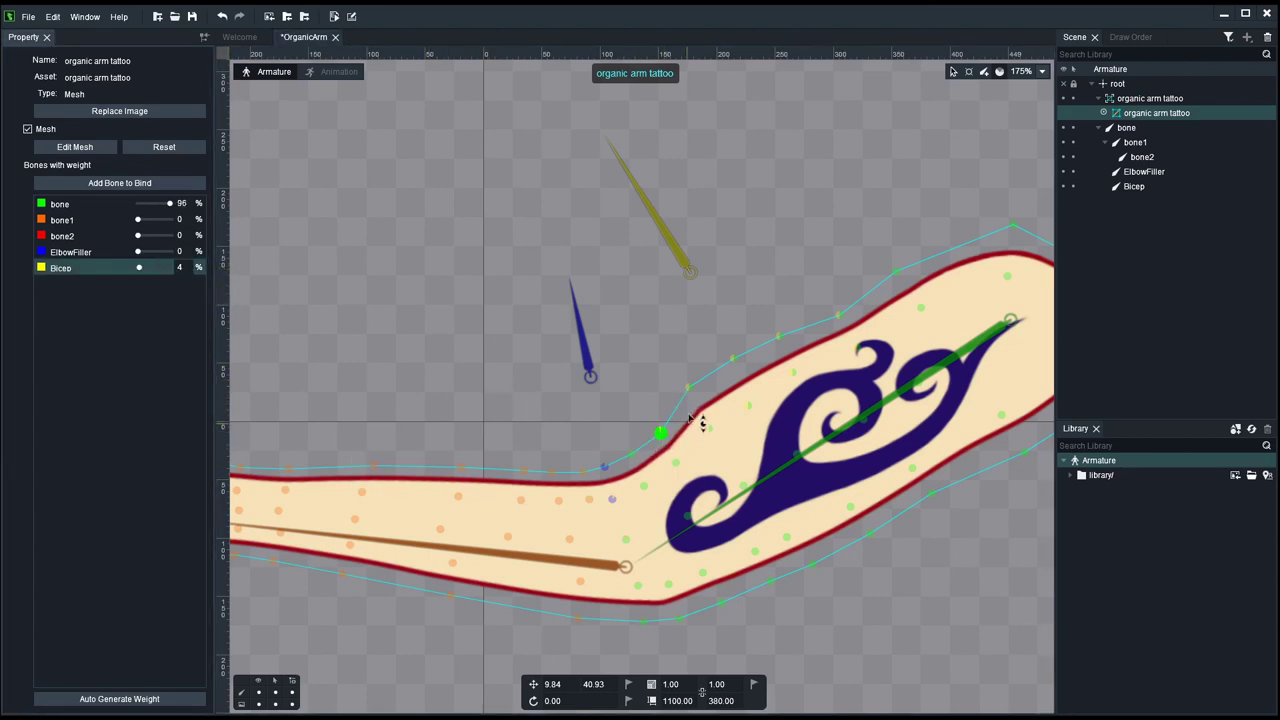
{"action": "left_click", "coordinate": [733, 358]}
{"action": "left_click", "coordinate": [749, 406]}
{"action": "type", "text": "5"}
{"action": "key", "text": "Return"}
{"action": "left_click", "coordinate": [662, 433]}
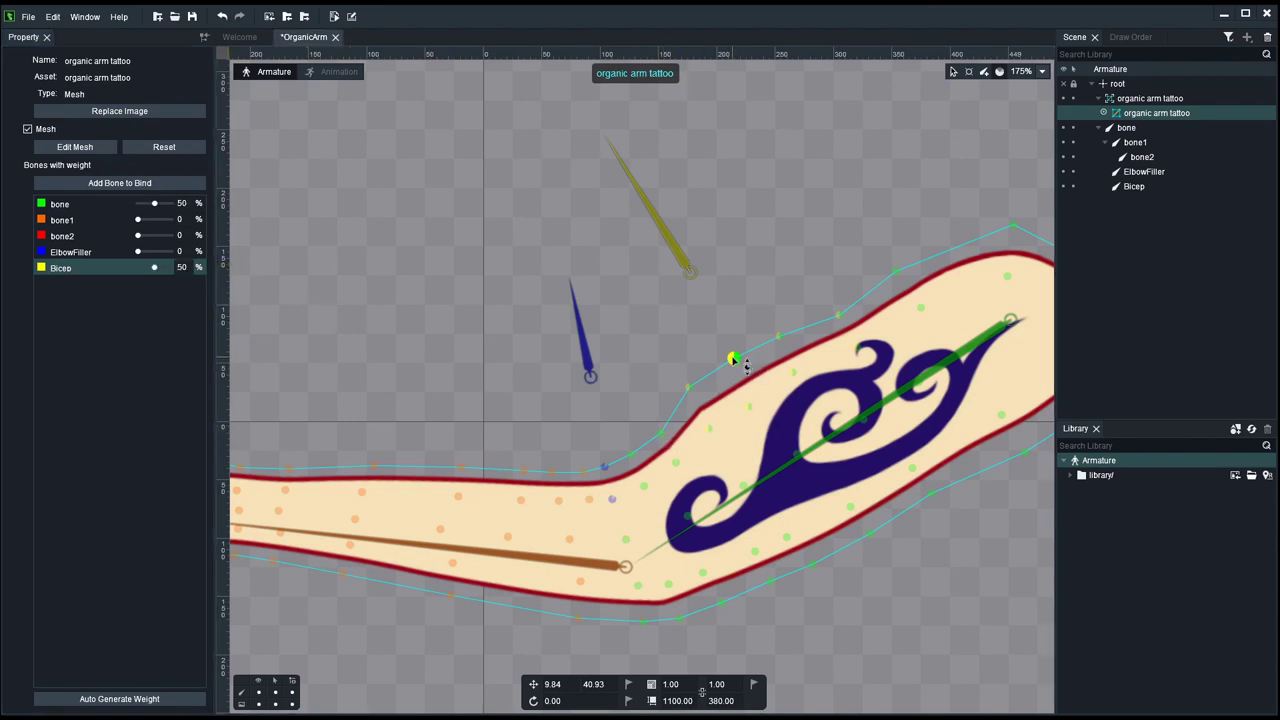
Step: Set the Bicep weight of the next outer-edge vertex toward the shoulder to 20% and of the inner vertex beneath it to 15%
{"action": "left_click", "coordinate": [676, 463]}
{"action": "left_click", "coordinate": [688, 387]}
{"action": "double_click", "coordinate": [181, 267]}
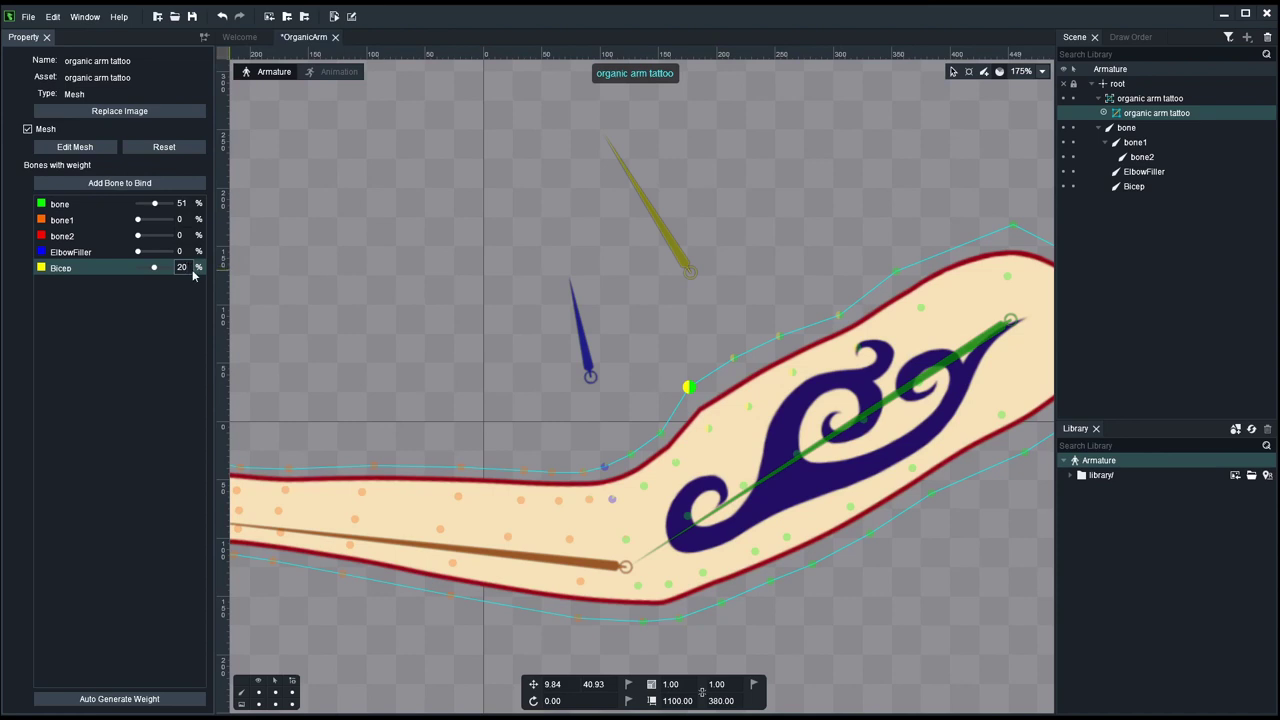
{"action": "type", "text": "20"}
{"action": "key", "text": "Return"}
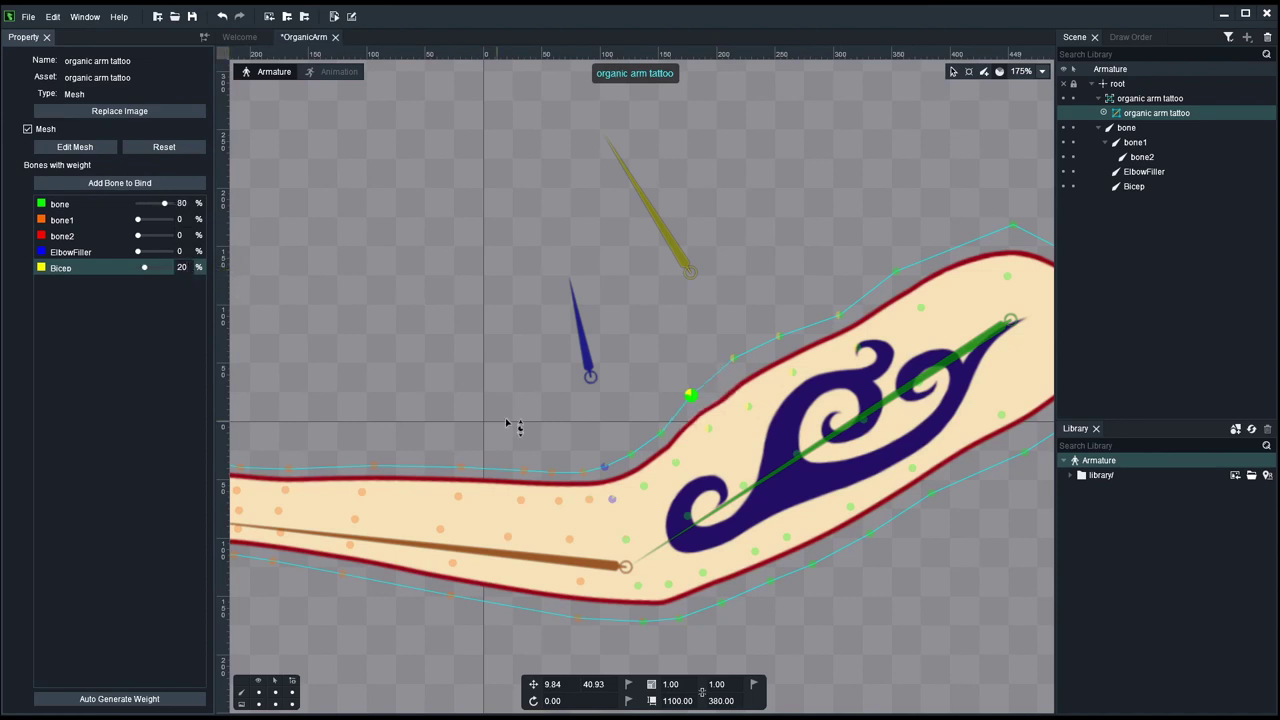
{"action": "left_click", "coordinate": [708, 428]}
{"action": "double_click", "coordinate": [181, 267]}
{"action": "type", "text": "15"}
{"action": "key", "text": "Return"}
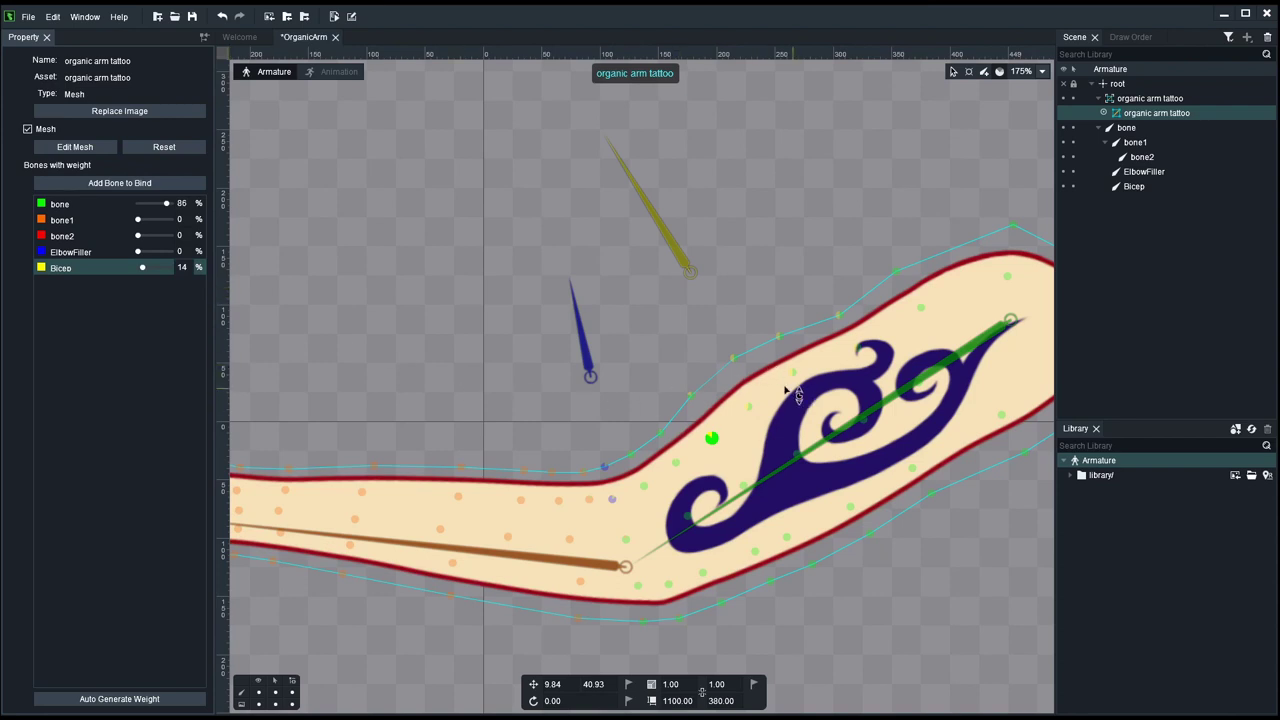
Step: Lower the Bicep weights of the edge vertex and the inner vertex at the shoulder end of the biceps, the inner one to 4%
{"action": "left_click", "coordinate": [839, 315]}
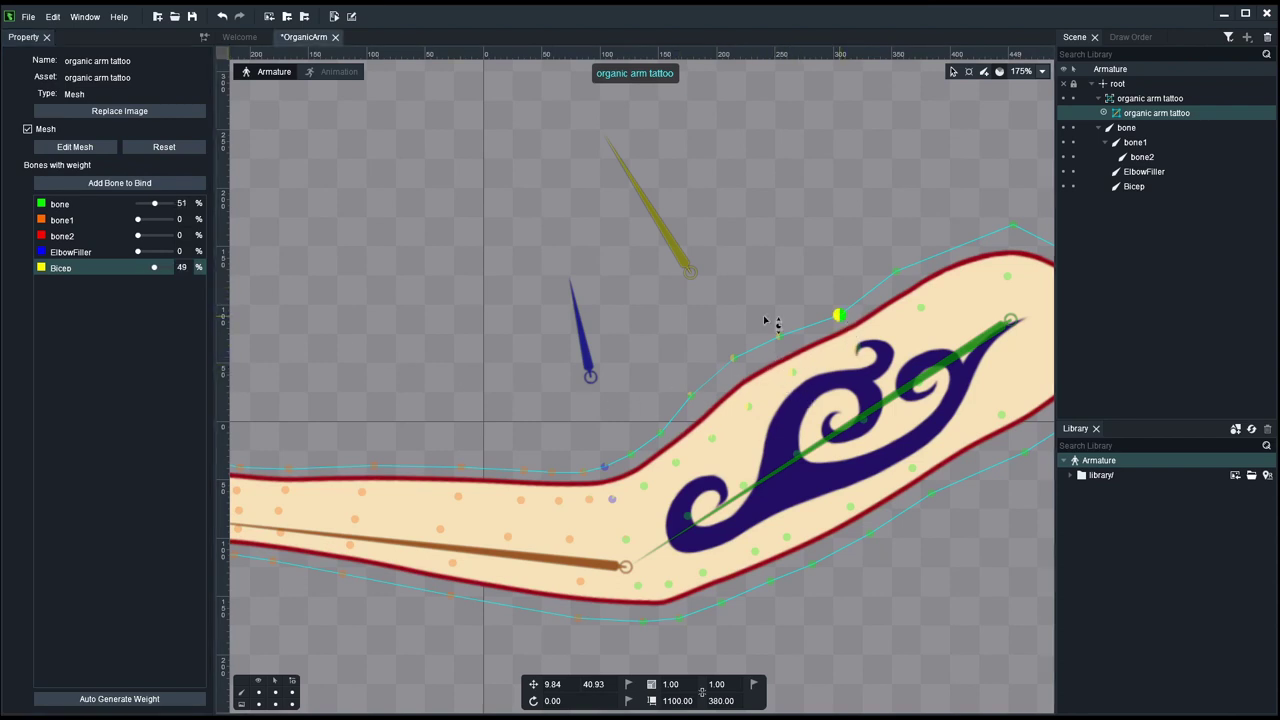
{"action": "double_click", "coordinate": [181, 267]}
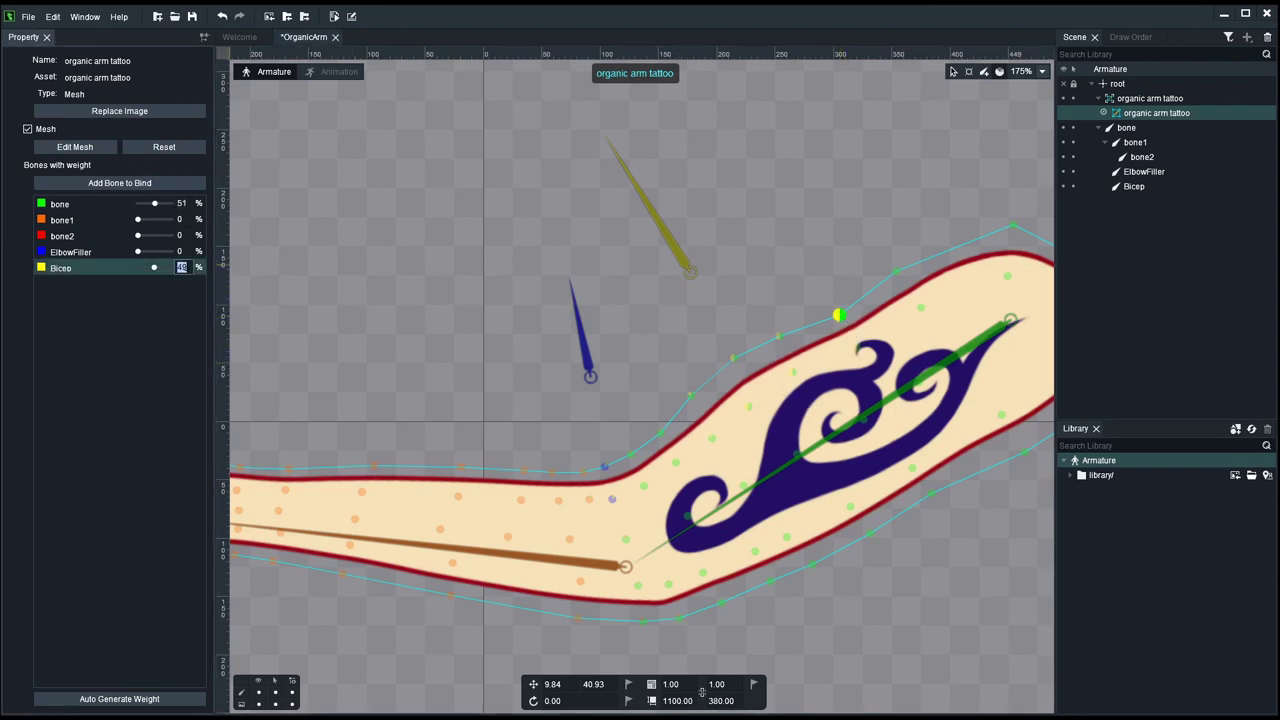
{"action": "type", "text": "49"}
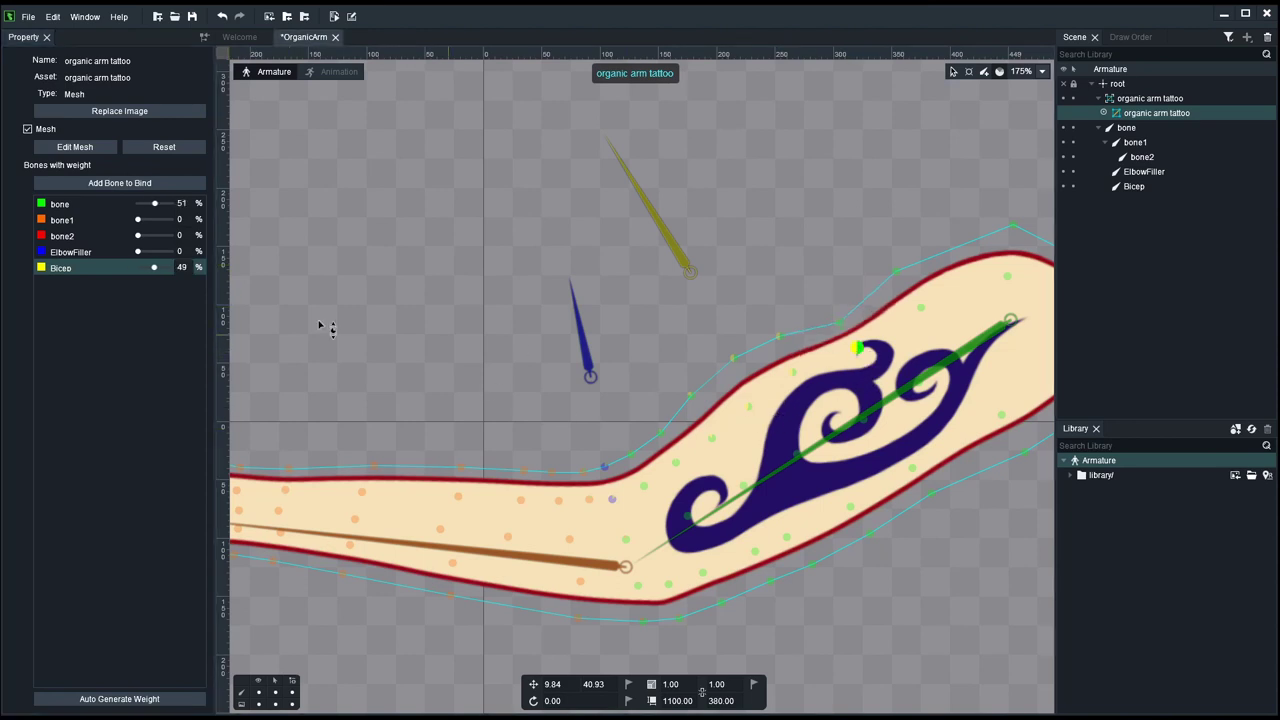
{"action": "key", "text": "Return"}
{"action": "double_click", "coordinate": [181, 267]}
{"action": "type", "text": "4"}
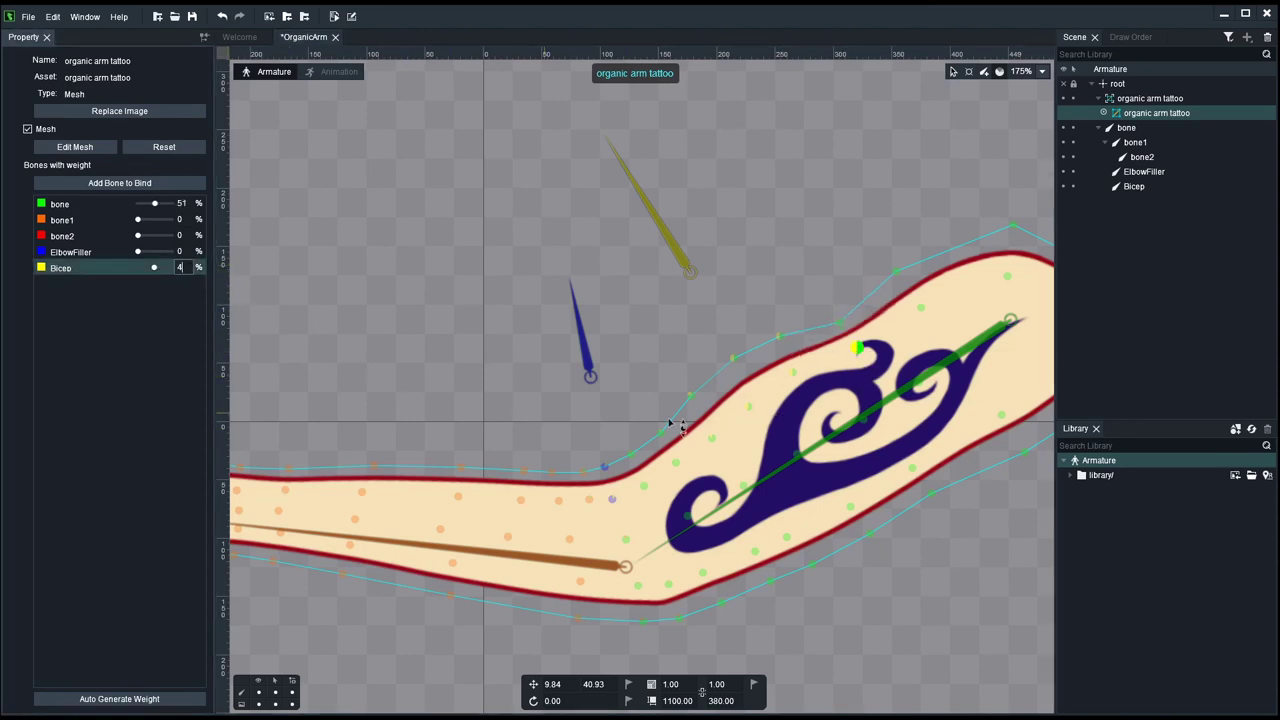
{"action": "type", "text": "9"}
{"action": "key", "text": "Return"}
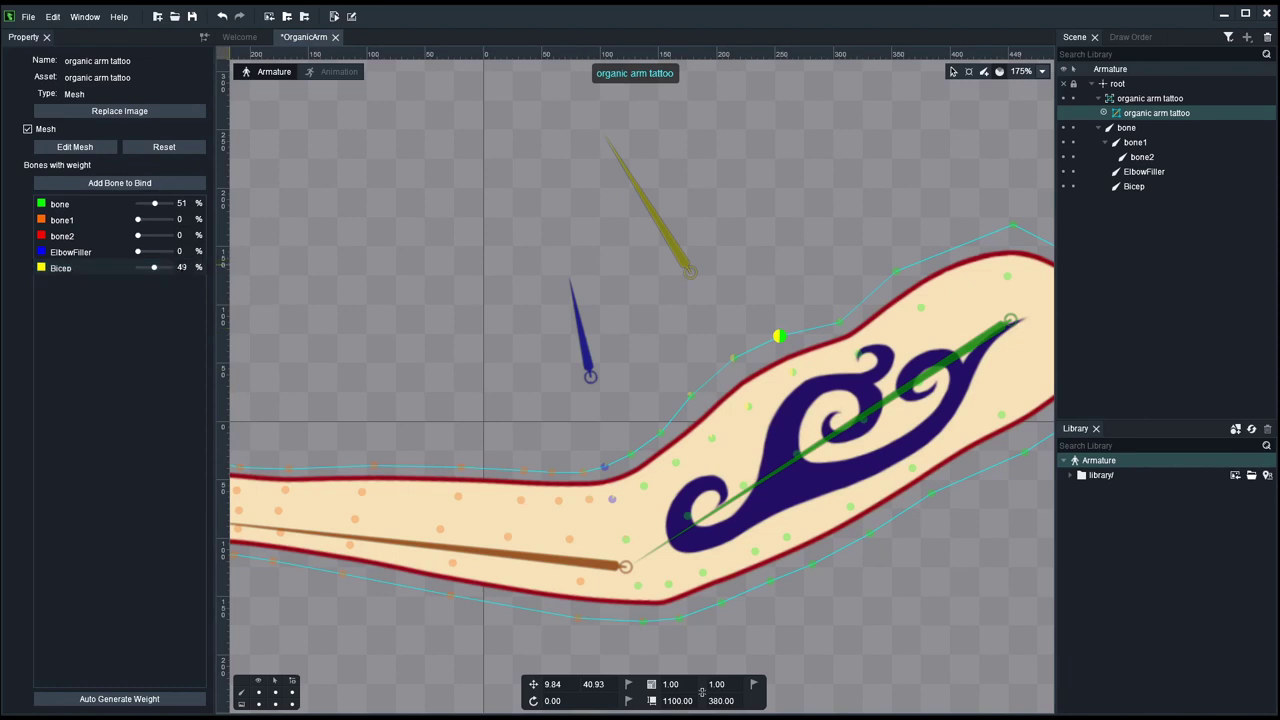
Step: Set the Bicep weight of the edge vertex second from the biceps' shoulder end and of the inner vertex below it to 20%
{"action": "double_click", "coordinate": [181, 267]}
{"action": "type", "text": "20"}
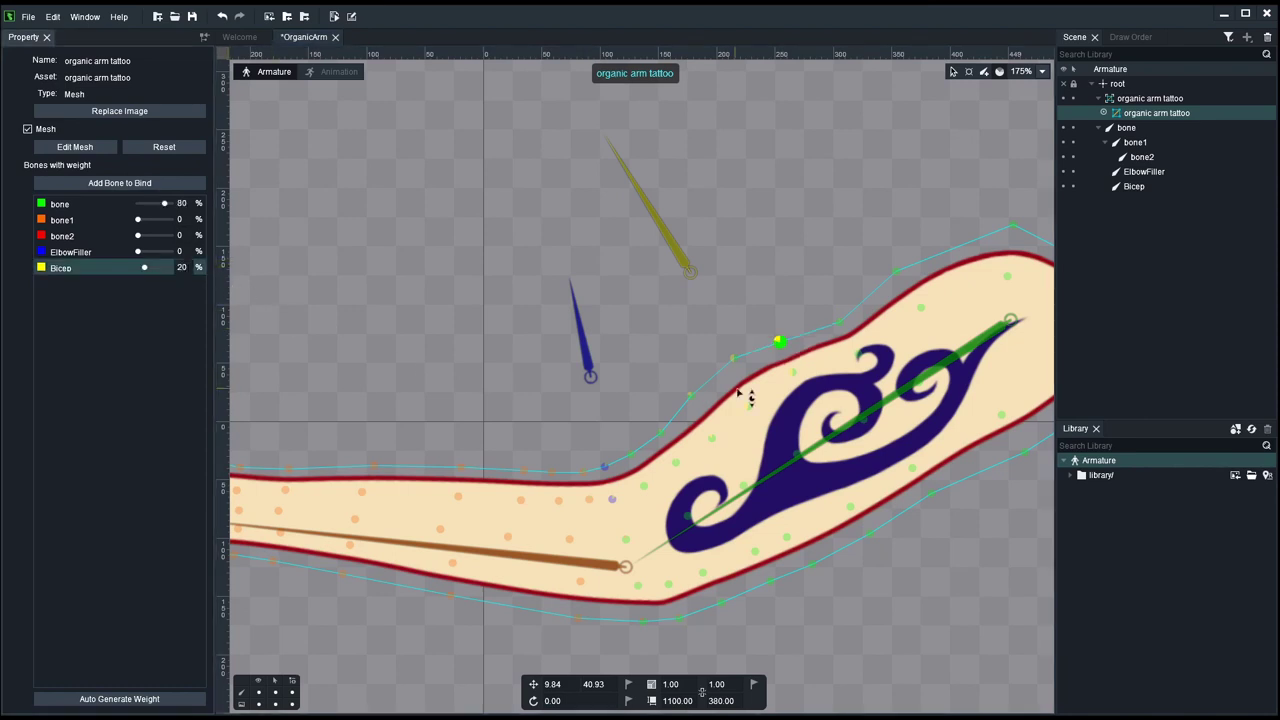
{"action": "left_click", "coordinate": [792, 372]}
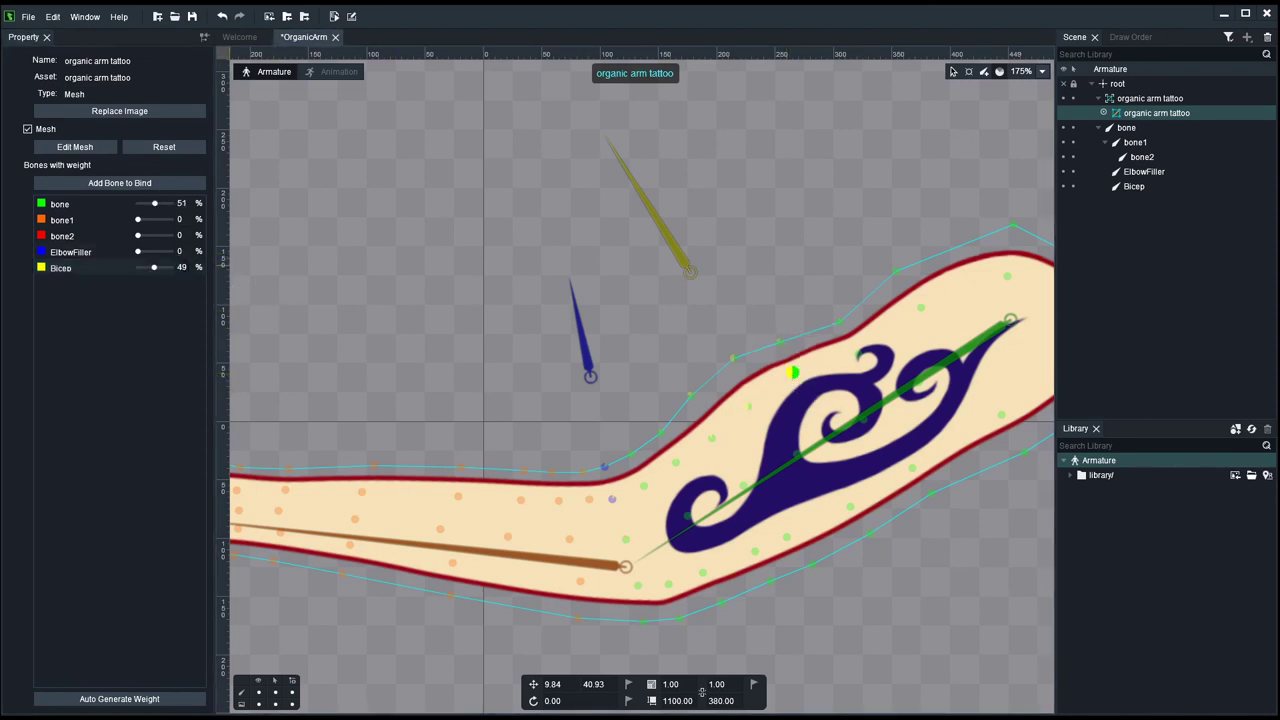
{"action": "double_click", "coordinate": [181, 267]}
{"action": "type", "text": "20"}
{"action": "key", "text": "Return"}
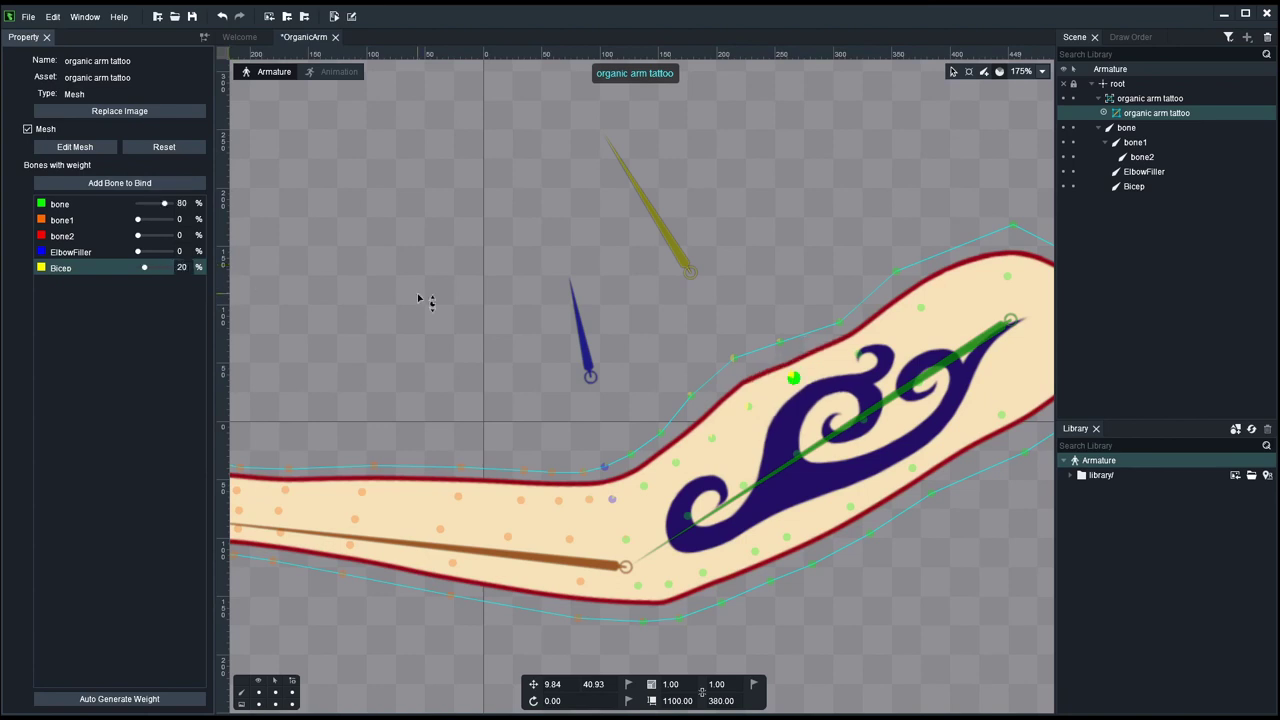
Step: Lower the Bicep weights of the edge vertex and the inner vertex at the middle of the biceps, the inner one to 35%
{"action": "left_click", "coordinate": [733, 357]}
{"action": "key", "text": "BackSpace"}
{"action": "key", "text": "BackSpace"}
{"action": "type", "text": "45"}
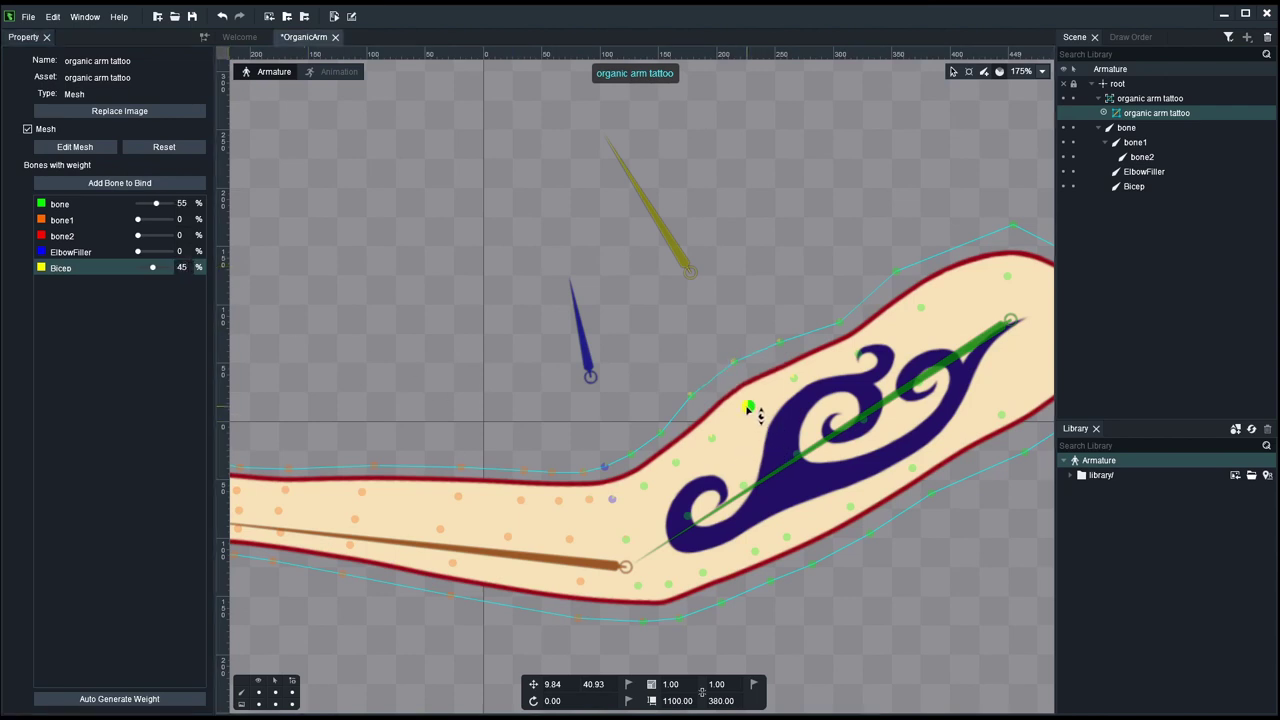
{"action": "key", "text": "Return"}
{"action": "double_click", "coordinate": [181, 267]}
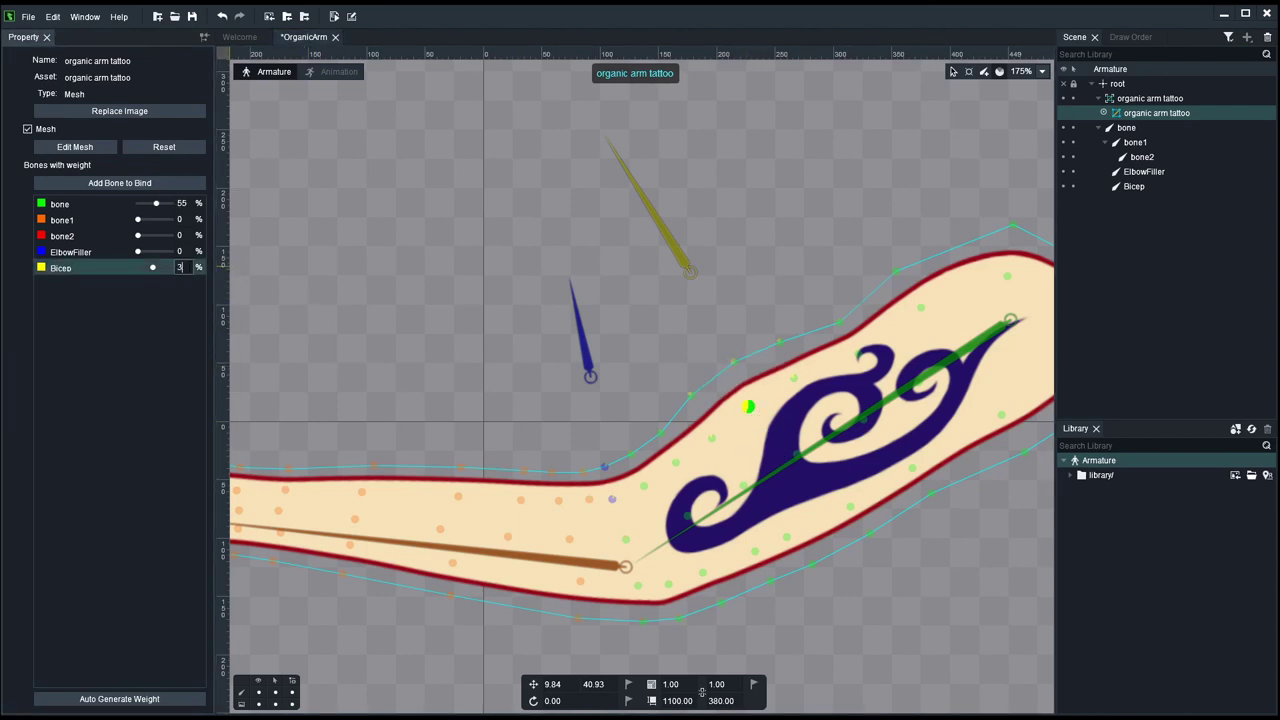
{"action": "type", "text": "35"}
{"action": "key", "text": "Return"}
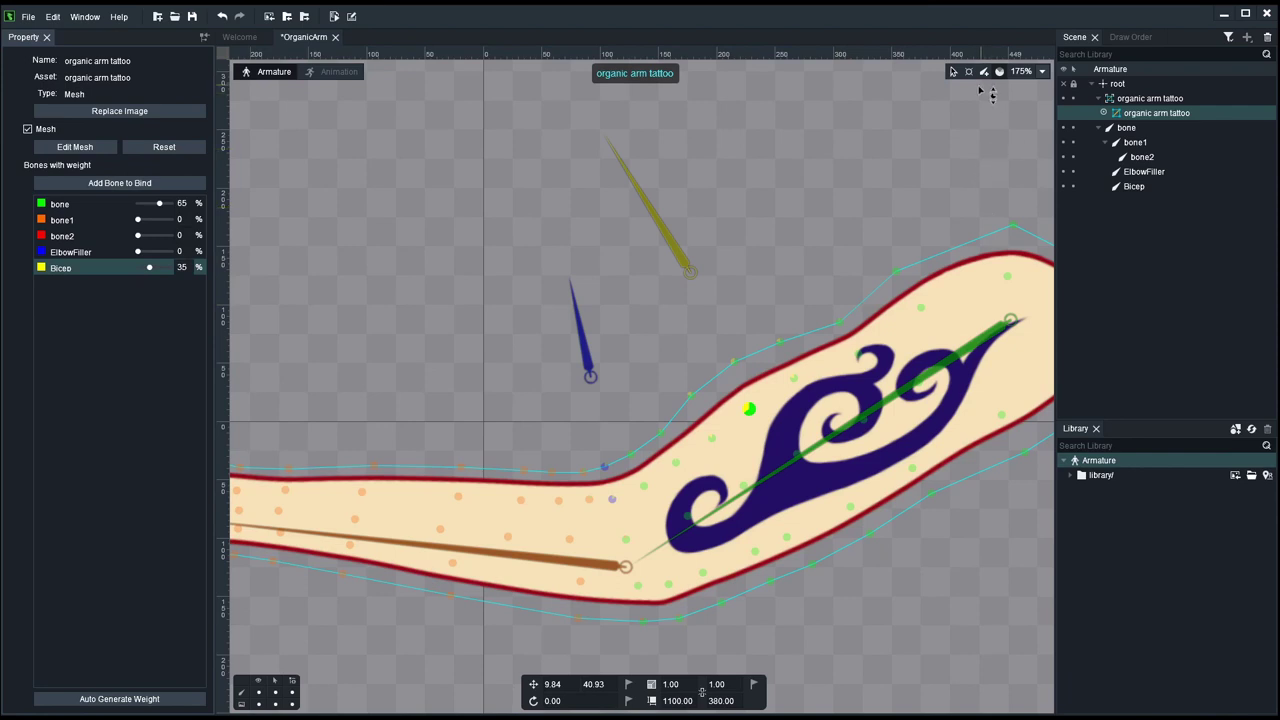
{"action": "left_click", "coordinate": [951, 73]}
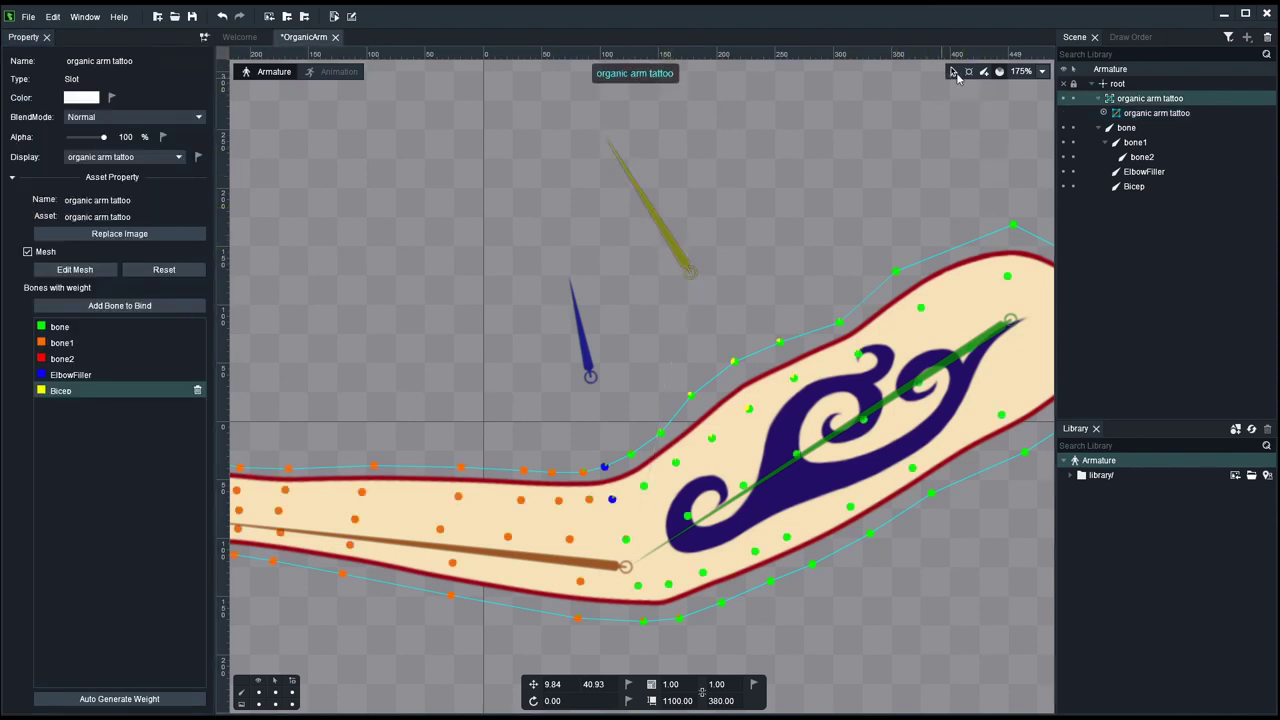
{"action": "left_click", "coordinate": [675, 248]}
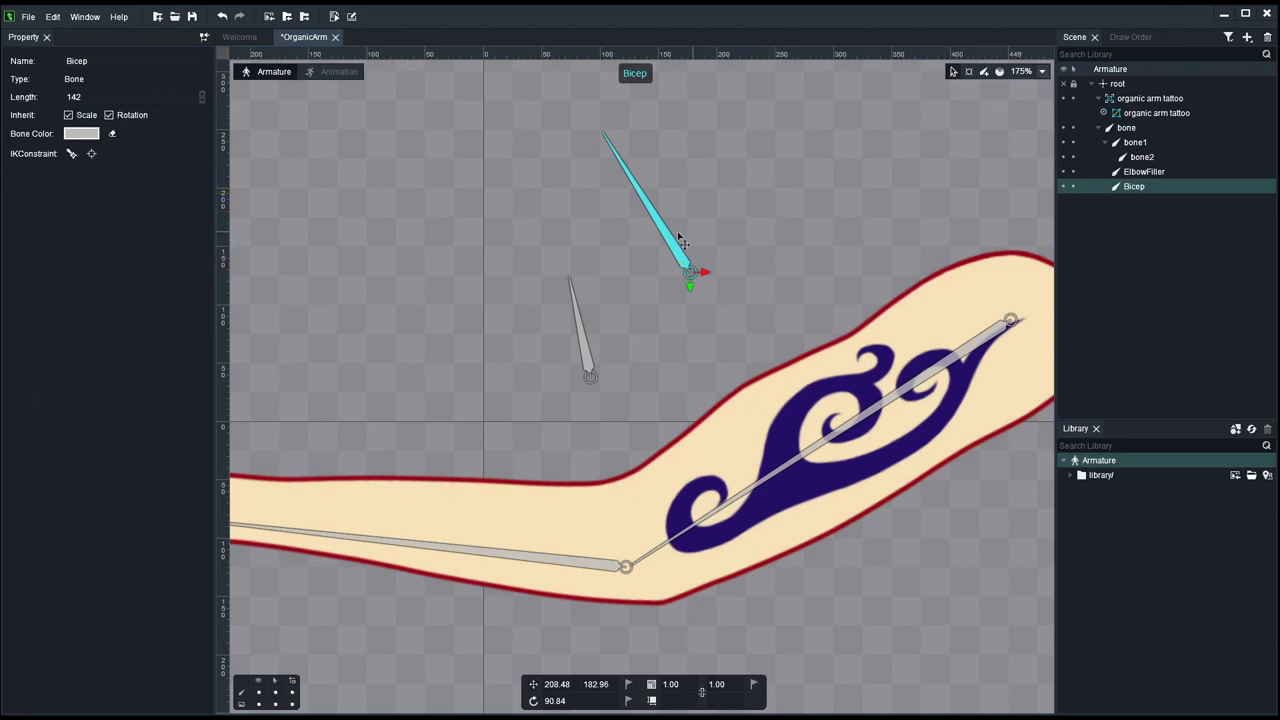
{"action": "left_click", "coordinate": [806, 204]}
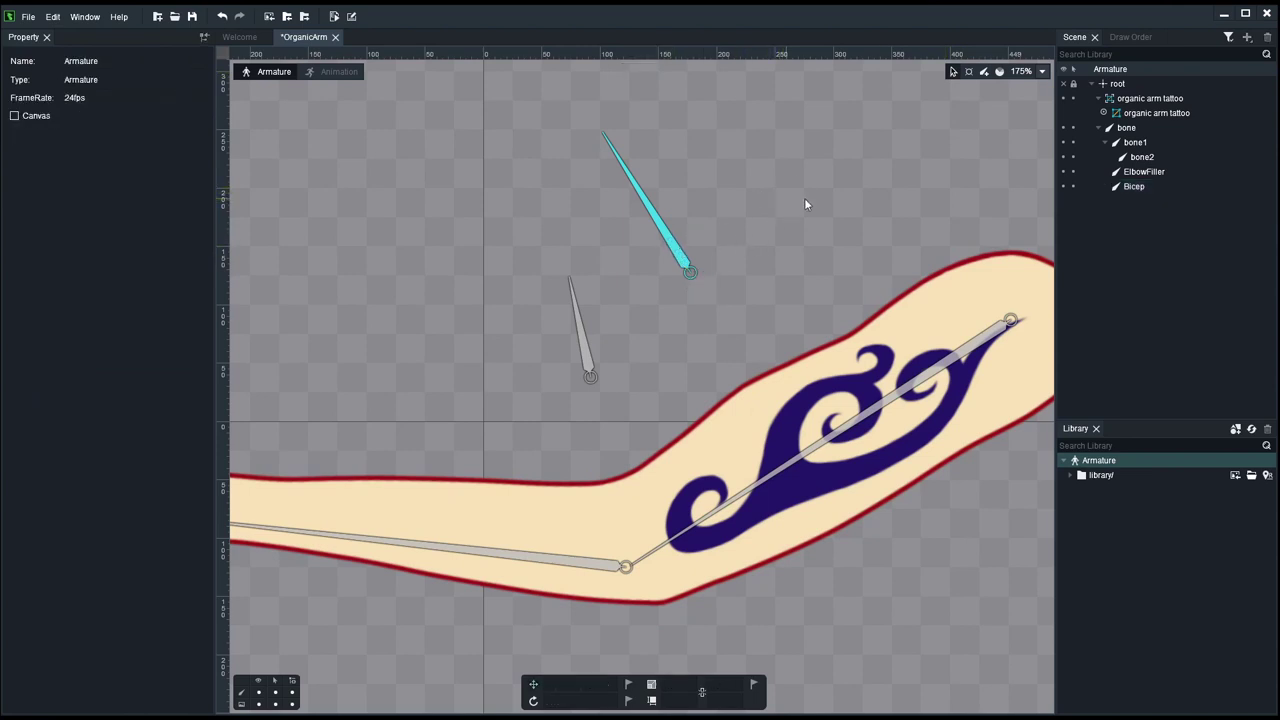
{"action": "right_click", "coordinate": [743, 264]}
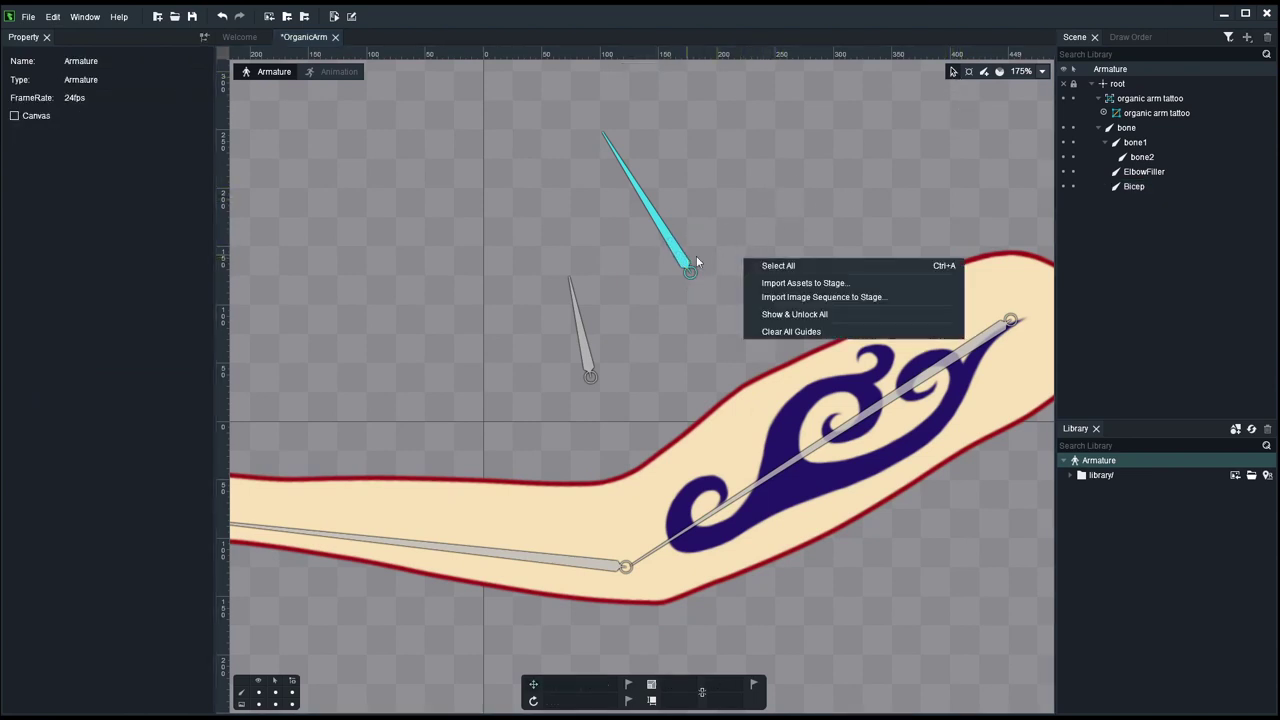
{"action": "left_click", "coordinate": [680, 262]}
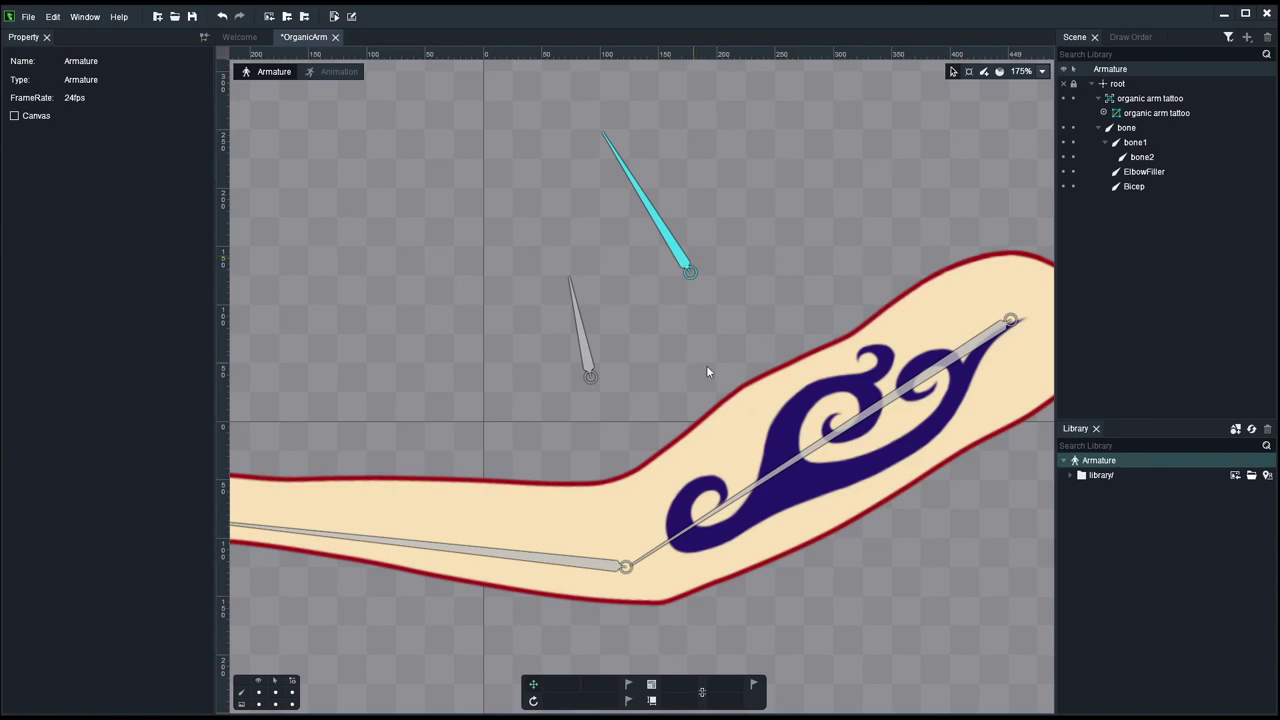
{"action": "right_click", "coordinate": [756, 302]}
{"action": "left_click", "coordinate": [960, 290]}
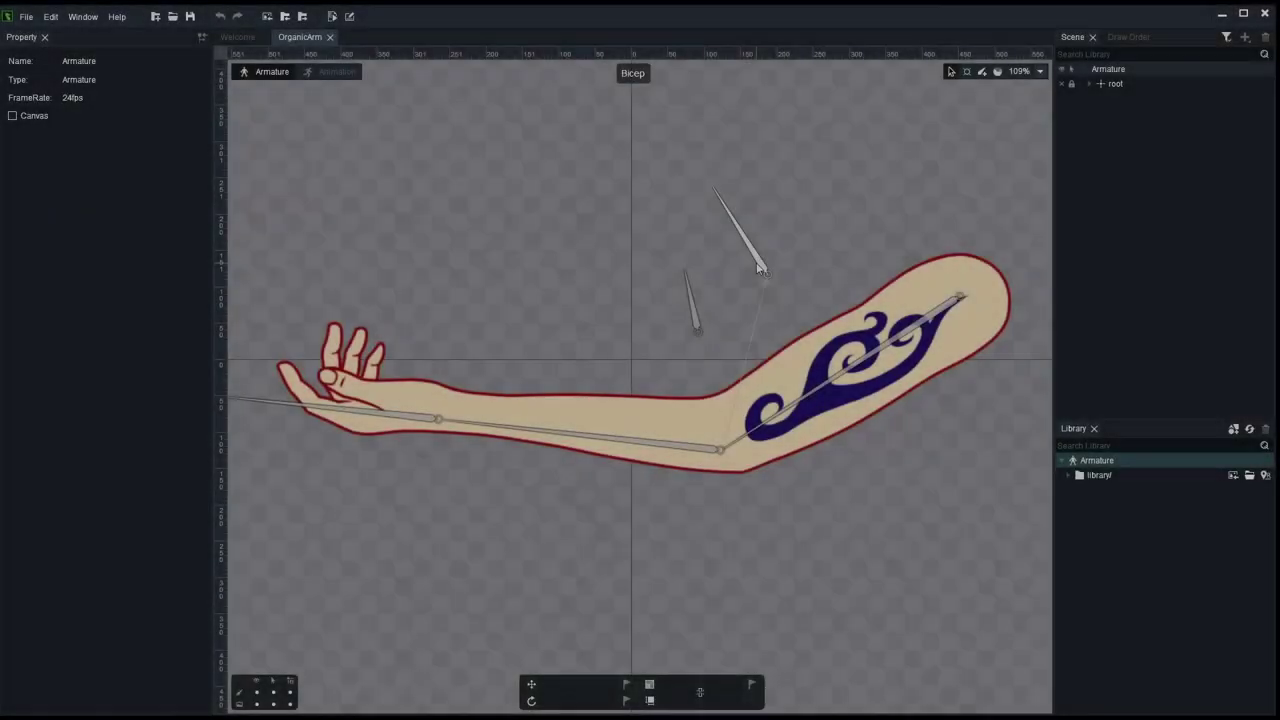
Step: Examine the Bicep and ElbowFiller helper bones and their place in the arm's bone hierarchy
{"action": "left_click", "coordinate": [758, 265]}
{"action": "scroll", "coordinate": [858, 268], "scroll_direction": "up", "scroll_amount": 2}
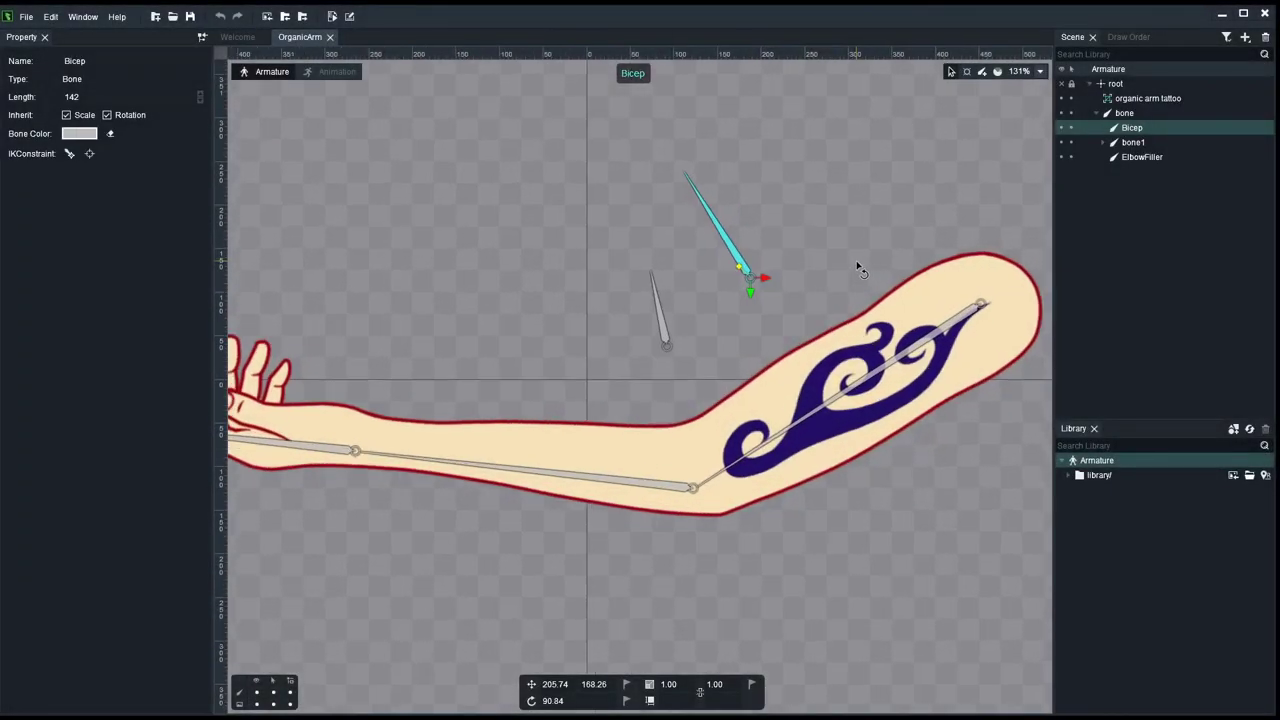
{"action": "scroll", "coordinate": [802, 264], "scroll_direction": "up", "scroll_amount": 1}
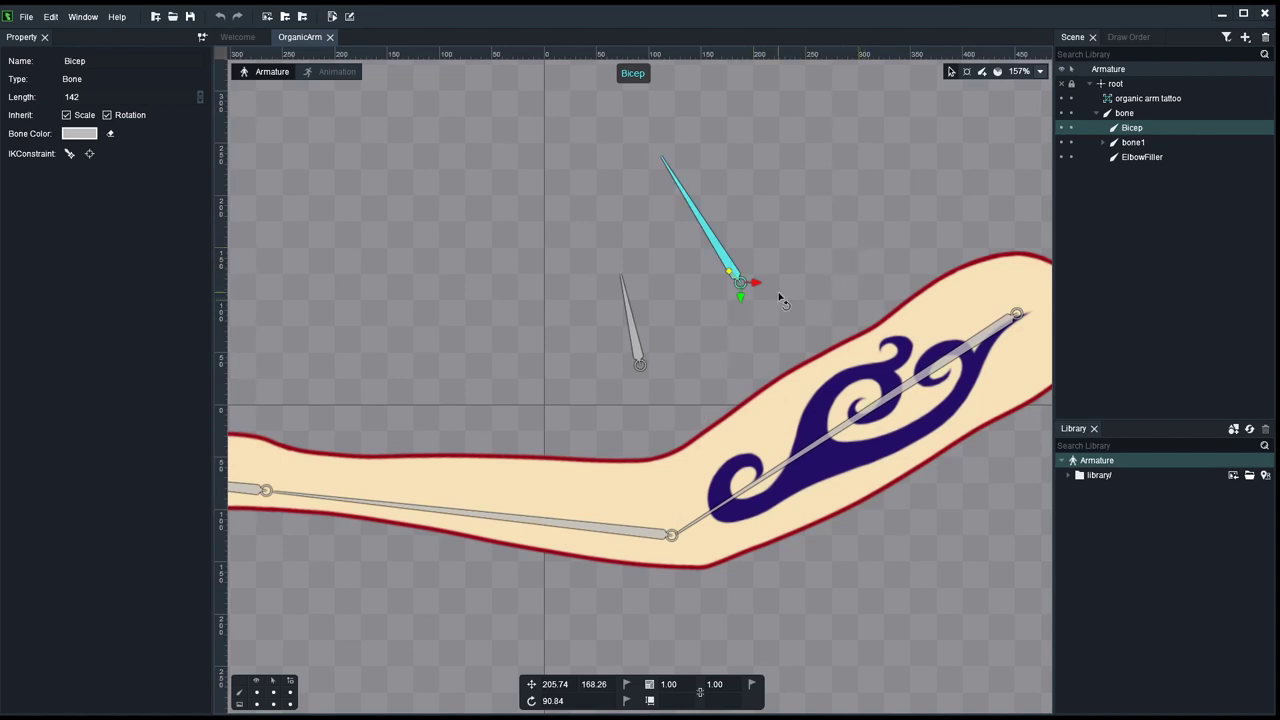
{"action": "scroll", "coordinate": [815, 278], "scroll_direction": "down", "scroll_amount": 2}
{"action": "scroll", "coordinate": [817, 281], "scroll_direction": "up", "scroll_amount": 1}
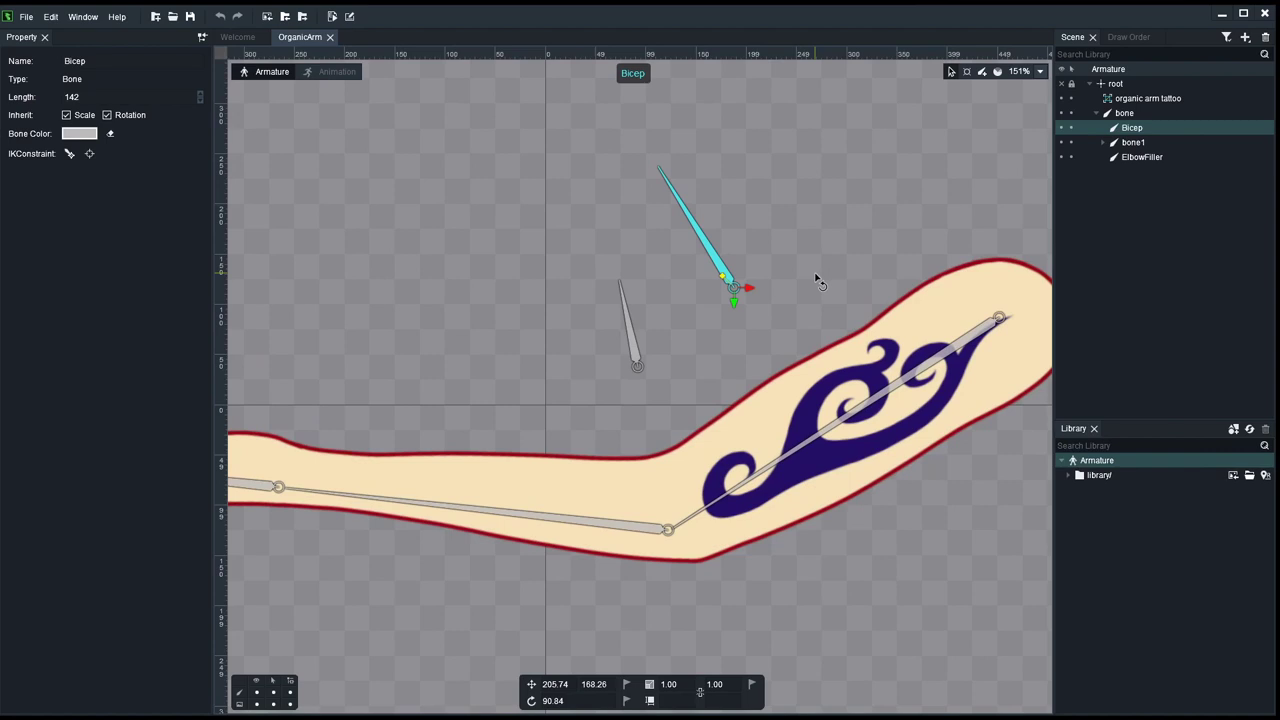
{"action": "scroll", "coordinate": [820, 276], "scroll_direction": "down", "scroll_amount": 2}
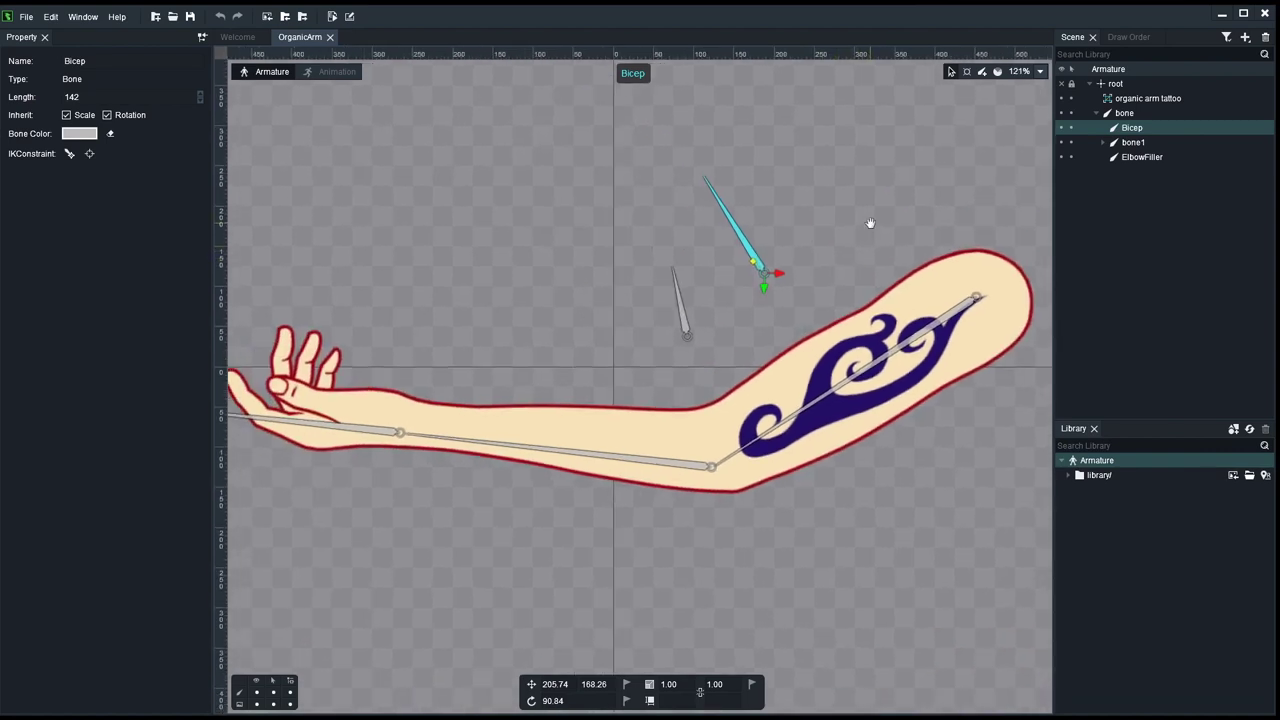
{"action": "left_click", "coordinate": [684, 322]}
{"action": "scroll", "coordinate": [778, 300], "scroll_direction": "up", "scroll_amount": 2}
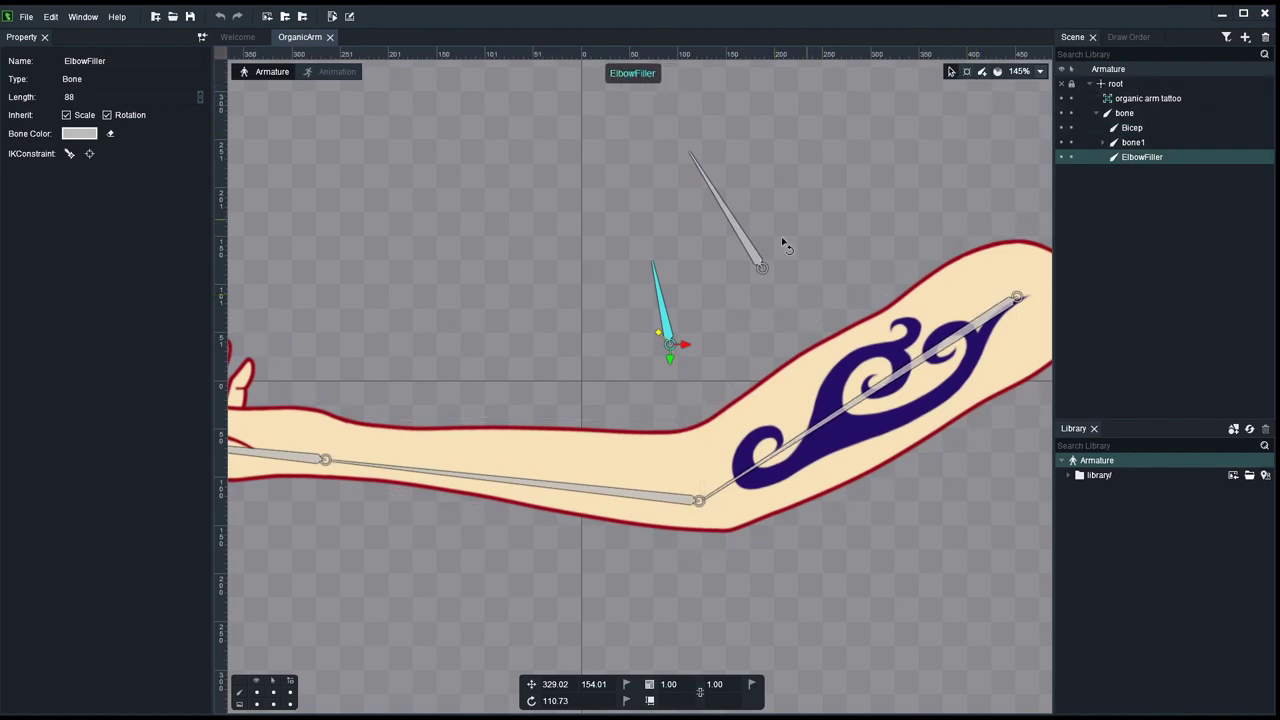
{"action": "left_click", "coordinate": [759, 259]}
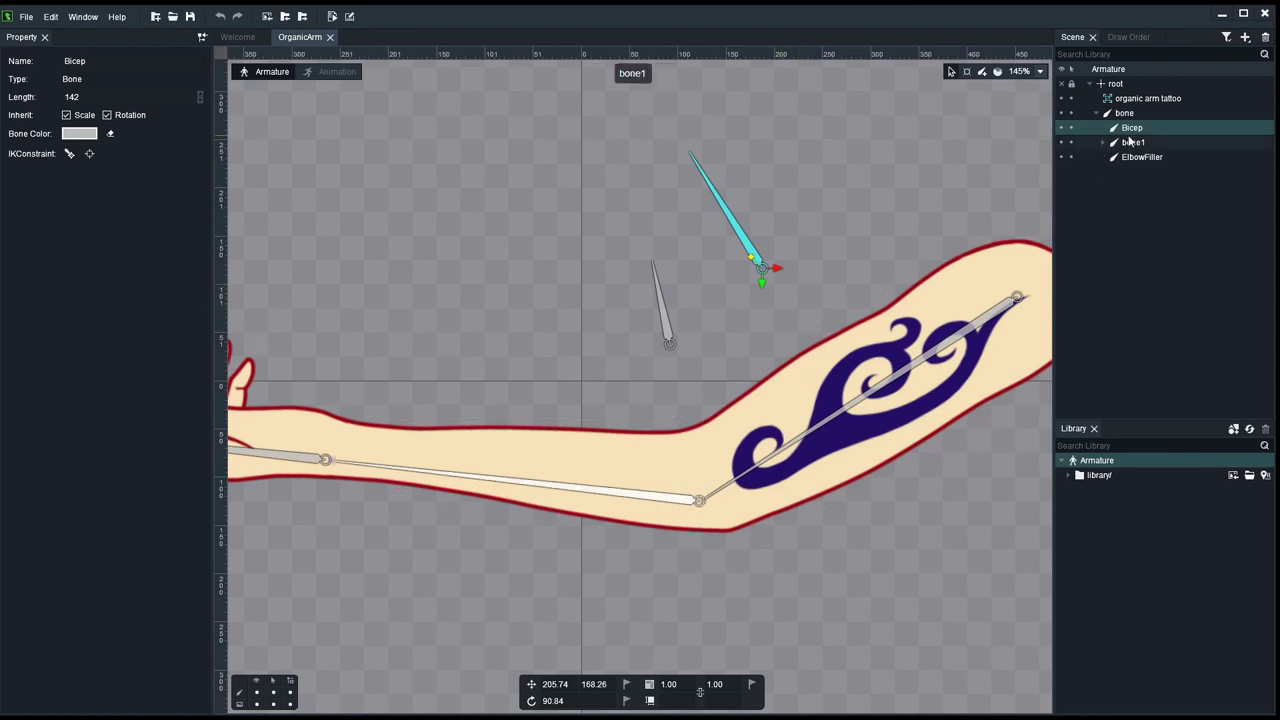
{"action": "scroll", "coordinate": [857, 209], "scroll_direction": "down", "scroll_amount": 4}
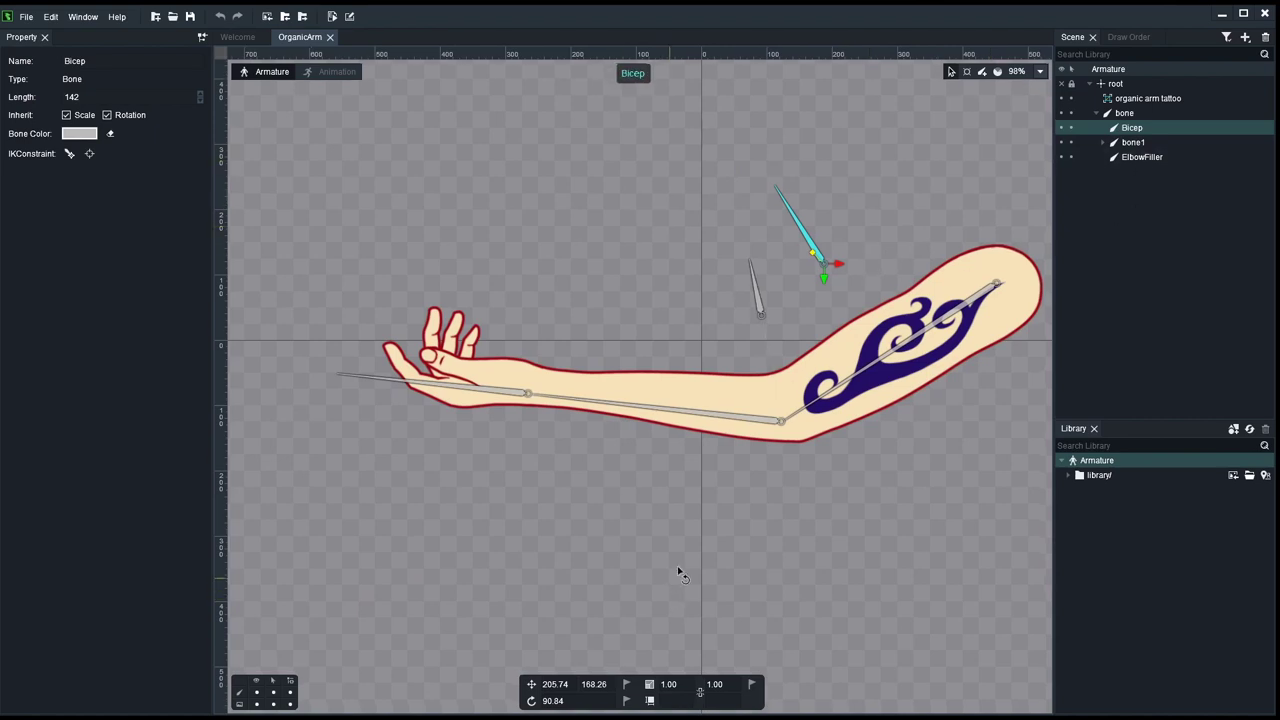
Step: Inspect the bones bound to the organic arm tattoo mesh and how their weights are spread over its vertices
{"action": "left_click", "coordinate": [997, 72]}
{"action": "left_click", "coordinate": [593, 195]}
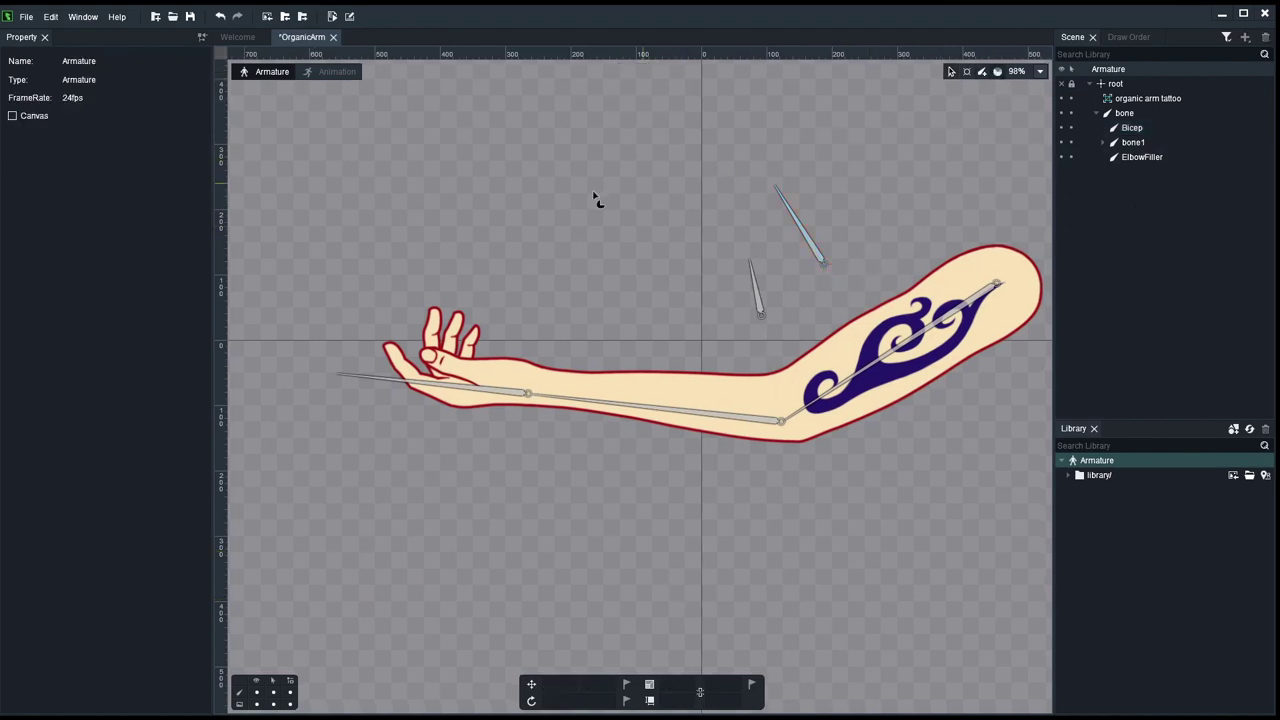
{"action": "left_click", "coordinate": [872, 345]}
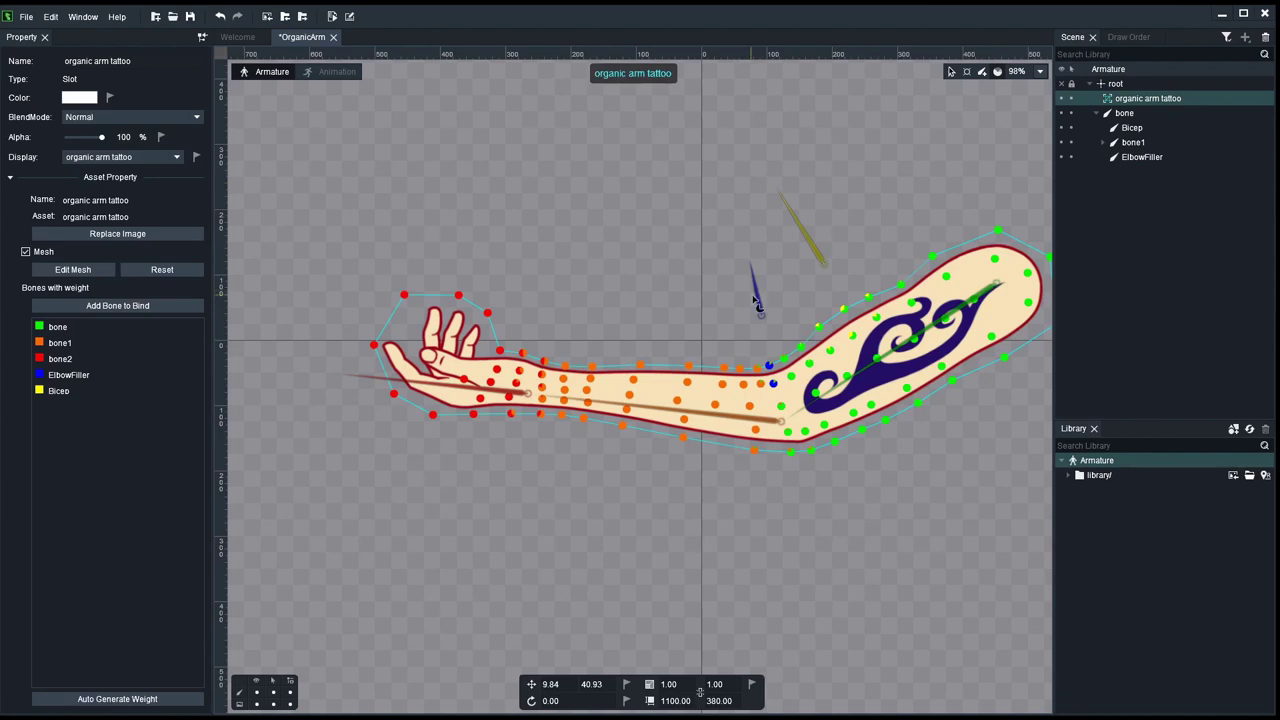
{"action": "scroll", "coordinate": [758, 301], "scroll_direction": "up", "scroll_amount": 1}
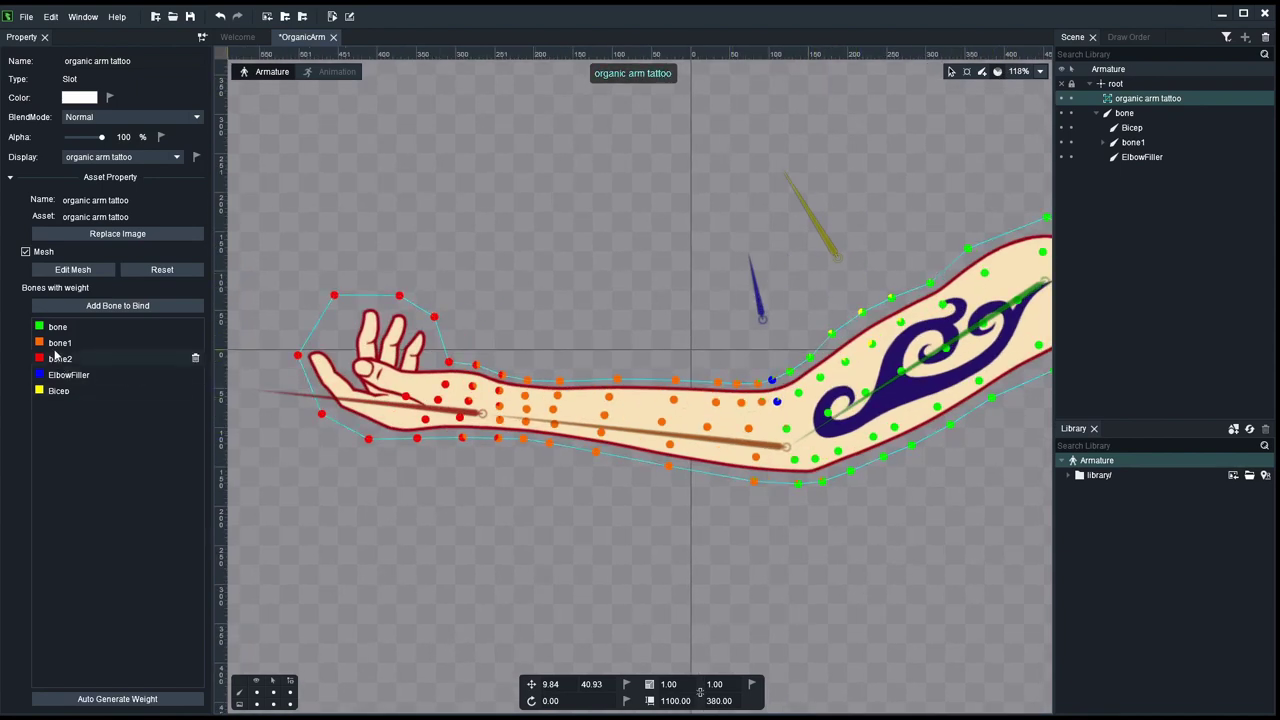
{"action": "left_click", "coordinate": [860, 146]}
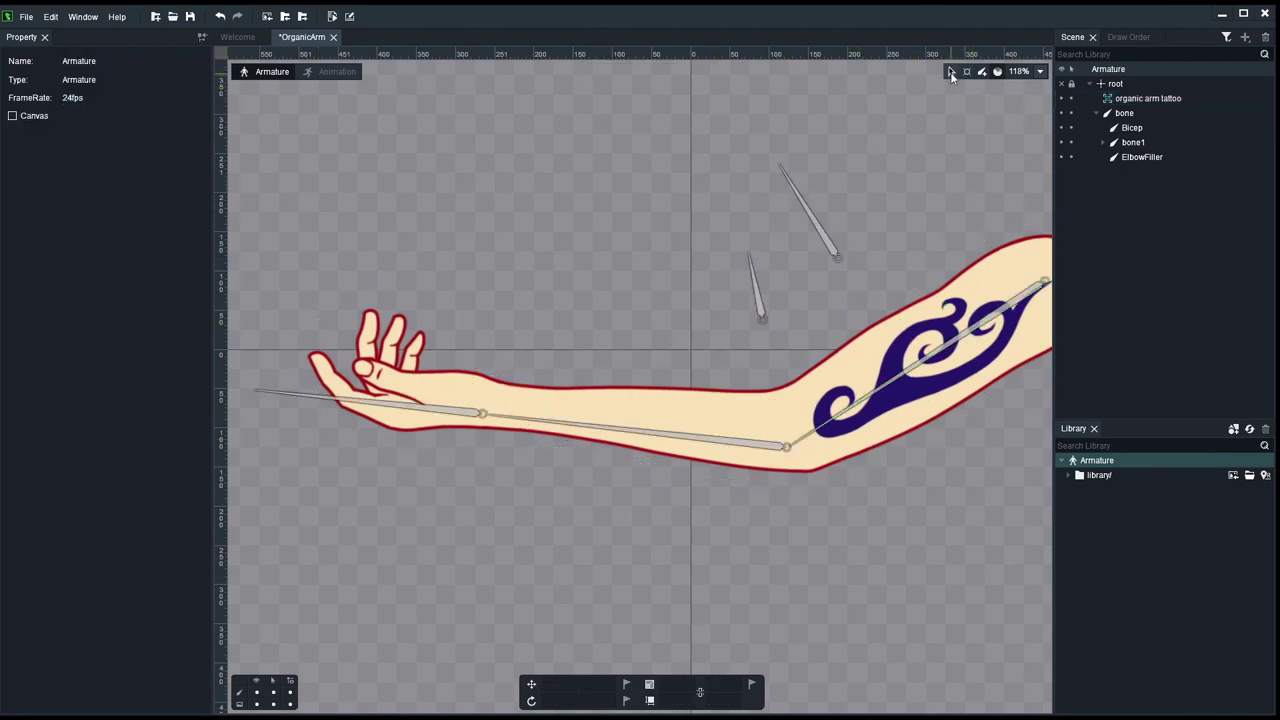
Step: Create one IK constraint for bone and bone1 together, with its target at the wrist
{"action": "left_click", "coordinate": [973, 345]}
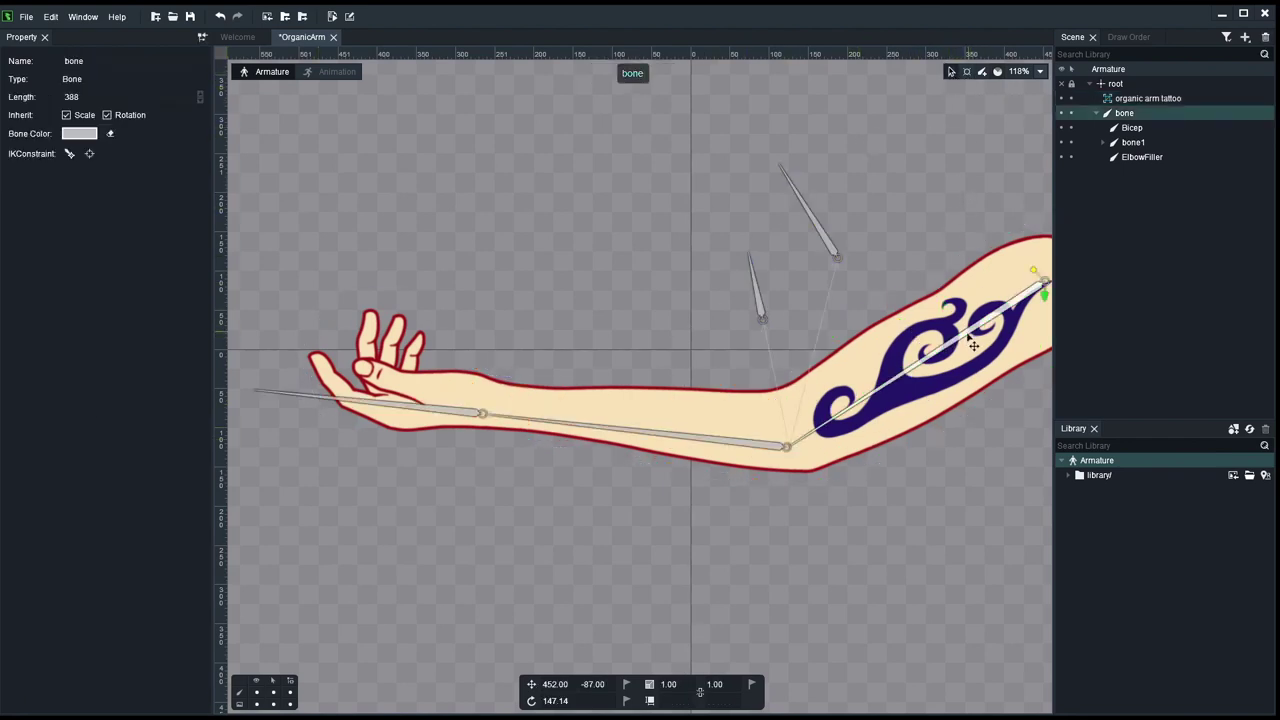
{"action": "left_click", "coordinate": [766, 448], "text": "shift"}
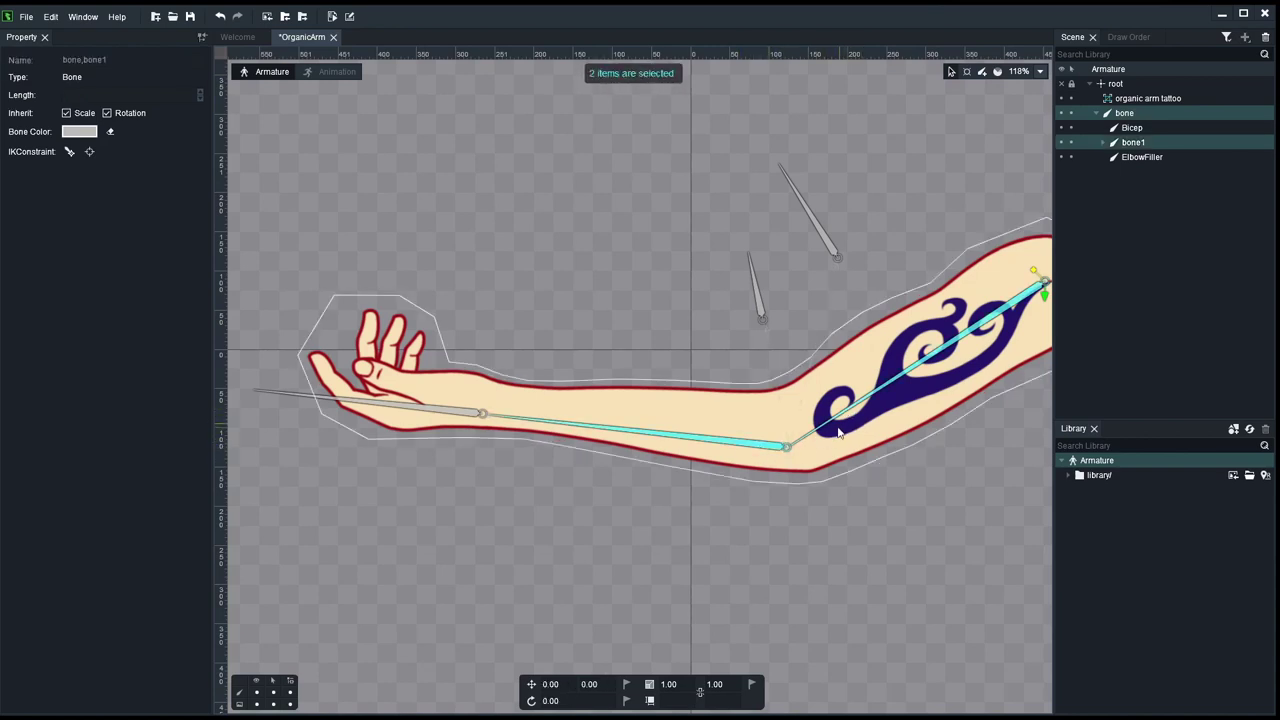
{"action": "left_click", "coordinate": [89, 151]}
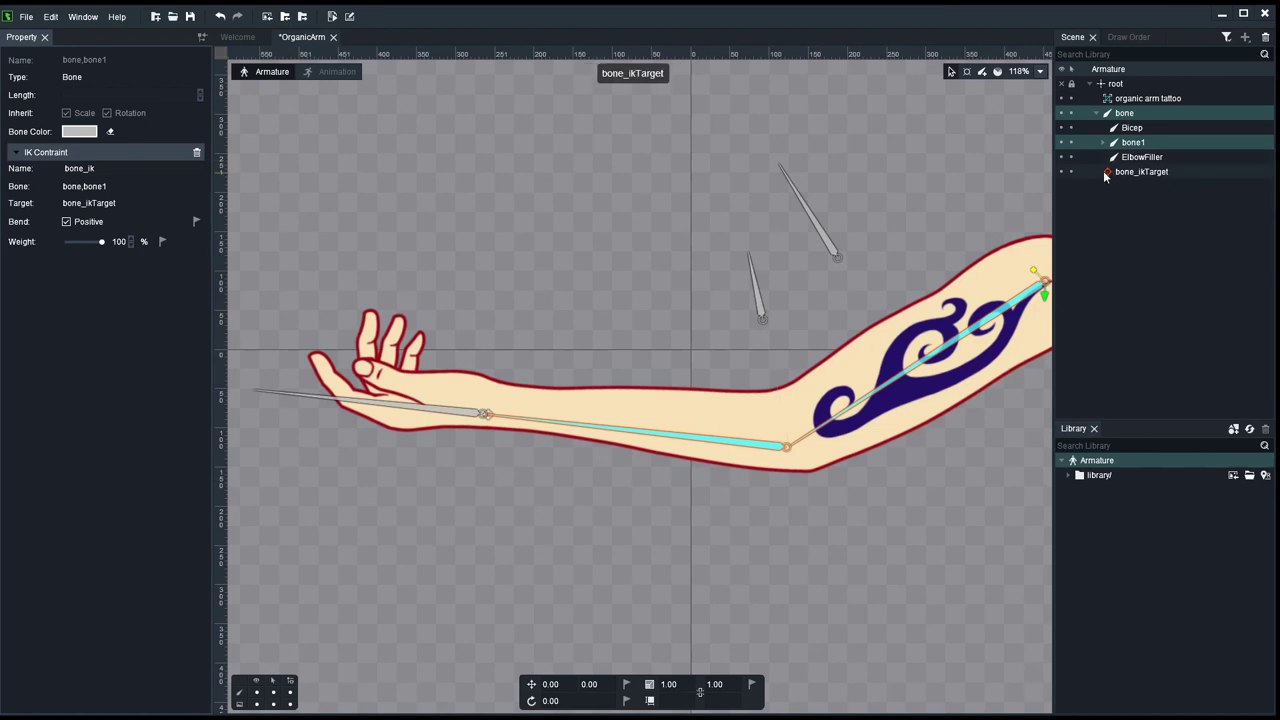
{"action": "left_click", "coordinate": [956, 110]}
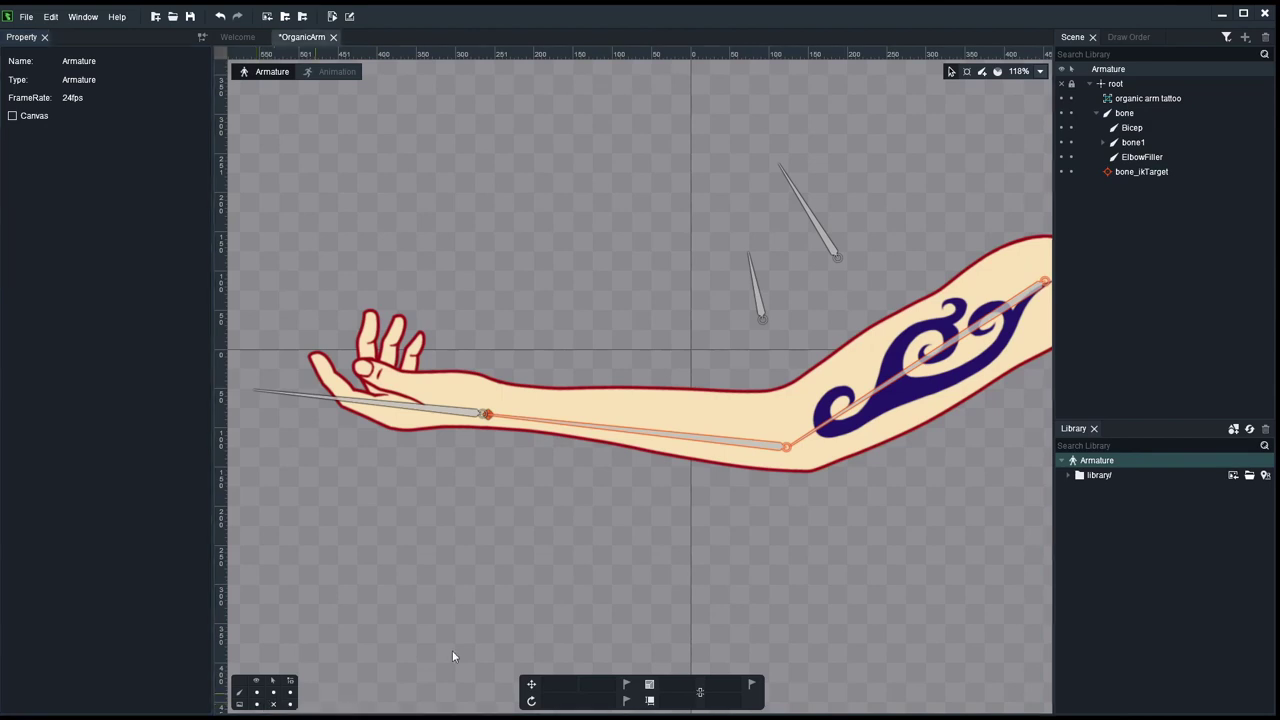
{"action": "left_click", "coordinate": [490, 425]}
{"action": "left_click", "coordinate": [1129, 176]}
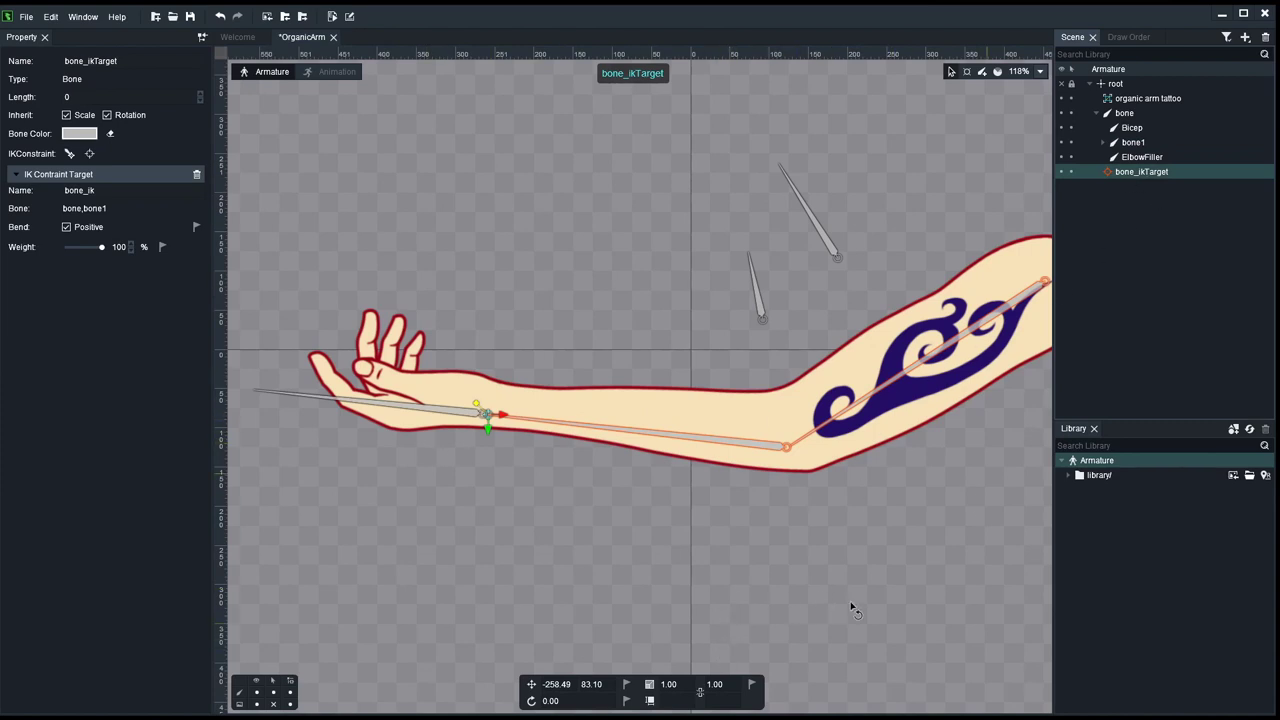
{"action": "left_click", "coordinate": [680, 691]}
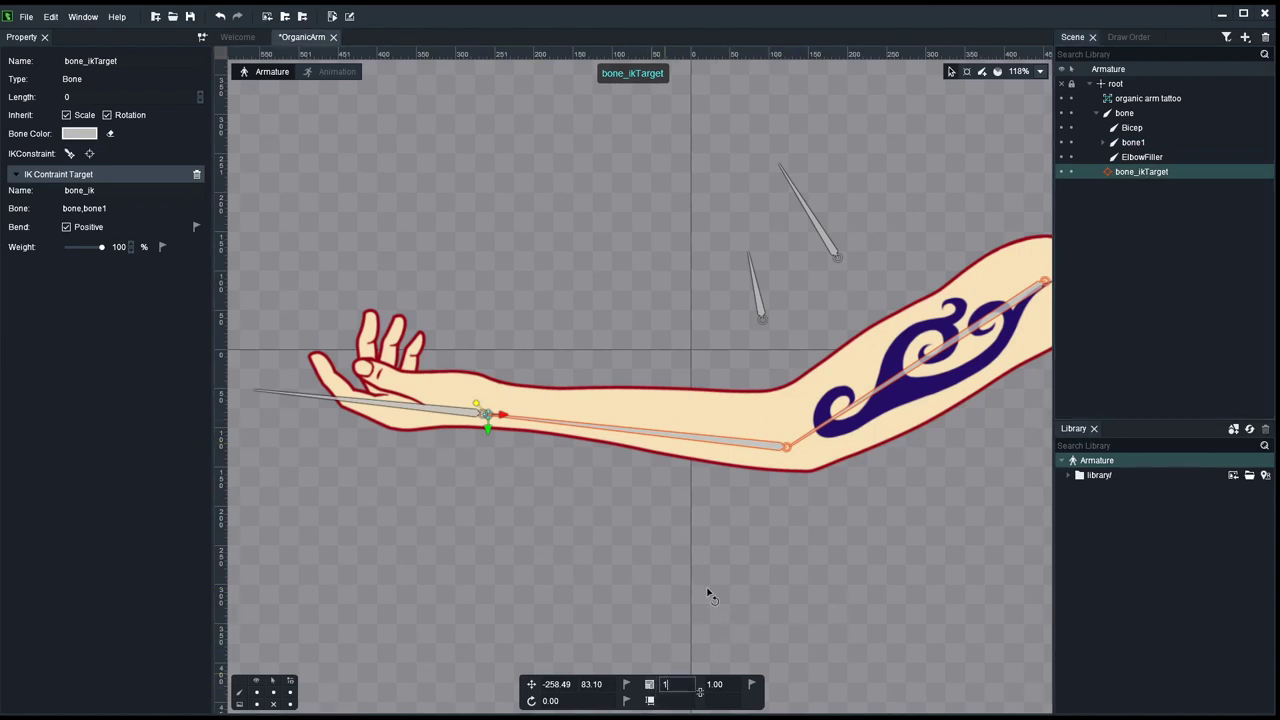
{"action": "left_click", "coordinate": [785, 560]}
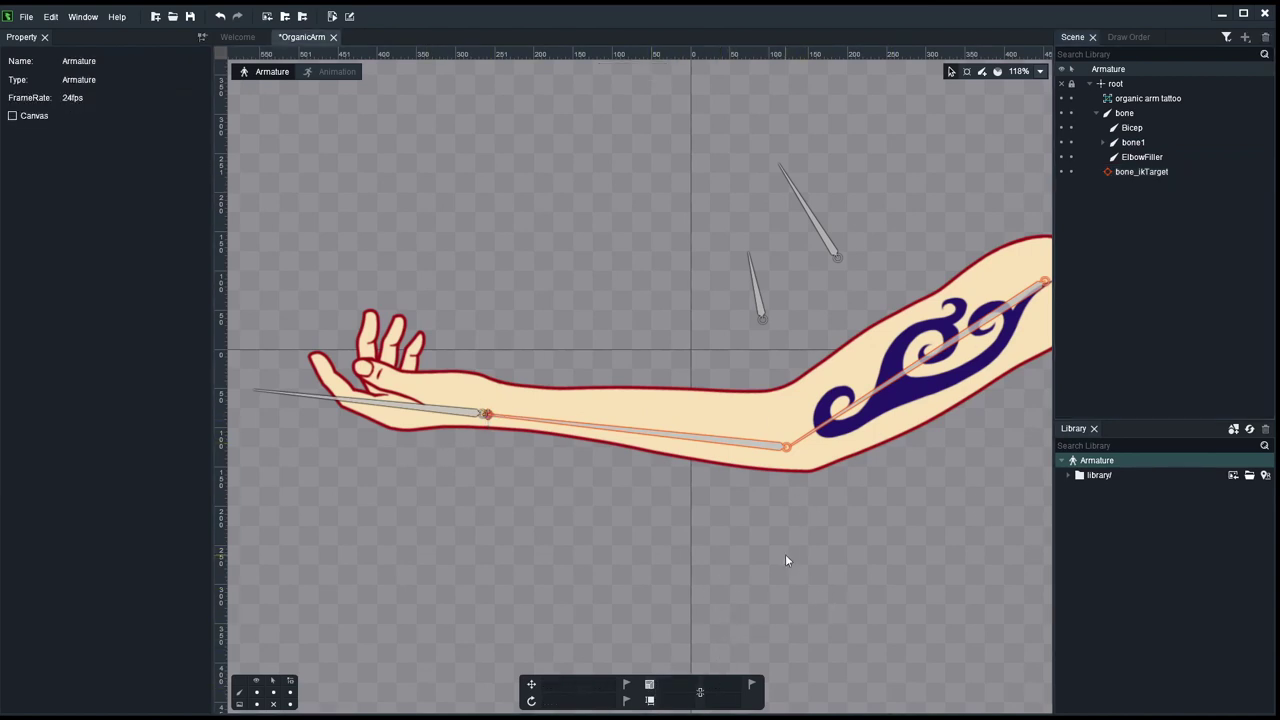
Step: Set the length of bone_ikTarget to 200 and rotate it so it points straight down from the wrist
{"action": "left_click", "coordinate": [1134, 177]}
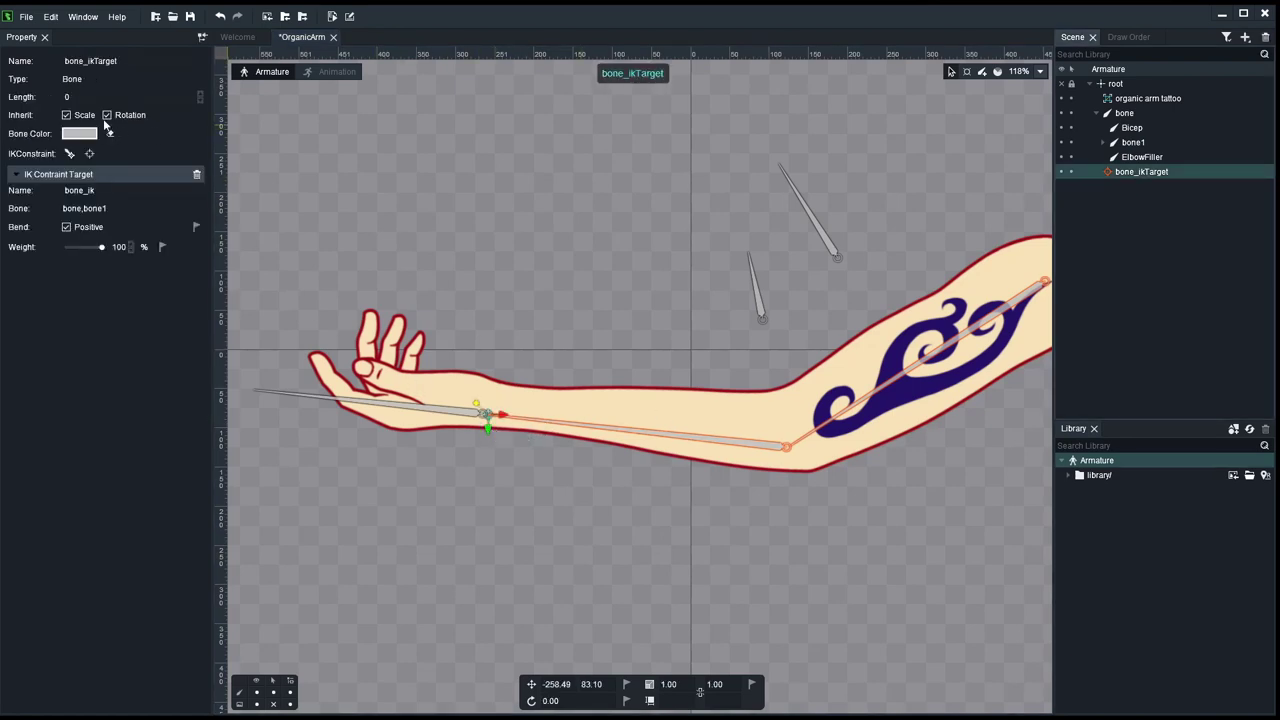
{"action": "left_click", "coordinate": [85, 97]}
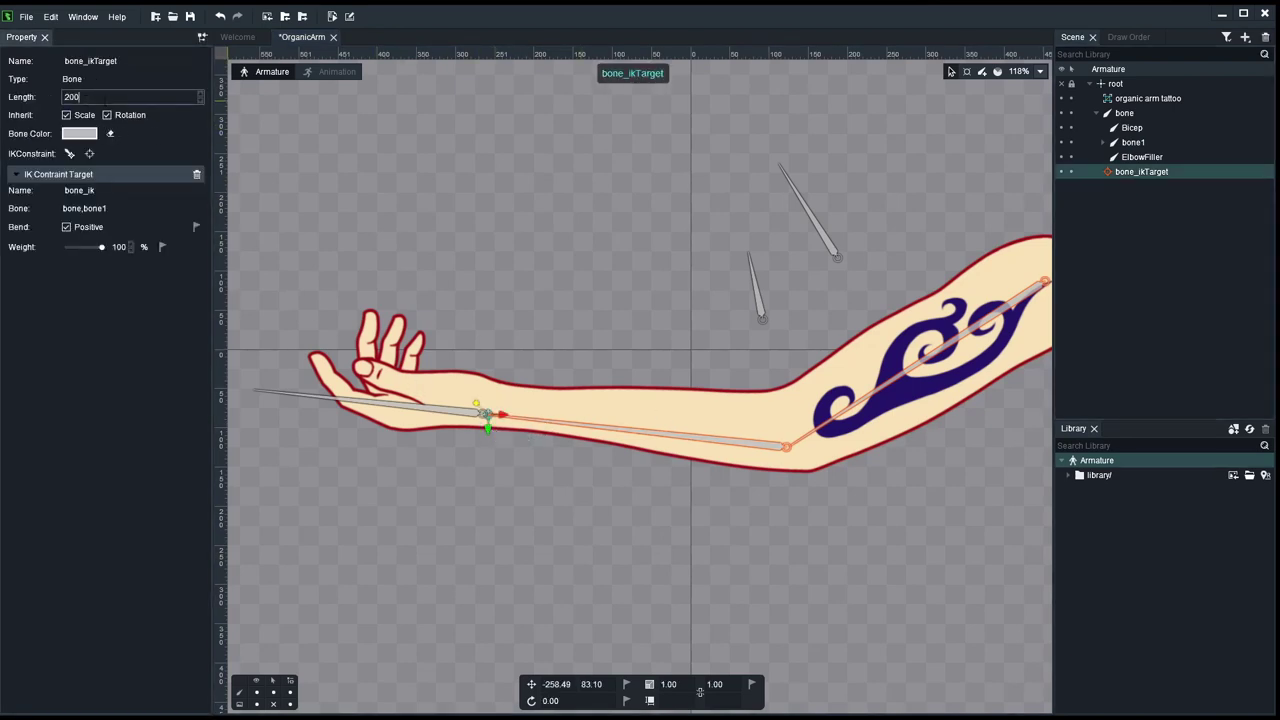
{"action": "type", "text": "200"}
{"action": "key", "text": "Return"}
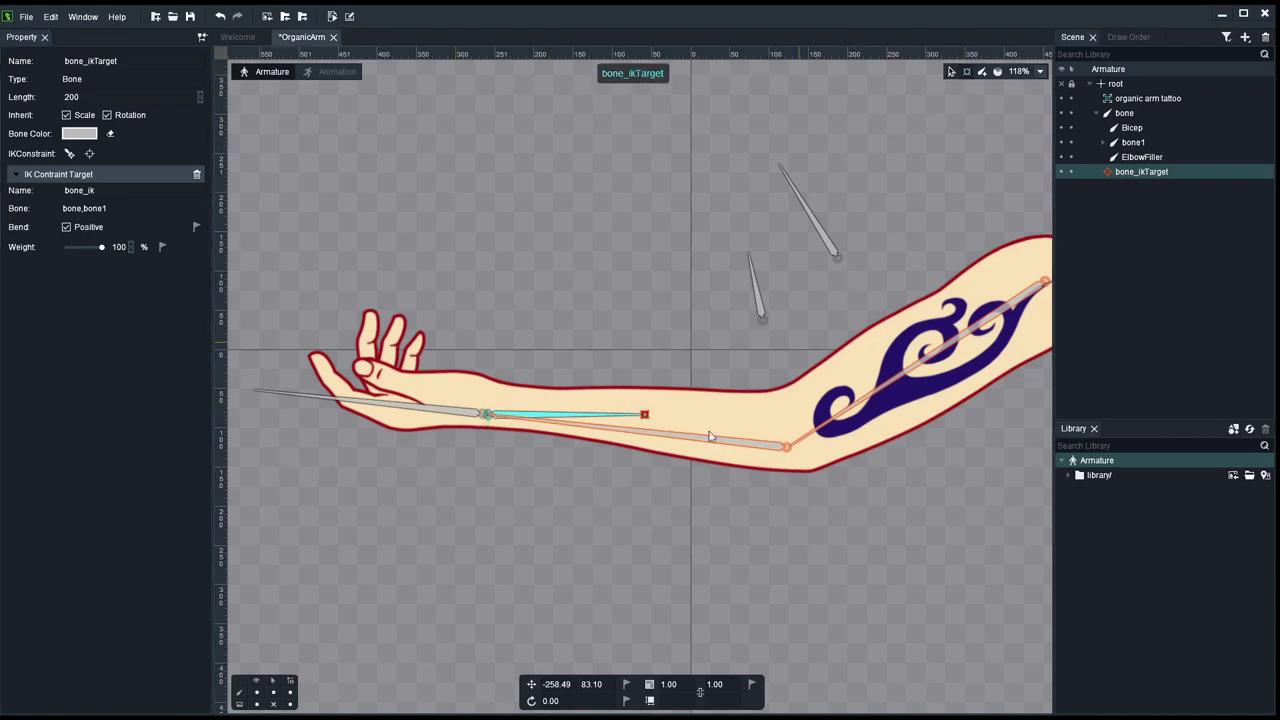
{"action": "left_click_drag", "start_coordinate": [645, 415], "coordinate": [483, 570]}
{"action": "left_click", "coordinate": [571, 536]}
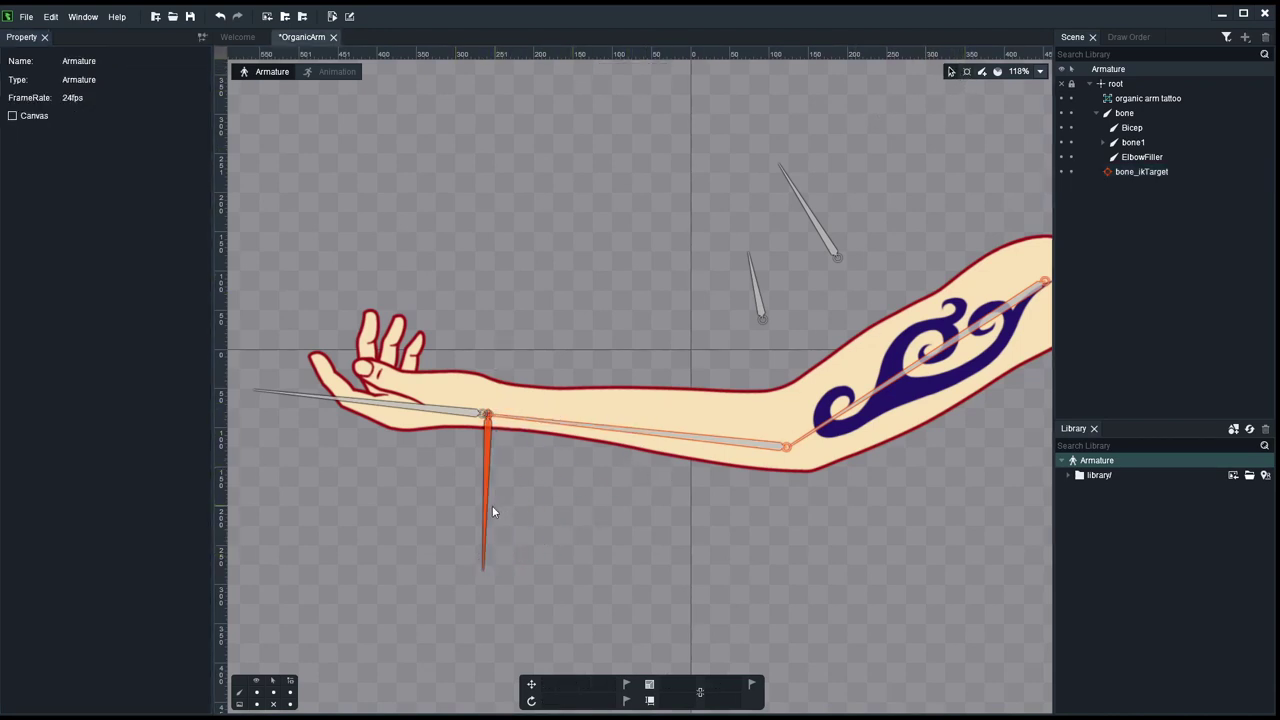
Step: Try bending the elbow by raising the IK target and shifting the Bicep bone away from the arm, and undo these test moves
{"action": "left_click_drag", "start_coordinate": [492, 511], "coordinate": [480, 457]}
{"action": "key", "text": "ctrl+z"}
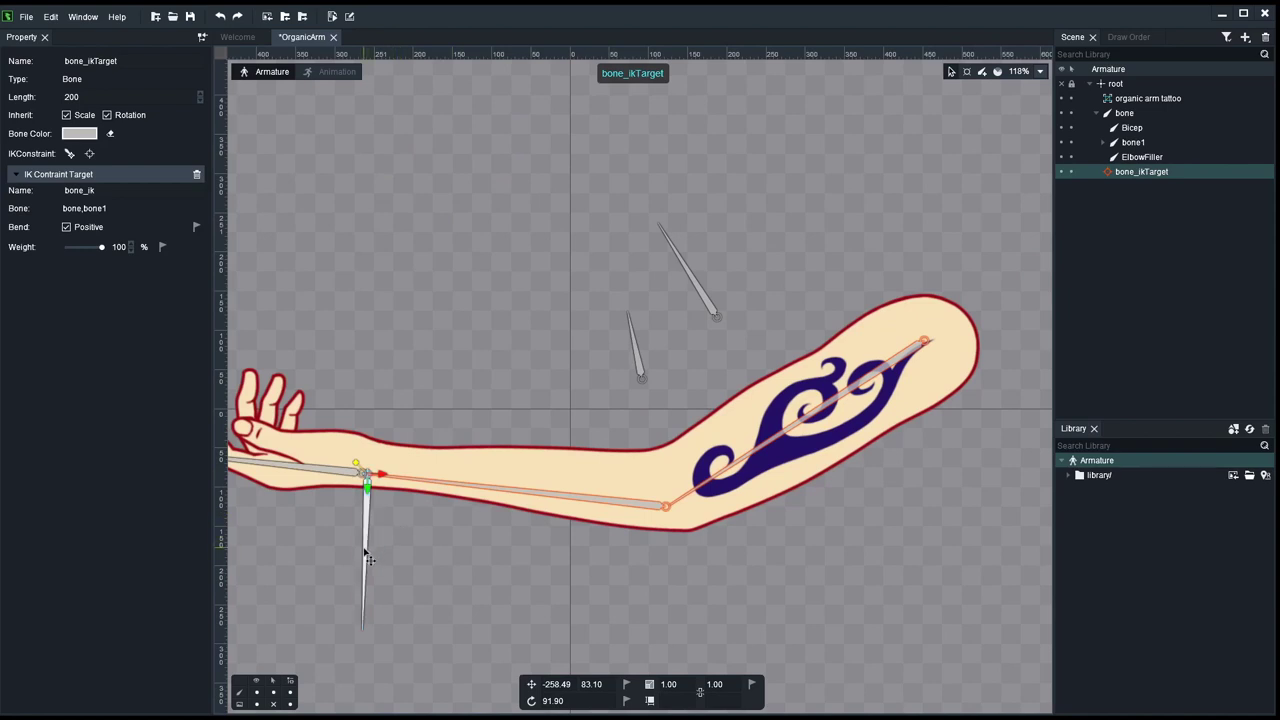
{"action": "left_click_drag", "start_coordinate": [369, 559], "coordinate": [515, 354]}
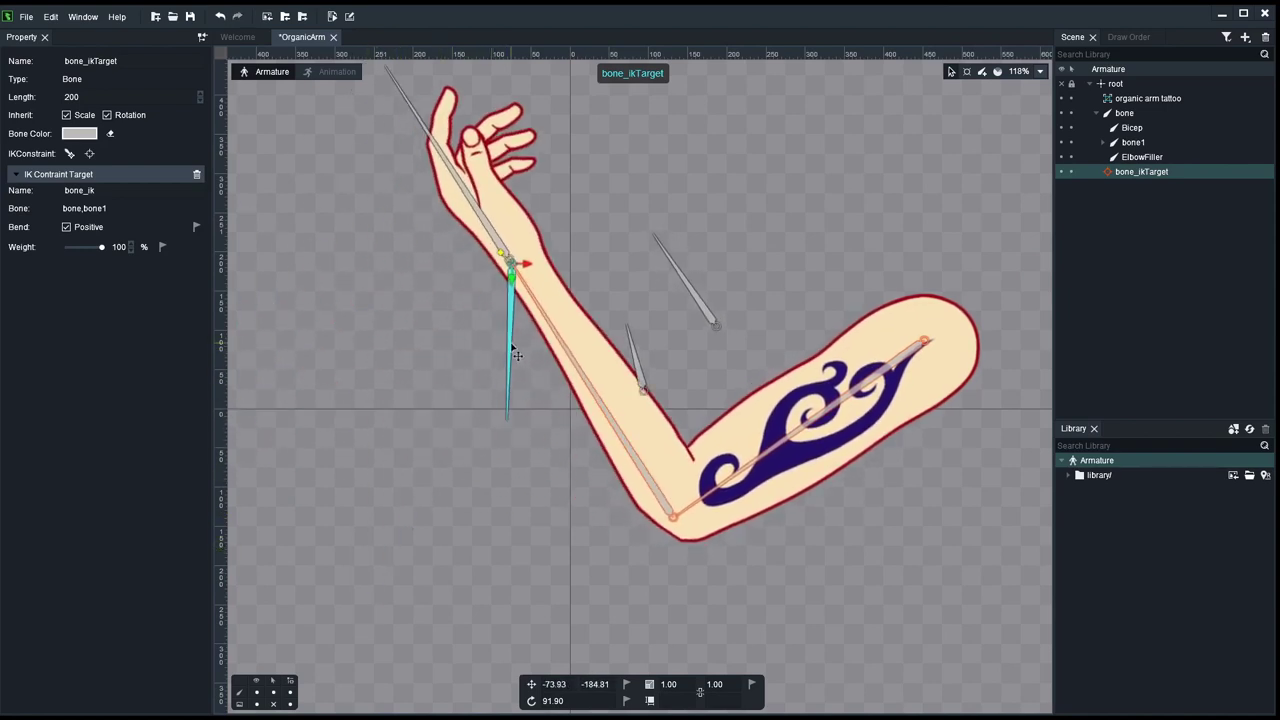
{"action": "left_click", "coordinate": [688, 296]}
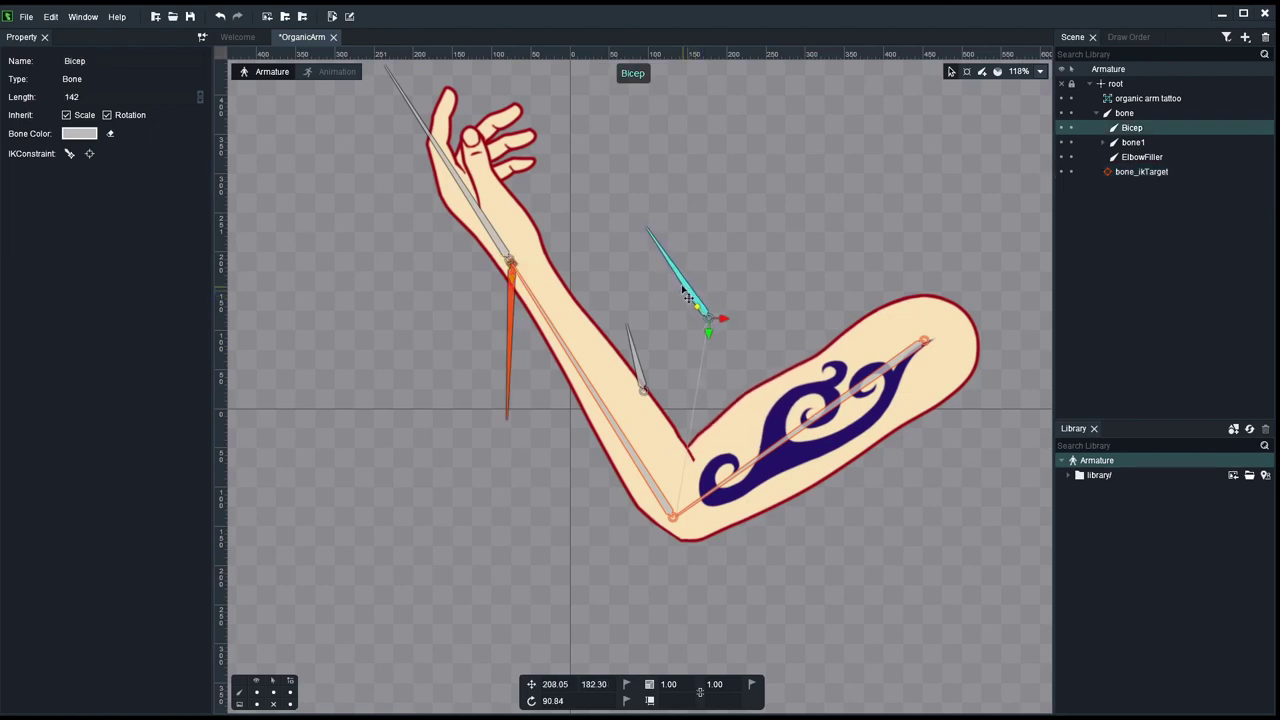
{"action": "left_click_drag", "start_coordinate": [688, 296], "coordinate": [667, 279]}
{"action": "scroll", "coordinate": [765, 428], "scroll_direction": "up", "scroll_amount": 3}
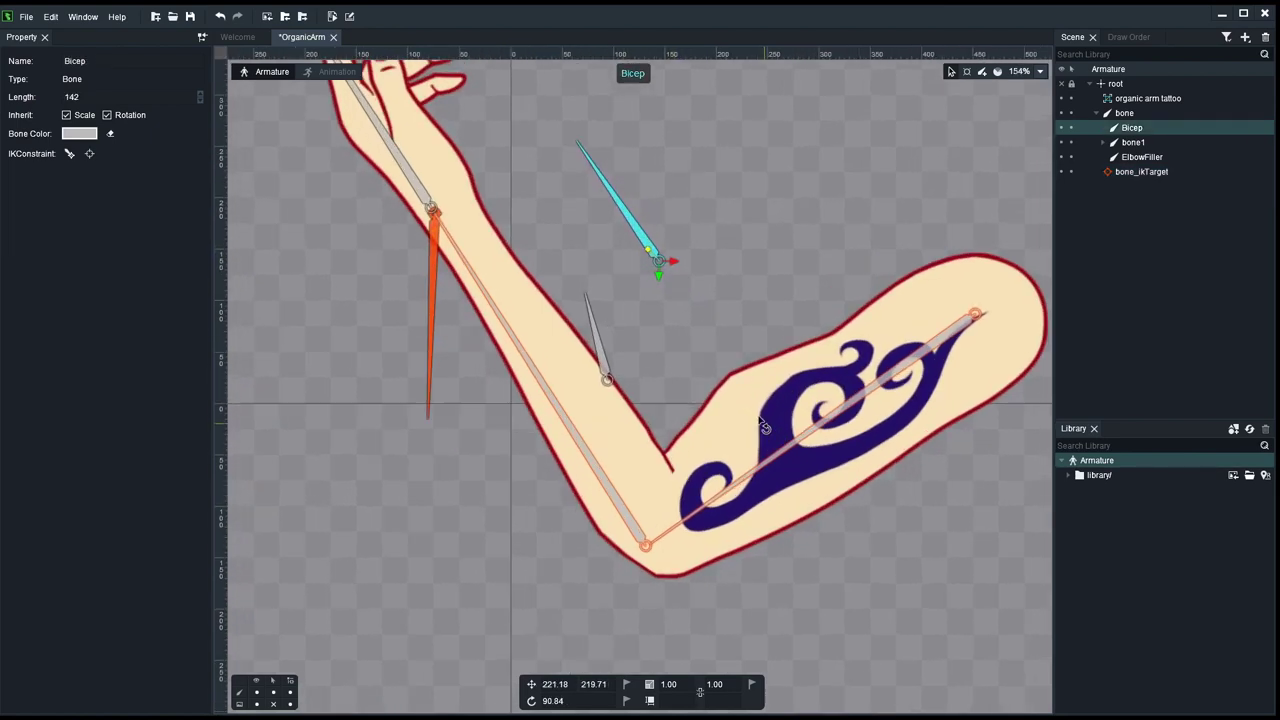
{"action": "scroll", "coordinate": [765, 428], "scroll_direction": "up", "scroll_amount": 1}
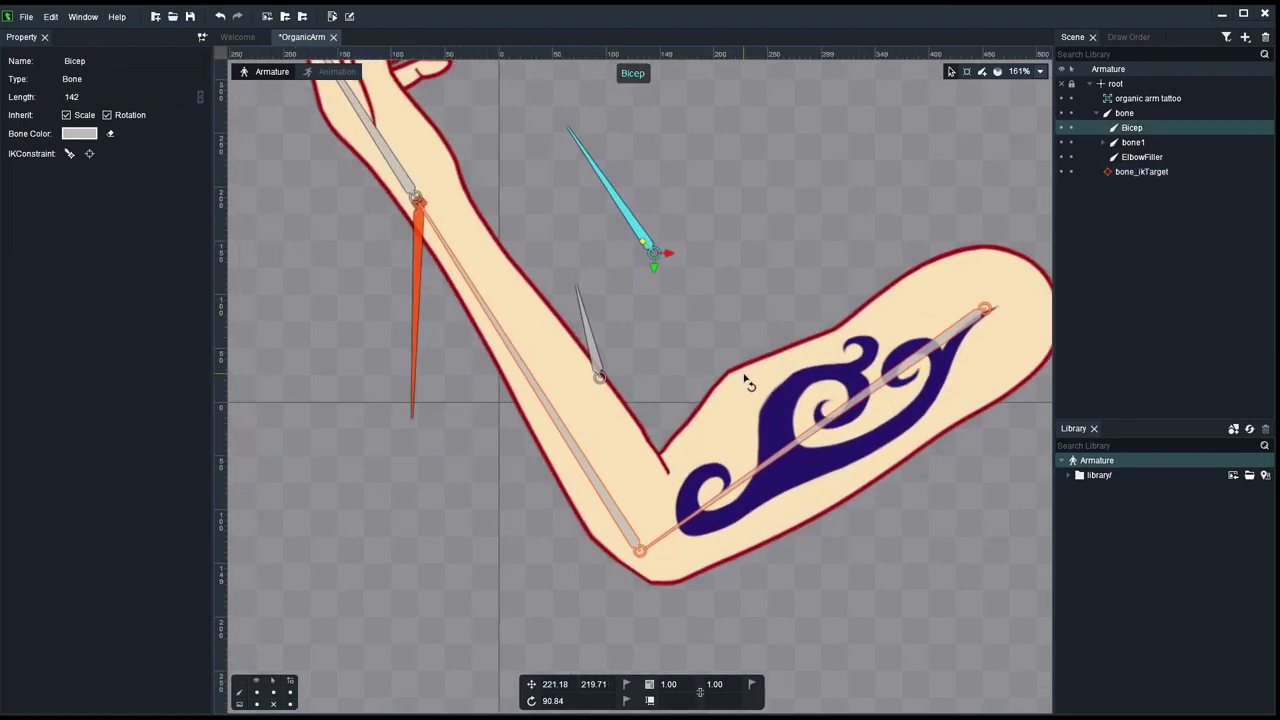
{"action": "key", "text": "ctrl+z"}
{"action": "left_click", "coordinate": [958, 95]}
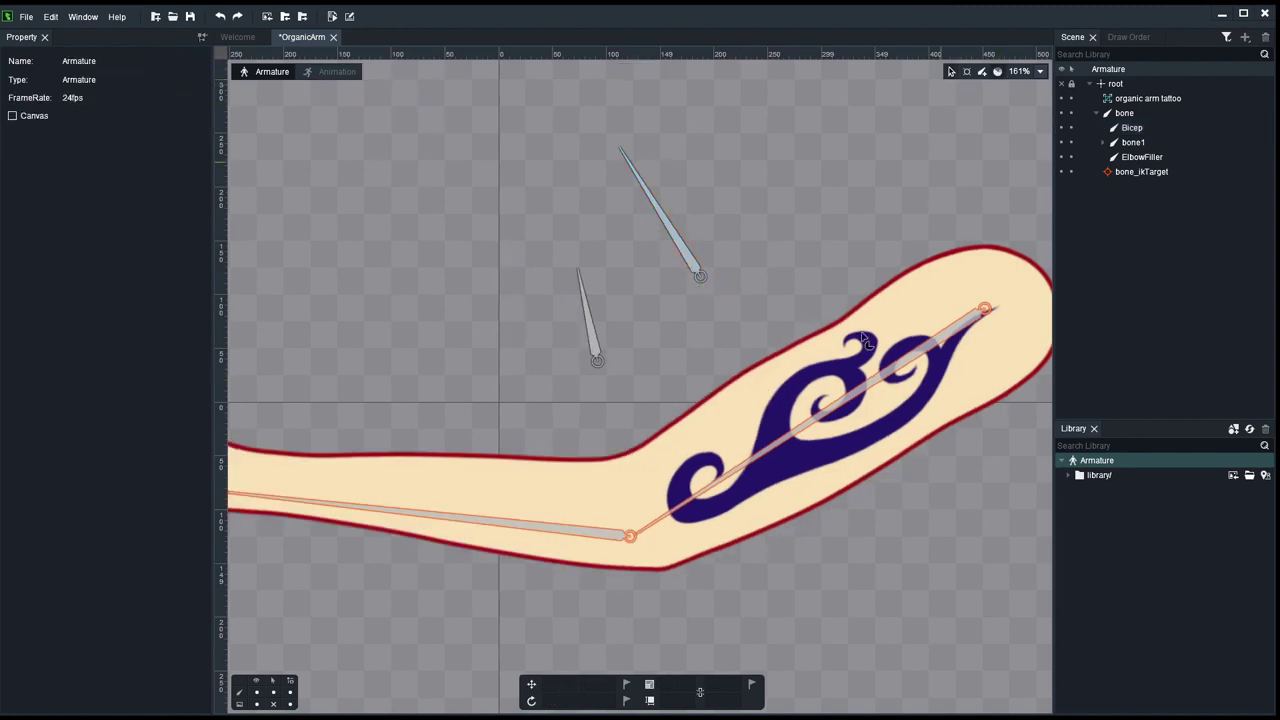
Step: Set the Bicep weight of the arm mesh's upper edge vertex at the elbow end of the biceps to 30%
{"action": "scroll", "coordinate": [790, 400], "scroll_direction": "up", "scroll_amount": 2}
{"action": "right_click", "coordinate": [910, 160]}
{"action": "left_click", "coordinate": [893, 308]}
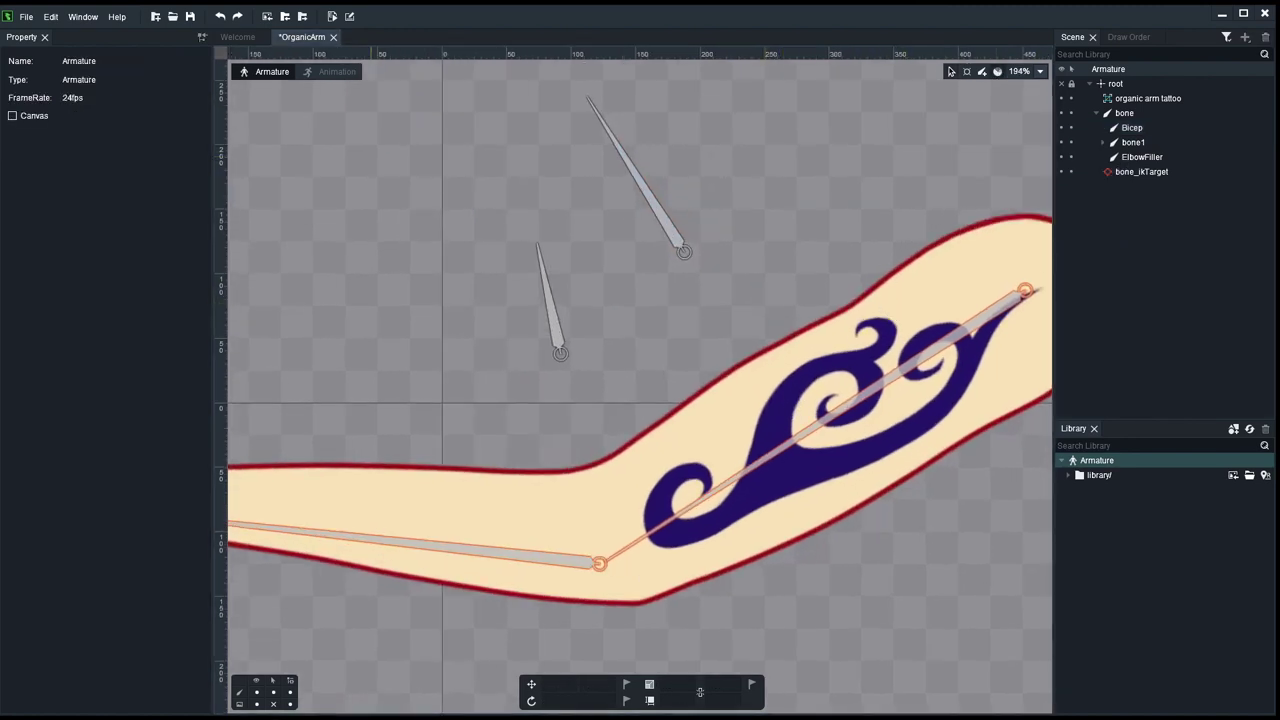
{"action": "left_click", "coordinate": [800, 400]}
{"action": "scroll", "coordinate": [788, 393], "scroll_direction": "up", "scroll_amount": 2}
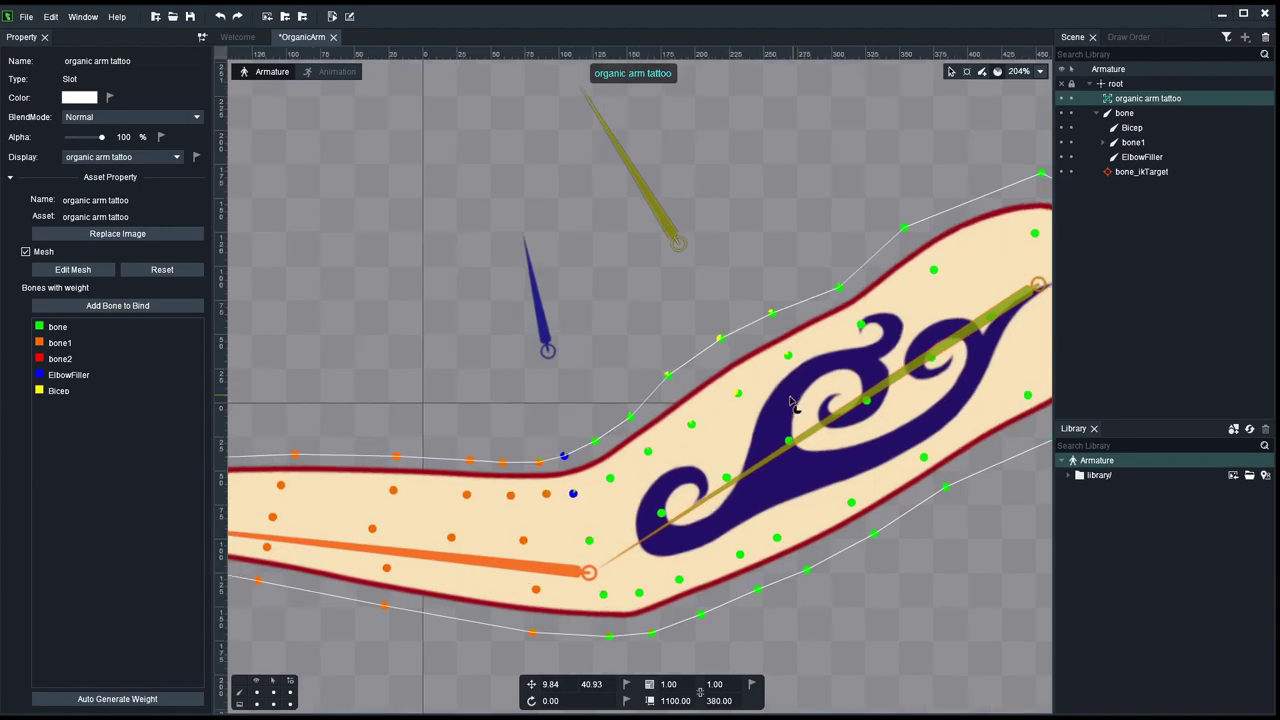
{"action": "left_click", "coordinate": [710, 331]}
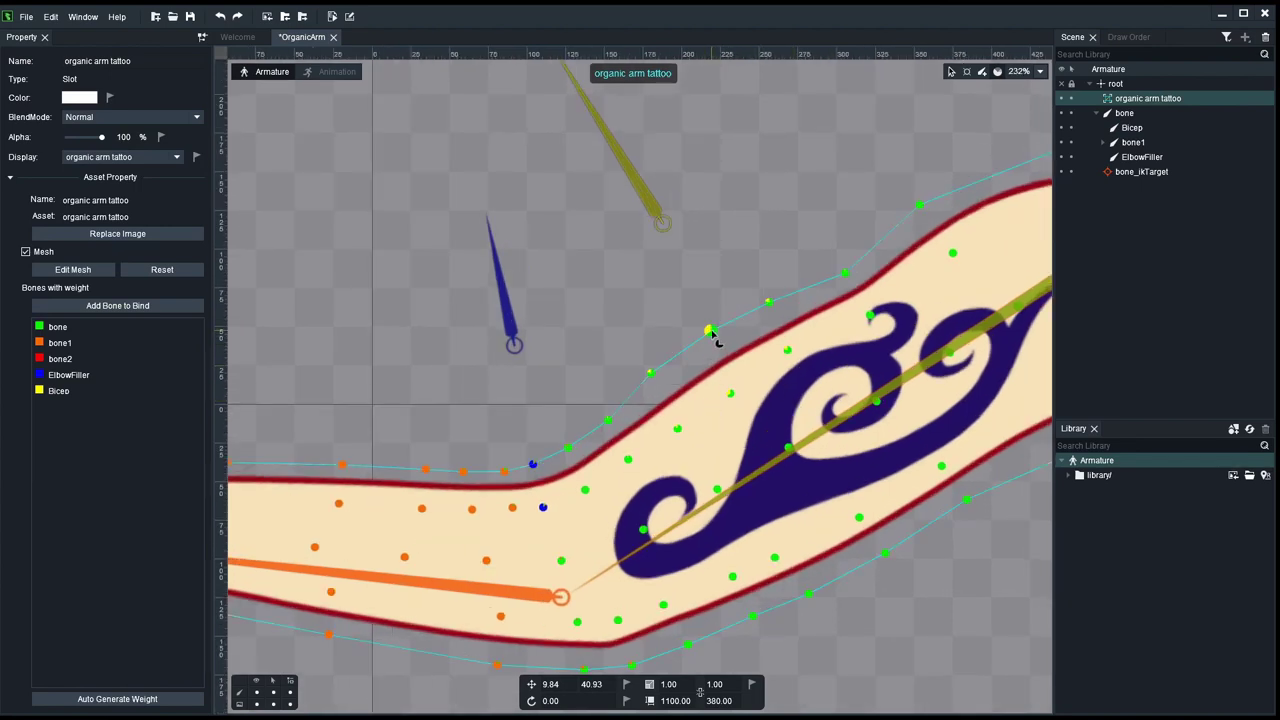
{"action": "left_click", "coordinate": [650, 373]}
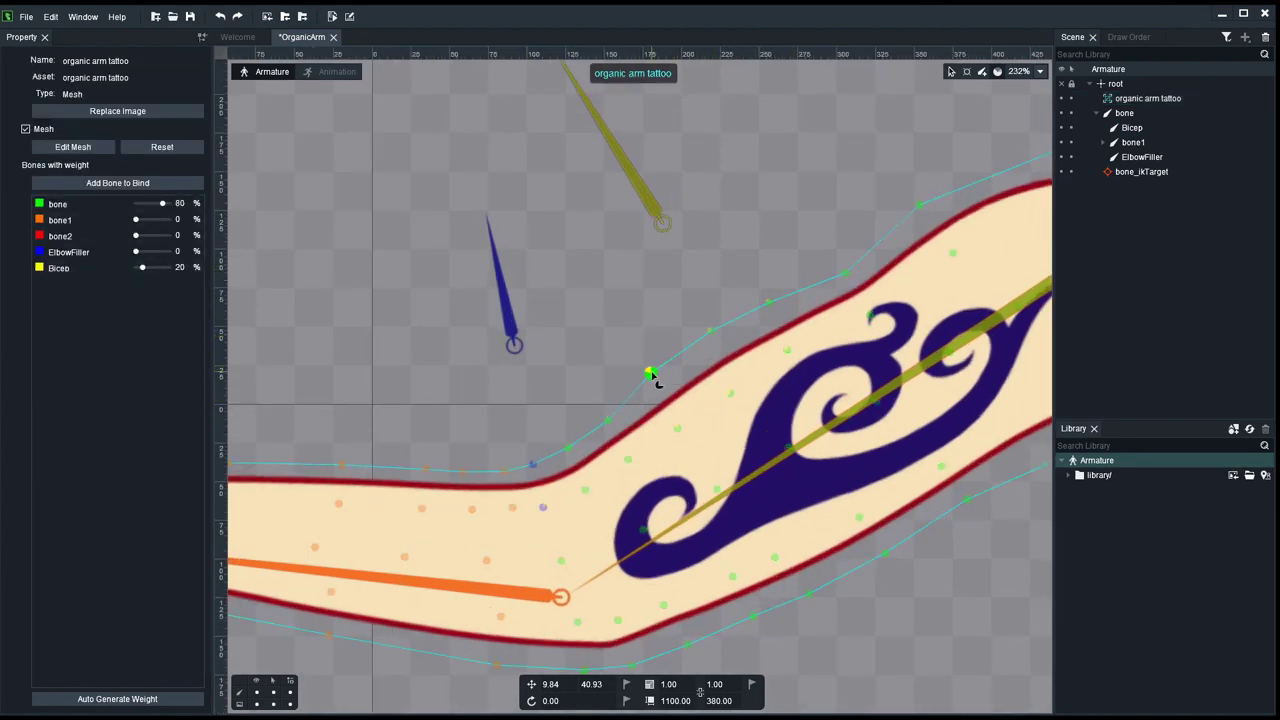
{"action": "left_click", "coordinate": [181, 268]}
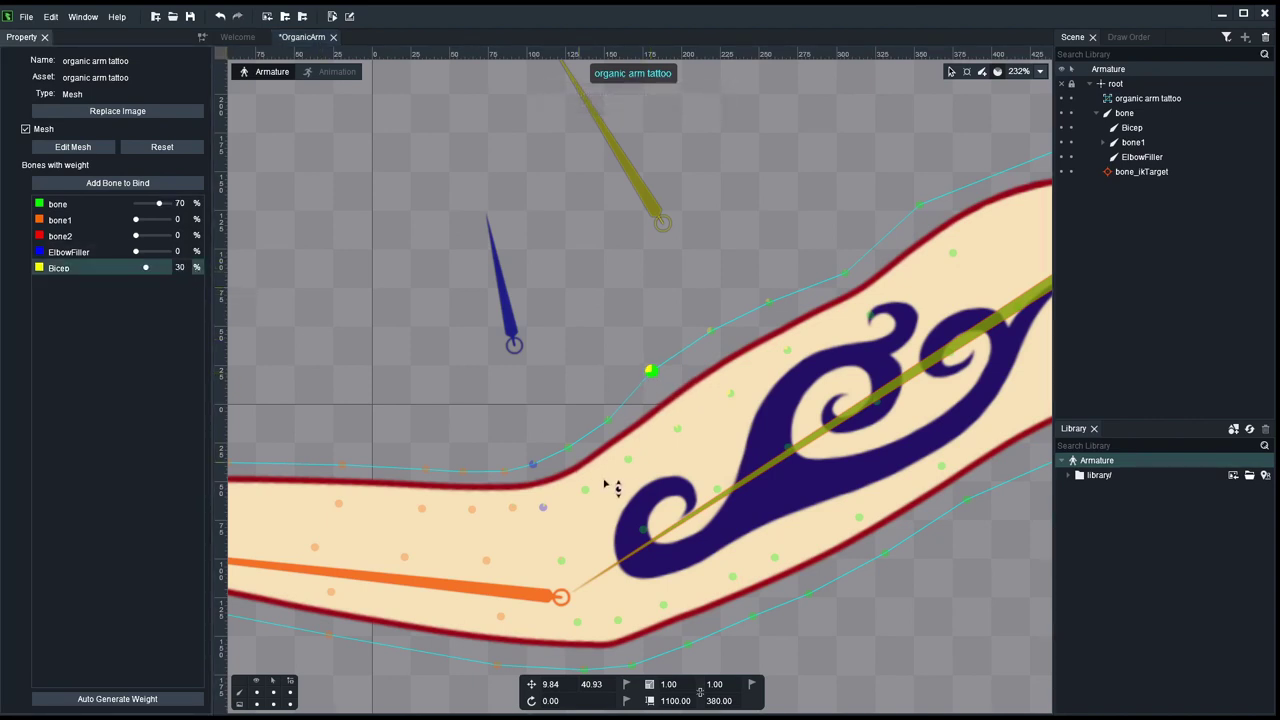
Step: Set the Bicep weight of the inner vertex just below the biceps' elbow-end edge vertex to 25%
{"action": "left_click", "coordinate": [677, 428]}
{"action": "left_click", "coordinate": [181, 268]}
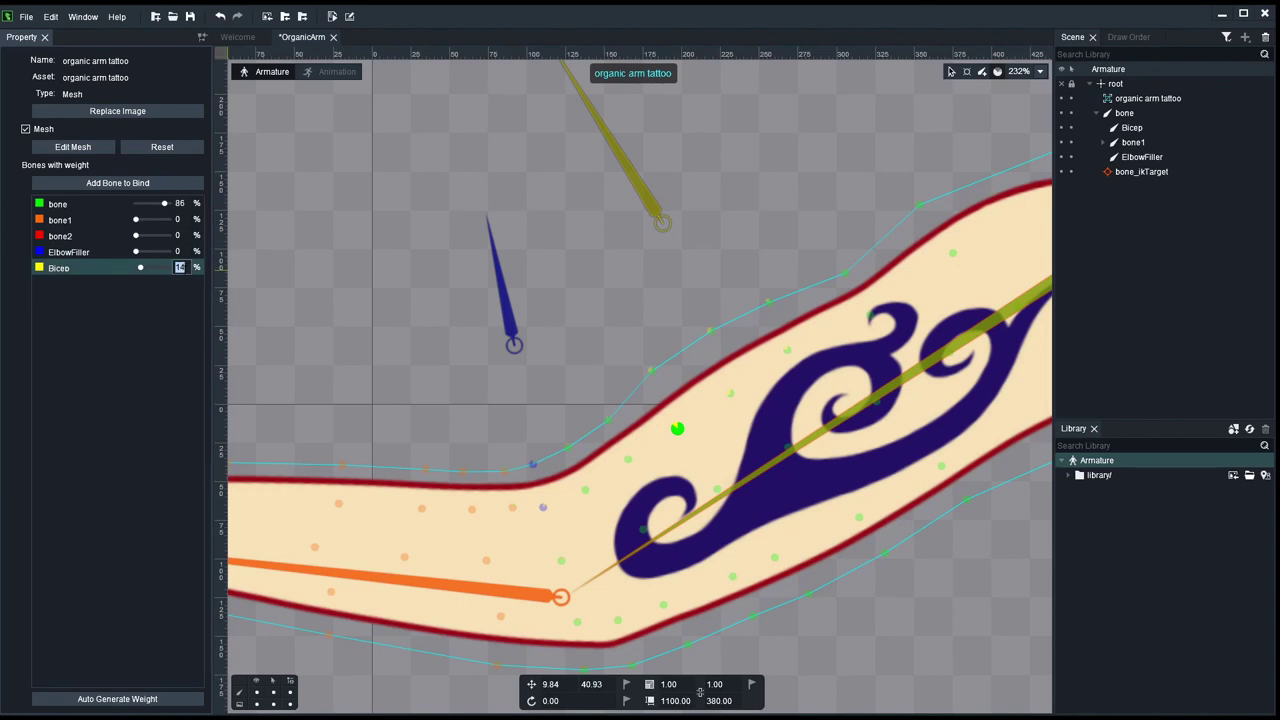
{"action": "type", "text": "20"}
{"action": "key", "text": "Return"}
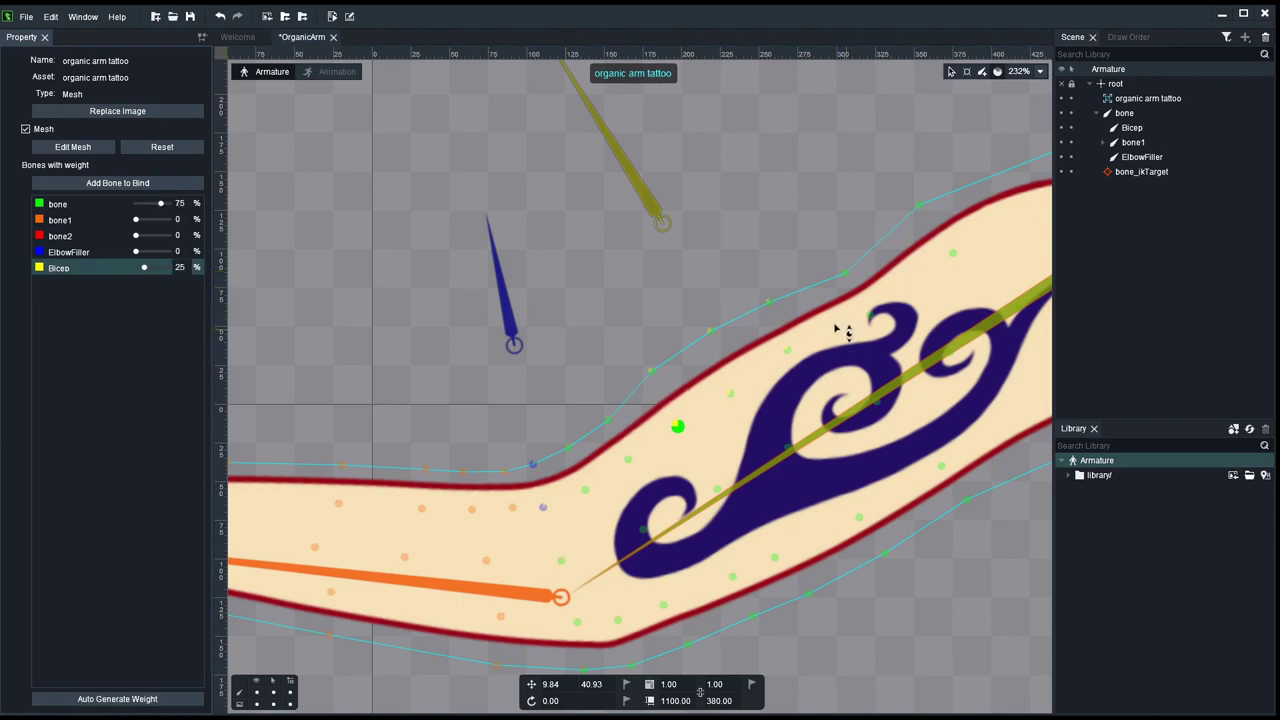
Step: Set the Bicep weight of the next upper edge vertex over the biceps to 20% and of the inner vertex below it to 25%
{"action": "left_click", "coordinate": [768, 302]}
{"action": "left_click", "coordinate": [180, 268]}
{"action": "type", "text": "20"}
{"action": "left_click", "coordinate": [788, 350]}
{"action": "left_click", "coordinate": [180, 268]}
{"action": "type", "text": "25"}
Step: Try shifting the Bicep bone to test how the biceps deforms, and undo the move
{"action": "left_click", "coordinate": [766, 220]}
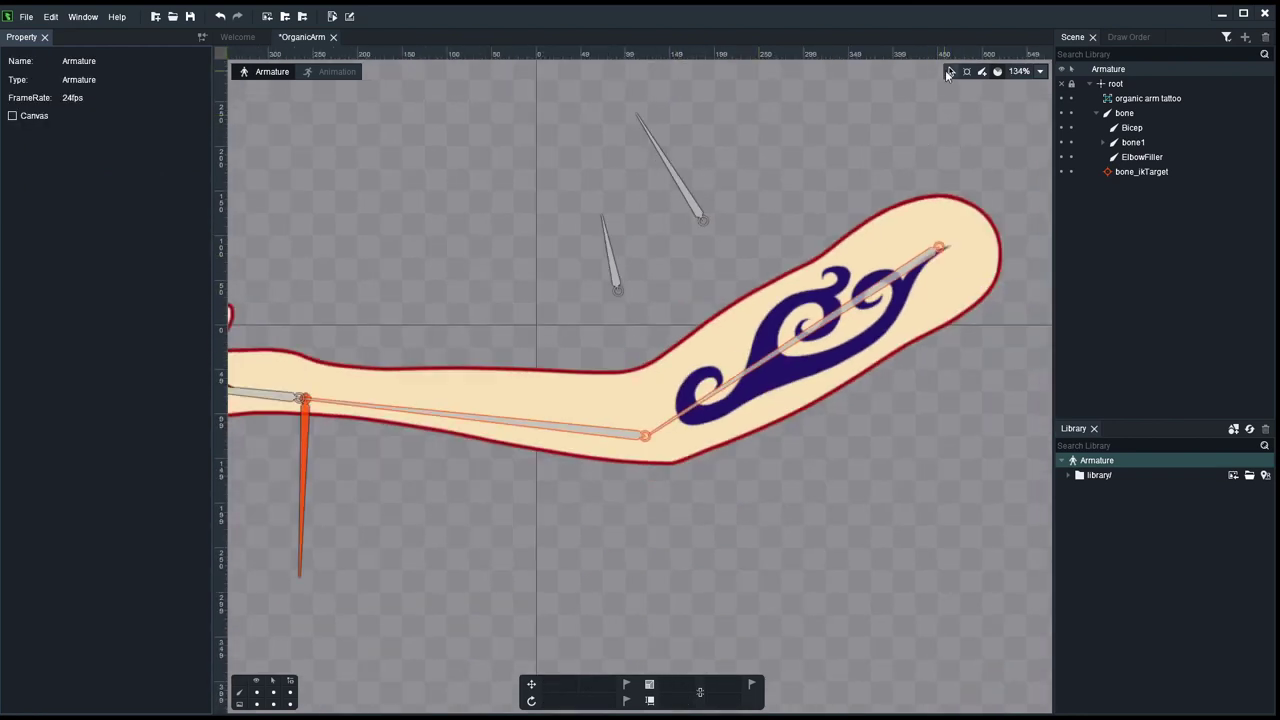
{"action": "scroll", "coordinate": [622, 232], "scroll_direction": "up", "scroll_amount": 2}
{"action": "left_click", "coordinate": [708, 185]}
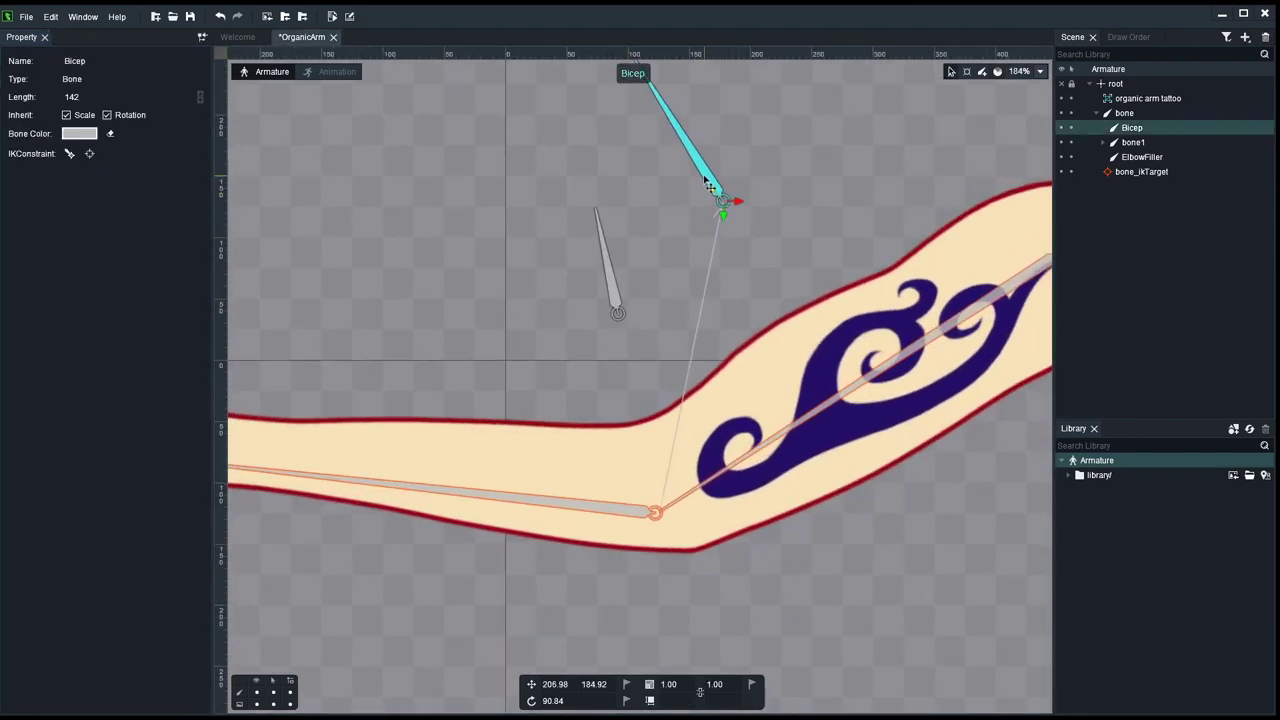
{"action": "key", "text": "ctrl+z"}
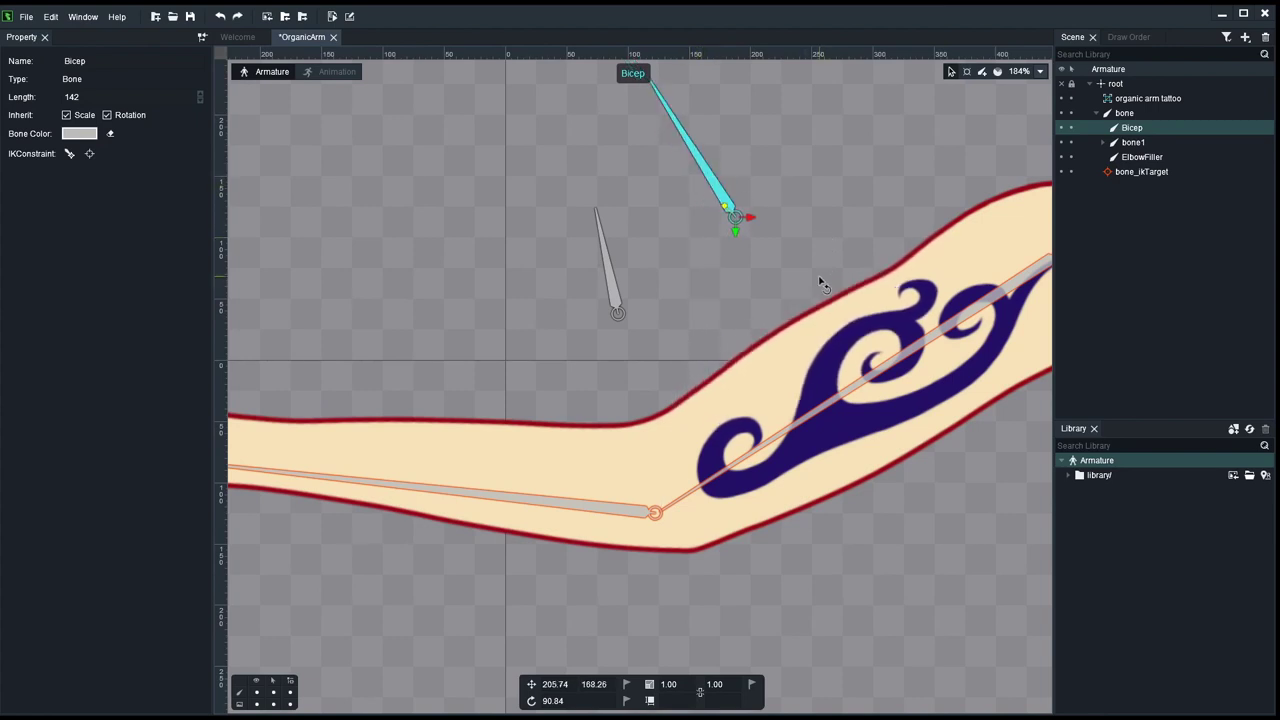
Step: Display the bone weights of the organic arm tattoo mesh and save the project
{"action": "scroll", "coordinate": [816, 282], "scroll_direction": "up", "scroll_amount": 2}
{"action": "left_click", "coordinate": [754, 400]}
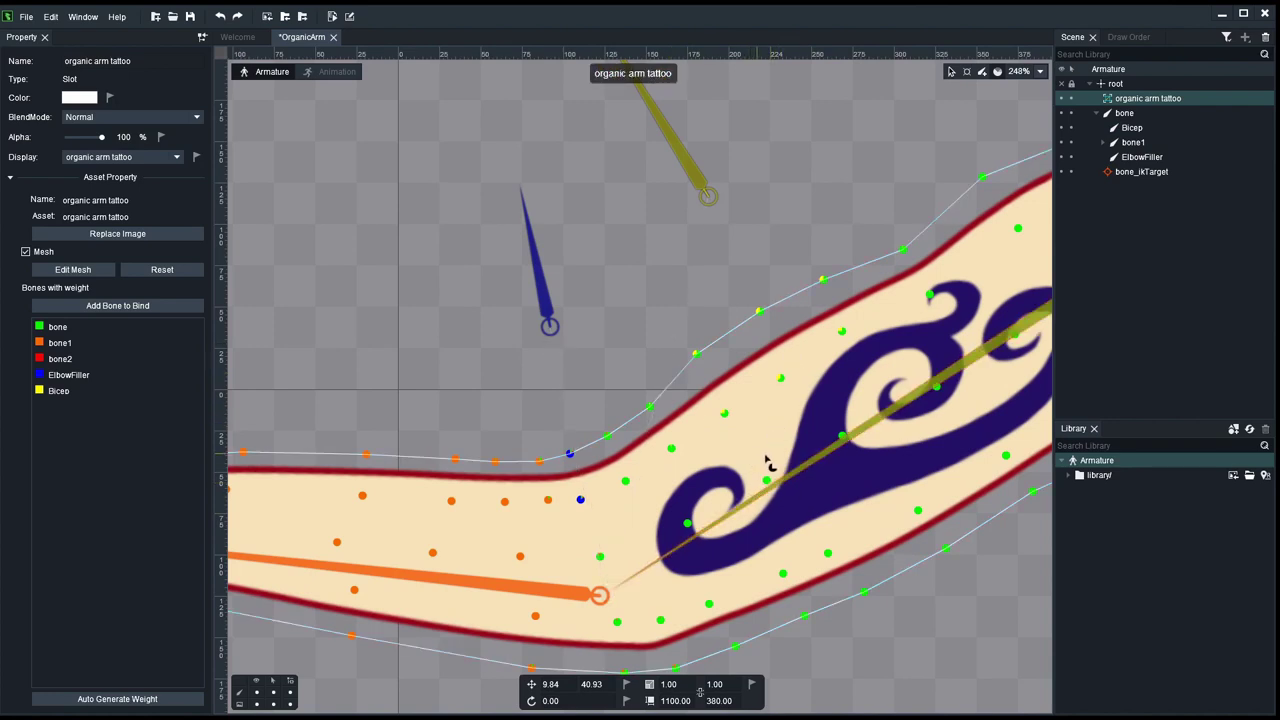
{"action": "key", "text": "ctrl+s"}
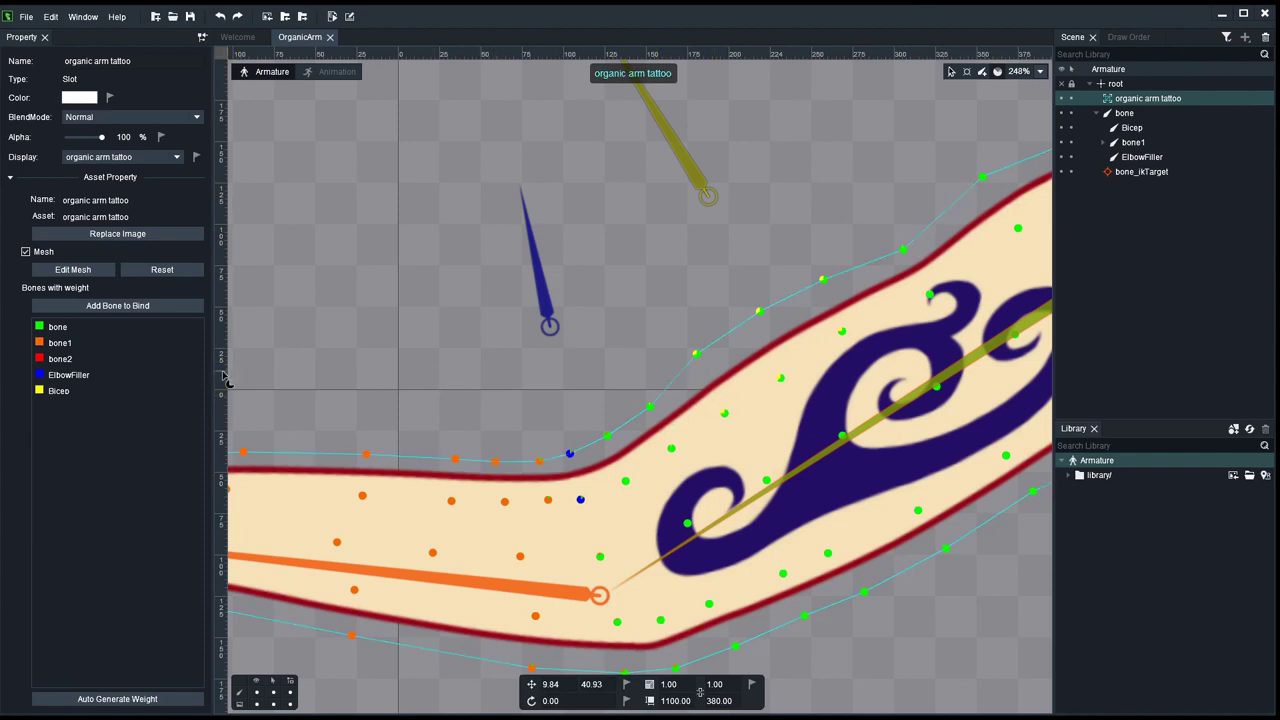
Step: Add vertices to the arm mesh along the biceps' upper edge and just inside it near the elbow end
{"action": "left_click", "coordinate": [73, 269]}
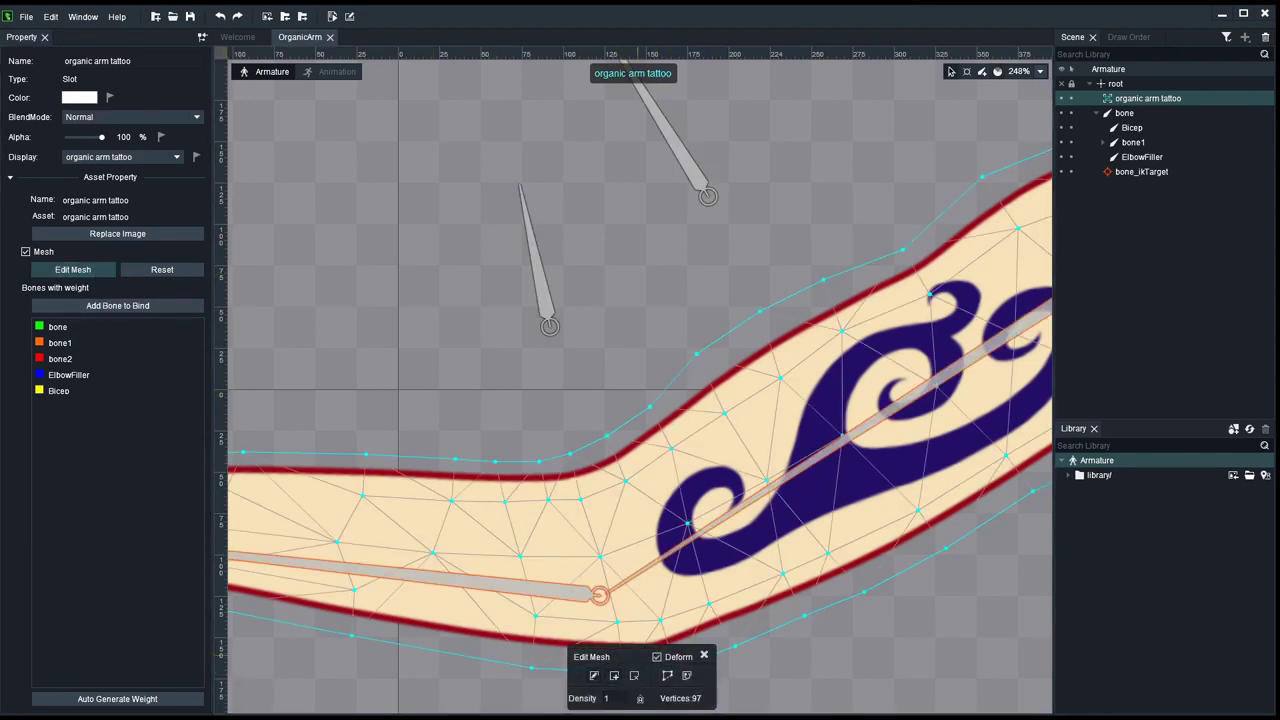
{"action": "left_click", "coordinate": [670, 384]}
{"action": "left_click", "coordinate": [700, 431]}
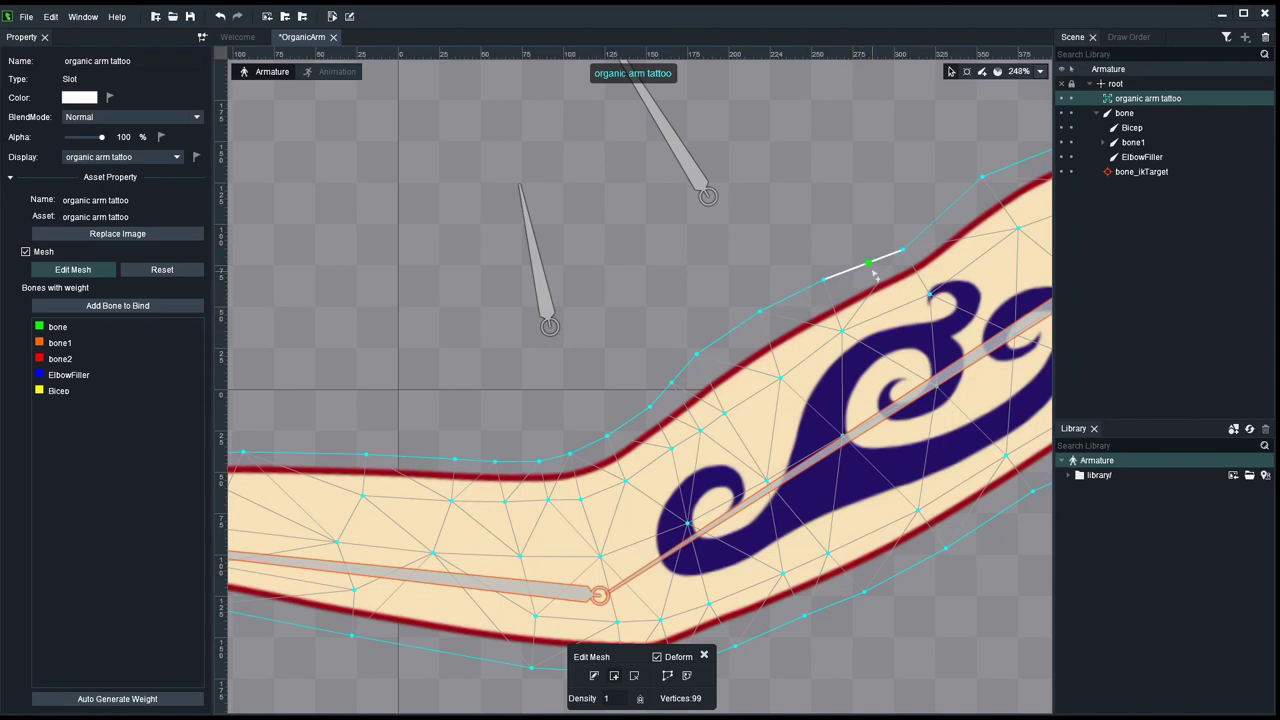
{"action": "left_click", "coordinate": [868, 264]}
{"action": "key", "text": "Escape"}
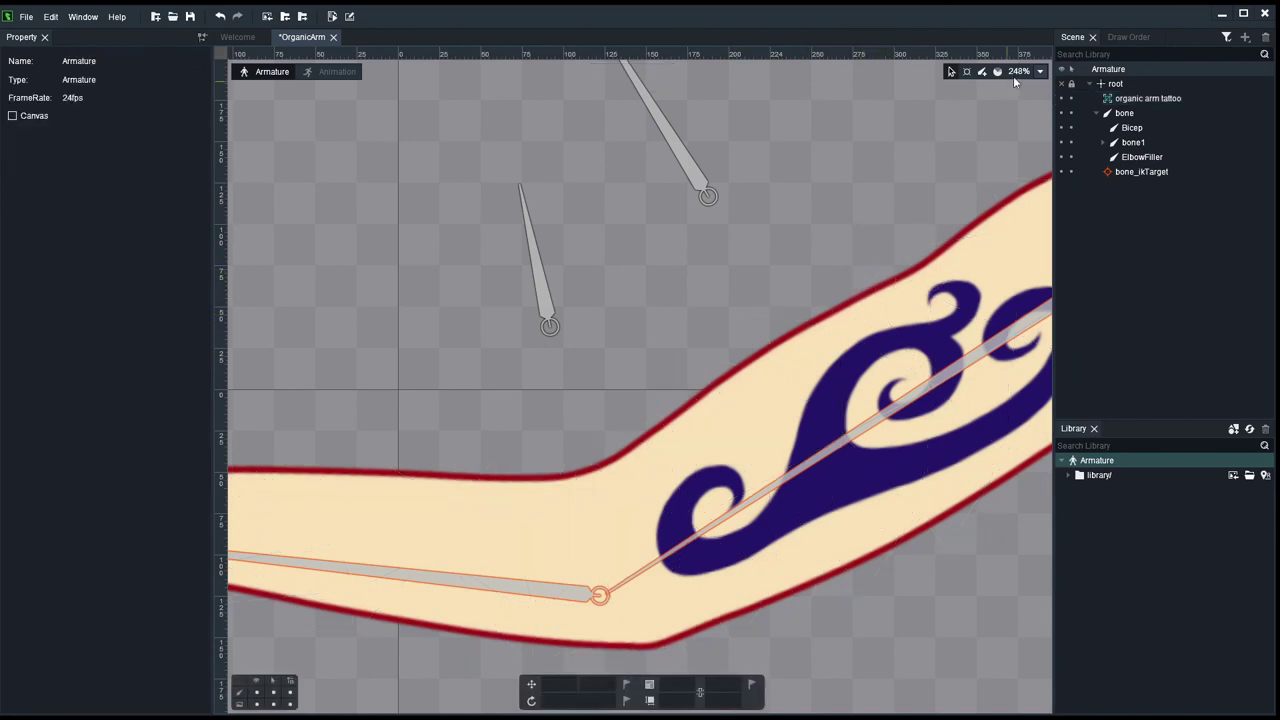
Step: Check the weights of the edge vertices at the biceps' elbow end and try adjusting the added edge vertex's Bicep weight
{"action": "left_click", "coordinate": [892, 343]}
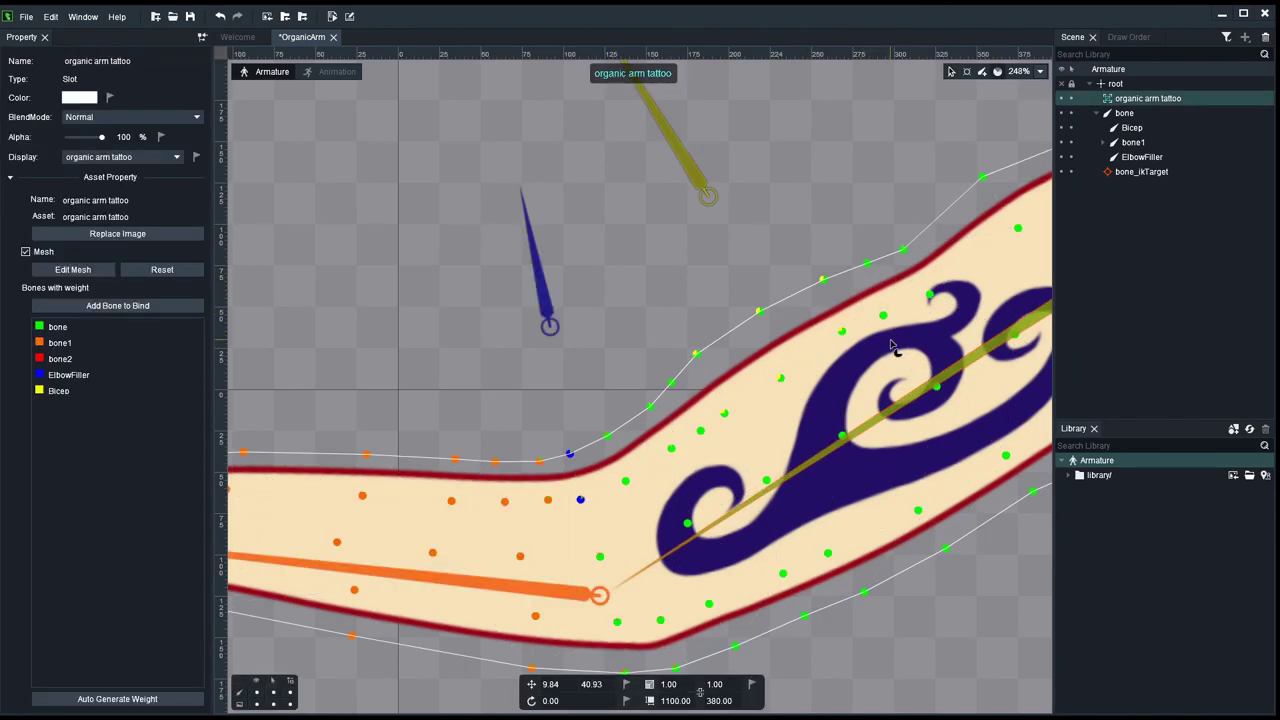
{"action": "left_click", "coordinate": [649, 407]}
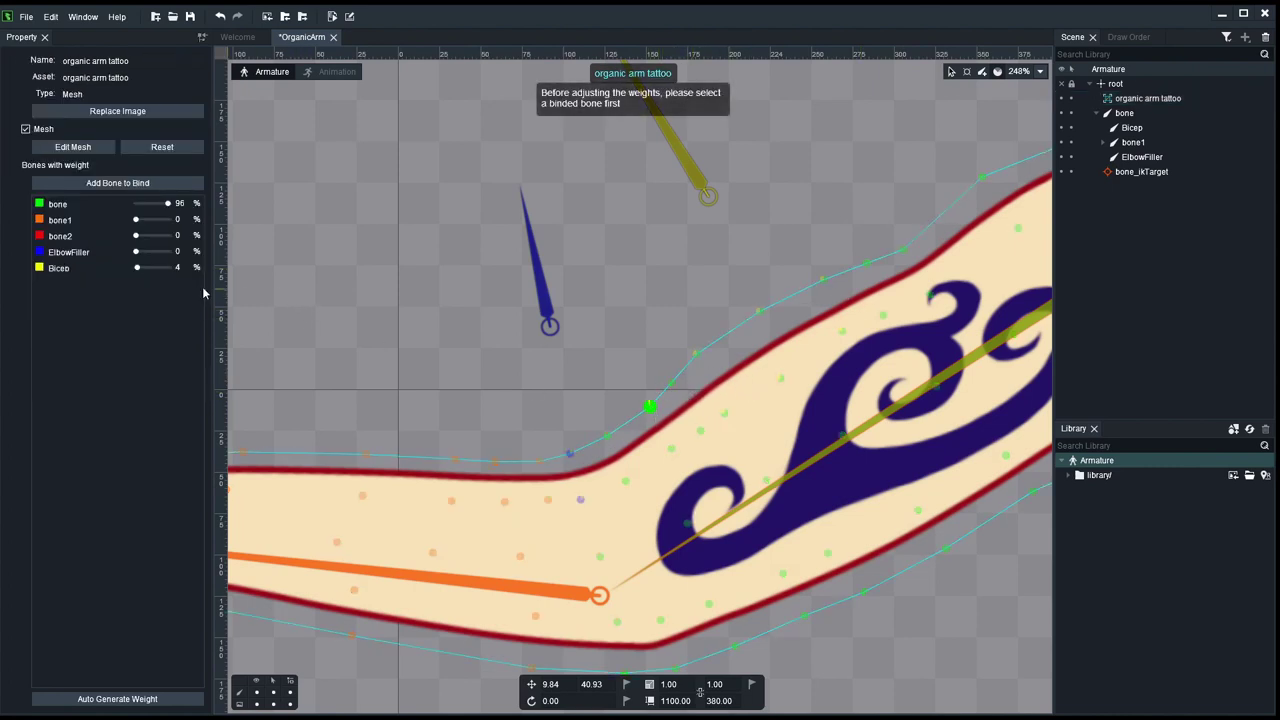
{"action": "left_click", "coordinate": [696, 355]}
{"action": "left_click", "coordinate": [671, 384]}
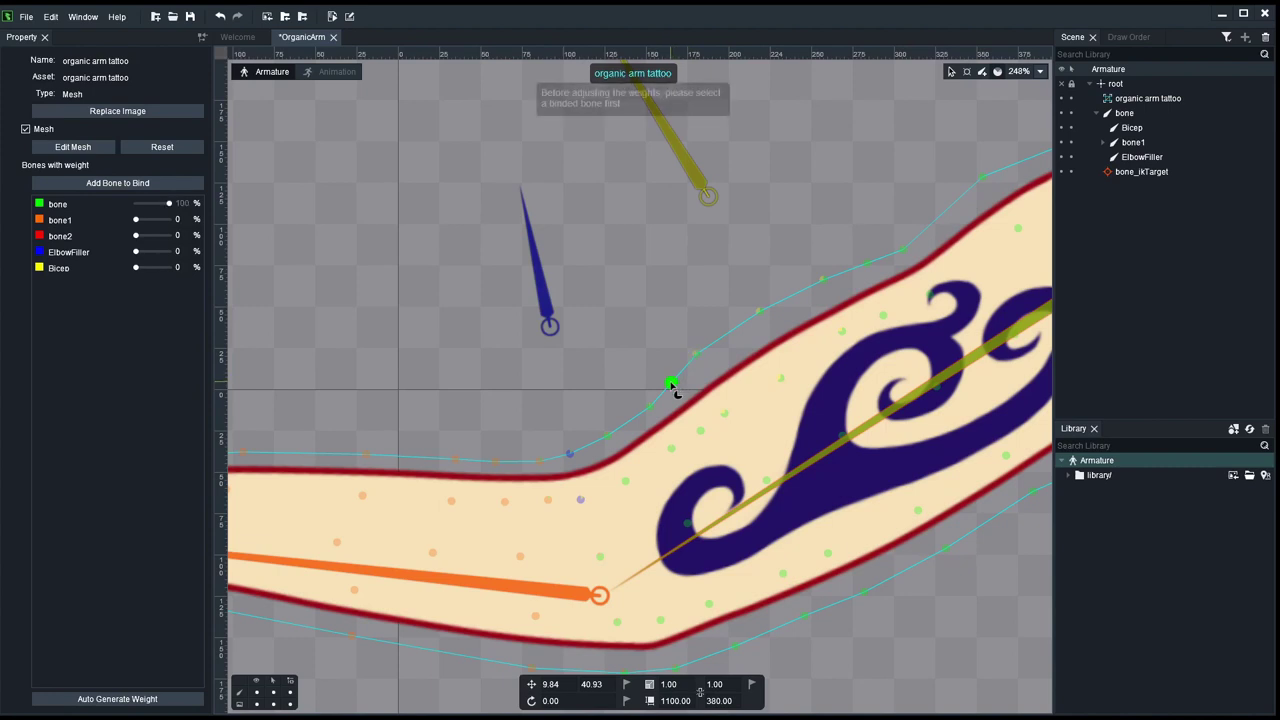
{"action": "left_click", "coordinate": [700, 191]}
{"action": "left_click_drag", "start_coordinate": [643, 329], "coordinate": [630, 285]}
Step: Undo the recent edits back through the added mesh vertices, the Bicep weight changes and the creation of the IK target
{"action": "key", "text": "ctrl+z"}
{"action": "left_click", "coordinate": [640, 290]}
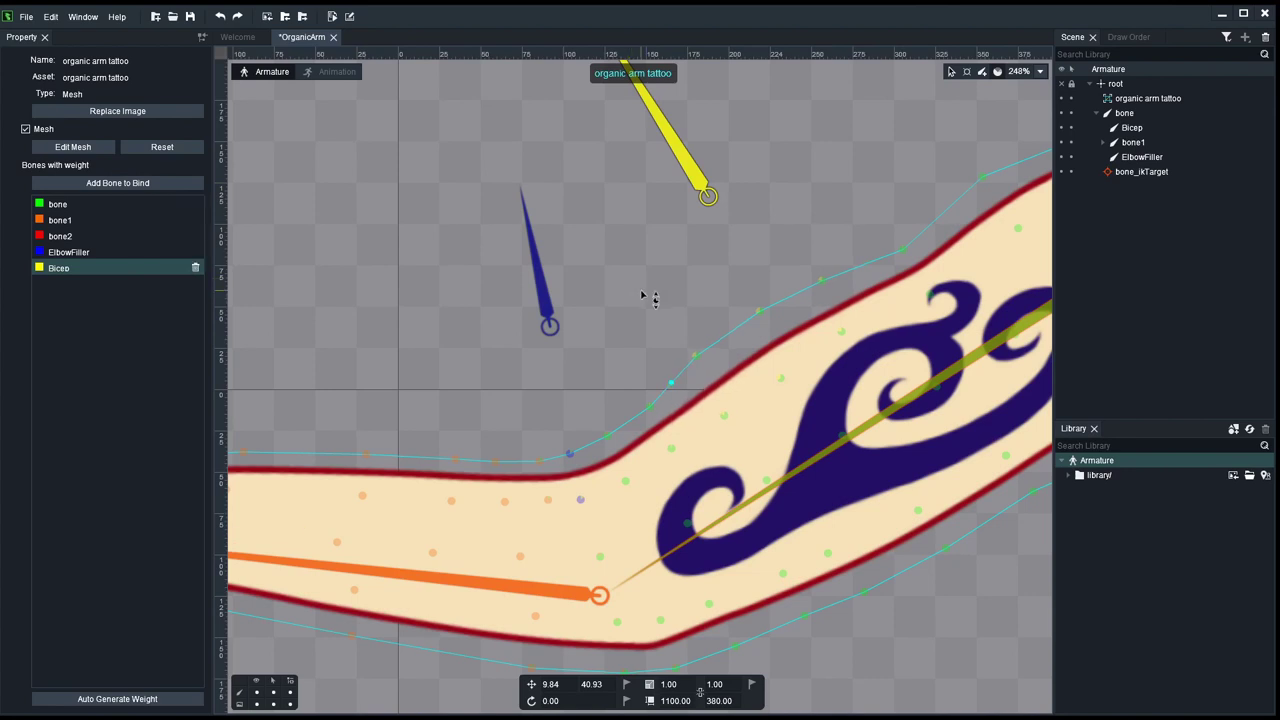
{"action": "key", "text": "Escape"}
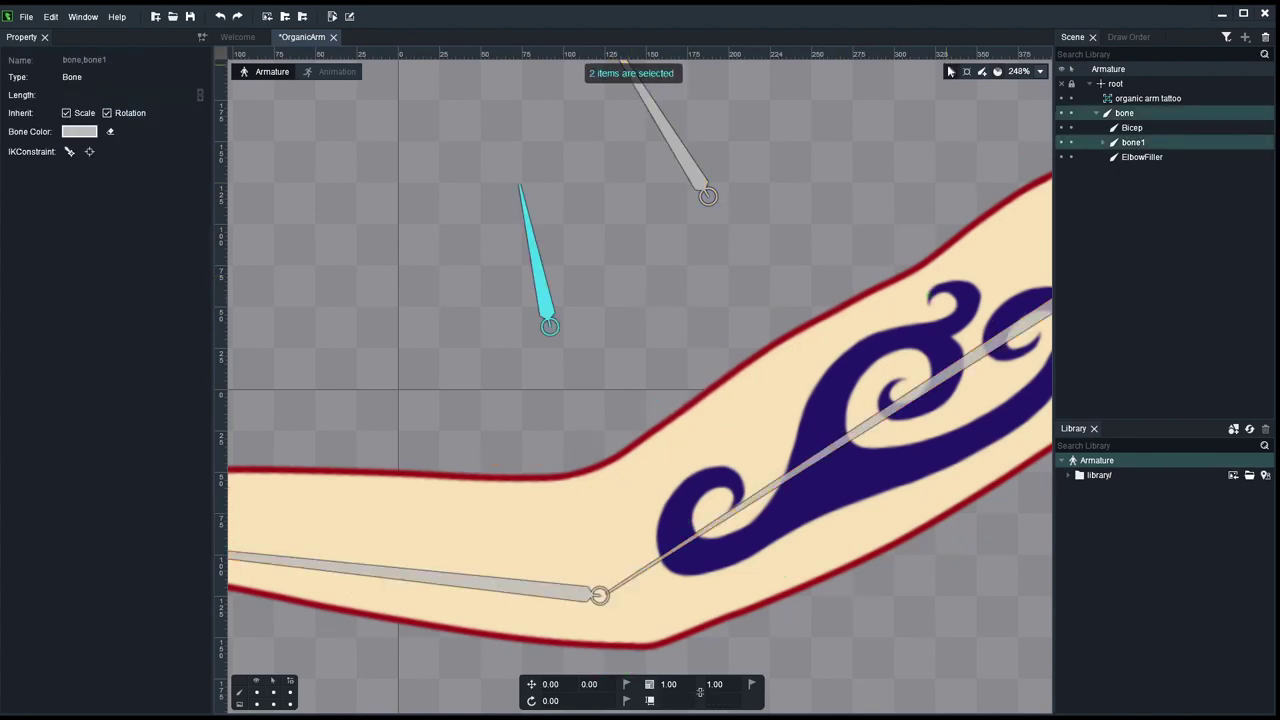
Step: Review the restored arm mesh and its vertices, clear the selection, and save the project
{"action": "left_click", "coordinate": [900, 350]}
{"action": "scroll", "coordinate": [745, 408], "scroll_direction": "down", "scroll_amount": 3}
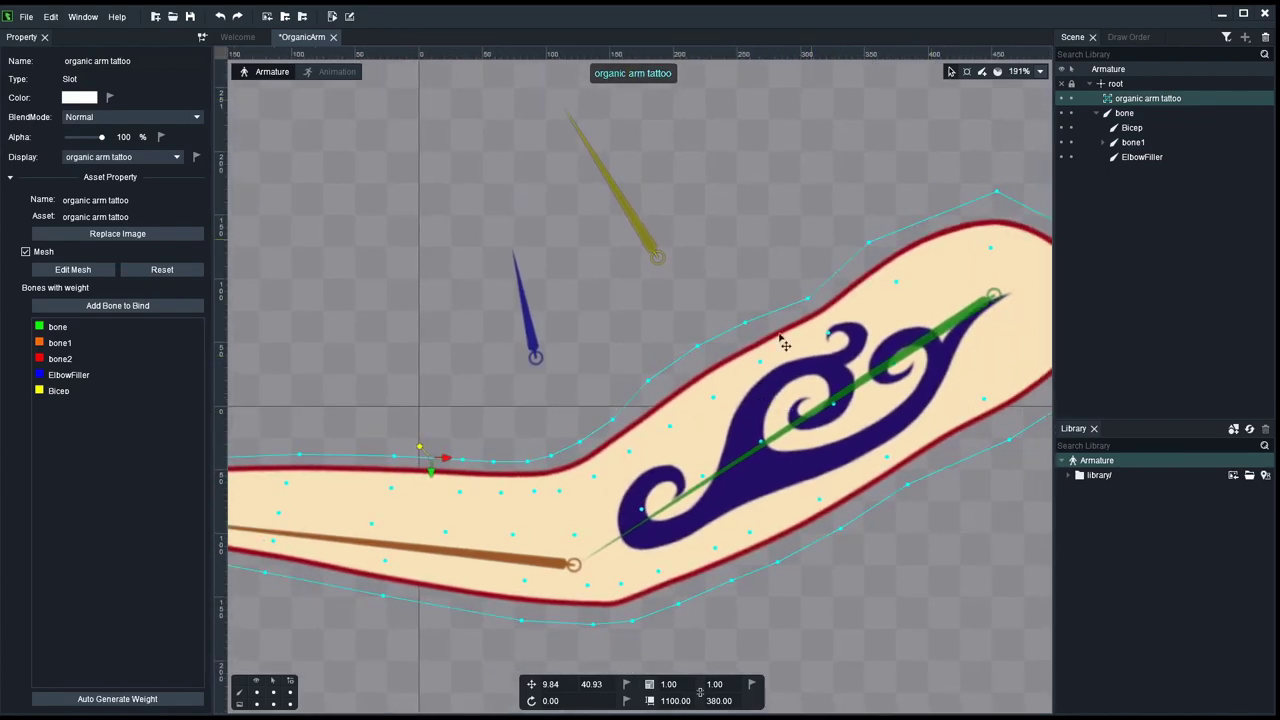
{"action": "scroll", "coordinate": [785, 345], "scroll_direction": "down", "scroll_amount": 4}
{"action": "scroll", "coordinate": [757, 399], "scroll_direction": "up", "scroll_amount": 3}
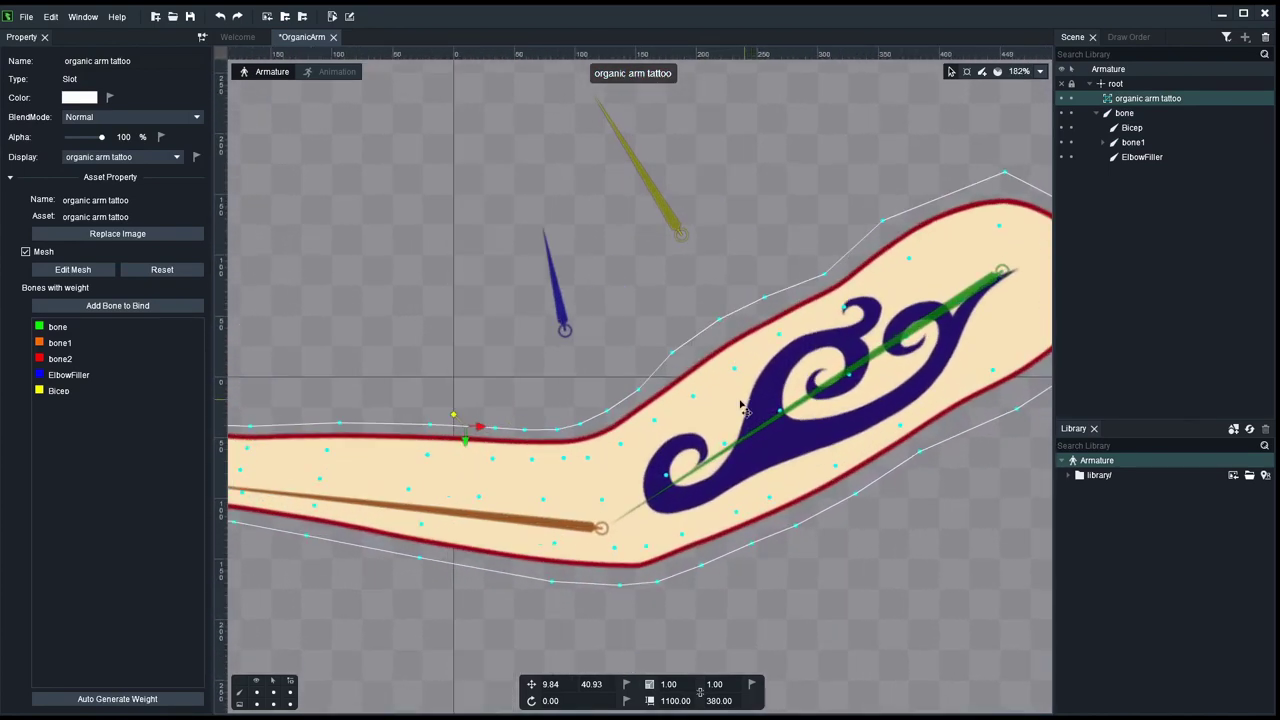
{"action": "scroll", "coordinate": [660, 390], "scroll_direction": "down", "scroll_amount": 2}
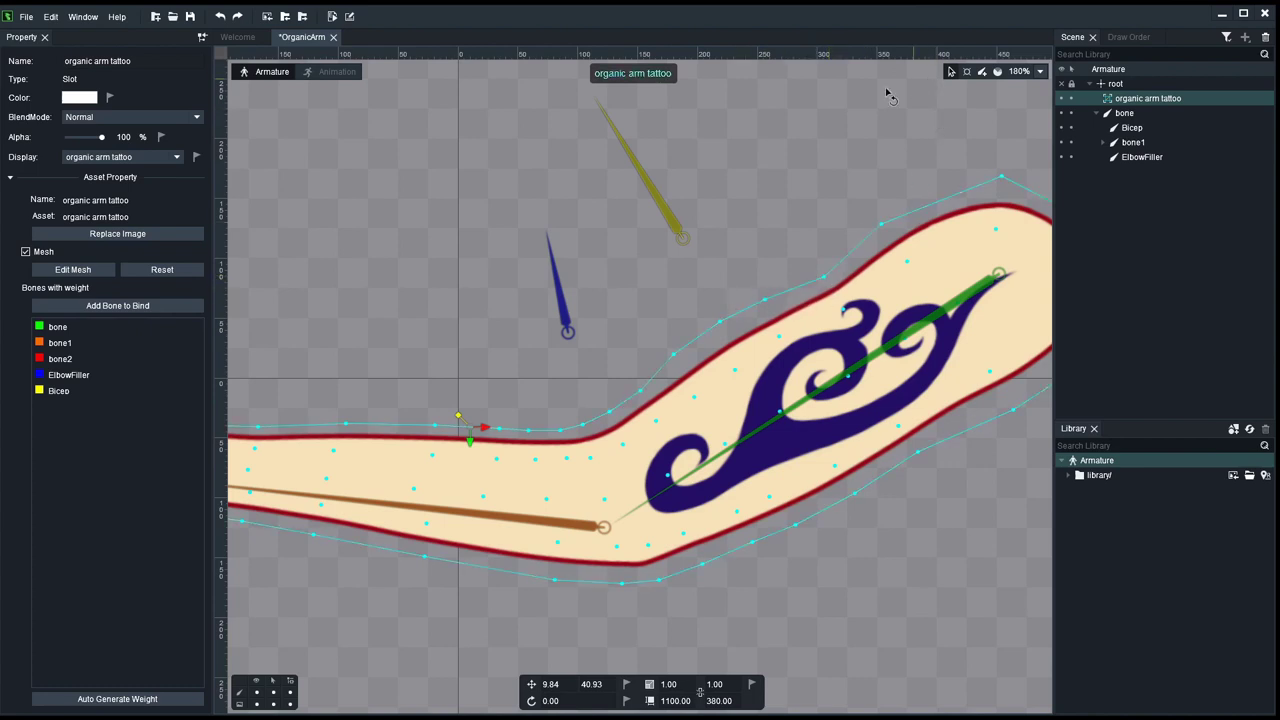
{"action": "scroll", "coordinate": [770, 202], "scroll_direction": "down", "scroll_amount": 3}
{"action": "scroll", "coordinate": [697, 258], "scroll_direction": "down", "scroll_amount": 2}
{"action": "left_click", "coordinate": [777, 191]}
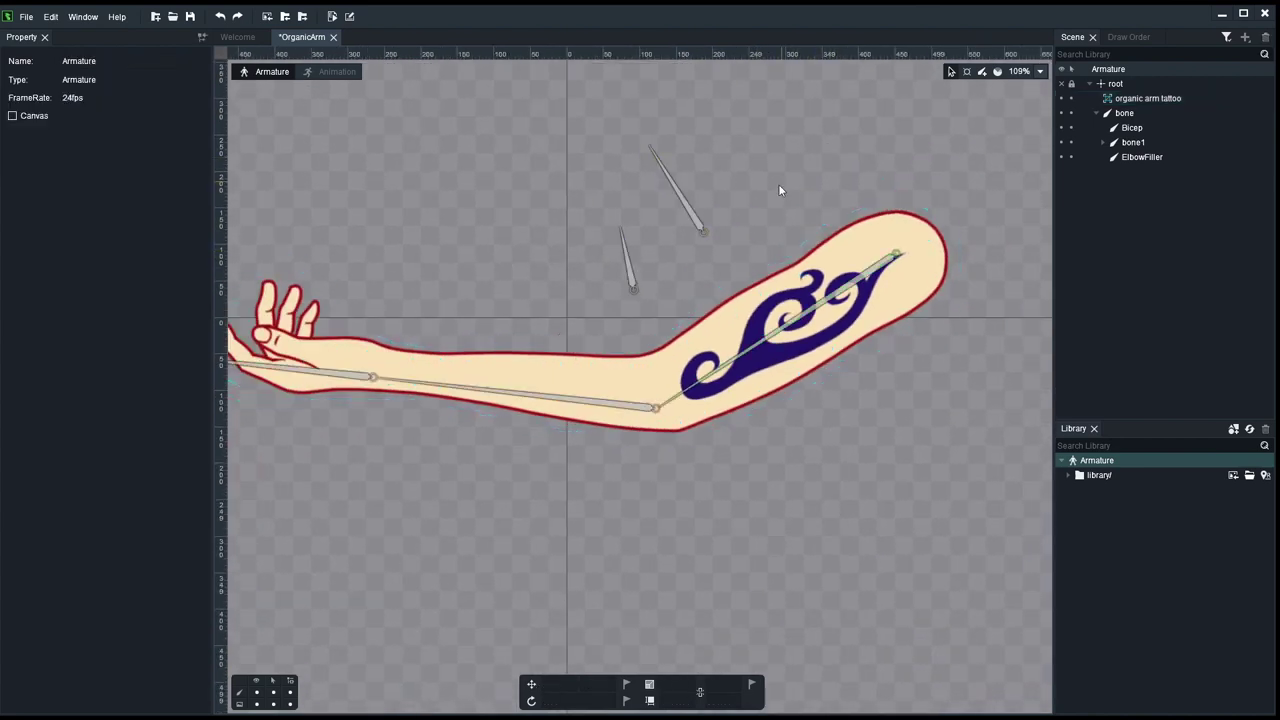
{"action": "key", "text": "ctrl+s"}
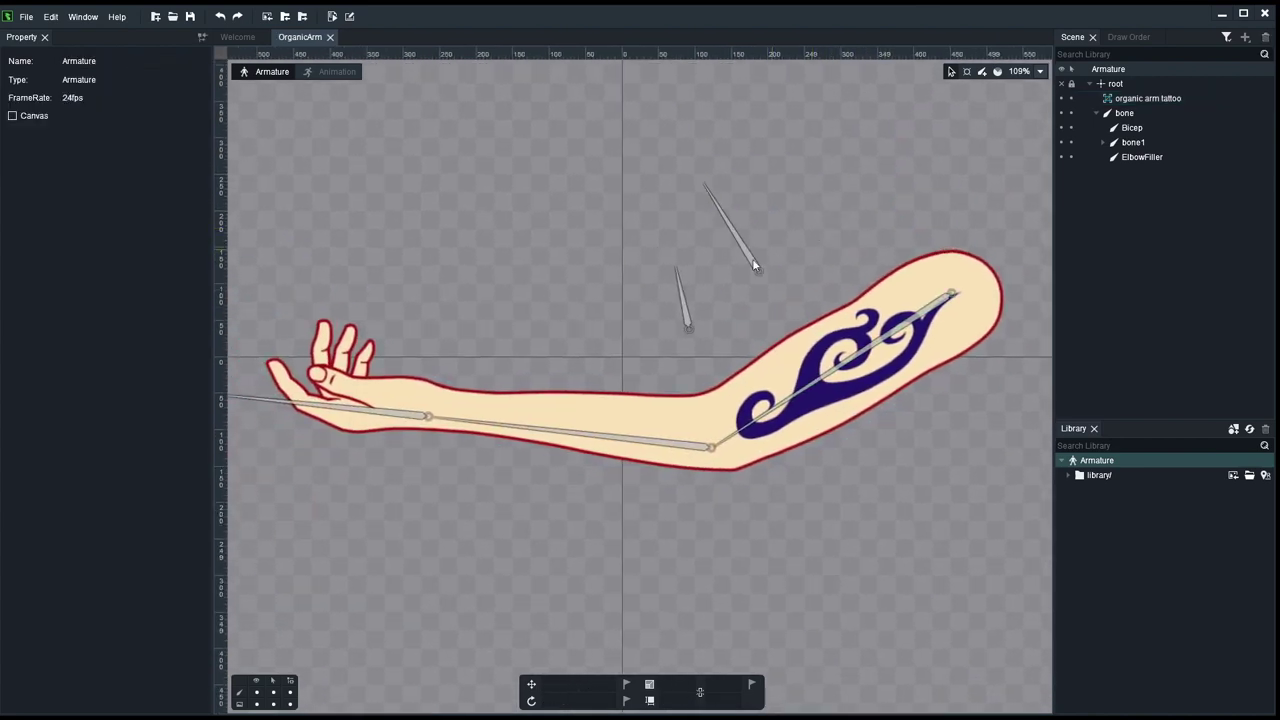
Step: Display the arm mesh's bone weights and examine how they are distributed around the wrist and hand
{"action": "left_click", "coordinate": [450, 395]}
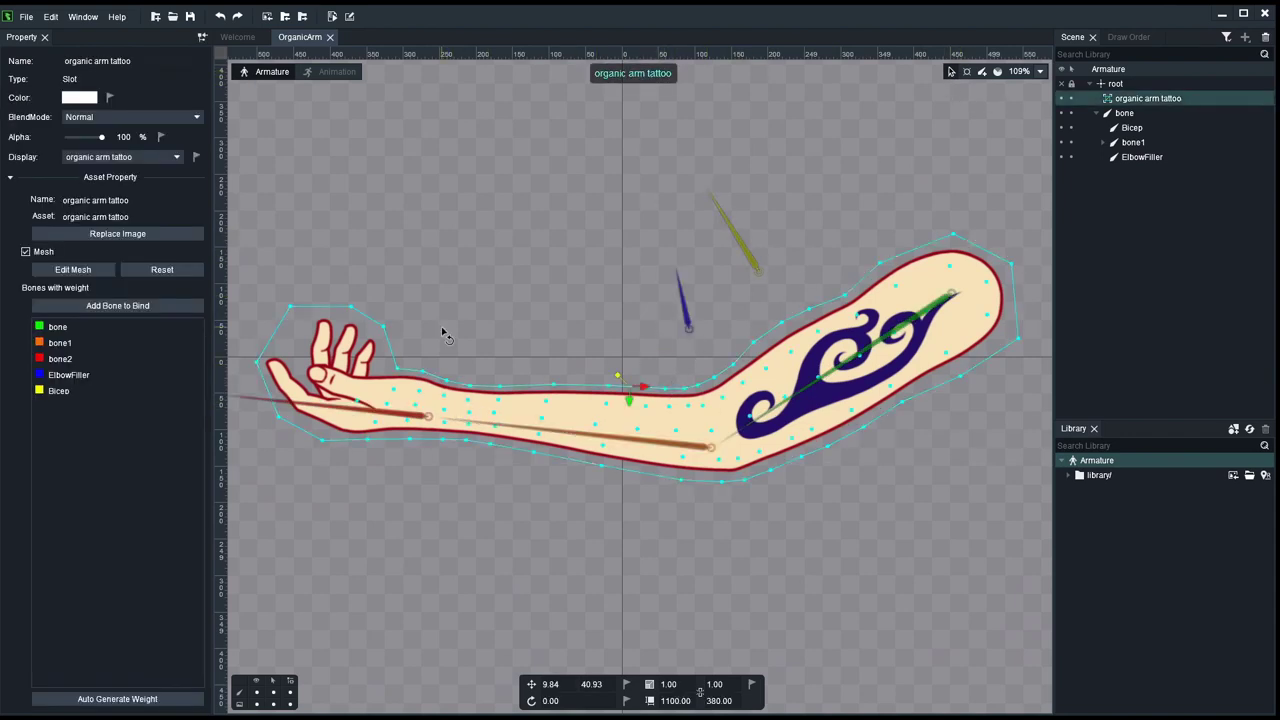
{"action": "scroll", "coordinate": [446, 320], "scroll_direction": "up", "scroll_amount": 5}
{"action": "left_click", "coordinate": [999, 72]}
{"action": "left_click_drag", "start_coordinate": [443, 400], "coordinate": [580, 363]}
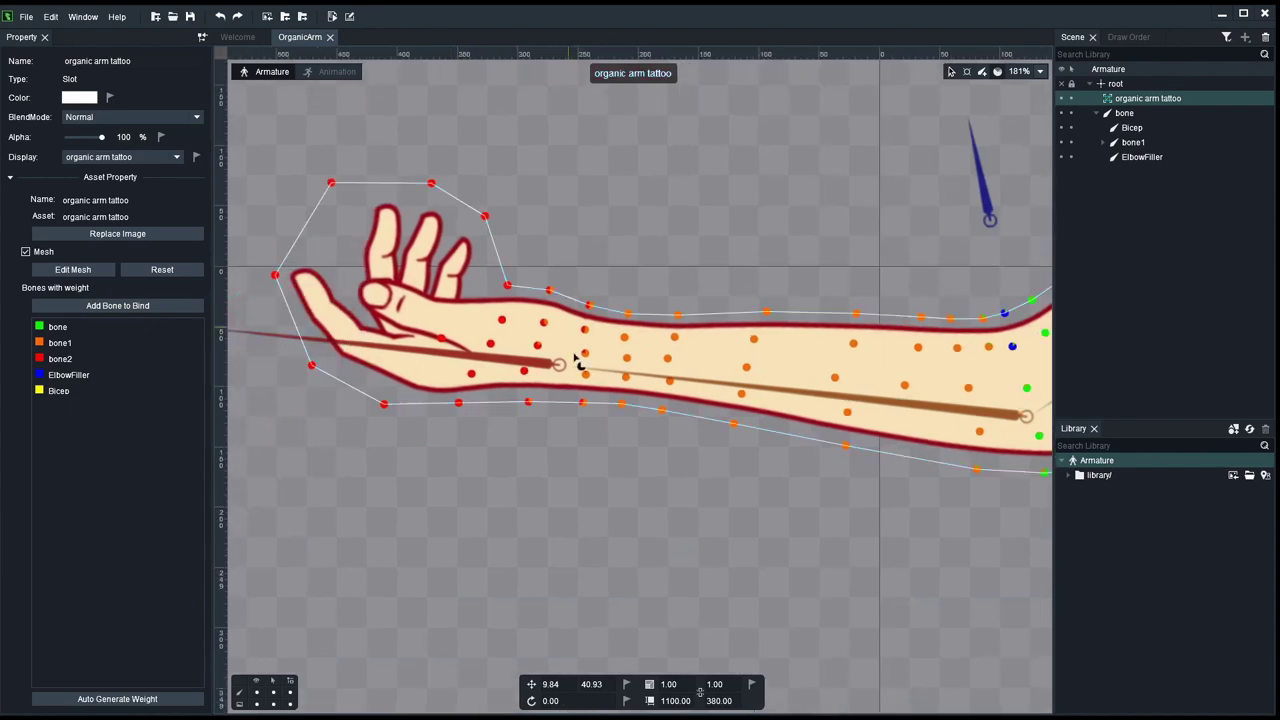
{"action": "left_click_drag", "start_coordinate": [731, 240], "coordinate": [956, 255]}
{"action": "left_click", "coordinate": [997, 72]}
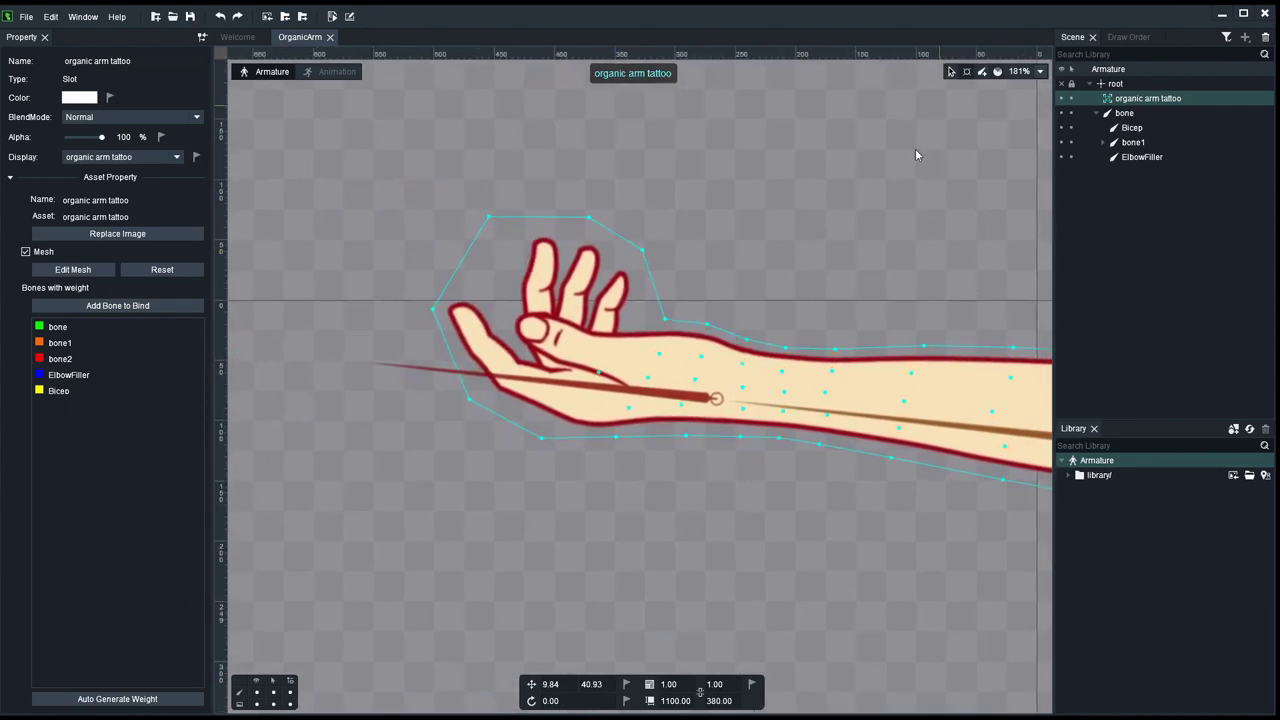
Step: Try bending the wrist by rotating the hand bone bone2 upward, and undo the rotation
{"action": "left_click", "coordinate": [571, 388], "text": "ctrl"}
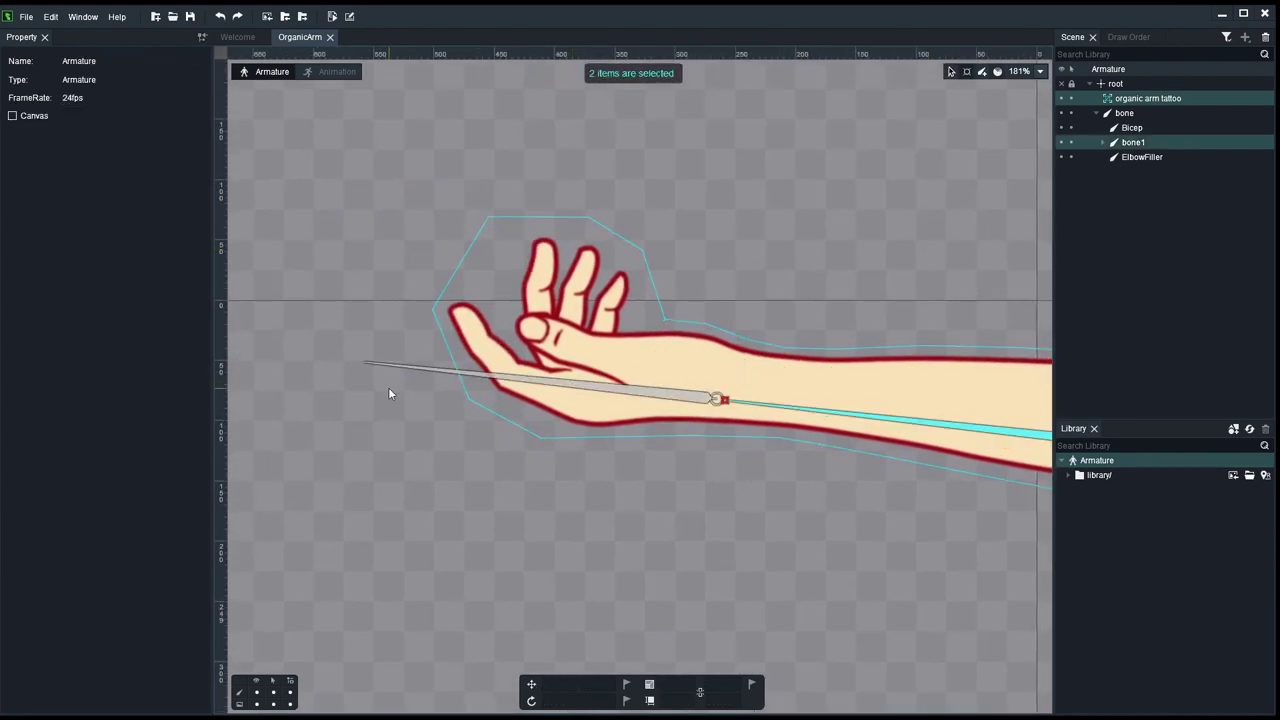
{"action": "left_click_drag", "start_coordinate": [318, 395], "coordinate": [451, 168]}
{"action": "key", "text": "ctrl+z"}
Step: Select the arm mesh again and inspect the bone1 and bone2 weighting of the vertices at the wrist
{"action": "left_click", "coordinate": [866, 371]}
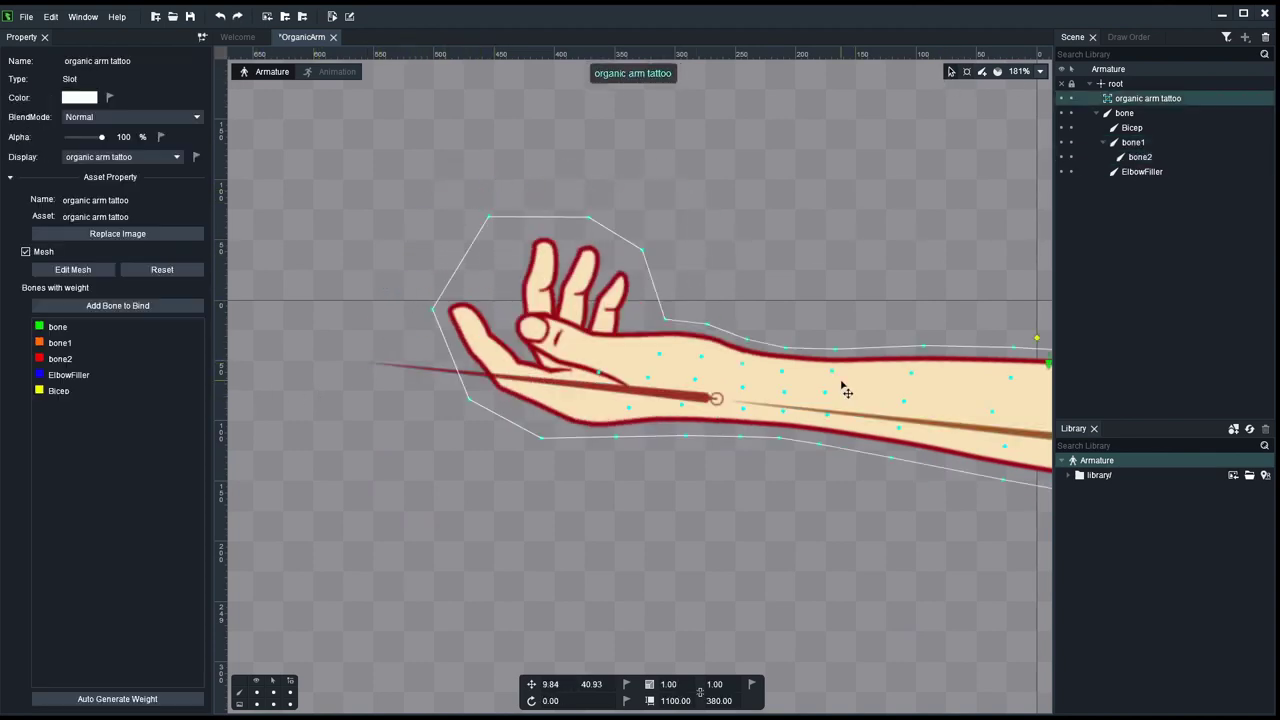
{"action": "scroll", "coordinate": [843, 400], "scroll_direction": "up", "scroll_amount": 3}
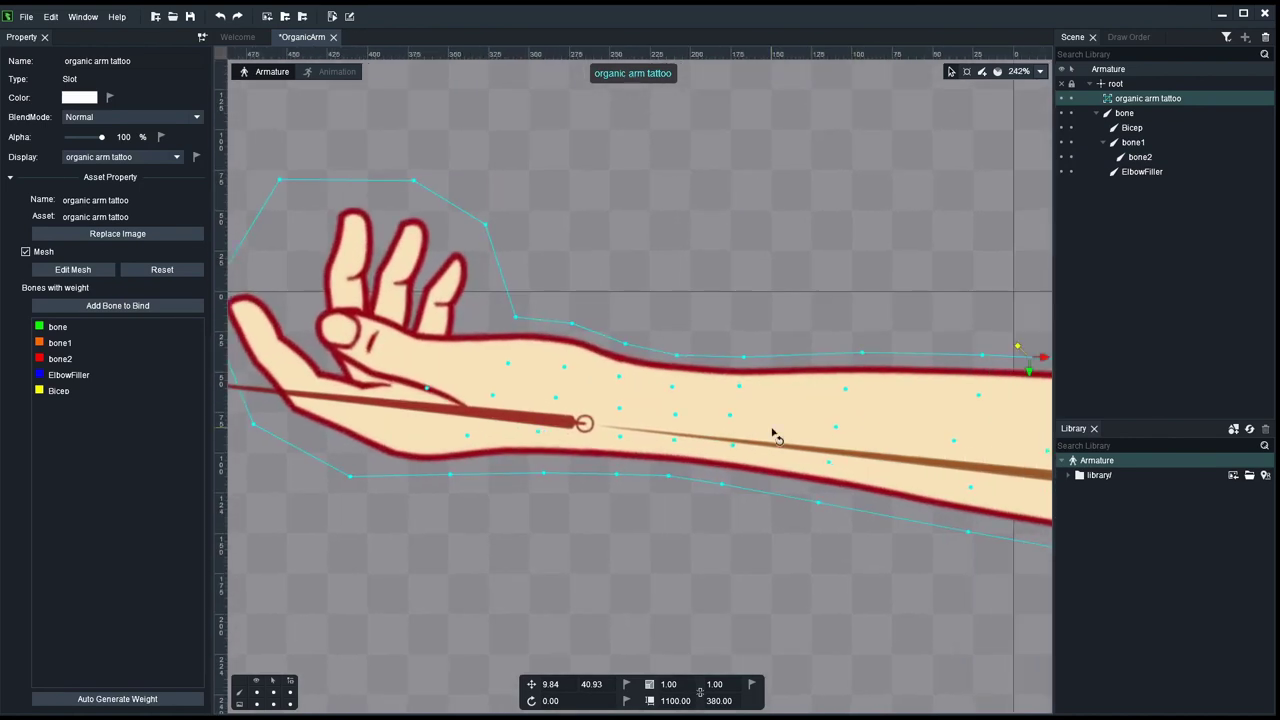
{"action": "left_click", "coordinate": [992, 72]}
{"action": "left_click", "coordinate": [690, 385]}
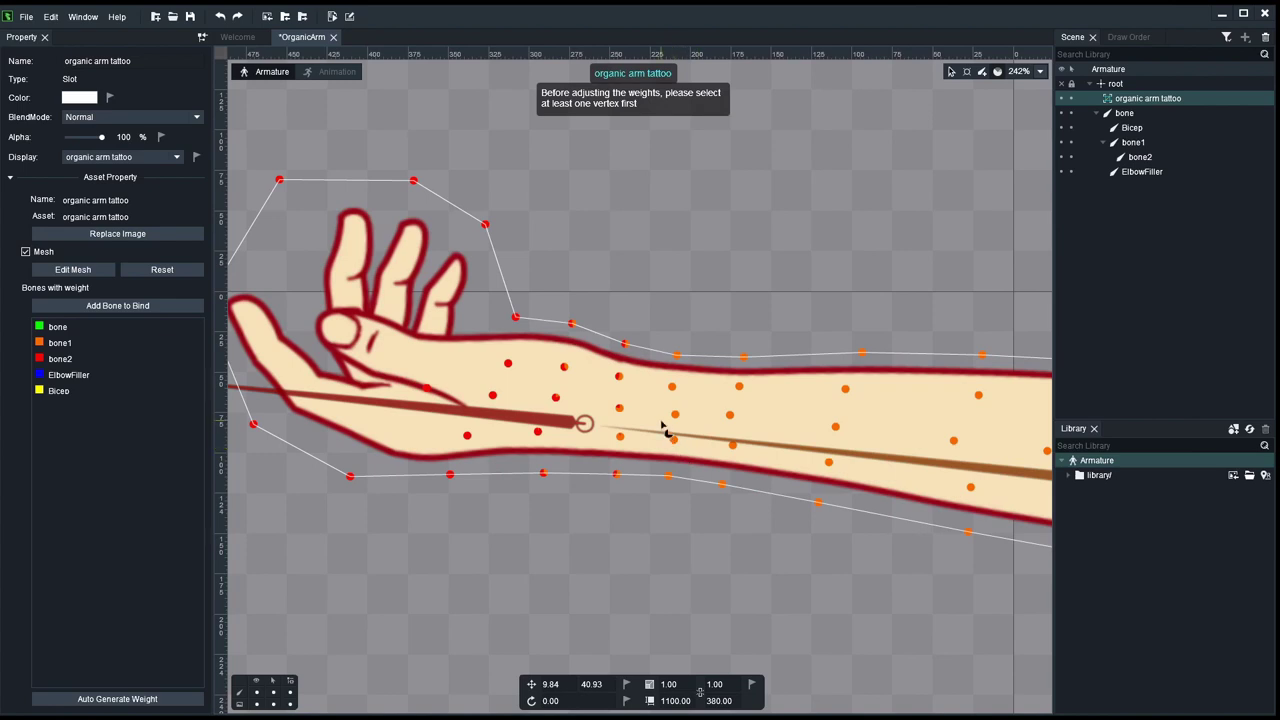
{"action": "key", "text": "Escape"}
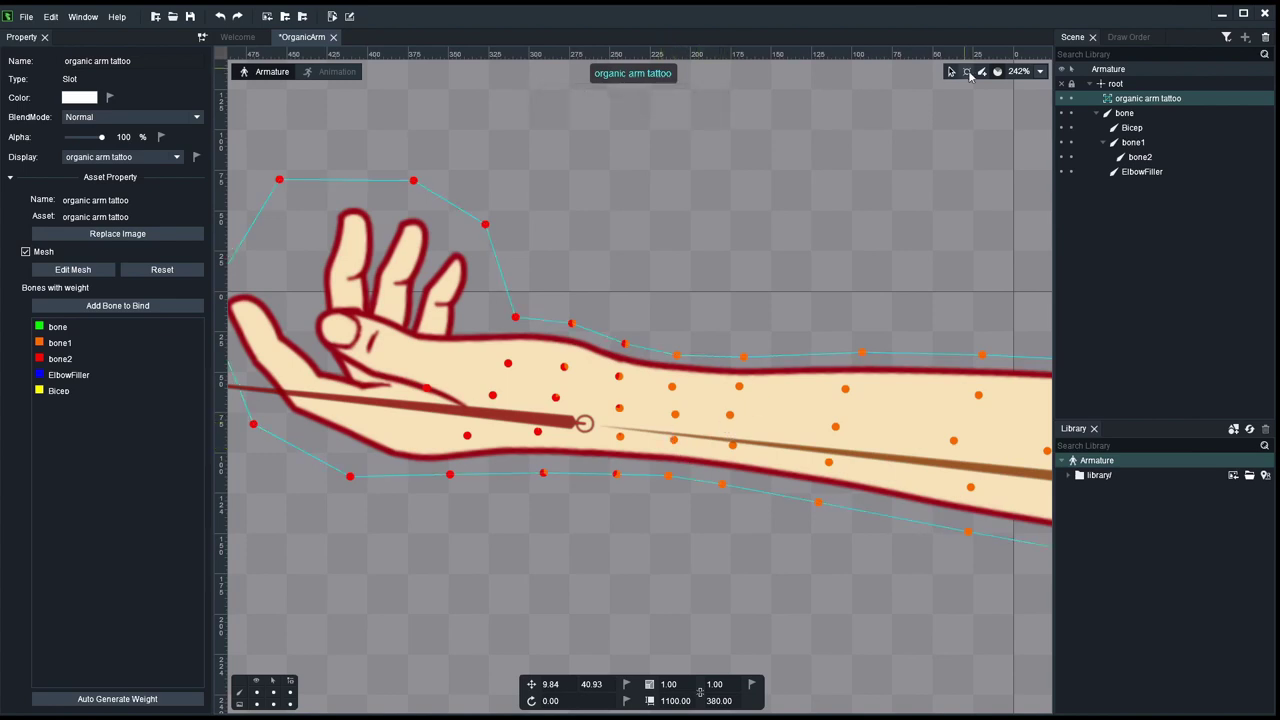
Step: Test the wrist deformation by rotating bone2 upward twice, and undo each rotation
{"action": "left_click_drag", "start_coordinate": [395, 366], "coordinate": [519, 352]}
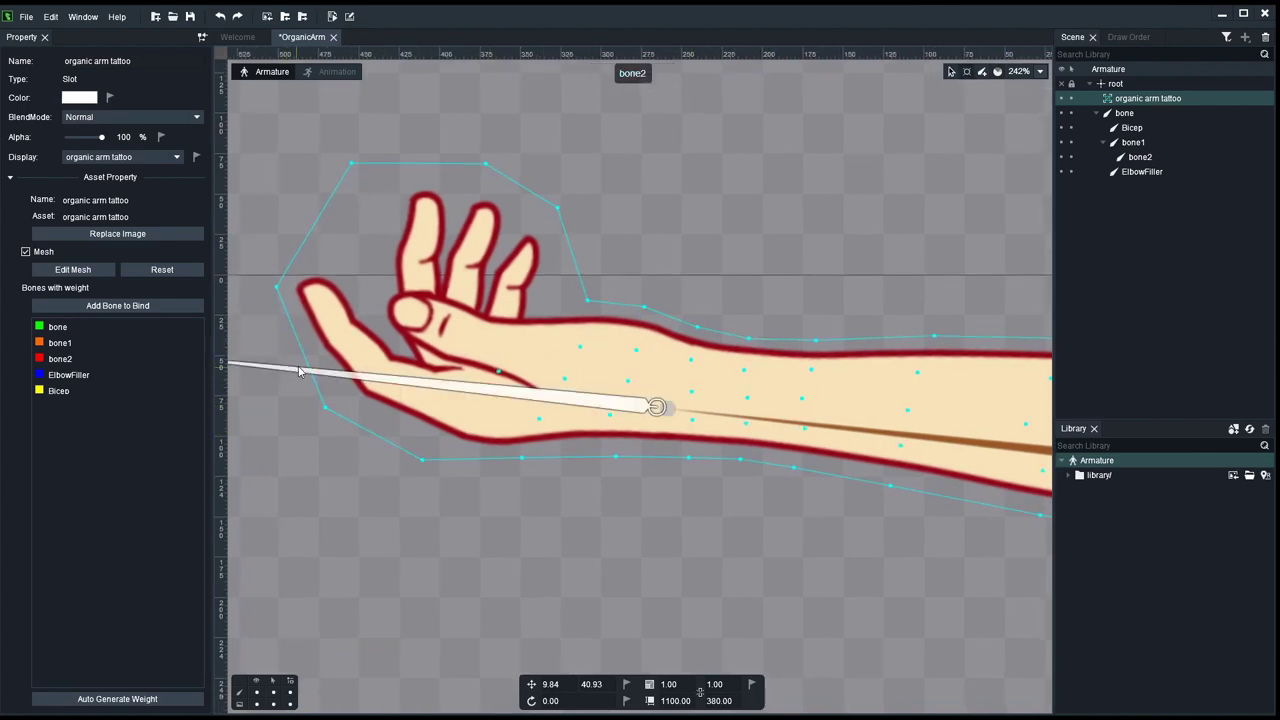
{"action": "left_click_drag", "start_coordinate": [358, 371], "coordinate": [406, 189]}
{"action": "key", "text": "ctrl+z"}
{"action": "left_click", "coordinate": [997, 71]}
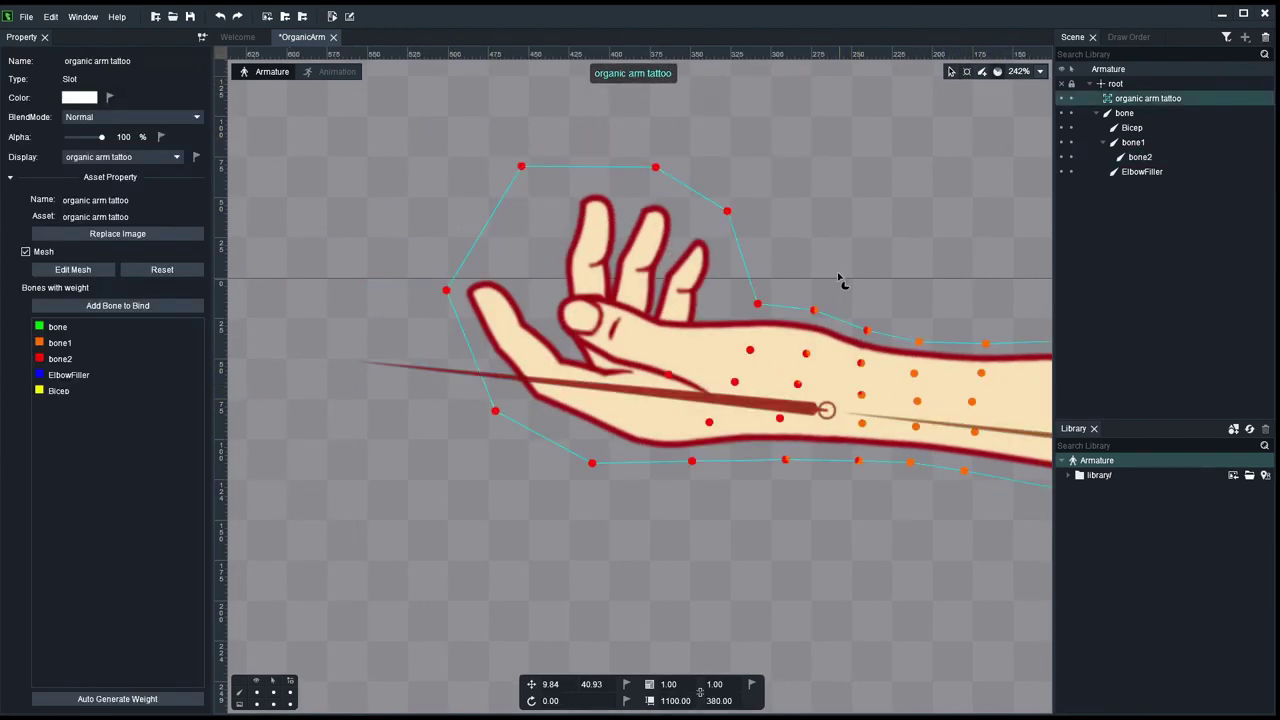
{"action": "left_click", "coordinate": [893, 228]}
{"action": "left_click_drag", "start_coordinate": [400, 368], "coordinate": [546, 88]}
{"action": "key", "text": "ctrl+z"}
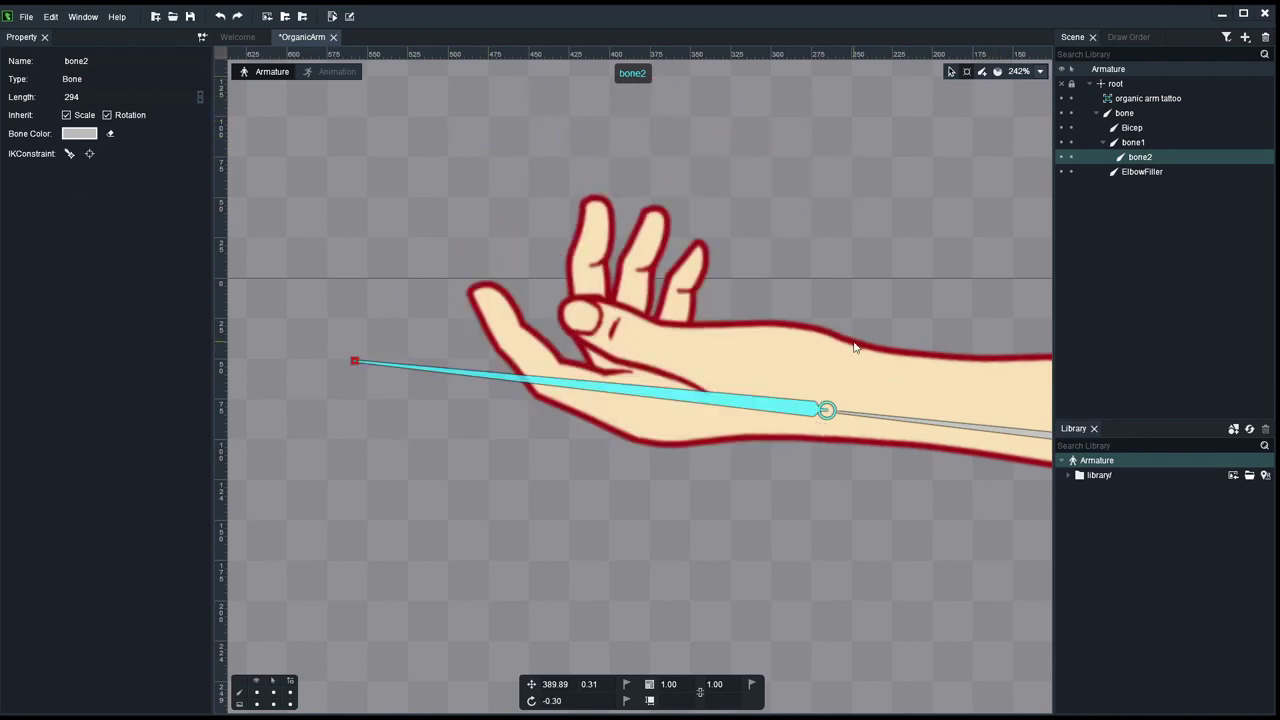
Step: Refine the bone2 weights of the vertices around the wrist, setting the lower edge vertex just past the joint to 0%
{"action": "left_click", "coordinate": [855, 348]}
{"action": "left_click", "coordinate": [807, 356]}
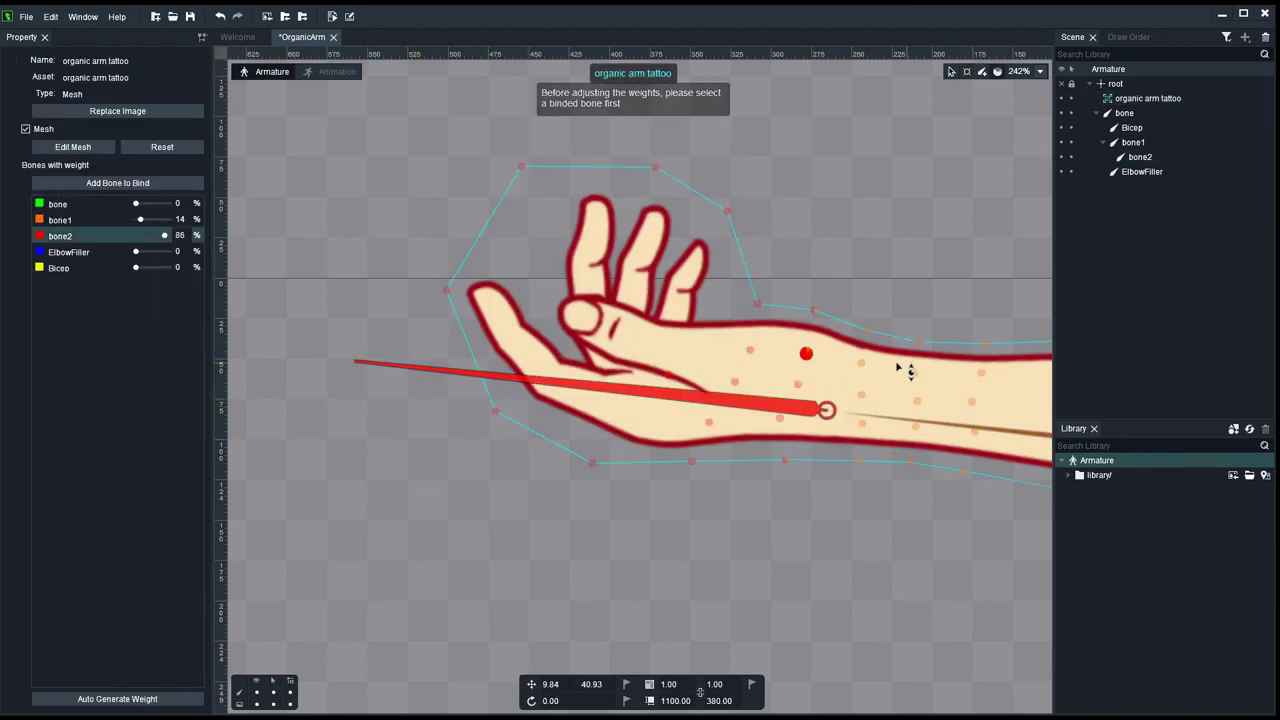
{"action": "left_click", "coordinate": [797, 384]}
{"action": "left_click", "coordinate": [859, 461]}
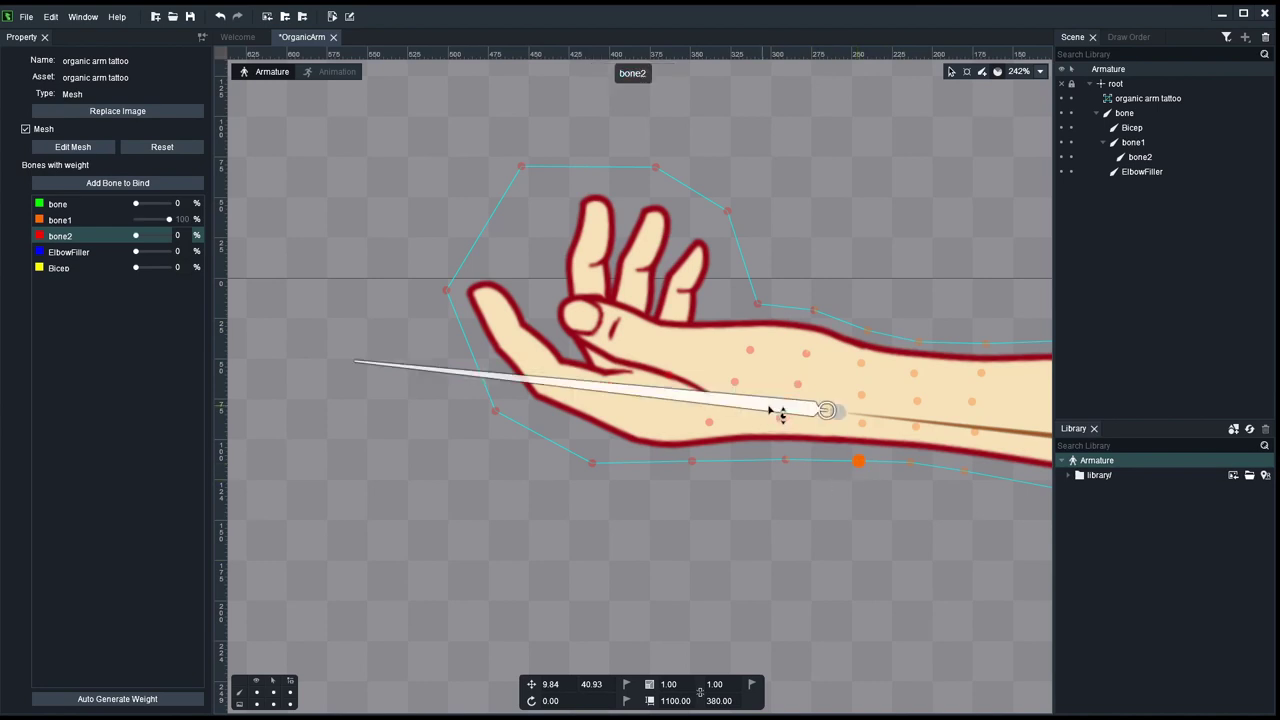
{"action": "left_click", "coordinate": [862, 396]}
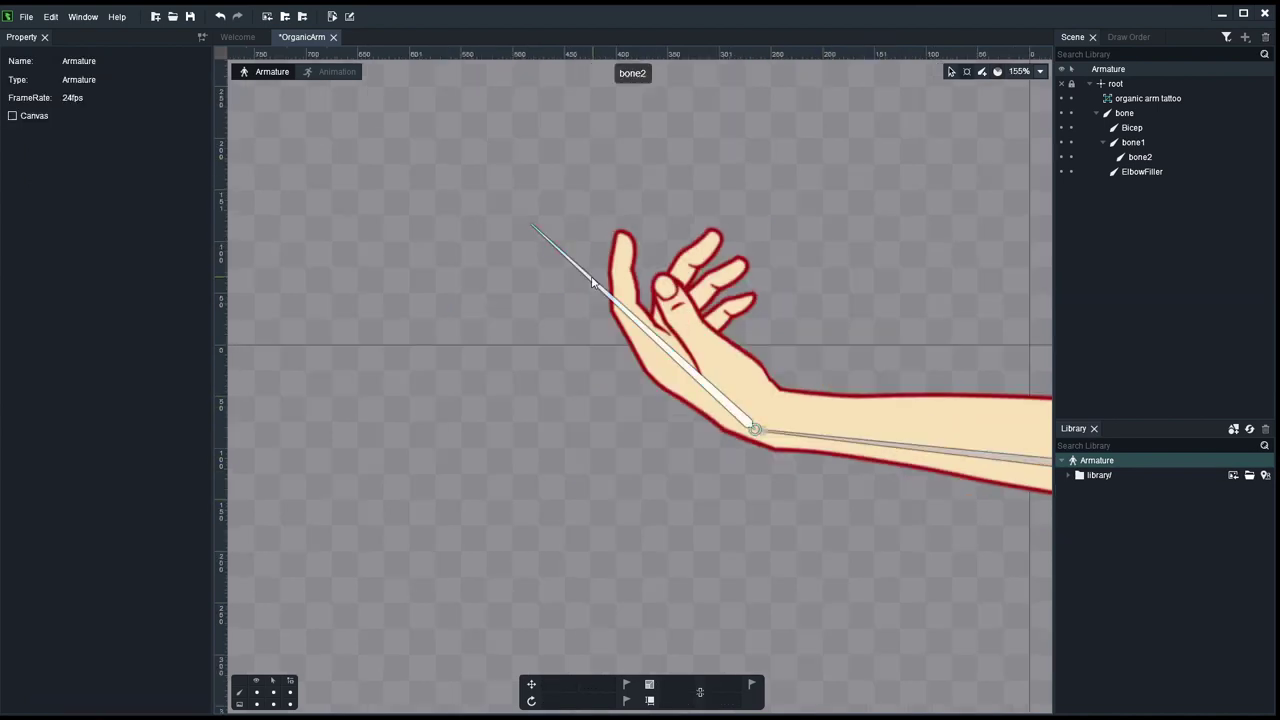
Step: Rotate the hand bone bone2 to about 10° and select the arm mesh to check the wrist across the whole arm
{"action": "left_click", "coordinate": [531, 225]}
{"action": "left_click_drag", "start_coordinate": [524, 238], "coordinate": [466, 344]}
{"action": "scroll", "coordinate": [639, 470], "scroll_direction": "up", "scroll_amount": 5}
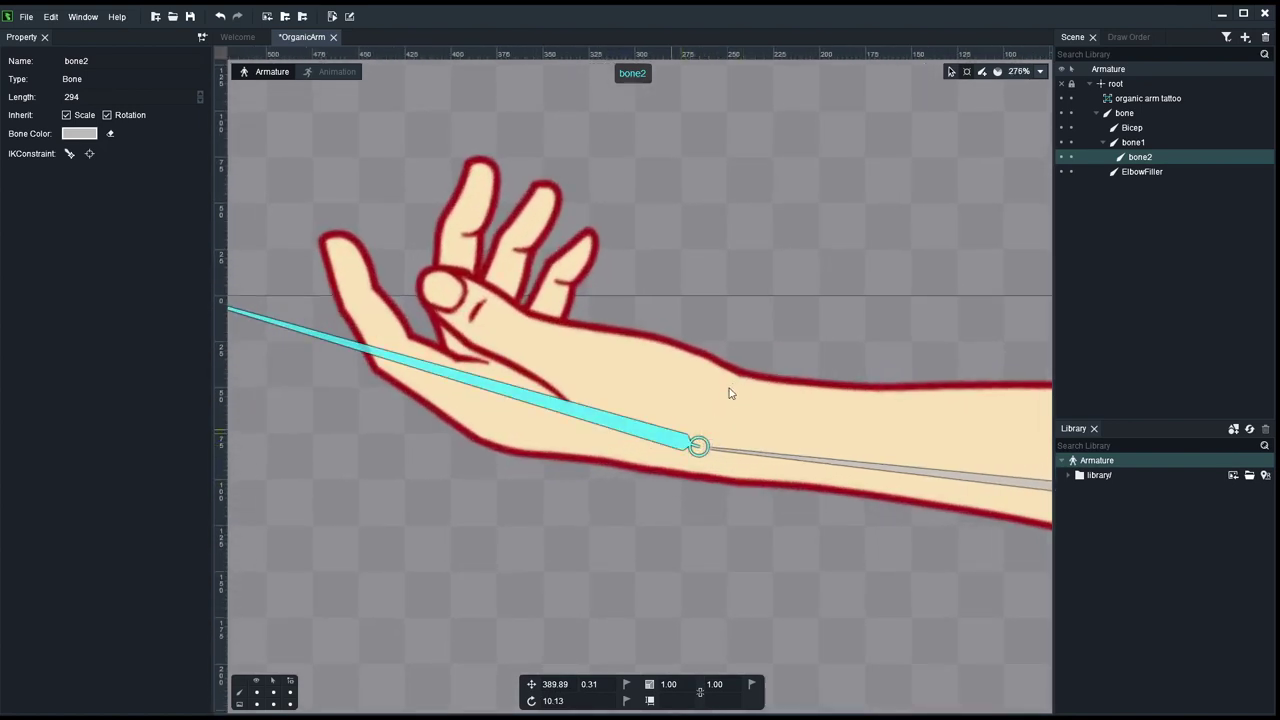
{"action": "left_click", "coordinate": [951, 71]}
{"action": "left_click", "coordinate": [790, 478]}
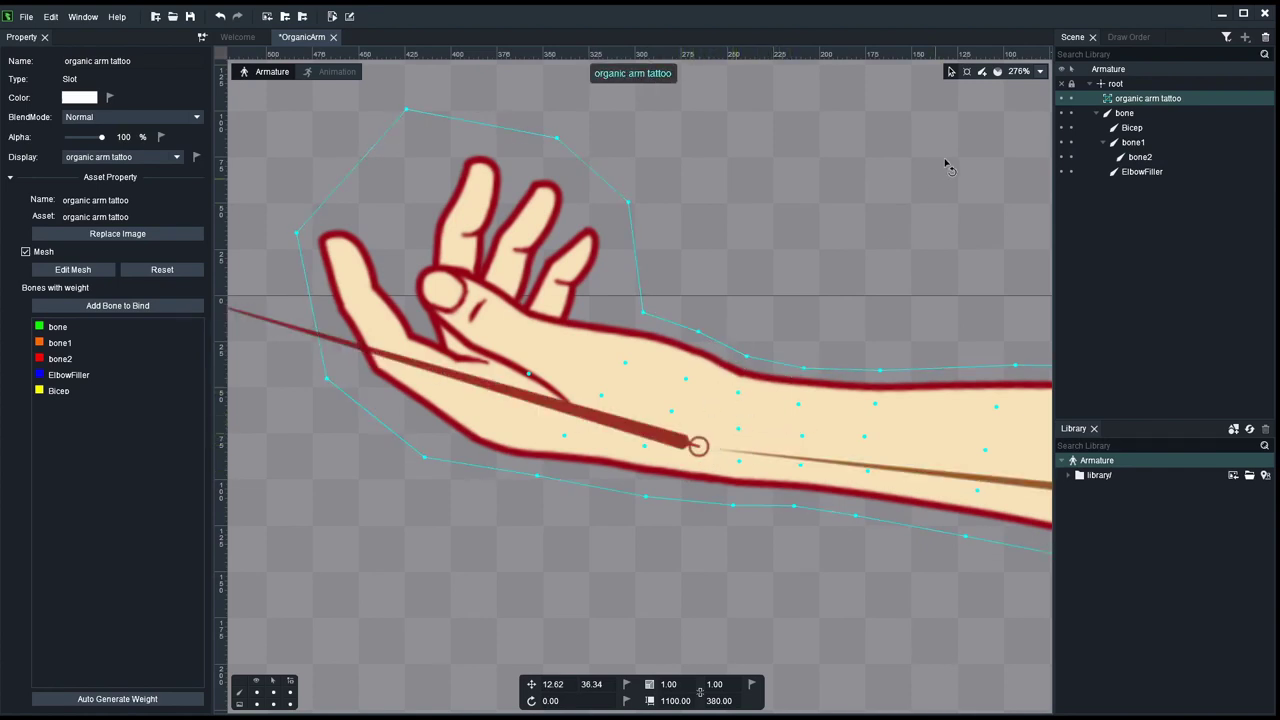
{"action": "scroll", "coordinate": [880, 371], "scroll_direction": "down", "scroll_amount": 6}
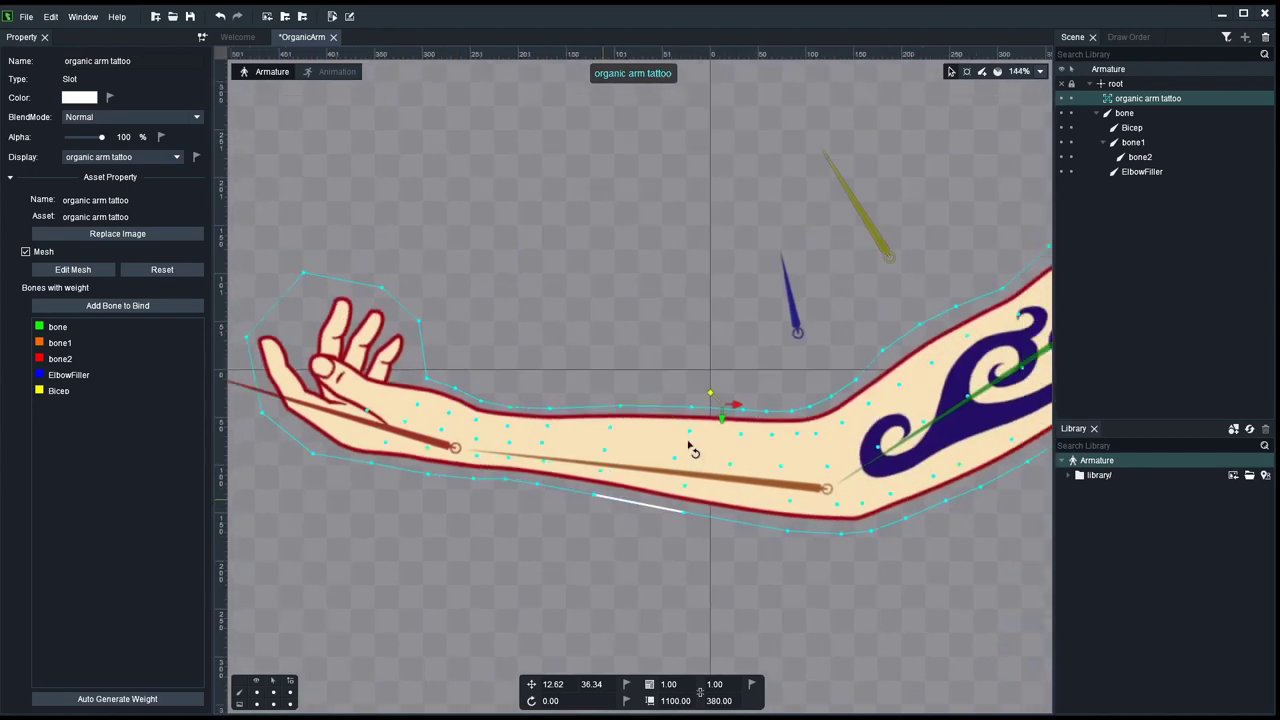
Step: Add an IK constraint to the hand bone bone2, placing its target a short distance beyond the fingertips
{"action": "scroll", "coordinate": [688, 447], "scroll_direction": "down", "scroll_amount": 2}
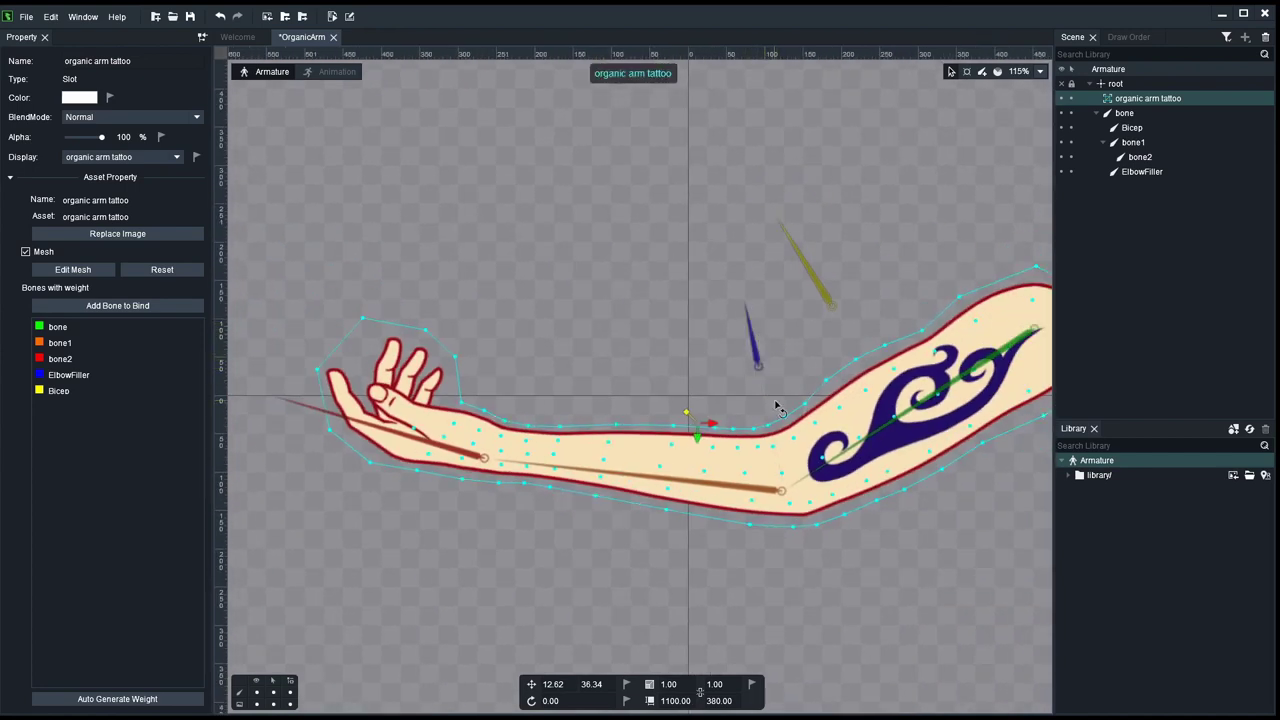
{"action": "scroll", "coordinate": [737, 465], "scroll_direction": "up", "scroll_amount": 2}
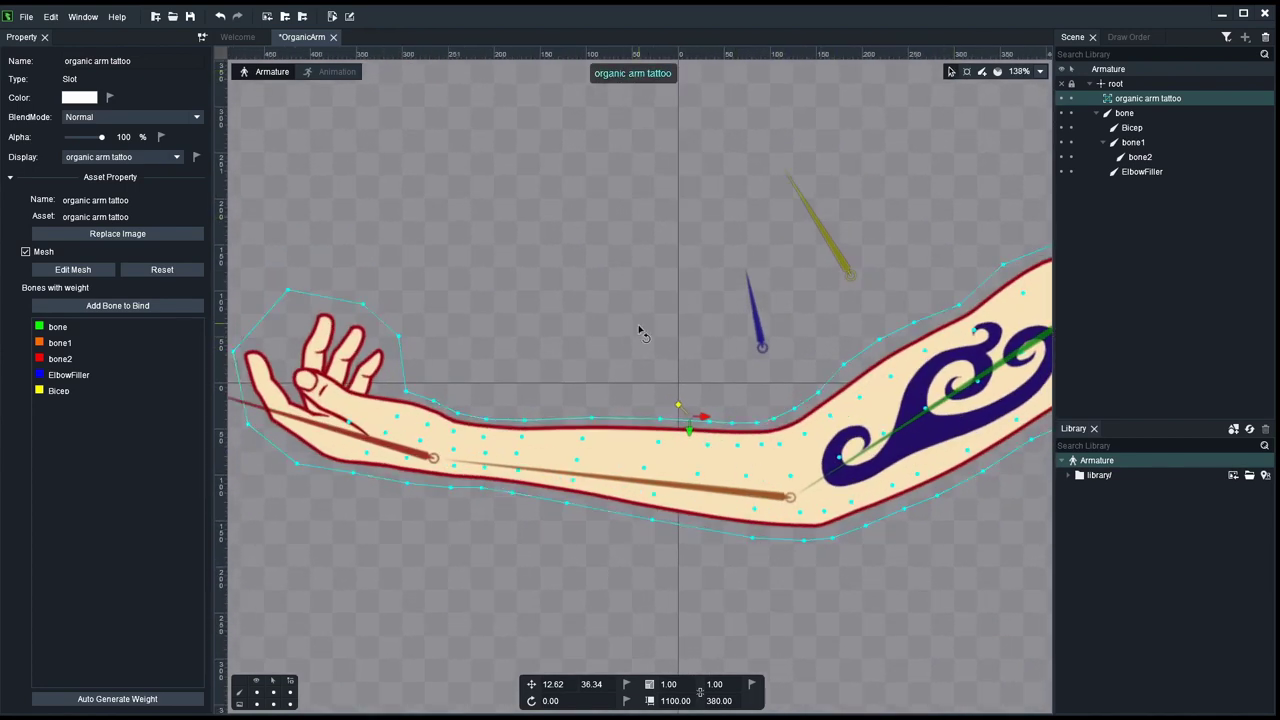
{"action": "scroll", "coordinate": [641, 334], "scroll_direction": "down", "scroll_amount": 4}
{"action": "left_click", "coordinate": [951, 73]}
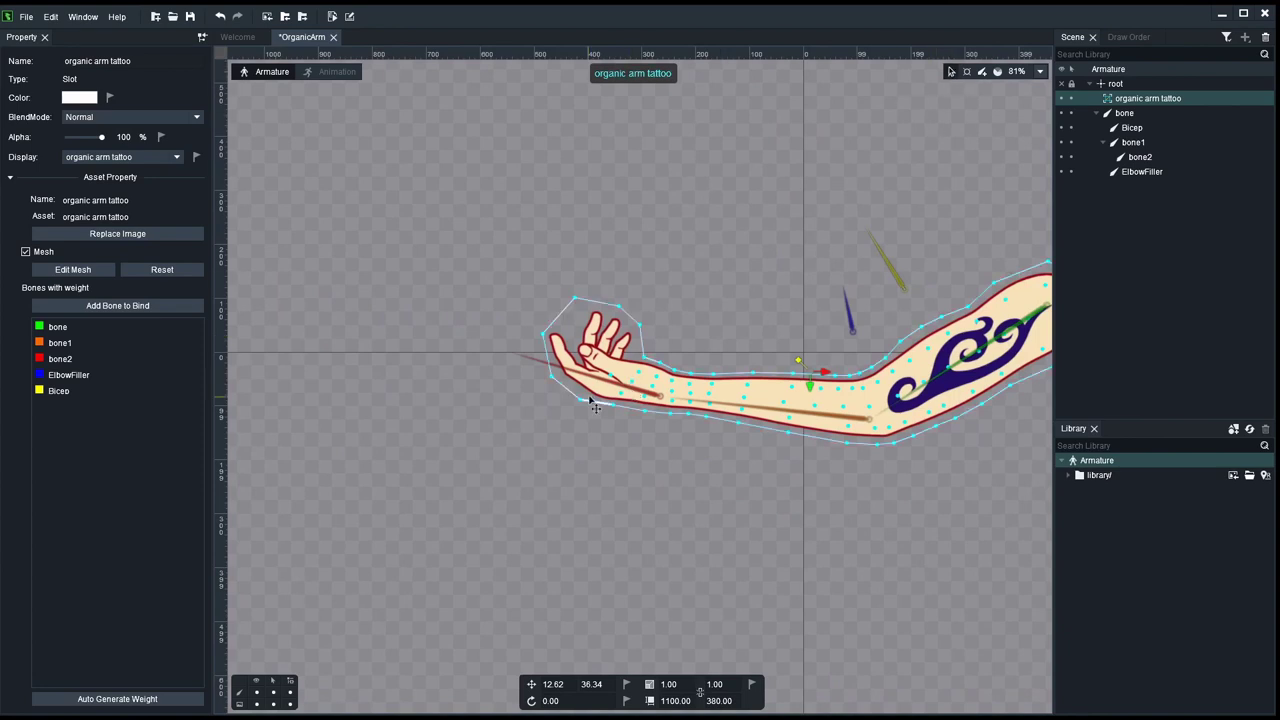
{"action": "left_click", "coordinate": [600, 380]}
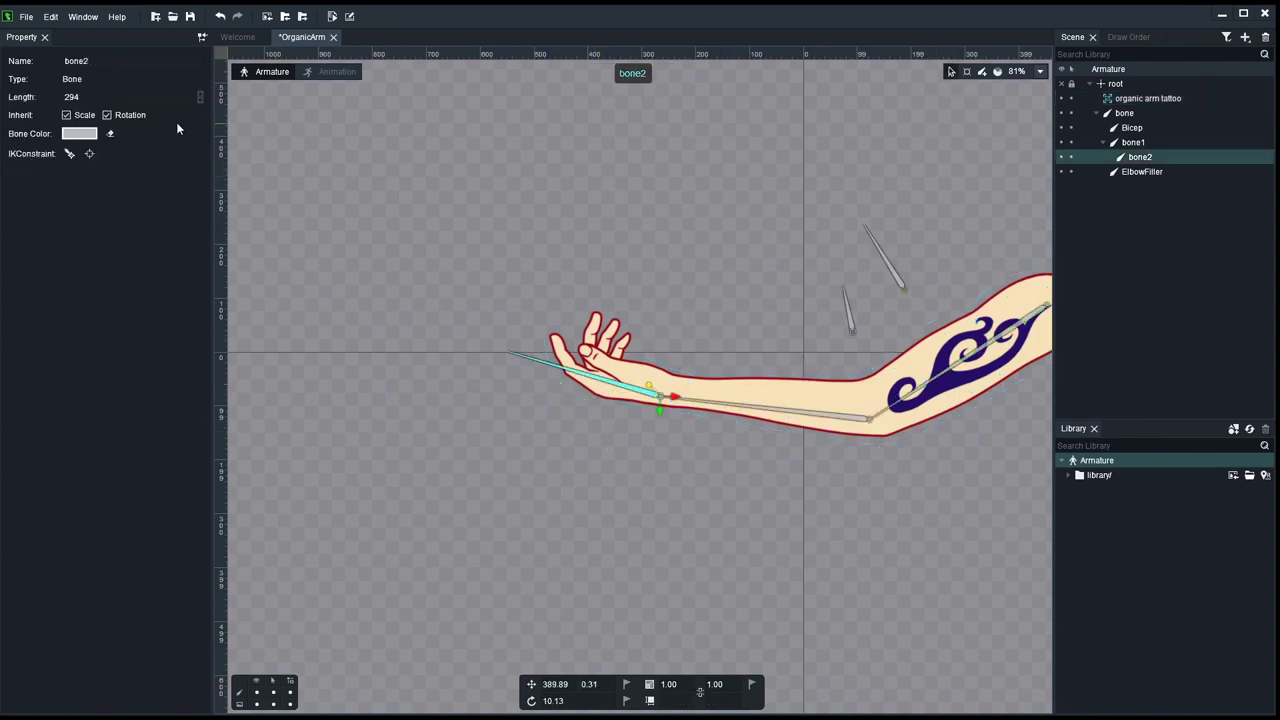
{"action": "left_click", "coordinate": [91, 153]}
{"action": "left_click", "coordinate": [450, 328]}
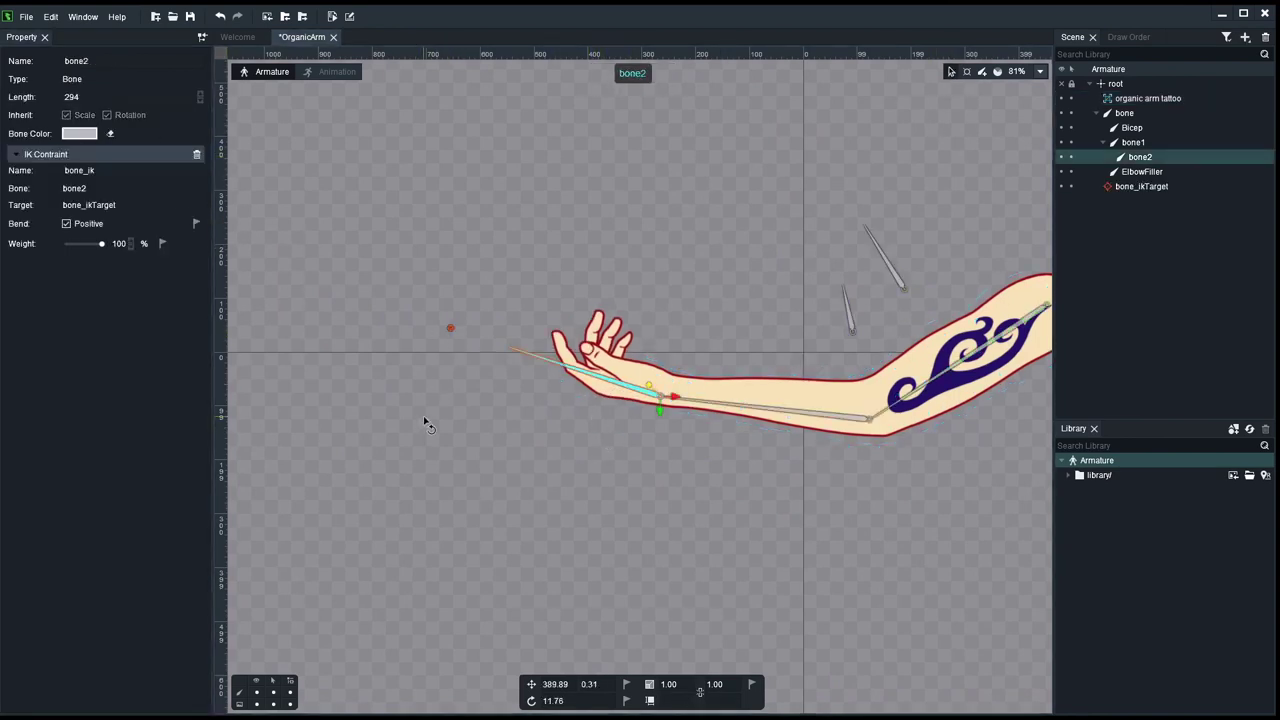
{"action": "left_click", "coordinate": [424, 422]}
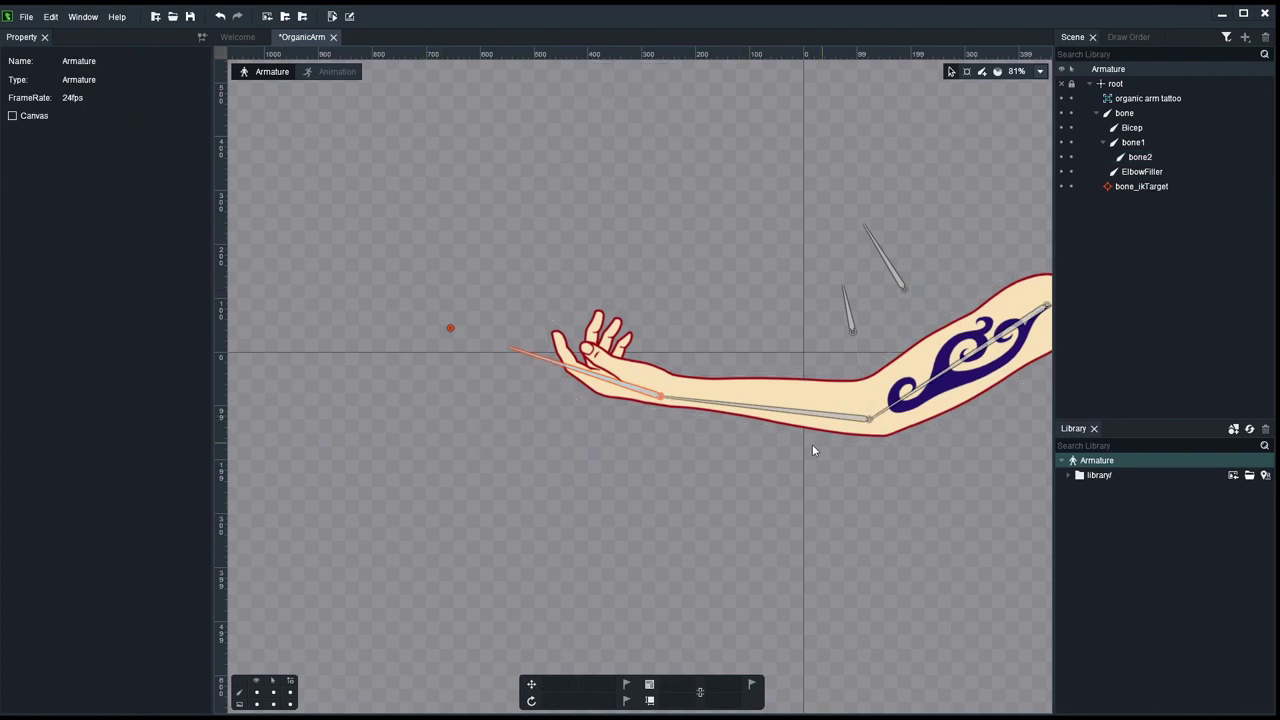
Step: Make the arm image unselectable and add an IK constraint across bone and bone1, with its target at the wrist
{"action": "scroll", "coordinate": [710, 434], "scroll_direction": "up", "scroll_amount": 5}
{"action": "left_click", "coordinate": [740, 393]}
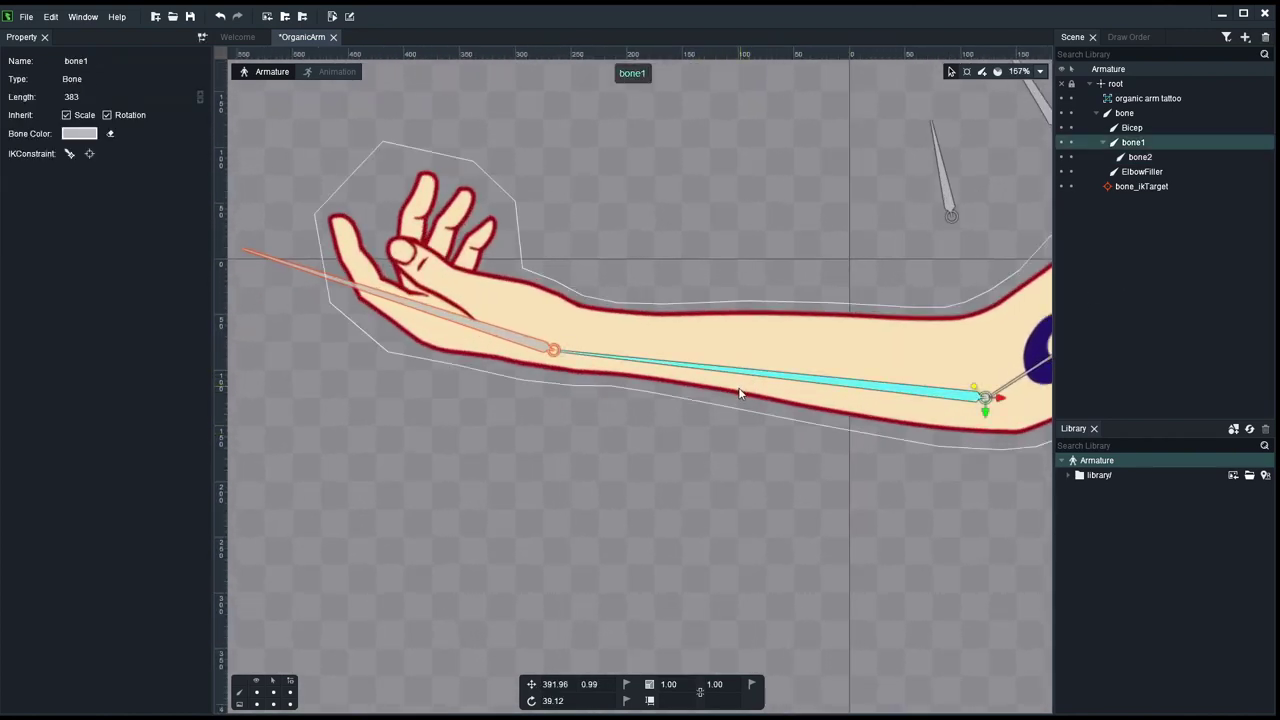
{"action": "scroll", "coordinate": [725, 452], "scroll_direction": "down", "scroll_amount": 1}
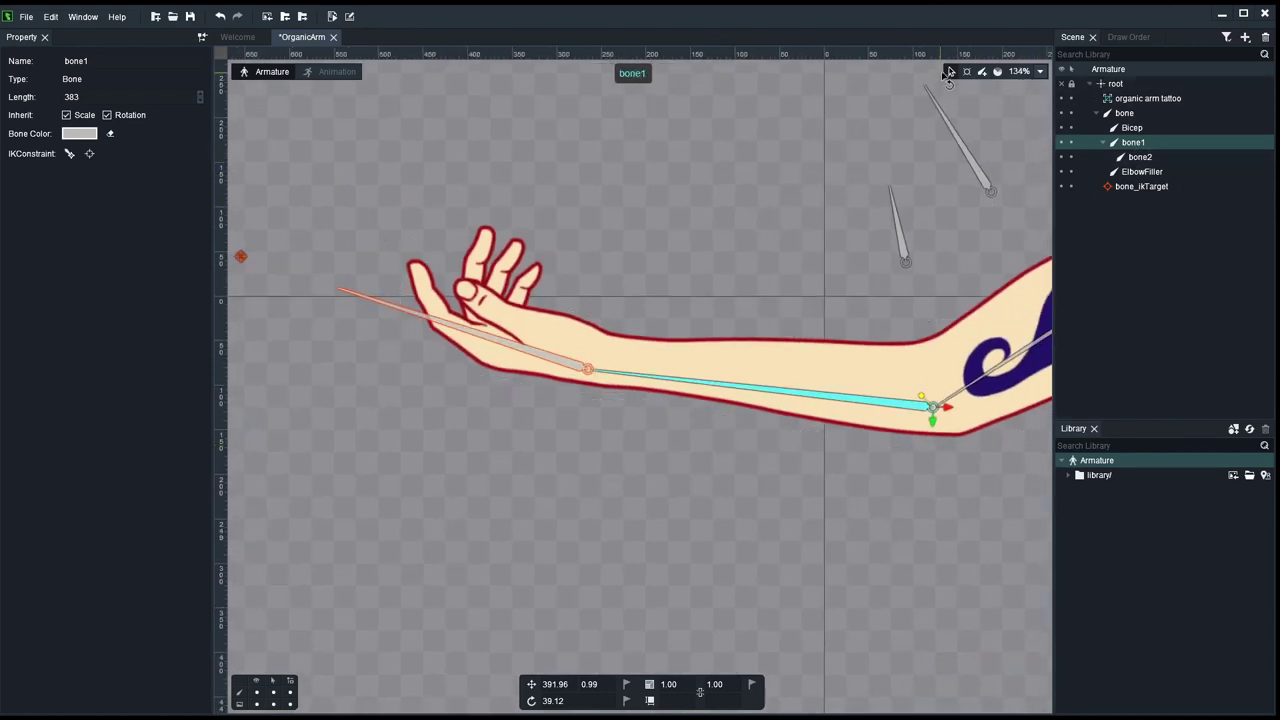
{"action": "key", "text": "ctrl+z"}
{"action": "left_click", "coordinate": [739, 494]}
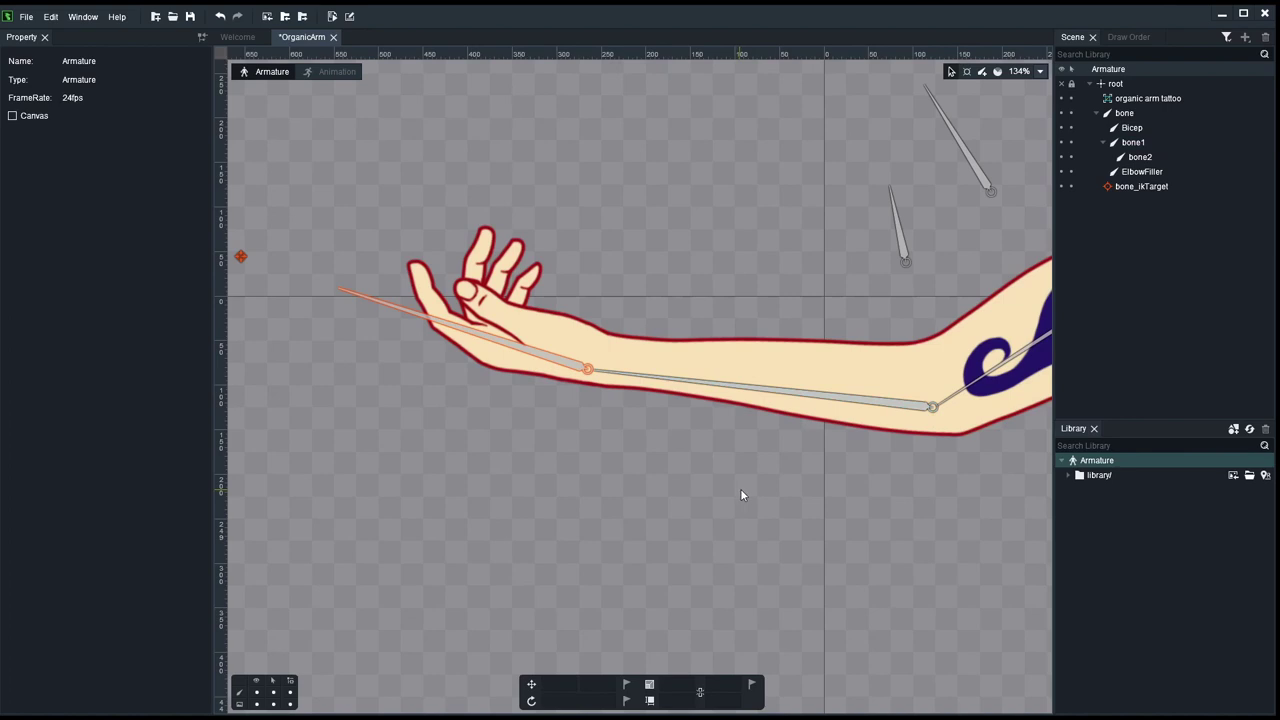
{"action": "left_click", "coordinate": [1003, 369]}
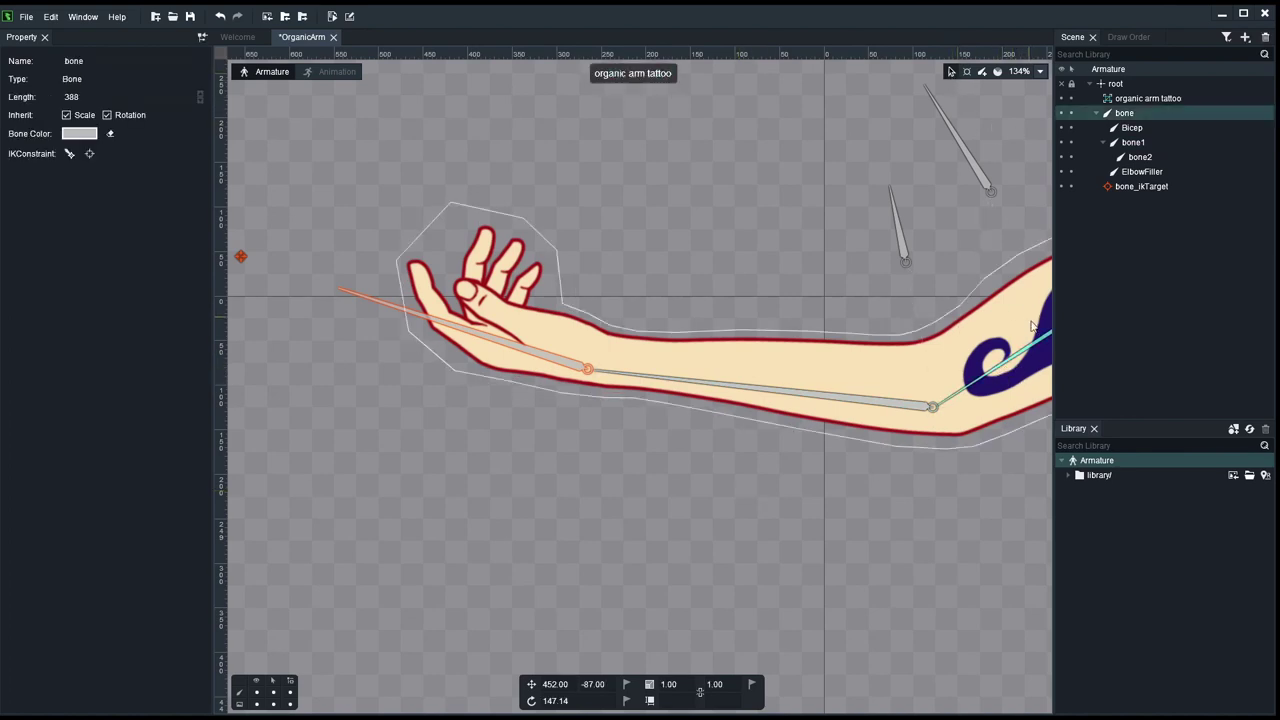
{"action": "left_click", "coordinate": [895, 404], "text": "shift"}
{"action": "scroll", "coordinate": [926, 491], "scroll_direction": "down", "scroll_amount": 2}
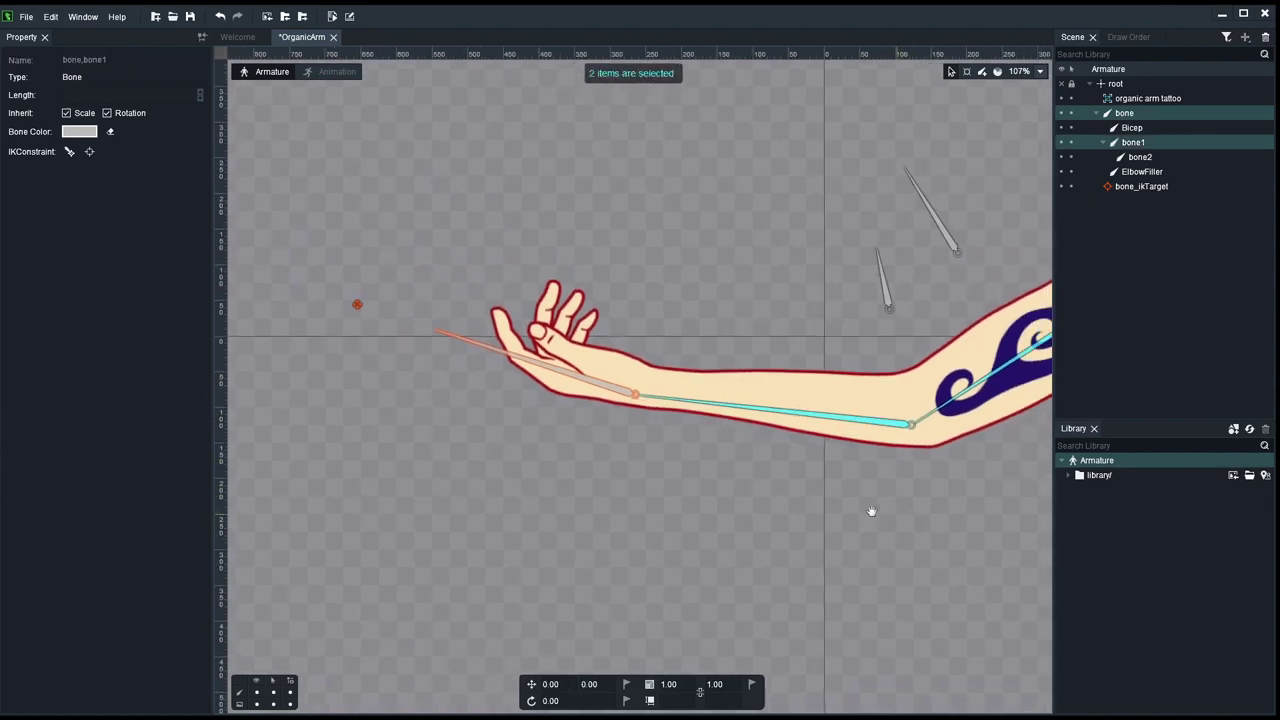
{"action": "left_click", "coordinate": [273, 703]}
{"action": "left_click", "coordinate": [70, 152]}
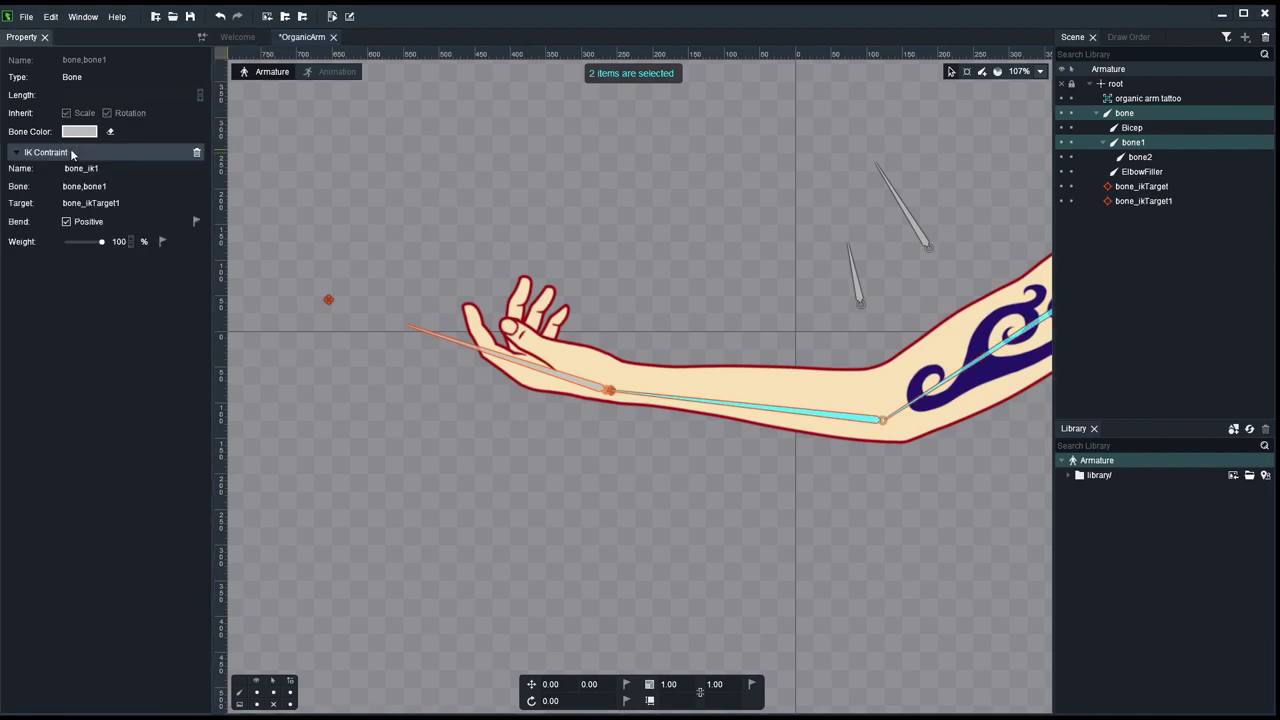
Step: Set the wrist target bone_ikTarget1's length to 200 and rotate it to about 94° so it points downward
{"action": "left_click", "coordinate": [1150, 187]}
{"action": "left_click", "coordinate": [1161, 204]}
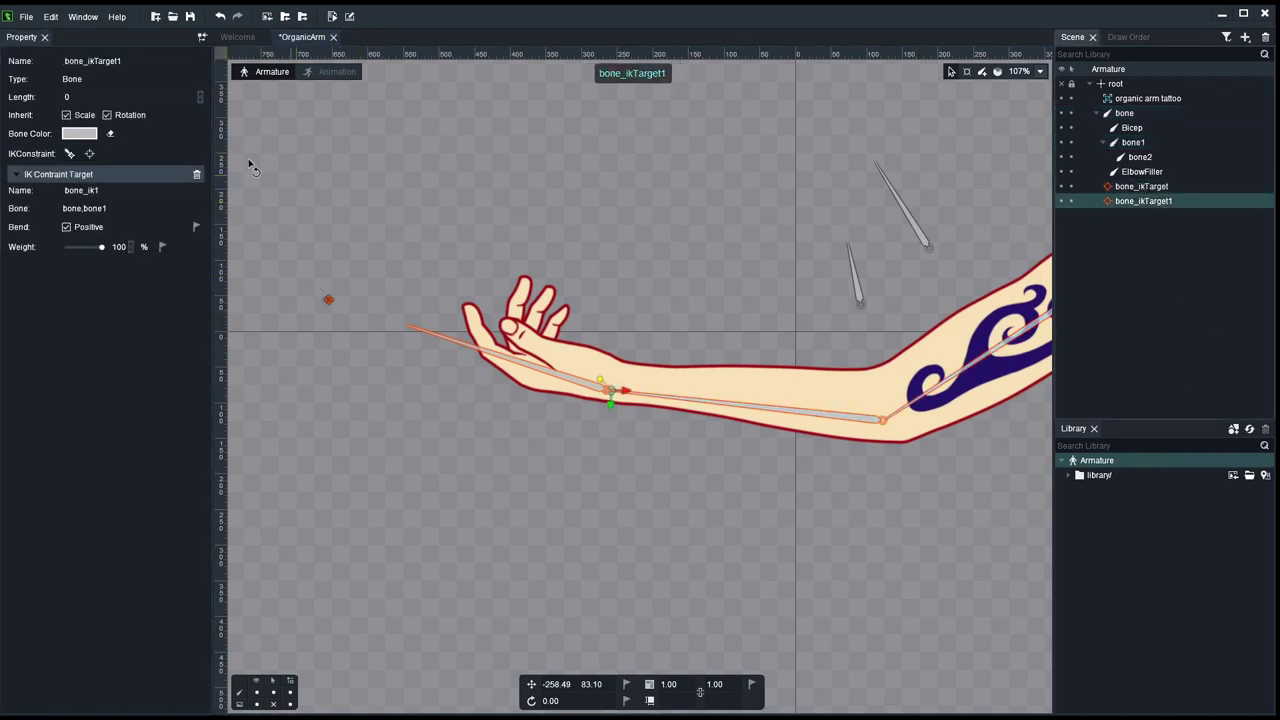
{"action": "left_click", "coordinate": [101, 97]}
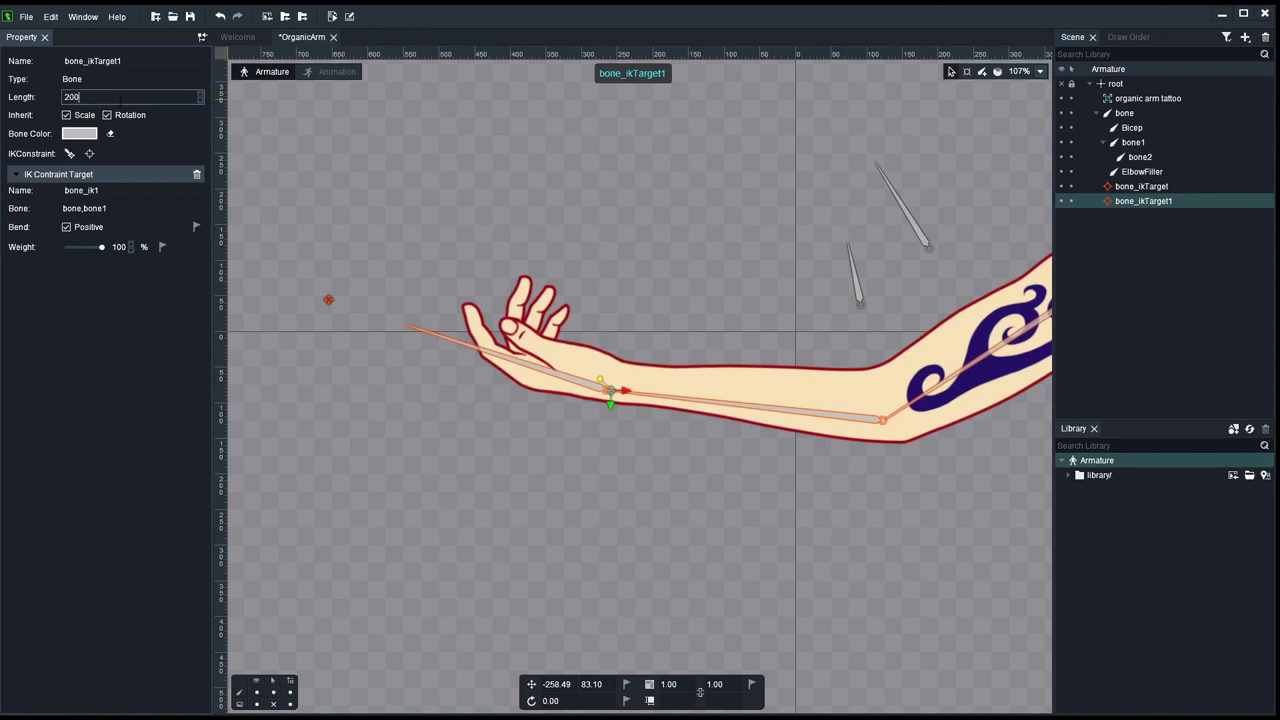
{"action": "type", "text": "200"}
{"action": "key", "text": "Return"}
{"action": "left_click", "coordinate": [953, 72]}
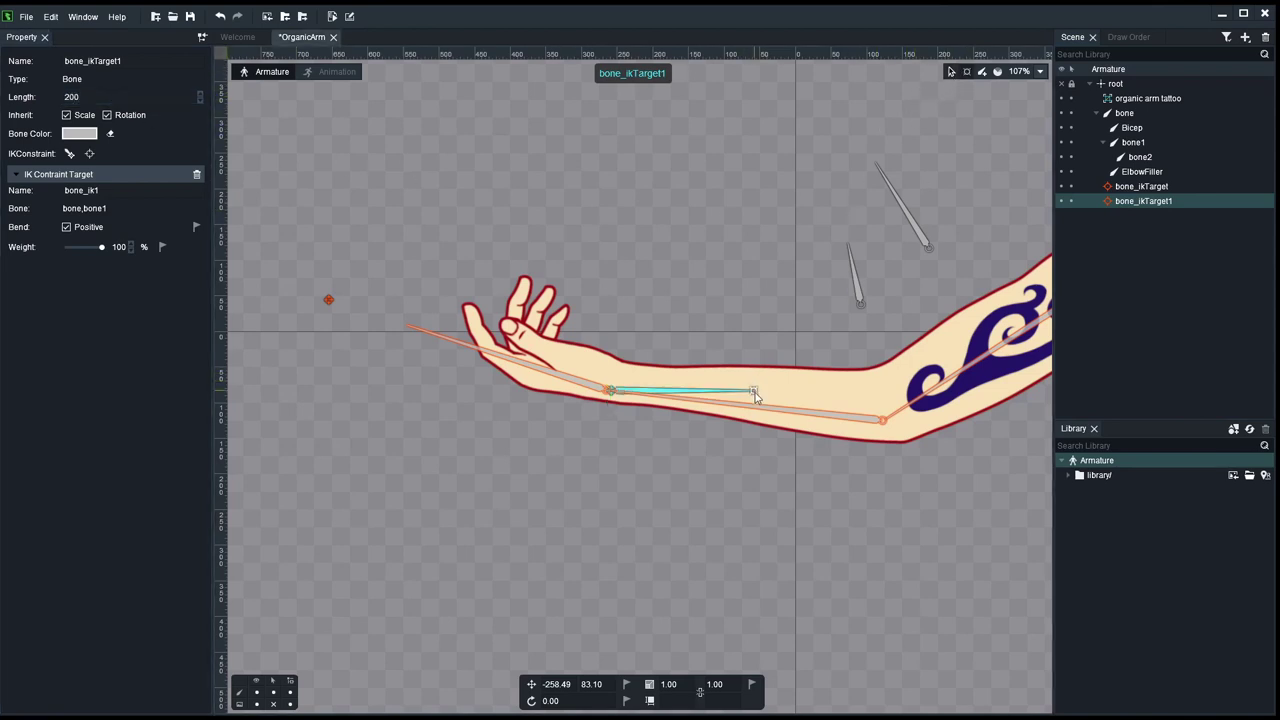
{"action": "left_click_drag", "start_coordinate": [755, 397], "coordinate": [600, 530]}
{"action": "left_click", "coordinate": [814, 156]}
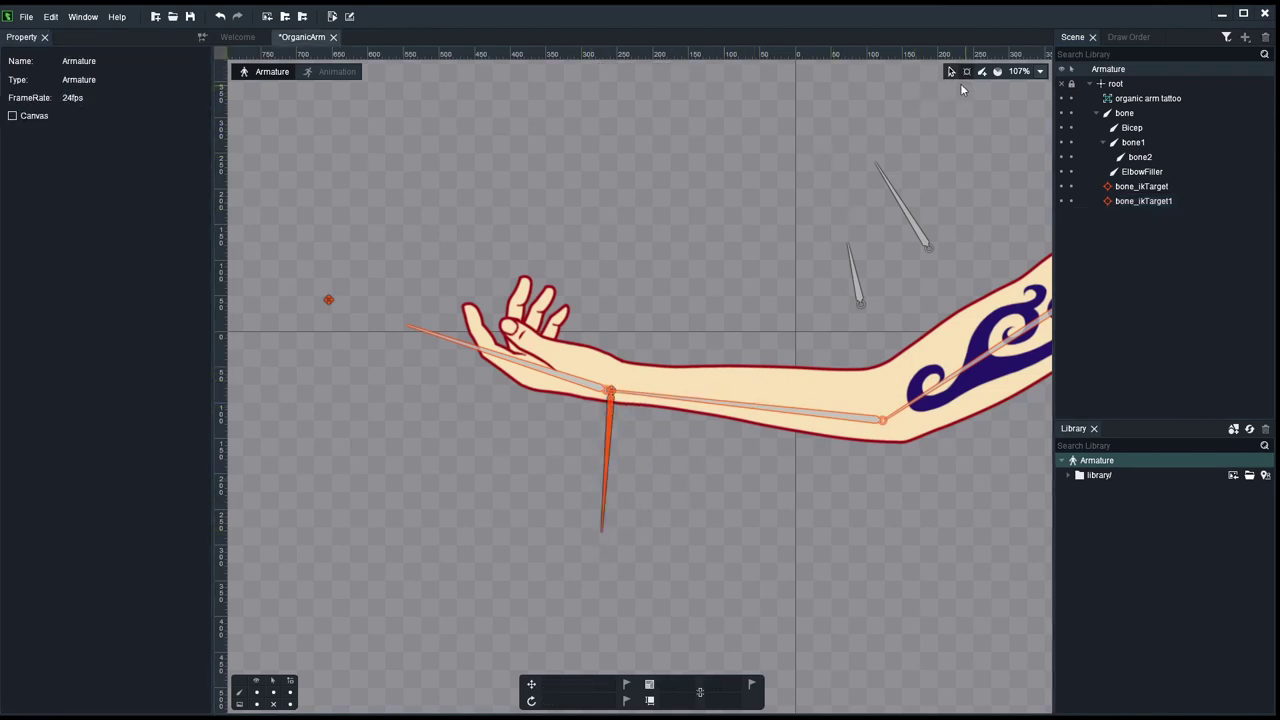
Step: Try moving the wrist target, and parent the hand target bone_ikTarget under bone1 in the hierarchy
{"action": "left_click_drag", "start_coordinate": [610, 451], "coordinate": [433, 418]}
{"action": "left_click", "coordinate": [401, 355]}
{"action": "left_click", "coordinate": [329, 303]}
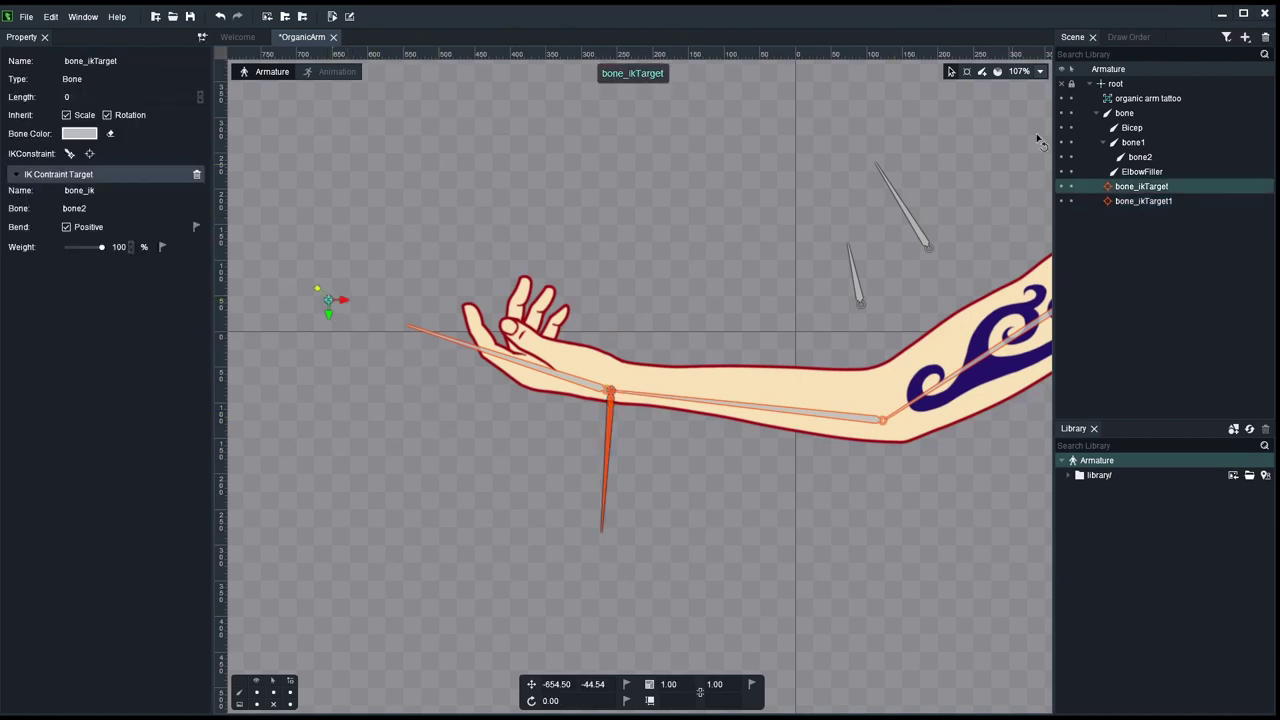
{"action": "left_click", "coordinate": [330, 297]}
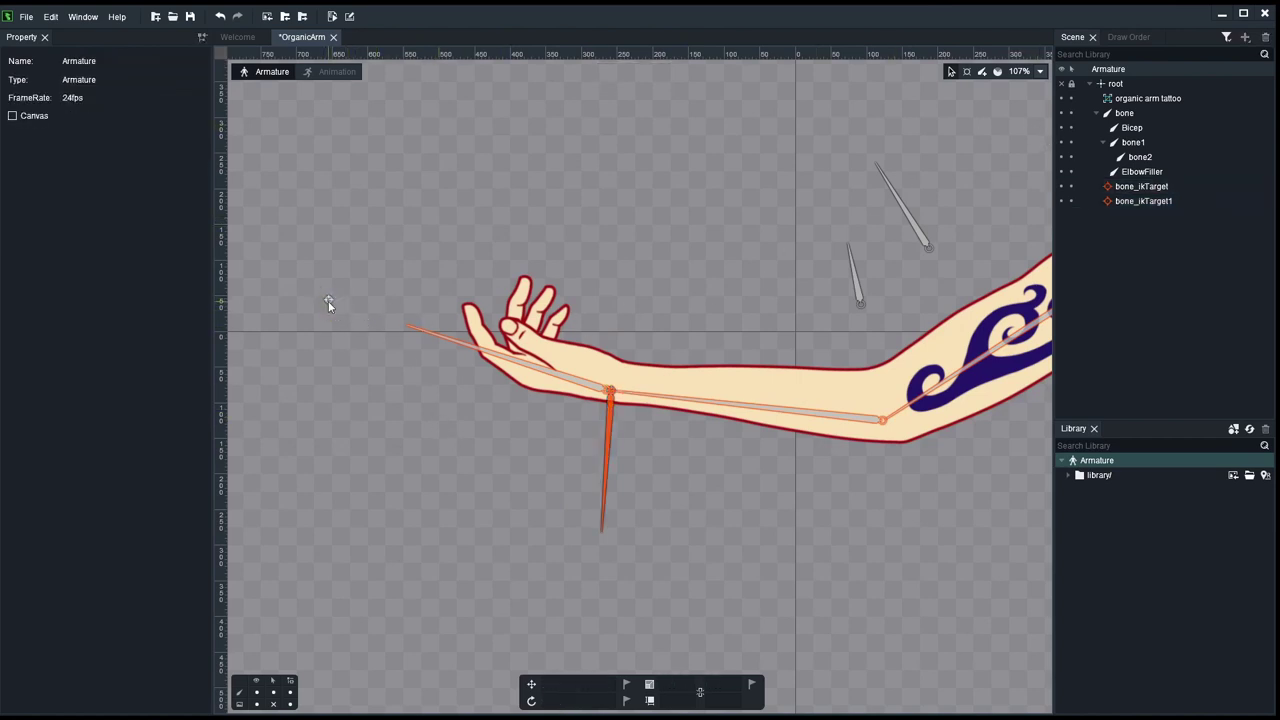
{"action": "left_click", "coordinate": [328, 301]}
{"action": "left_click", "coordinate": [327, 299]}
{"action": "left_click", "coordinate": [327, 299]}
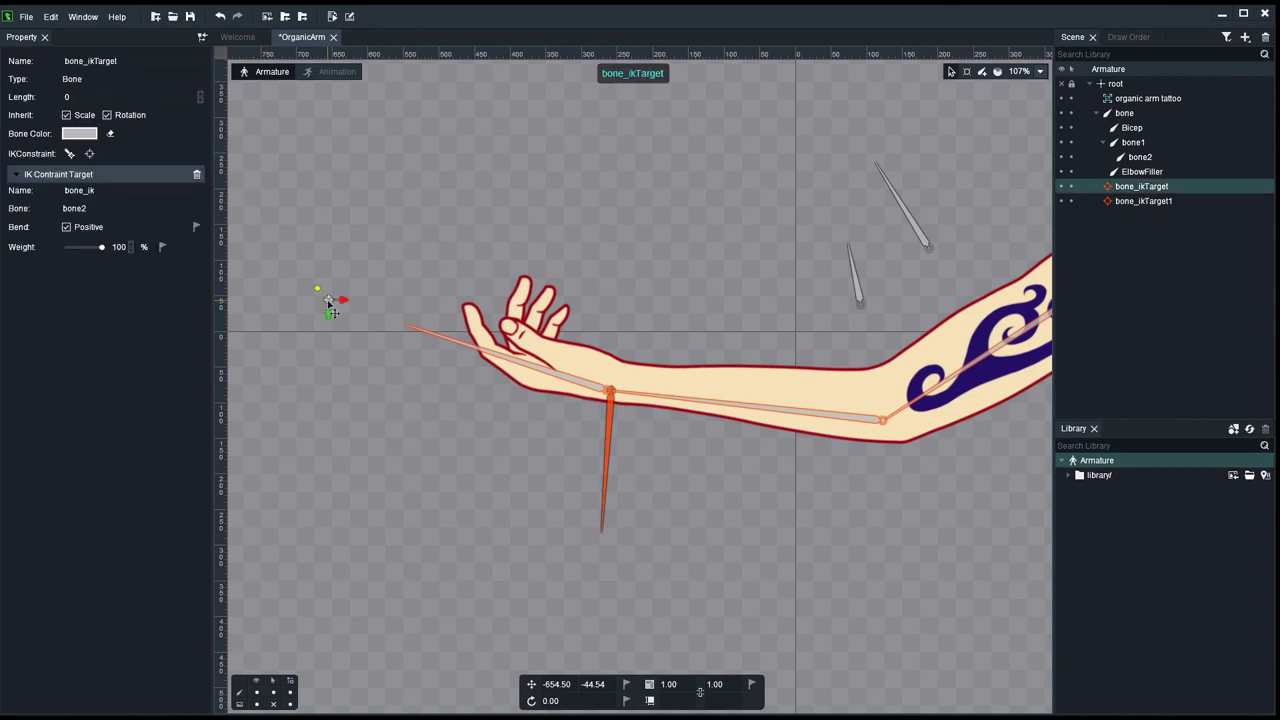
{"action": "right_click", "coordinate": [1140, 187]}
{"action": "left_click", "coordinate": [1143, 196]}
{"action": "left_click", "coordinate": [848, 424]}
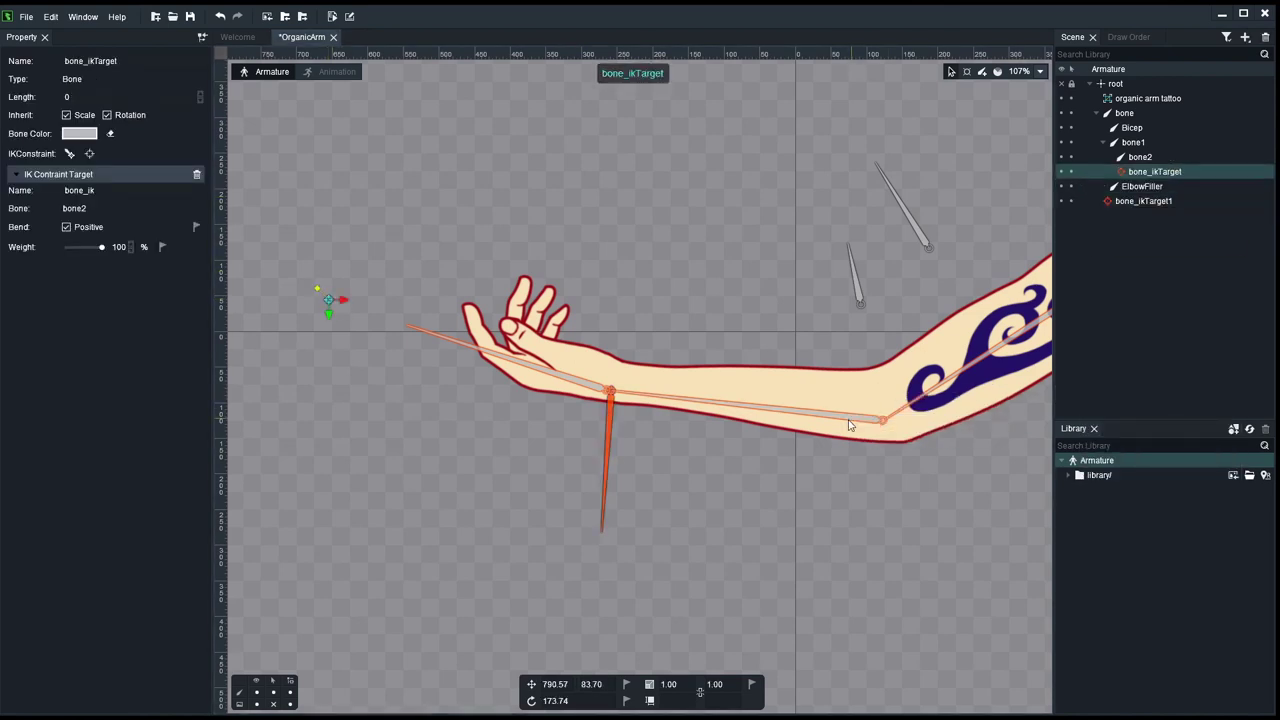
Step: Test the IK rig by moving the wrist and hand targets to bend the arm upward, and undo the moves
{"action": "scroll", "coordinate": [420, 493], "scroll_direction": "down", "scroll_amount": 2}
{"action": "left_click", "coordinate": [492, 453]}
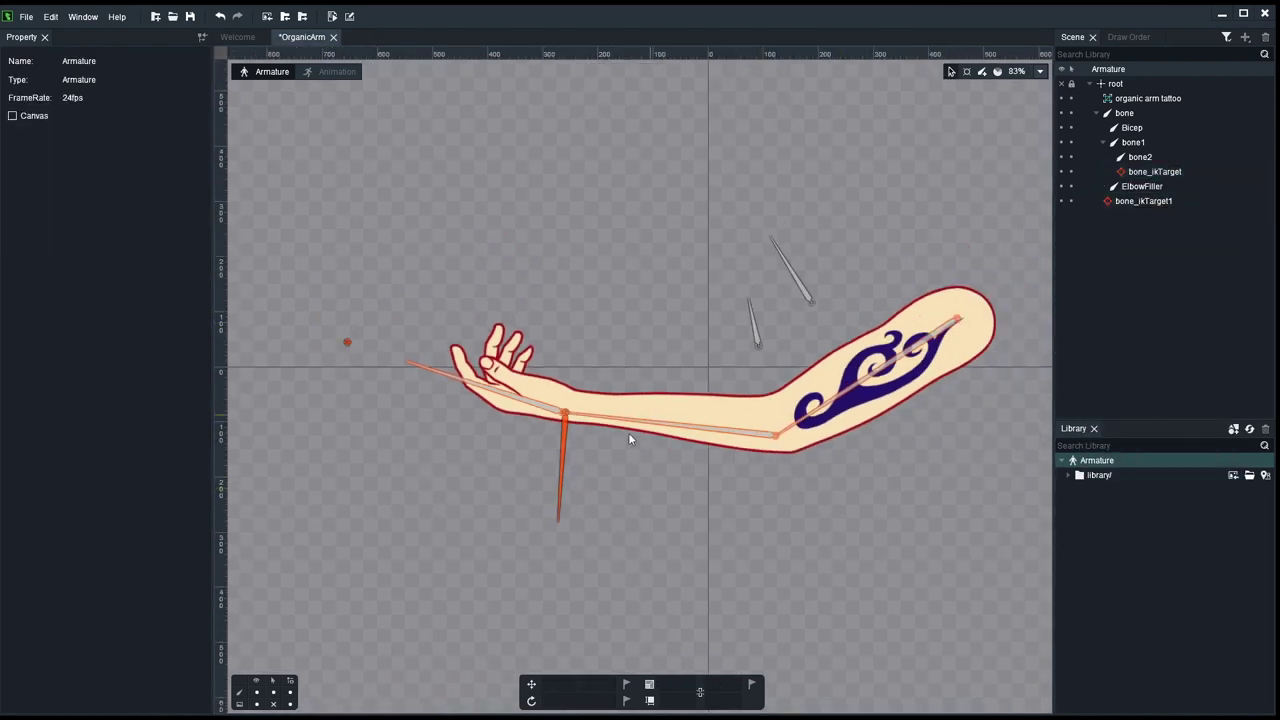
{"action": "left_click_drag", "start_coordinate": [564, 458], "coordinate": [514, 121]}
{"action": "key", "text": "ctrl+z"}
{"action": "key", "text": "ctrl+z"}
{"action": "key", "text": "ctrl+z"}
{"action": "key", "text": "ctrl+z"}
{"action": "key", "text": "ctrl+z"}
{"action": "key", "text": "ctrl+z"}
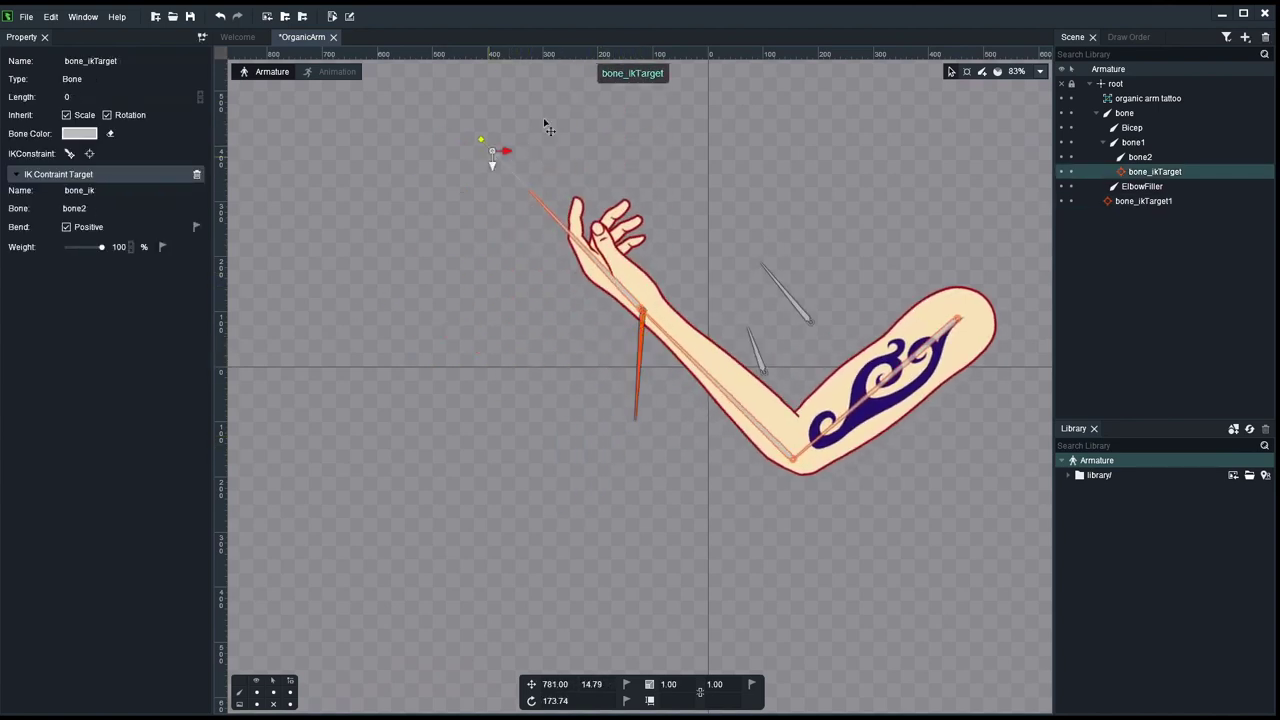
{"action": "left_click", "coordinate": [702, 277]}
Step: Rename the upper arm bone as B_Arm
{"action": "scroll", "coordinate": [803, 290], "scroll_direction": "up", "scroll_amount": 2}
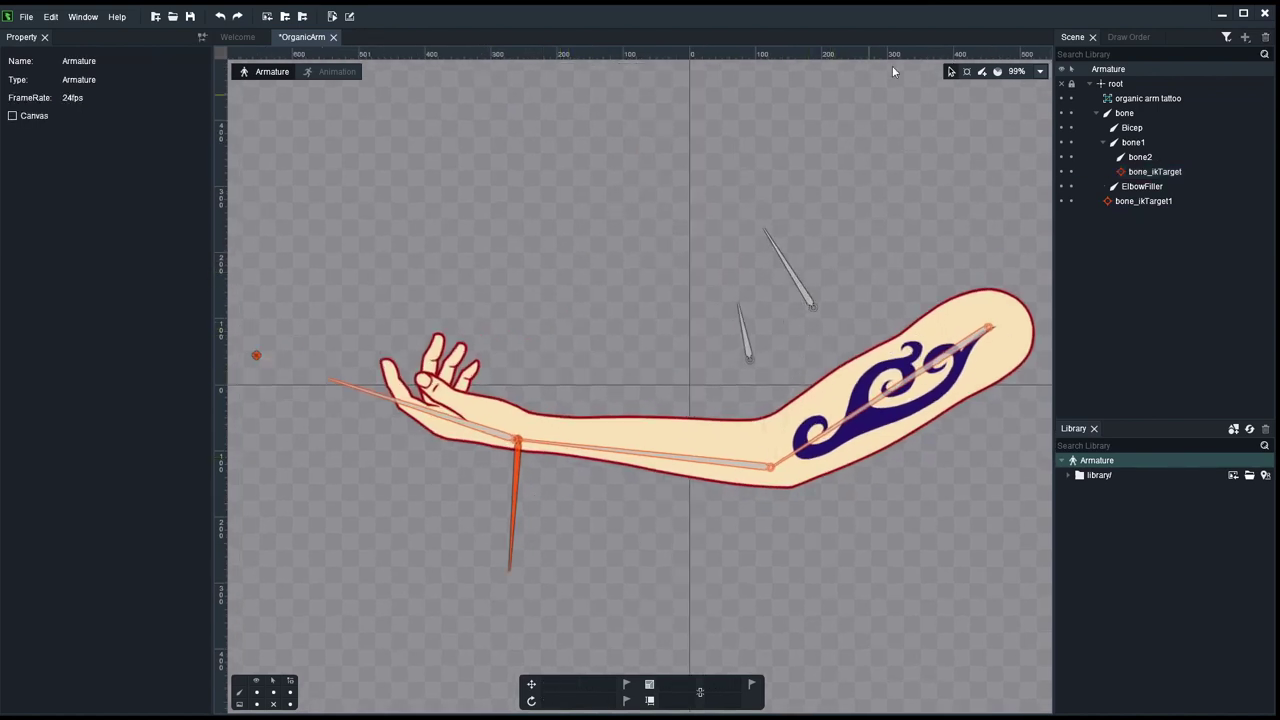
{"action": "left_click", "coordinate": [957, 360]}
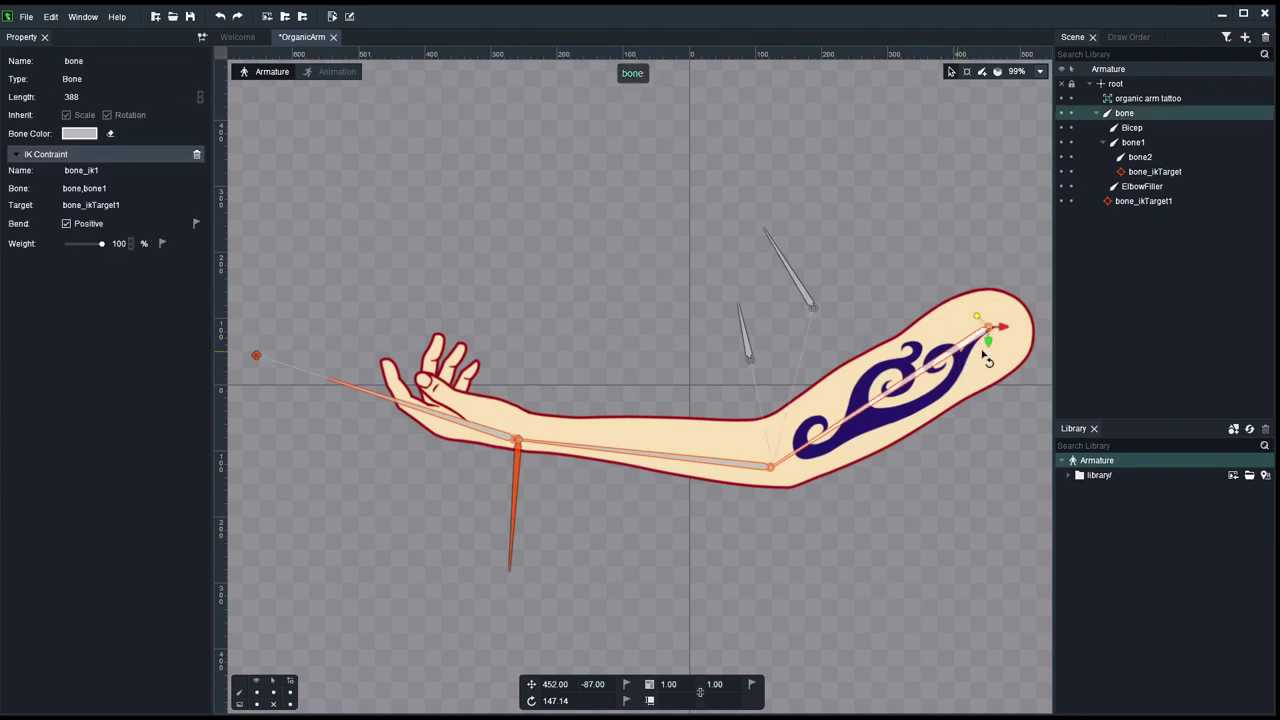
{"action": "double_click", "coordinate": [1125, 115]}
{"action": "type", "text": "a"}
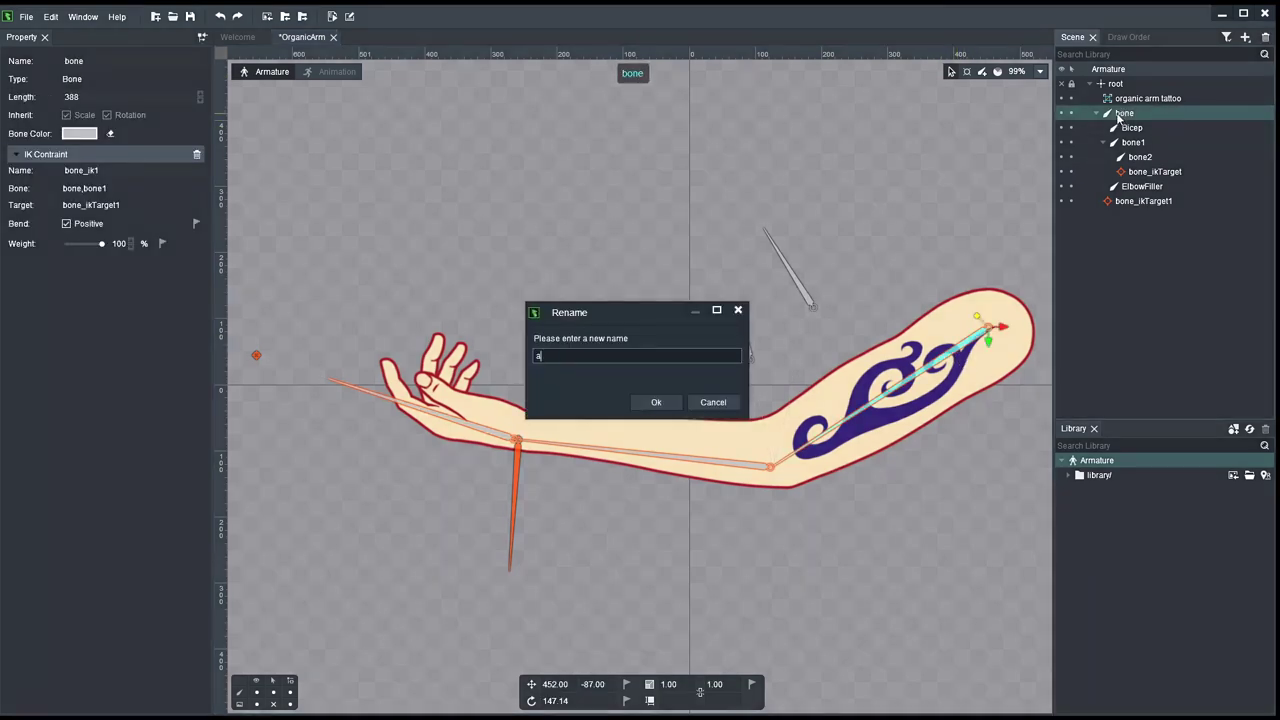
{"action": "key", "text": "BackSpace"}
{"action": "type", "text": "B_Arm"}
{"action": "key", "text": "Return"}
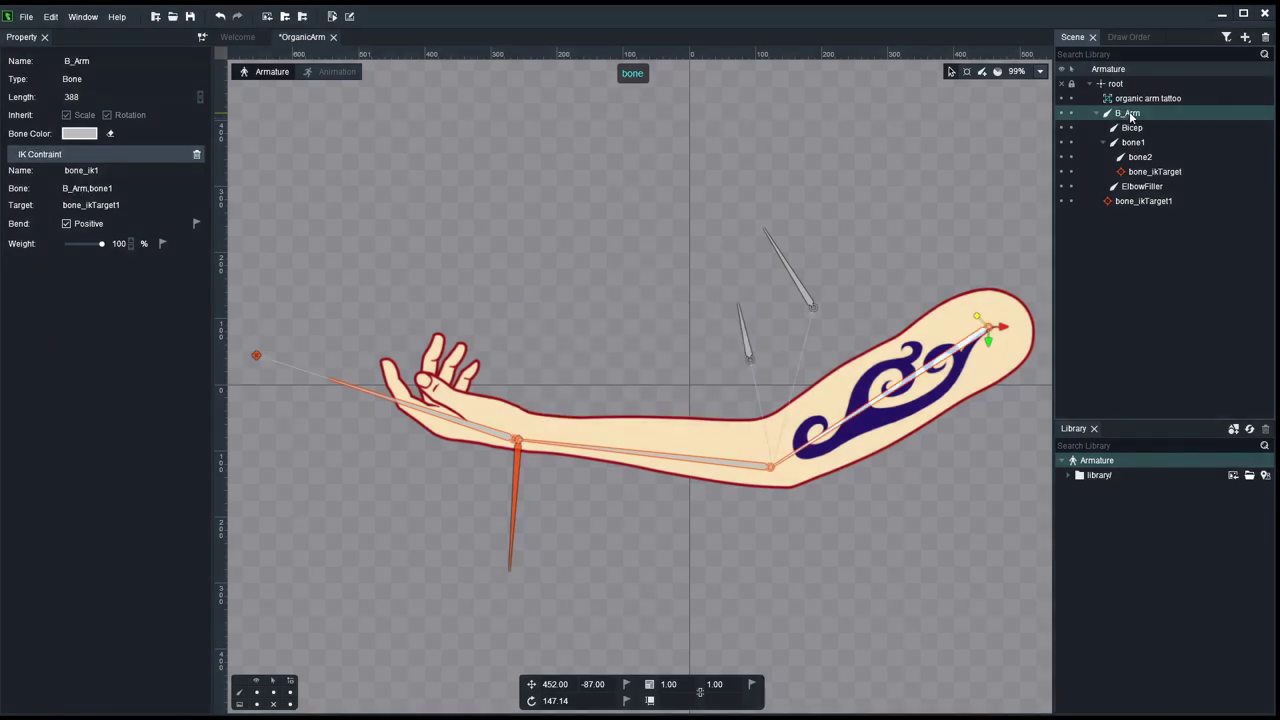
Step: Rename the forearm bone bone1 as B_ForeArm
{"action": "left_click", "coordinate": [745, 466]}
{"action": "double_click", "coordinate": [1130, 143]}
{"action": "type", "text": "B_ForeArm"}
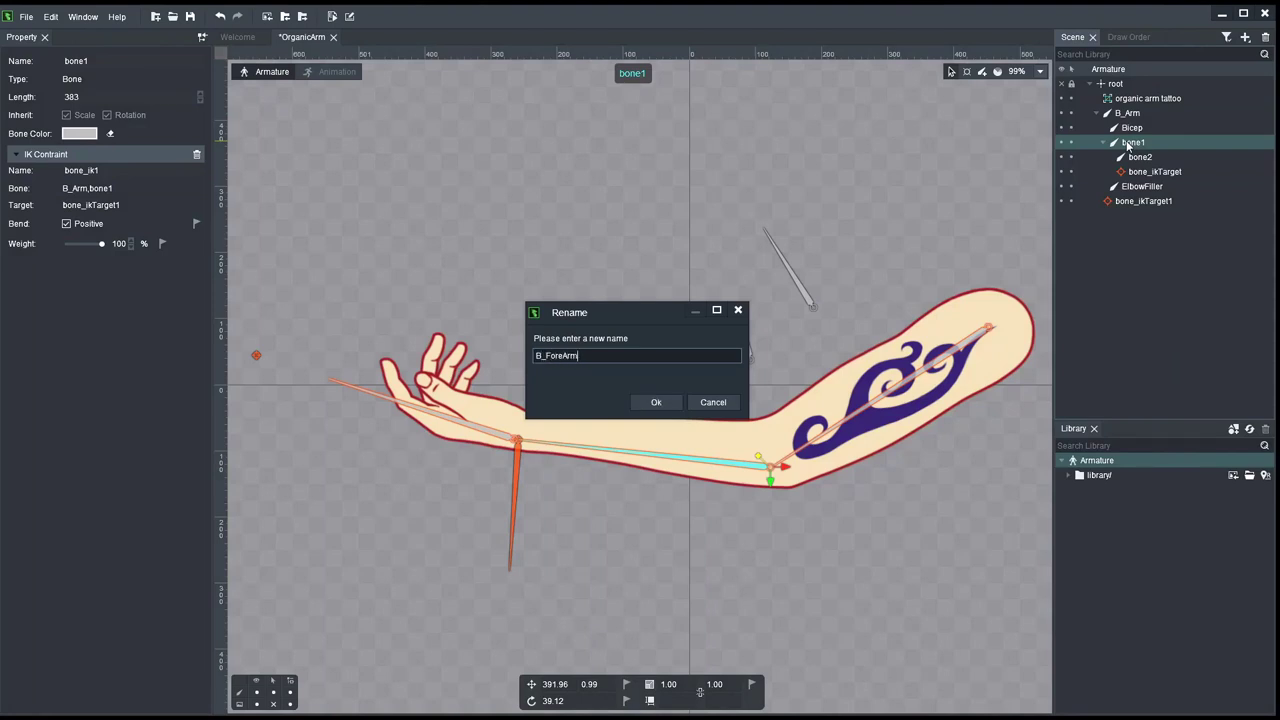
{"action": "key", "text": "Return"}
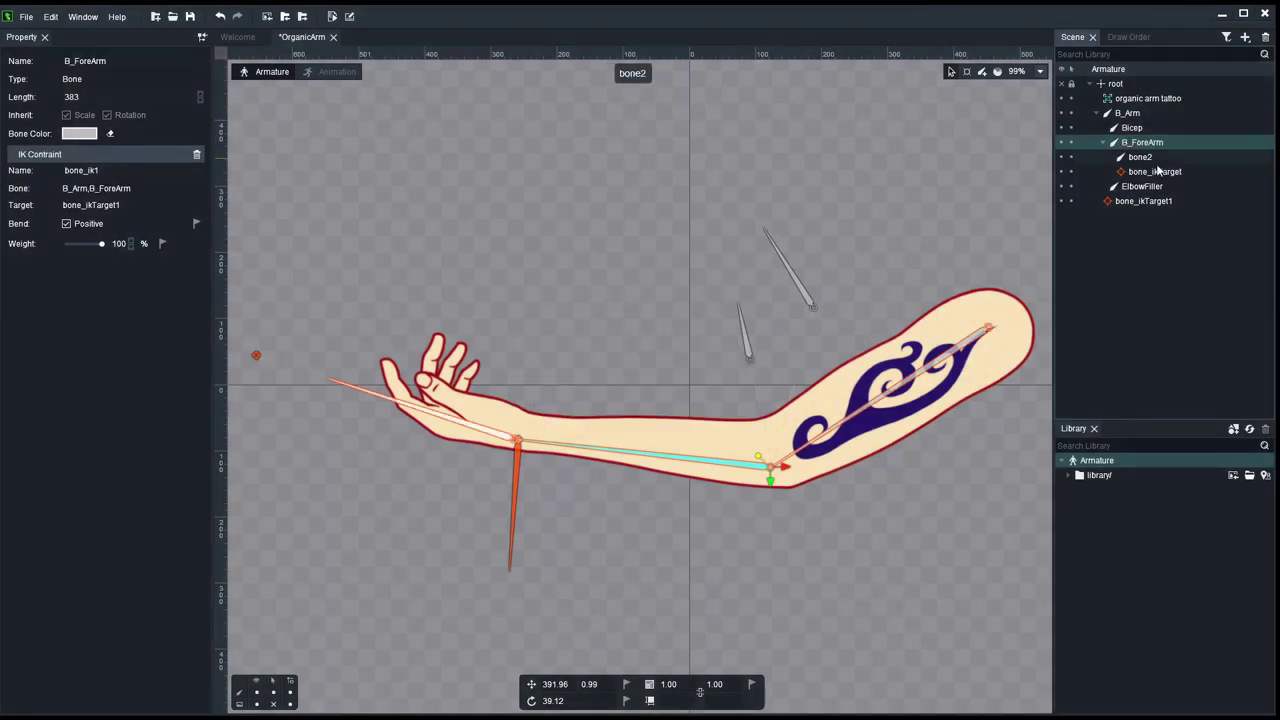
Step: Rename the hand bone bone2 as B_Hand
{"action": "left_click", "coordinate": [490, 432]}
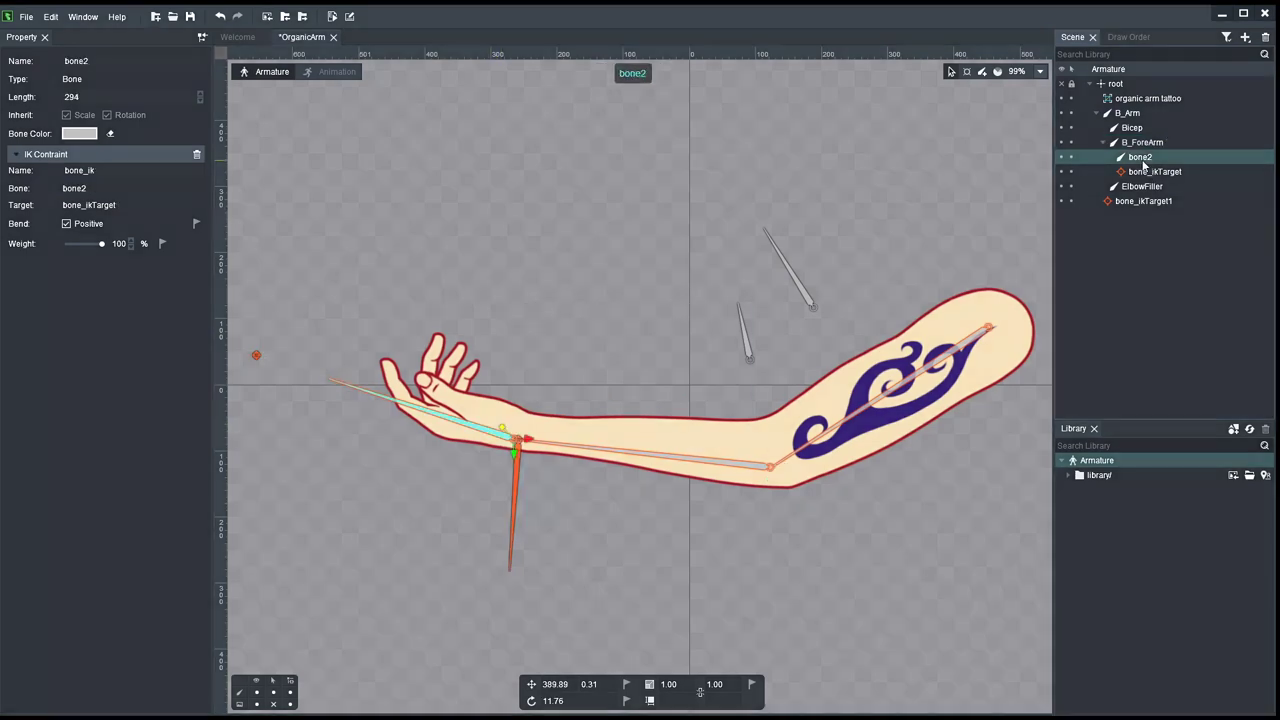
{"action": "double_click", "coordinate": [1137, 159]}
{"action": "type", "text": "B_Hand"}
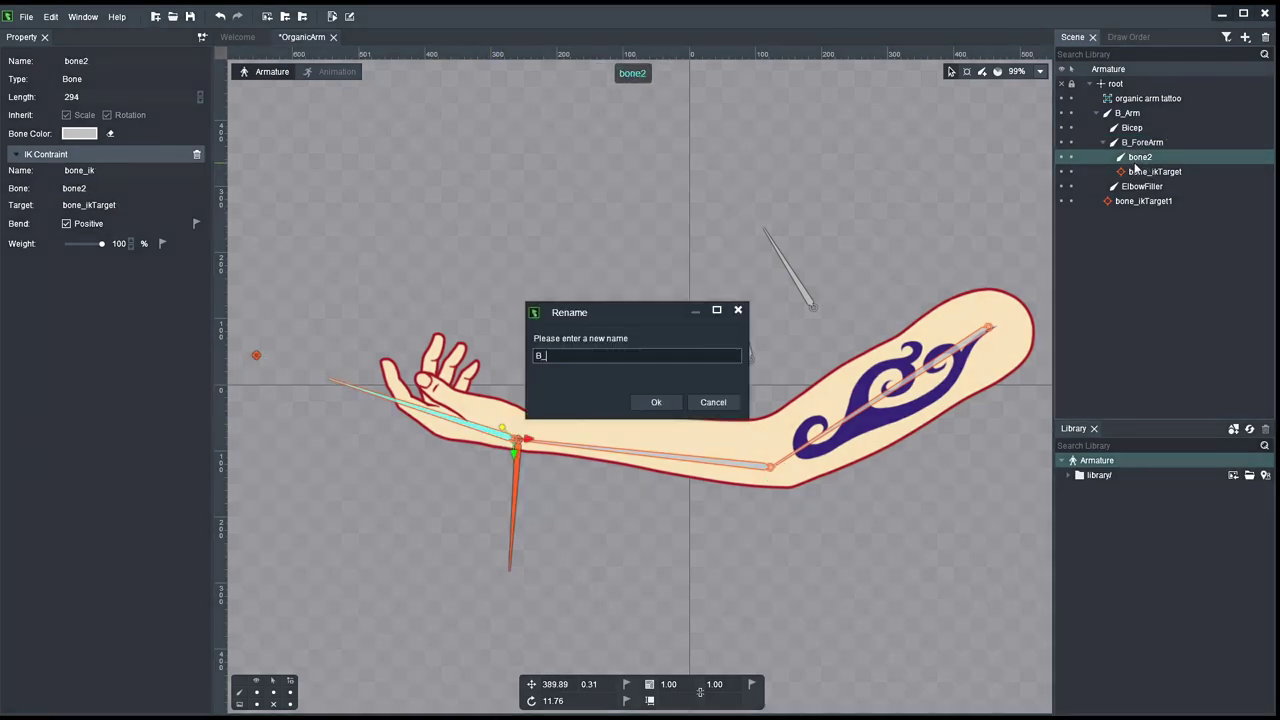
{"action": "left_click", "coordinate": [656, 402]}
Step: Rename the wrist's IK target bone_ikTarget1 as IK_Wrist
{"action": "left_click", "coordinate": [513, 497]}
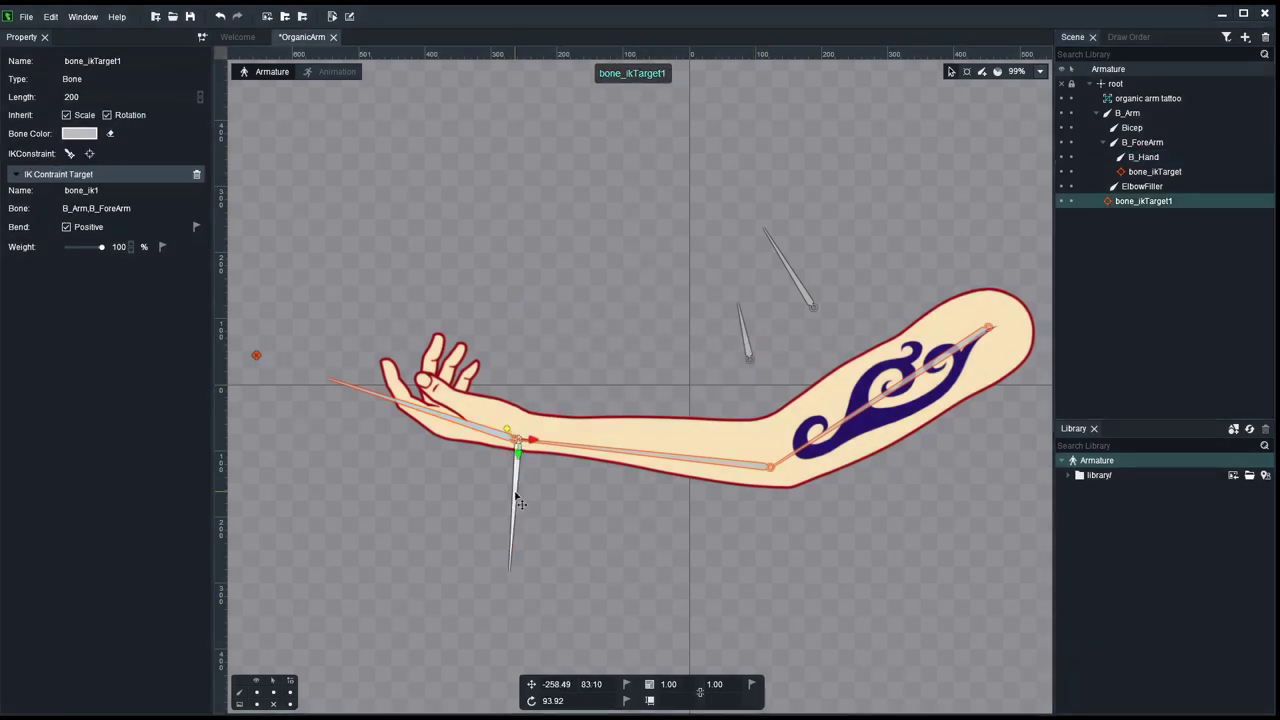
{"action": "double_click", "coordinate": [1150, 201]}
{"action": "type", "text": "IK_Wrist"}
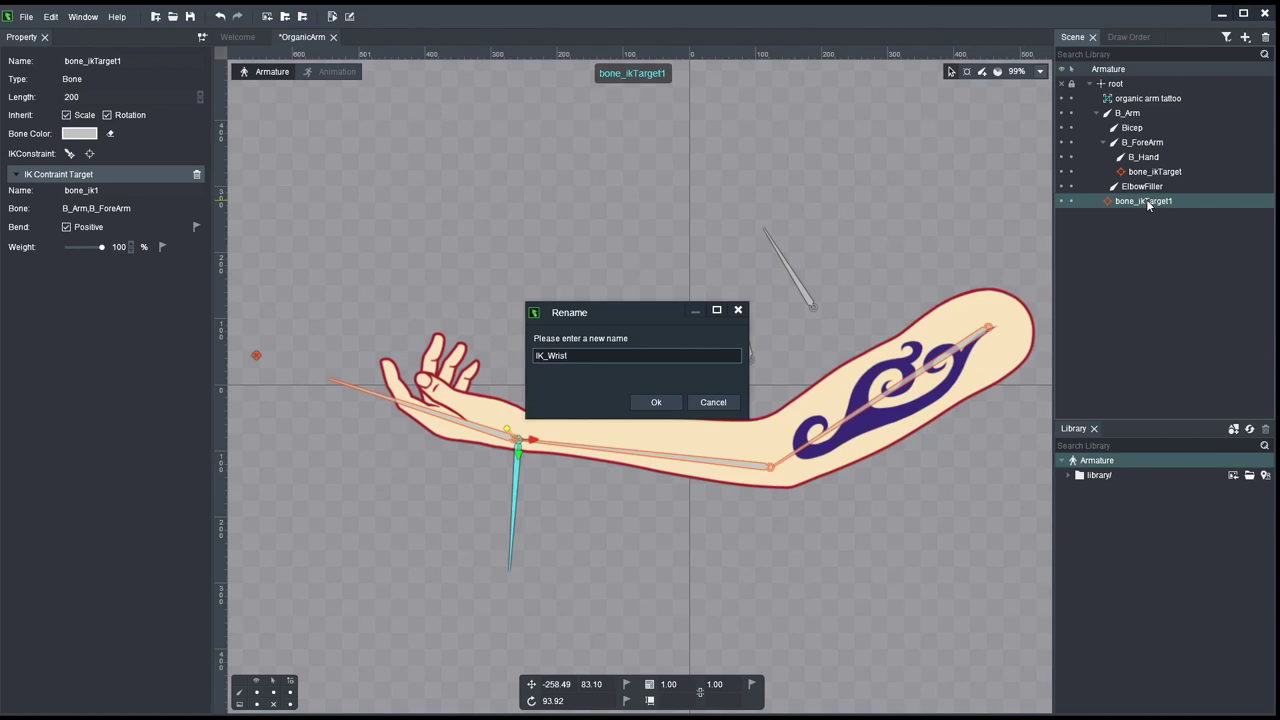
{"action": "left_click", "coordinate": [656, 402]}
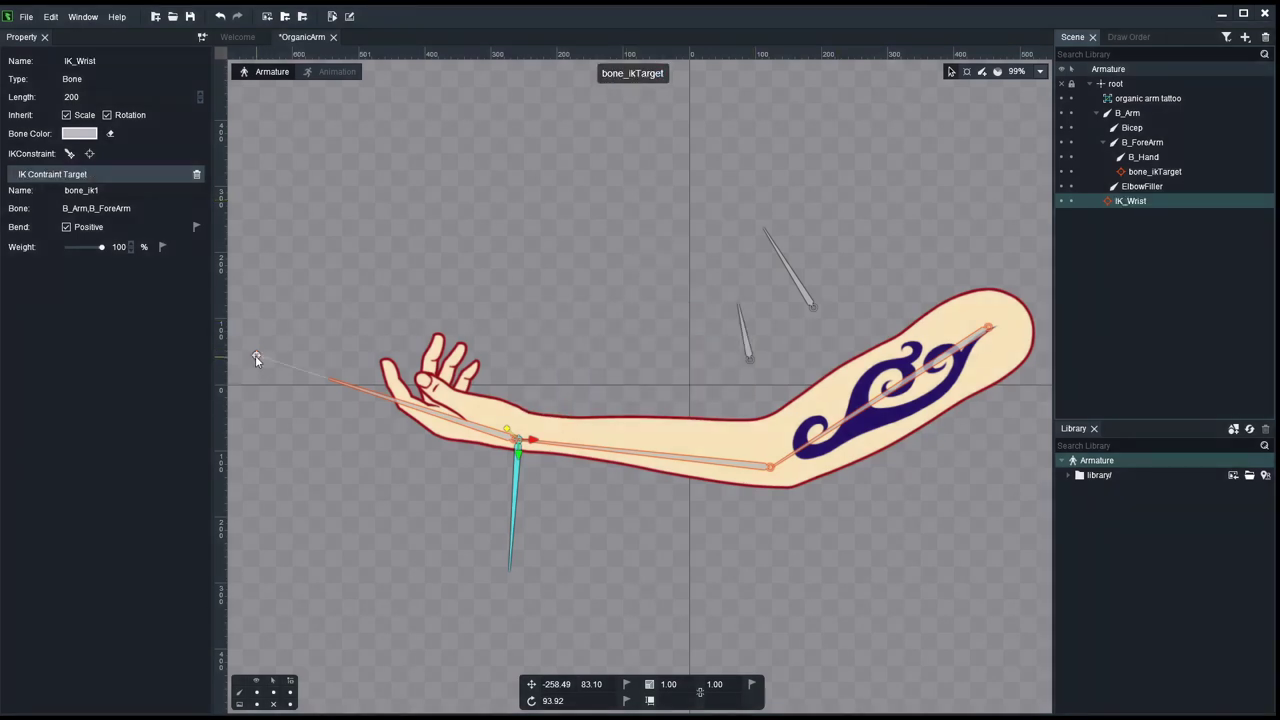
Step: Rename the hand's IK target bone_ikTarget as IK_Hand
{"action": "left_click", "coordinate": [256, 355]}
{"action": "double_click", "coordinate": [1155, 172]}
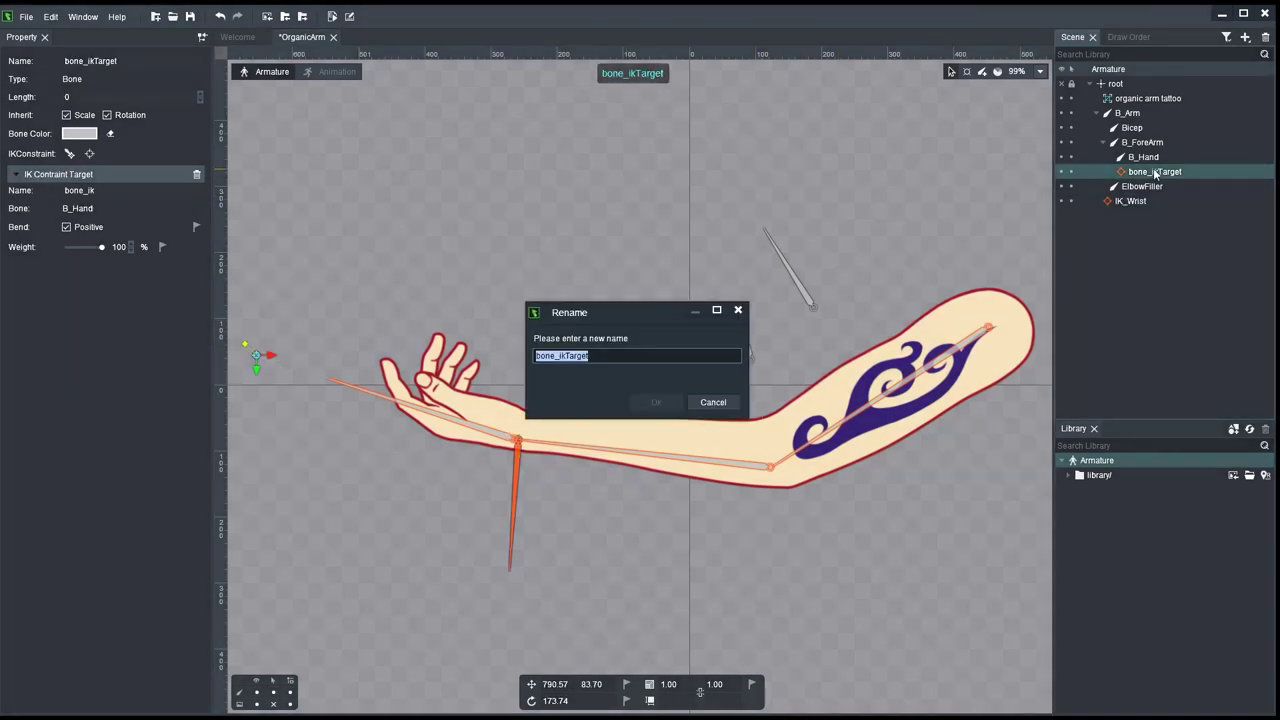
{"action": "type", "text": "IK_Hand"}
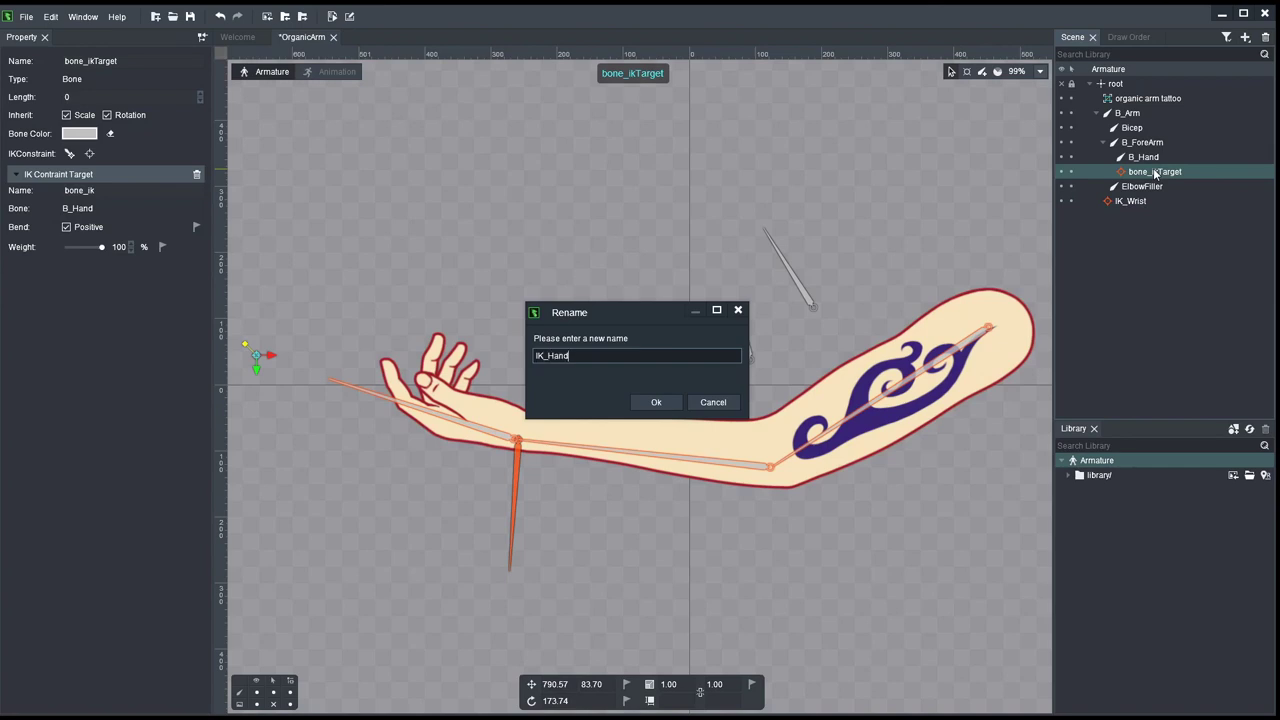
{"action": "key", "text": "Return"}
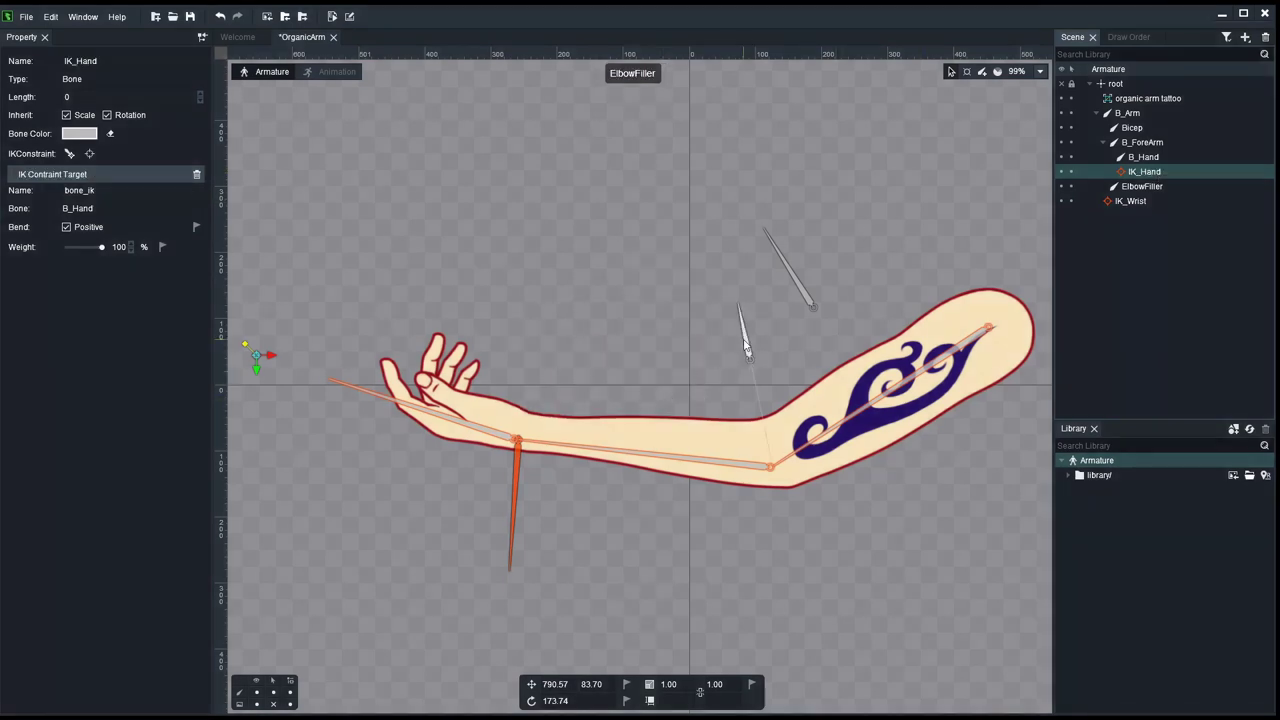
Step: Rename the ElbowFiller helper bone as D_ElbowFiller
{"action": "left_click", "coordinate": [745, 345]}
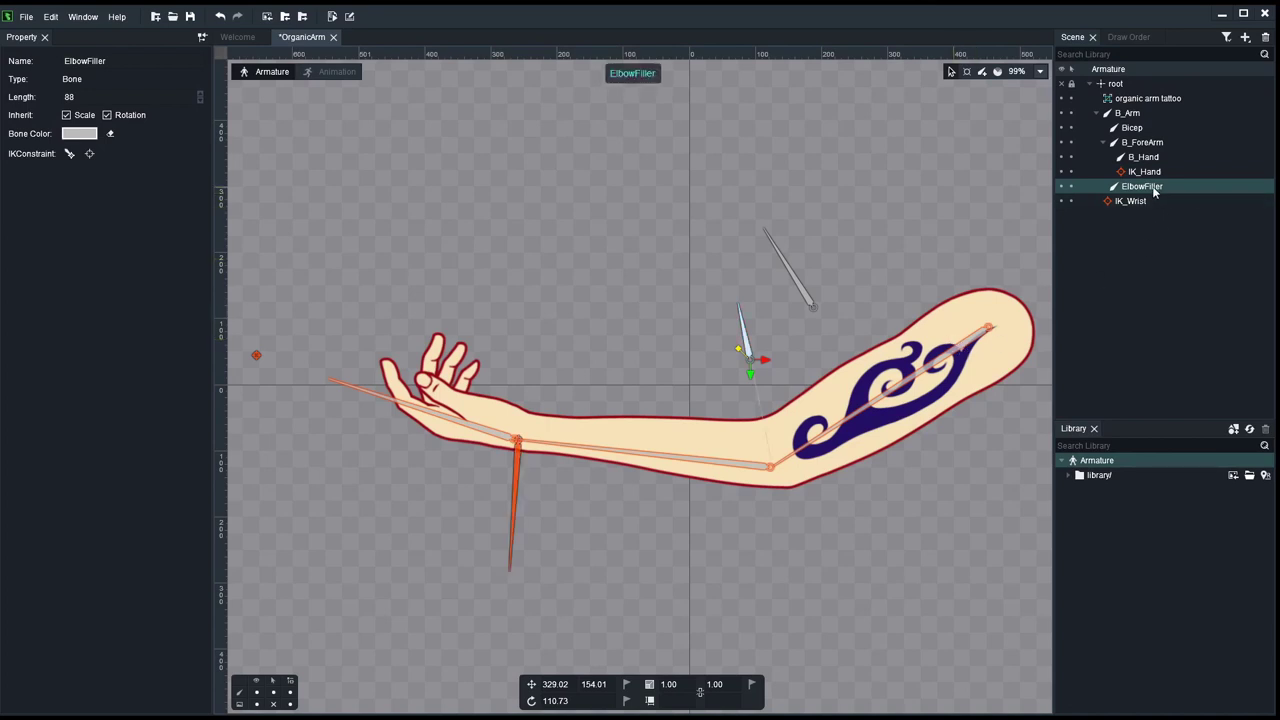
{"action": "double_click", "coordinate": [1142, 187]}
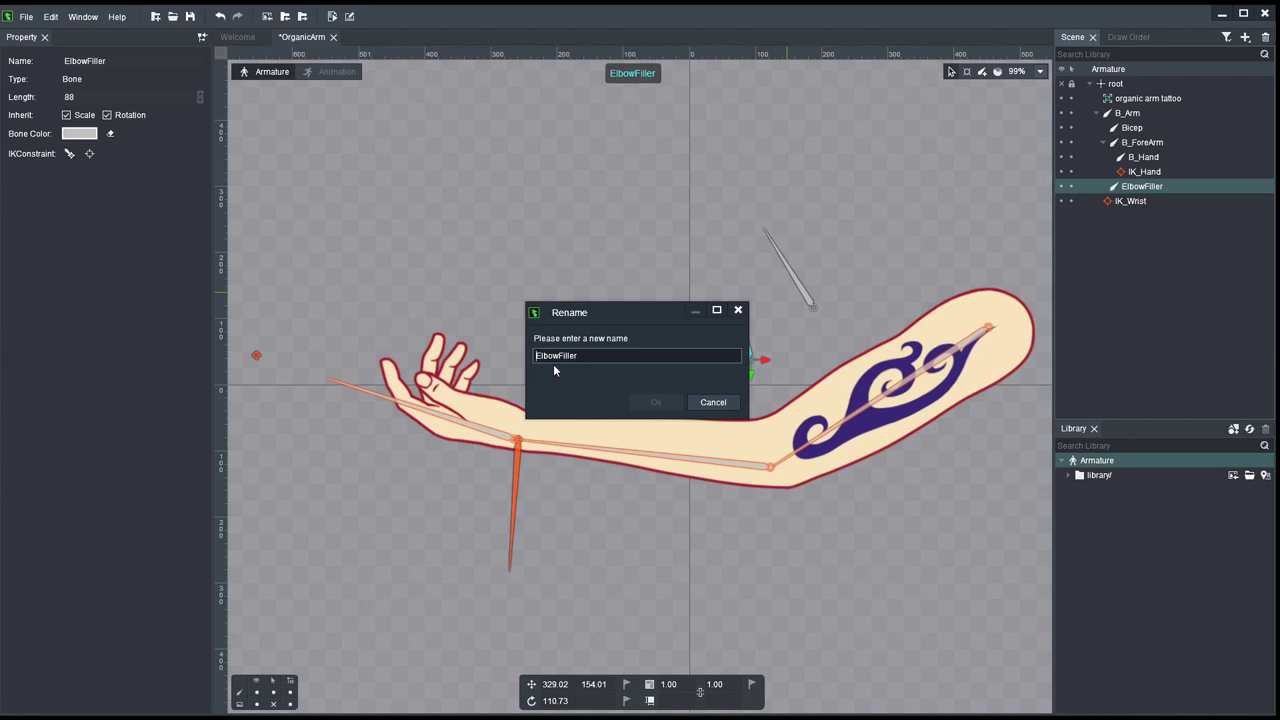
{"action": "type", "text": "D_"}
{"action": "left_click", "coordinate": [654, 402]}
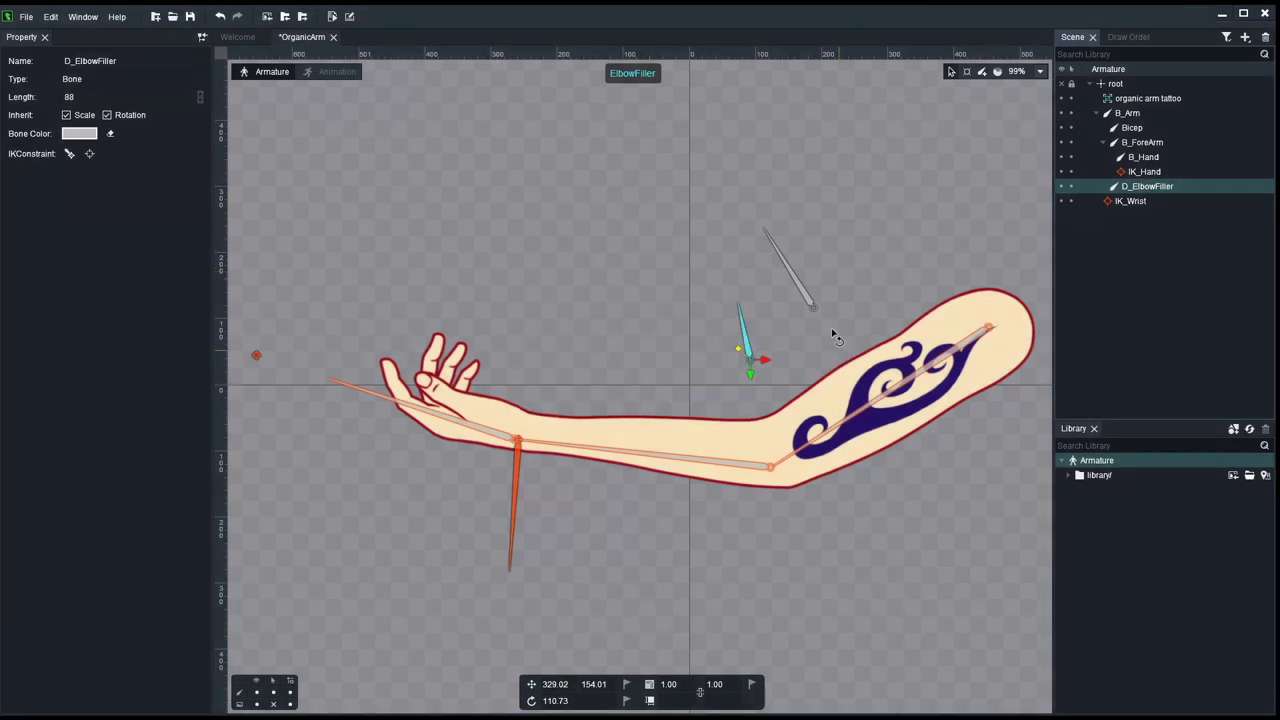
Step: Rename the Bicep helper bone as D_Bicep
{"action": "left_click", "coordinate": [1131, 128]}
{"action": "double_click", "coordinate": [1128, 130]}
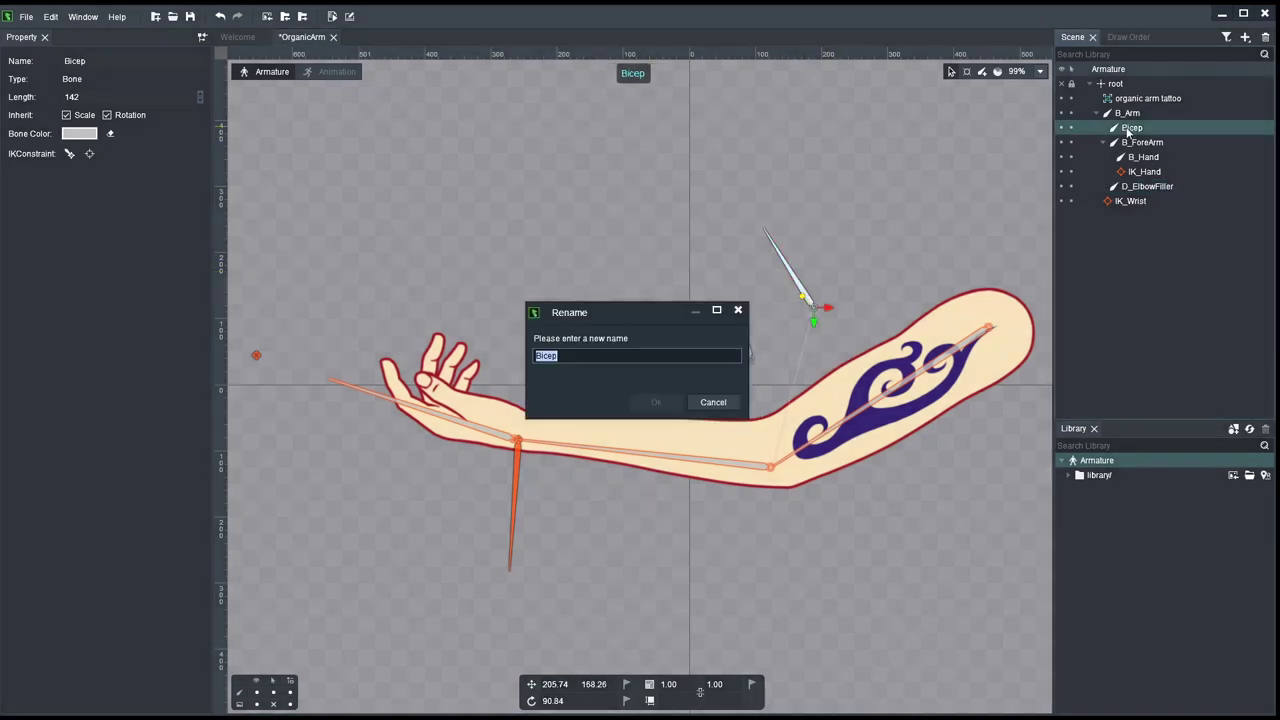
{"action": "left_click", "coordinate": [538, 357]}
{"action": "type", "text": "C"}
{"action": "key", "text": "BackSpace"}
{"action": "type", "text": "D_"}
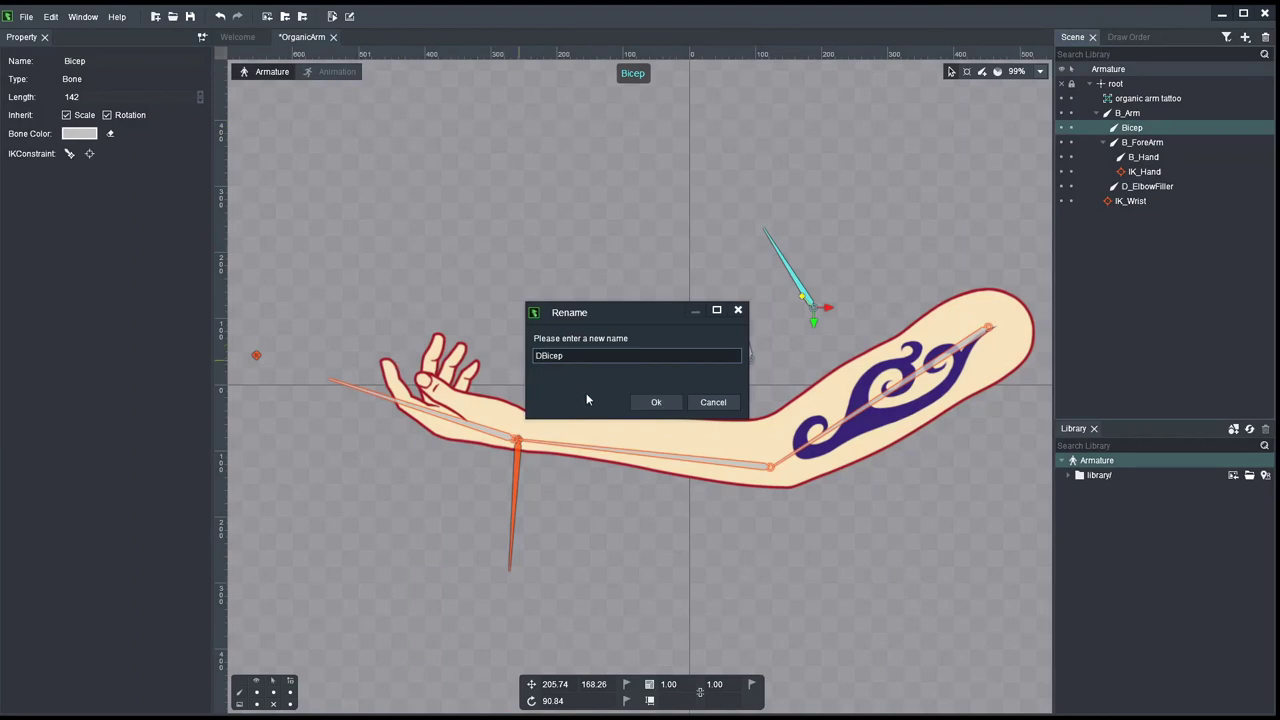
{"action": "left_click", "coordinate": [656, 402]}
{"action": "left_click", "coordinate": [914, 286]}
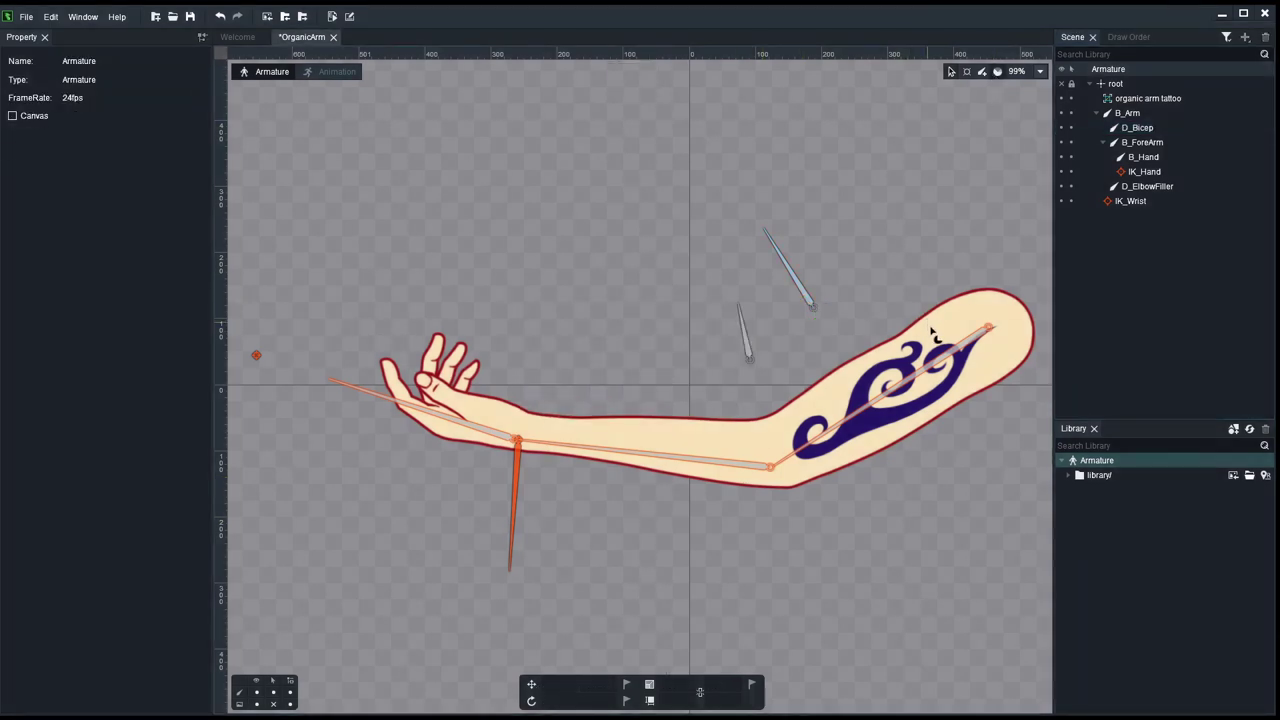
{"action": "right_click", "coordinate": [979, 387]}
{"action": "key", "text": "Escape"}
{"action": "left_click", "coordinate": [845, 476]}
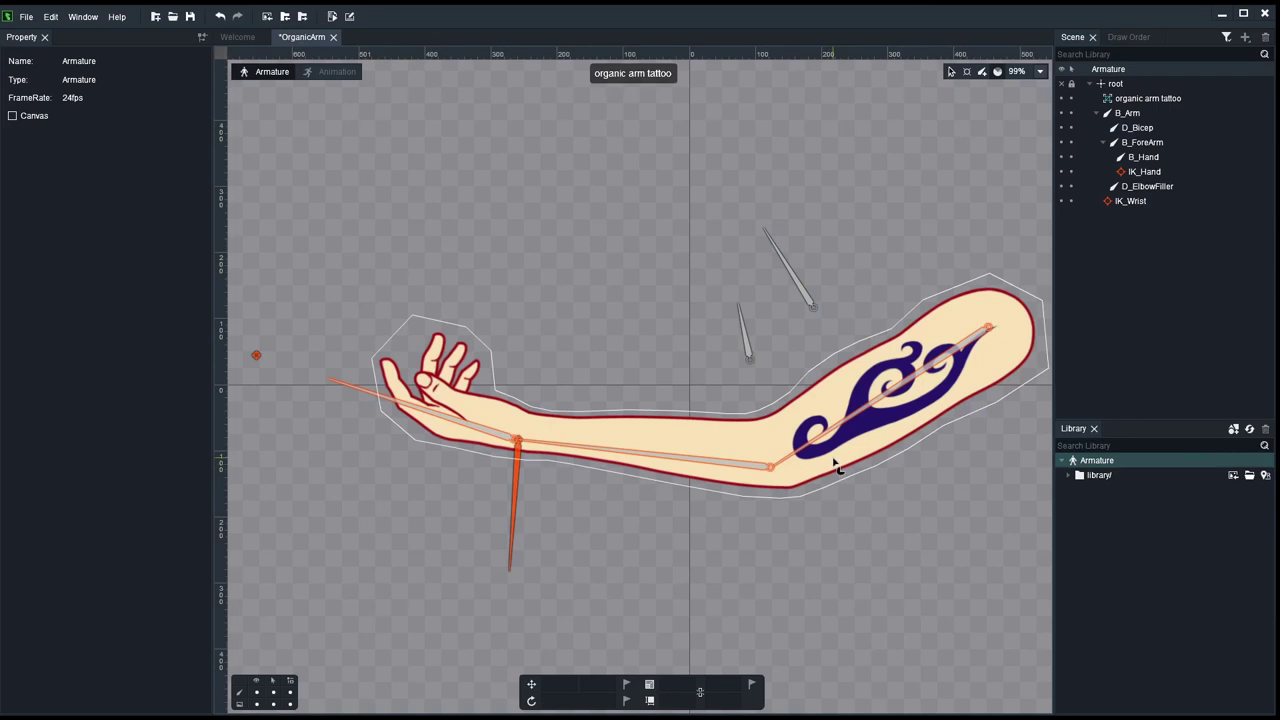
{"action": "left_click", "coordinate": [854, 545]}
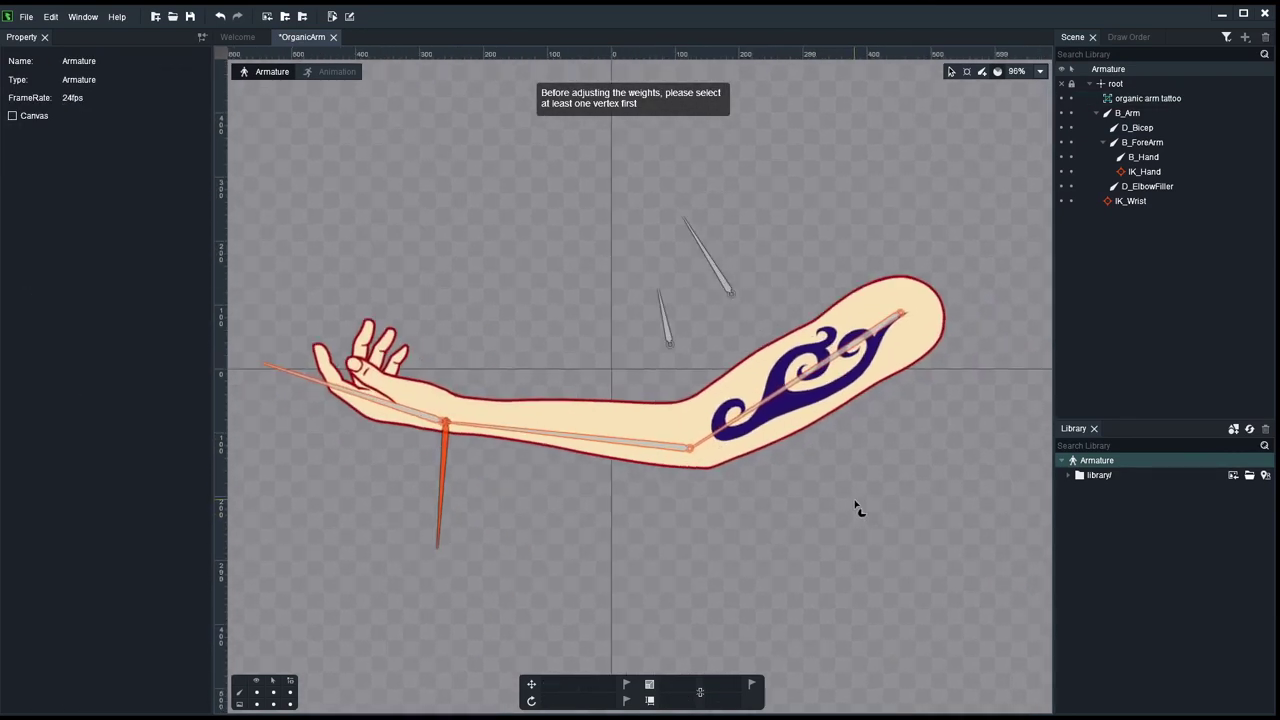
{"action": "scroll", "coordinate": [856, 509], "scroll_direction": "up", "scroll_amount": 2}
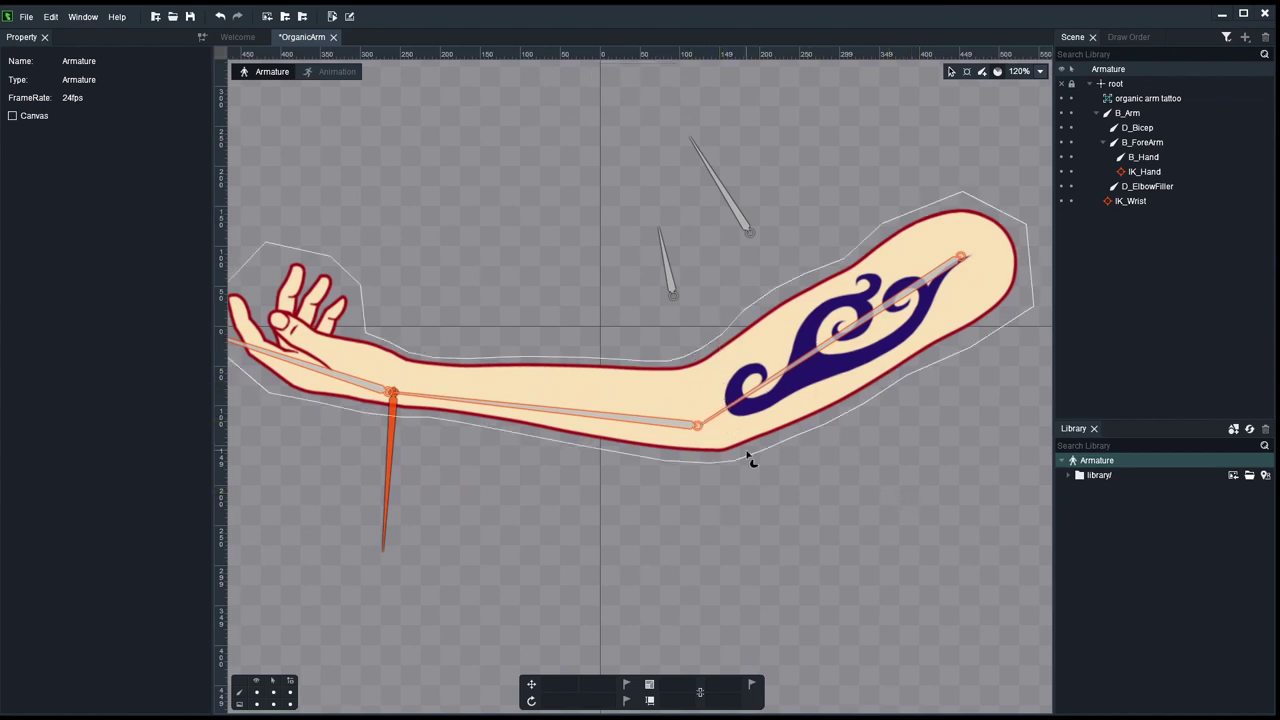
{"action": "scroll", "coordinate": [871, 457], "scroll_direction": "down", "scroll_amount": 3}
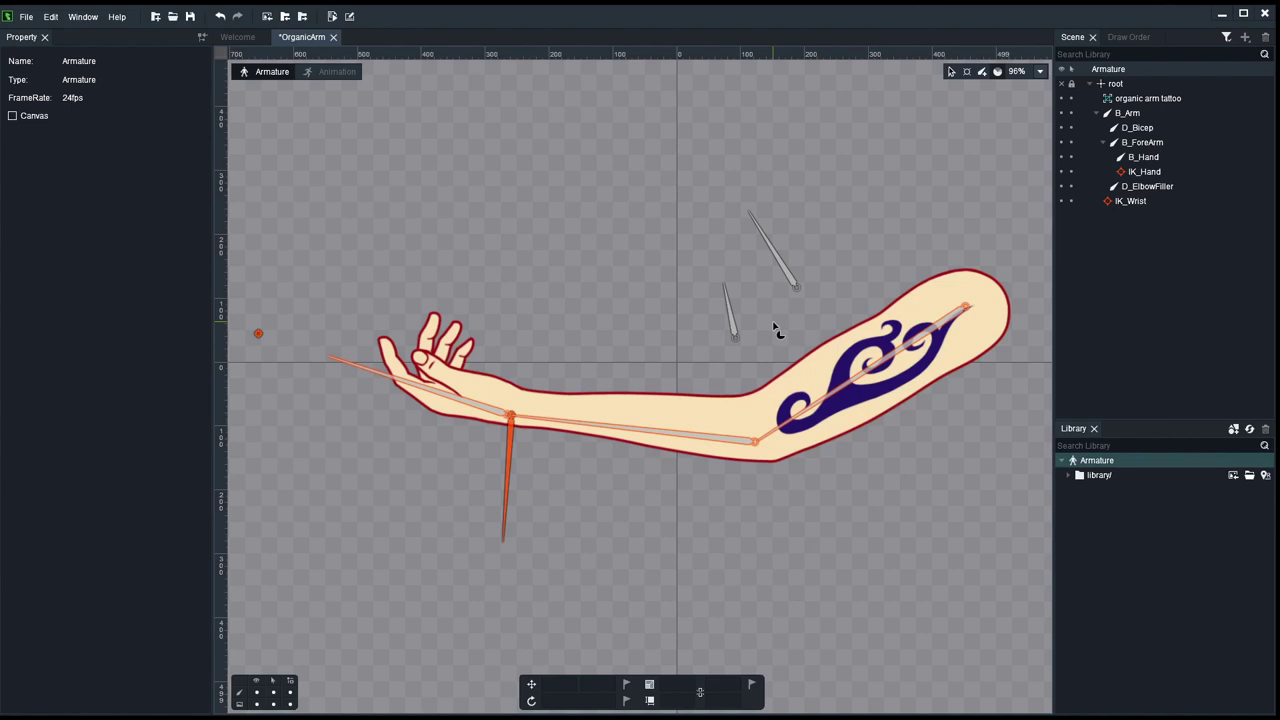
{"action": "right_click", "coordinate": [880, 491]}
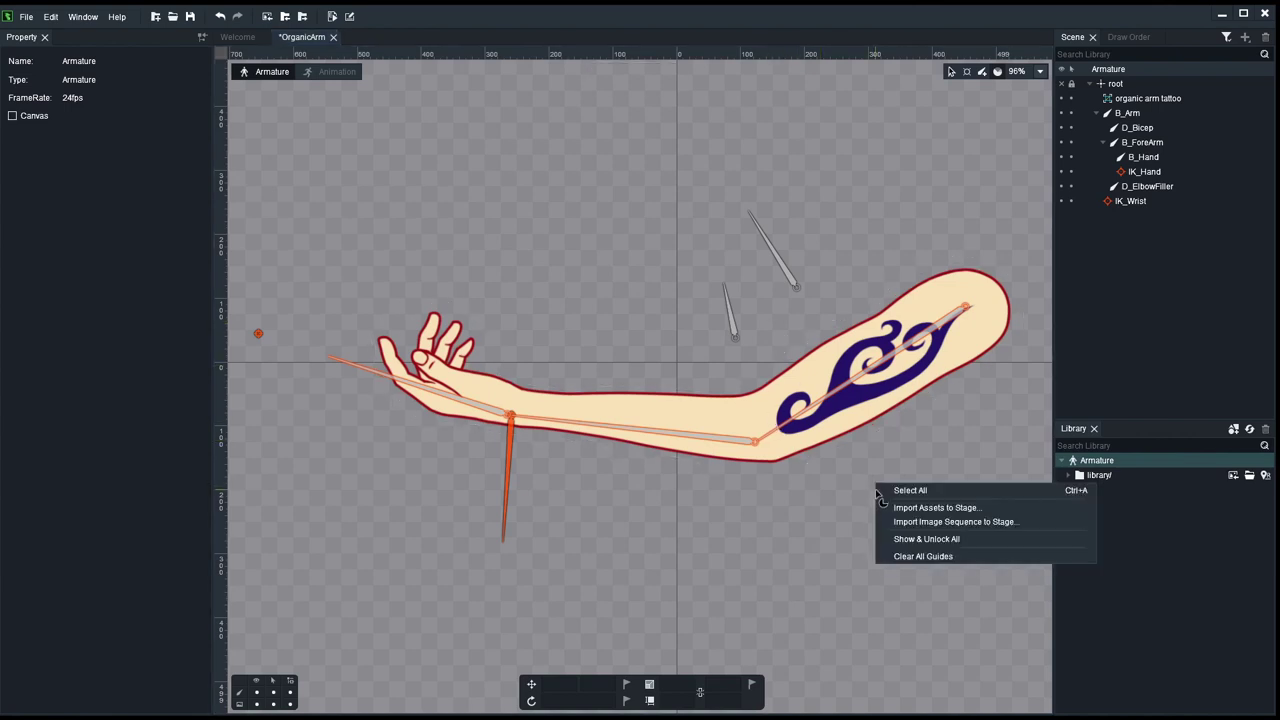
{"action": "scroll", "coordinate": [928, 434], "scroll_direction": "down", "scroll_amount": 1}
{"action": "left_click", "coordinate": [963, 82]}
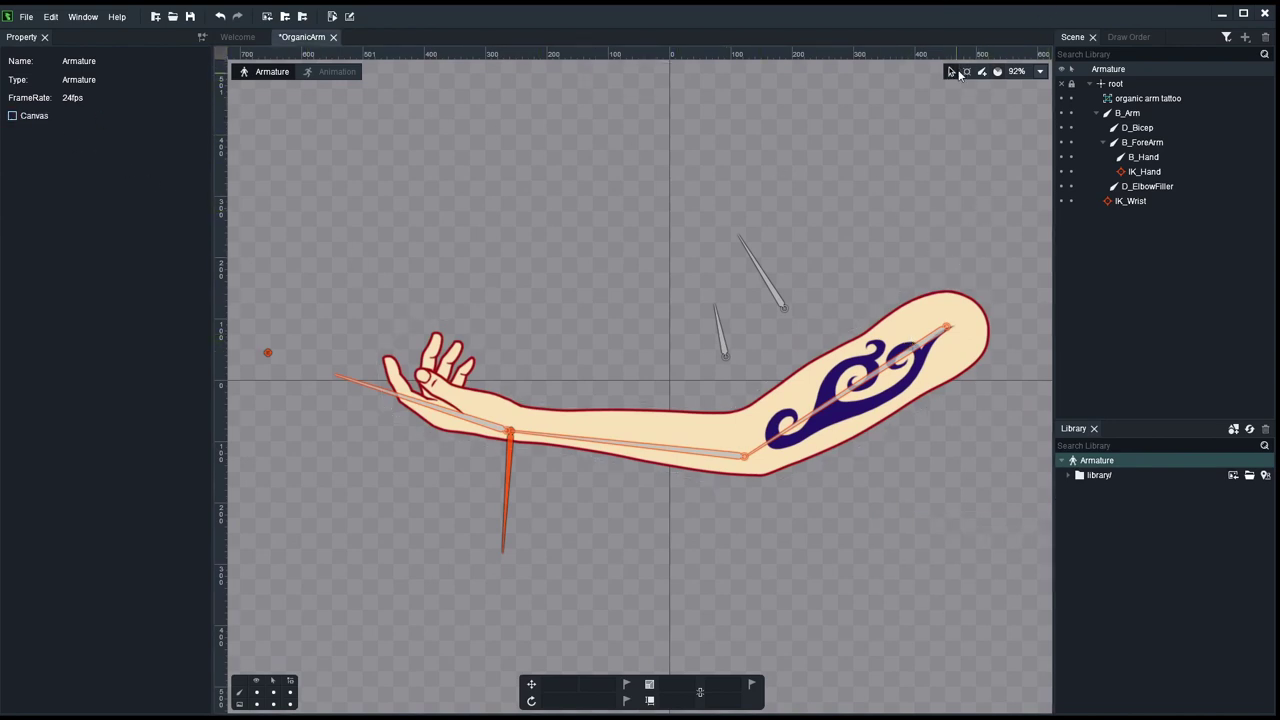
{"action": "left_click", "coordinate": [600, 420]}
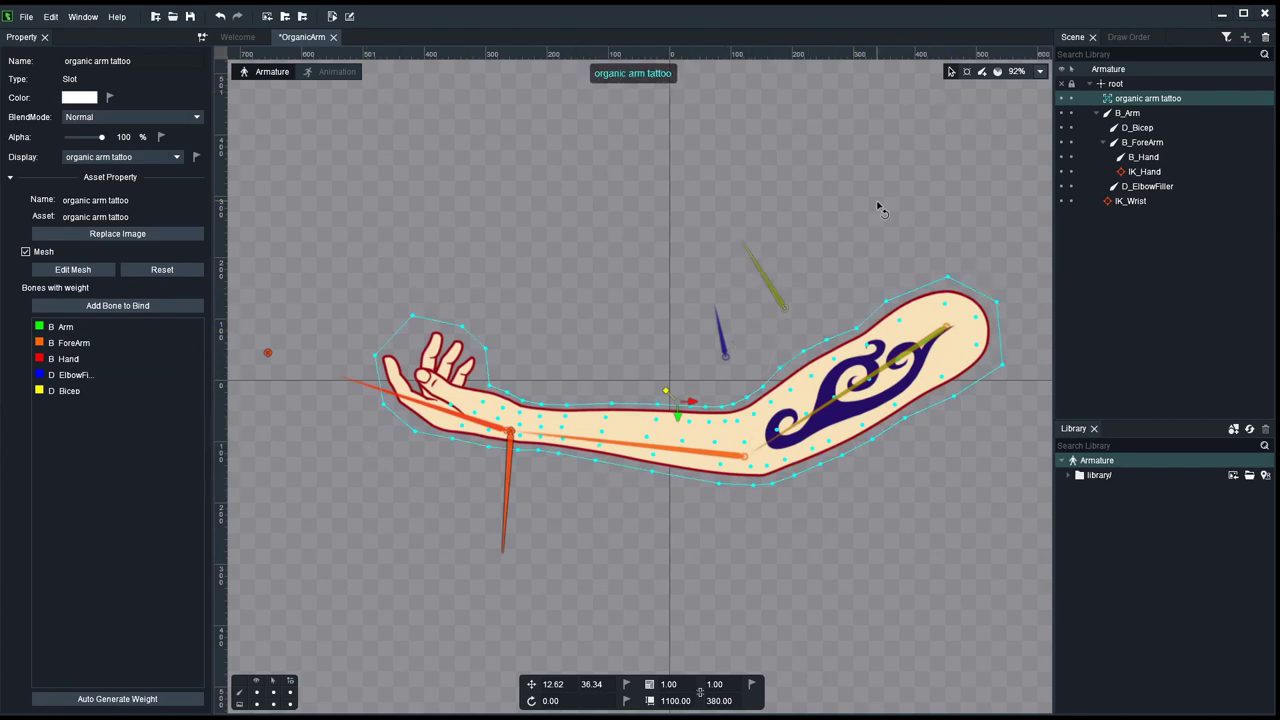
{"action": "left_click", "coordinate": [942, 534]}
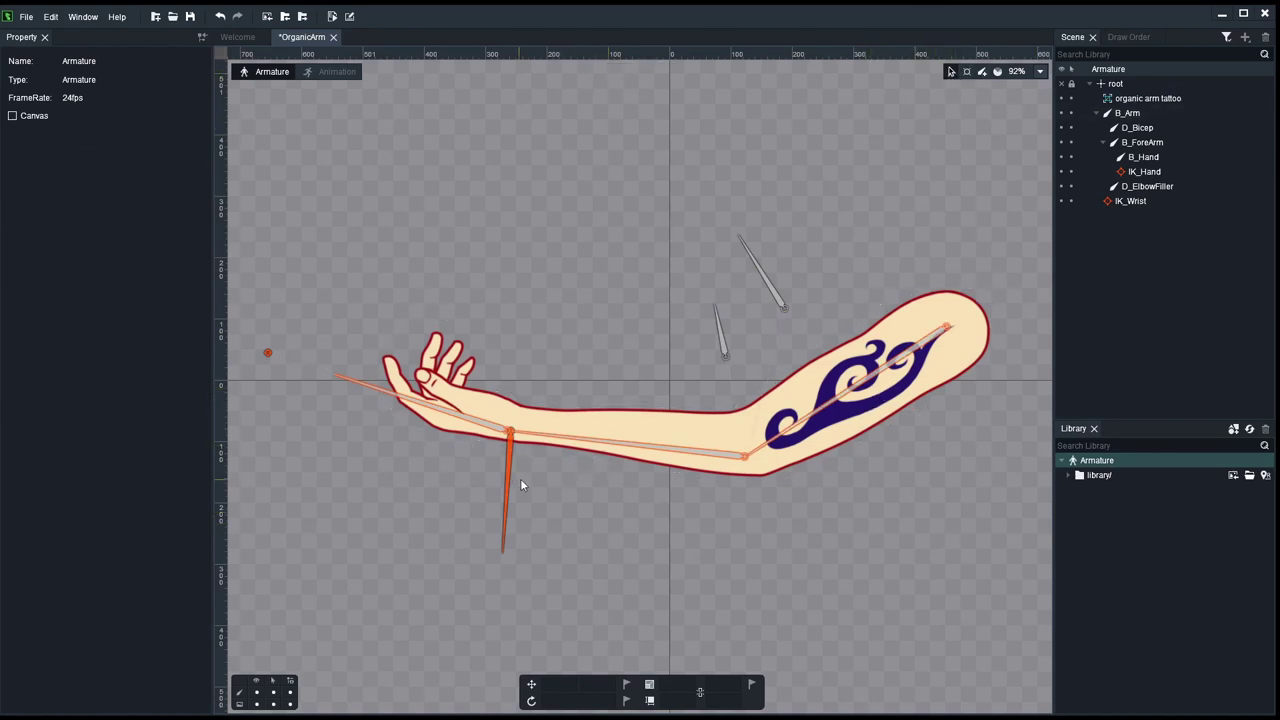
Step: Undo the last rename of the bicep helper bone
{"action": "key", "text": "ctrl+z"}
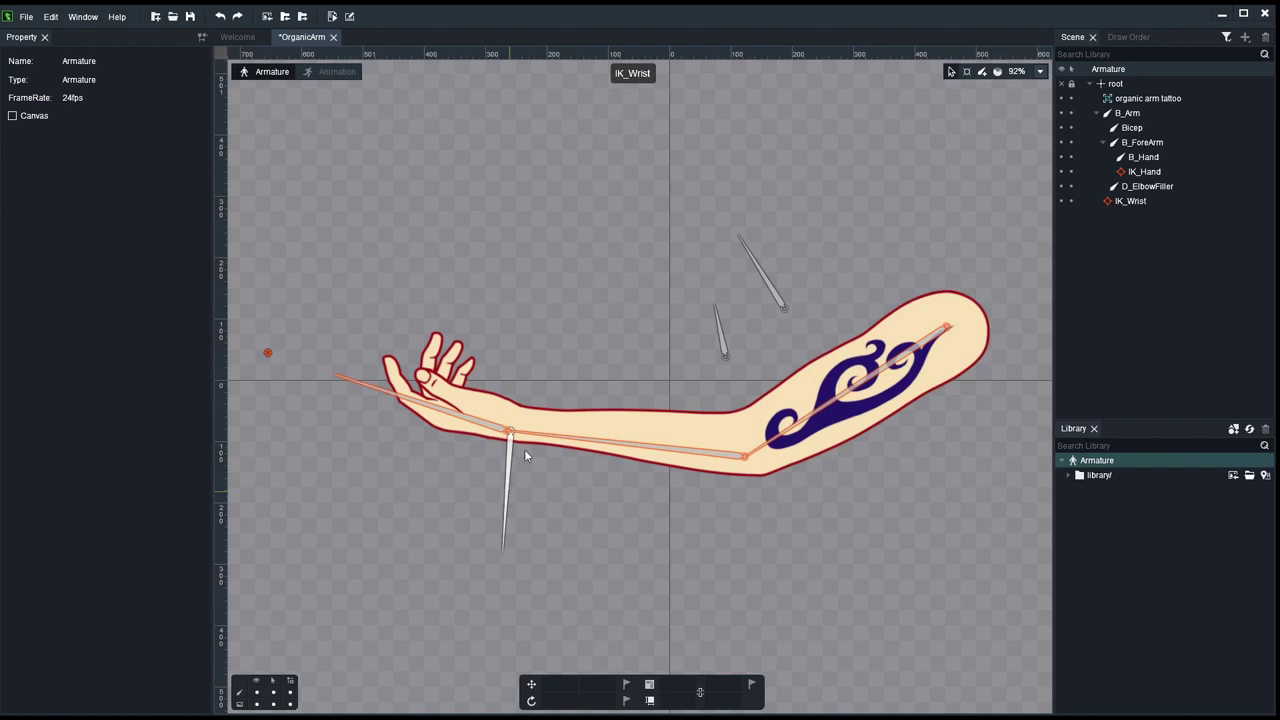
Step: Raise the IK_Wrist target to bend the elbow sharply, and move the Bicep bone away from the arm to bulge the bicep
{"action": "left_click_drag", "start_coordinate": [524, 449], "coordinate": [600, 329]}
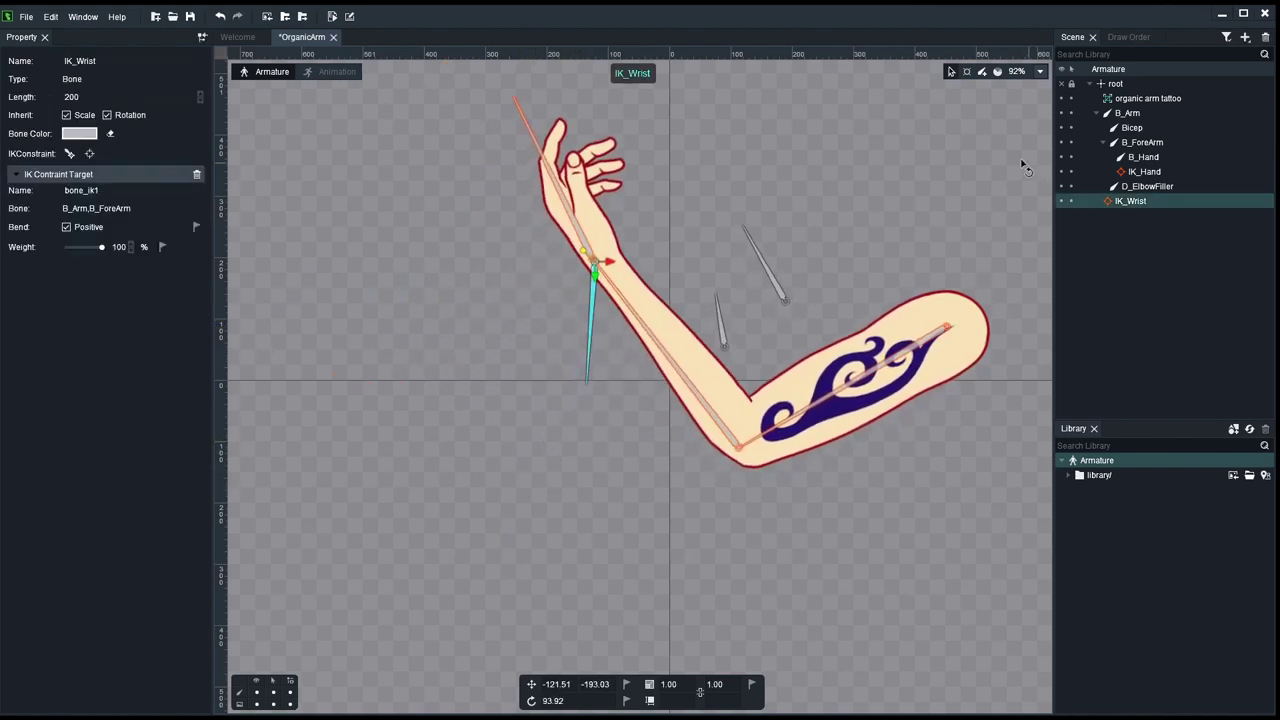
{"action": "left_click_drag", "start_coordinate": [767, 275], "coordinate": [702, 185]}
Step: Set the Bicep bone's weight to 25% on the upper arm's inner outline vertex and the mesh vertex just inside it
{"action": "scroll", "coordinate": [750, 265], "scroll_direction": "up", "scroll_amount": 3}
{"action": "left_click", "coordinate": [831, 400]}
{"action": "left_click", "coordinate": [951, 72]}
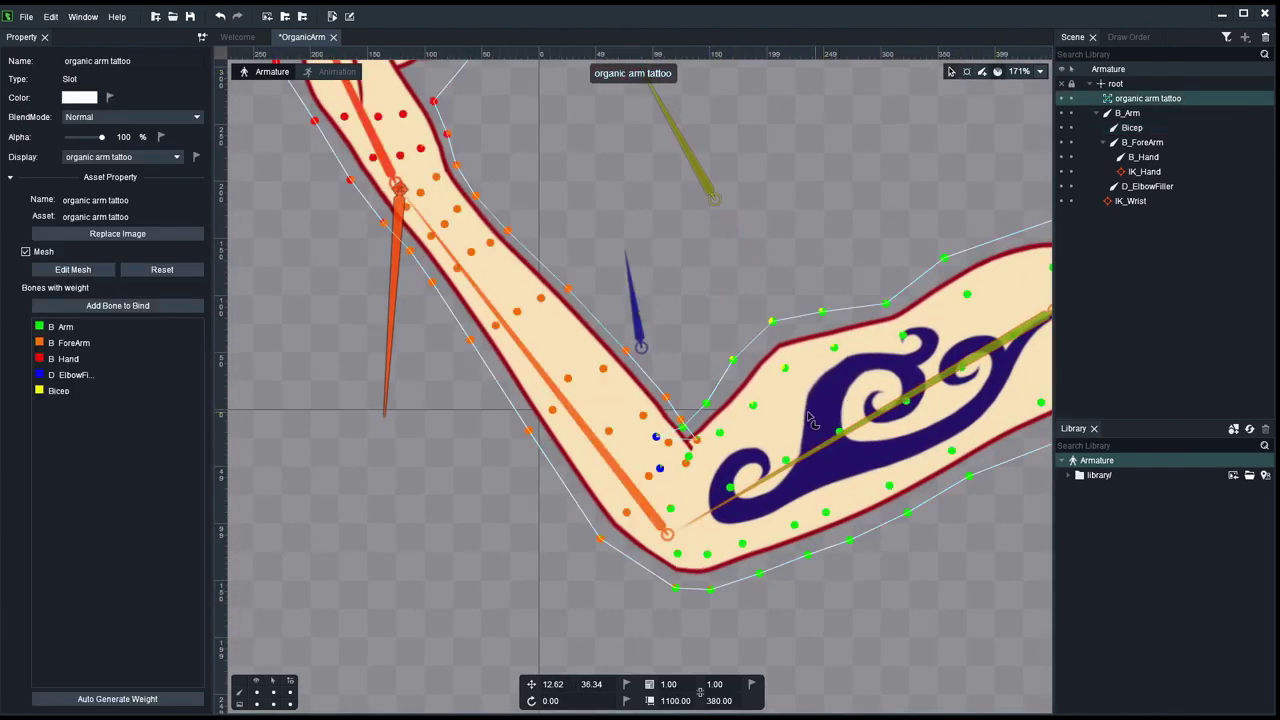
{"action": "left_click", "coordinate": [773, 322]}
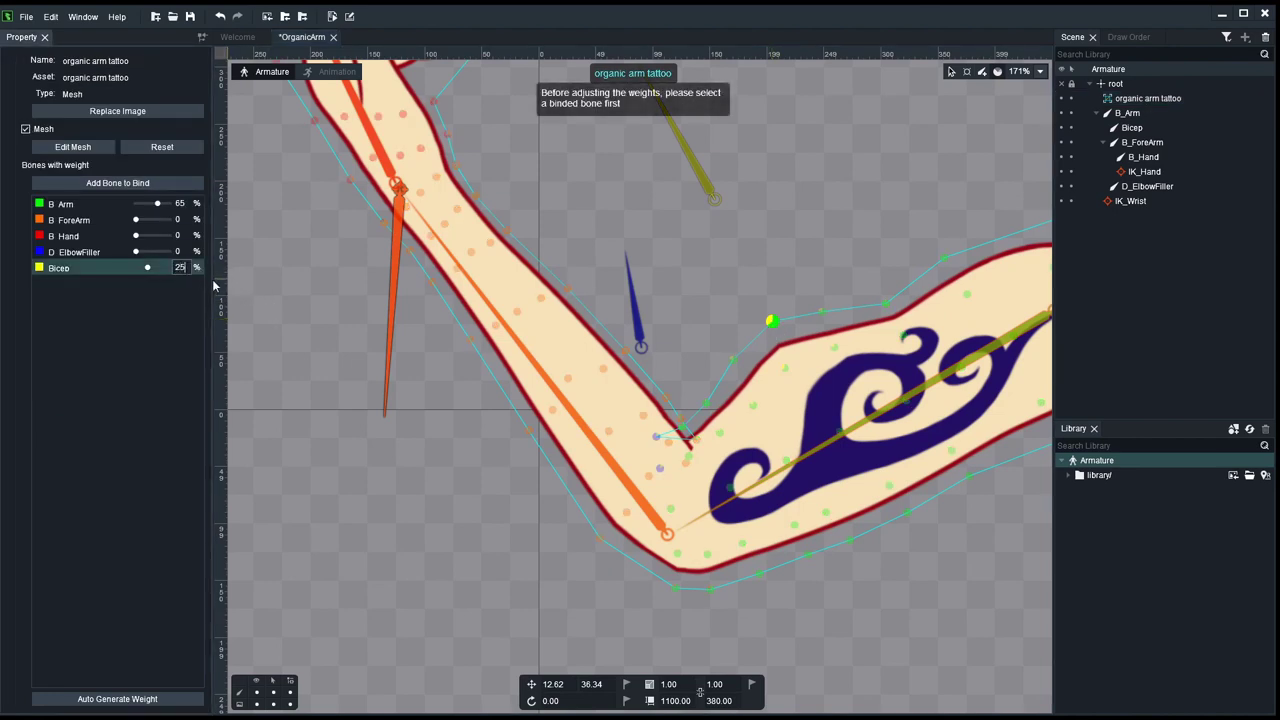
{"action": "left_click", "coordinate": [785, 368]}
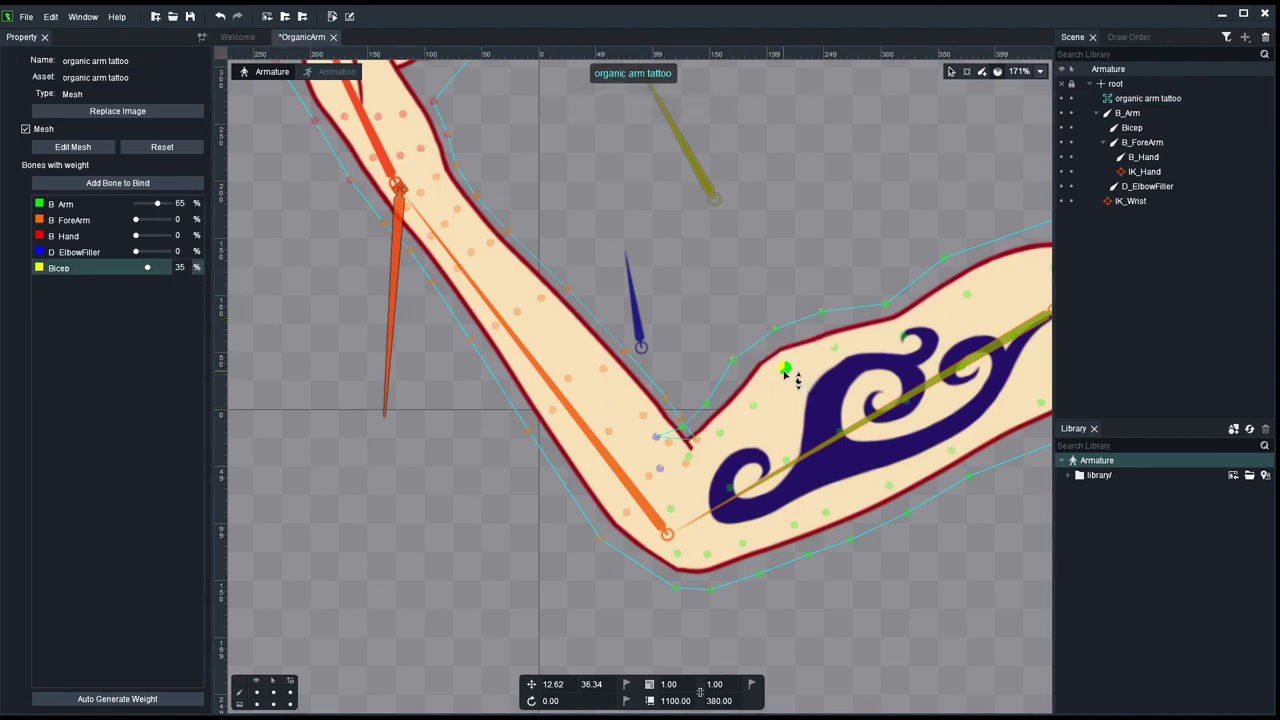
{"action": "left_click", "coordinate": [180, 267]}
{"action": "type", "text": "25"}
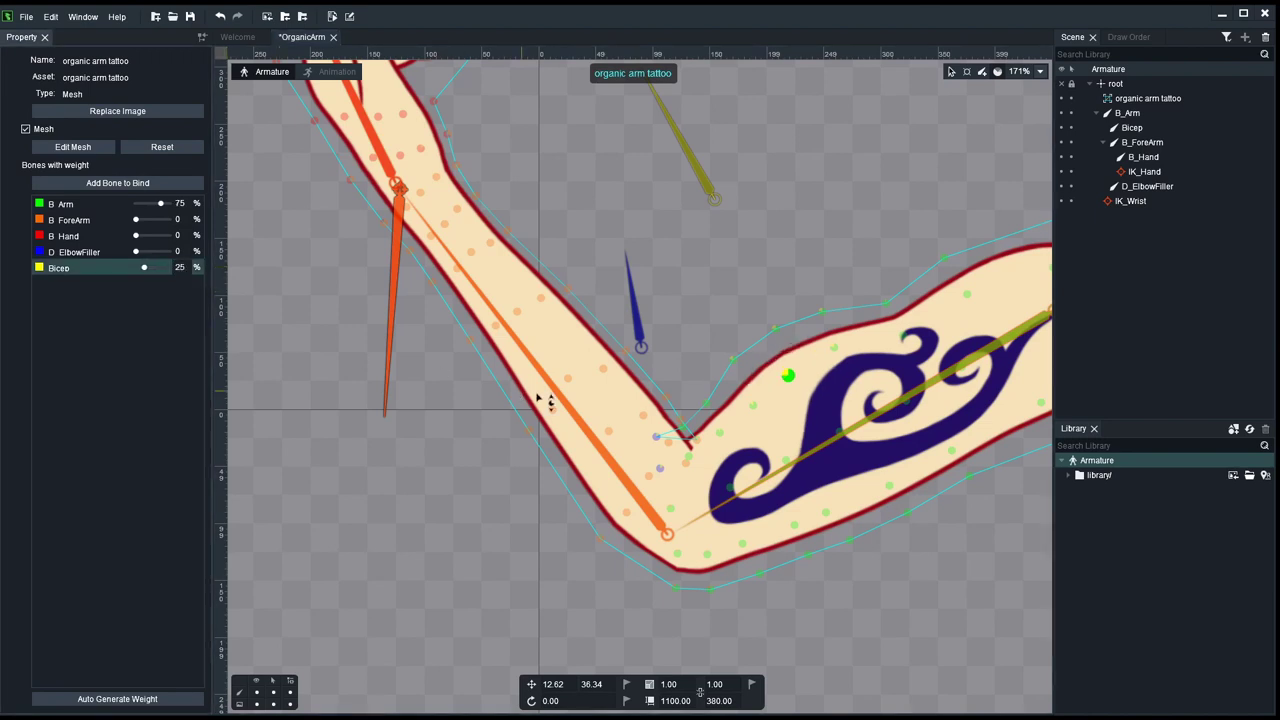
Step: Set the Bicep bone's weight to 20% on the interior mesh vertex closer to the elbow crease and deselect the mesh
{"action": "left_click", "coordinate": [733, 361]}
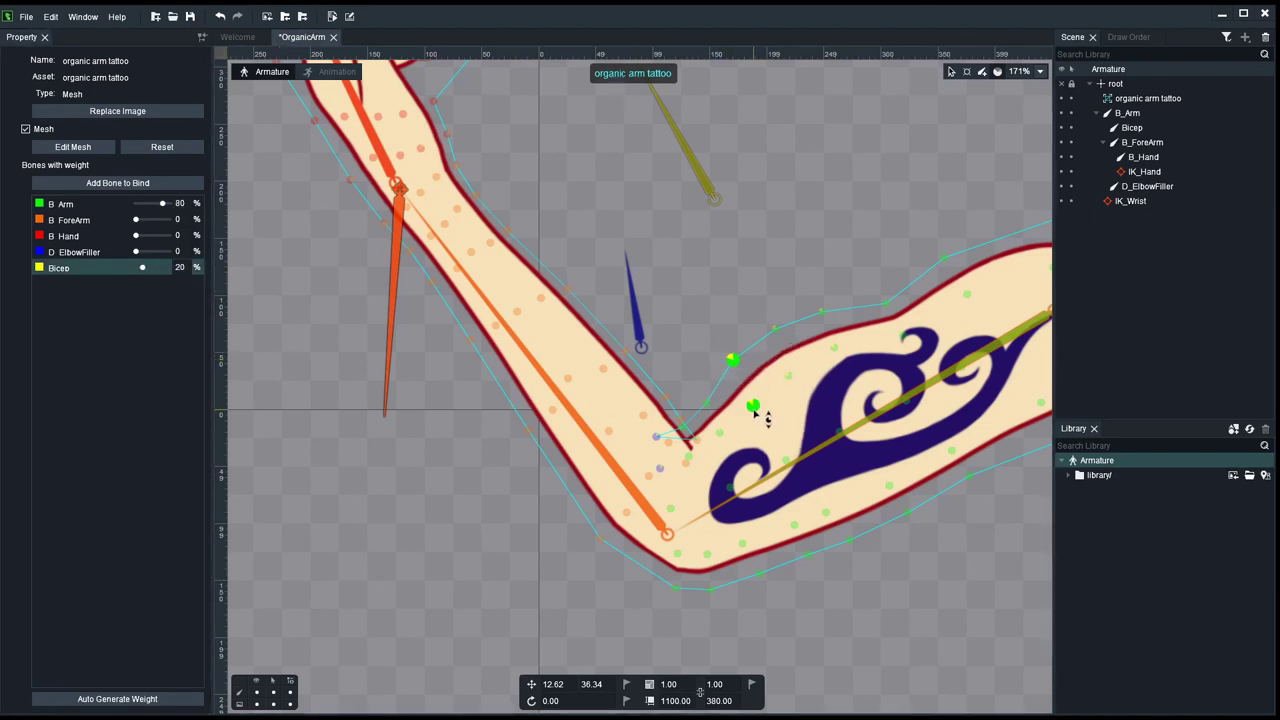
{"action": "left_click", "coordinate": [753, 405]}
{"action": "left_click", "coordinate": [821, 311]}
{"action": "left_click", "coordinate": [733, 360]}
{"action": "left_click", "coordinate": [753, 406]}
{"action": "double_click", "coordinate": [180, 267]}
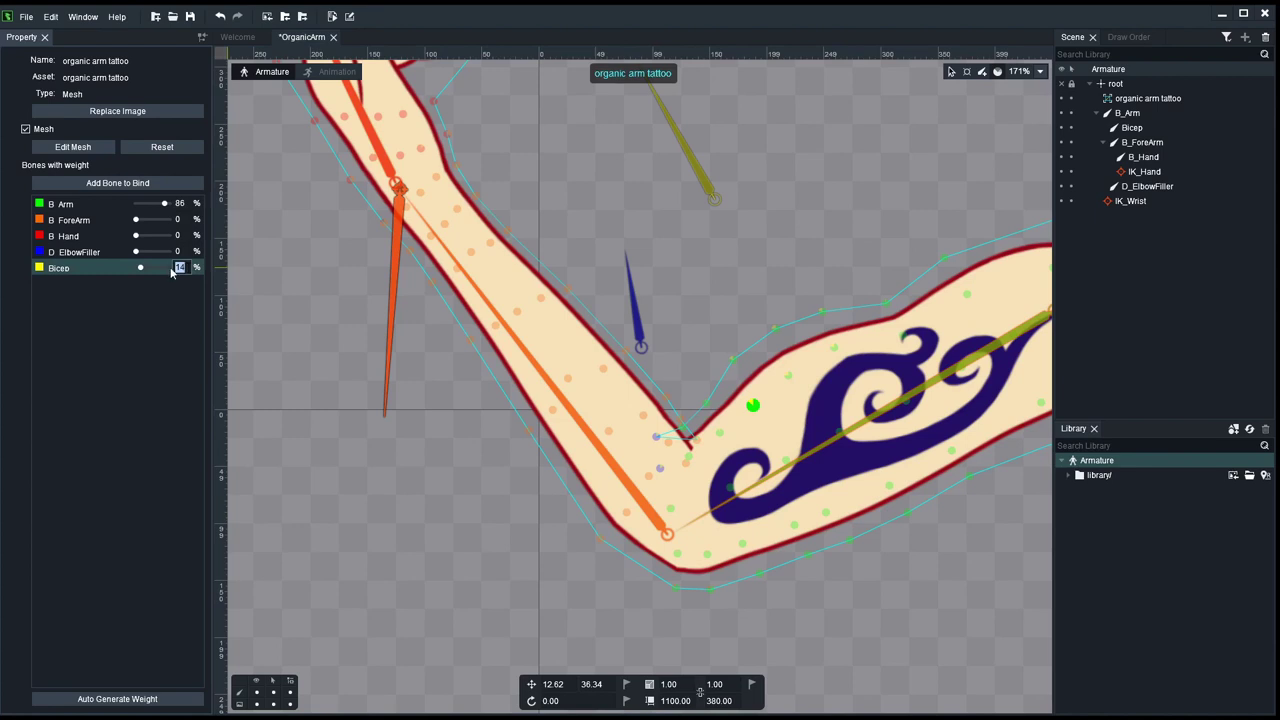
{"action": "type", "text": "20"}
{"action": "key", "text": "Return"}
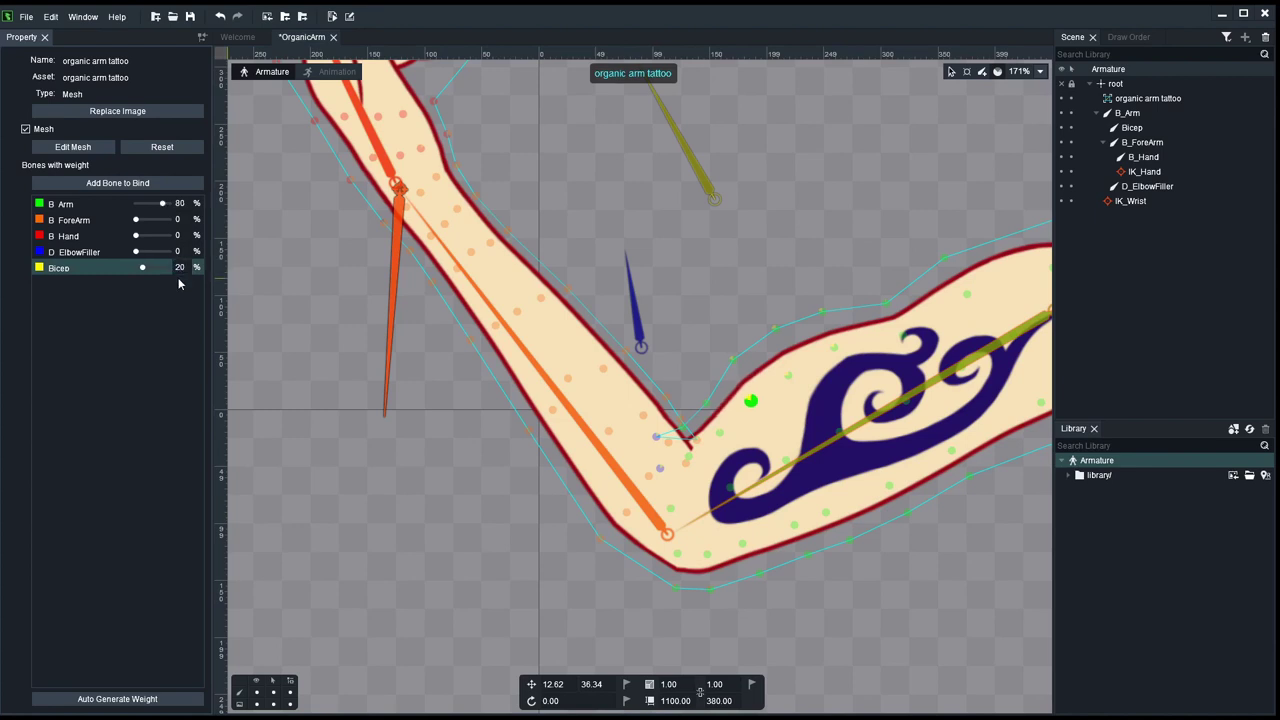
{"action": "left_click", "coordinate": [824, 252]}
Step: Straighten and partly rebend the arm with the IK_Wrist target while repositioning the Bicep bone to about X 211, Y 161
{"action": "scroll", "coordinate": [822, 251], "scroll_direction": "down", "scroll_amount": 3}
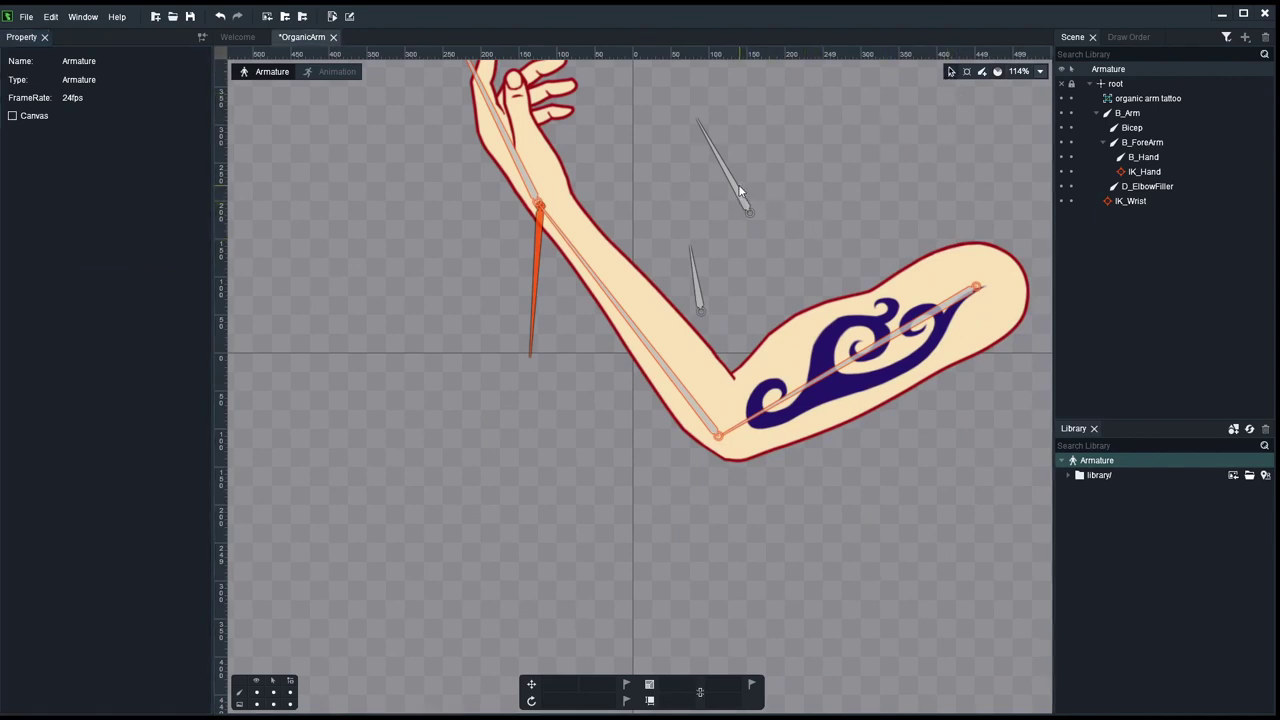
{"action": "left_click_drag", "start_coordinate": [740, 190], "coordinate": [756, 224]}
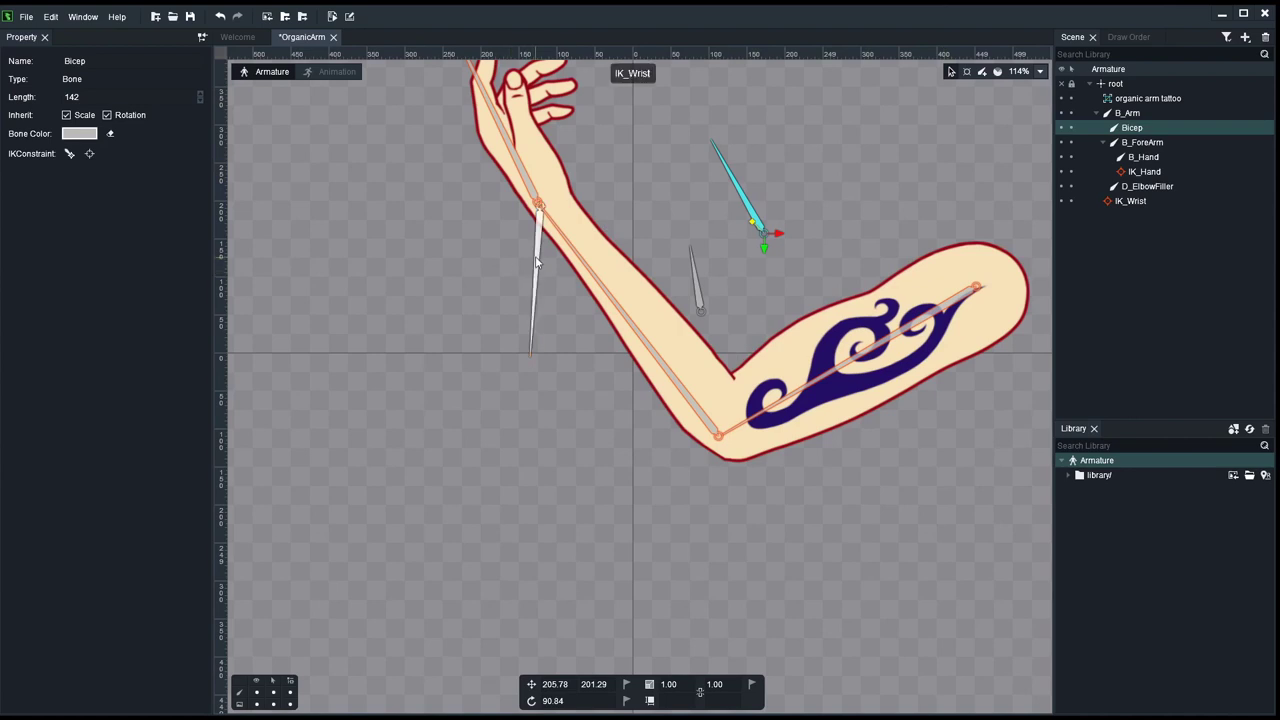
{"action": "left_click_drag", "start_coordinate": [528, 288], "coordinate": [411, 488]}
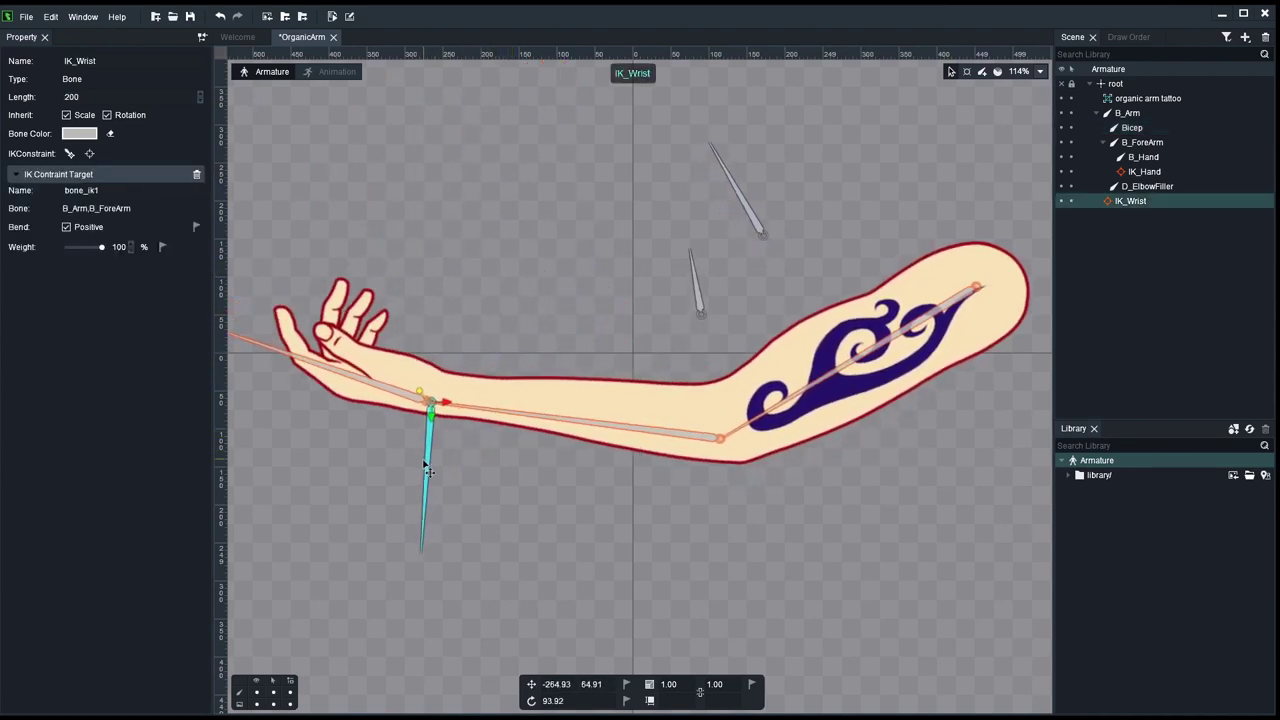
{"action": "left_click_drag", "start_coordinate": [757, 222], "coordinate": [766, 252]}
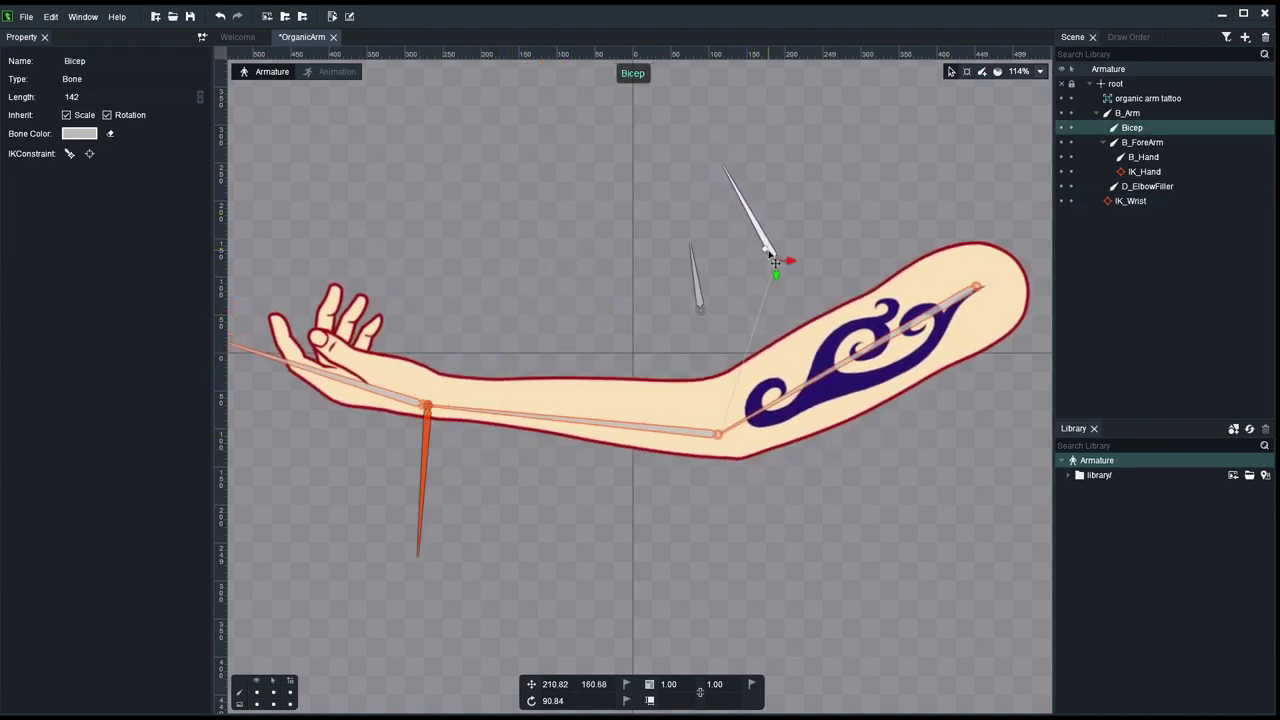
{"action": "left_click_drag", "start_coordinate": [422, 489], "coordinate": [459, 396]}
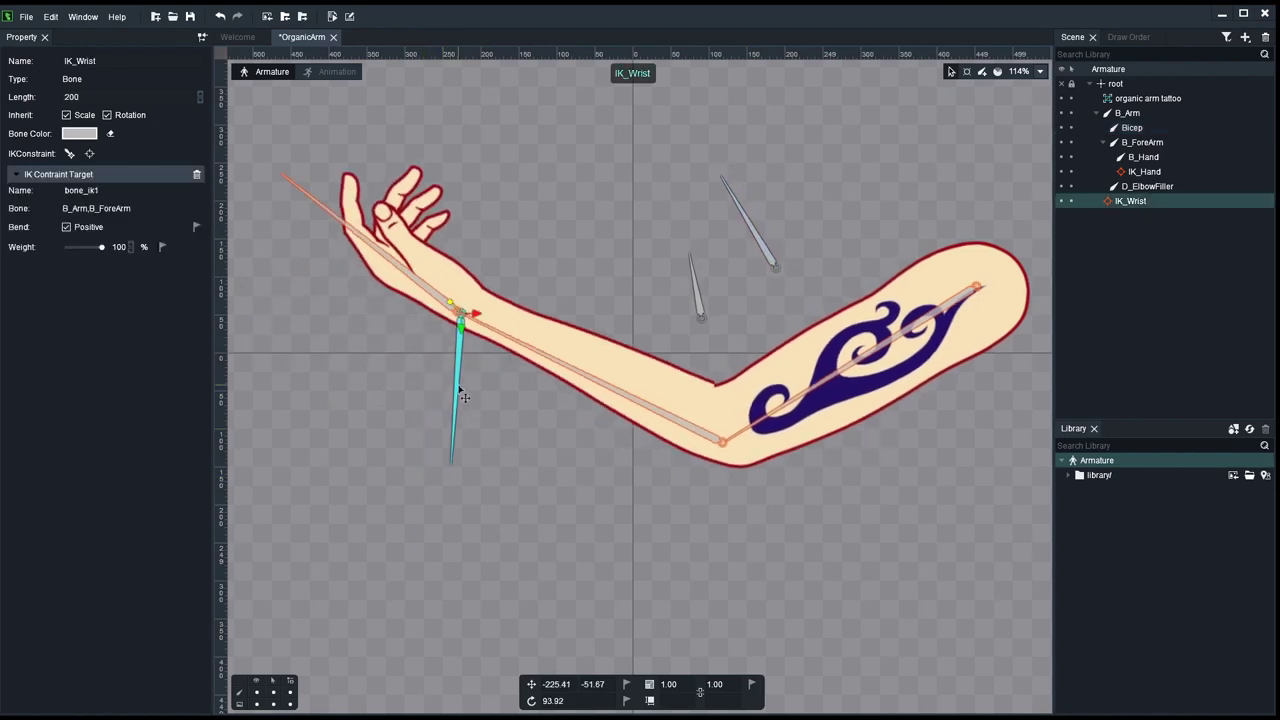
Step: Lower the IK_Wrist target slightly and nudge D_ElbowFiller to about X 321, Y 146 and the Bicep bone to about X 215, Y 173
{"action": "left_click", "coordinate": [699, 308]}
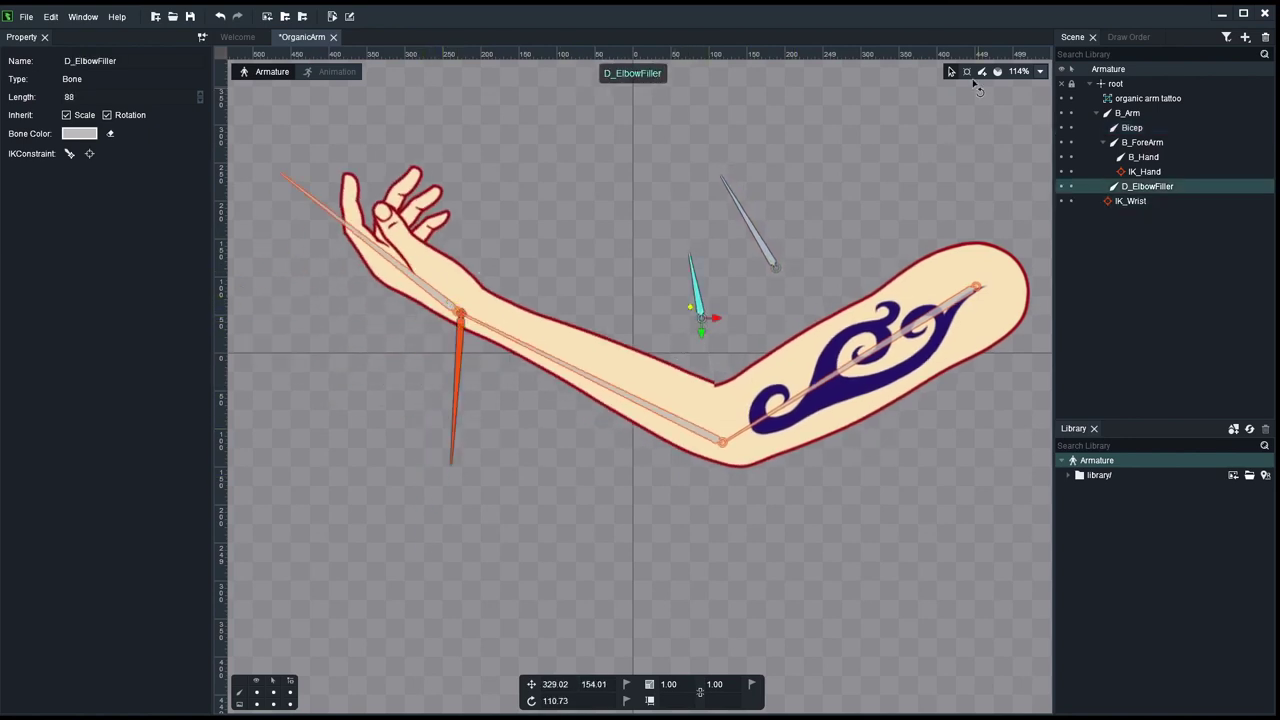
{"action": "left_click_drag", "start_coordinate": [705, 313], "coordinate": [713, 309]}
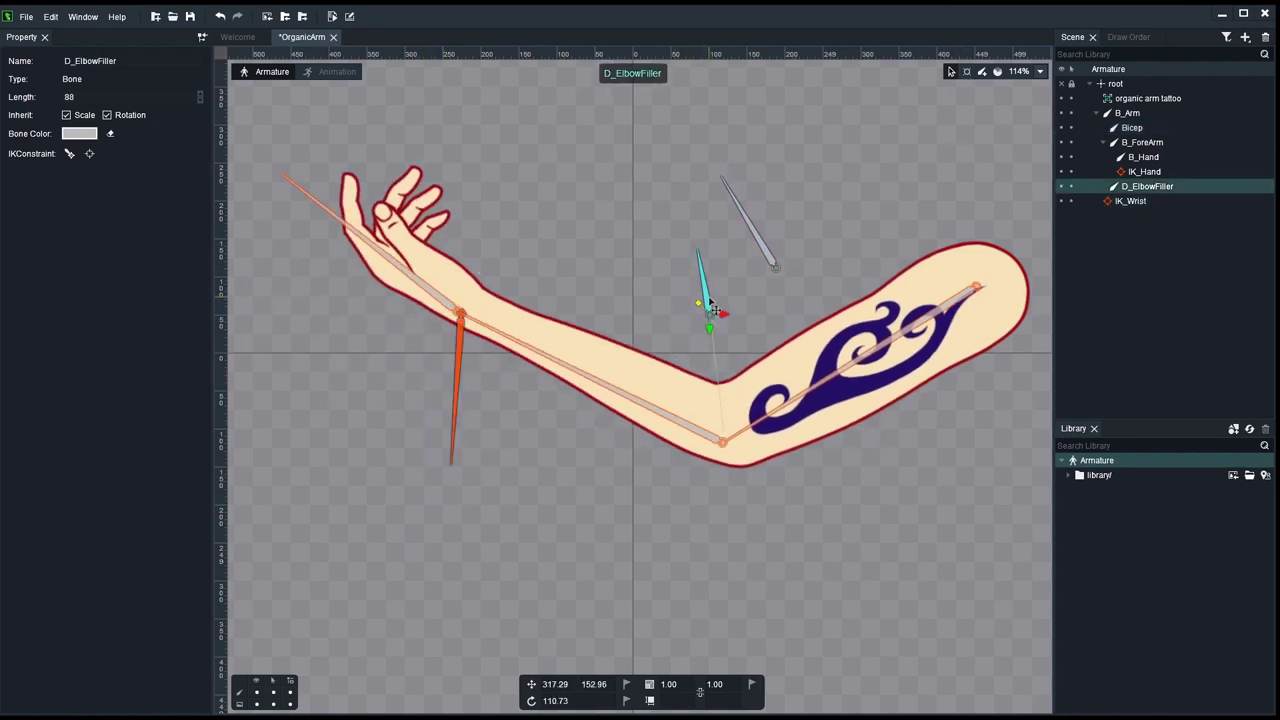
{"action": "left_click", "coordinate": [769, 260]}
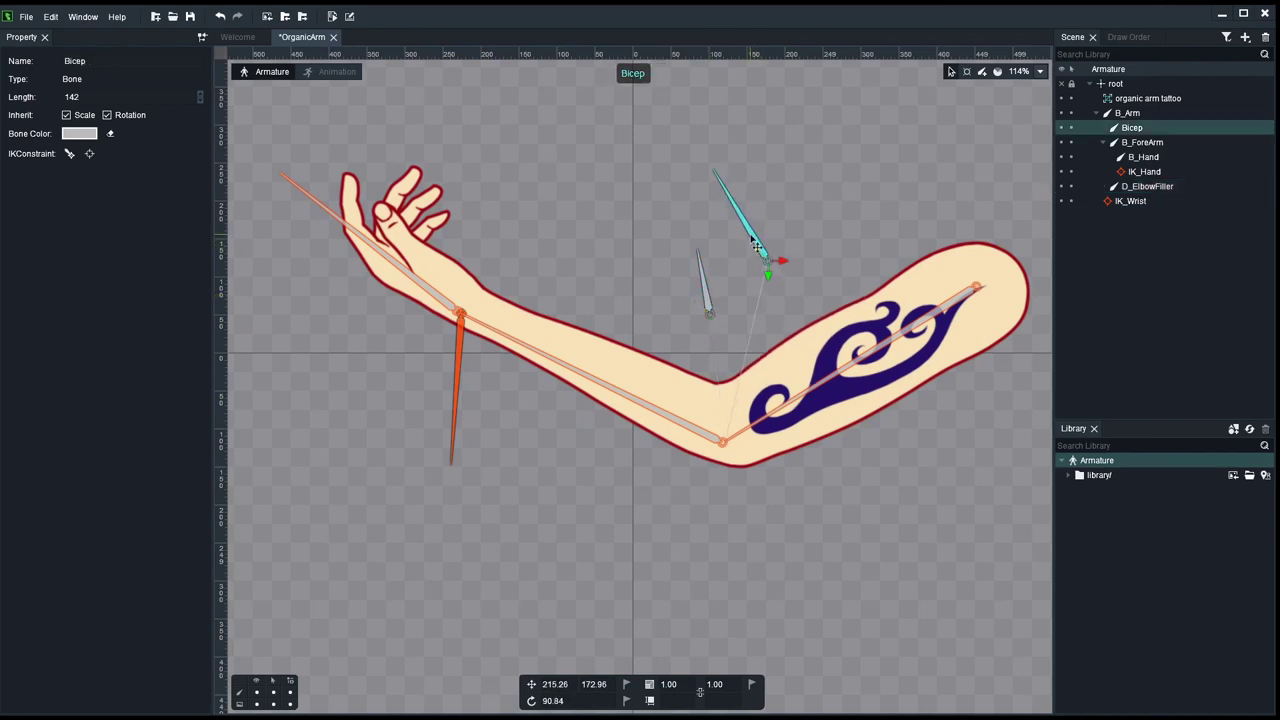
{"action": "left_click_drag", "start_coordinate": [459, 376], "coordinate": [438, 442]}
{"action": "left_click", "coordinate": [702, 282]}
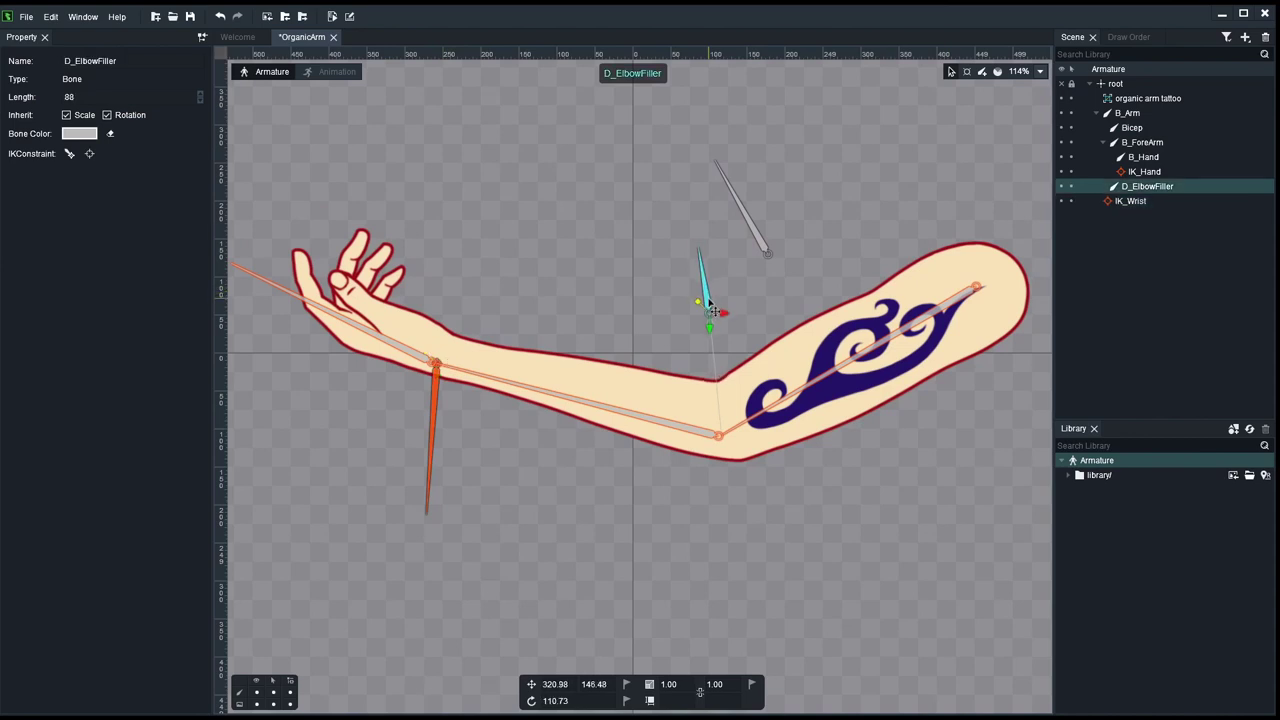
Step: Bend the elbow by raising the IK_Wrist target to about X -150, Y -188, and nudge the Bicep bone to about X 212, Y 181
{"action": "left_click", "coordinate": [759, 225]}
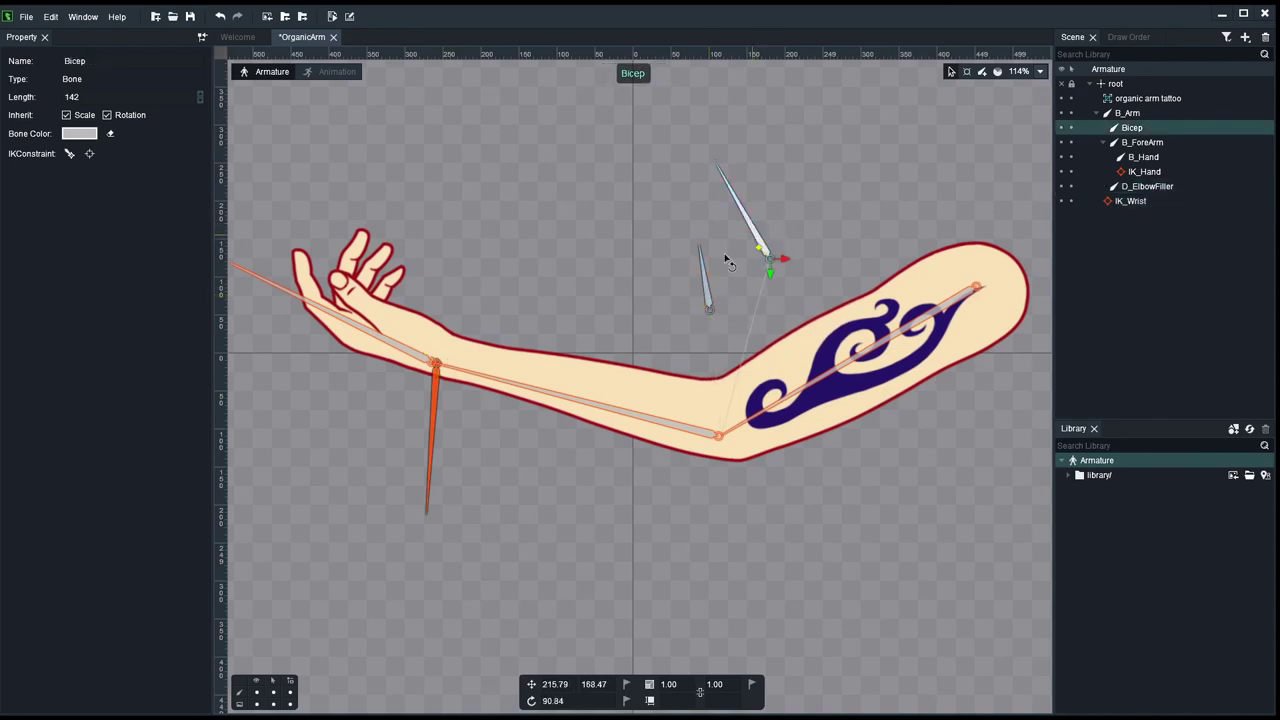
{"action": "left_click_drag", "start_coordinate": [433, 432], "coordinate": [517, 277]}
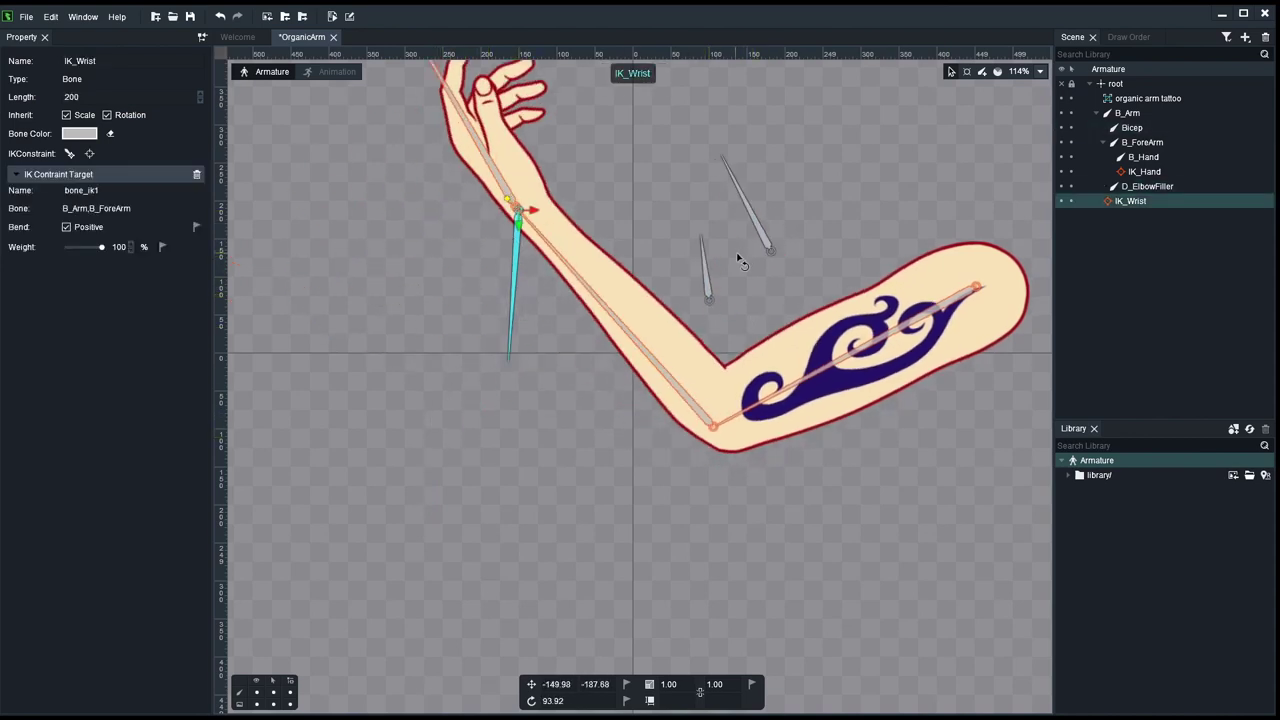
{"action": "left_click", "coordinate": [752, 225]}
{"action": "mouse_move", "coordinate": [752, 225]}
{"action": "left_mouse_down"}
{"action": "mouse_move", "coordinate": [735, 168]}
{"action": "mouse_move", "coordinate": [758, 228]}
{"action": "left_mouse_up"}
Step: Straighten the arm by lowering the IK_Wrist target to about X -268, Y 58, and select the Bicep bone
{"action": "left_click", "coordinate": [518, 261]}
{"action": "left_click_drag", "start_coordinate": [518, 261], "coordinate": [420, 478]}
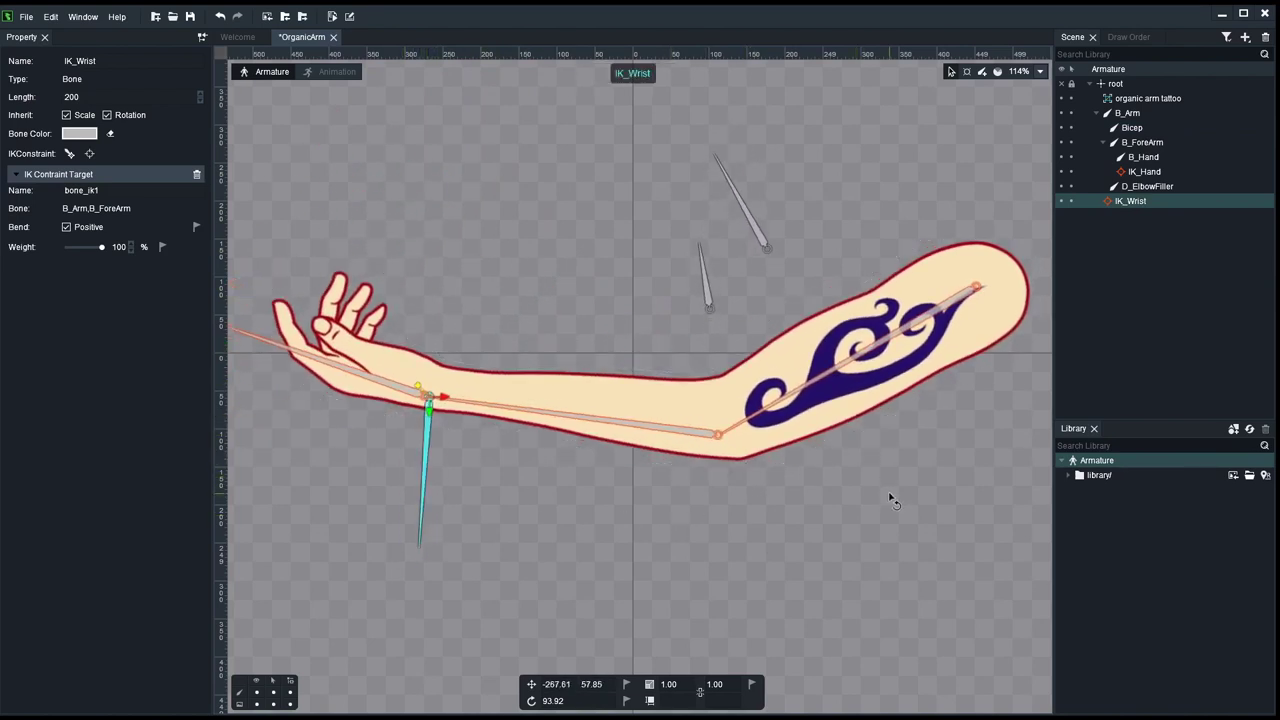
{"action": "left_click", "coordinate": [758, 236]}
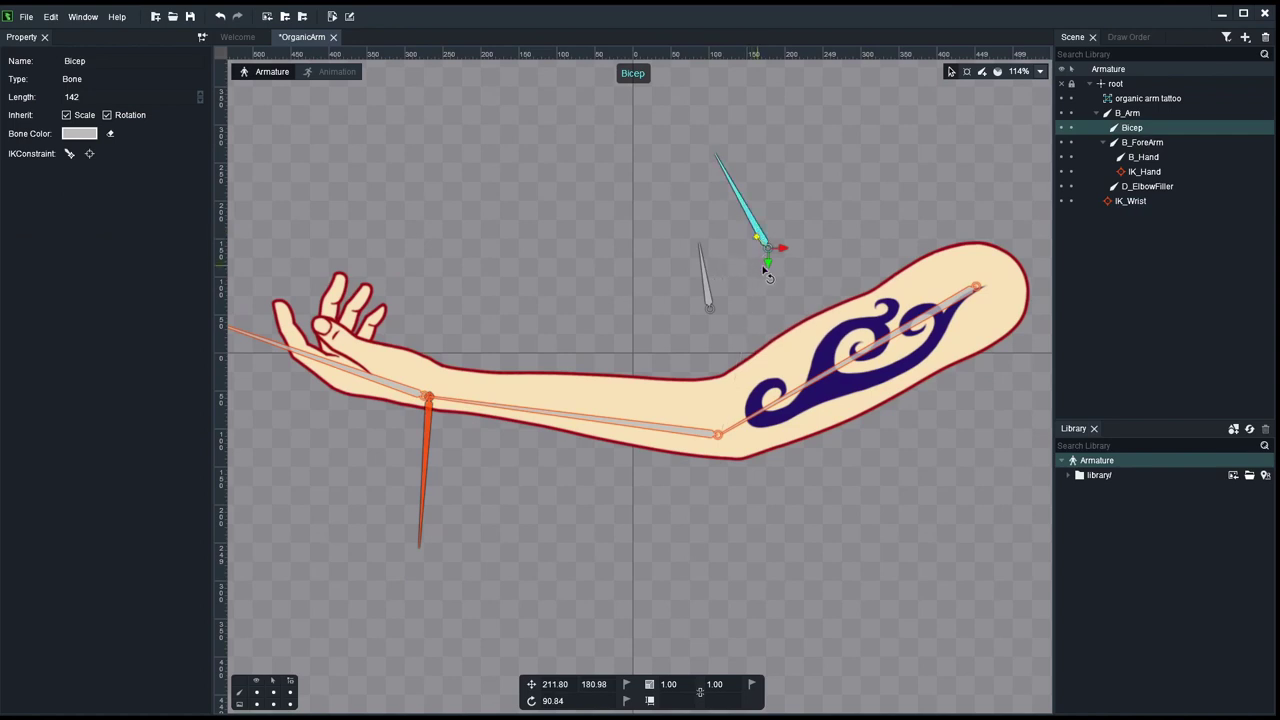
Step: Select the organic arm tattoo mesh and the middle Bicep-weighted vertex on the upper arm's inner outline for weight editing
{"action": "scroll", "coordinate": [920, 205], "scroll_direction": "down", "scroll_amount": 2}
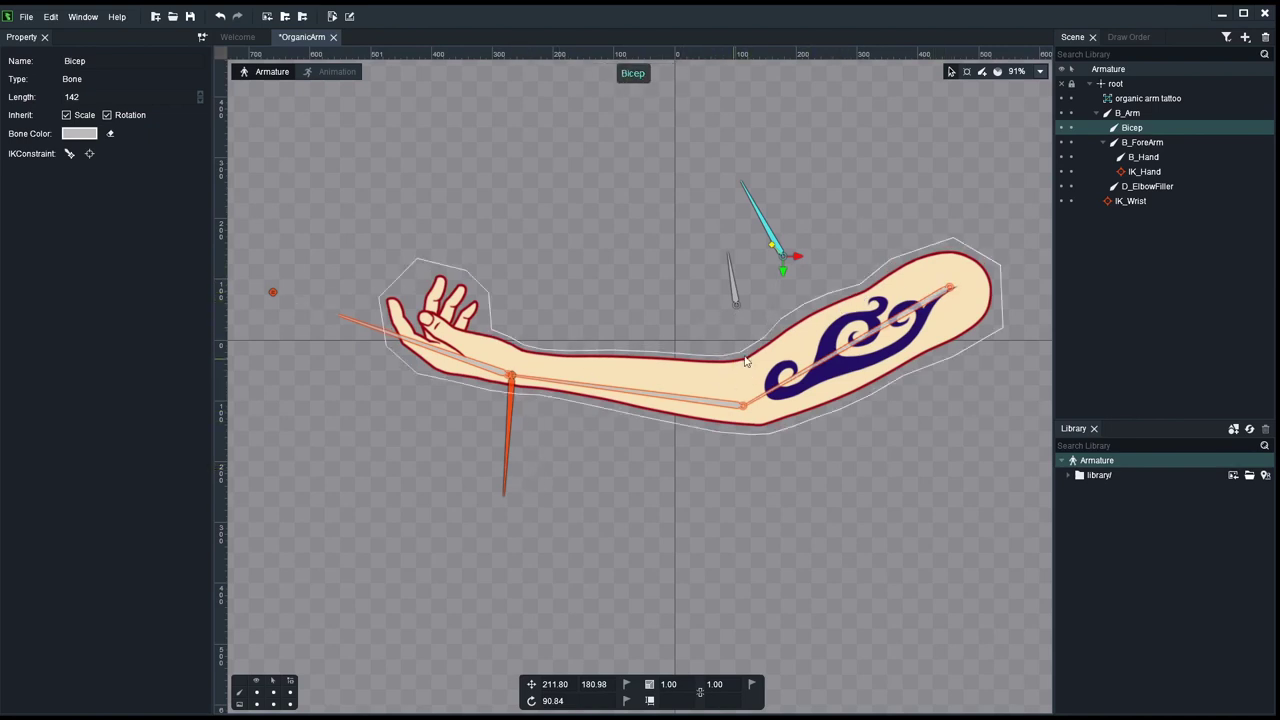
{"action": "left_click", "coordinate": [1000, 130]}
{"action": "left_click", "coordinate": [420, 370]}
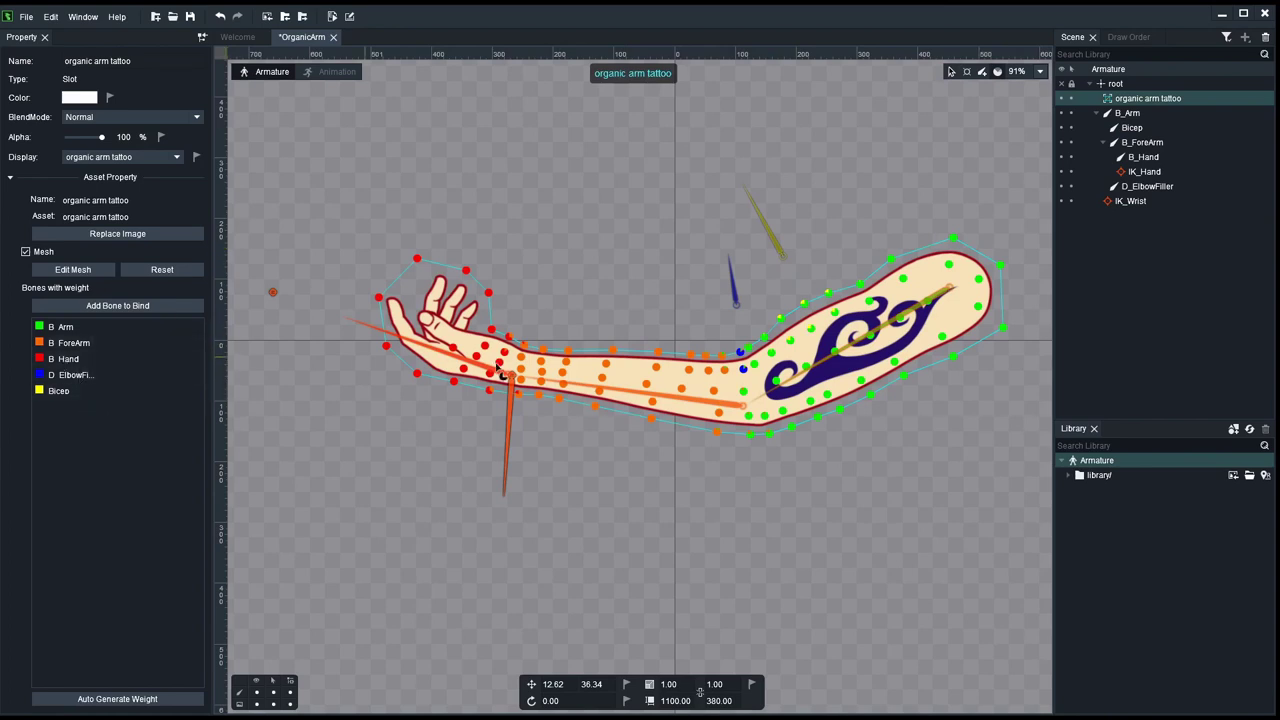
{"action": "left_click", "coordinate": [808, 304]}
{"action": "left_click", "coordinate": [820, 307]}
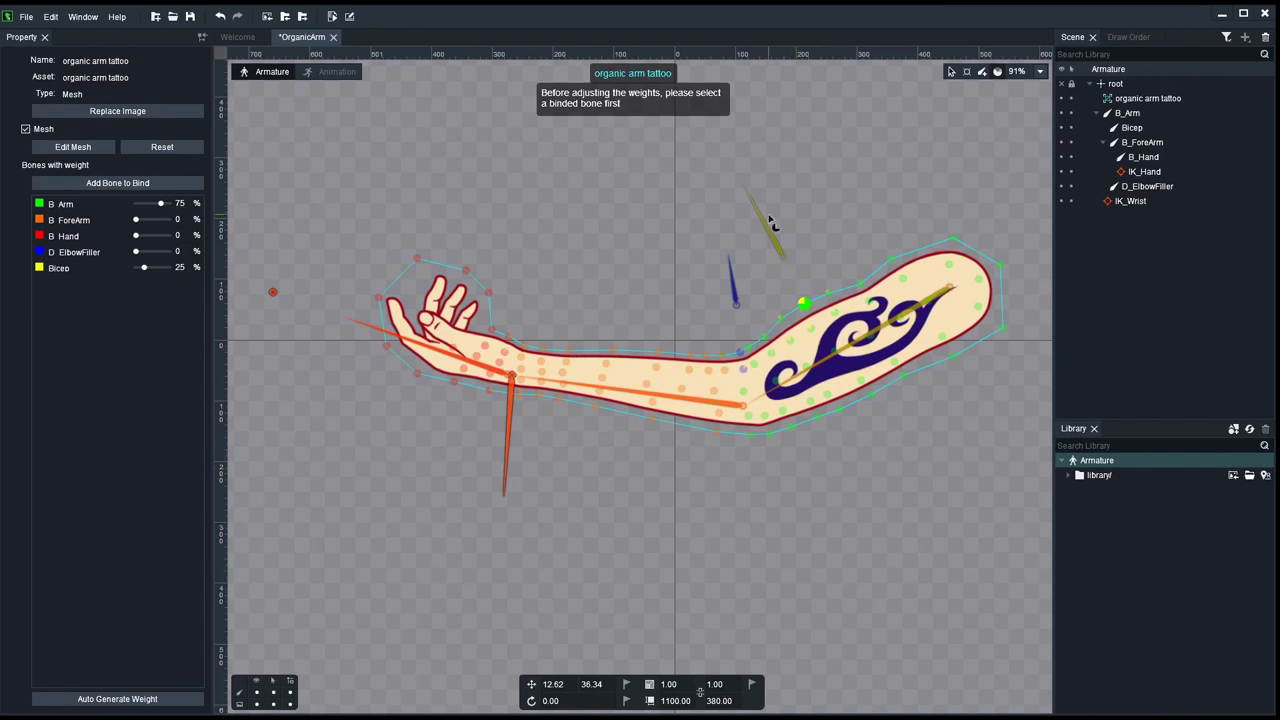